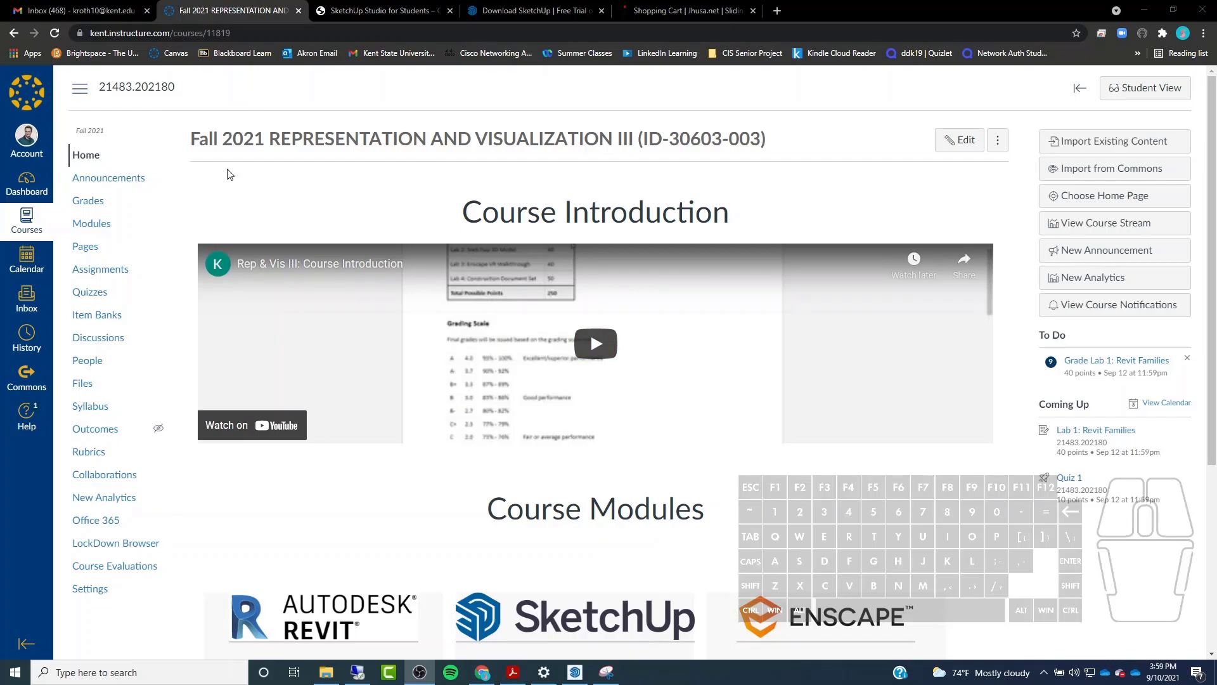
Review the SketchUp 30 Day Trial offer for professional projects and the Required Software list in the course syllabus.
click(543, 10)
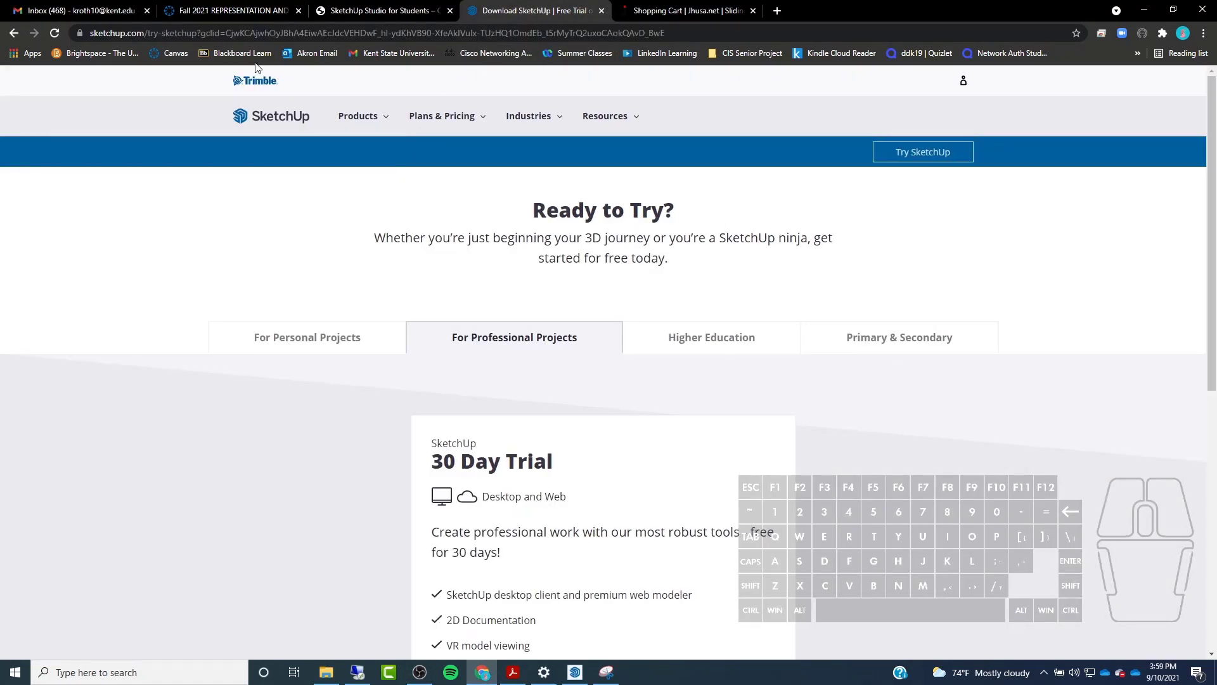
scroll(266, 241, down, 2)
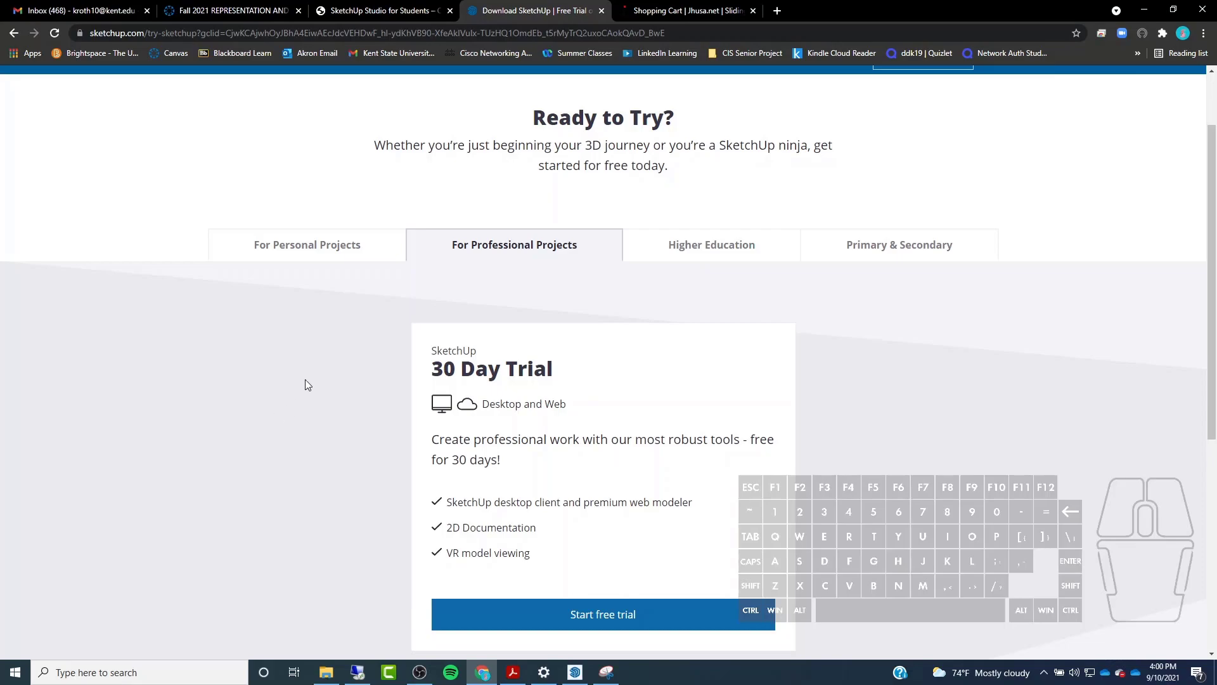
click(218, 16)
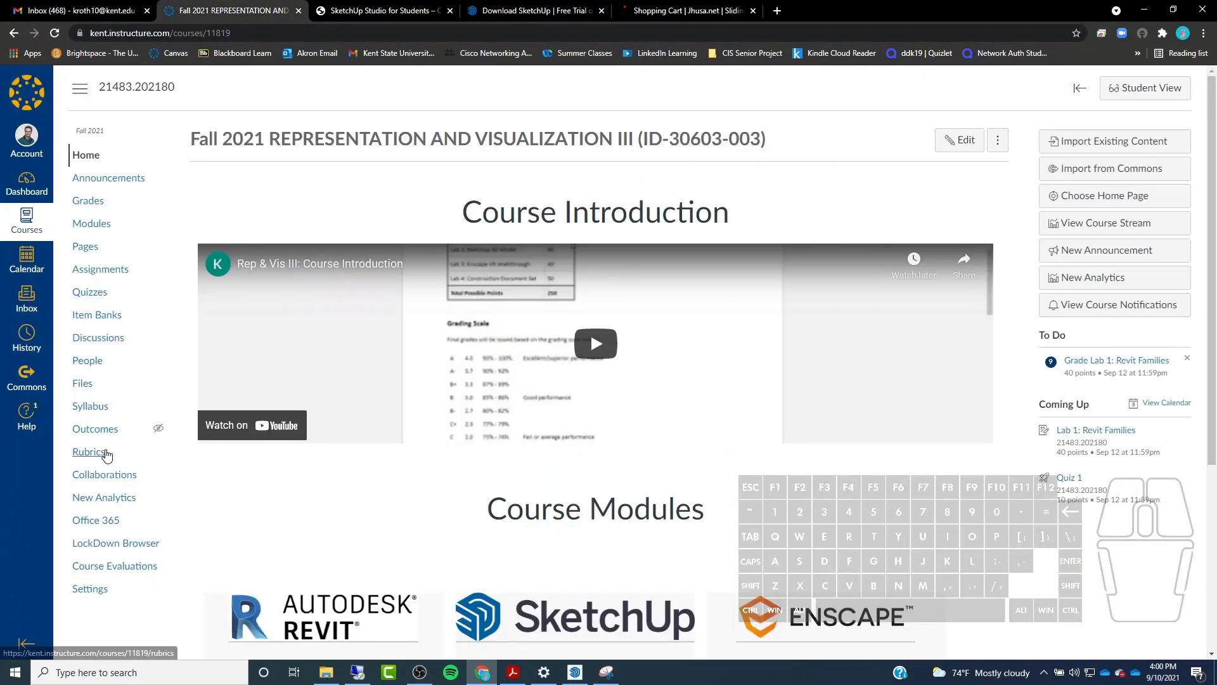
click(94, 407)
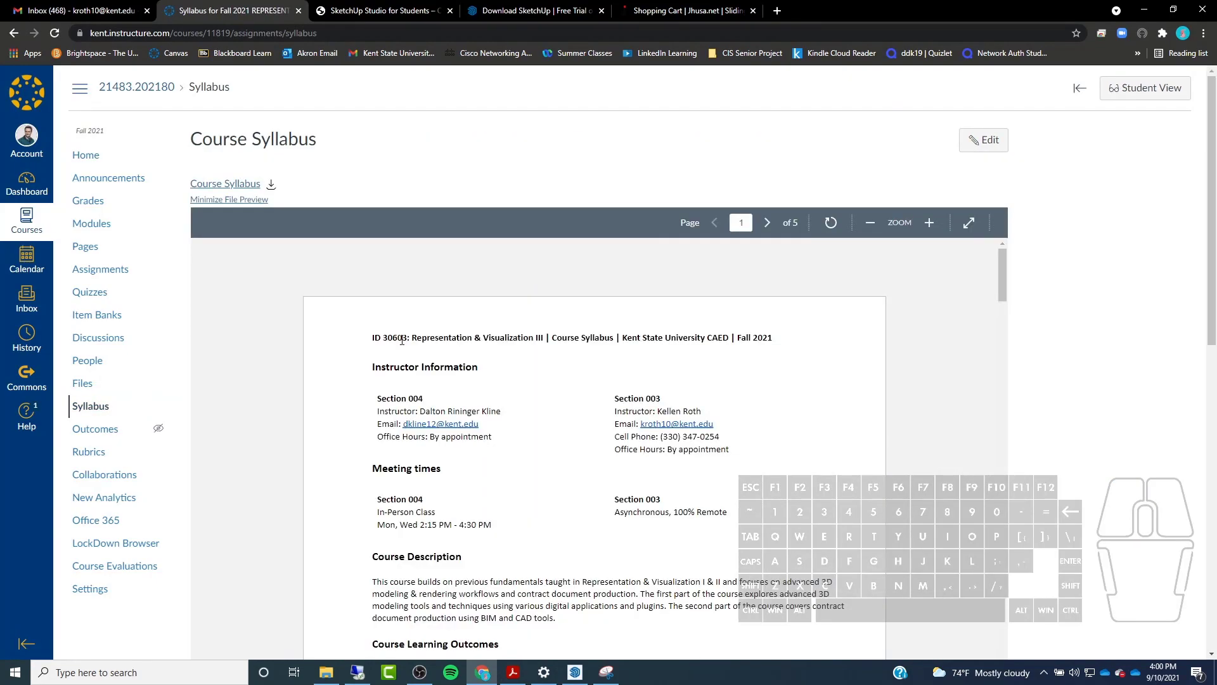
scroll(402, 340, down, 5)
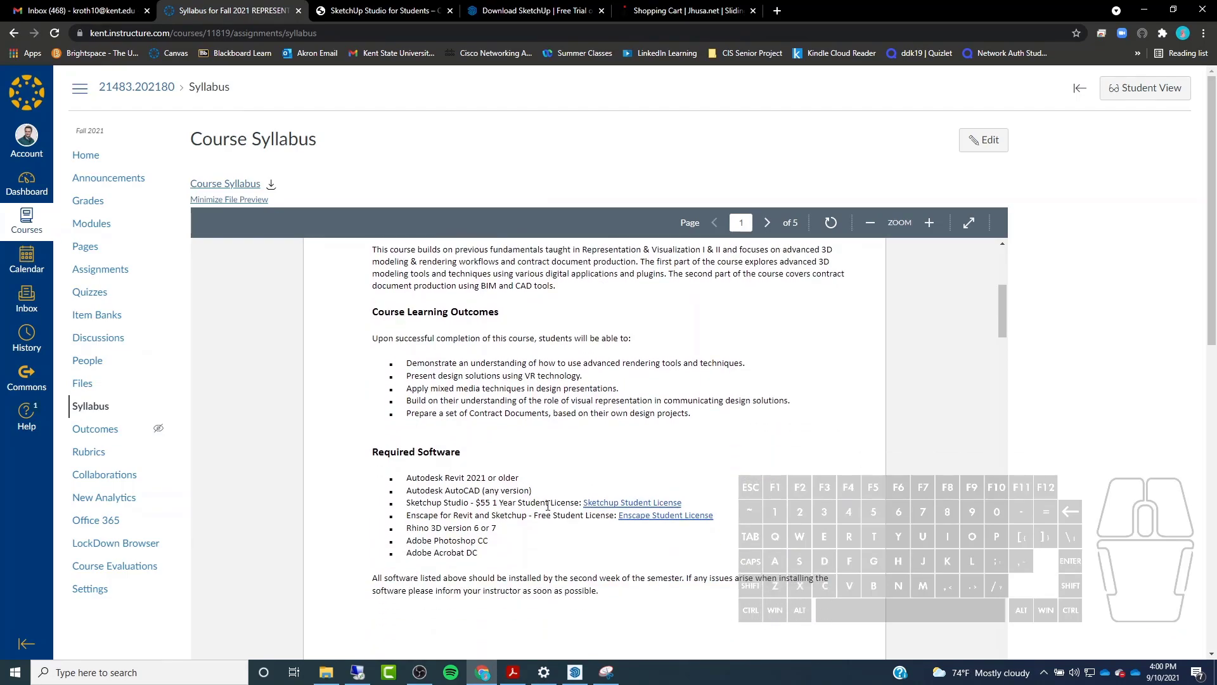
Open the SketchUp Studio for Students 1-Year License Download on the Creation Engine store and review what it includes.
click(400, 12)
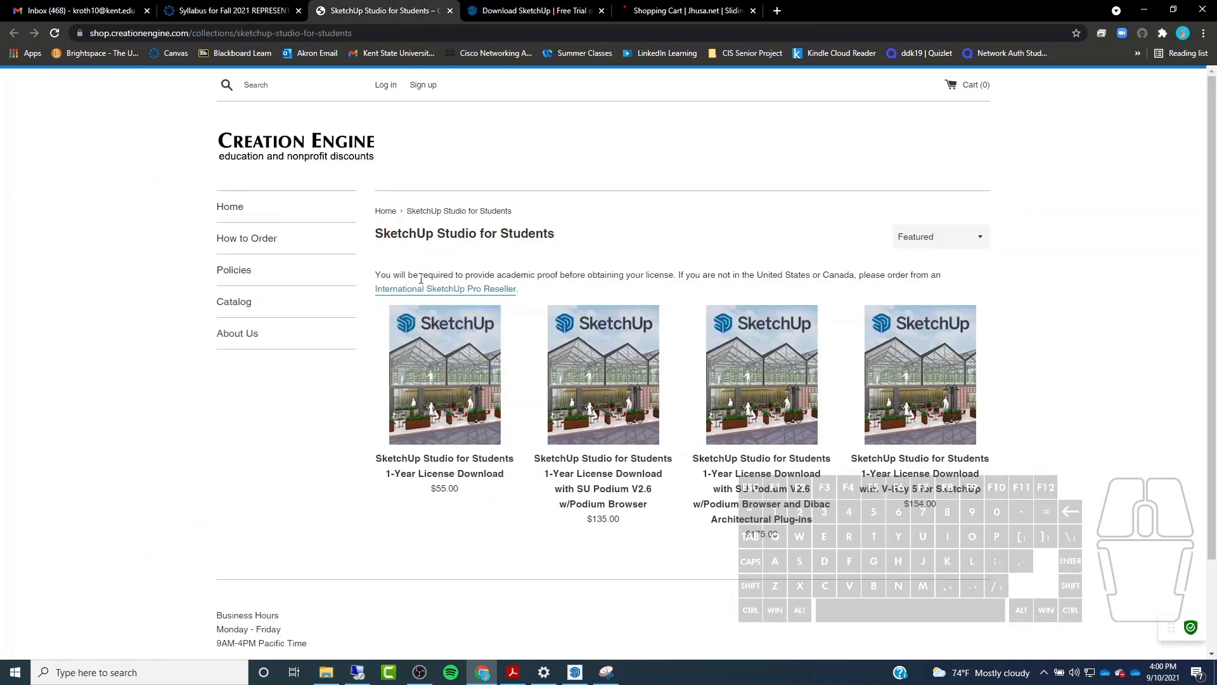
click(476, 477)
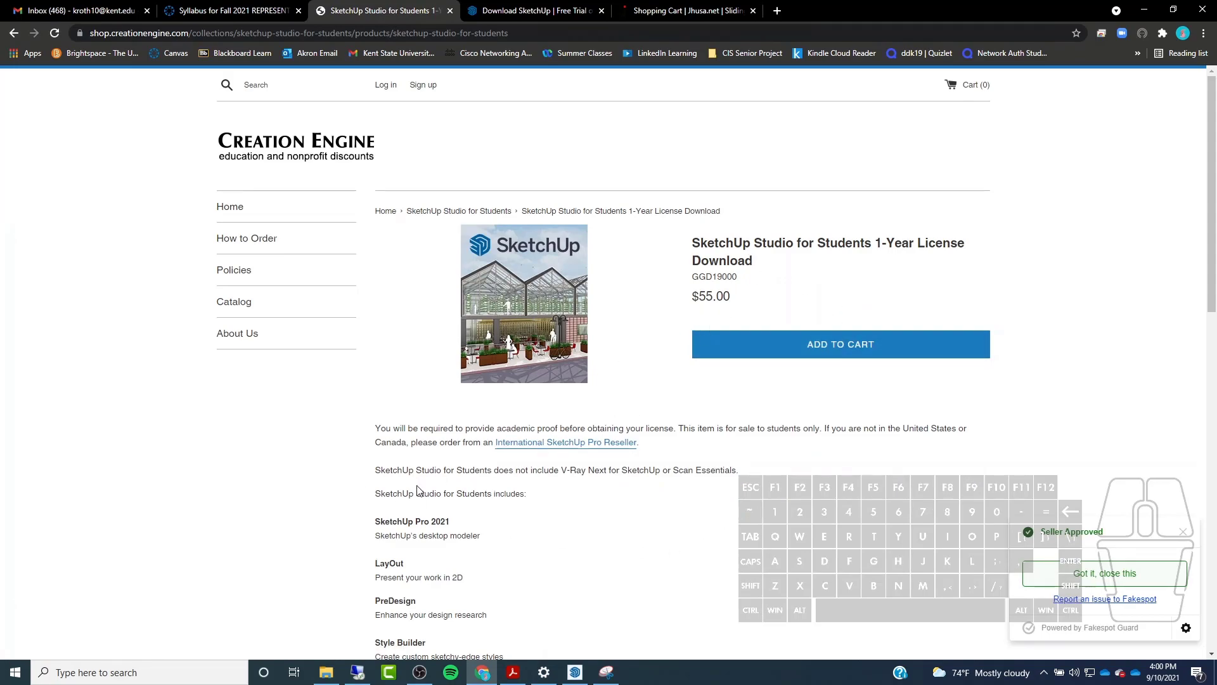
scroll(373, 475, down, 1)
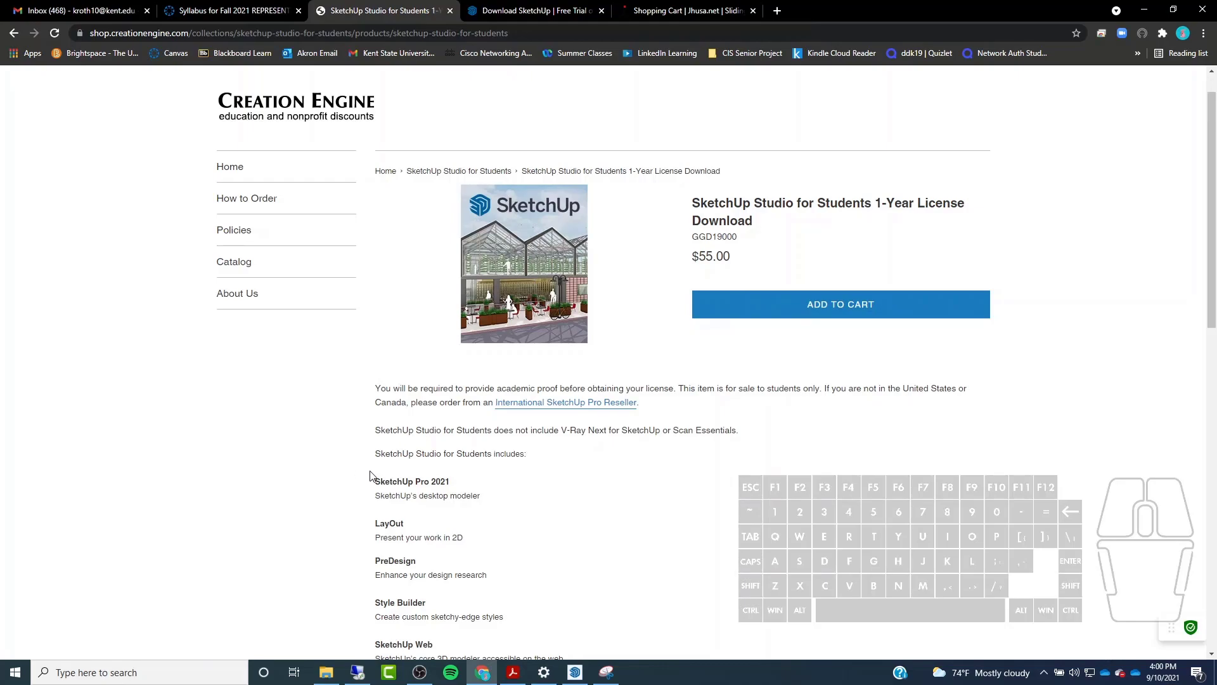
scroll(372, 476, down, 2)
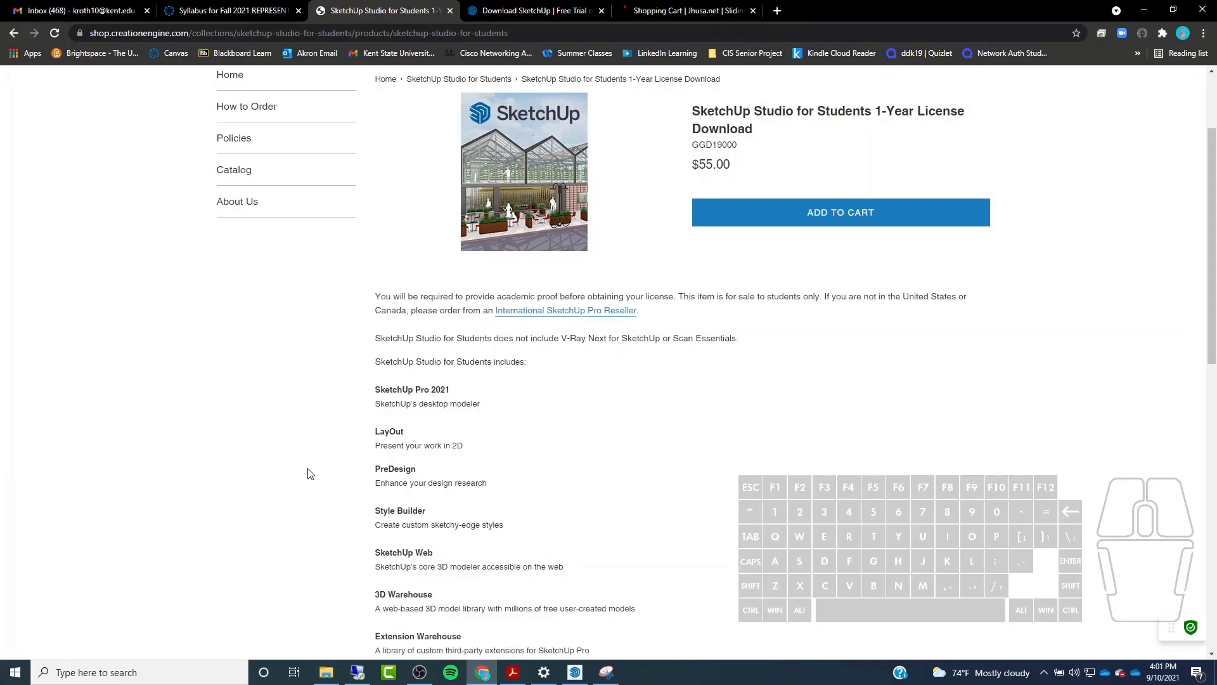
scroll(310, 473, up, 2)
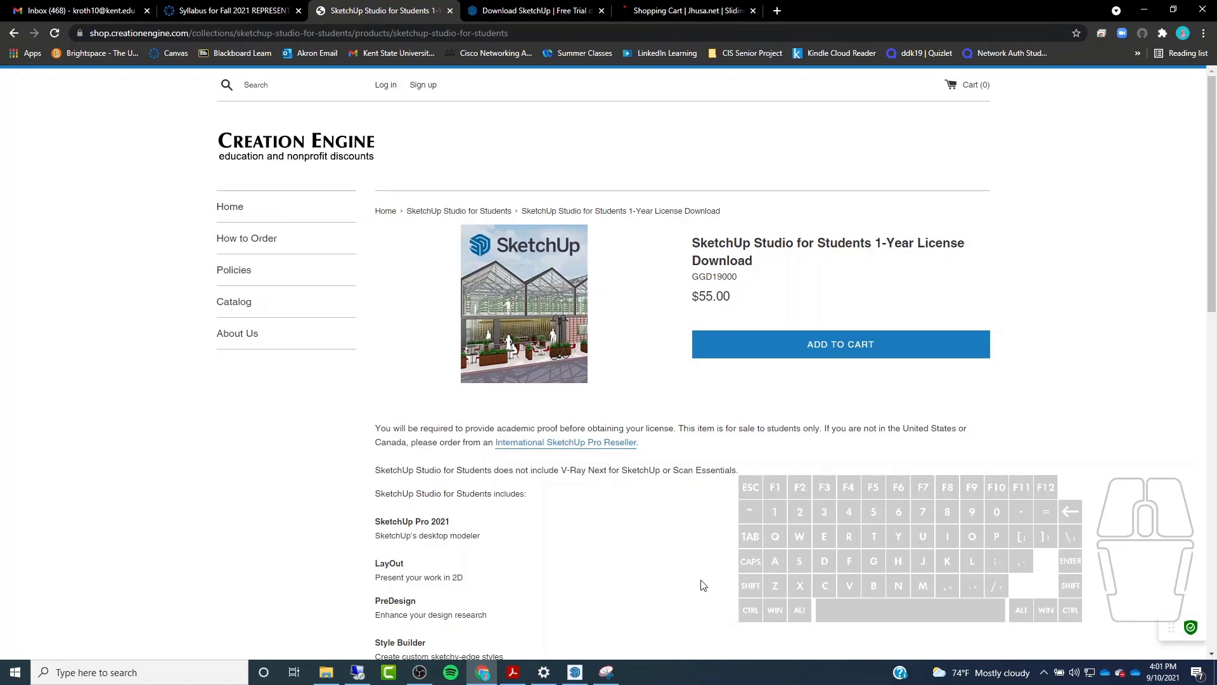
Switch from the browser to SketchUp and create a new model from the Architectural Inches template.
click(1149, 10)
click(1141, 6)
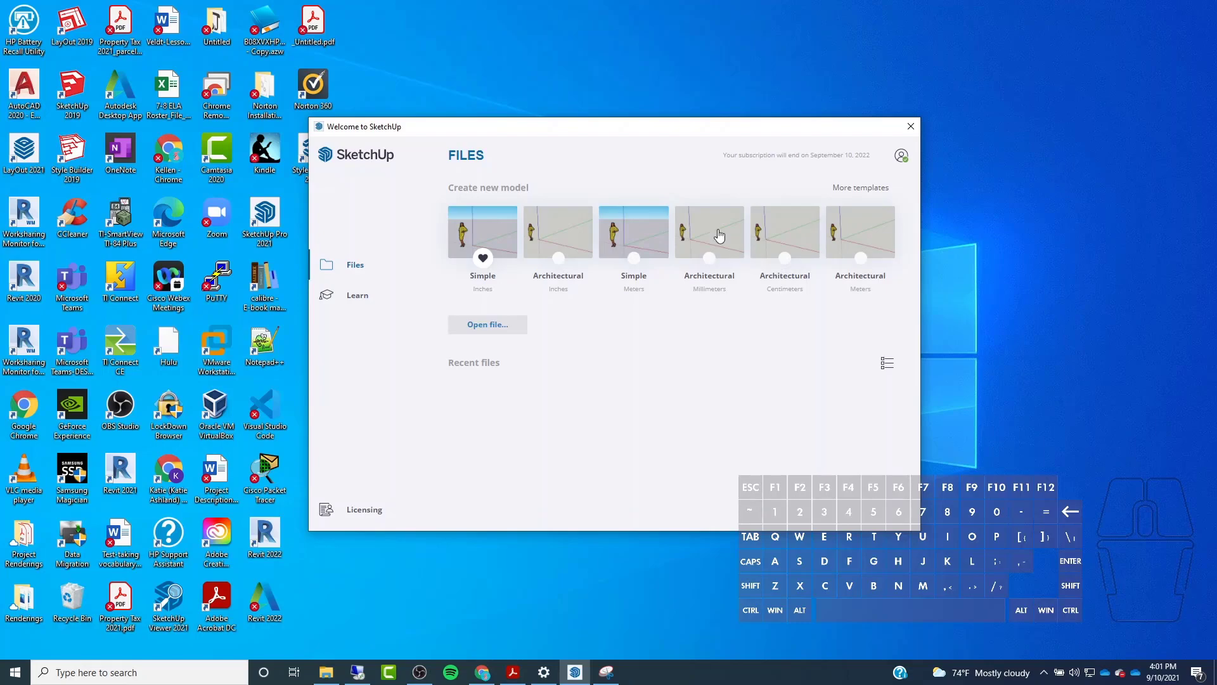
drag(586, 135, 570, 136)
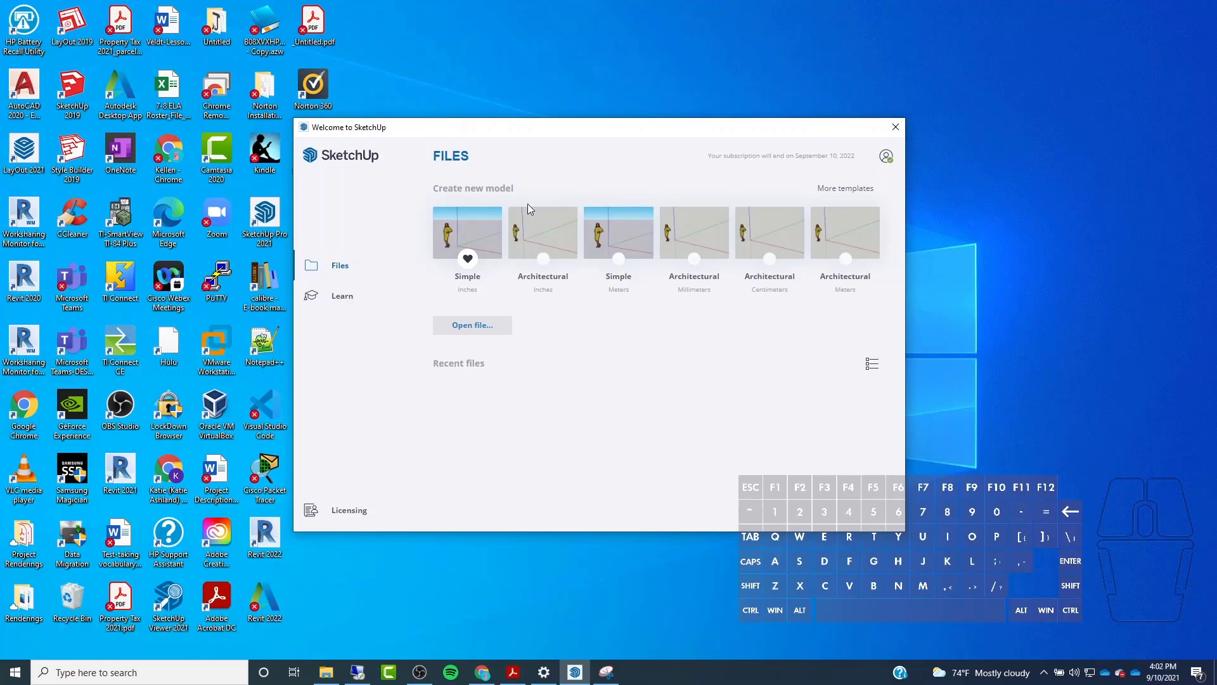
click(551, 250)
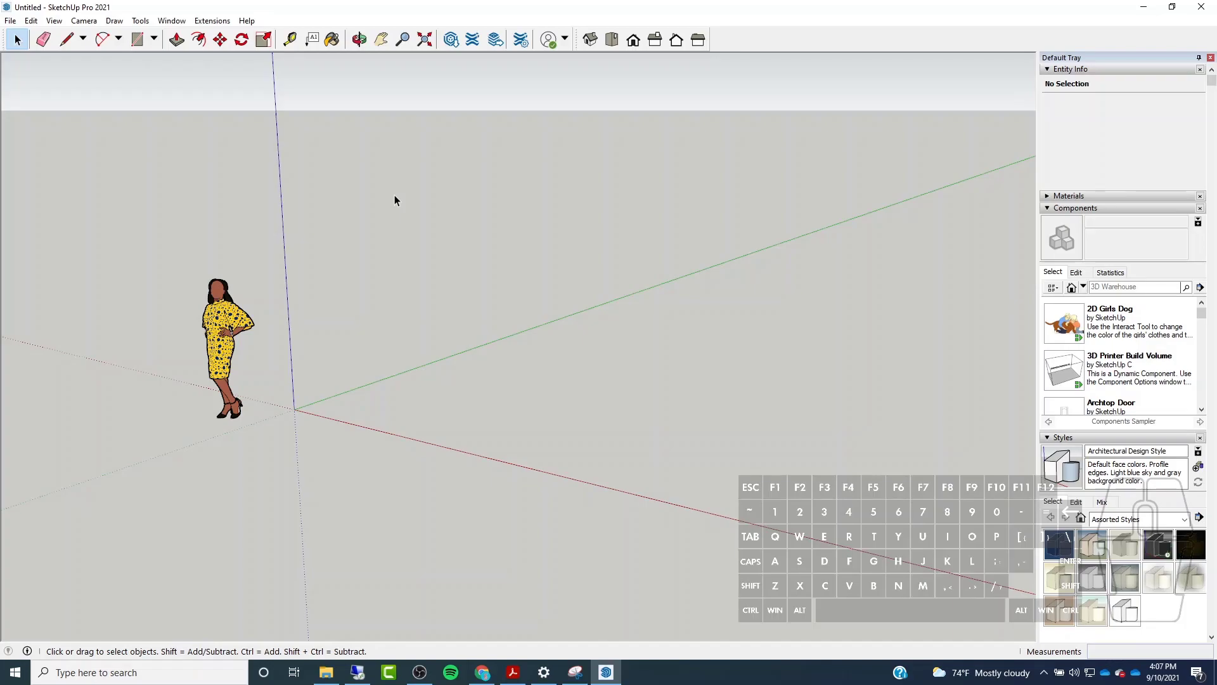
Open the 3D Warehouse and browse its home page, including the featured catalogs and featured commercial models.
click(451, 40)
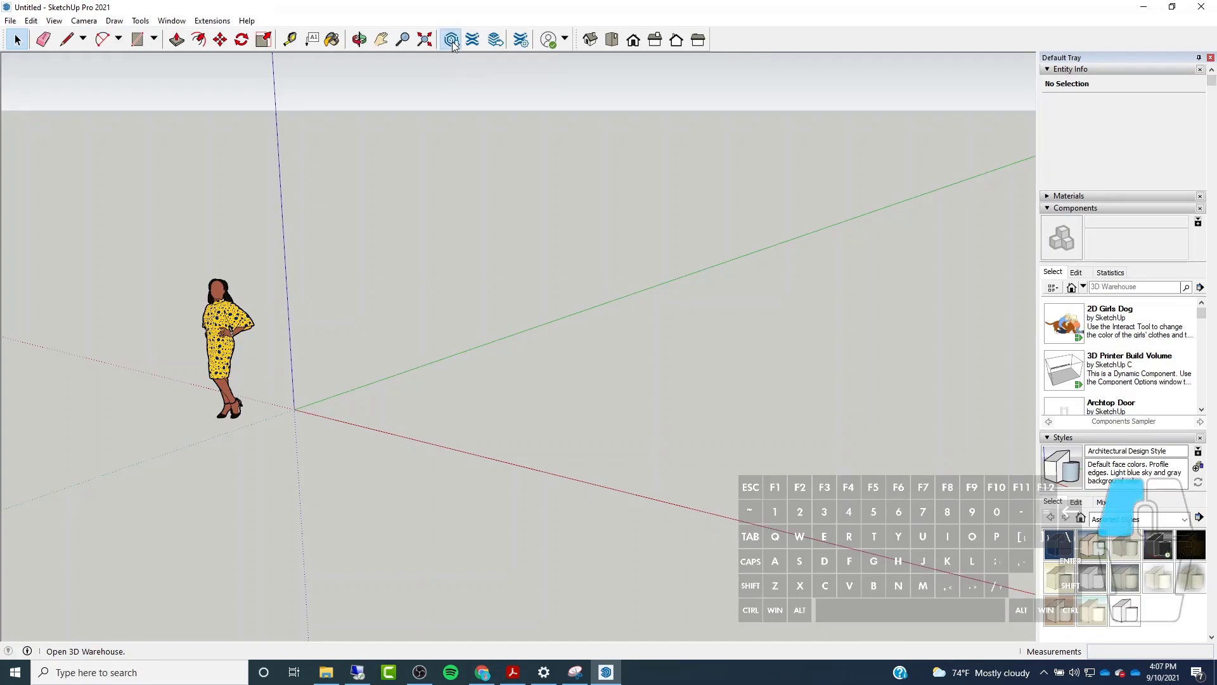
drag(347, 12, 501, 68)
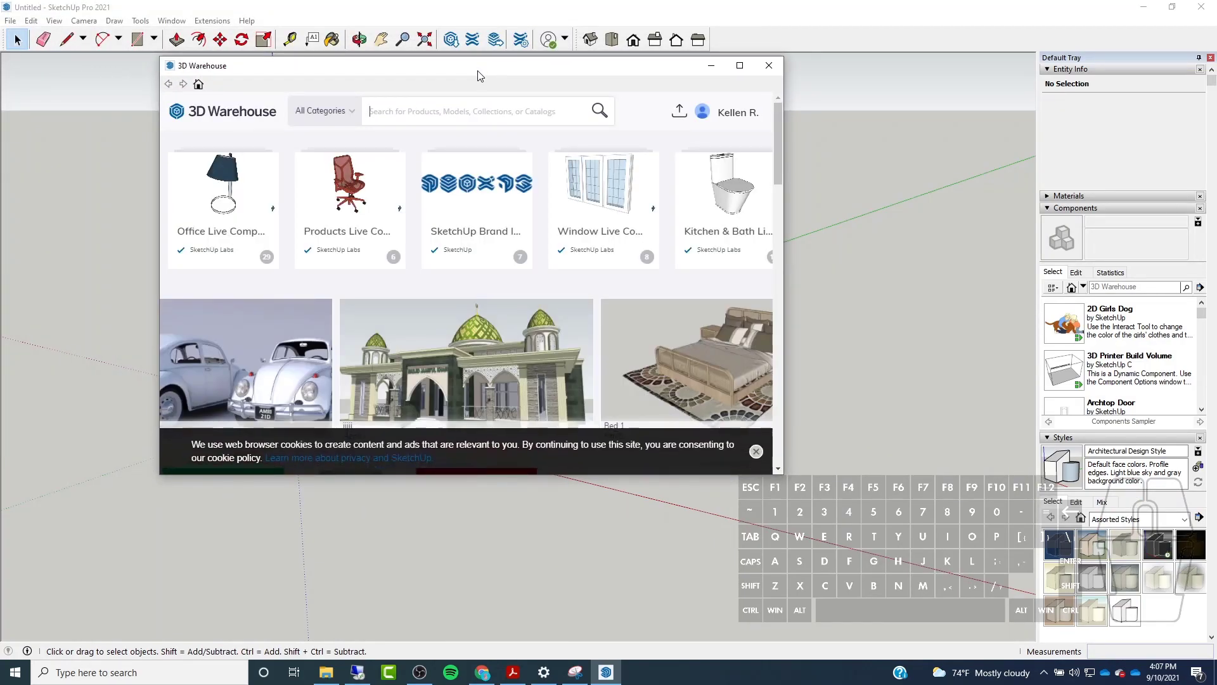
scroll(400, 217, down, 3)
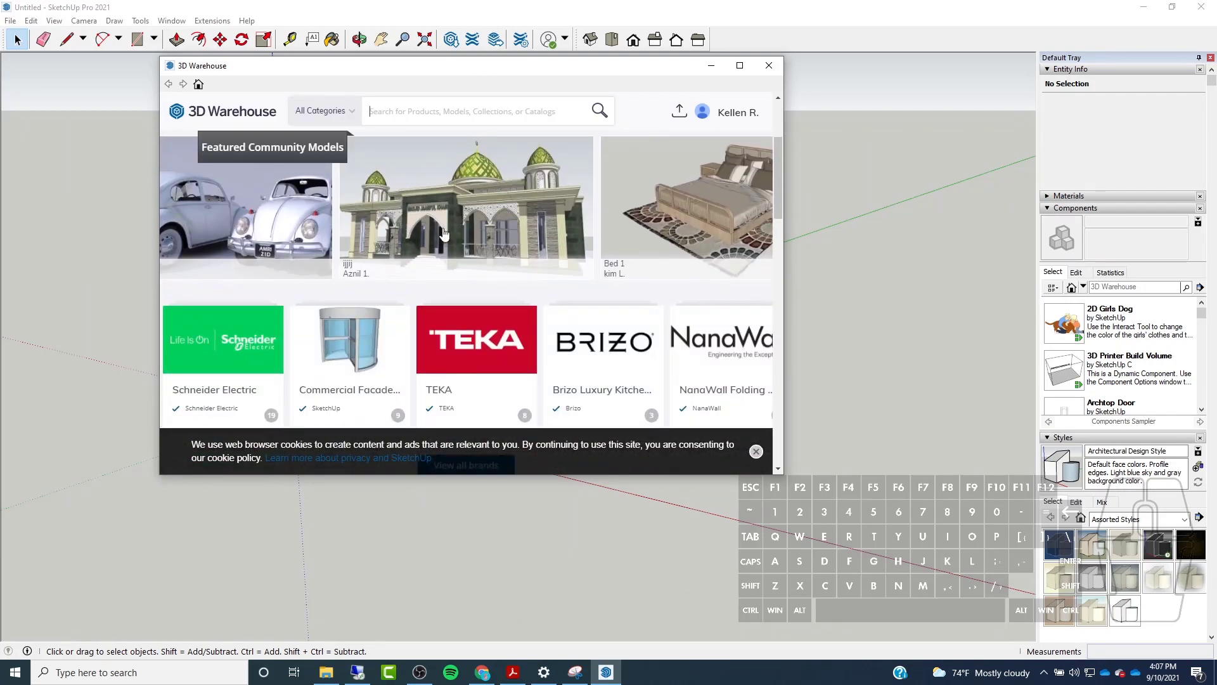
scroll(406, 290, down, 3)
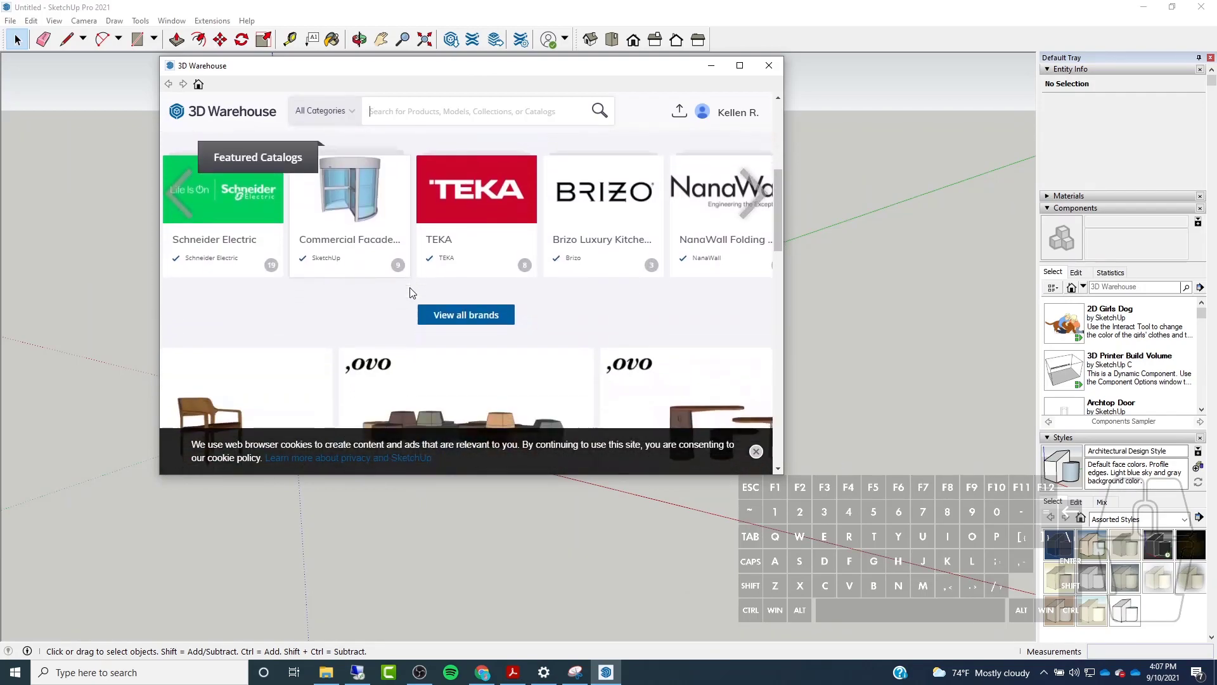
scroll(410, 293, down, 3)
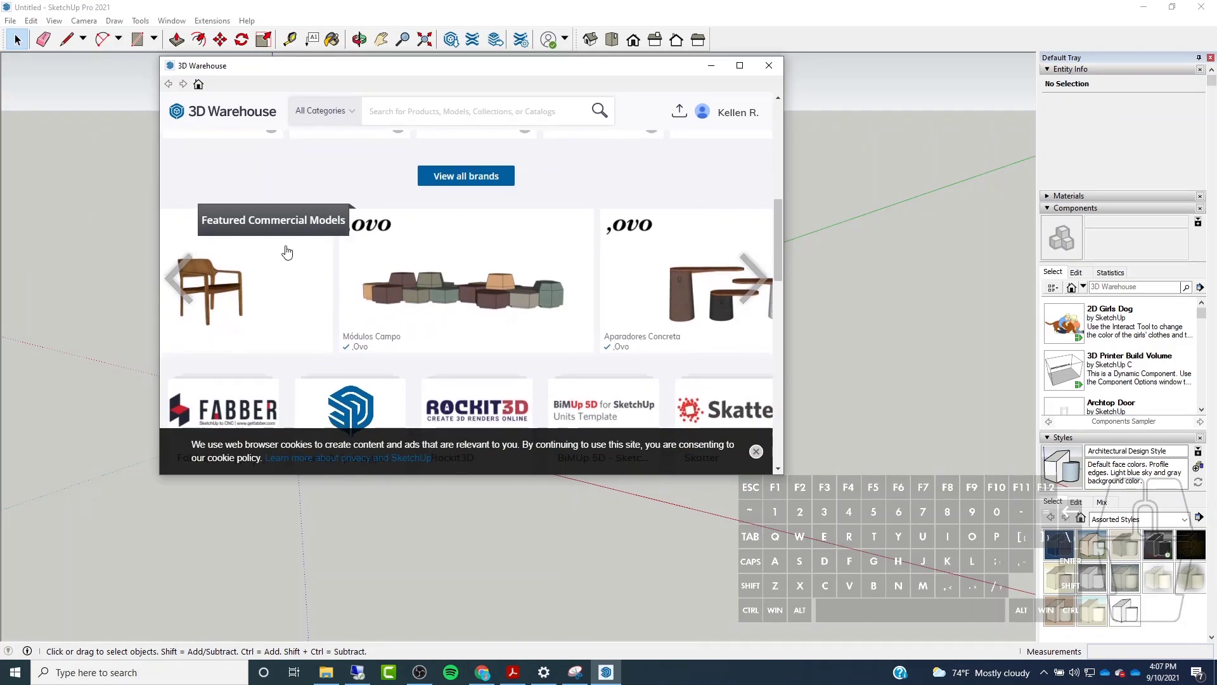
click(759, 292)
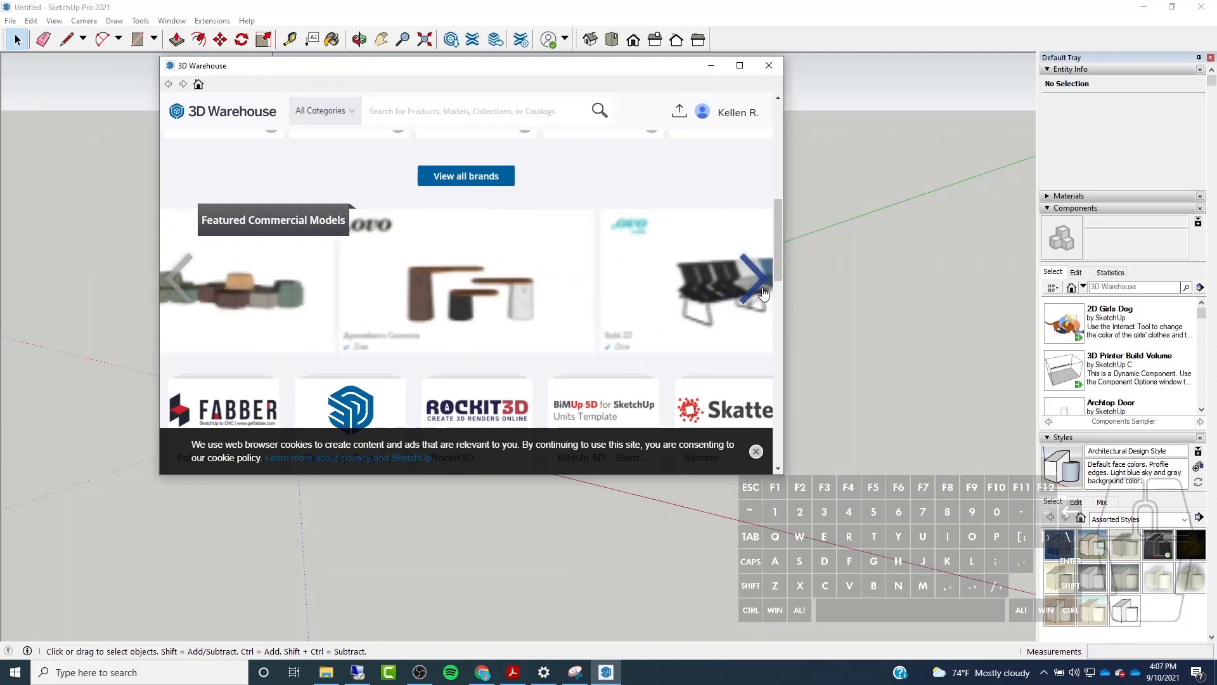
click(762, 292)
click(750, 282)
click(751, 279)
click(752, 273)
scroll(447, 247, down, 3)
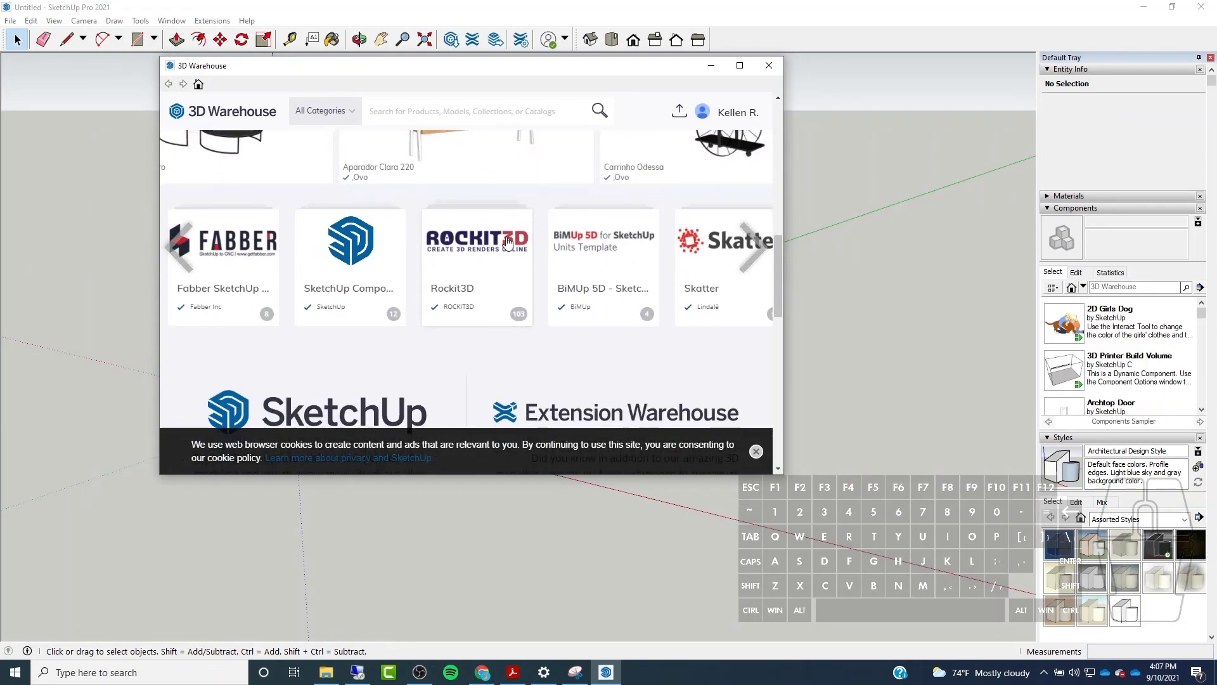
scroll(447, 247, down, 3)
scroll(429, 254, down, 7)
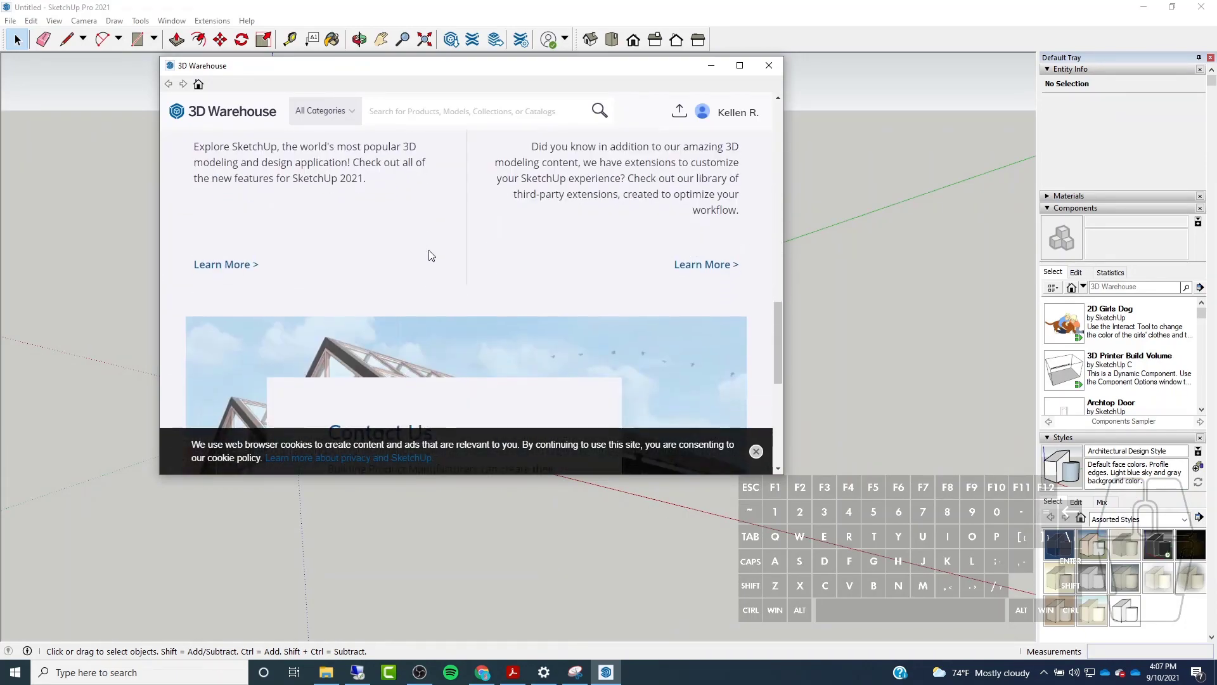
Search the 3D Warehouse for kohler and look through the product results in an enlarged window.
scroll(714, 318, up, 20)
click(478, 117)
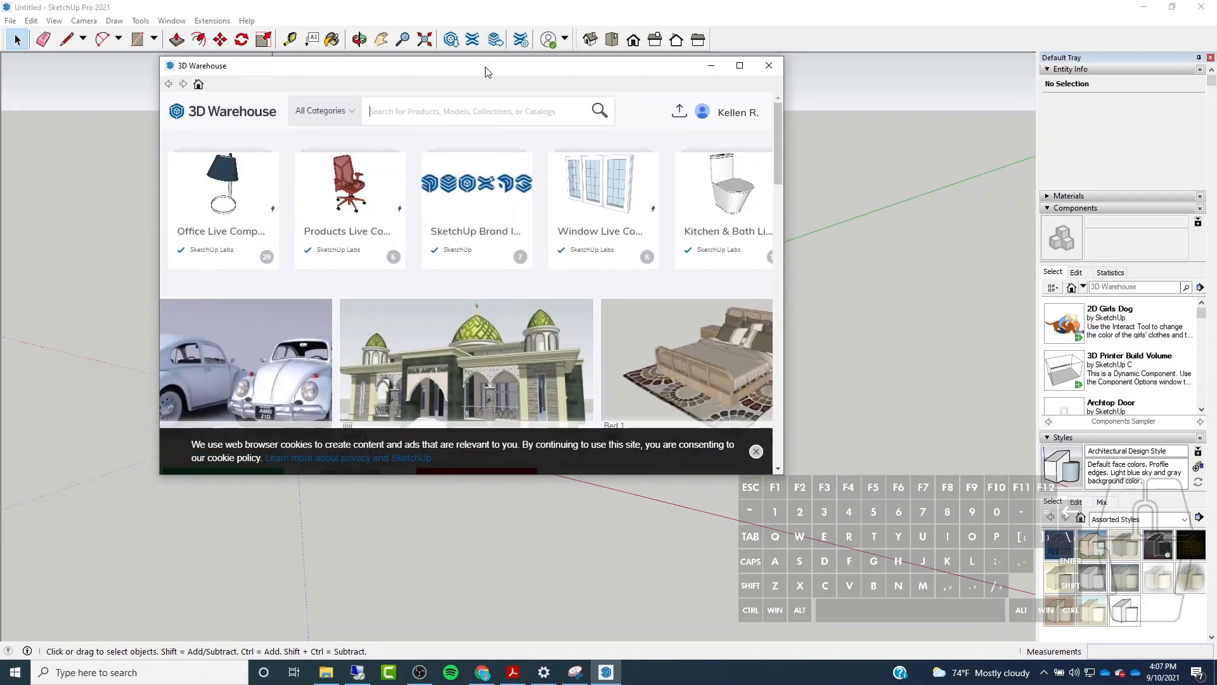
text(kohler)
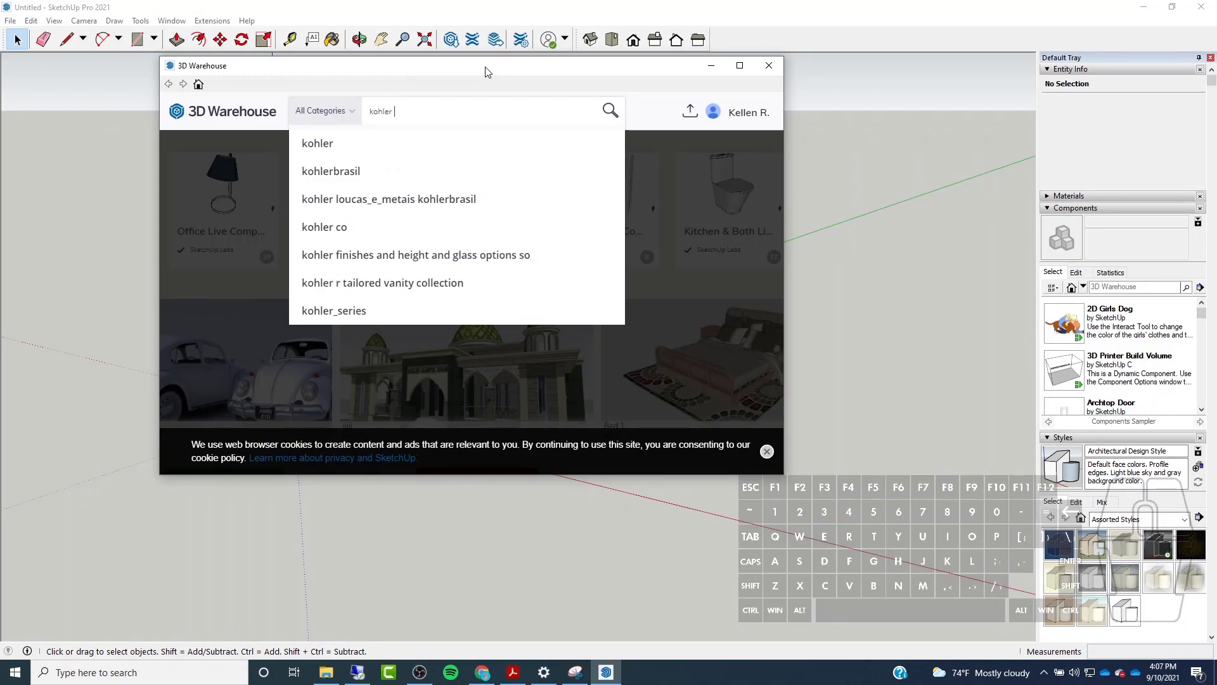
click(311, 150)
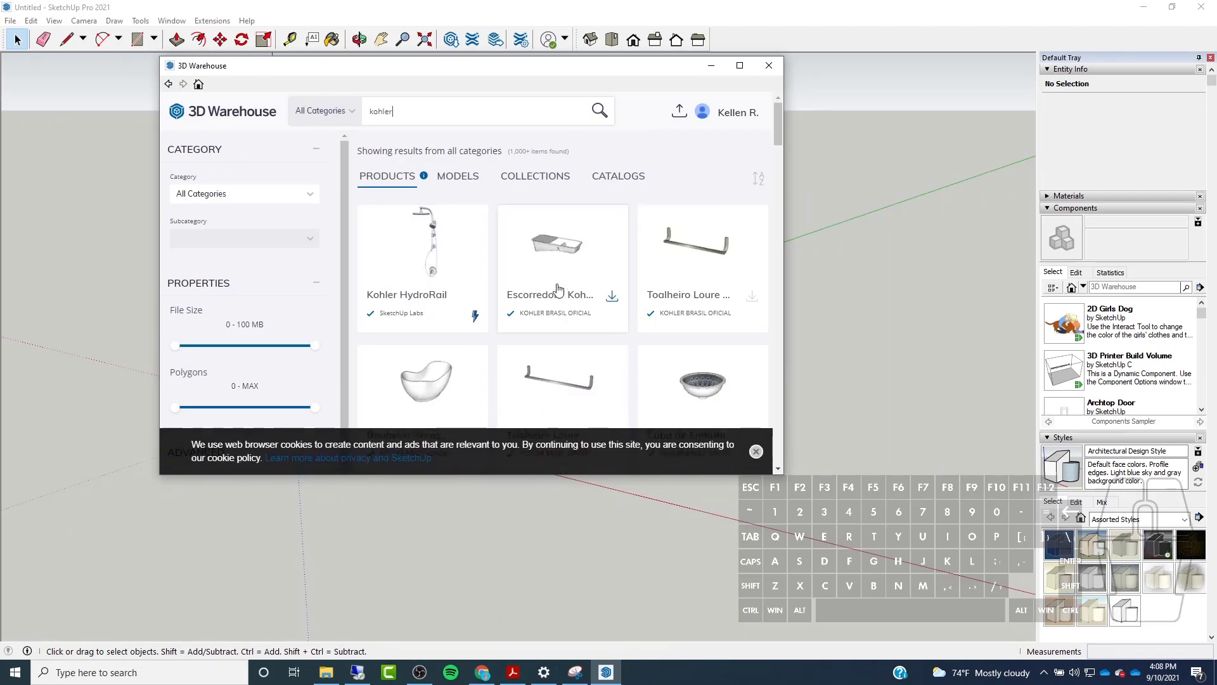
scroll(467, 258, down, 3)
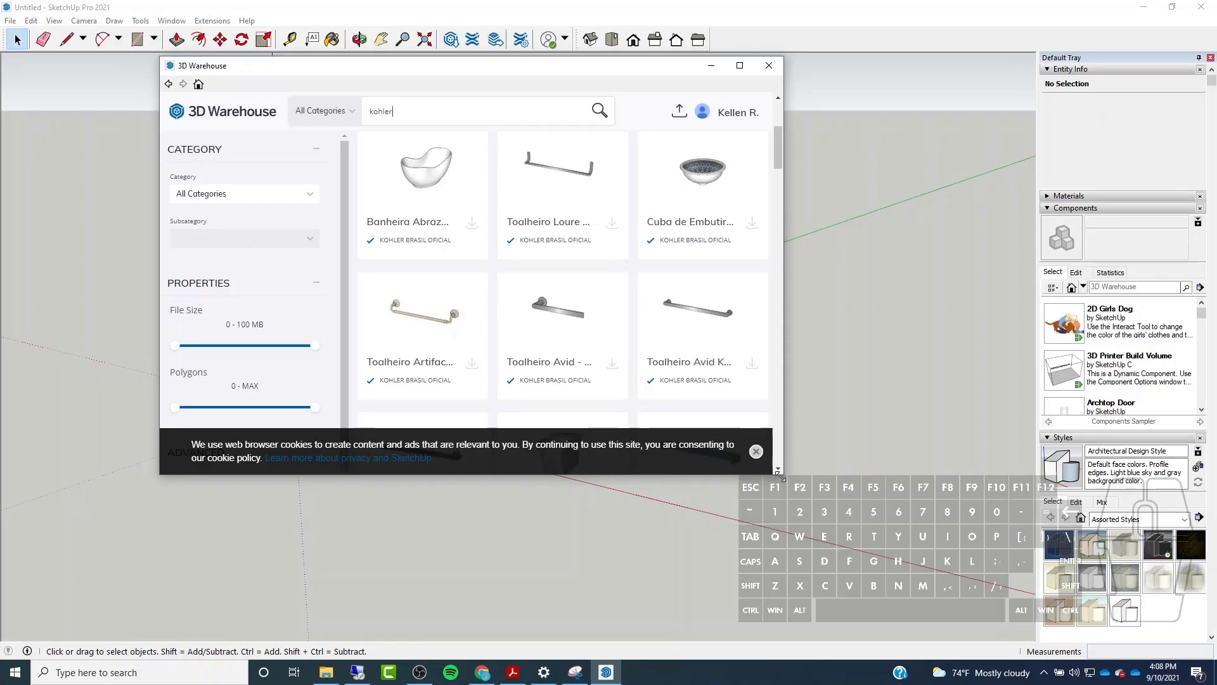
drag(778, 473, 920, 583)
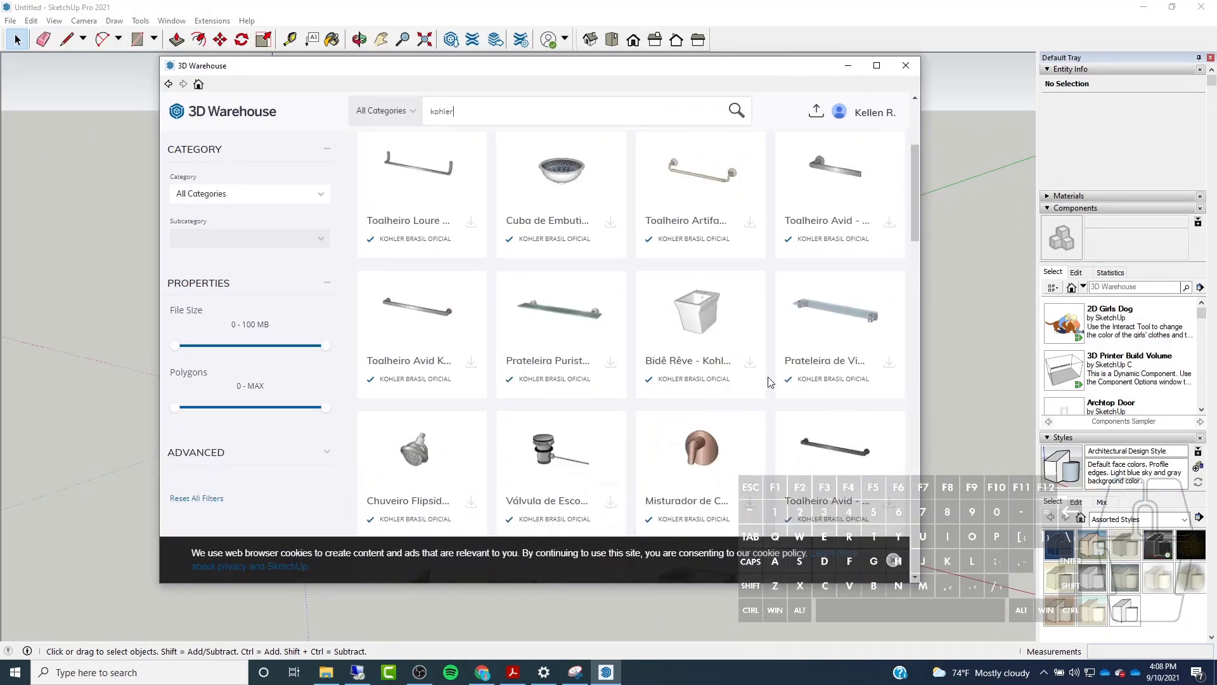
drag(636, 73, 544, 64)
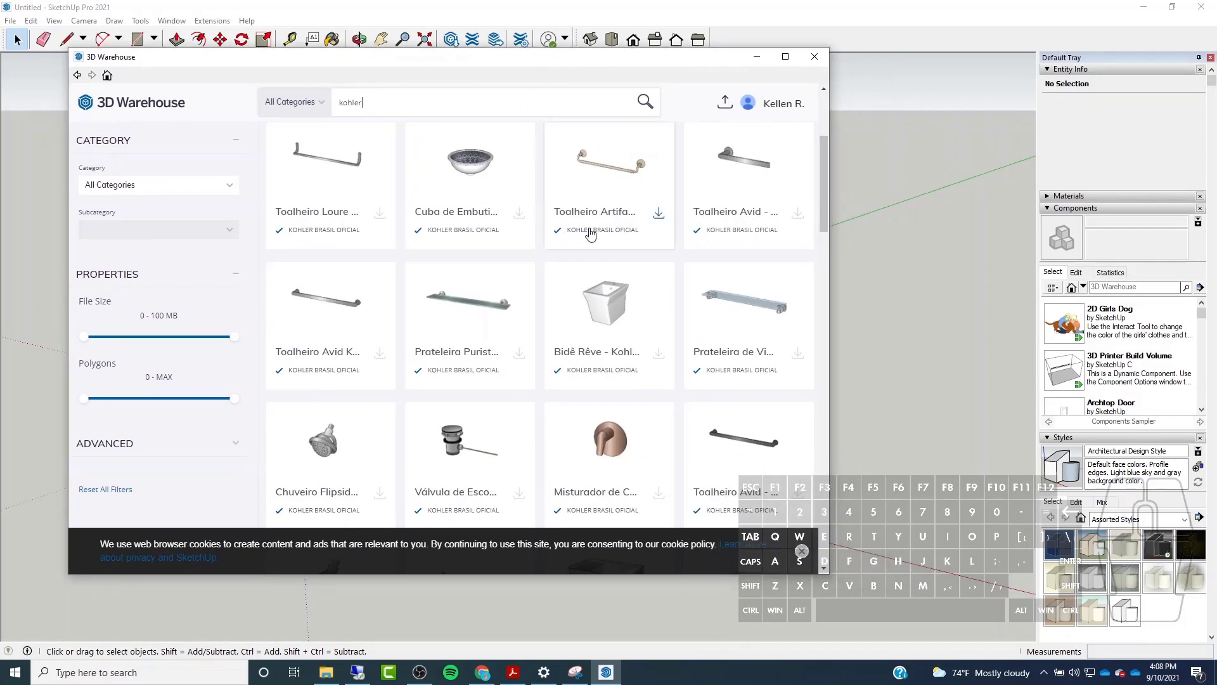
scroll(453, 307, down, 2)
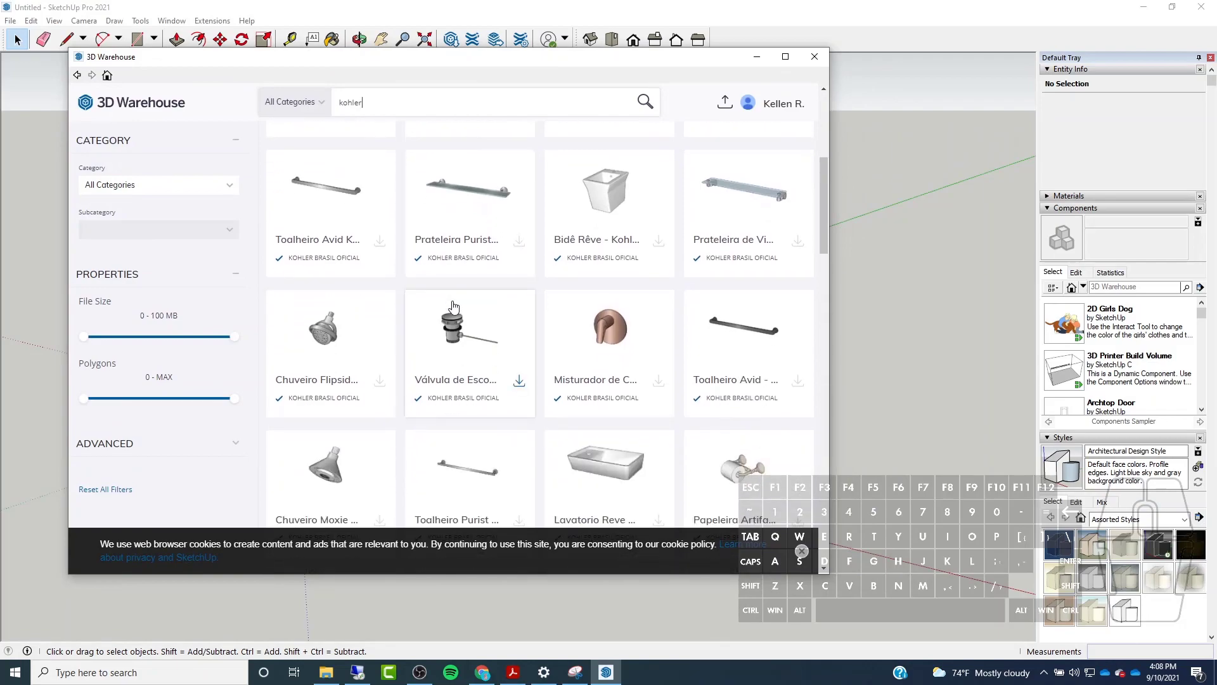
scroll(482, 312, down, 3)
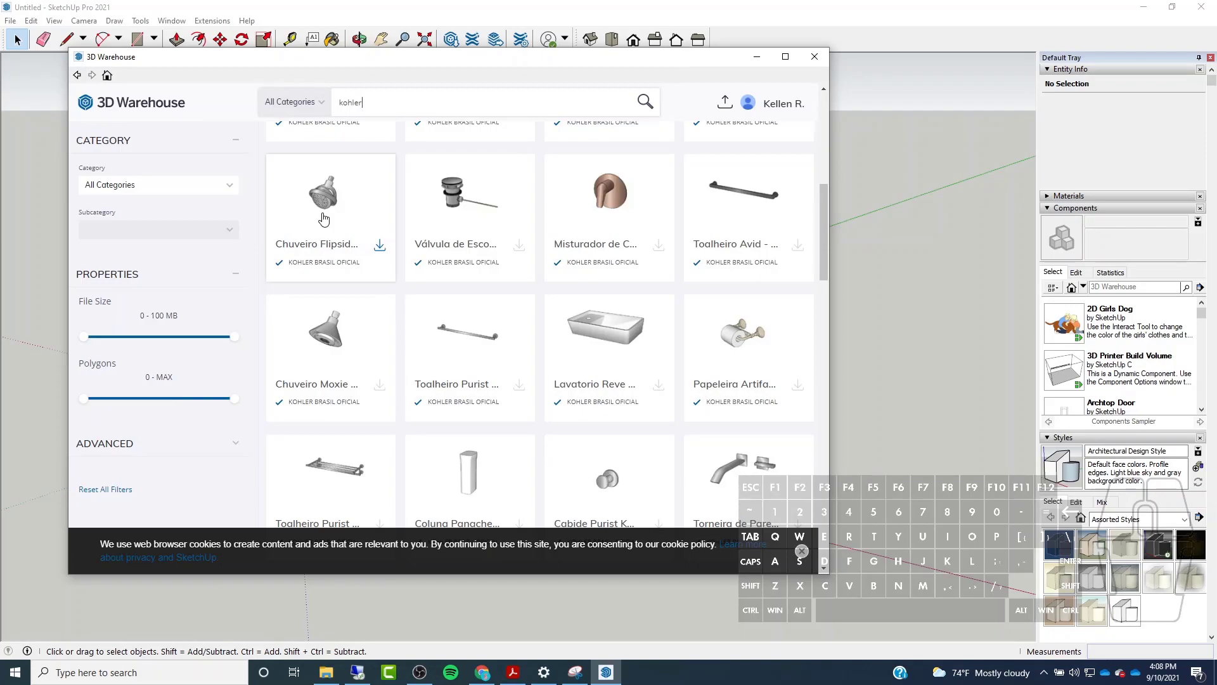
Download the Chuveiro Flipside Kohler - 5513BR-CP shower head directly into the model and place it between the red and green axes.
click(332, 243)
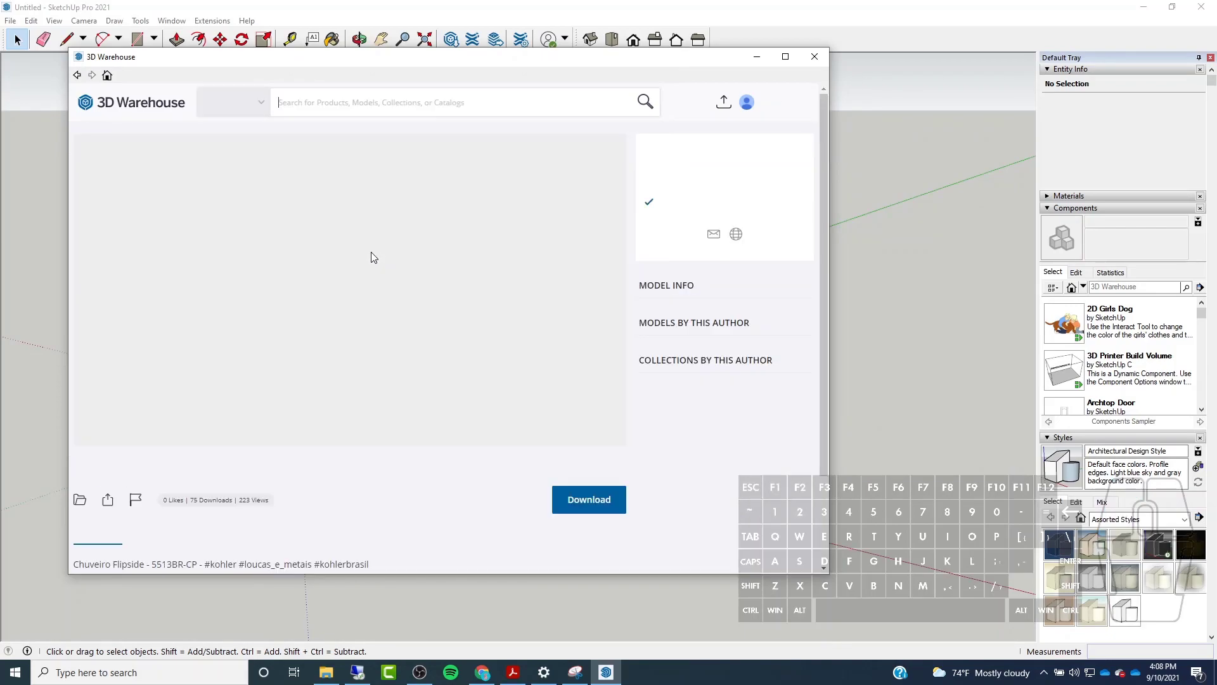
click(570, 499)
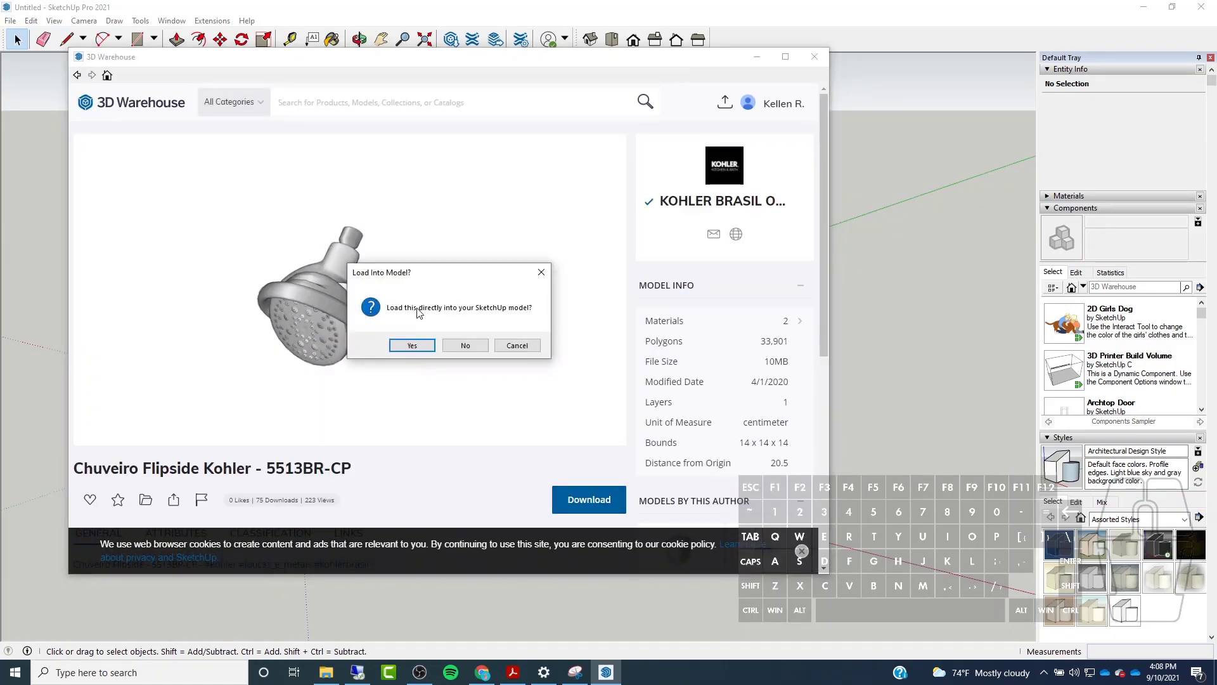
click(386, 340)
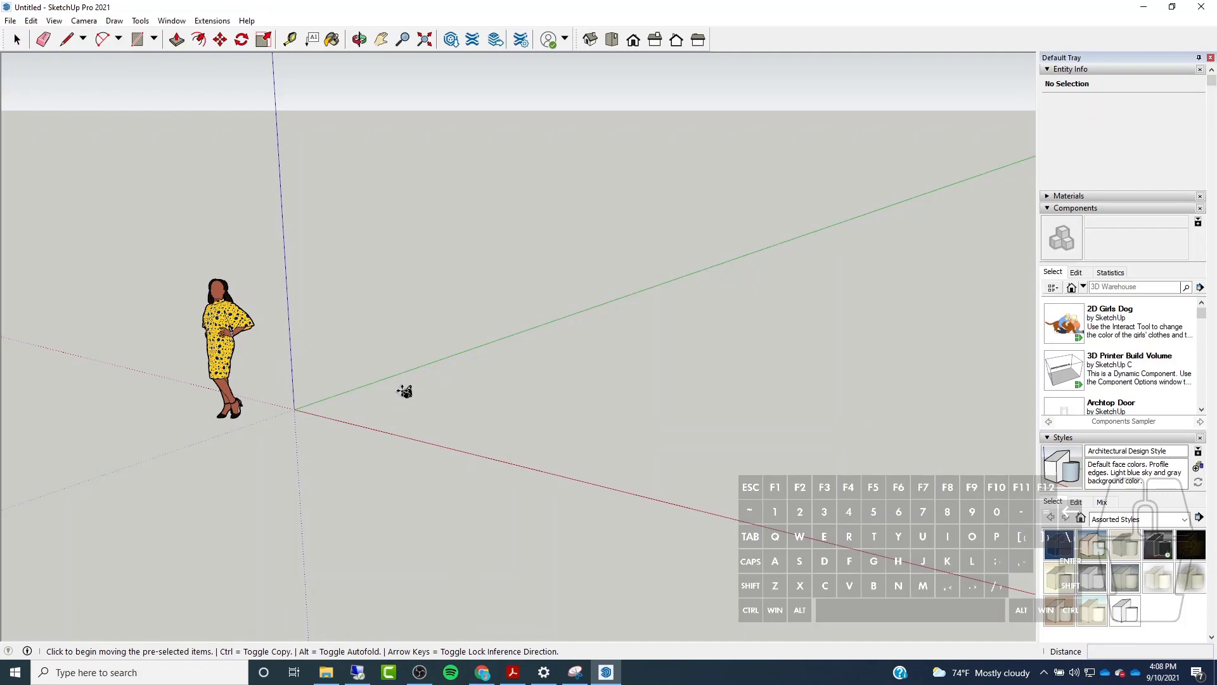
scroll(405, 391, up, 2)
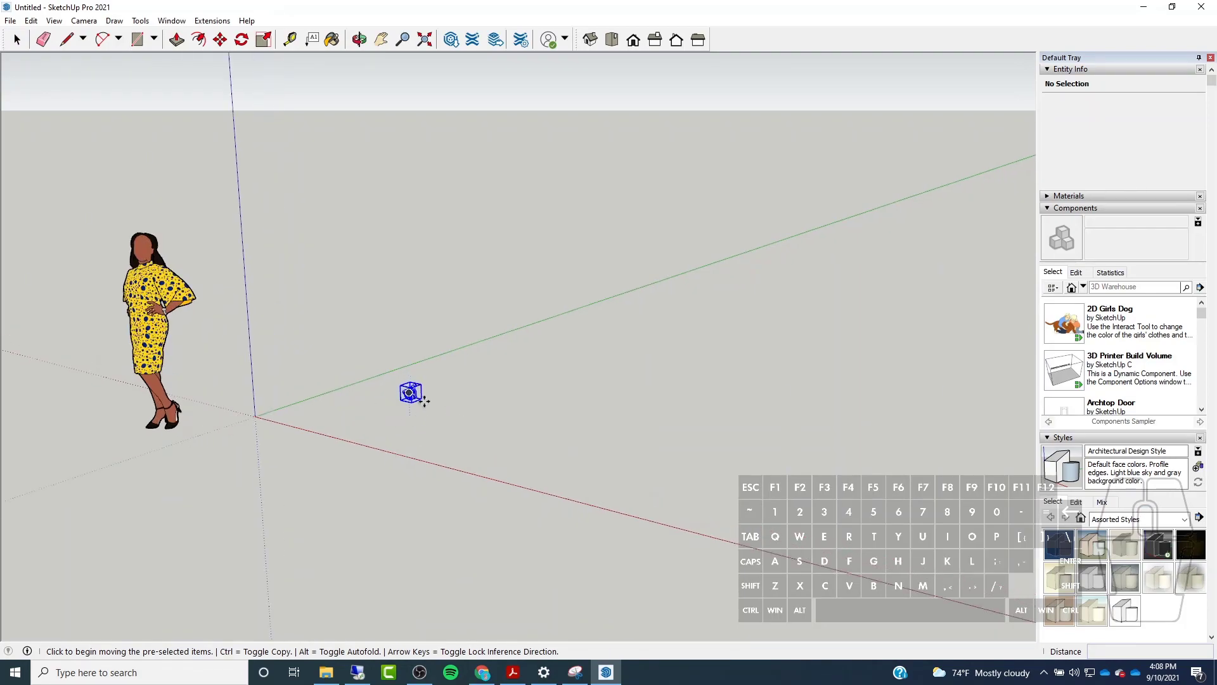
click(406, 392)
scroll(406, 391, up, 6)
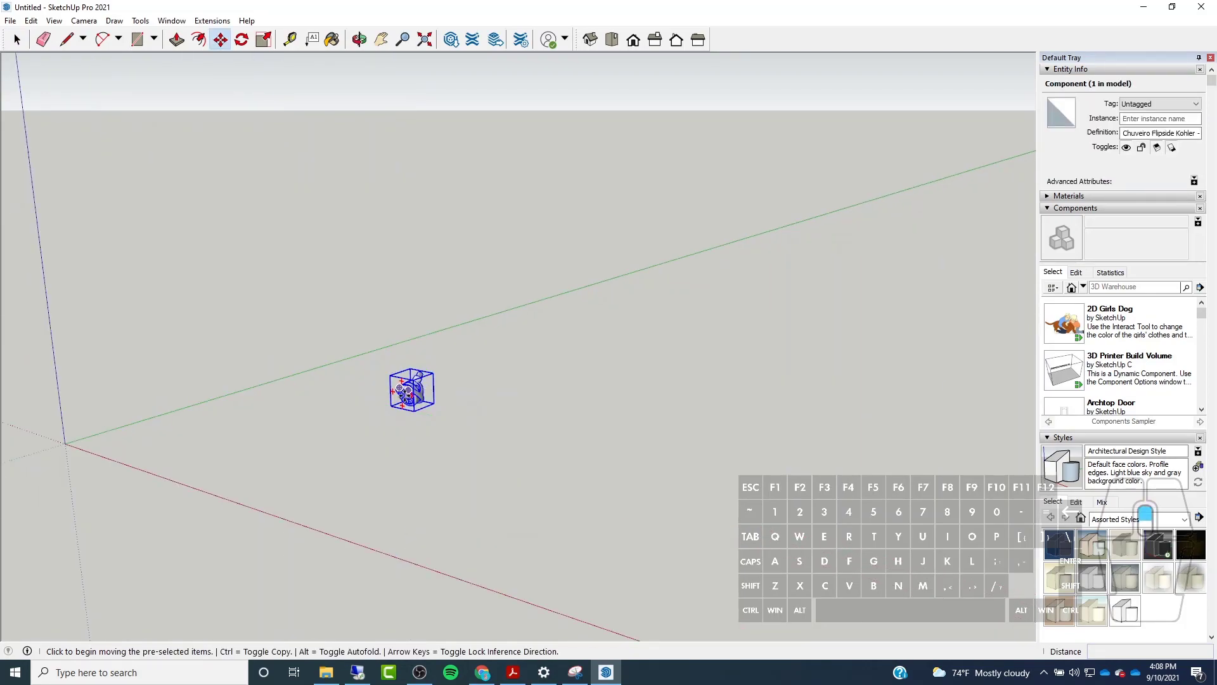
scroll(406, 394, up, 8)
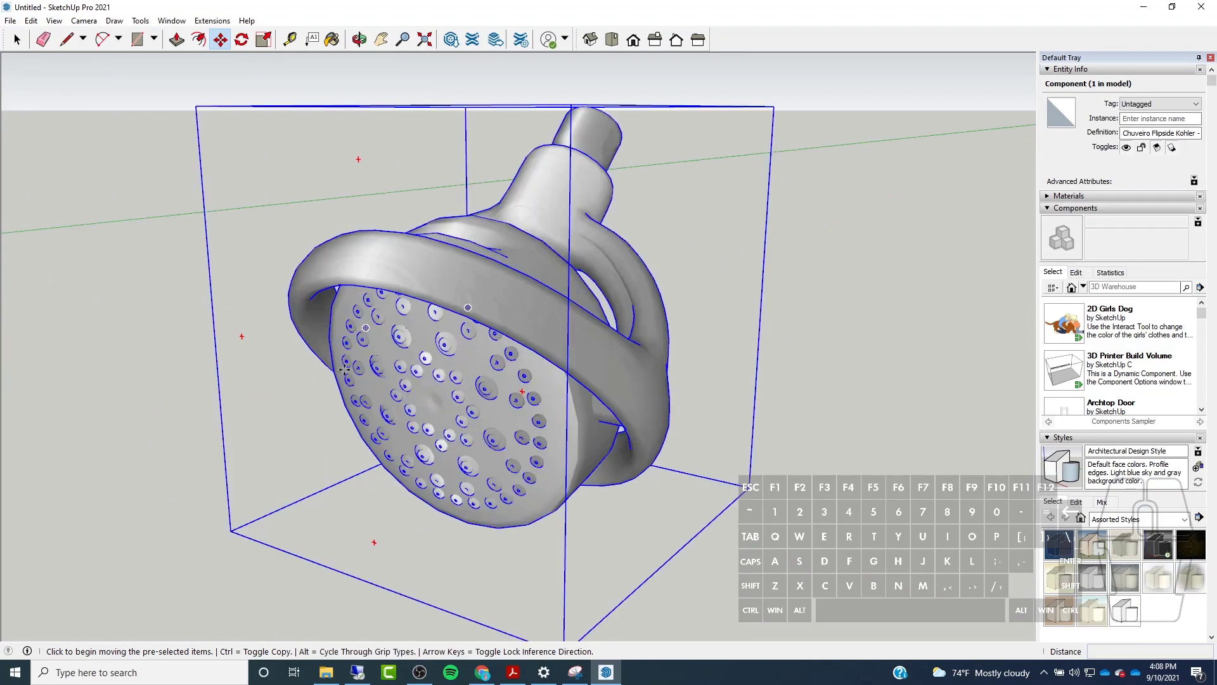
Deselect the placed shower head and examine its form and surface detail from several angles and distances.
click(17, 40)
click(821, 366)
middle_drag(513, 328, 239, 402)
middle_drag(369, 250, 451, 355)
scroll(463, 341, up, 5)
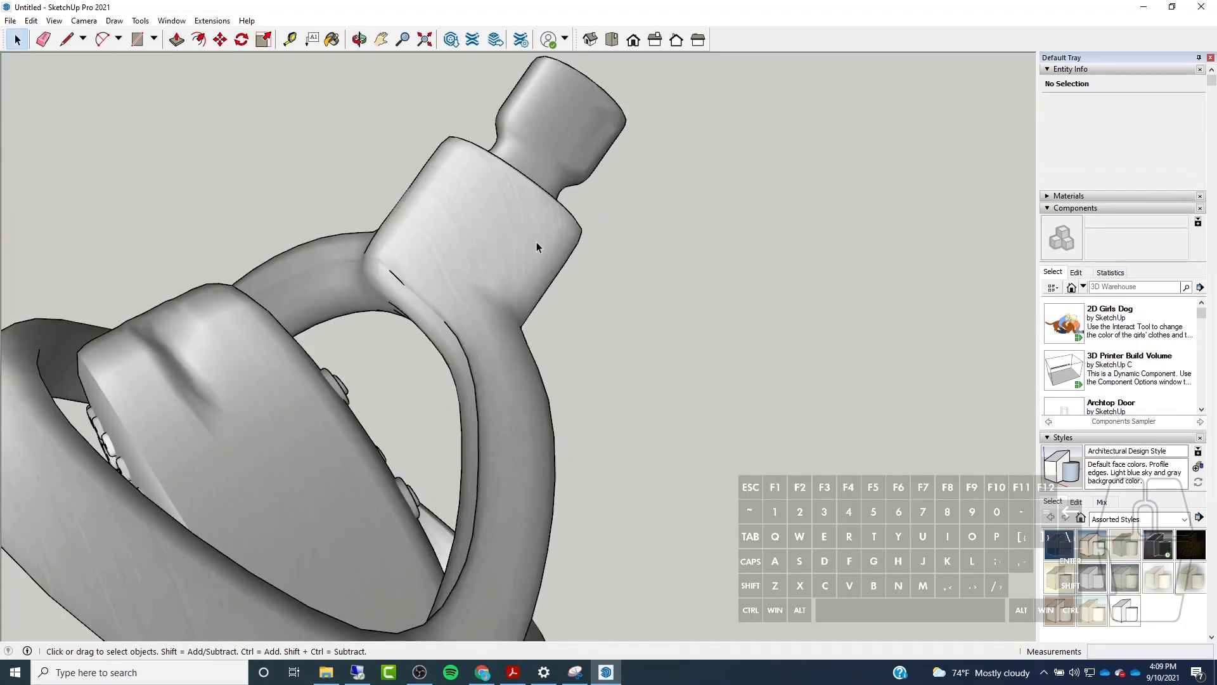
scroll(536, 246, down, 3)
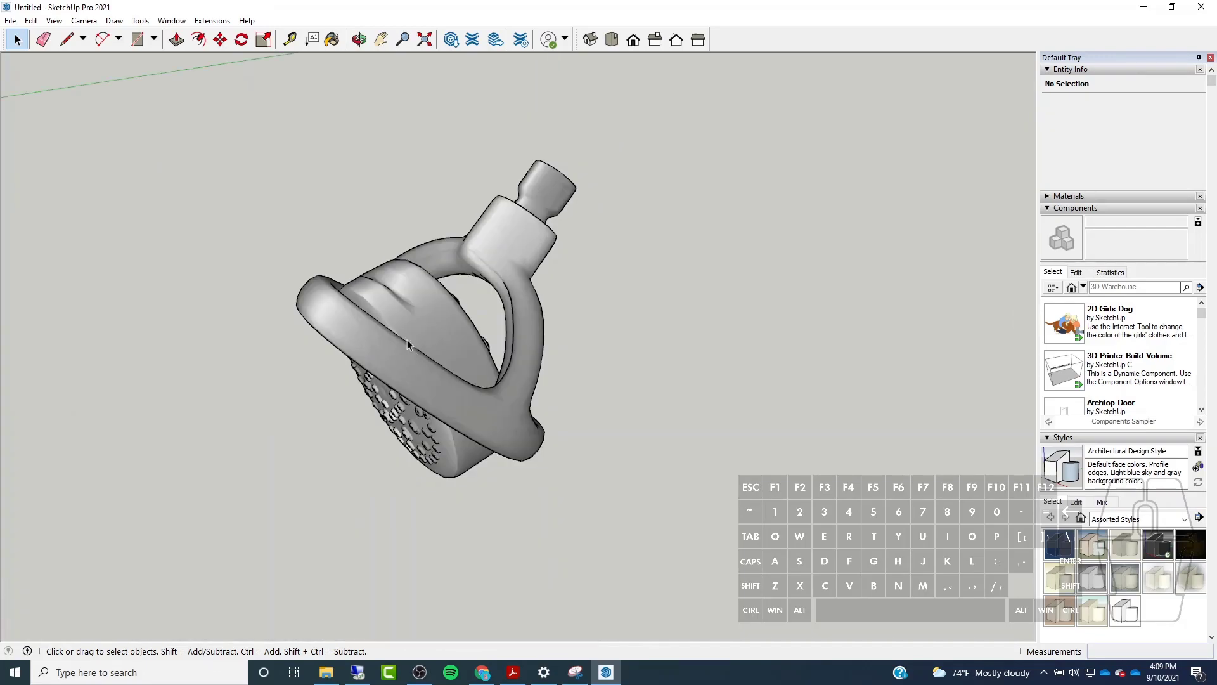
middle_drag(443, 326, 393, 276)
scroll(417, 276, up, 5)
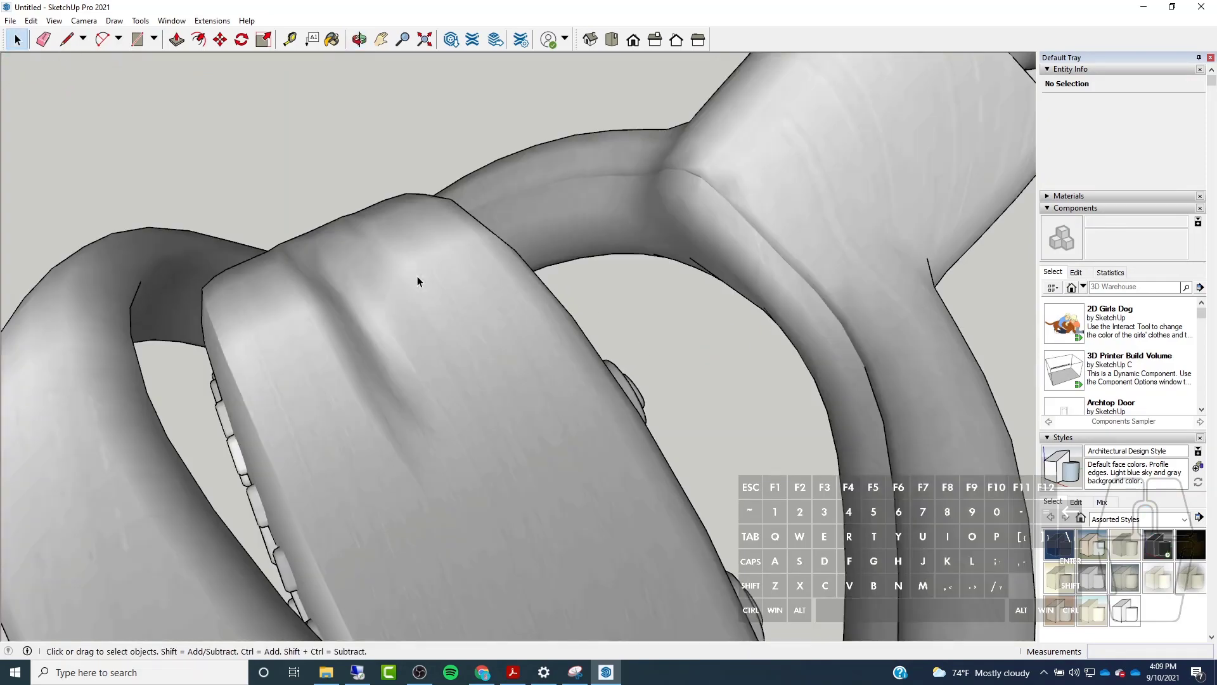
scroll(417, 276, down, 5)
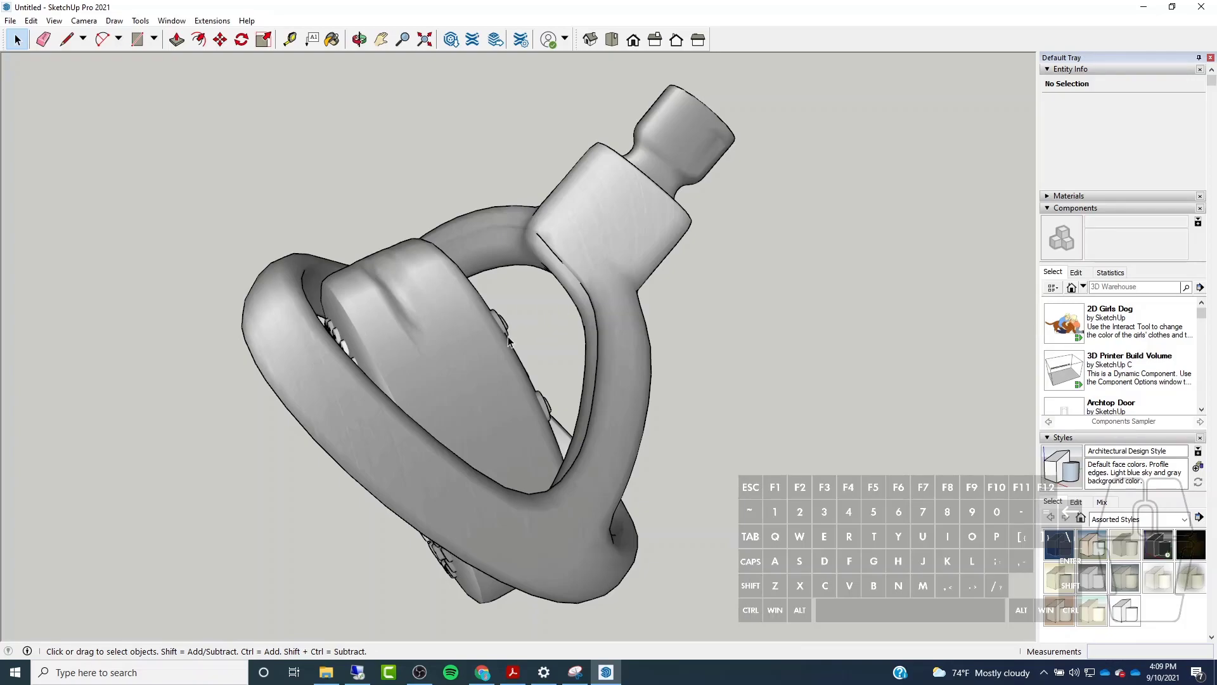
scroll(507, 355, down, 3)
Delete the Kohler shower head component from the model.
mouse_move(516, 390)
middle_down()
mouse_move(682, 184)
mouse_move(636, 207)
mouse_move(619, 252)
middle_up()
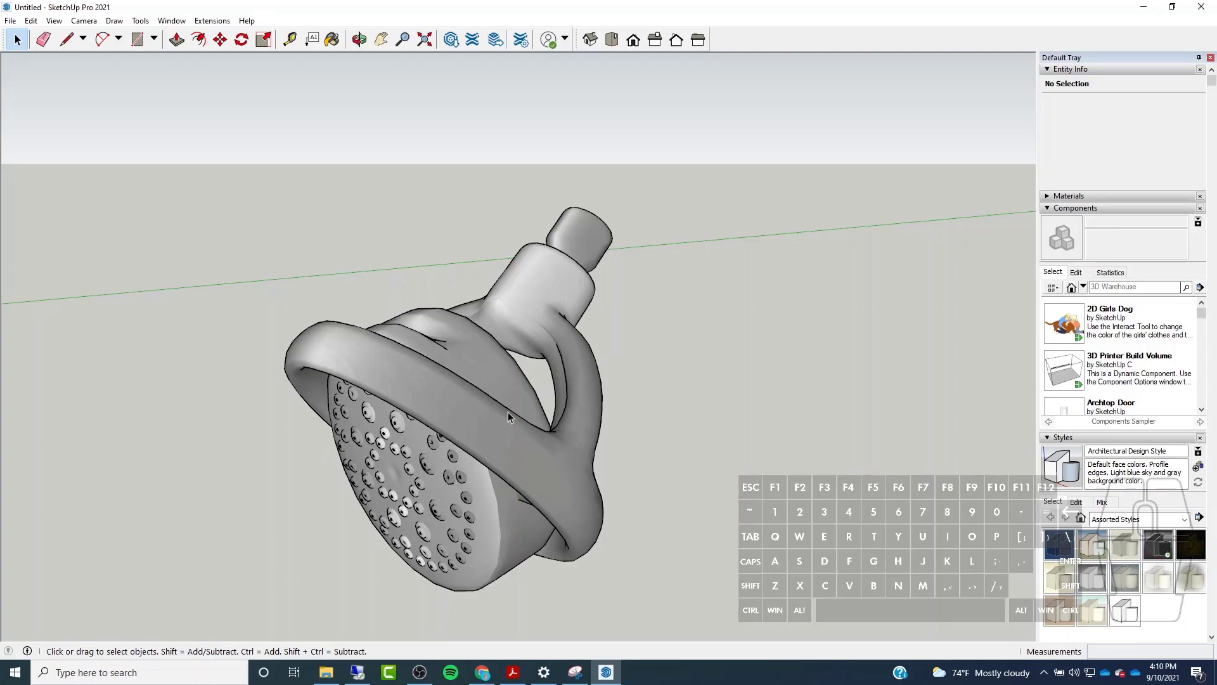
click(474, 452)
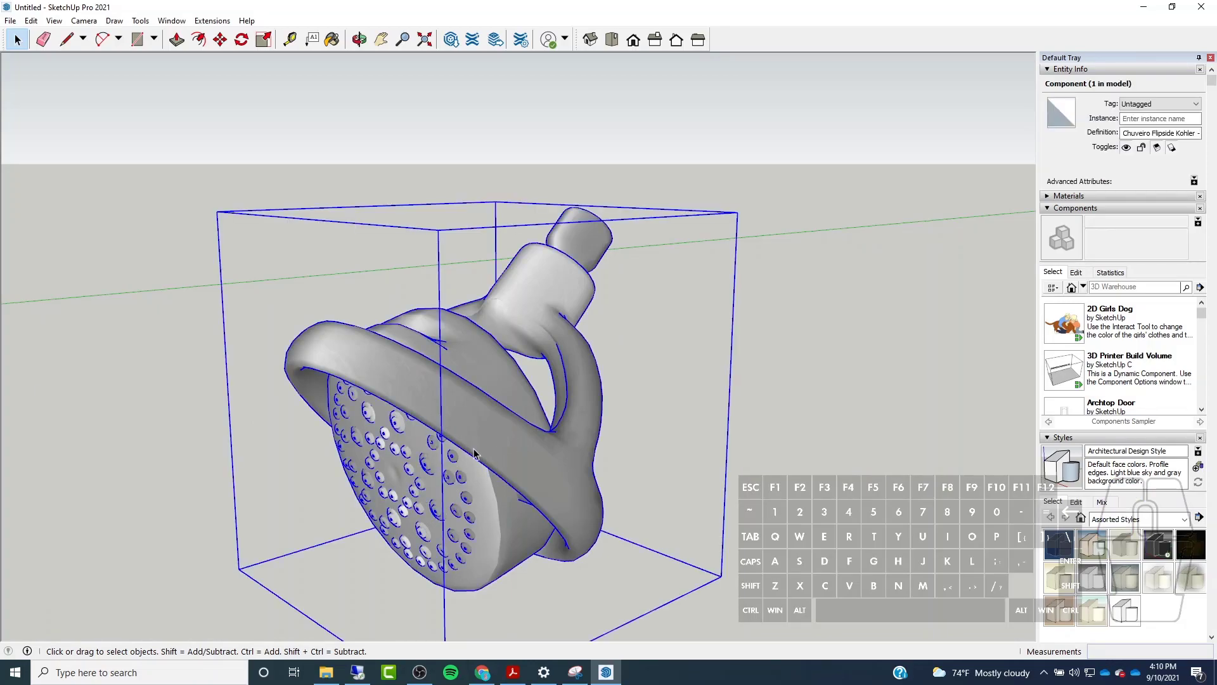
key(Delete)
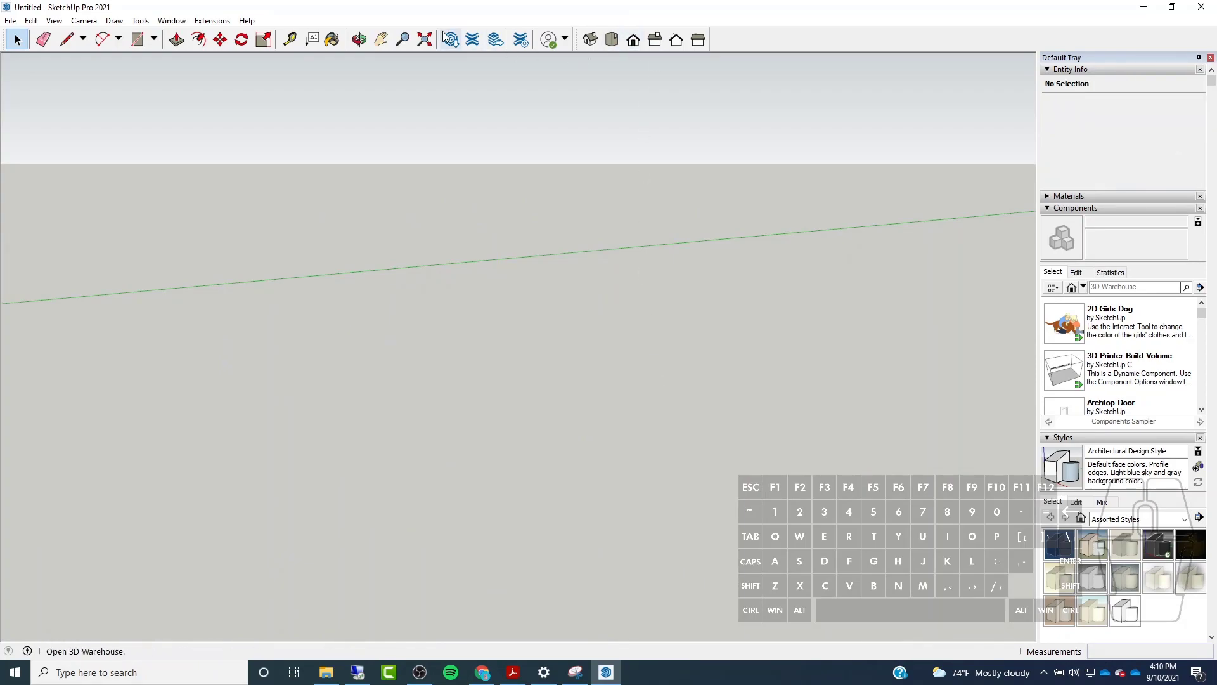
Reopen the 3D Warehouse, filter it to the Architecture category and look through the listed products.
click(451, 40)
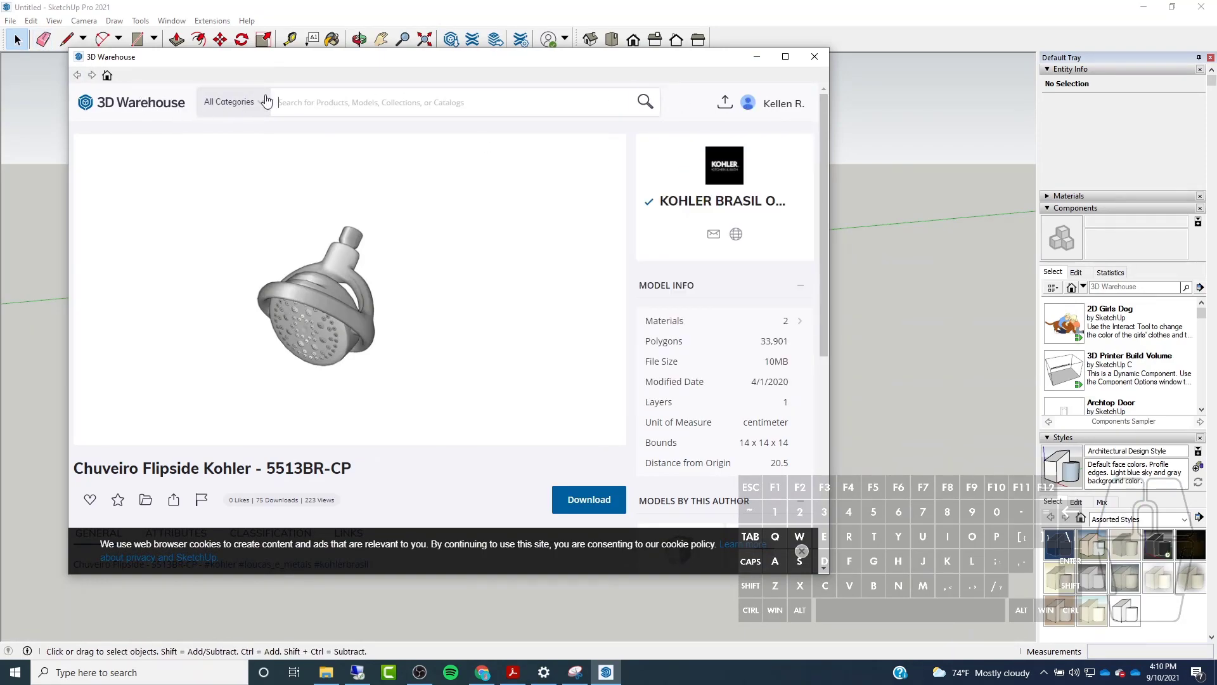
click(240, 102)
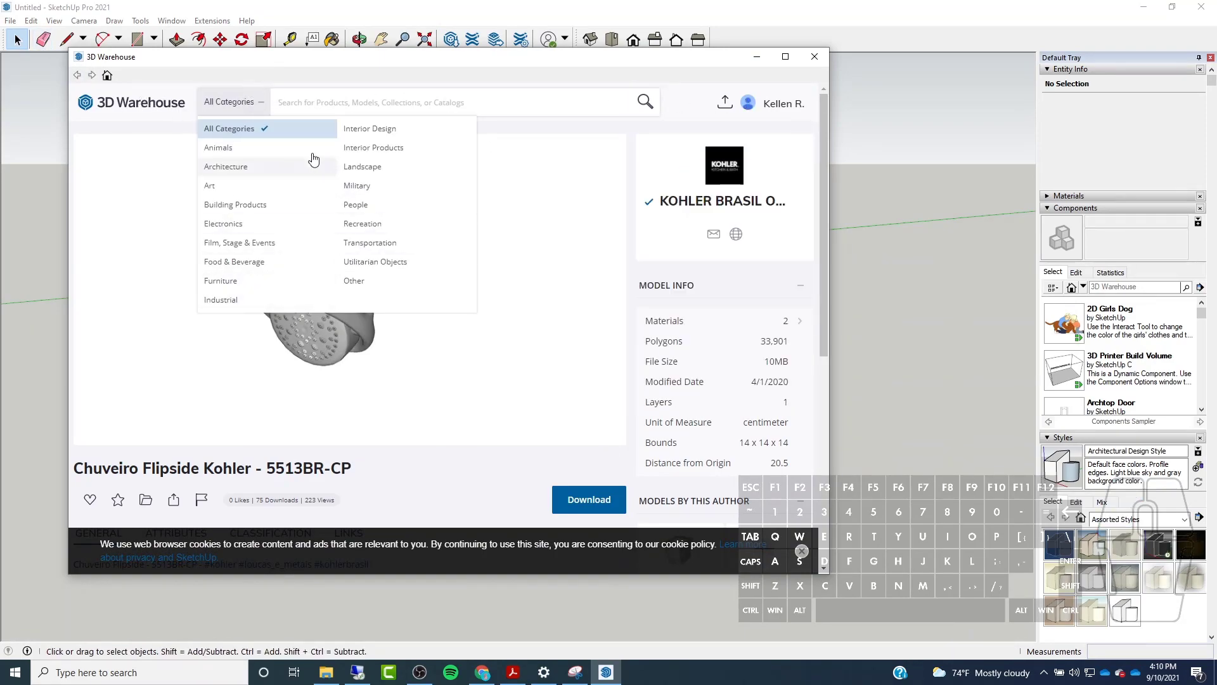
click(259, 165)
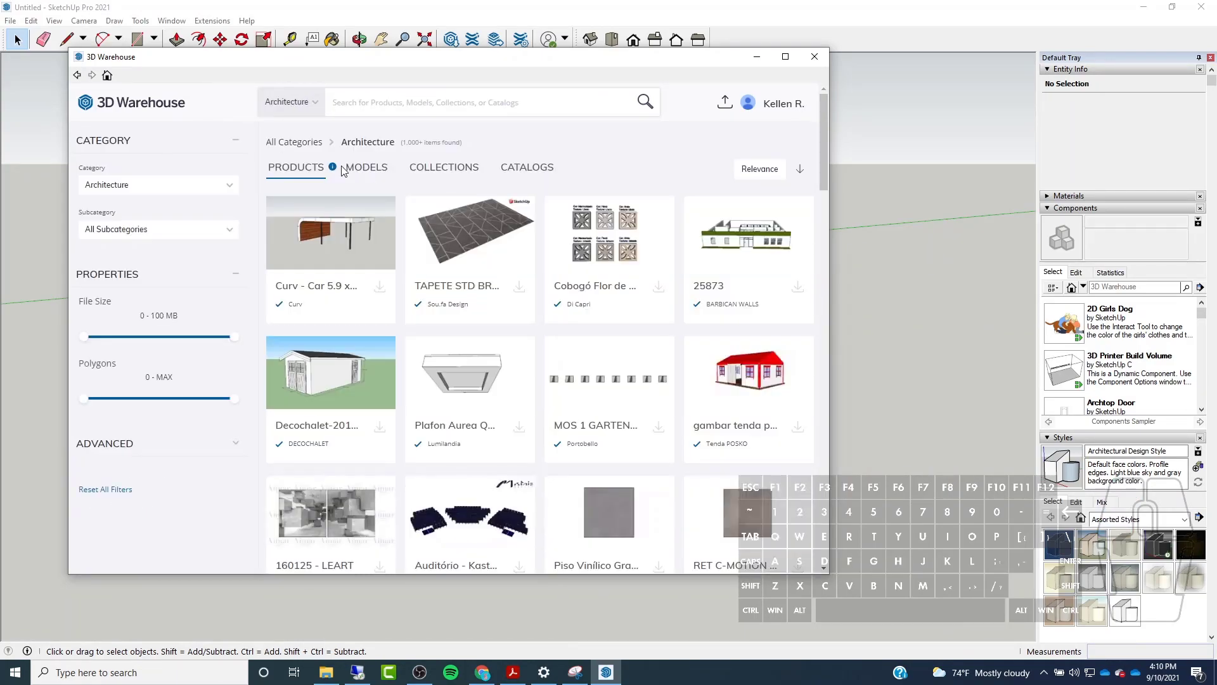
scroll(332, 258, down, 3)
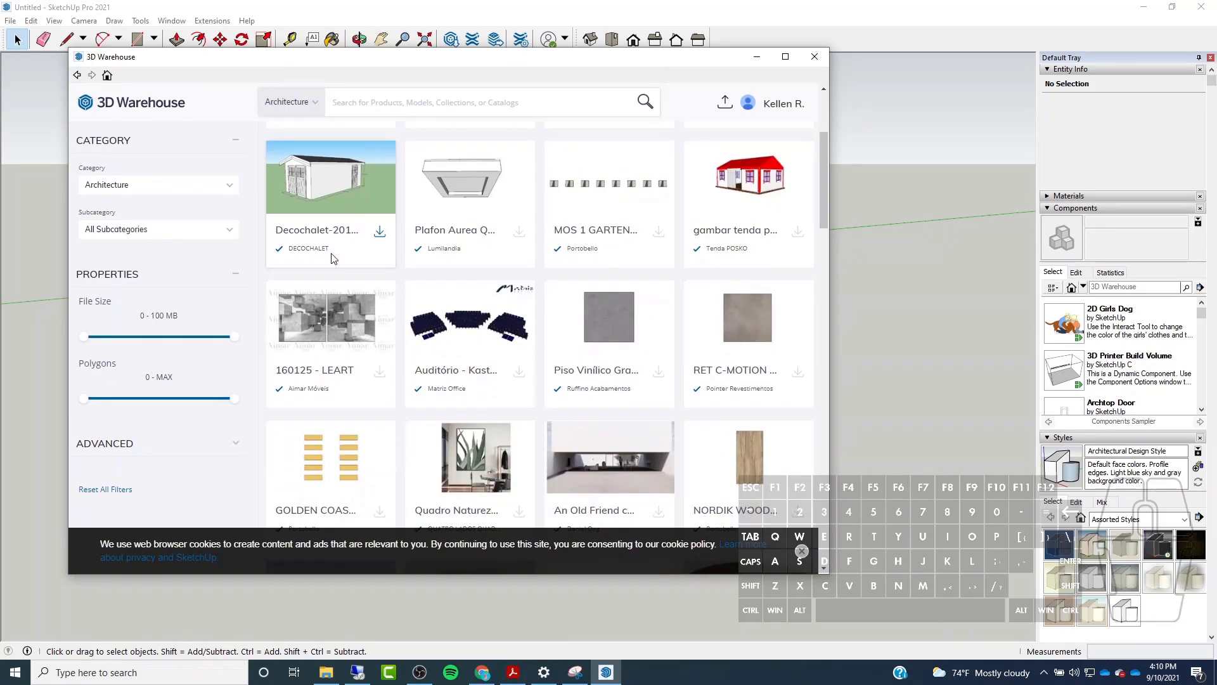
scroll(380, 260, down, 2)
scroll(293, 254, down, 3)
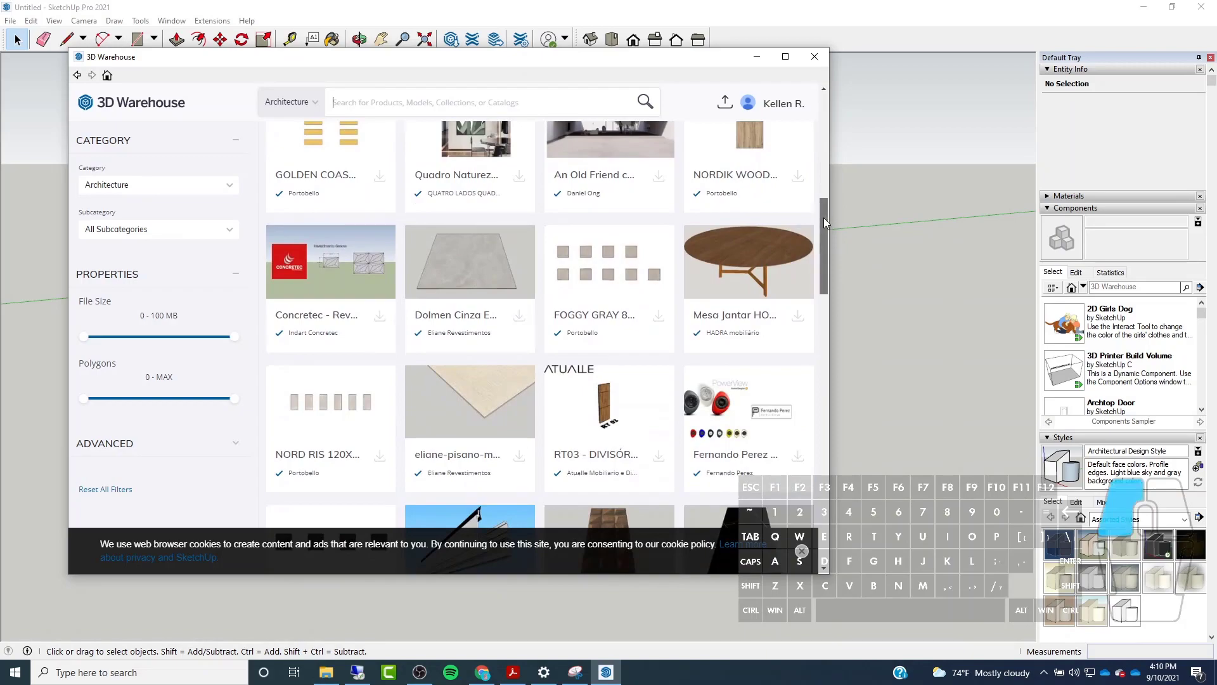
scroll(824, 219, down, 10)
scroll(807, 366, down, 3)
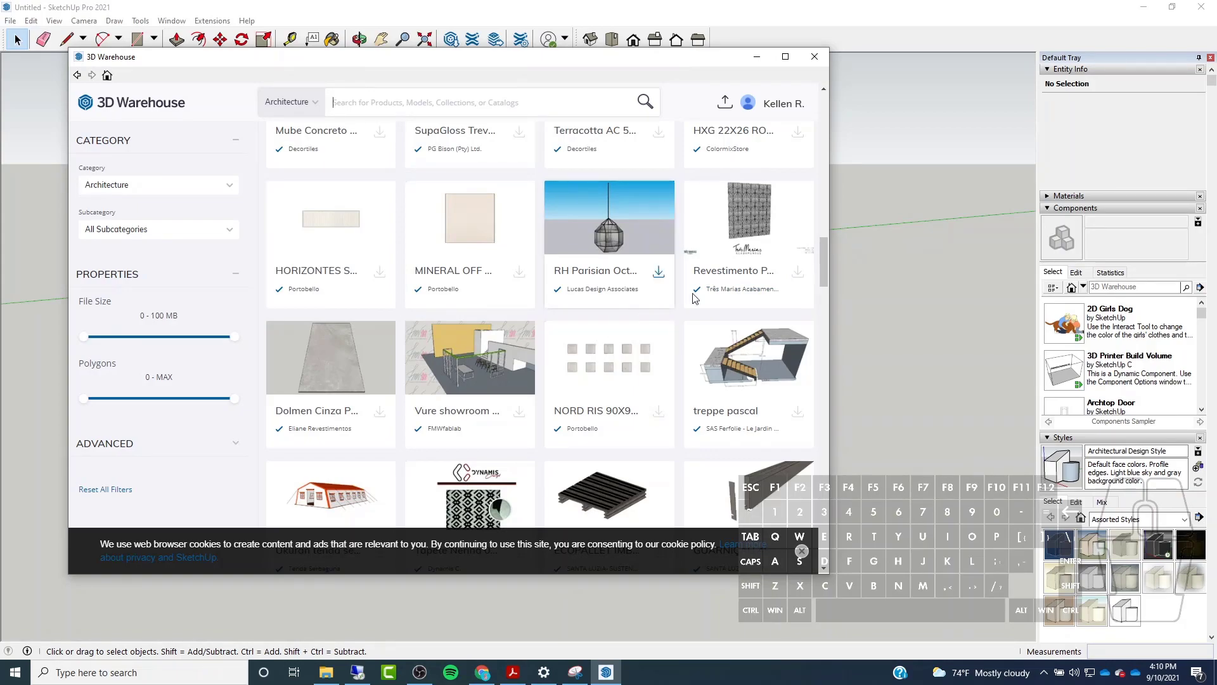
drag(823, 278, 822, 321)
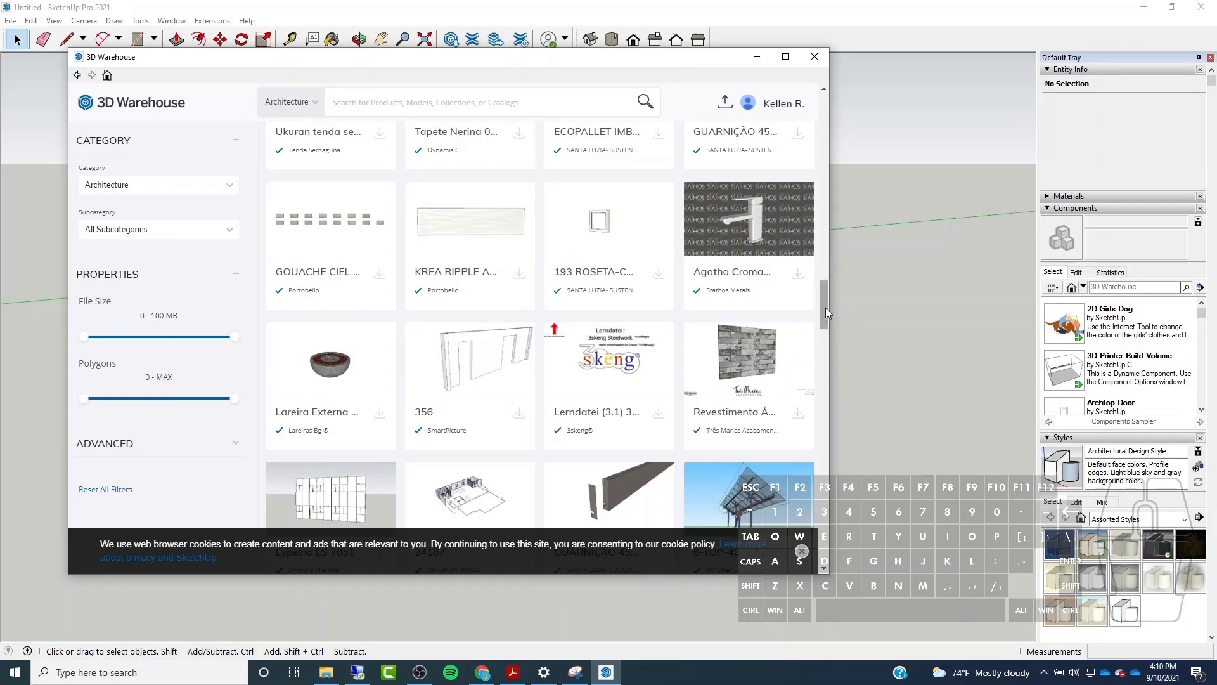
scroll(824, 316, down, 3)
drag(224, 61, 248, 59)
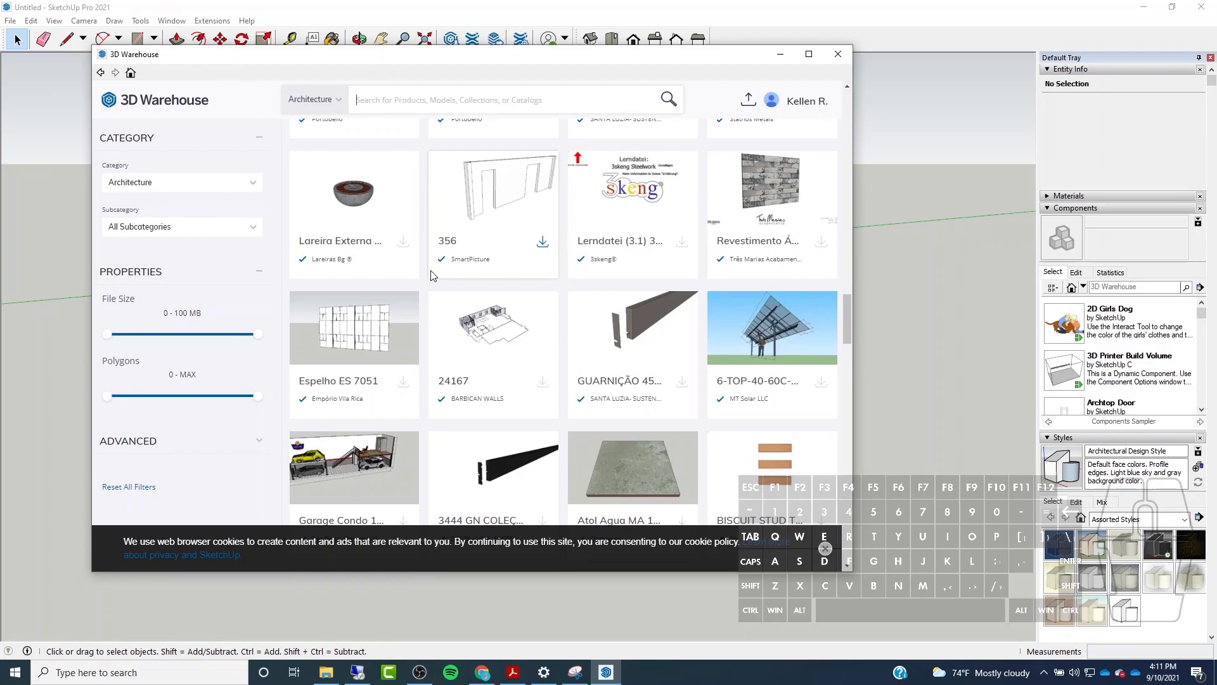
scroll(431, 272, up, 10)
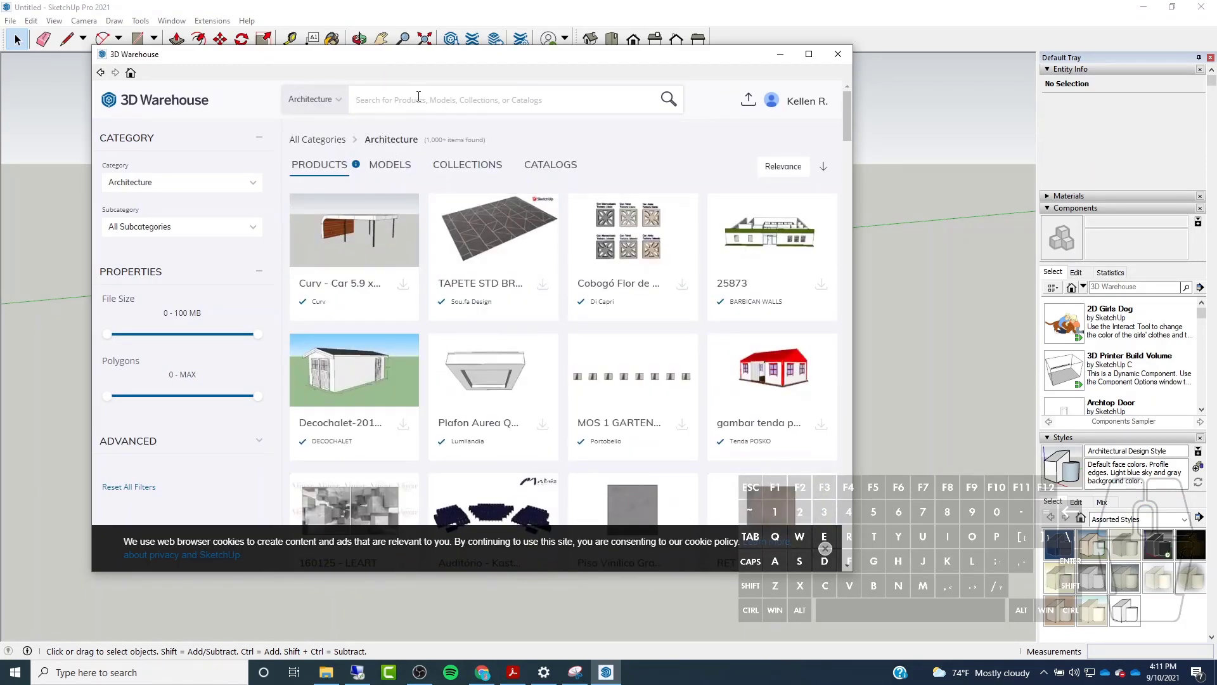
Search the Architecture category for herman miller and look through the matching models instead of products.
text(herman)
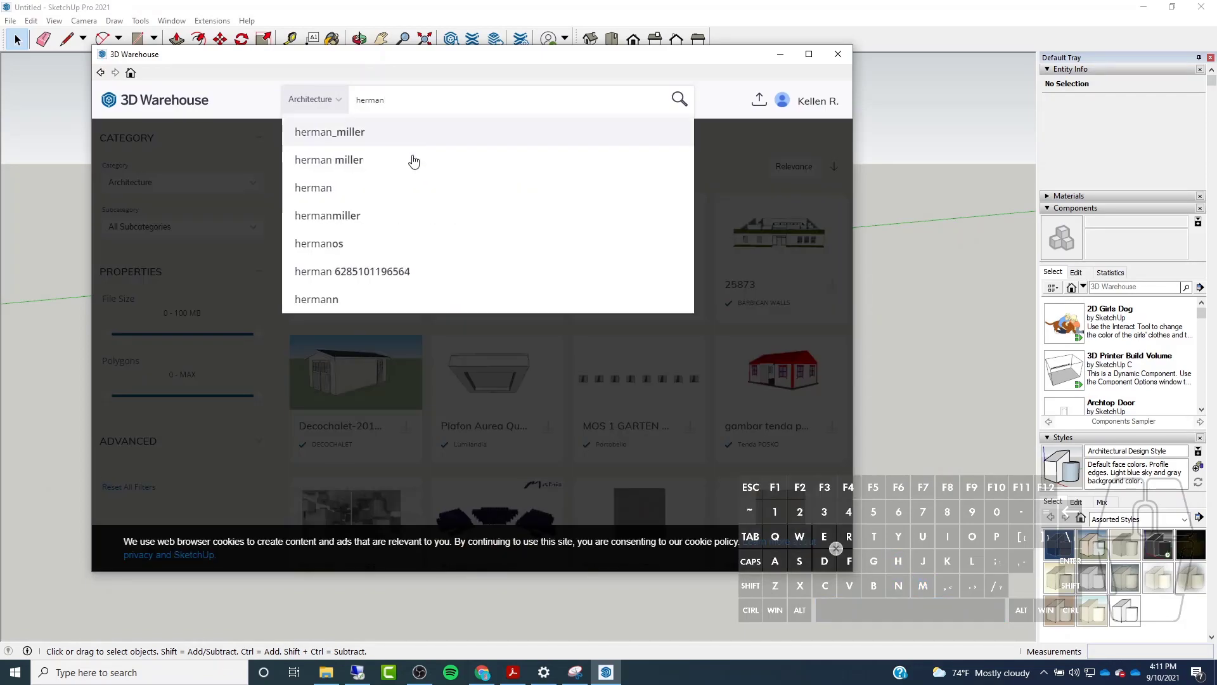
click(386, 163)
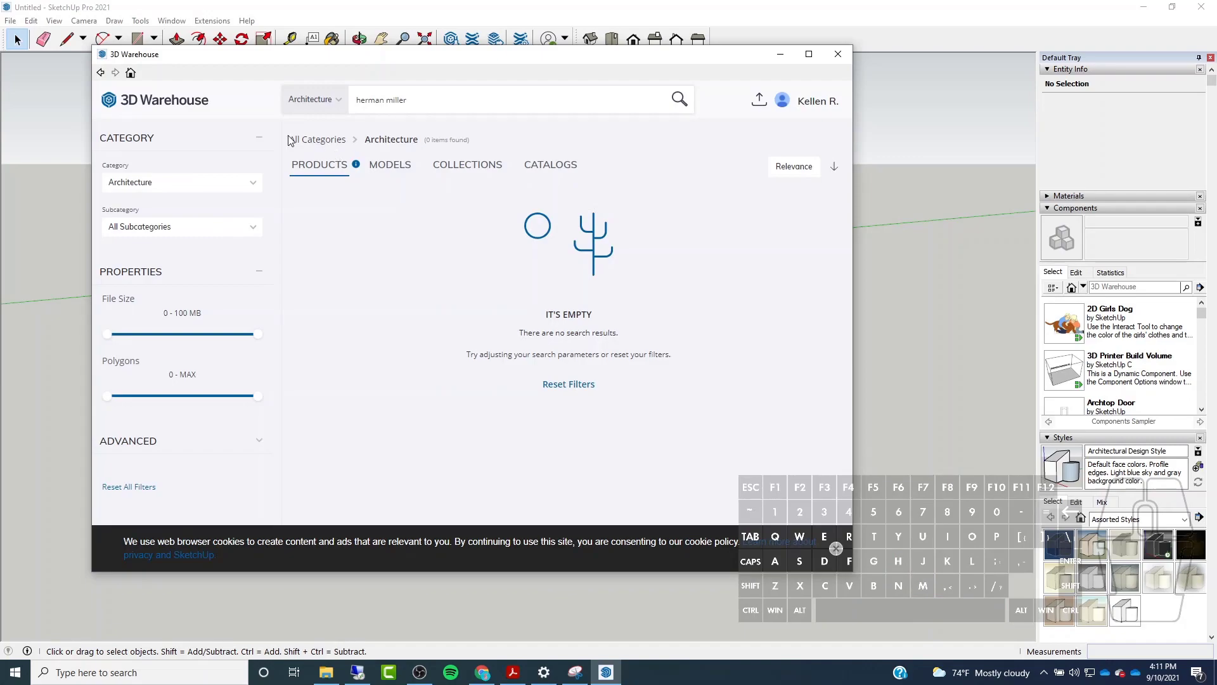
click(347, 168)
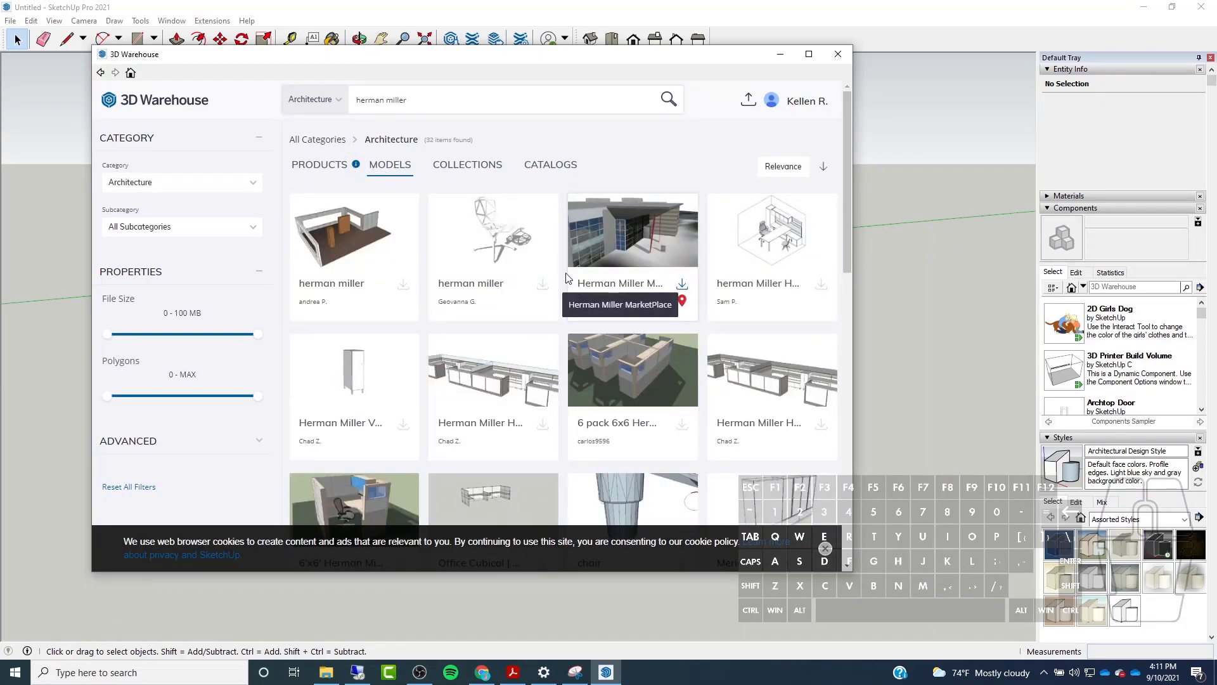
scroll(524, 263, down, 3)
scroll(524, 262, down, 3)
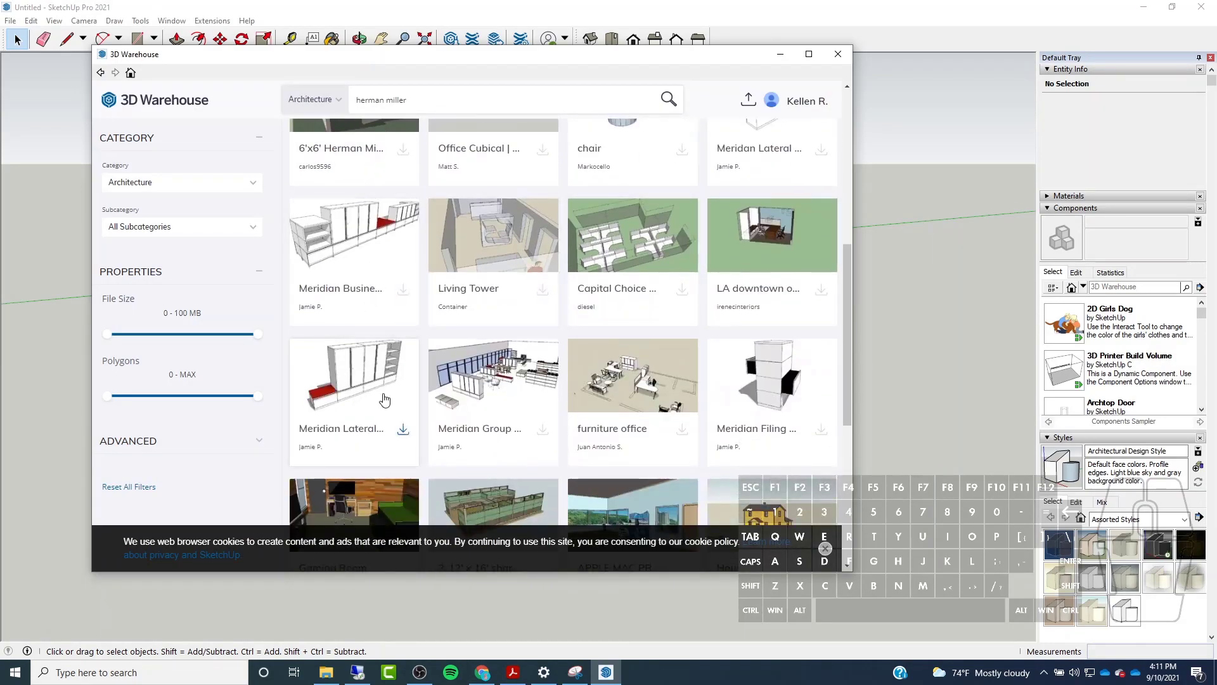
Download the Meridian Lateral storage unit with the red seat directly into the model and place it near the green axis.
click(402, 429)
click(451, 344)
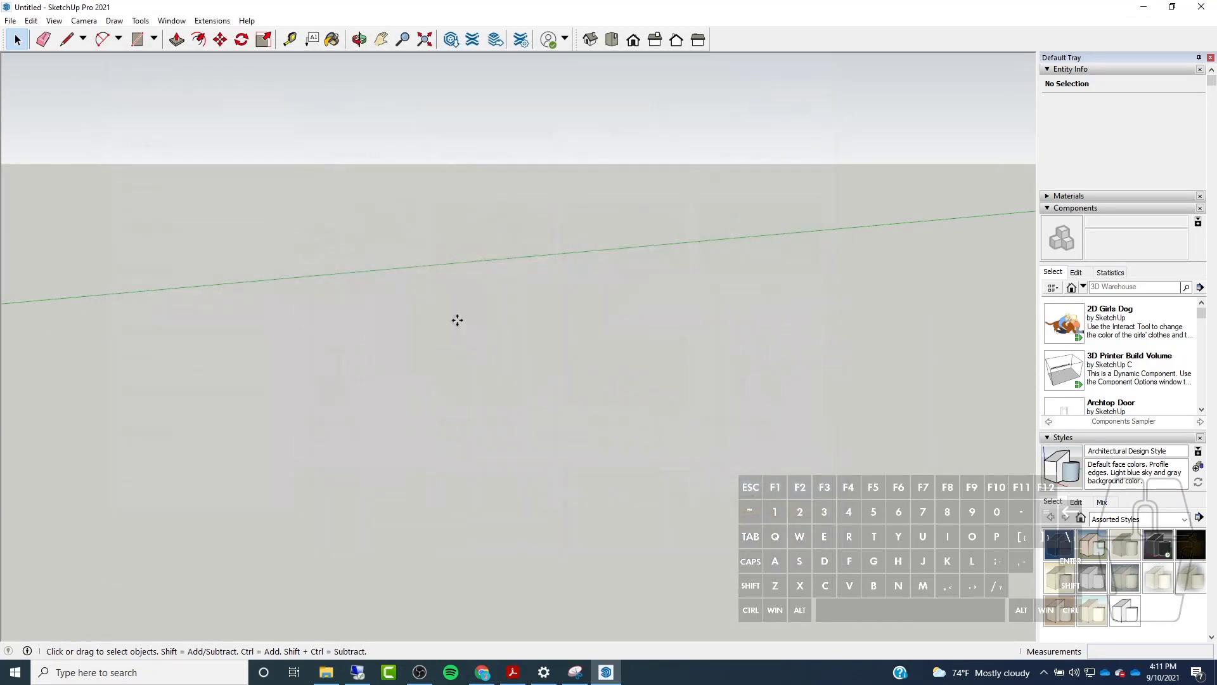
scroll(489, 414, down, 7)
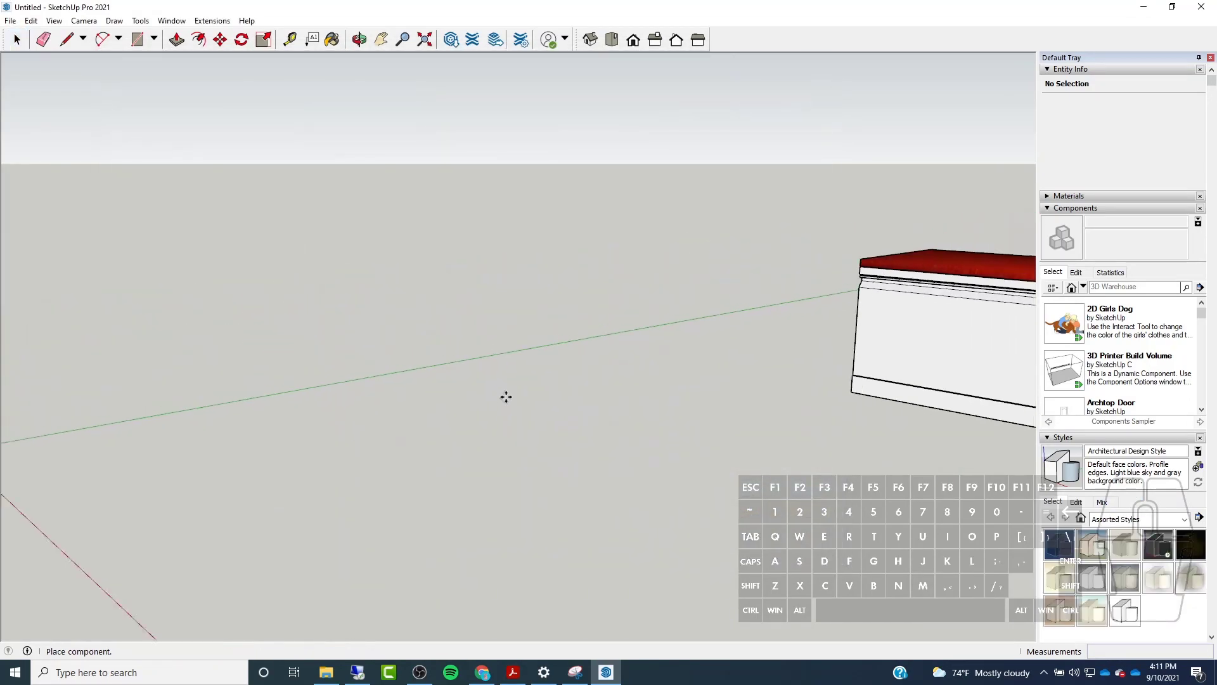
click(327, 422)
Examine the placed storage unit from different angles and compare it with the human figure near the origin.
scroll(403, 401, down, 2)
scroll(444, 407, down, 5)
middle_drag(489, 412, 467, 435)
scroll(630, 356, up, 5)
scroll(630, 356, up, 4)
middle_drag(630, 356, 500, 377)
scroll(500, 377, up, 1)
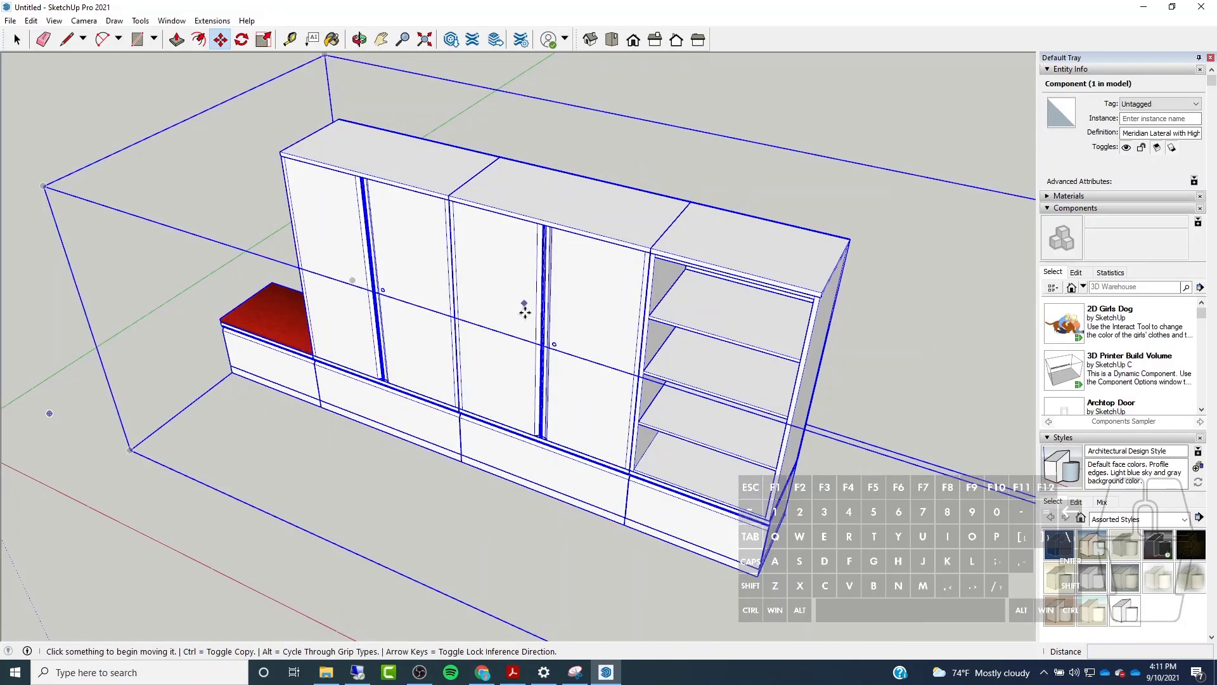
scroll(523, 295, down, 5)
middle_drag(523, 295, 299, 315)
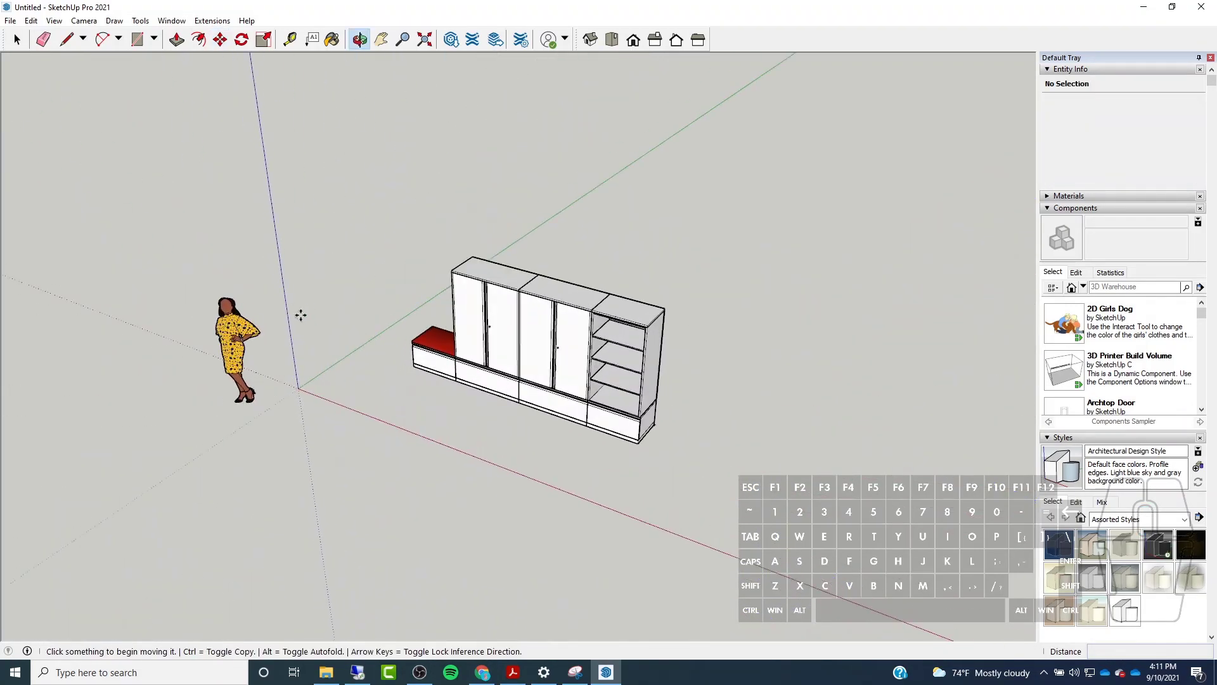
scroll(575, 372, up, 8)
scroll(575, 373, down, 5)
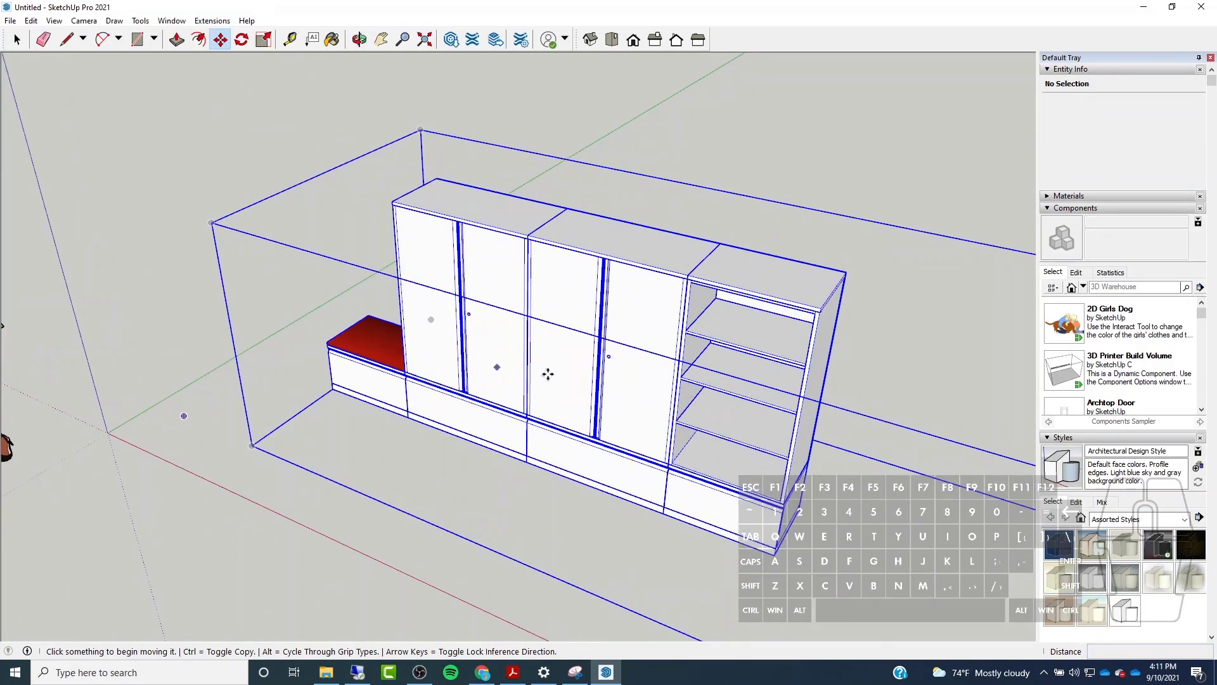
scroll(548, 374, down, 3)
Delete the Meridian Lateral storage unit from the model.
click(17, 40)
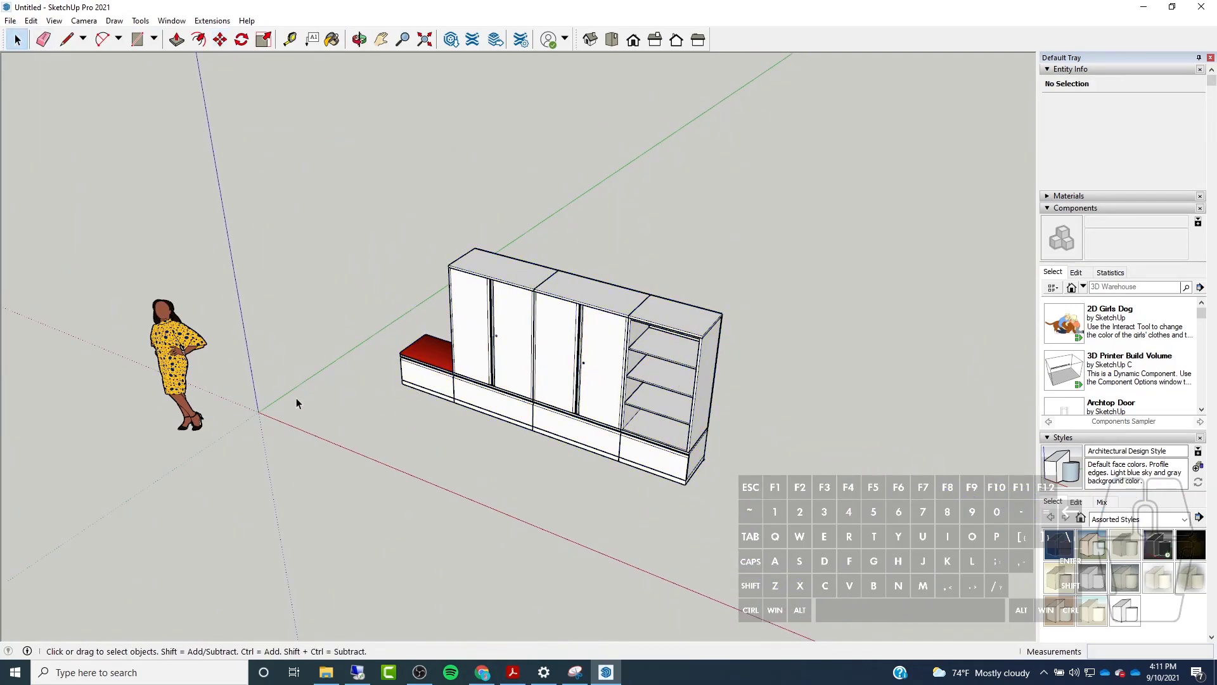
click(573, 400)
key(Delete)
click(724, 382)
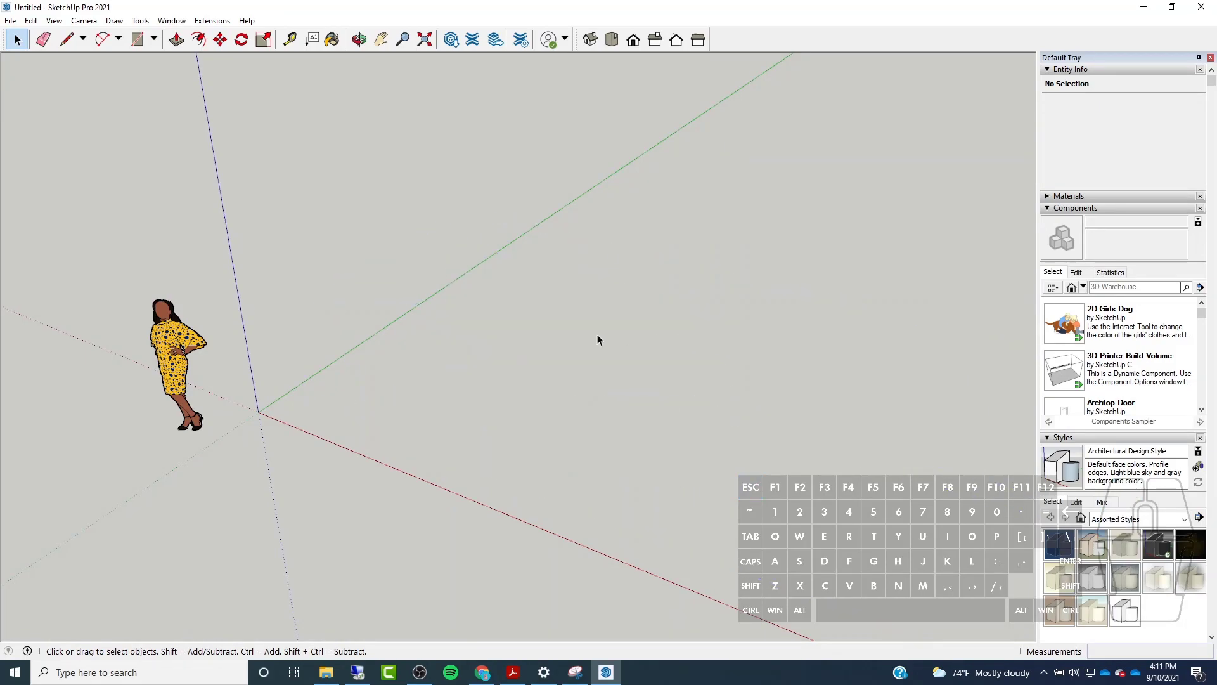
scroll(324, 309, down, 1)
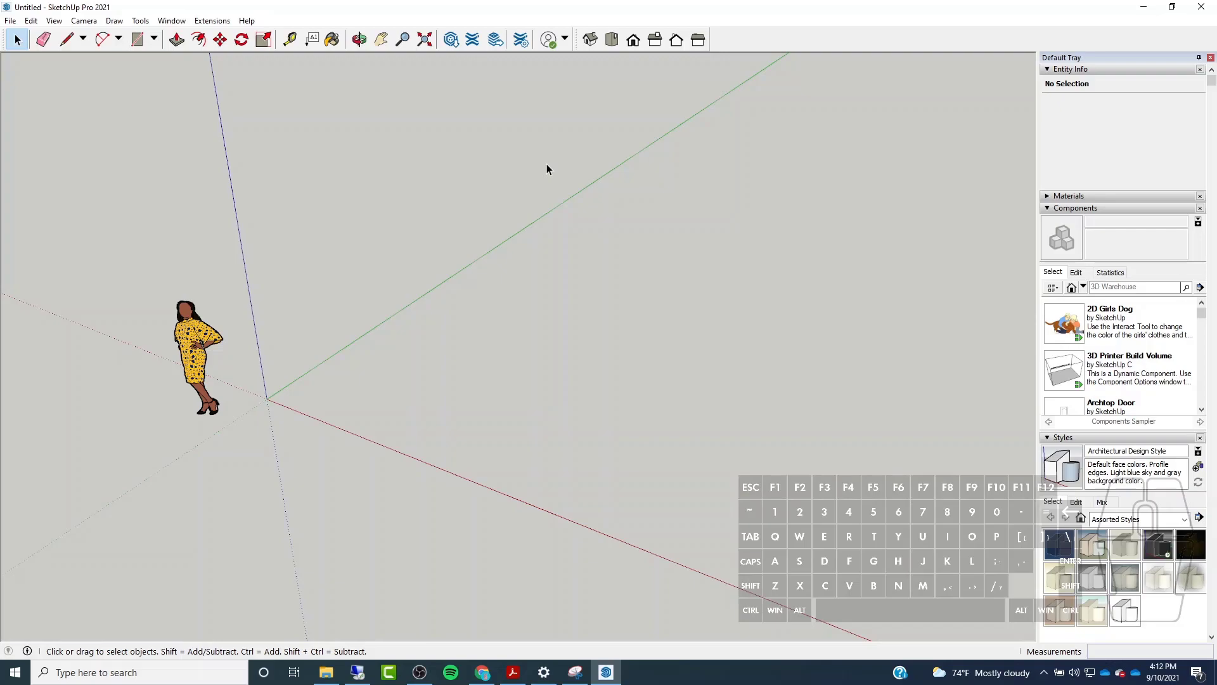
middle_drag(341, 183, 447, 246)
middle_drag(150, 283, 241, 333)
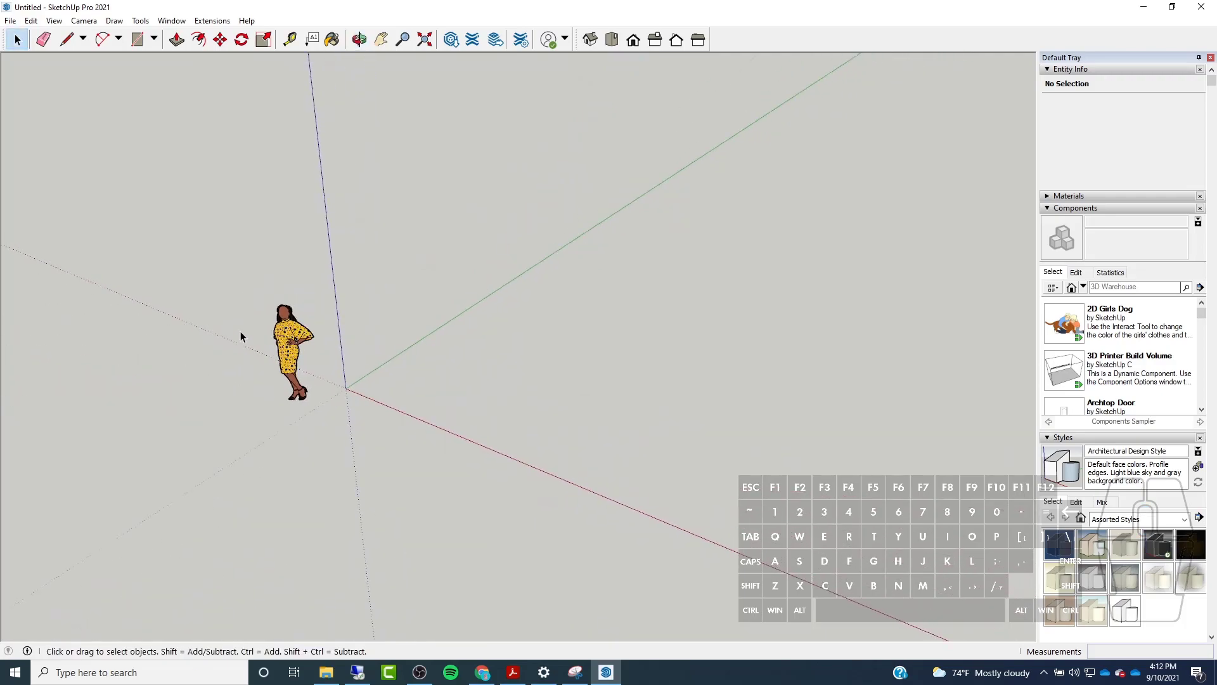
scroll(256, 336, up, 2)
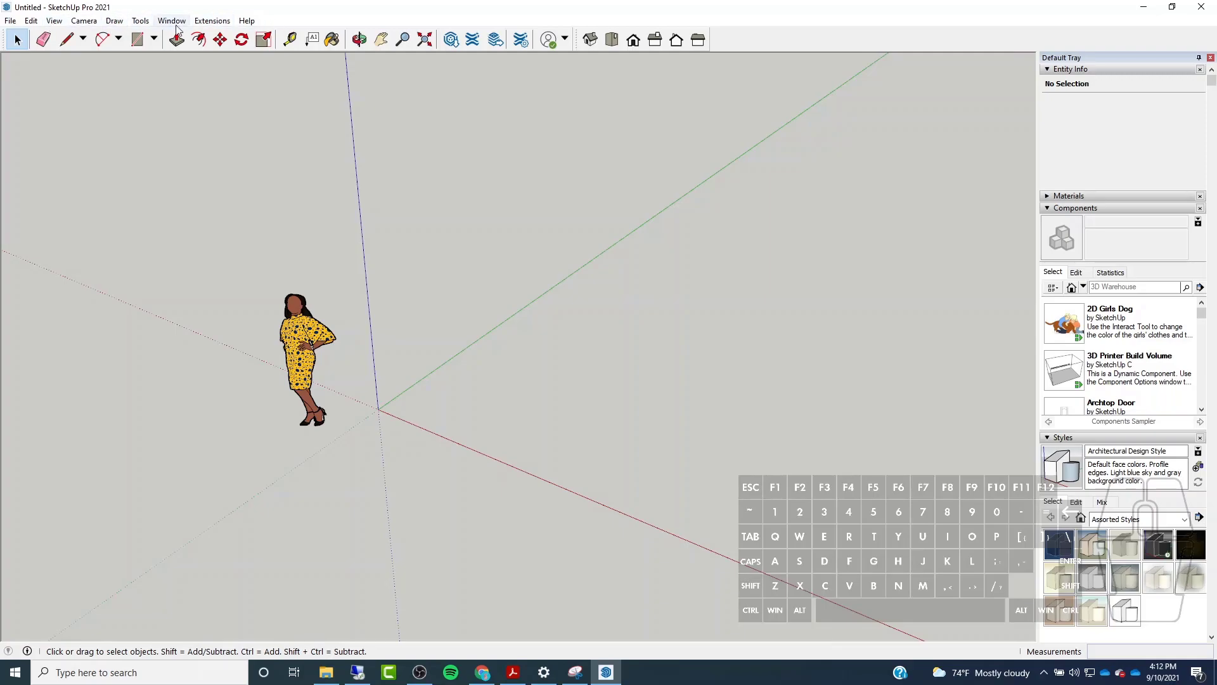
Erase the human scale figure beside the origin with the Eraser tool.
click(23, 46)
click(324, 329)
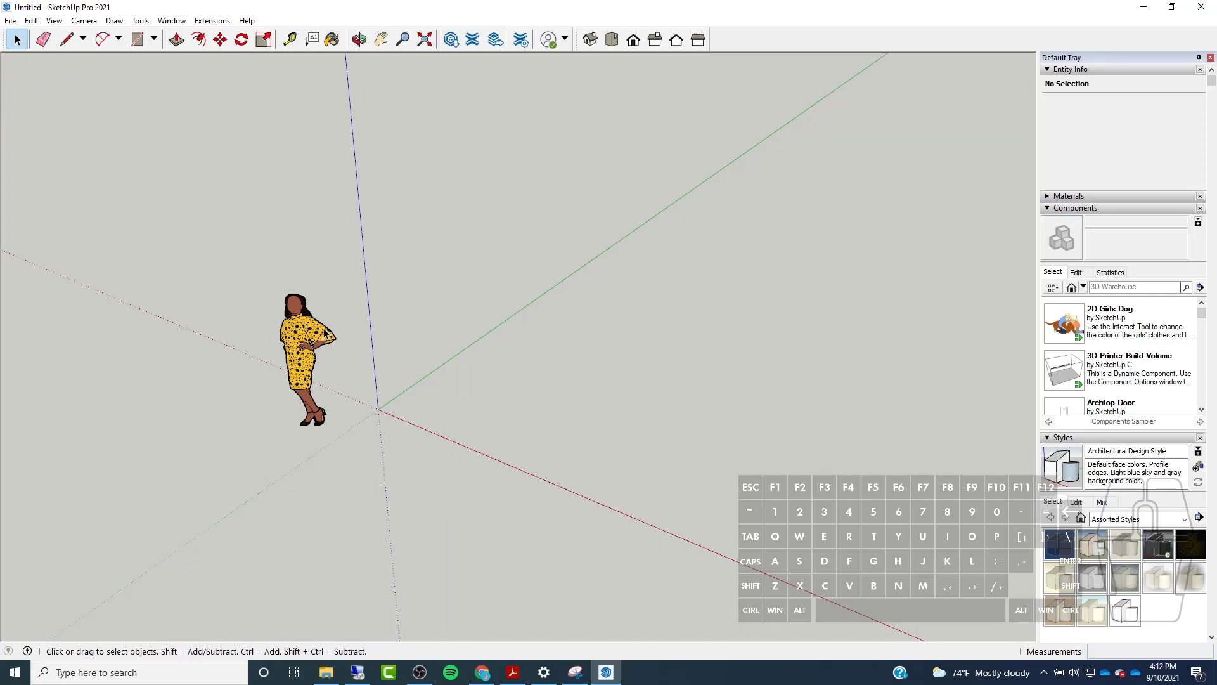
click(287, 208)
click(43, 40)
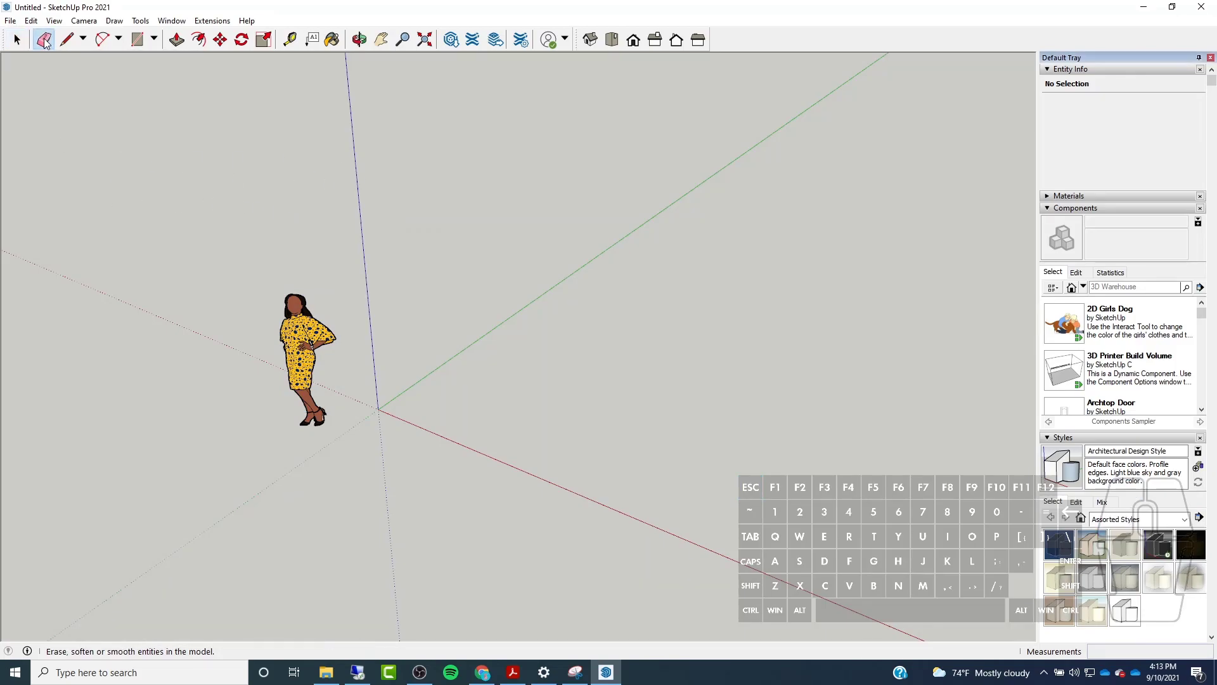
click(299, 293)
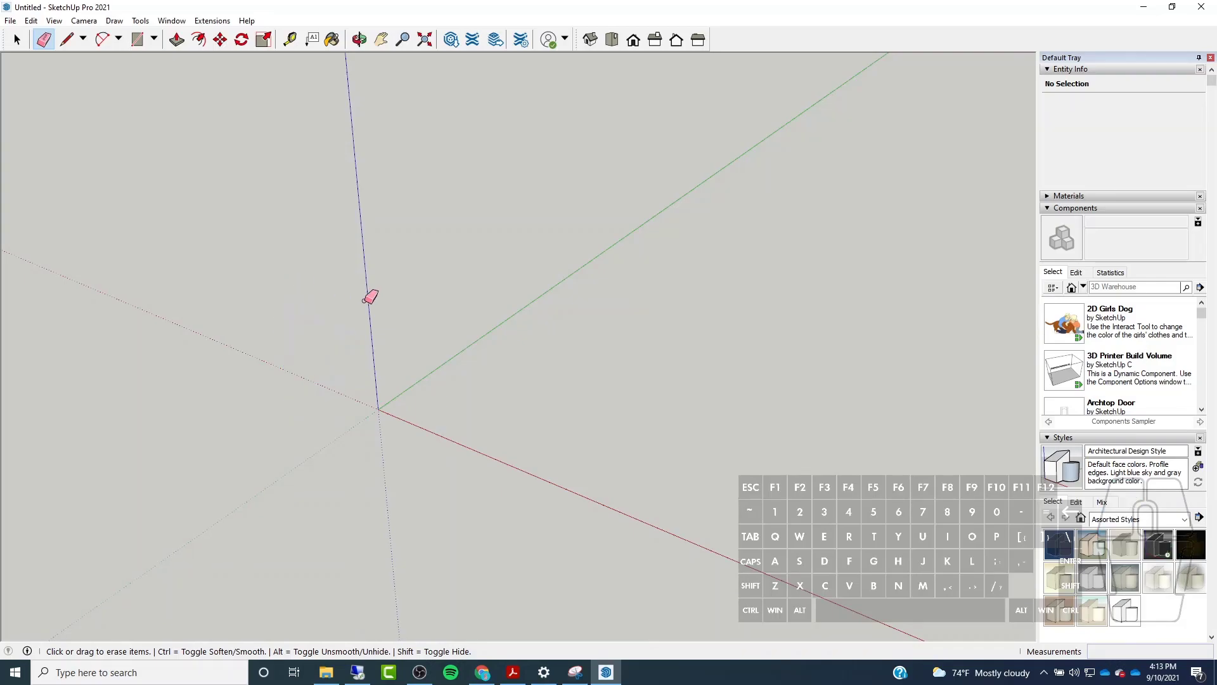
click(82, 39)
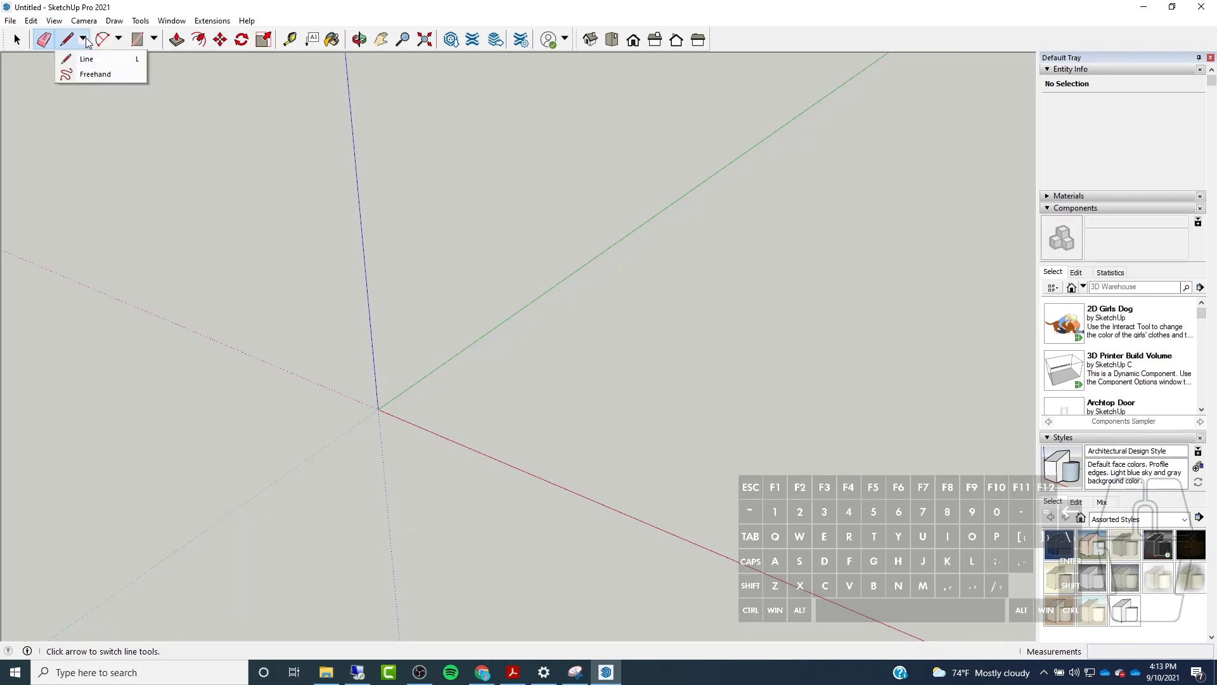
click(87, 39)
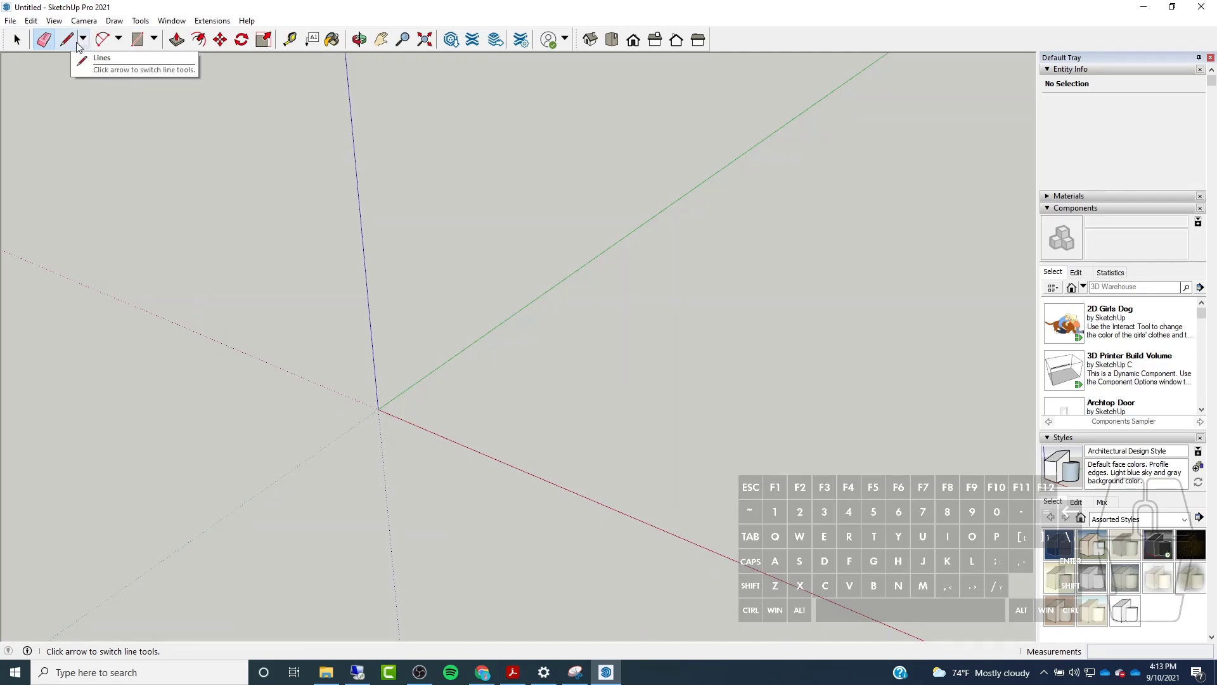
Draw a closed rectangle with the Line tool from the origin, 3'6" along the green axis and 5' parallel to the red axis.
click(72, 41)
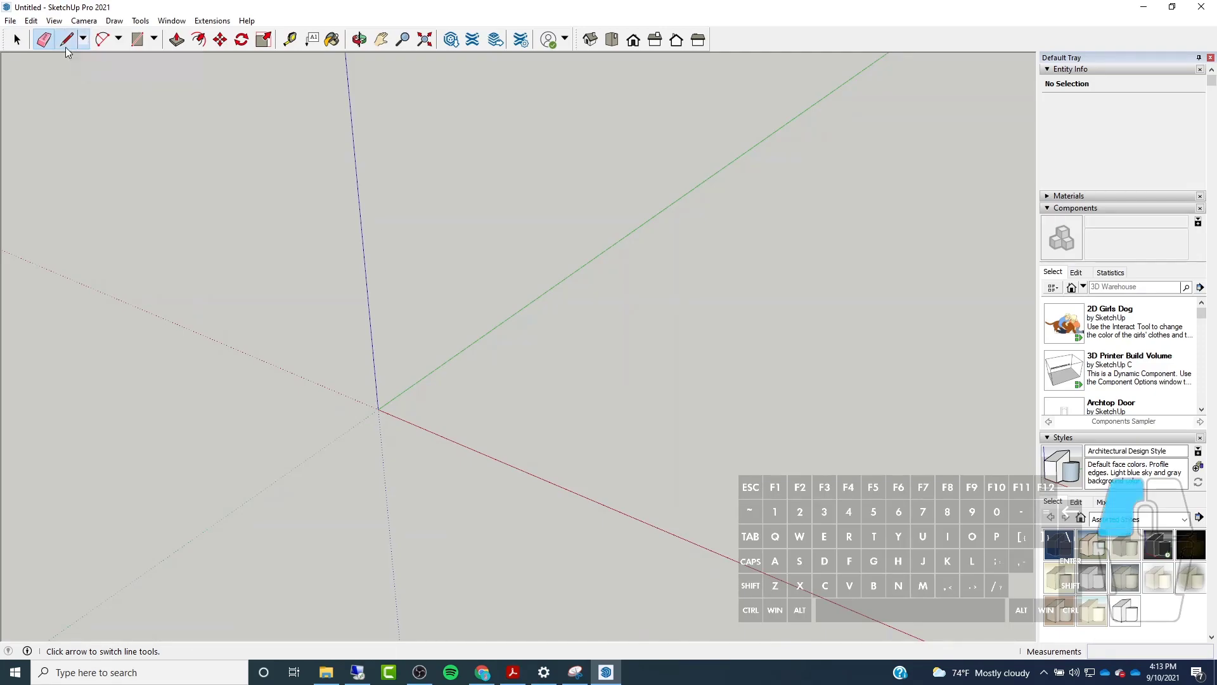
click(379, 409)
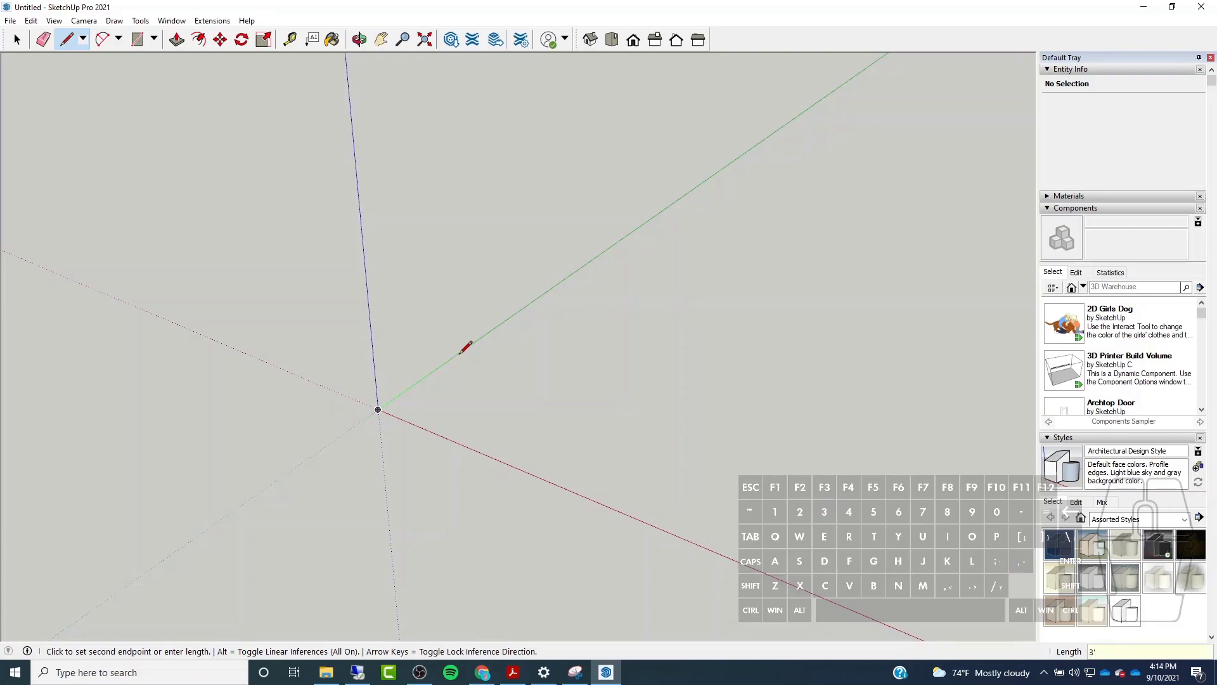
text(6")
key(Return)
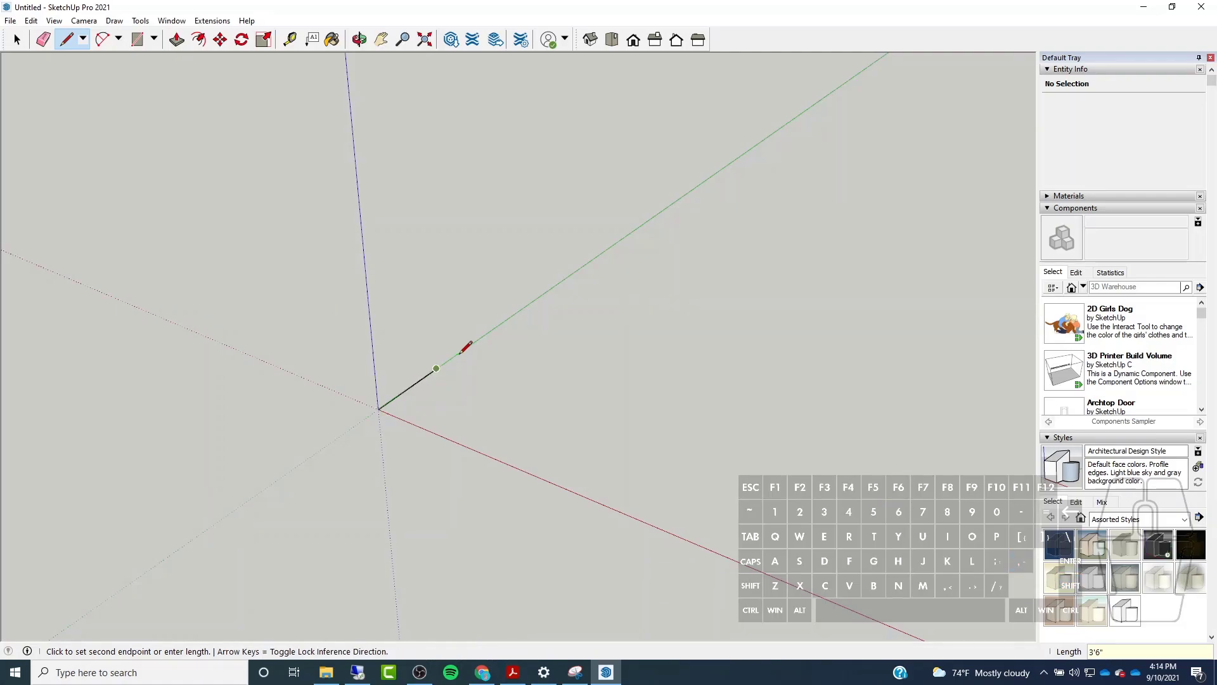
scroll(408, 358, up, 3)
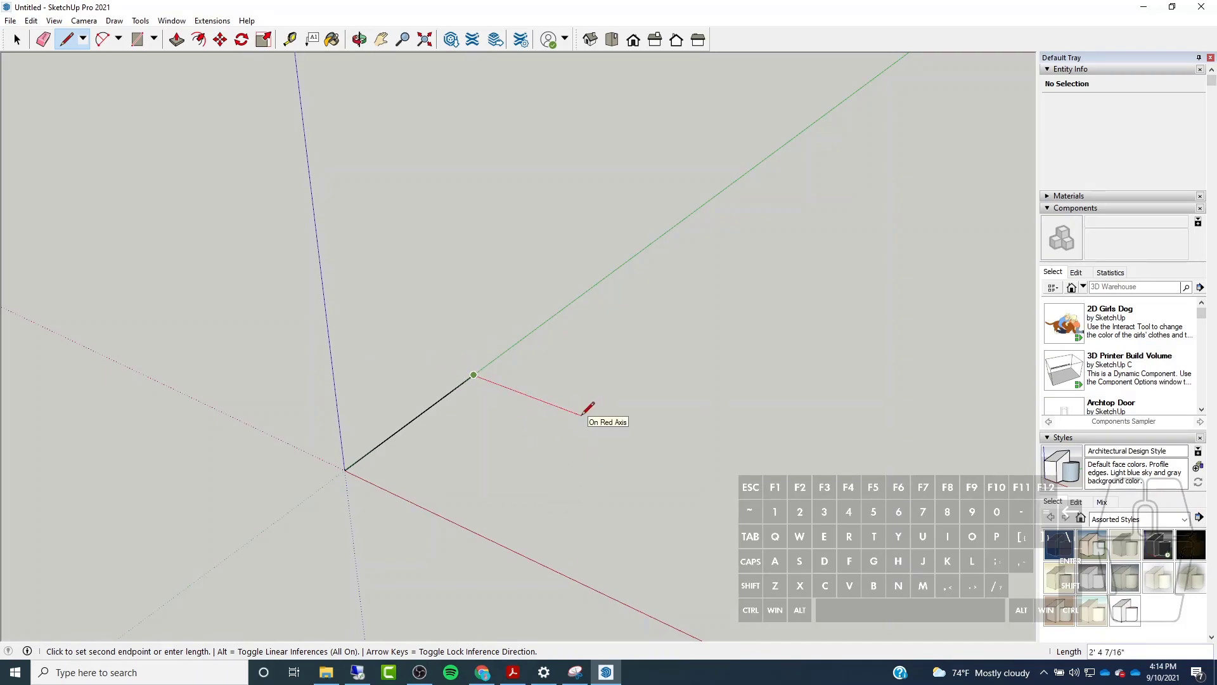
key(Return)
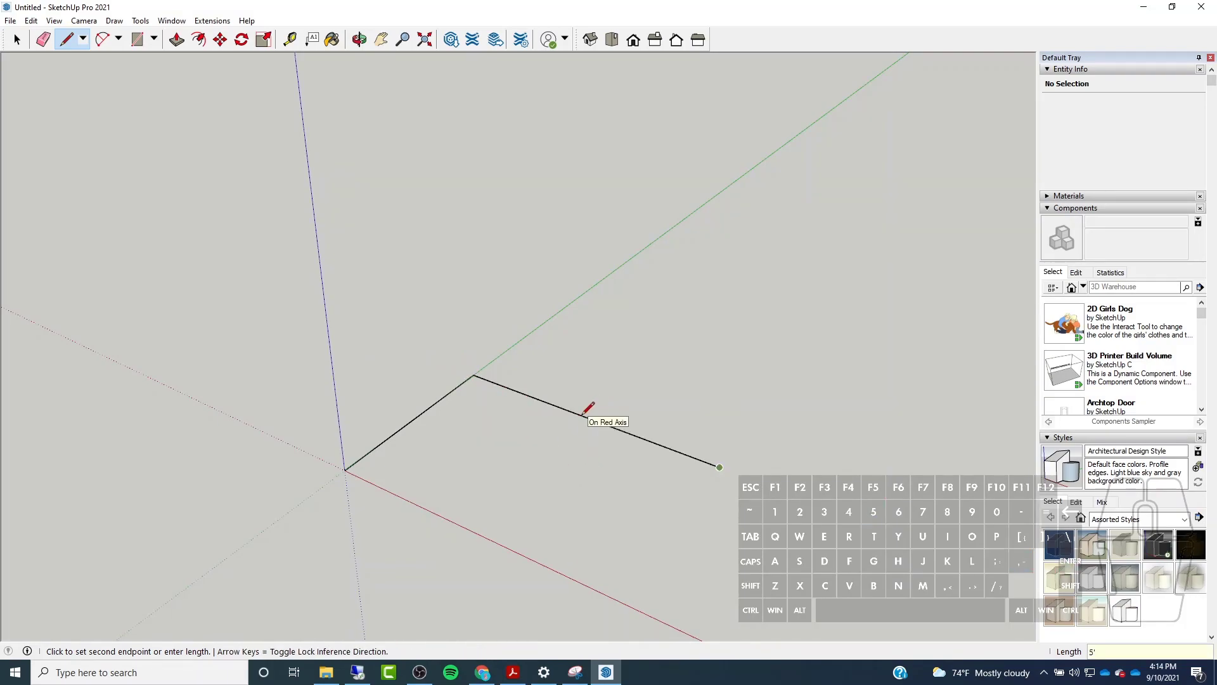
scroll(475, 393, down, 2)
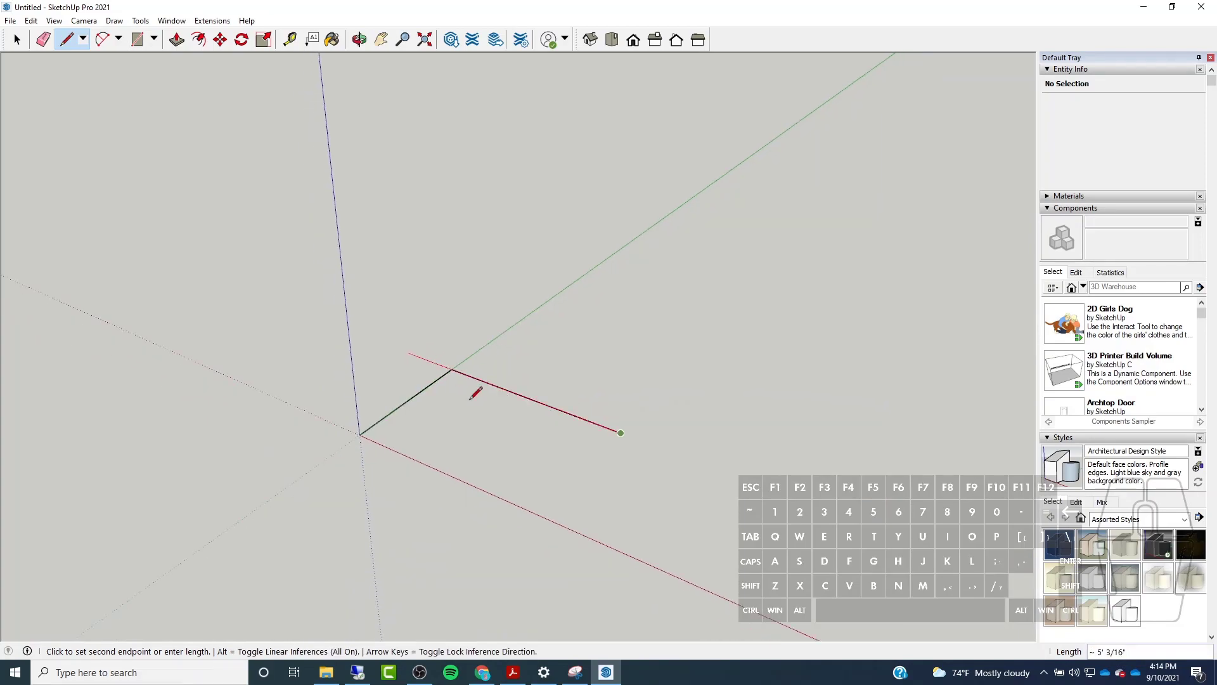
click(539, 514)
click(360, 435)
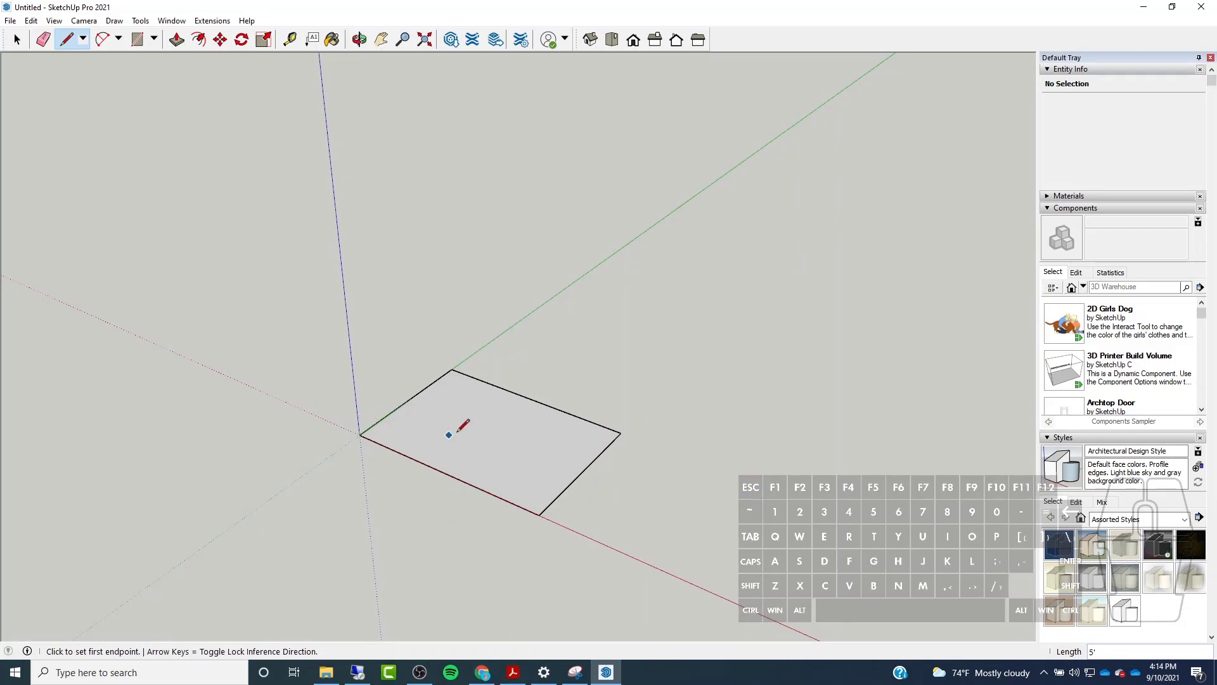
Undo all the edges of the line-drawn rectangle.
key(ctrl+z)
key(ctrl+z)
key(ctrl+z)
key(ctrl+z)
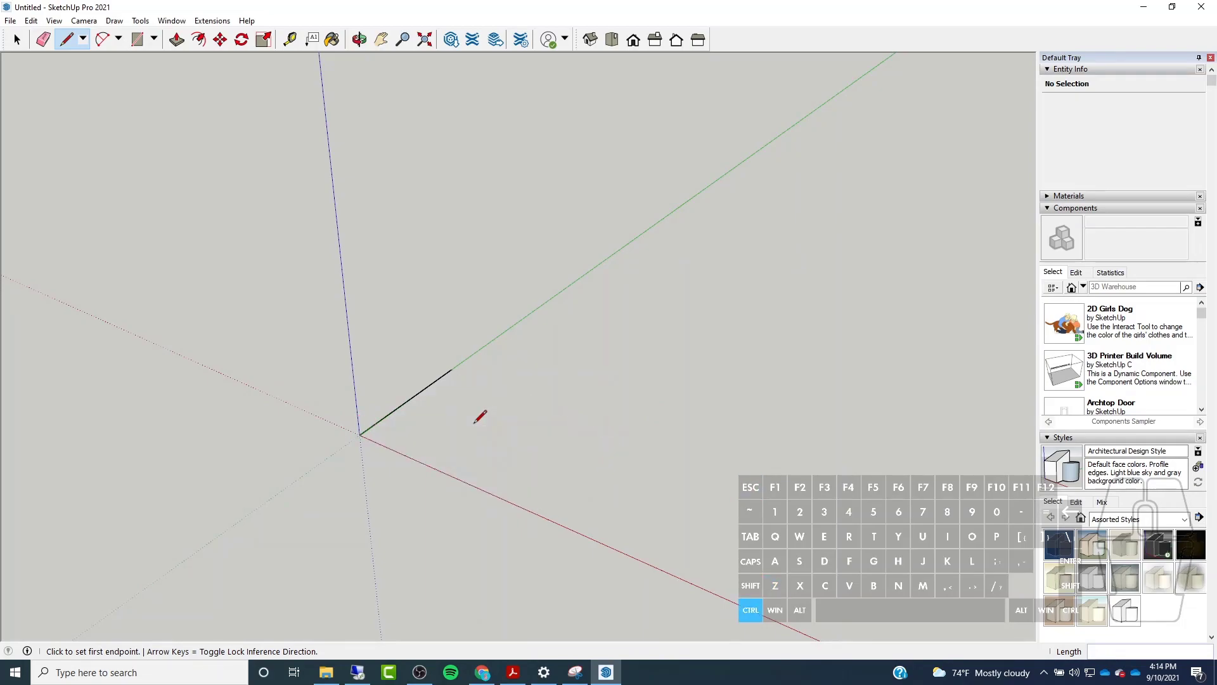
Sketch a Freehand loop starting and ending at the origin, and undo it.
click(83, 40)
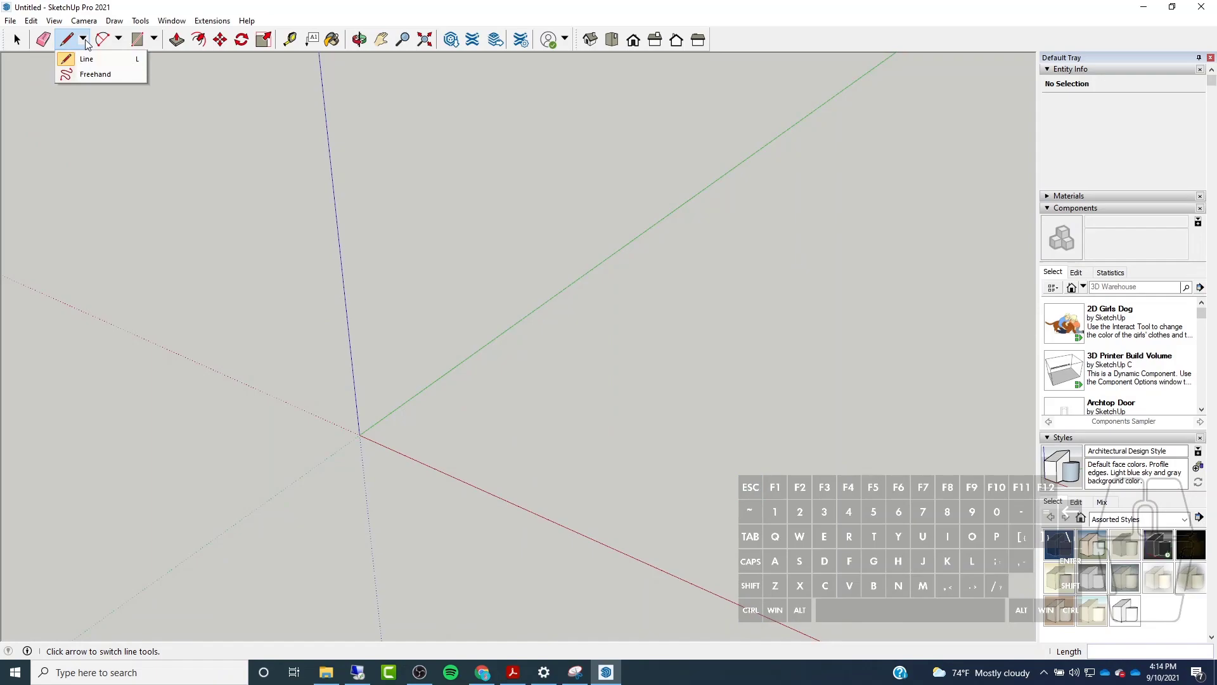
click(85, 74)
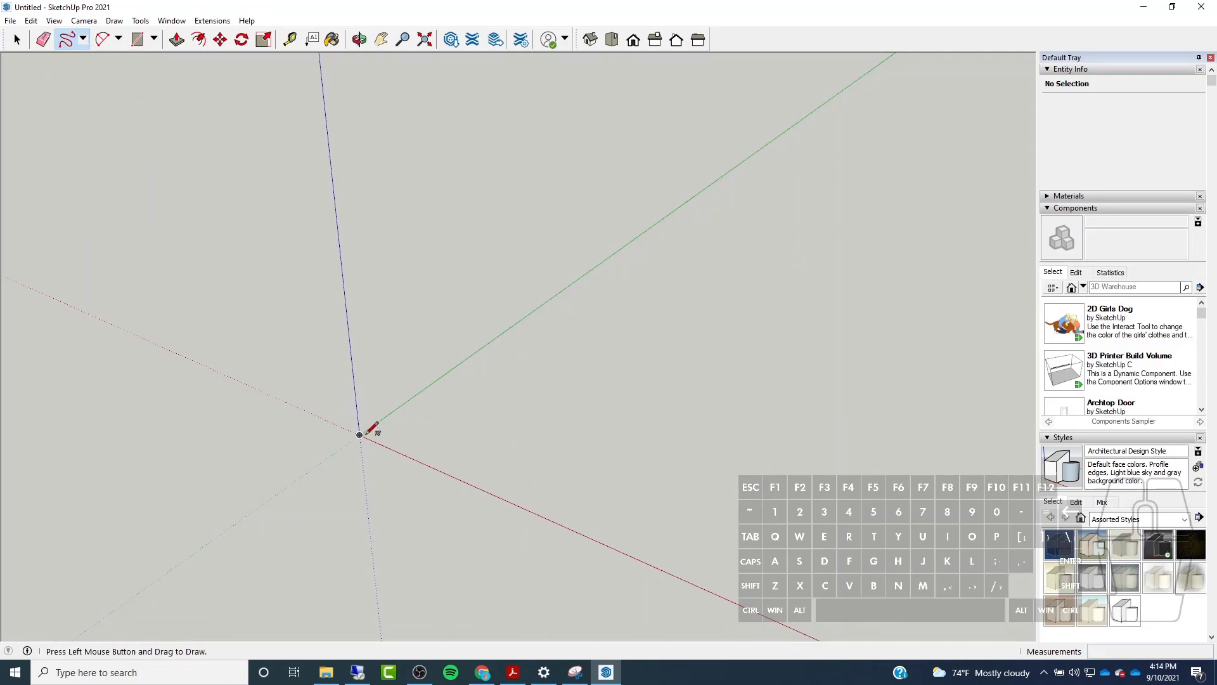
mouse_move(367, 433)
mouse_down()
mouse_move(595, 331)
mouse_move(498, 183)
mouse_move(647, 272)
mouse_move(779, 205)
mouse_move(681, 145)
mouse_move(811, 209)
mouse_move(634, 417)
mouse_move(589, 437)
mouse_move(402, 439)
mouse_move(363, 421)
mouse_move(359, 433)
mouse_up()
key(ctrl+z)
Draw a center-based Arc around the origin, starting on the red axis, and undo it.
click(118, 40)
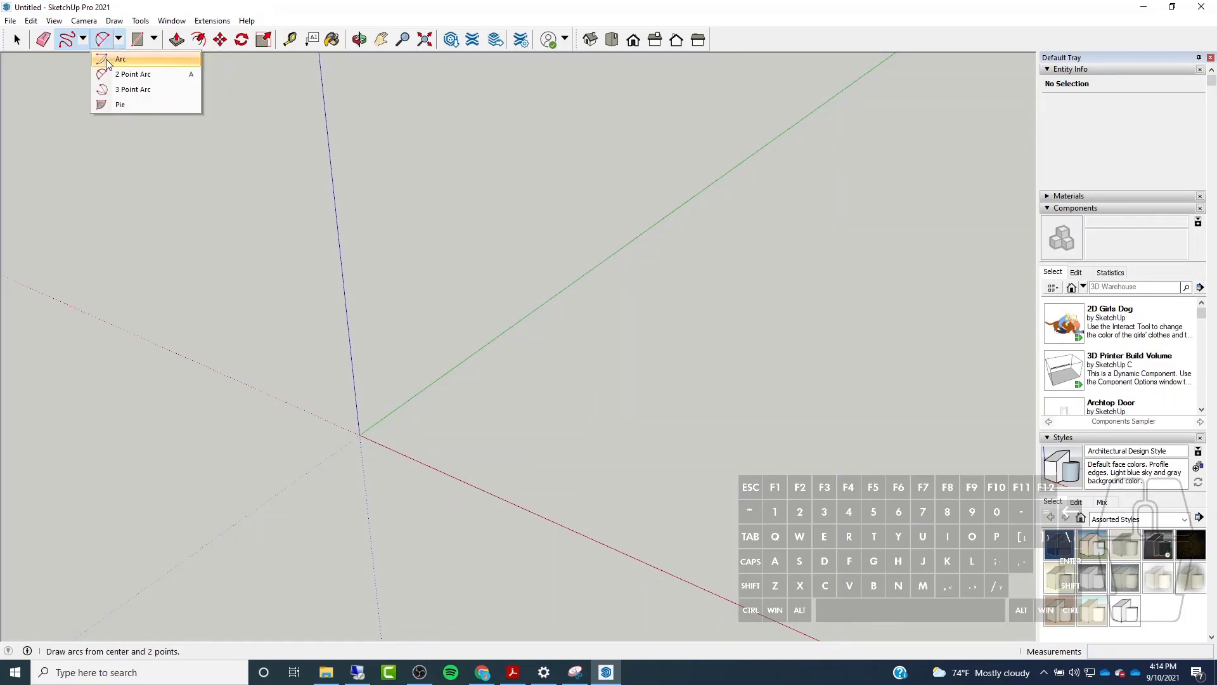
click(120, 59)
click(360, 435)
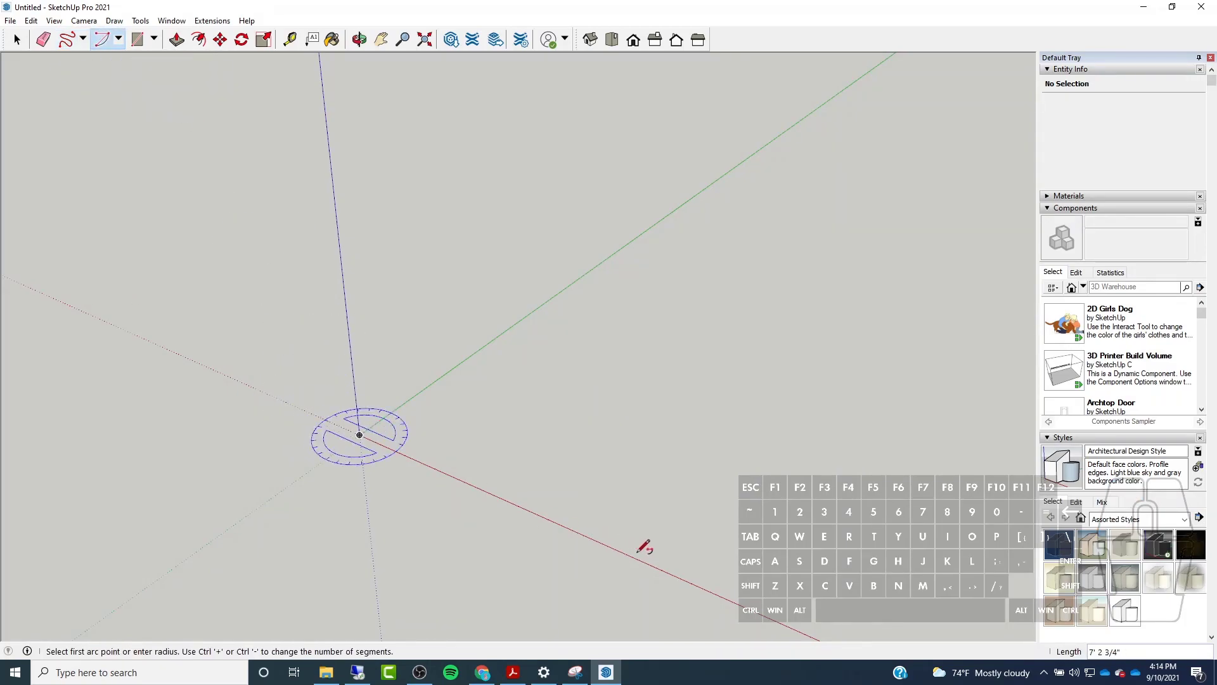
click(632, 556)
click(529, 314)
key(ctrl+z)
key(Escape)
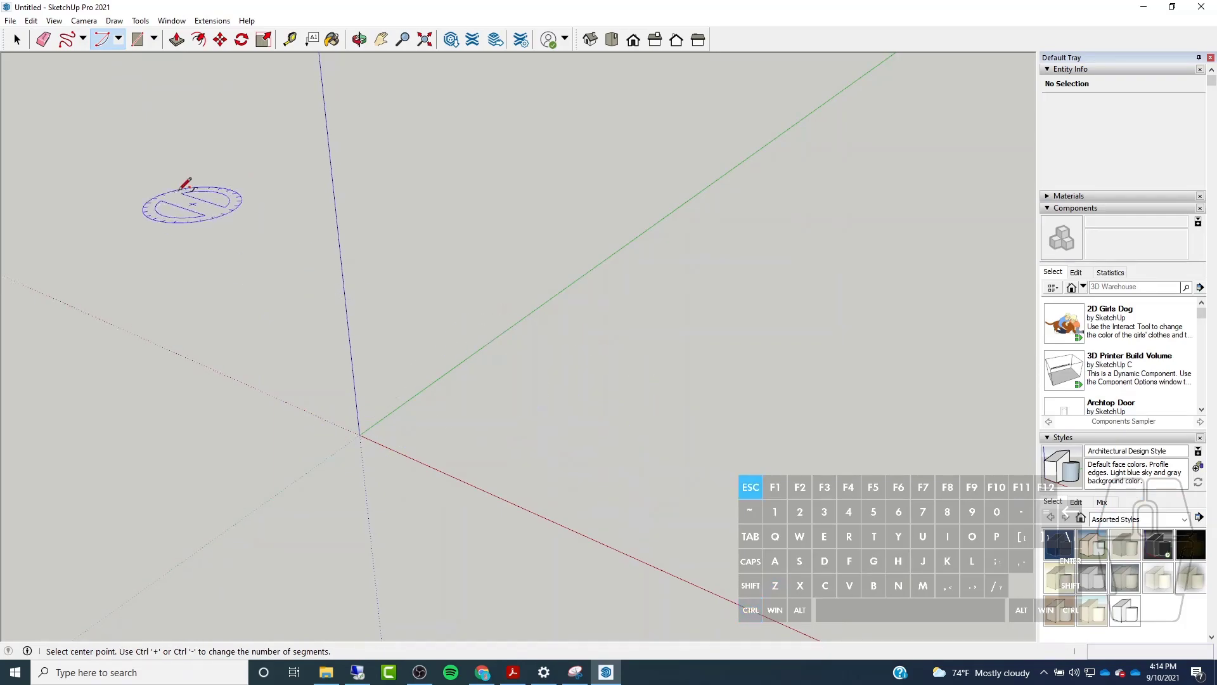
Draw a 2 Point Arc from the origin to a point along the red axis with a bulge, and undo it.
click(118, 39)
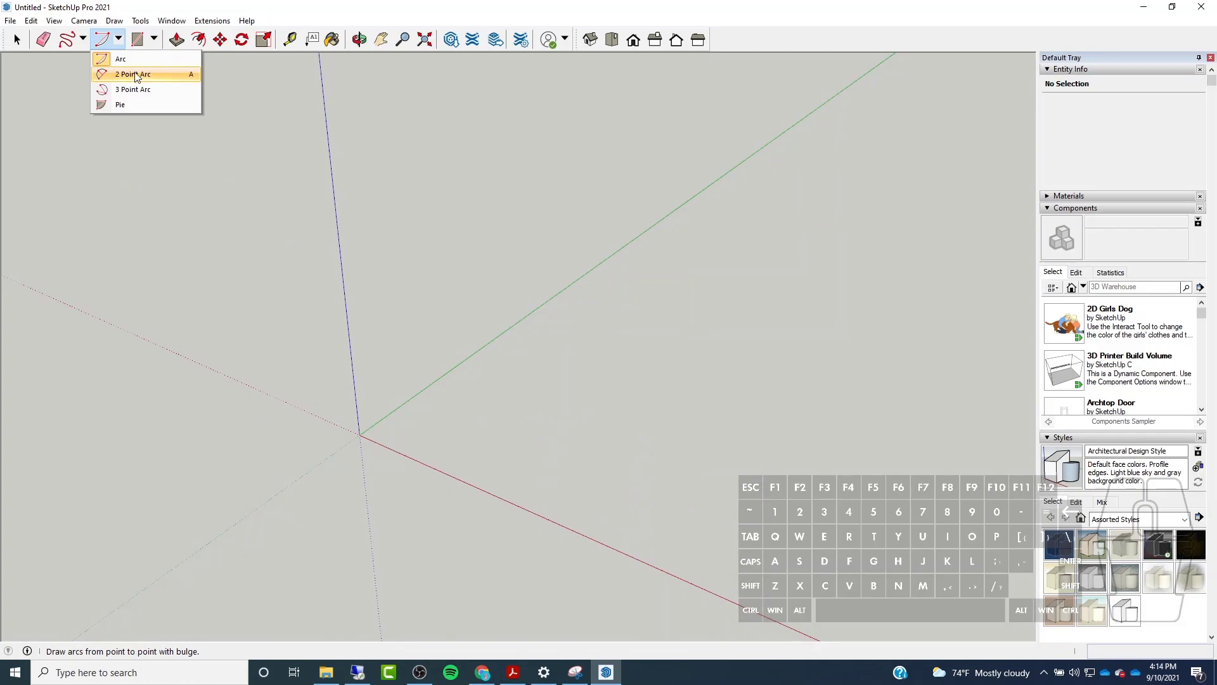
click(131, 75)
click(360, 435)
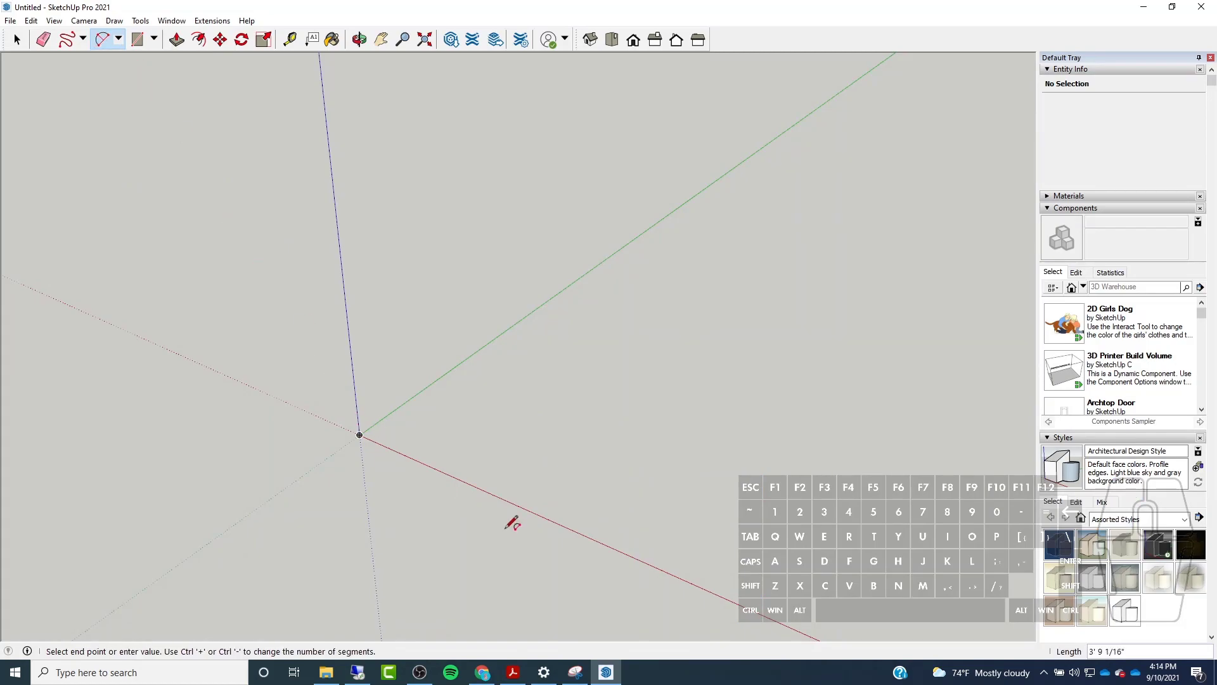
click(634, 555)
click(567, 406)
key(ctrl+z)
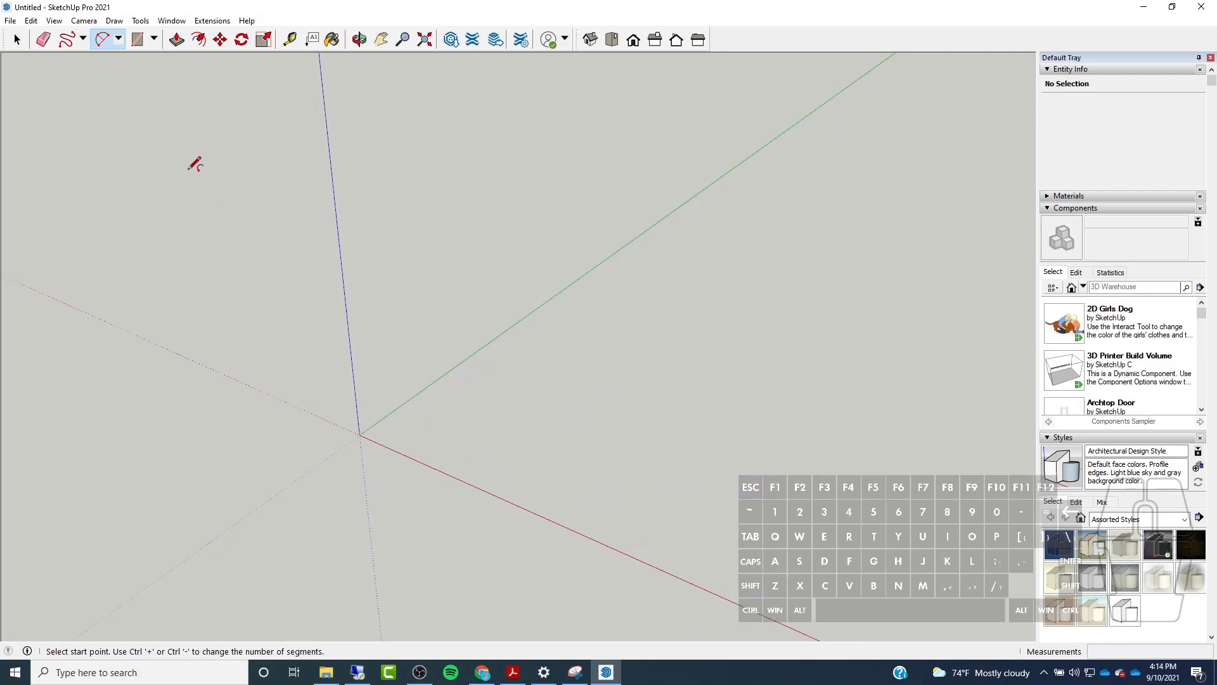
Draw a rectangle of about 5'1" by 6'7" from the origin with the Rectangle tool, and undo it.
click(154, 39)
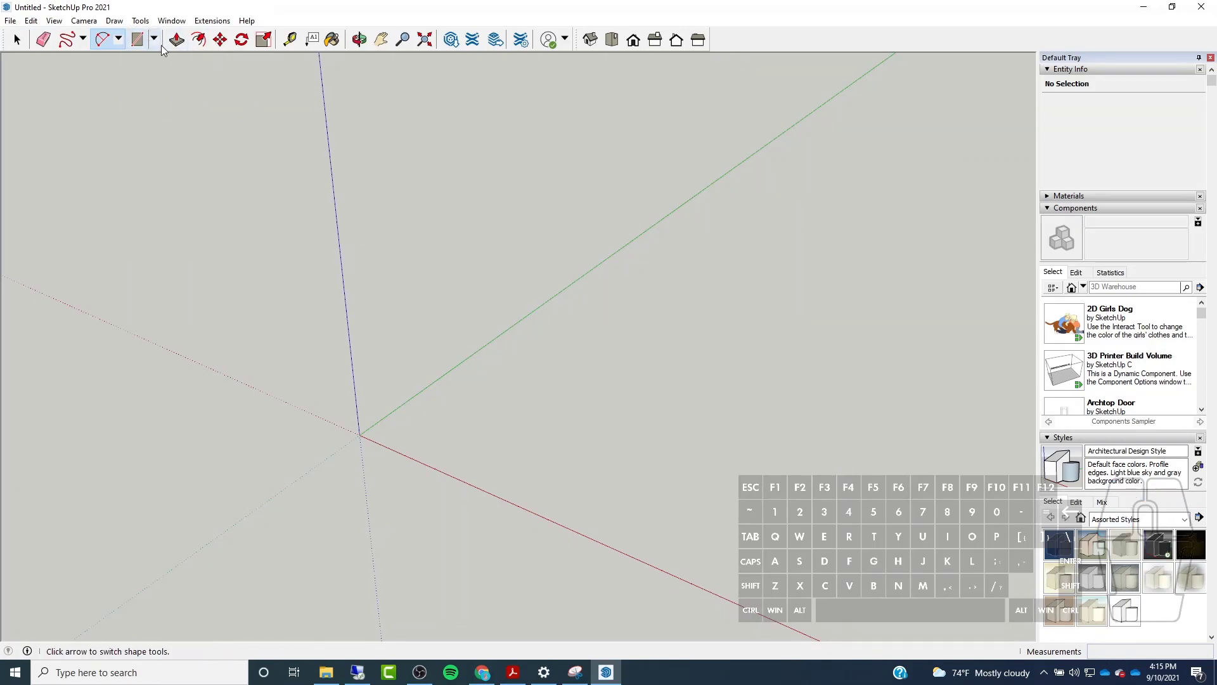
click(154, 39)
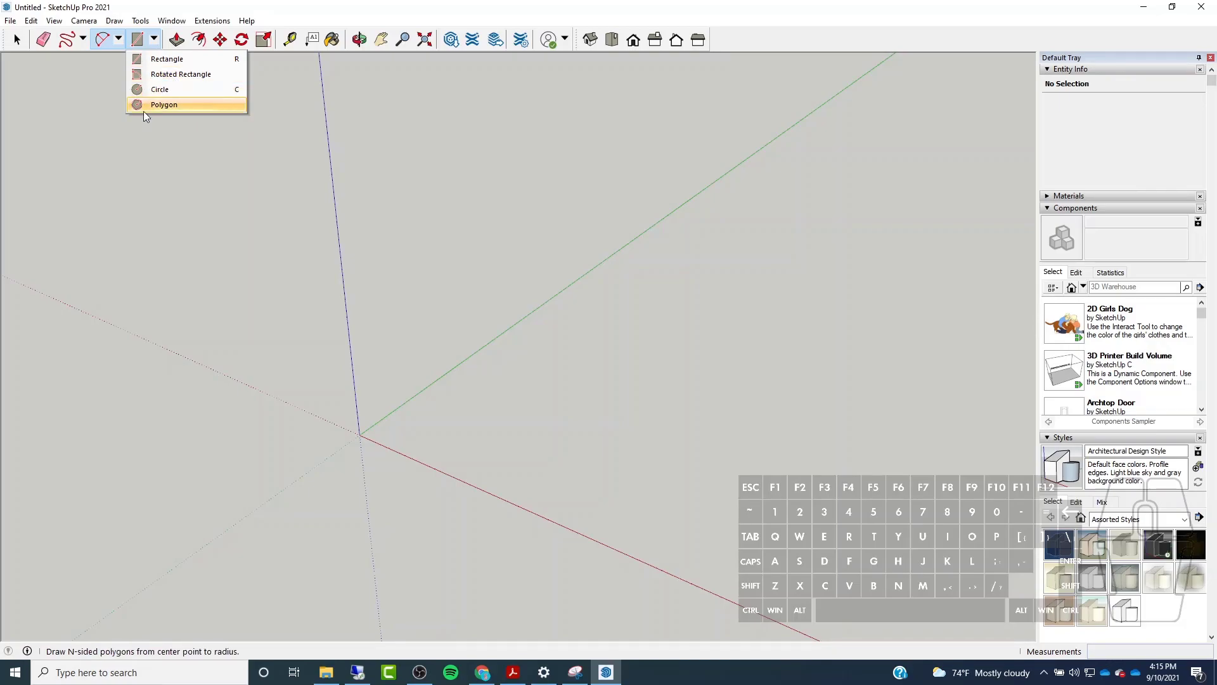
click(161, 63)
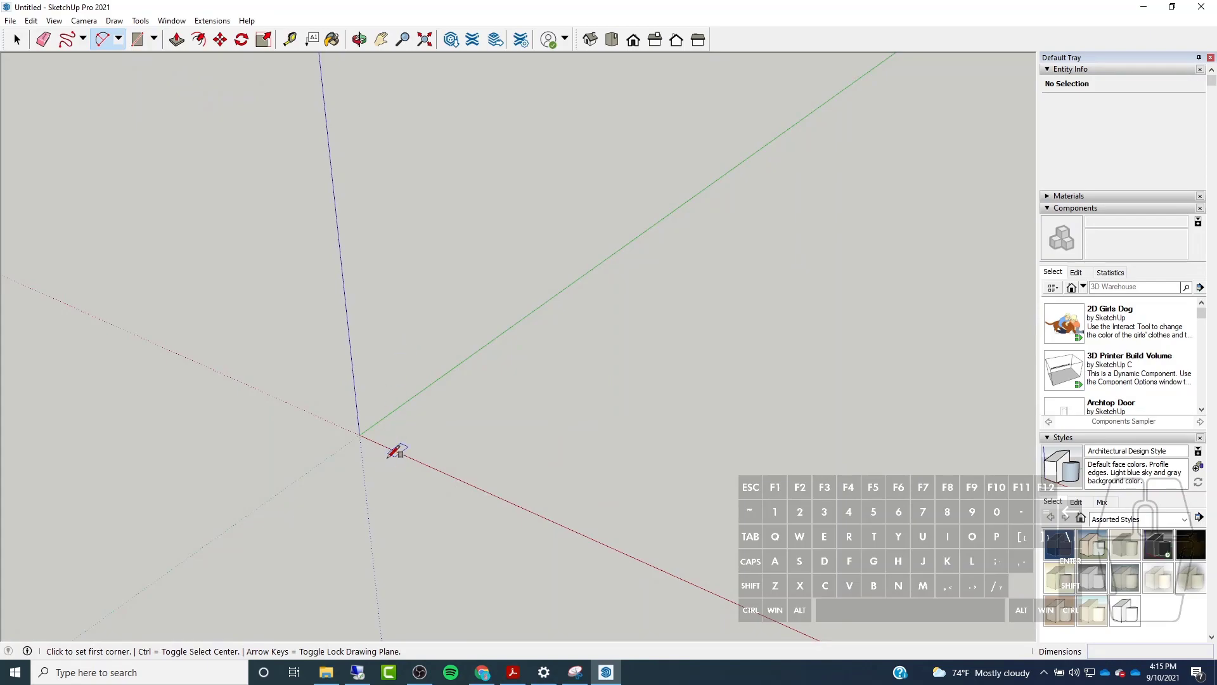
click(360, 435)
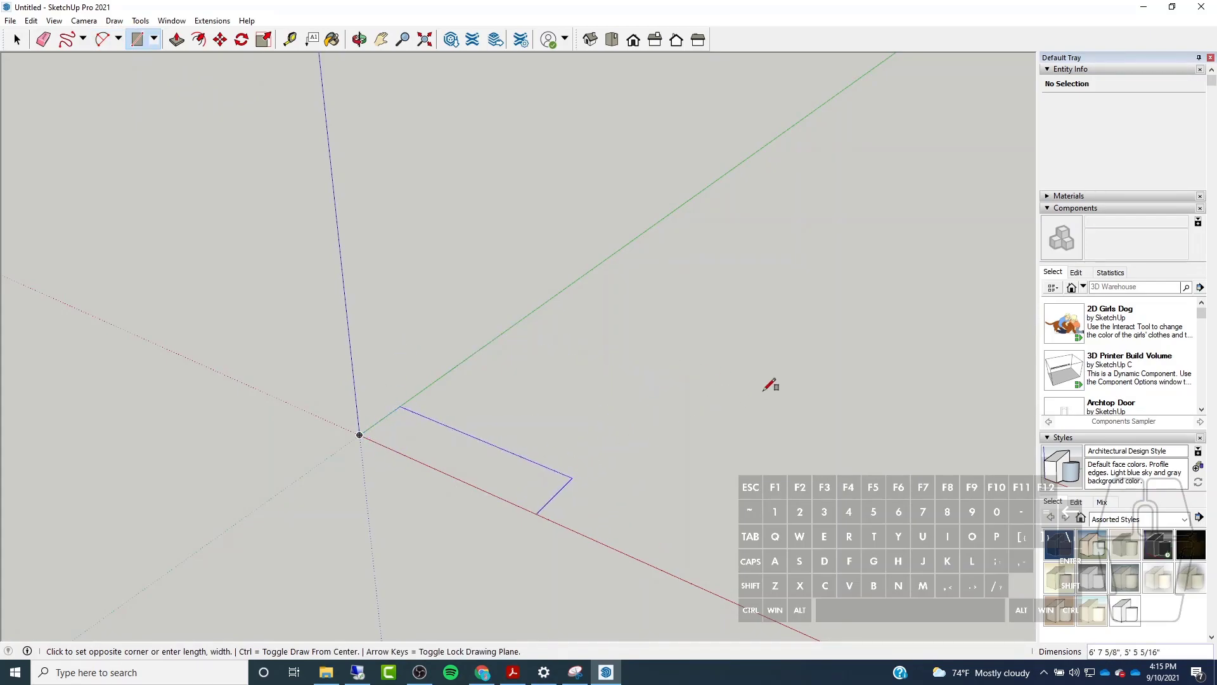
click(680, 376)
key(ctrl+z)
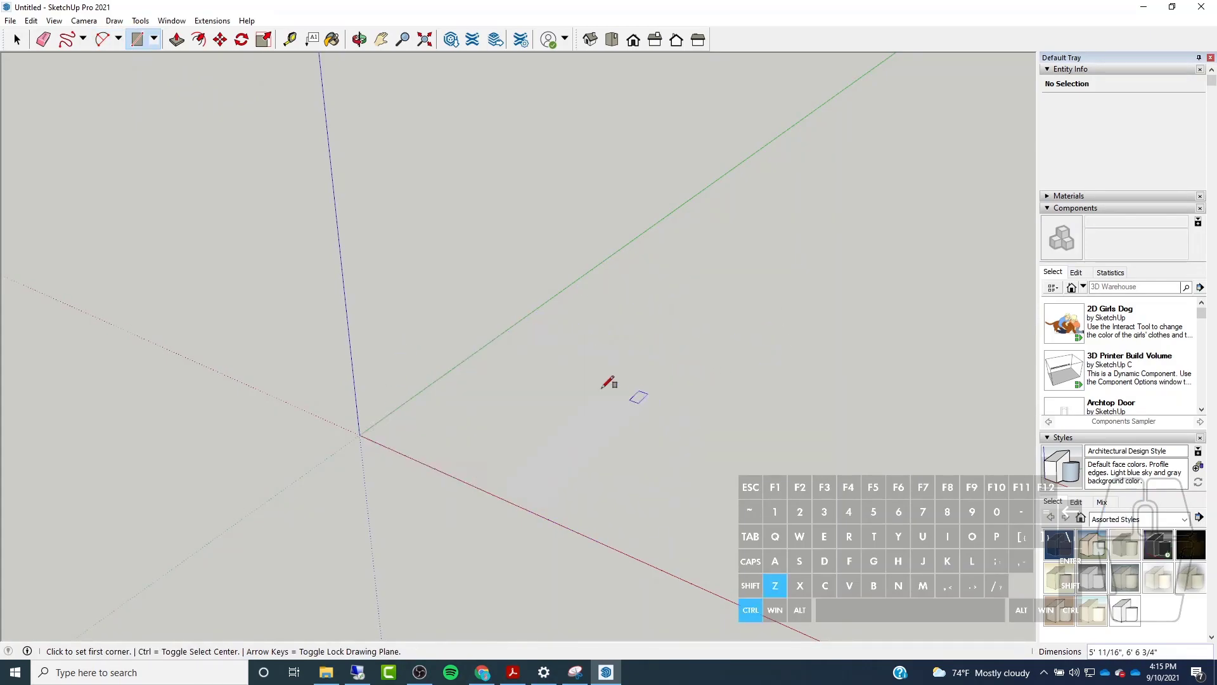
Draw a circle with a 7' radius centered on the origin, and undo it.
click(154, 39)
click(171, 97)
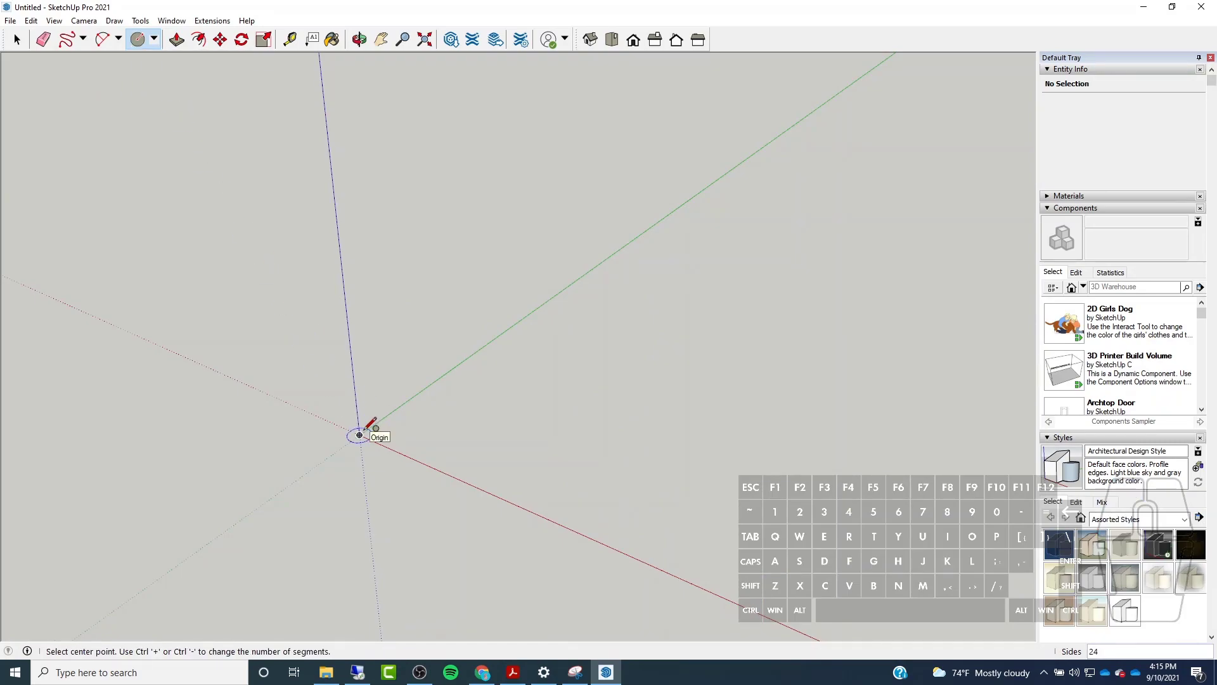
click(360, 435)
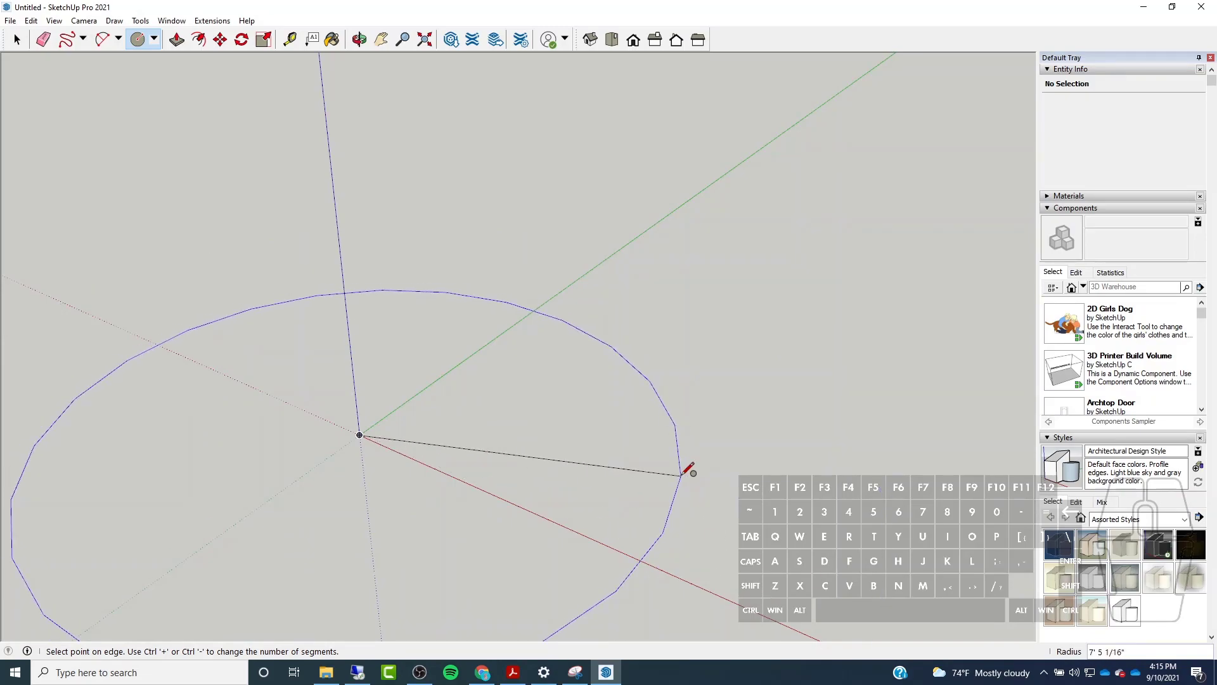
text(')
key(Return)
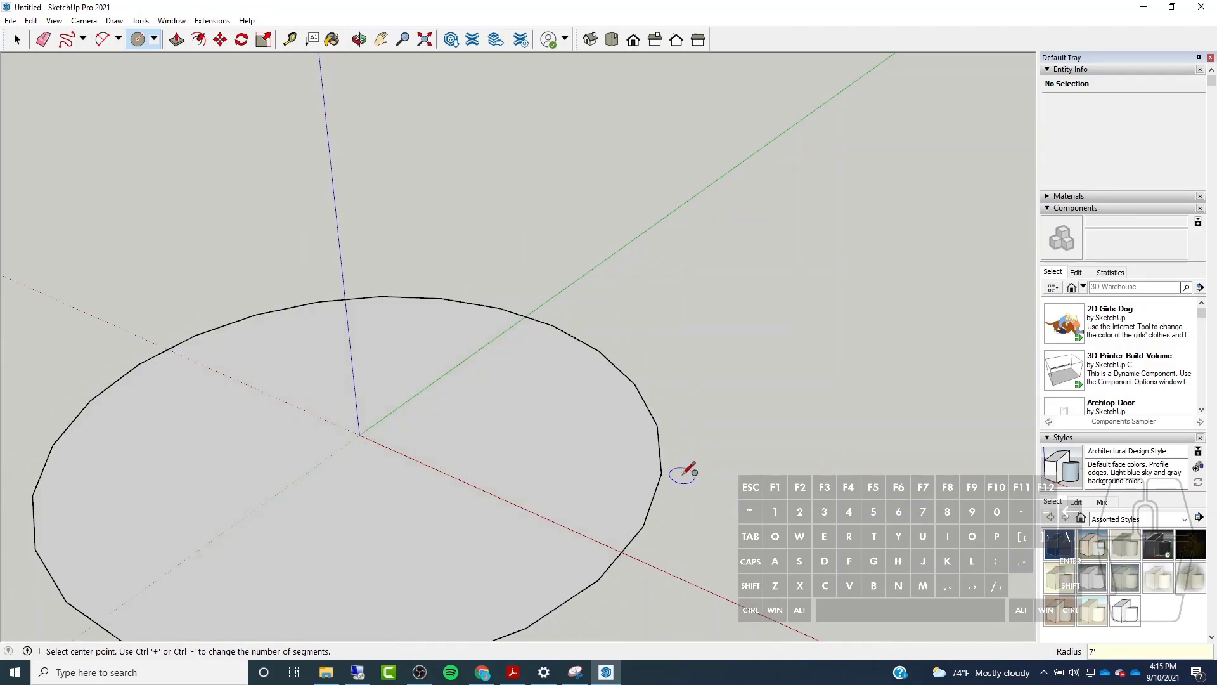
key(ctrl+z)
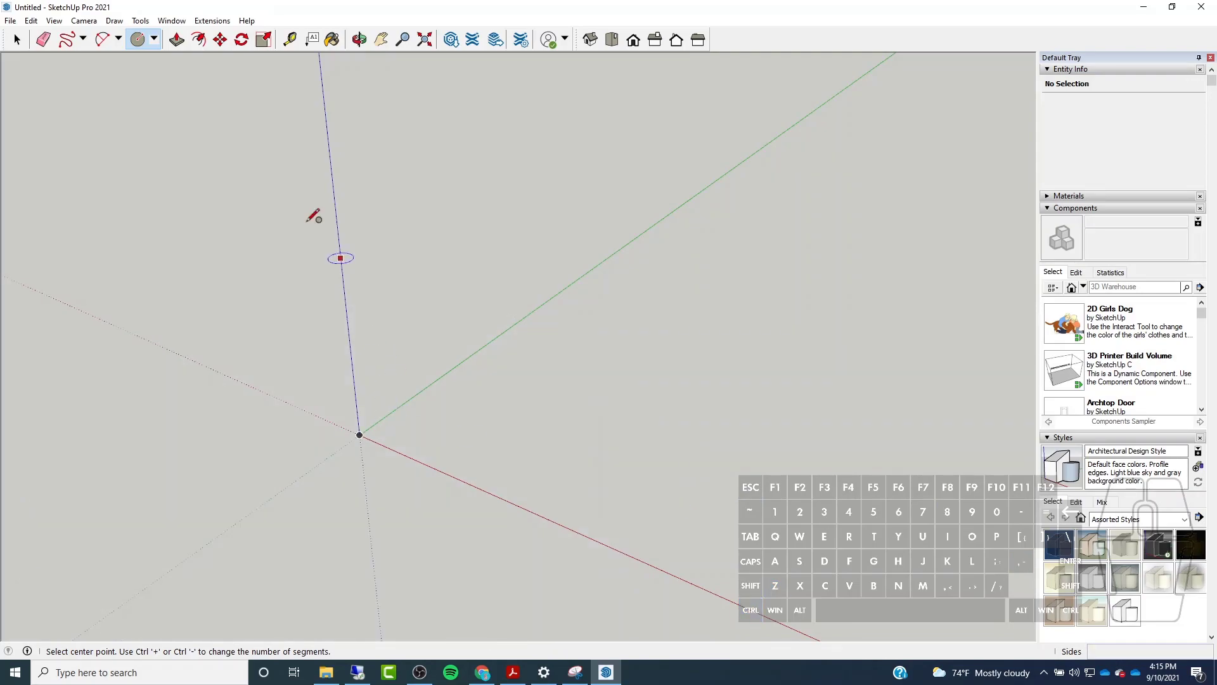
Start a polygon centered on the origin and raise its number of sides to 10.
click(153, 39)
click(154, 109)
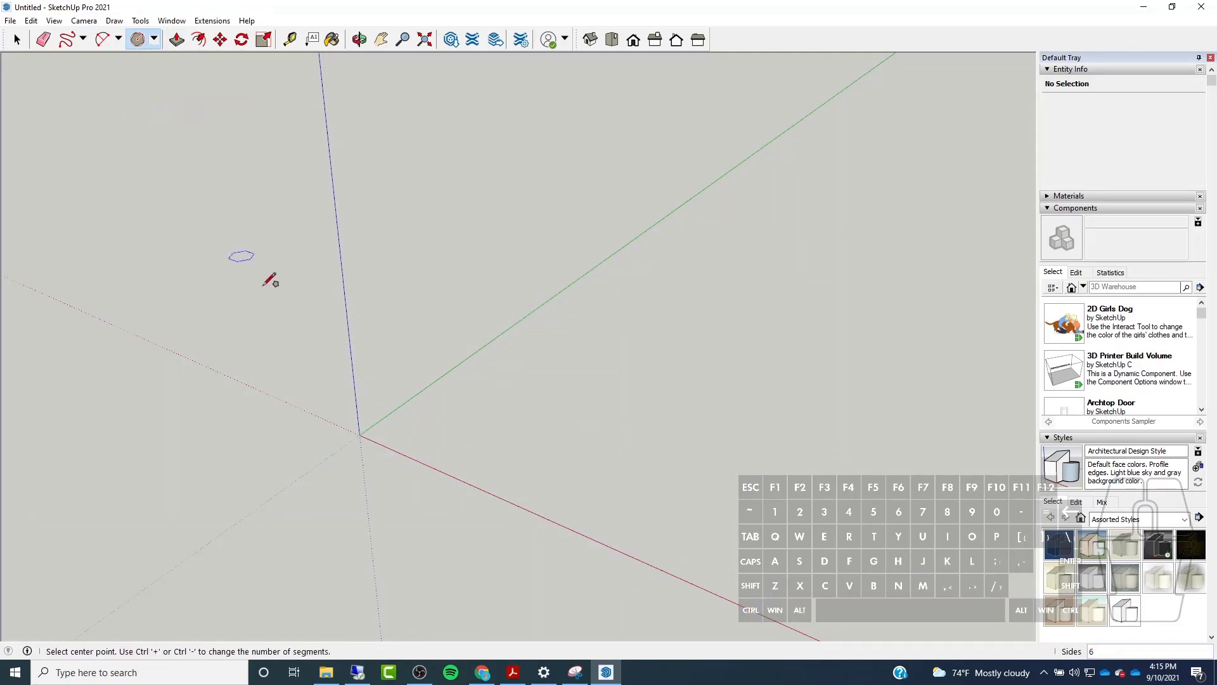
click(360, 434)
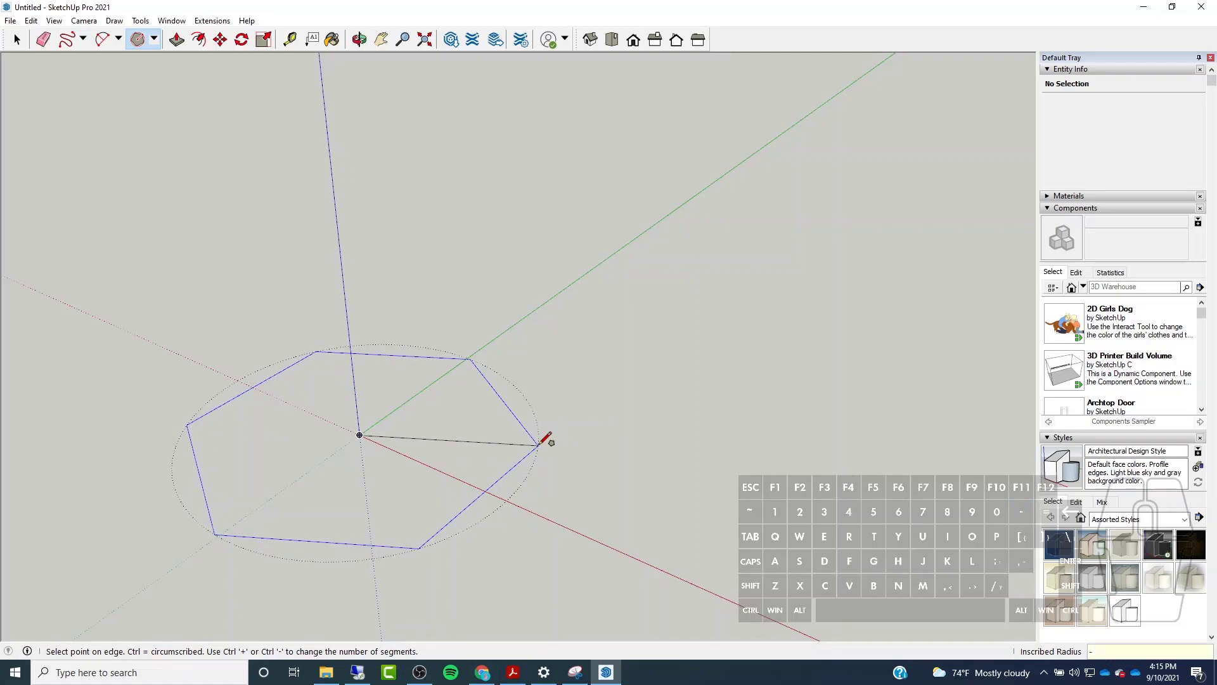
key(shift)
key(ctrl+plus)
key(ctrl+plus)
key(ctrl+plus)
key(ctrl+plus)
key(ctrl+plus)
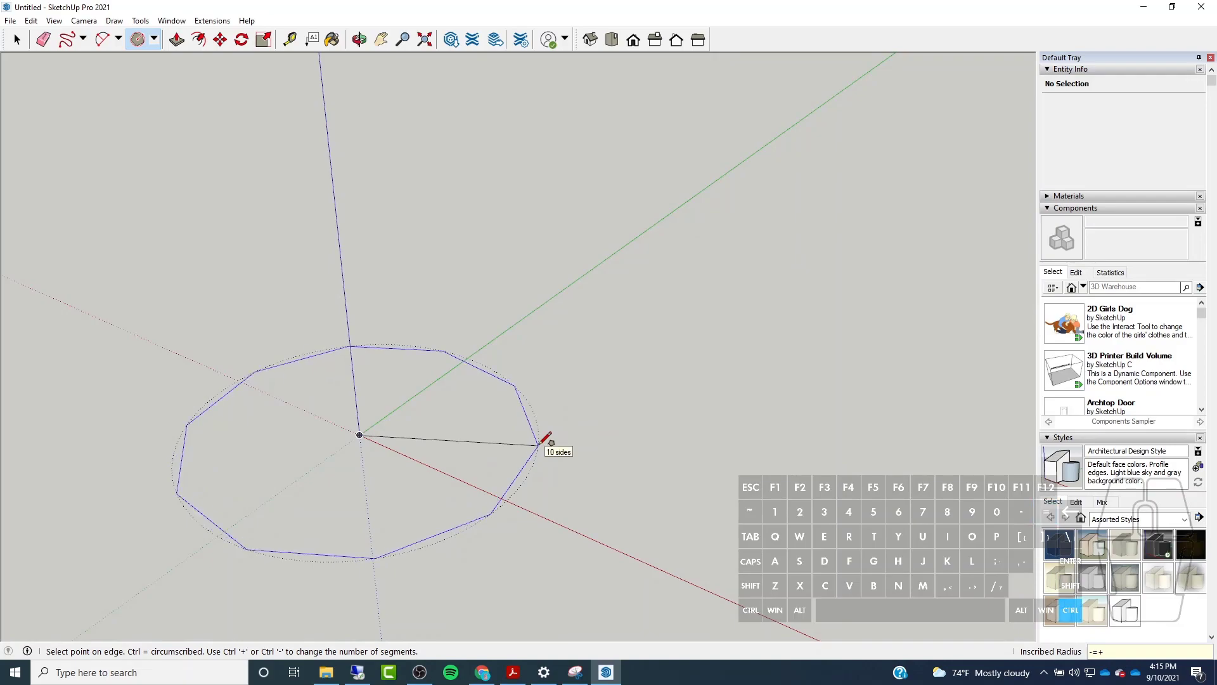
Reduce the polygon to the minimum of 3 sides, place the triangle around the origin, and undo it.
key(ctrl+minus)
key(ctrl+minus)
key(ctrl+minus)
key(ctrl+minus)
key(ctrl+minus)
key(ctrl+minus)
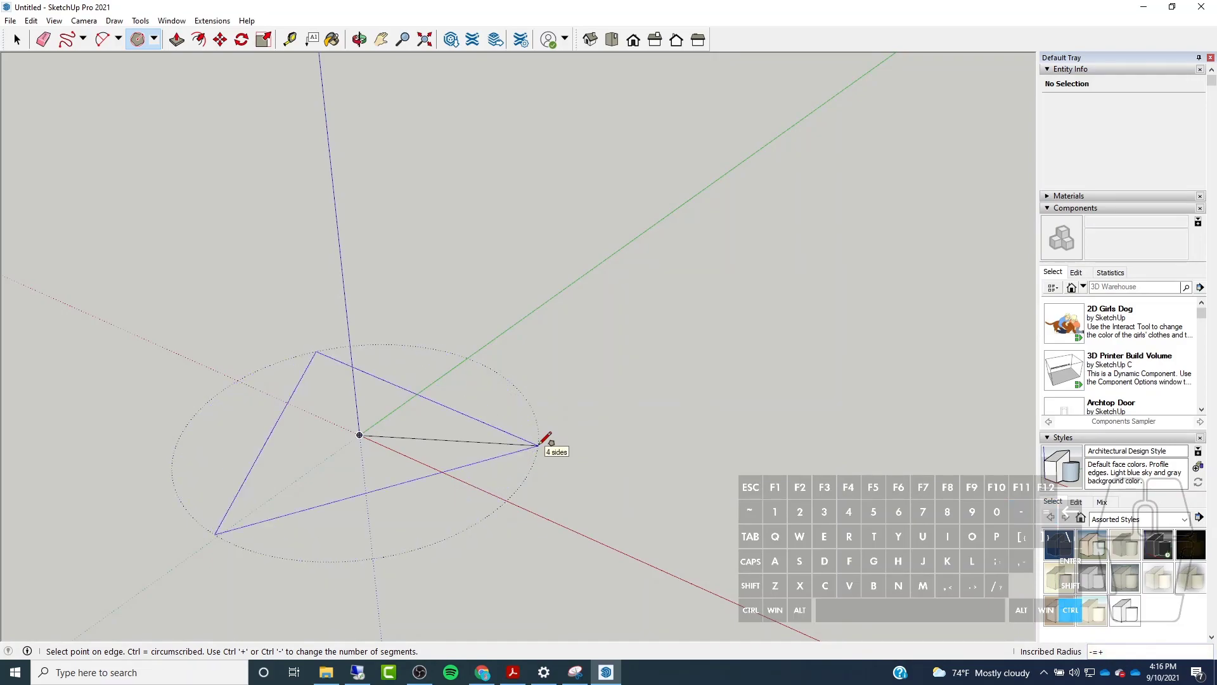
key(ctrl+minus)
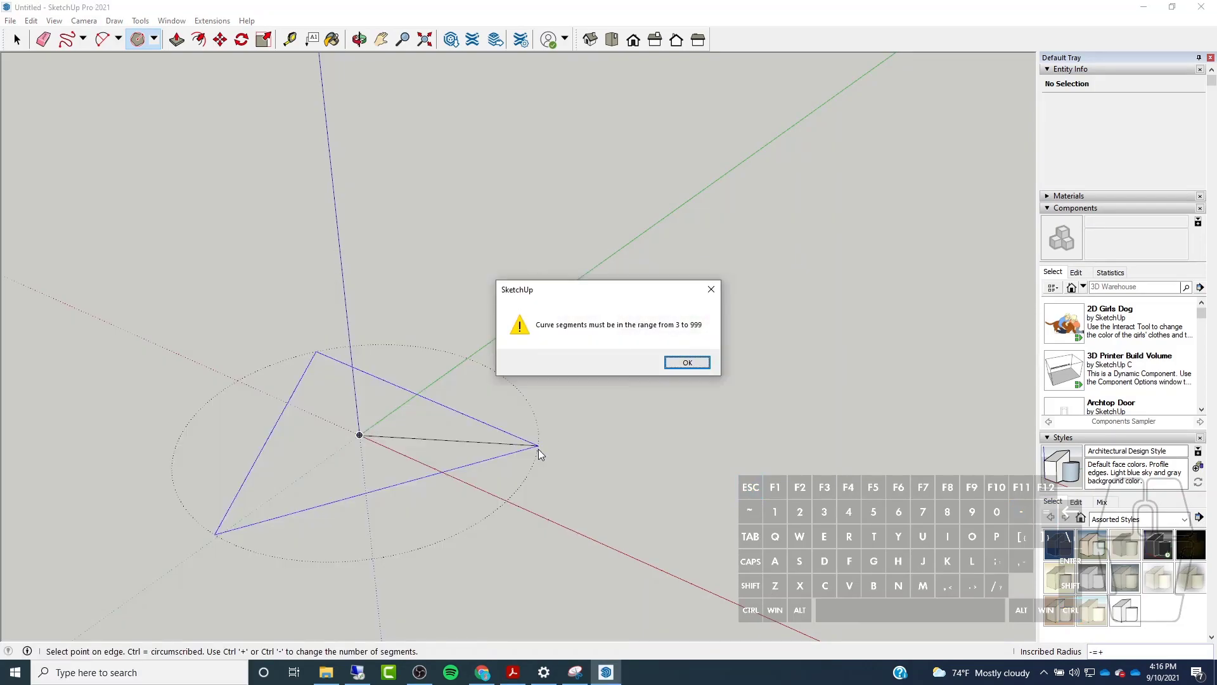
click(703, 362)
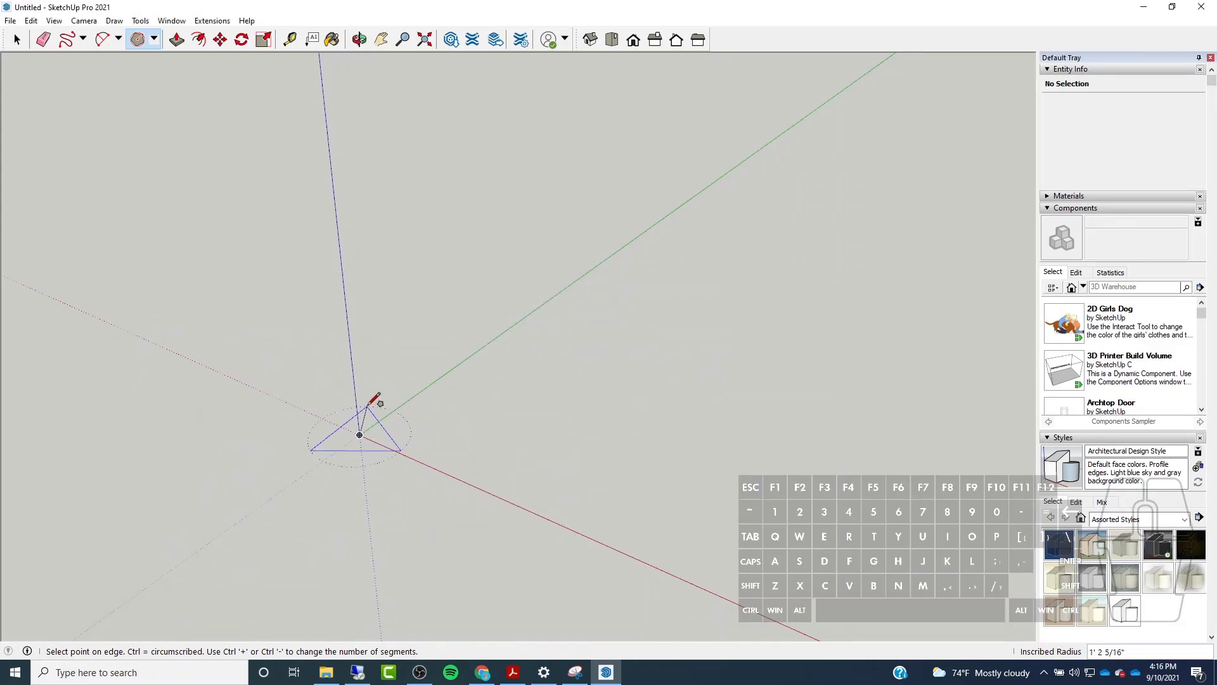
click(399, 330)
key(ctrl+z)
key(Escape)
Draw a rectangle of about 5'7" by 6'1" on the ground between the red and green axes, starting at the origin.
click(154, 39)
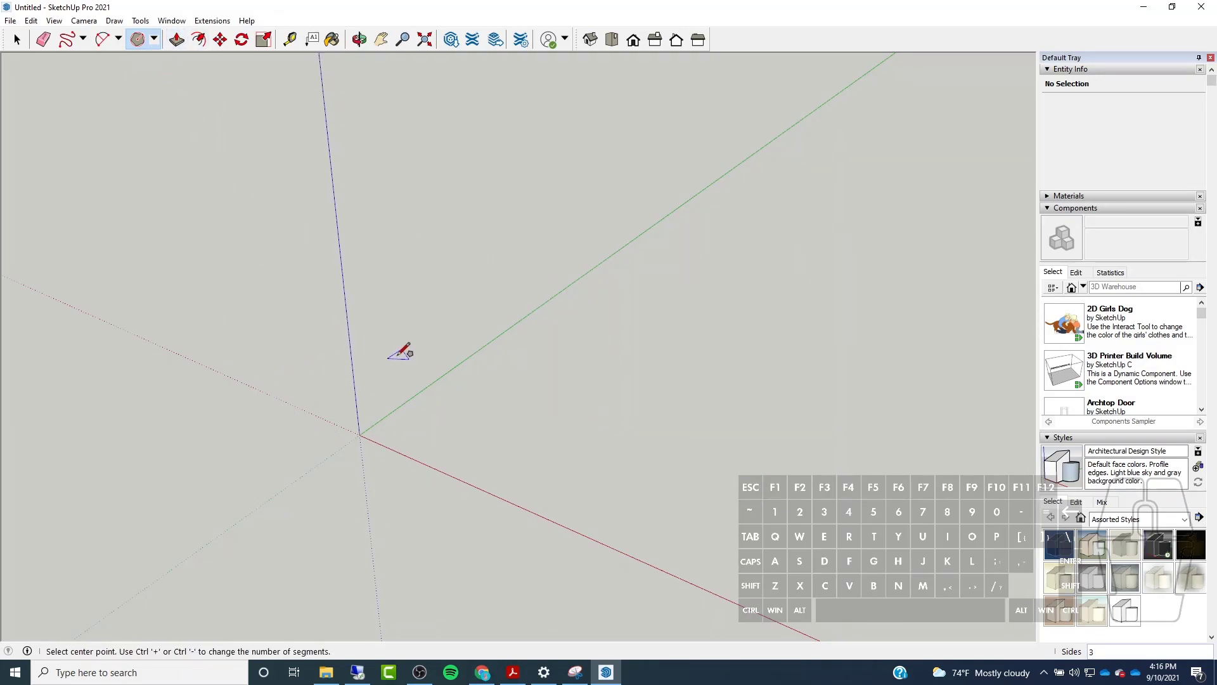
click(156, 43)
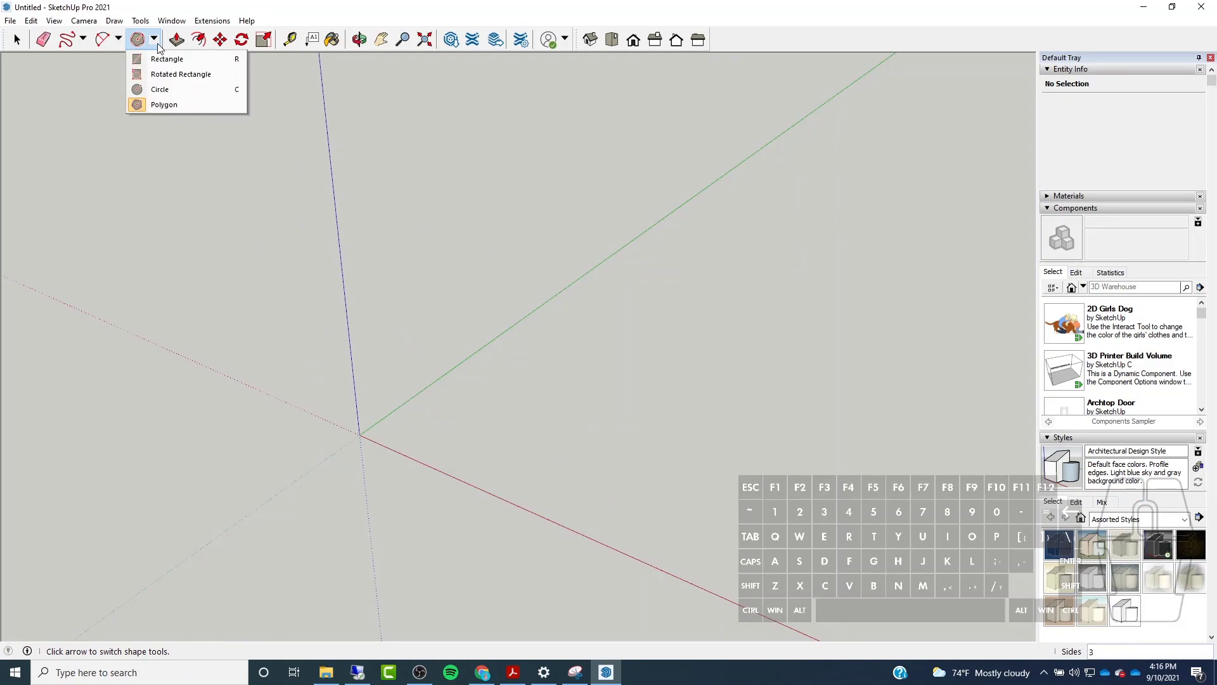
click(166, 62)
click(360, 433)
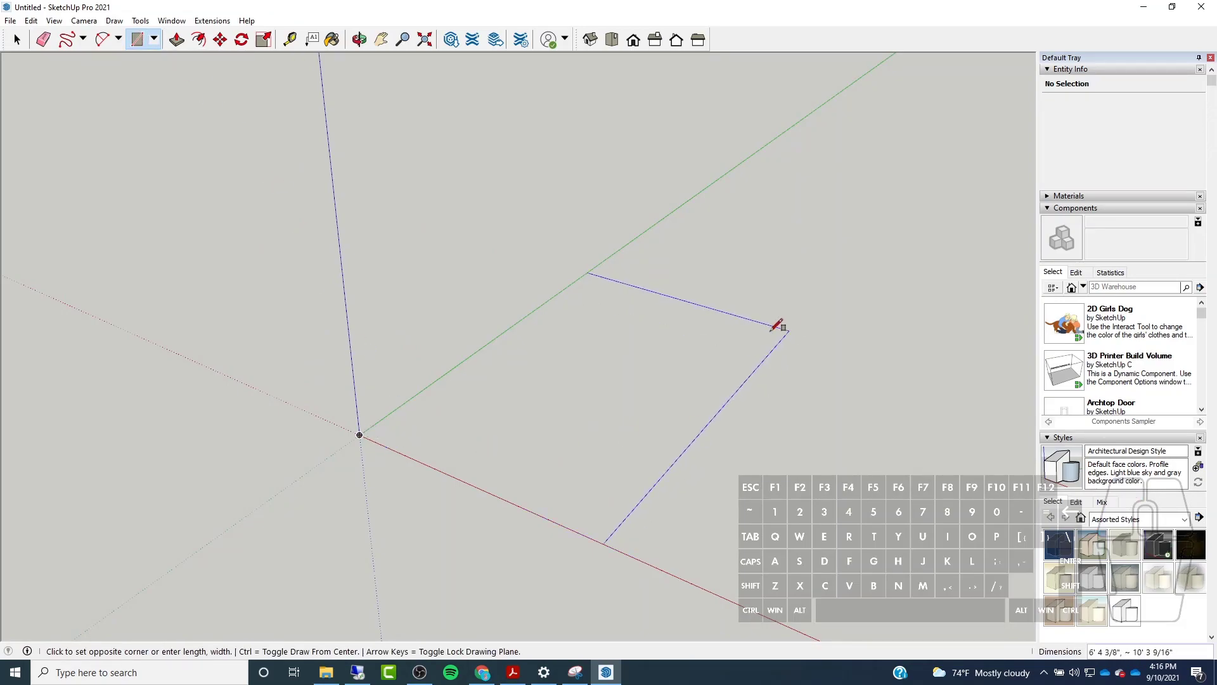
click(691, 392)
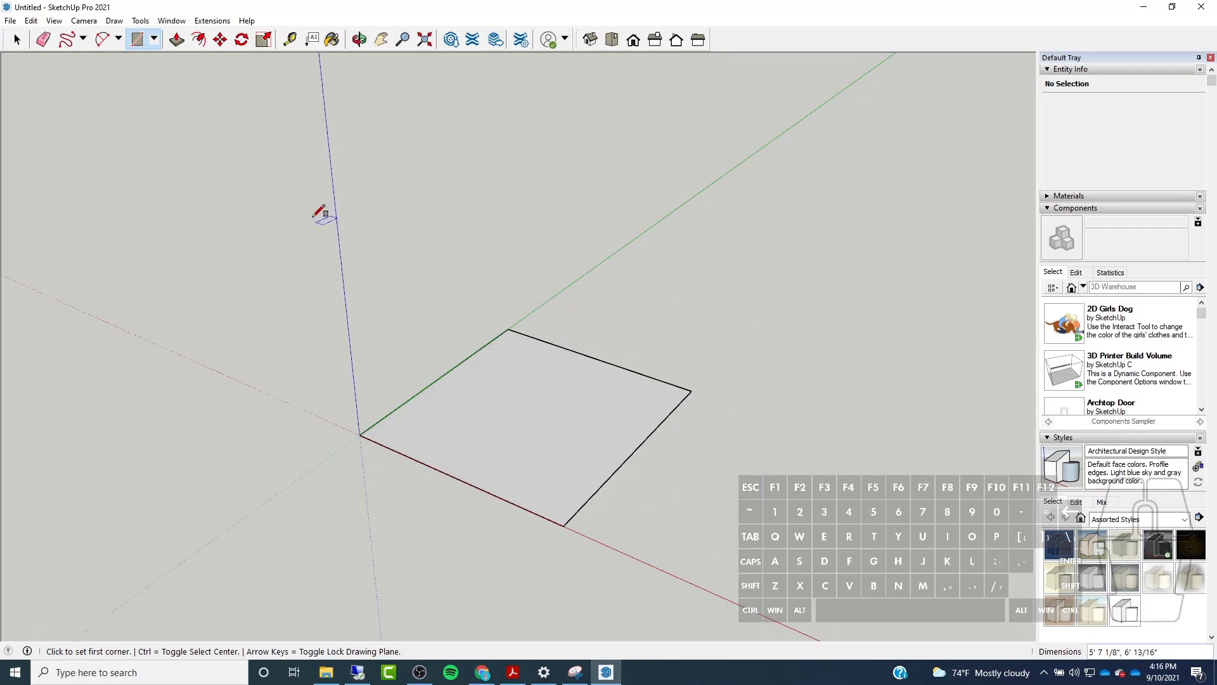
Push/Pull the ground rectangle upward into a box about 8'7" tall.
click(177, 41)
click(467, 375)
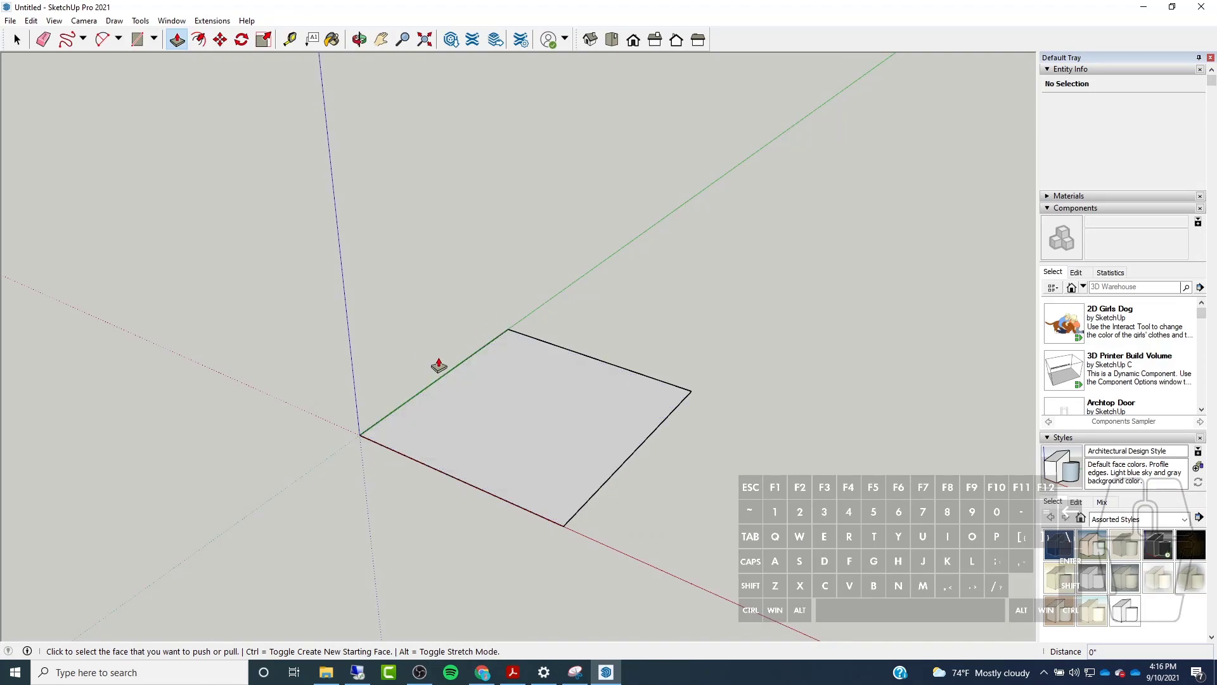
click(566, 456)
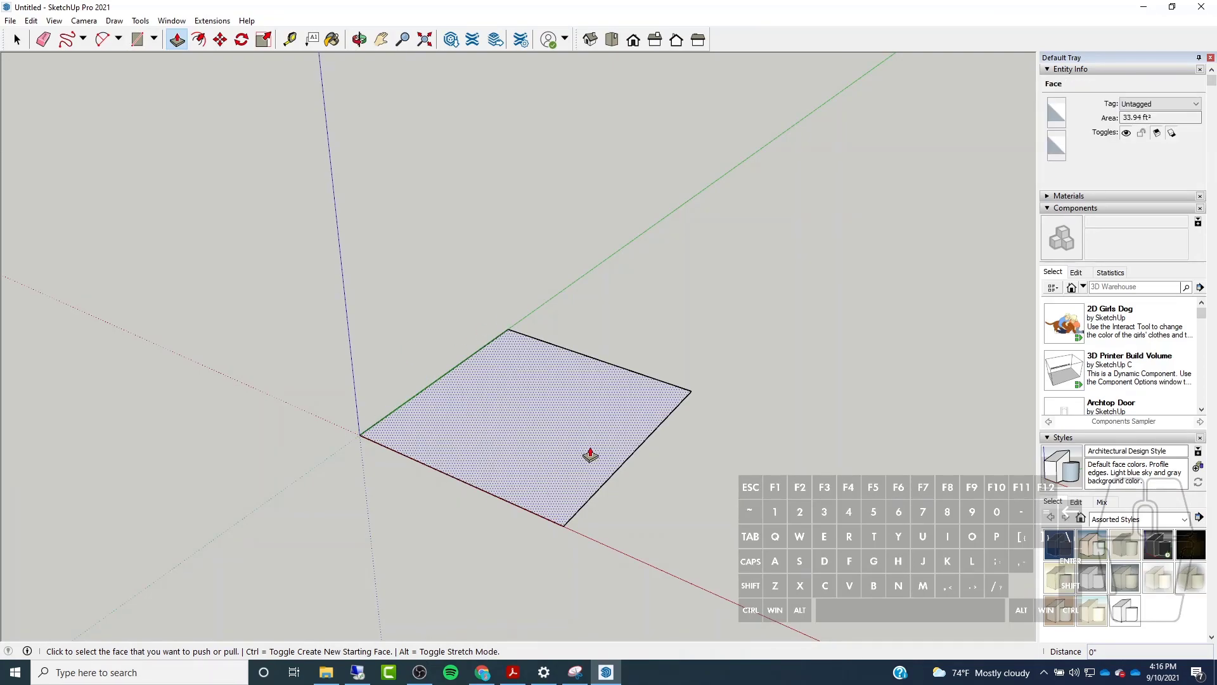
click(553, 444)
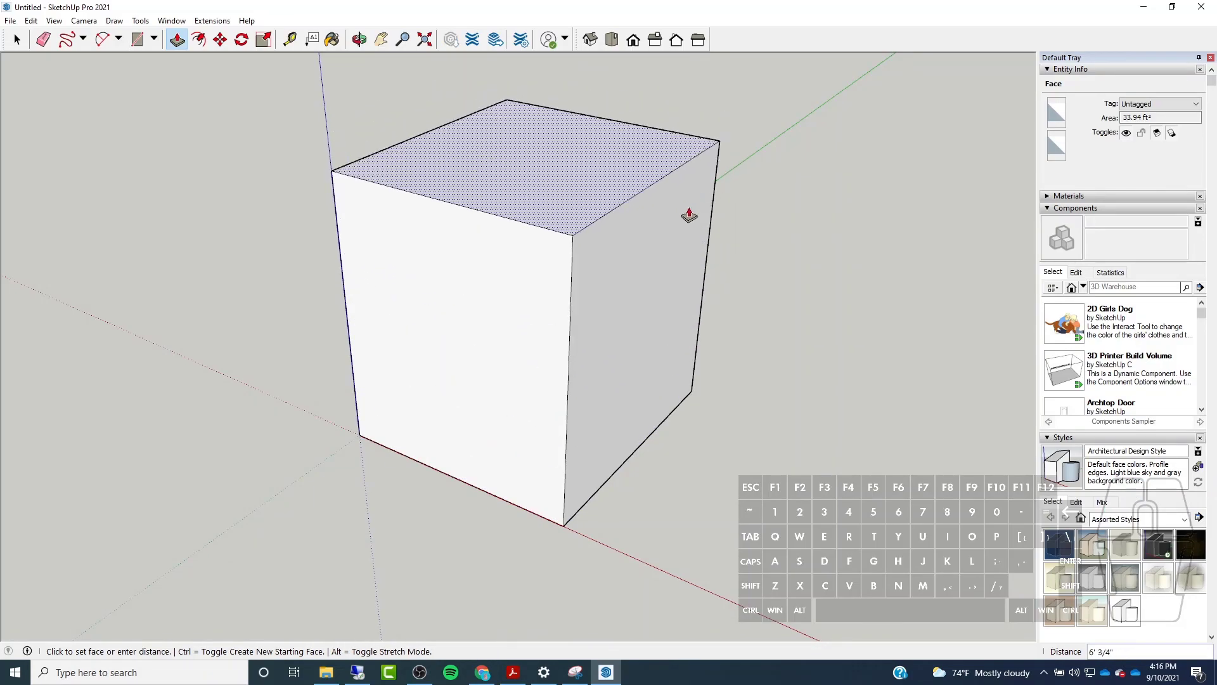
scroll(454, 435, down, 4)
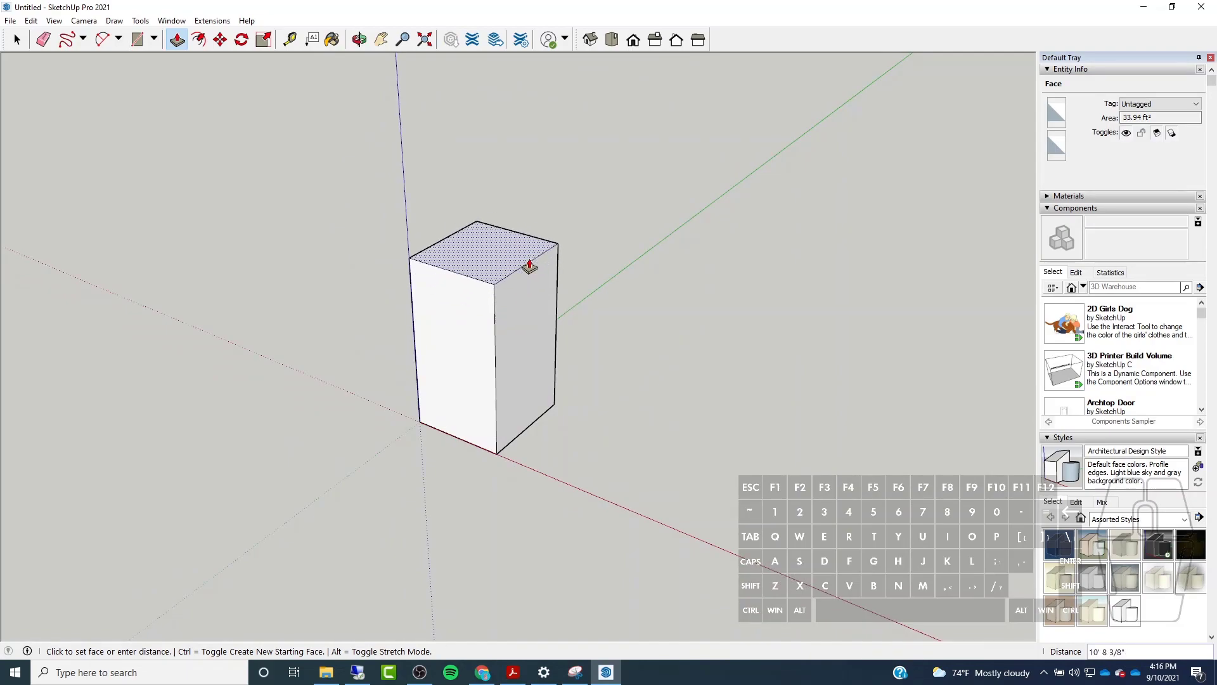
click(524, 301)
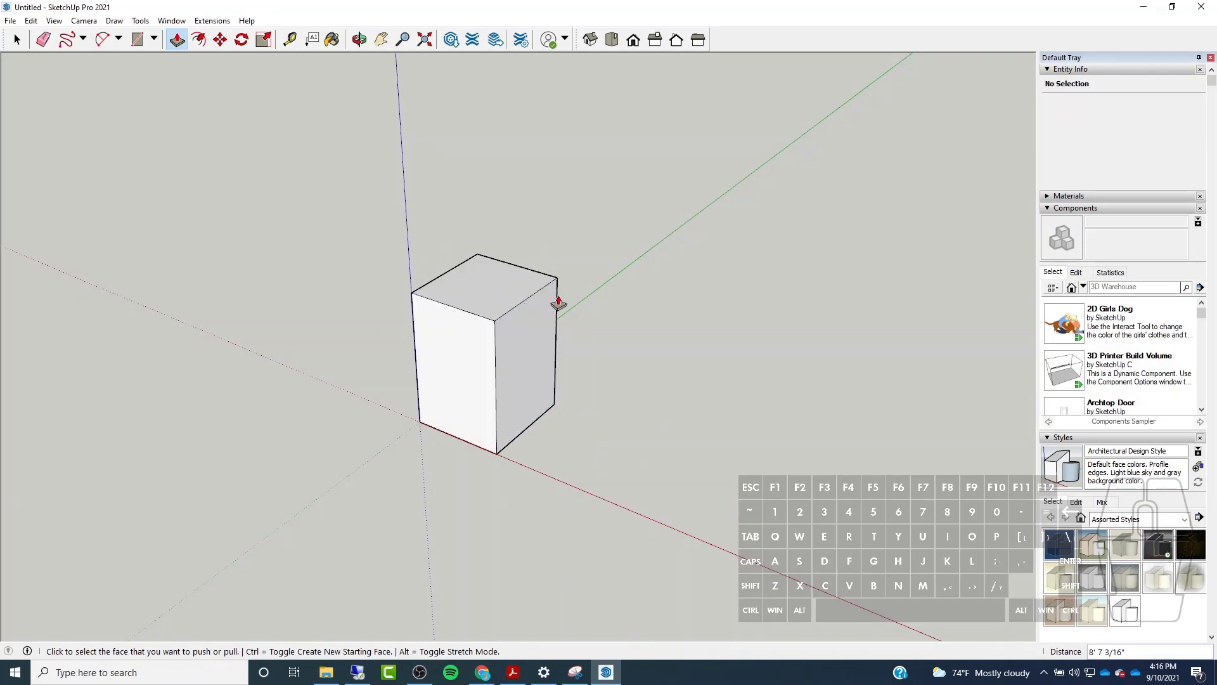
Pull the box's side face outward along the red axis and try Push/Pull on the long front face.
click(527, 344)
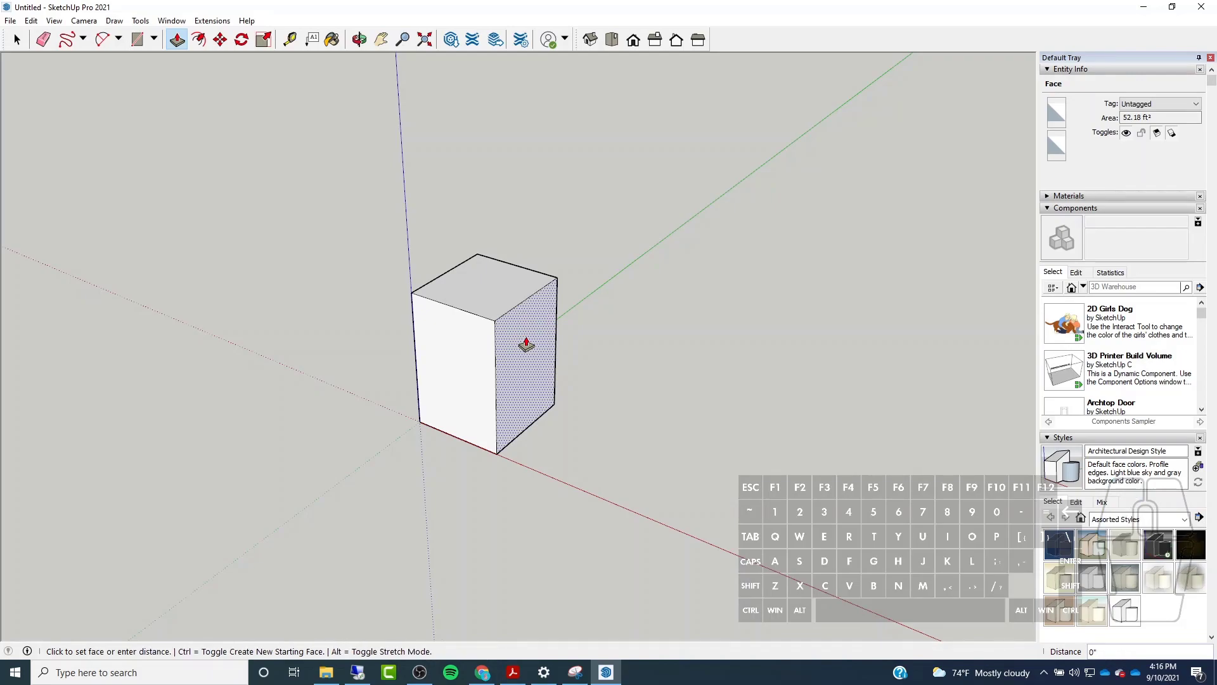
click(710, 429)
click(630, 429)
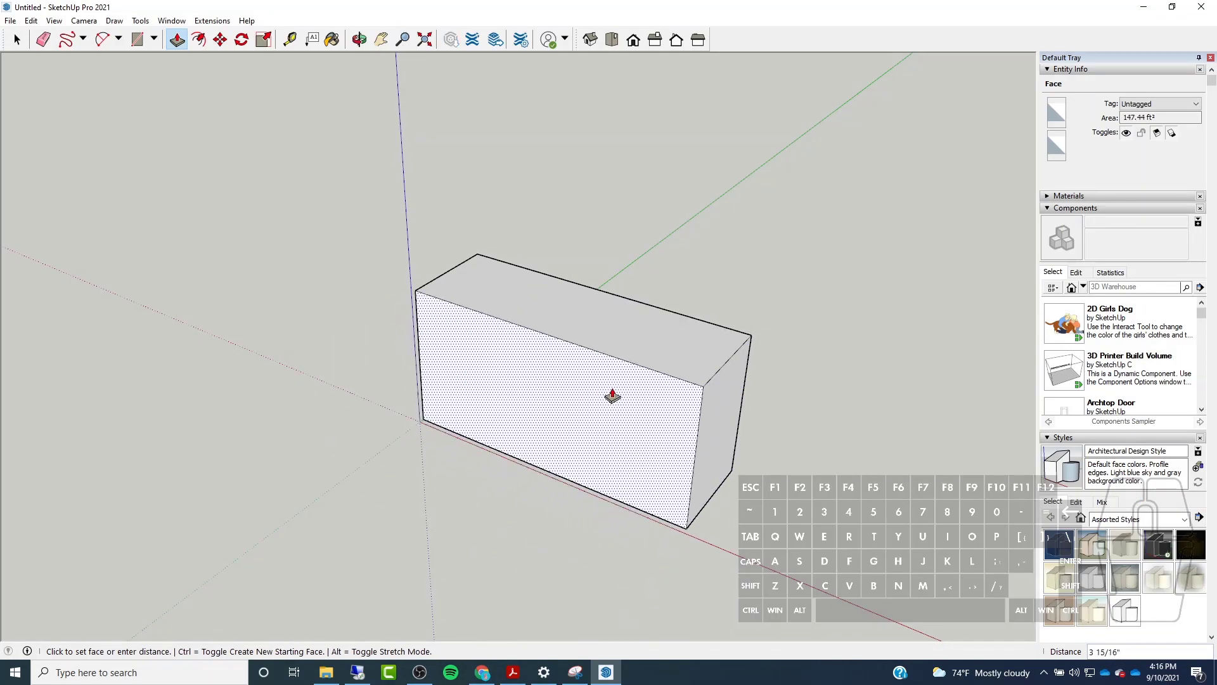
click(611, 397)
middle_drag(397, 302, 641, 353)
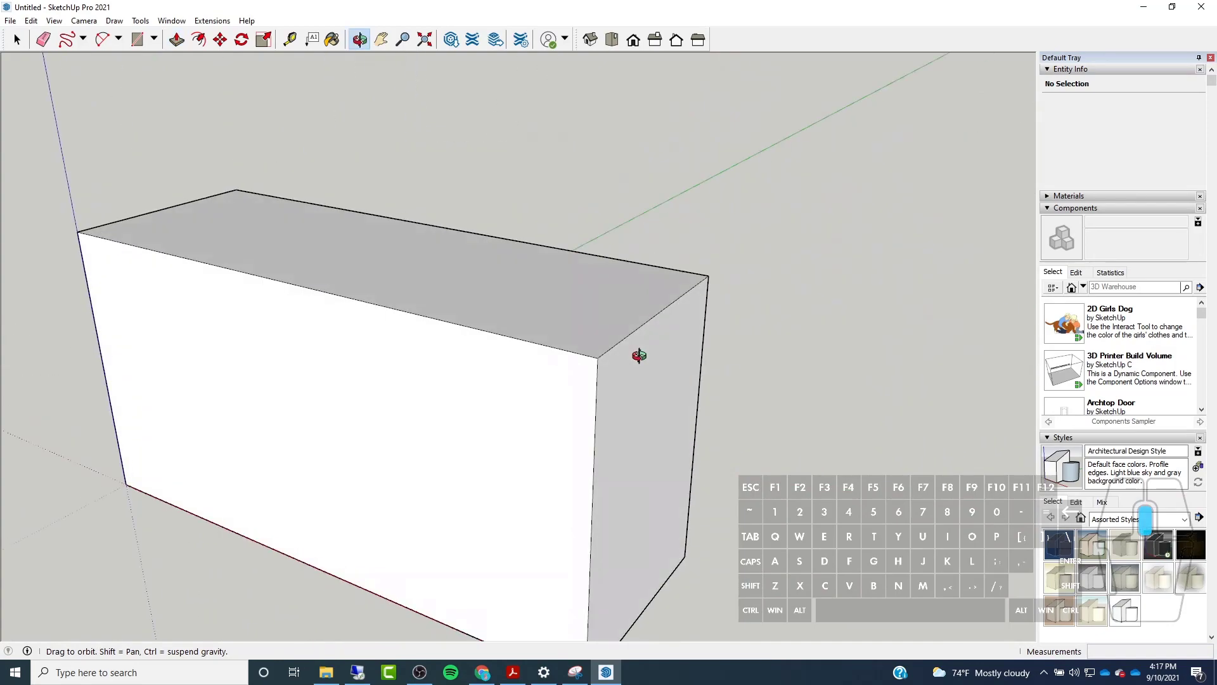
key(p)
scroll(660, 359, down, 4)
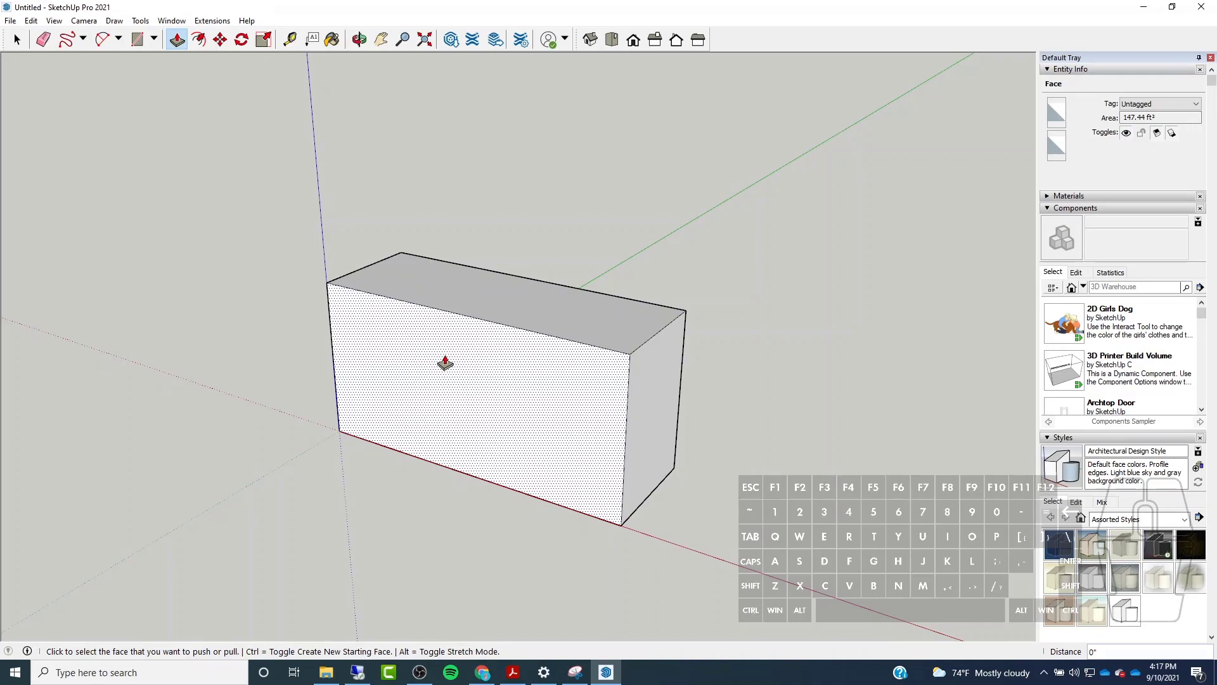
Draw a circle with a radius of about 2'9" in the middle of the box's long front face.
click(153, 40)
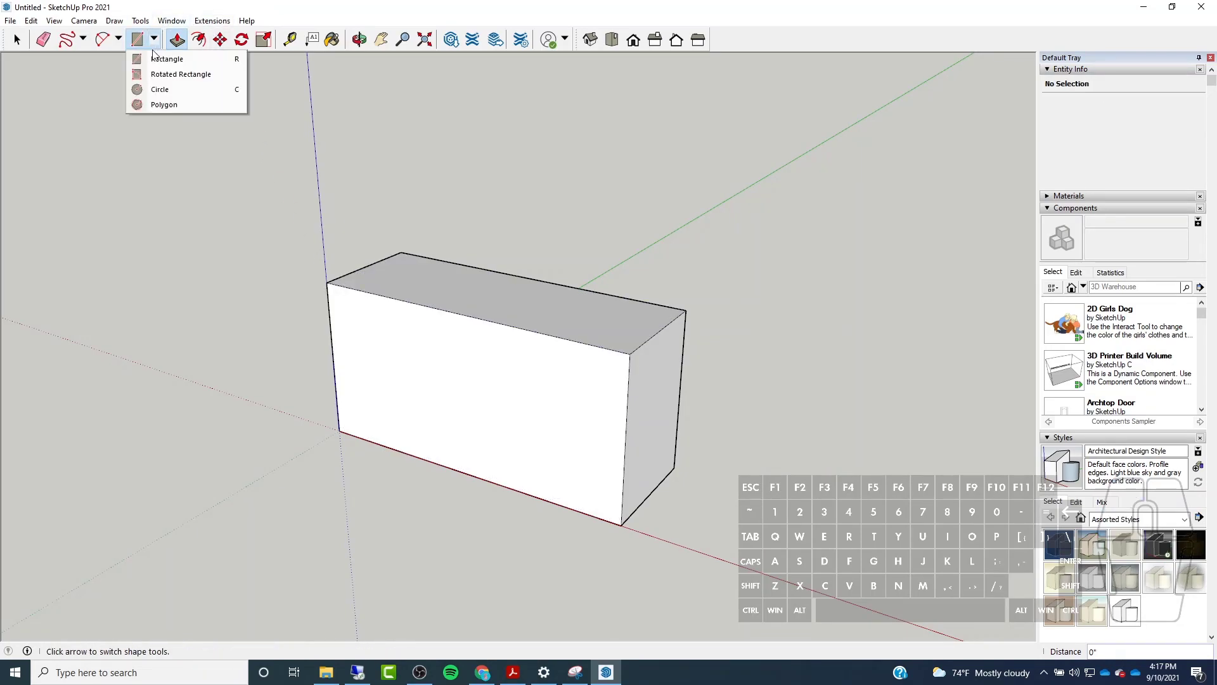
click(158, 90)
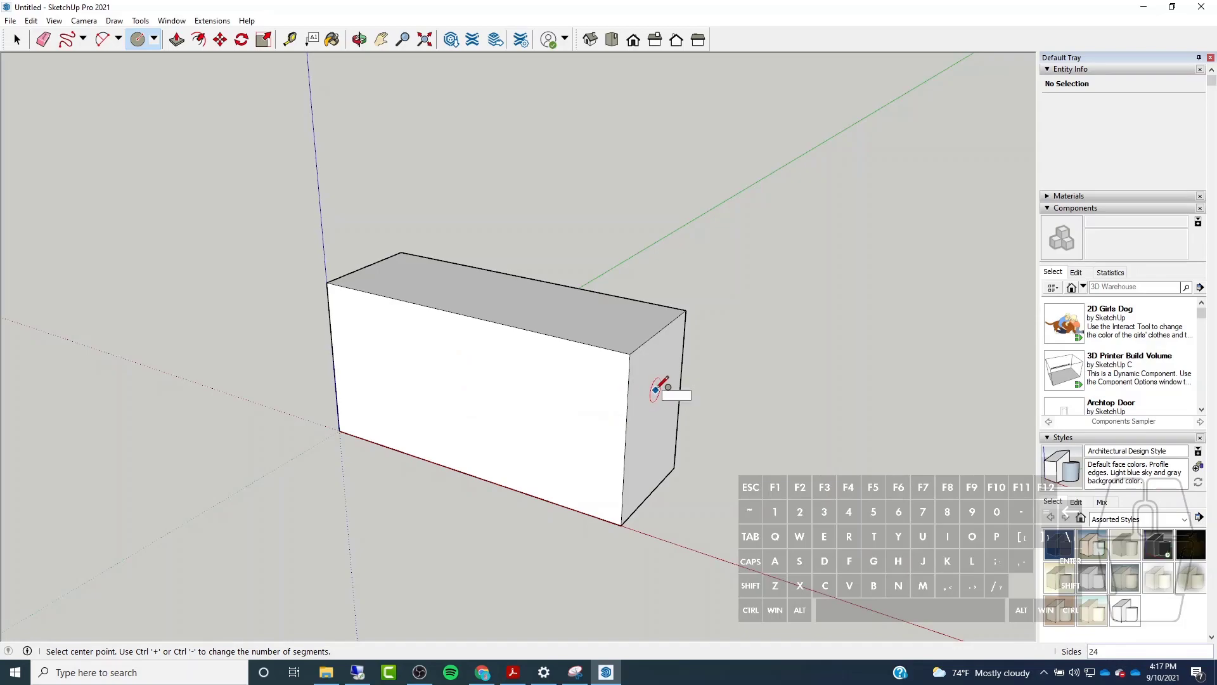
click(466, 390)
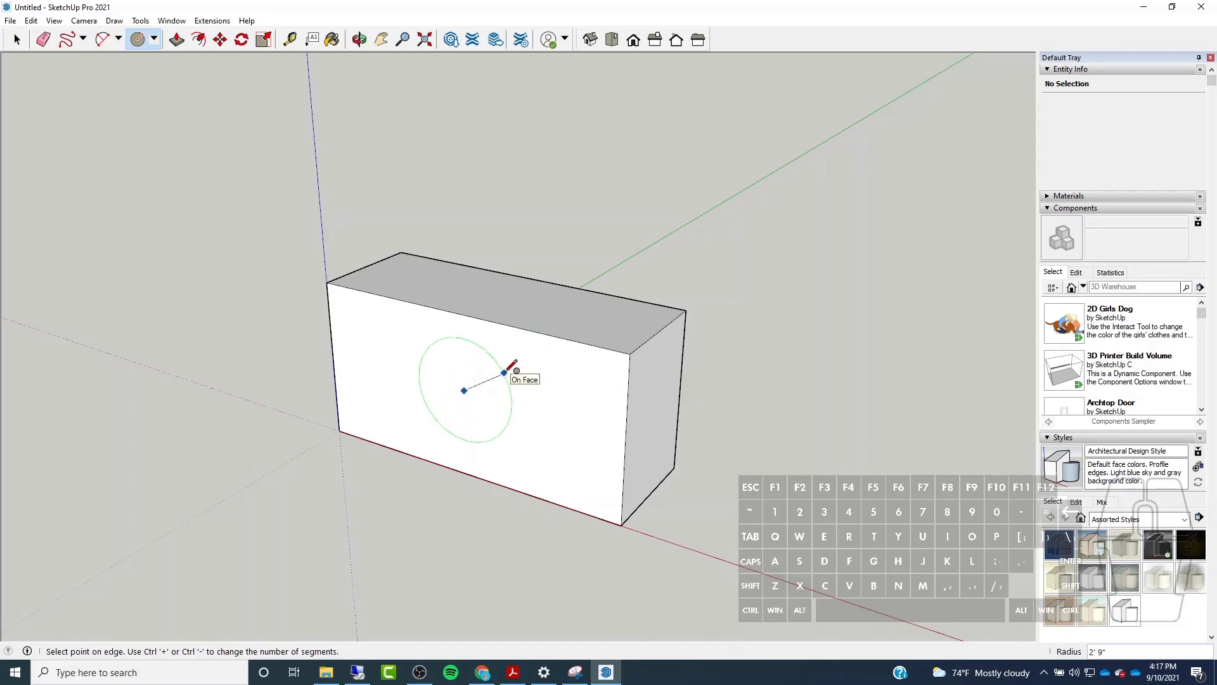
click(504, 372)
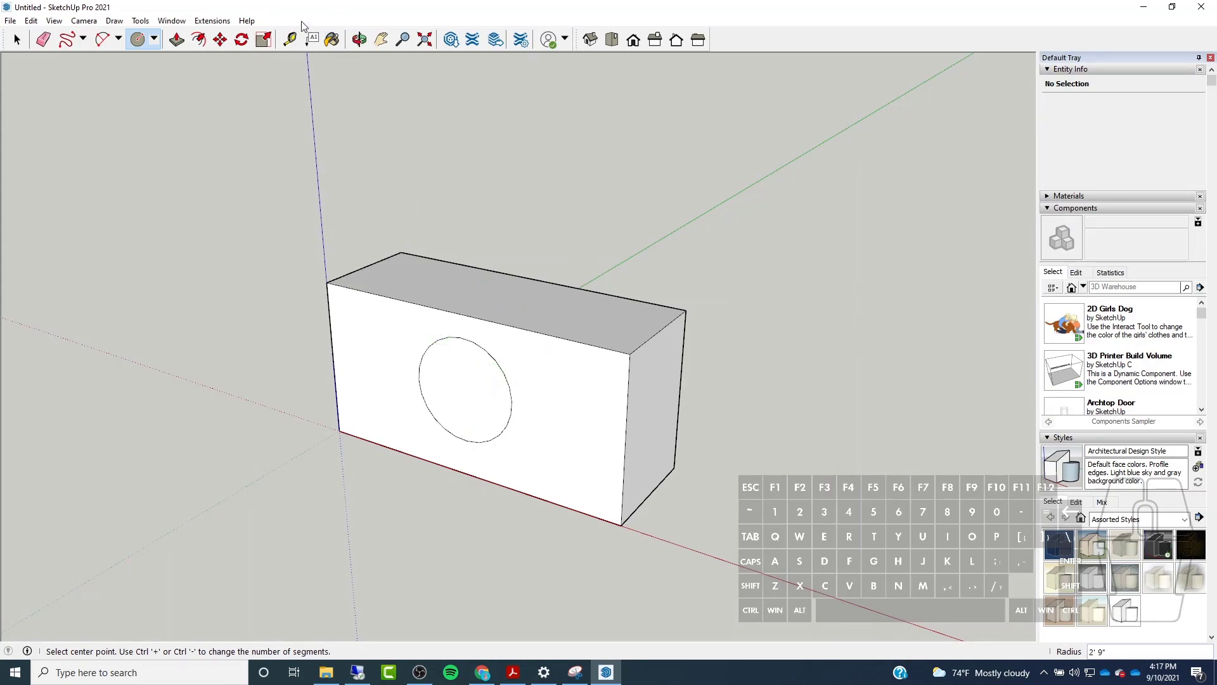
Push/Pull the circle out of the front face into a cylinder about 9'7" long.
click(177, 45)
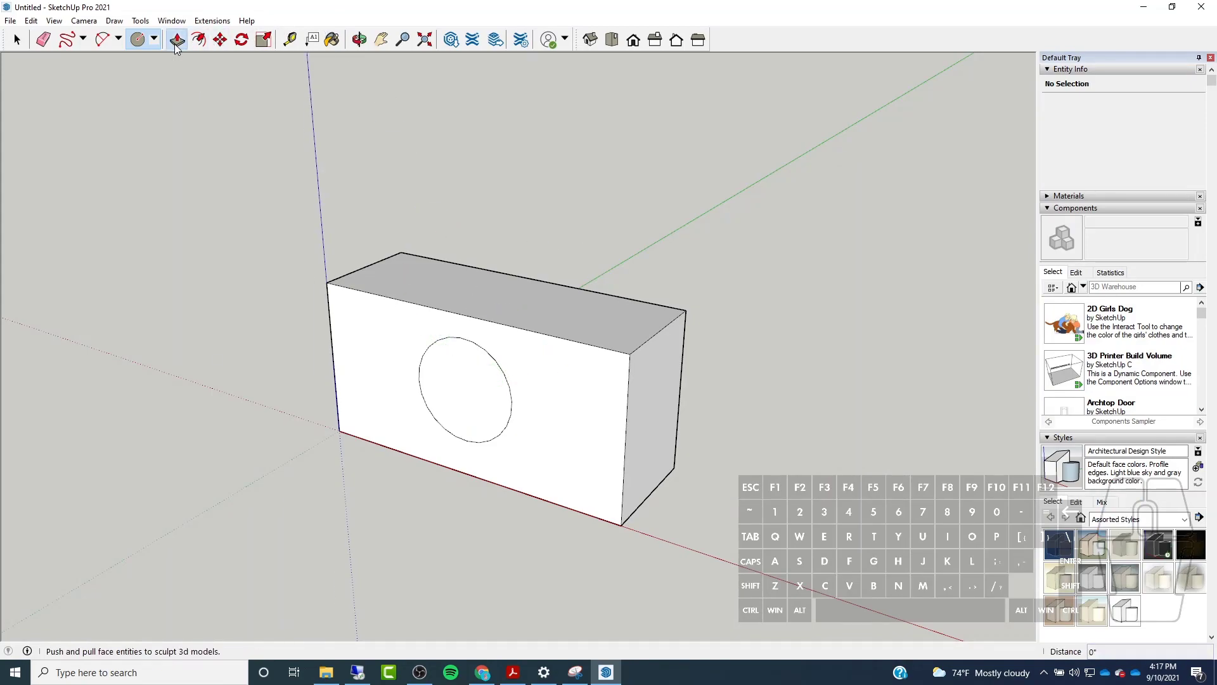
click(474, 428)
click(323, 490)
middle_drag(558, 421, 440, 367)
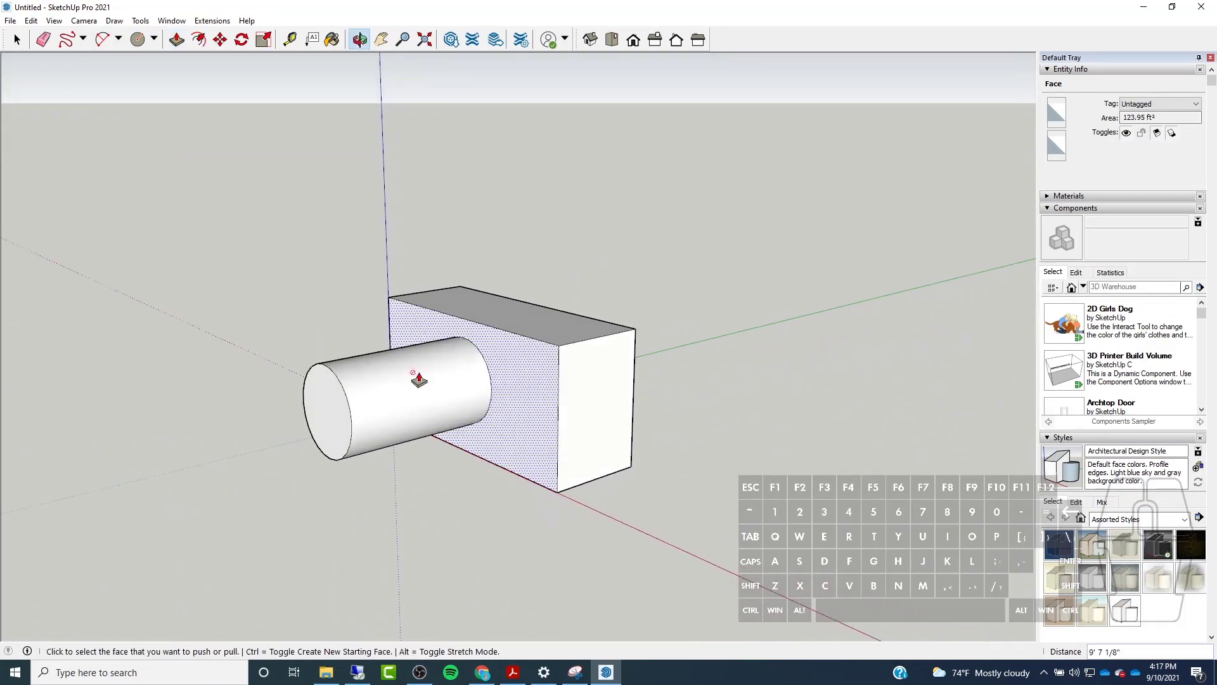
Push the cylinder's end face back about 15'8" to cut a round hole through the box.
click(325, 410)
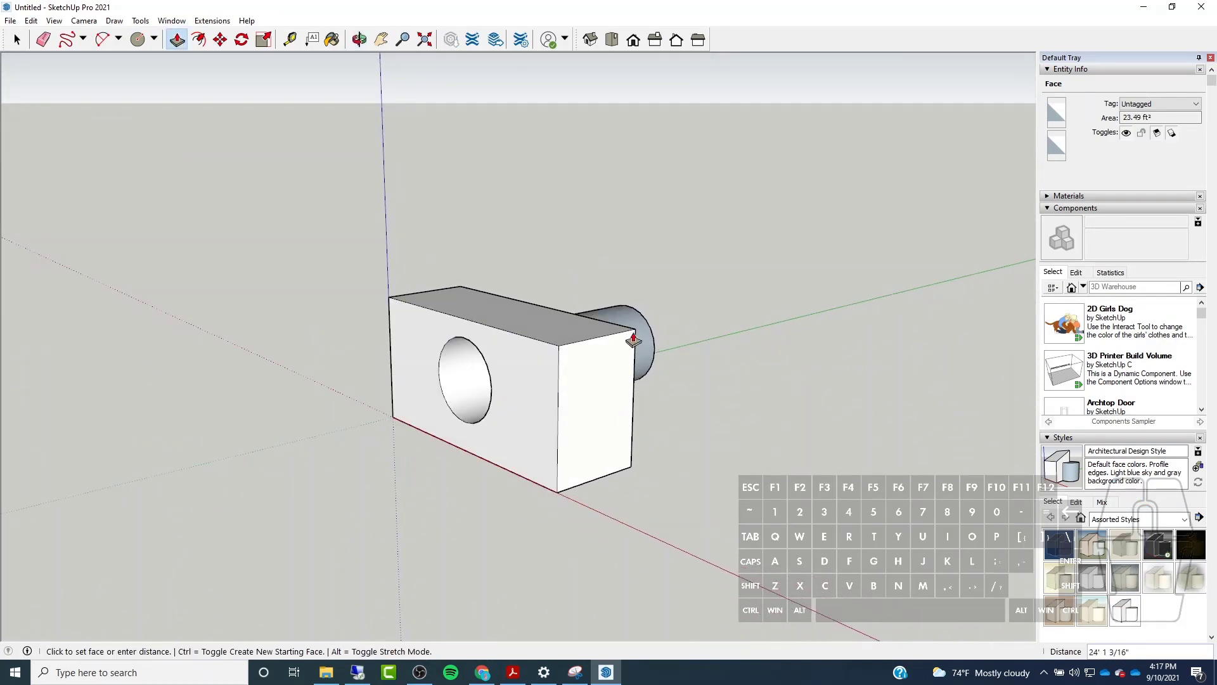
middle_drag(583, 346, 489, 389)
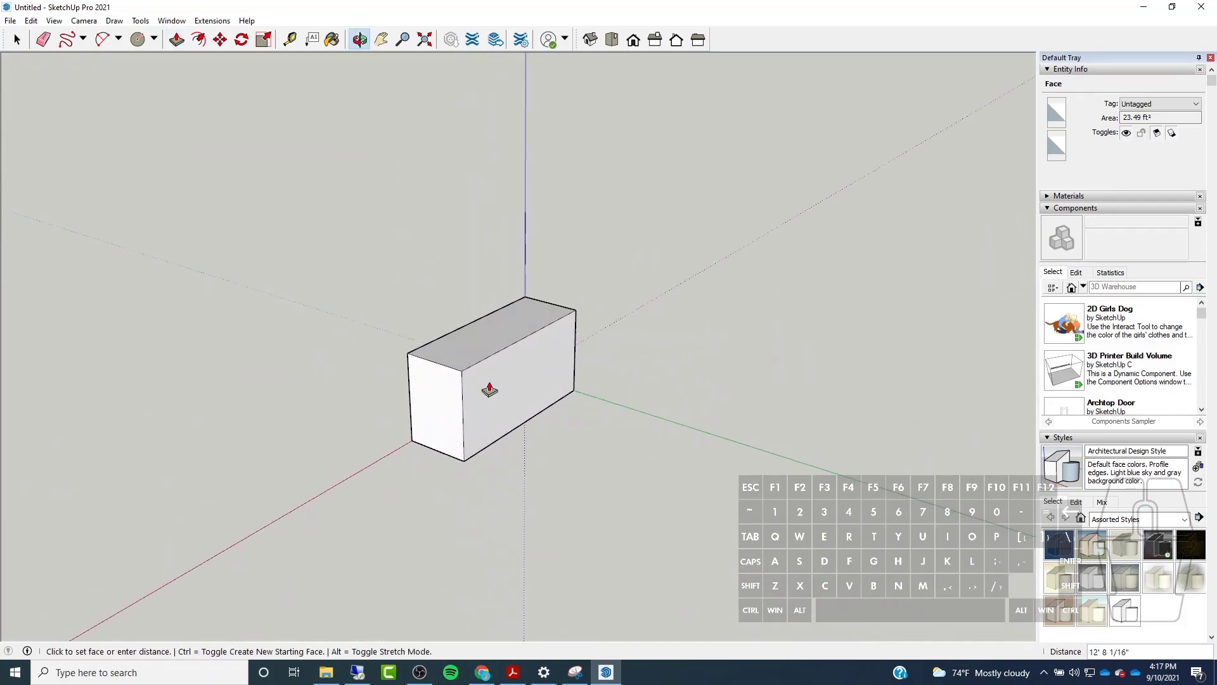
click(462, 461)
middle_drag(572, 380, 674, 402)
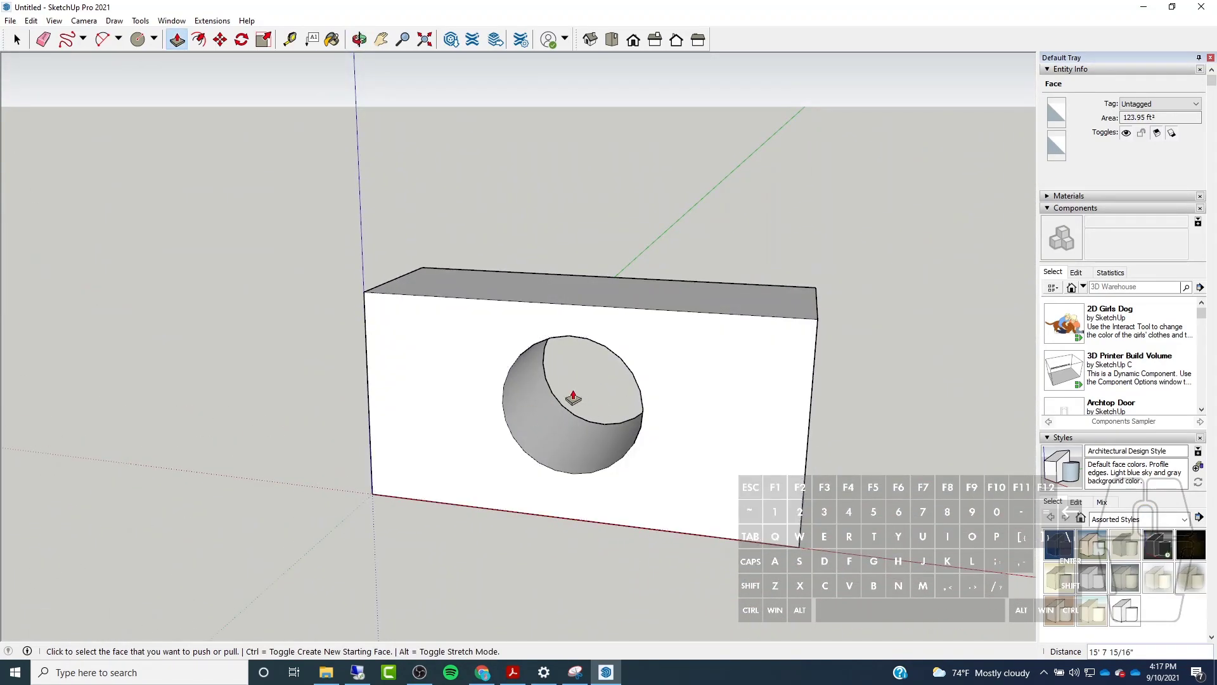
mouse_move(484, 413)
middle_down()
mouse_move(720, 370)
mouse_move(464, 410)
middle_up()
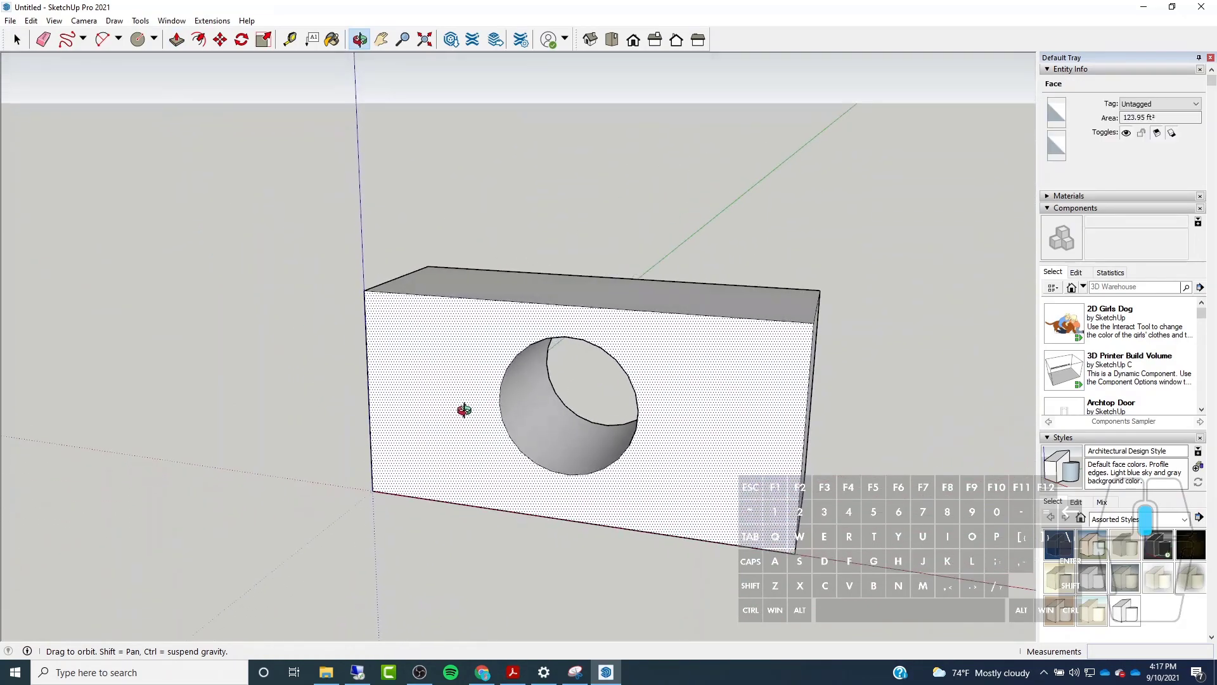
scroll(632, 406, up, 4)
scroll(632, 405, down, 1)
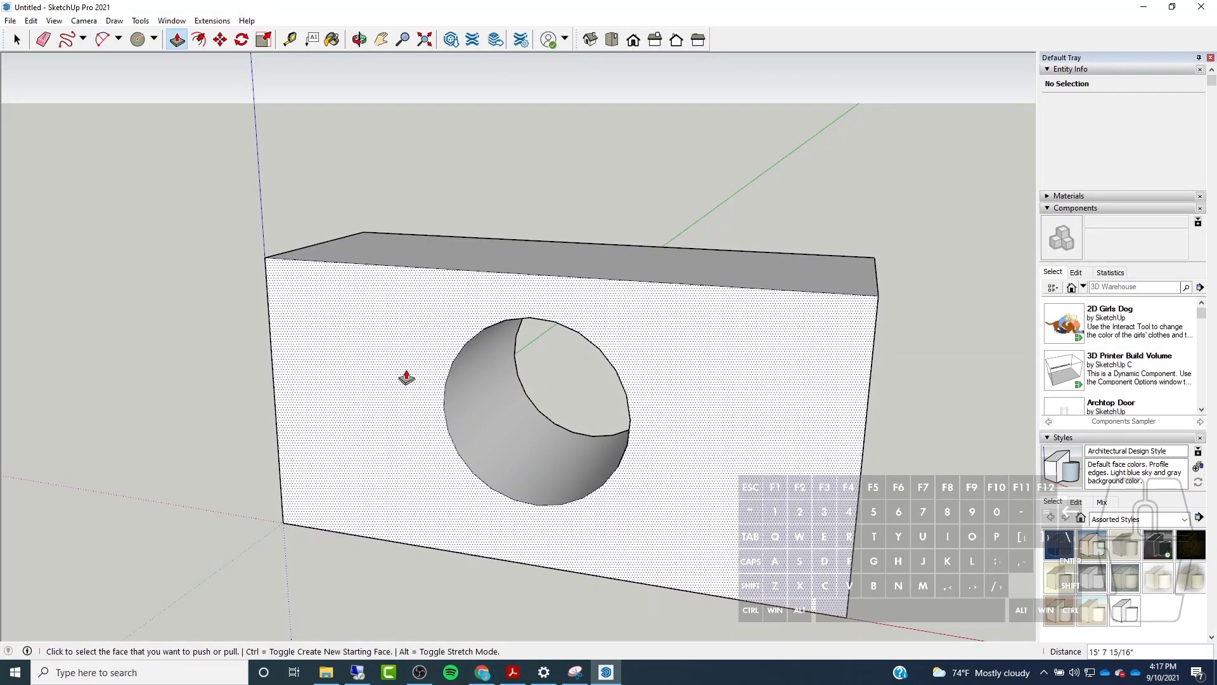
Undo the hole, cylinder, circle and box extrusions back to the flat ground rectangle.
key(ctrl+z)
key(ctrl+z)
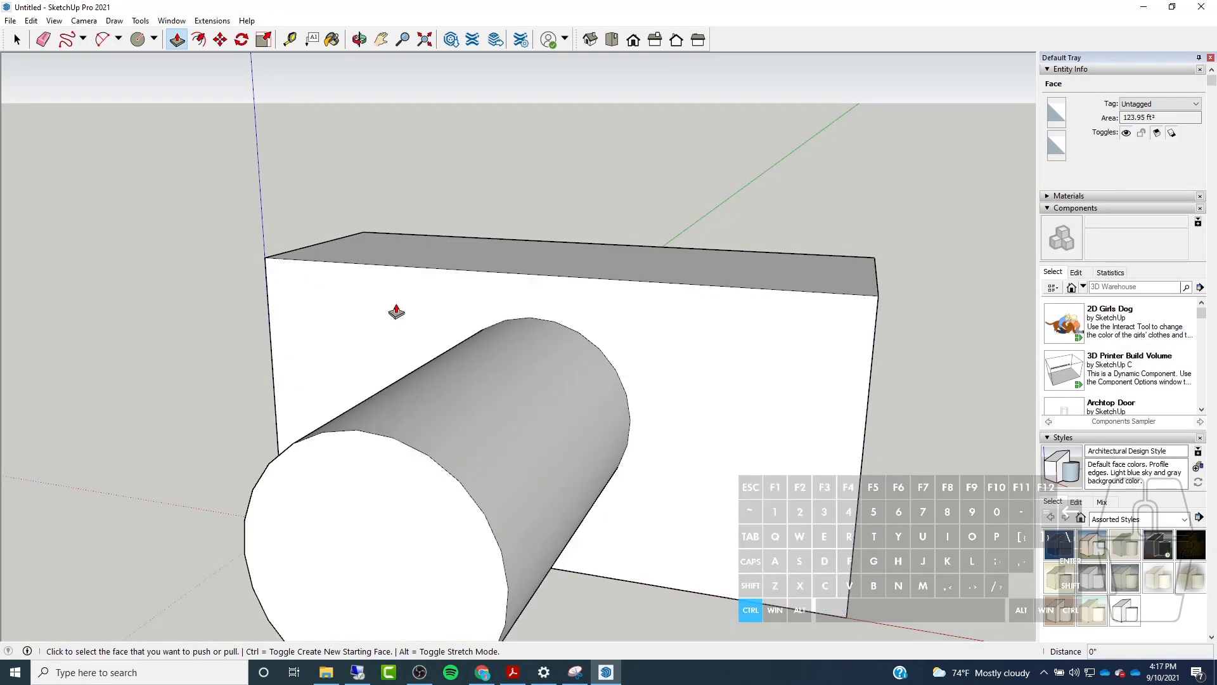
key(ctrl+z)
key(ctrl+z)
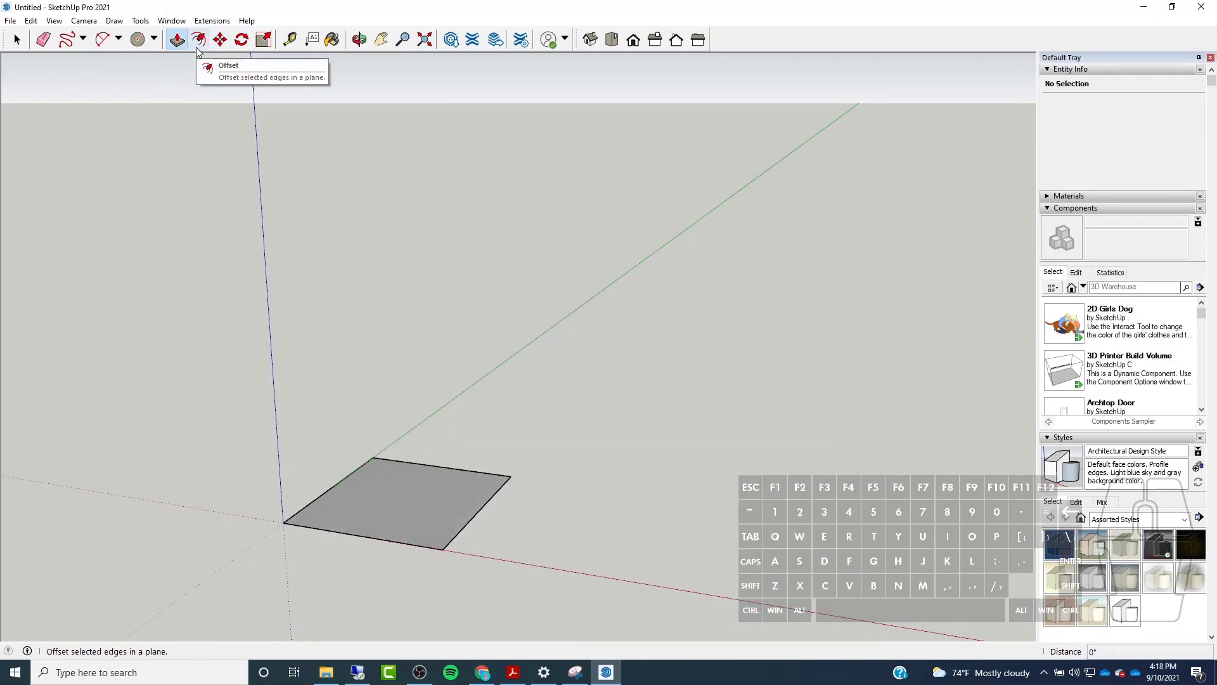
Offset the rectangle's edges 3" inward.
middle_drag(516, 185, 431, 355)
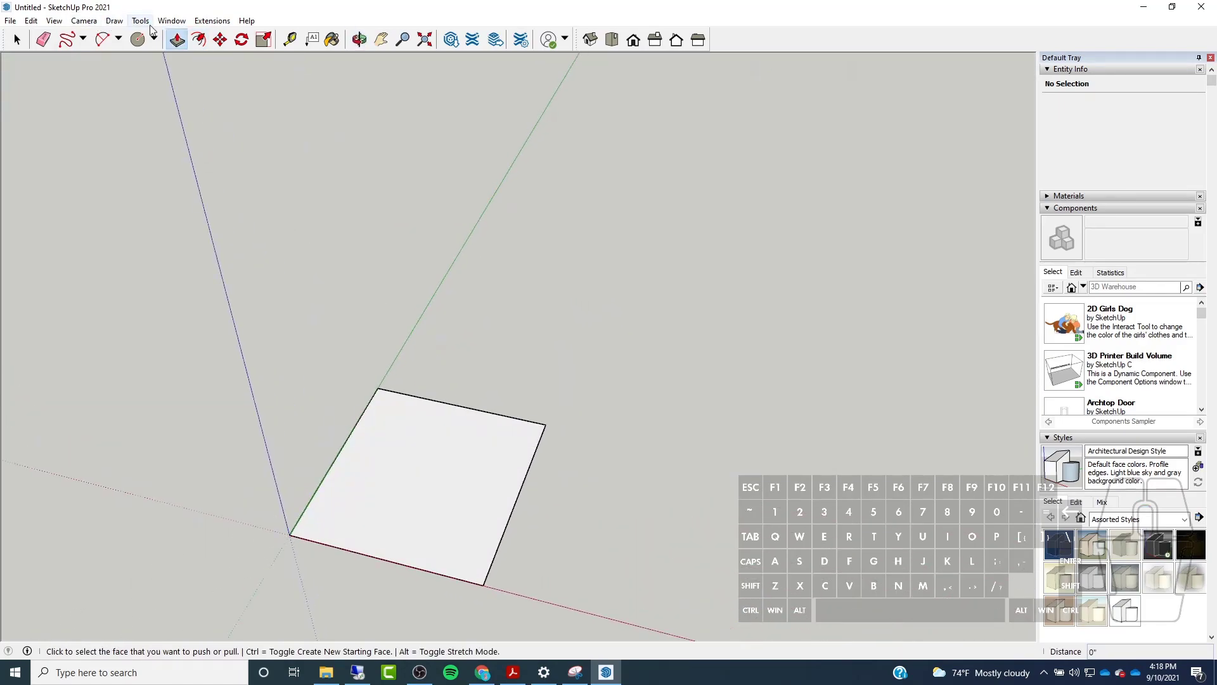
click(199, 40)
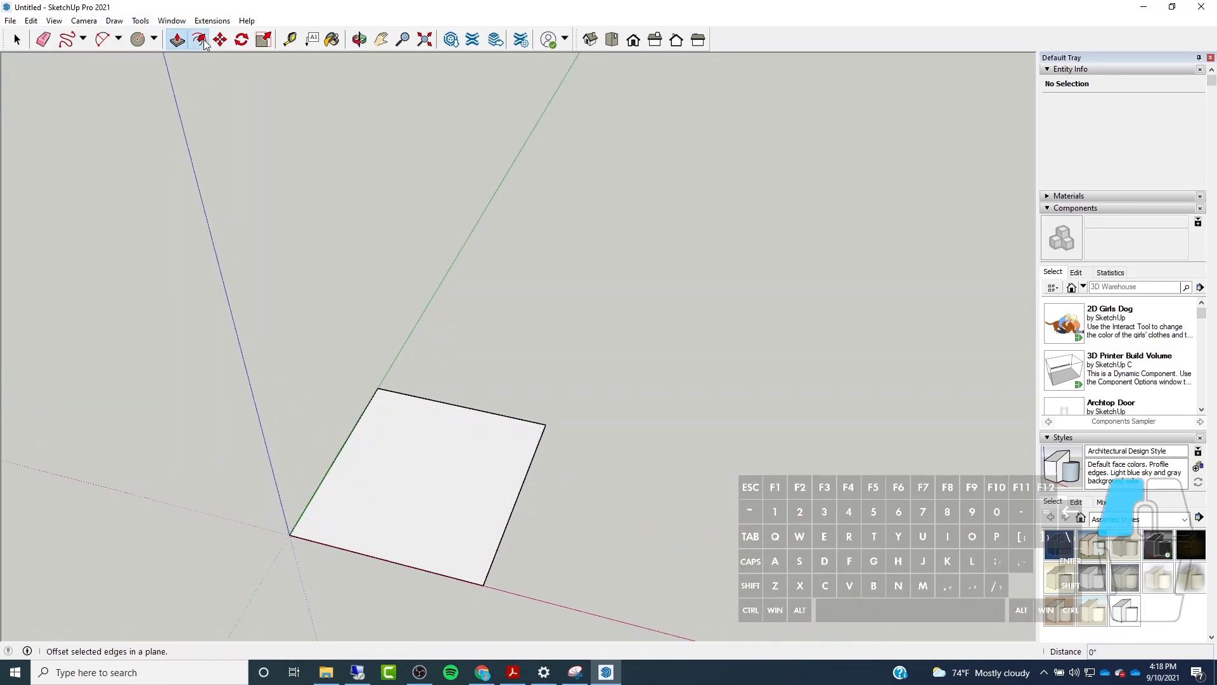
click(493, 431)
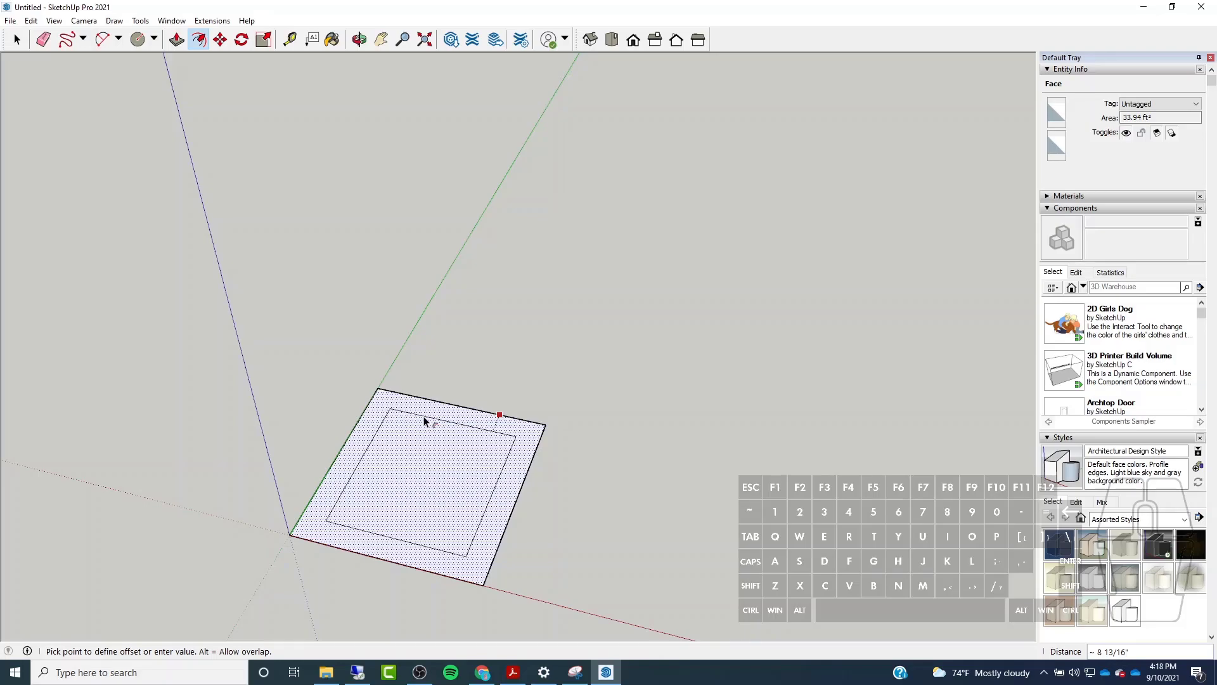
text(3")
key(Return)
scroll(433, 453, up, 3)
scroll(566, 292, down, 2)
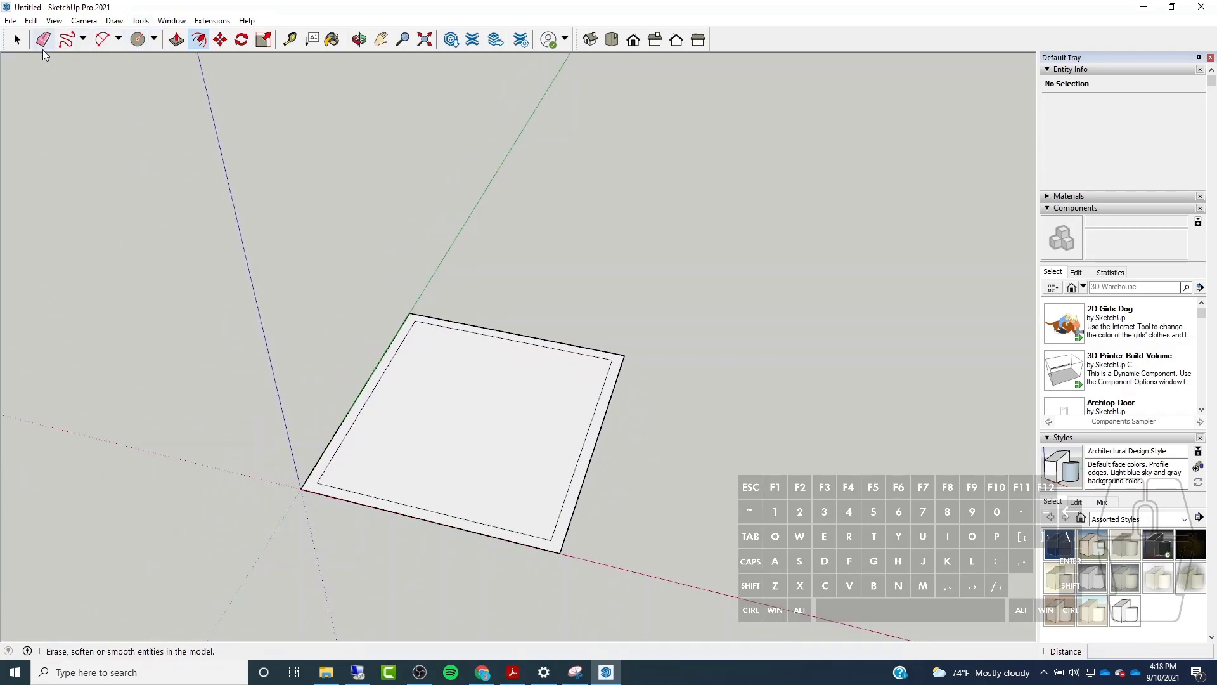
Delete the inner face of the offset rectangle, leaving only the border strip.
click(17, 40)
click(542, 425)
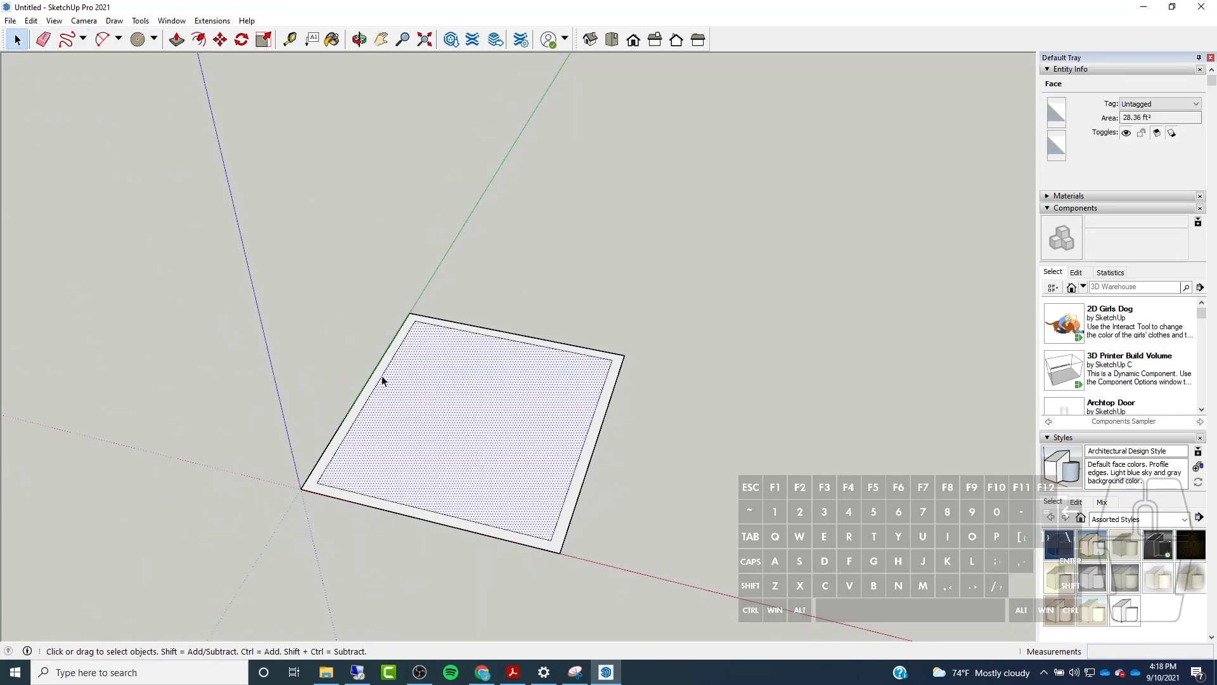
key(Delete)
middle_drag(596, 437, 501, 572)
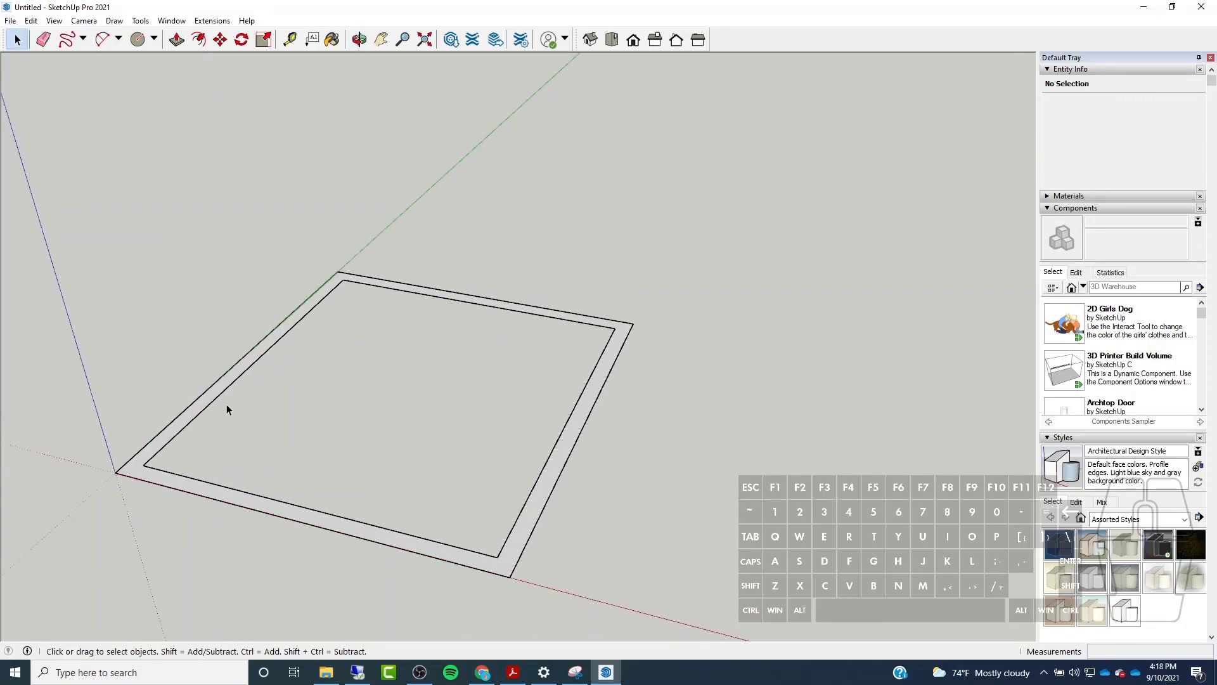
Push/Pull the border strip upward about 4' to form the walls of an open box.
click(177, 40)
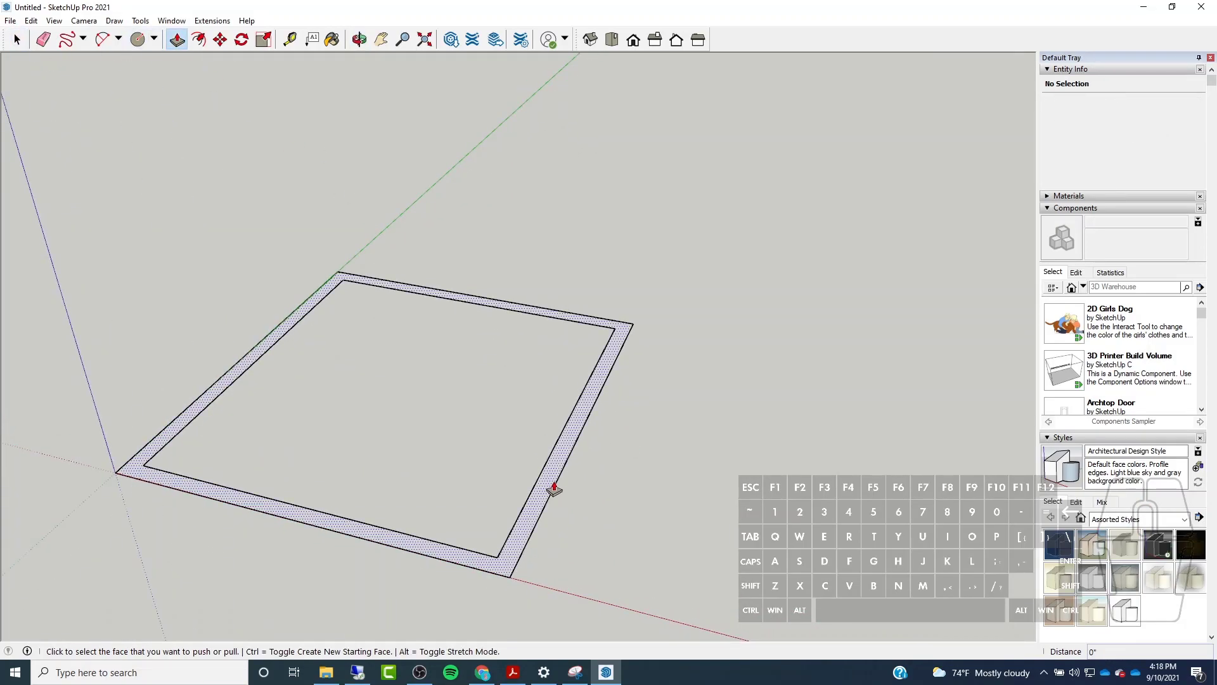
click(556, 490)
click(693, 209)
middle_drag(704, 250, 744, 336)
scroll(744, 337, down, 2)
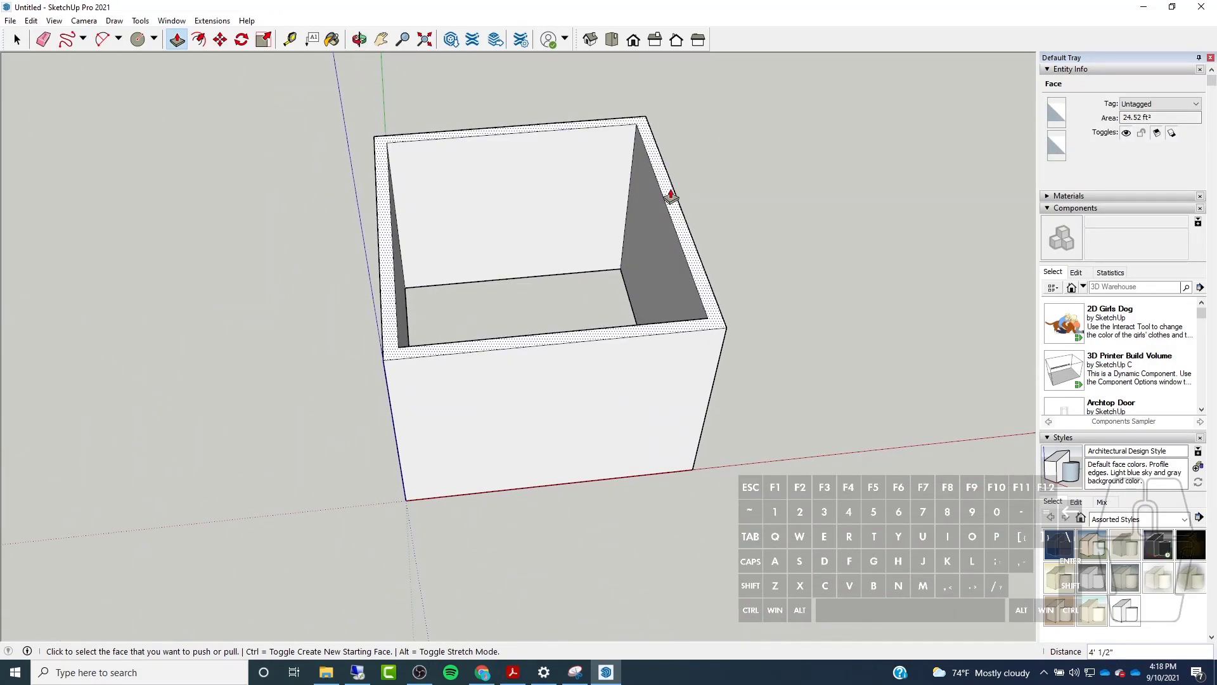
middle_drag(634, 429, 264, 239)
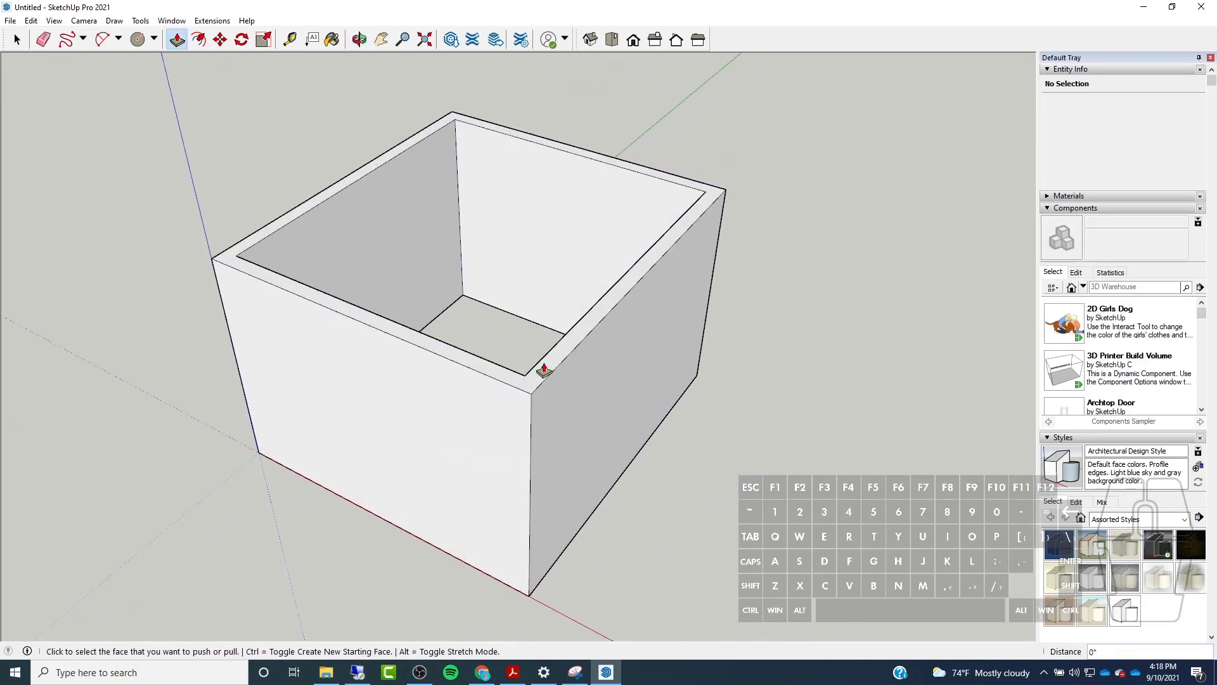
Select all faces and edges of the open box with a selection window, clearing the first selection attempt.
click(18, 40)
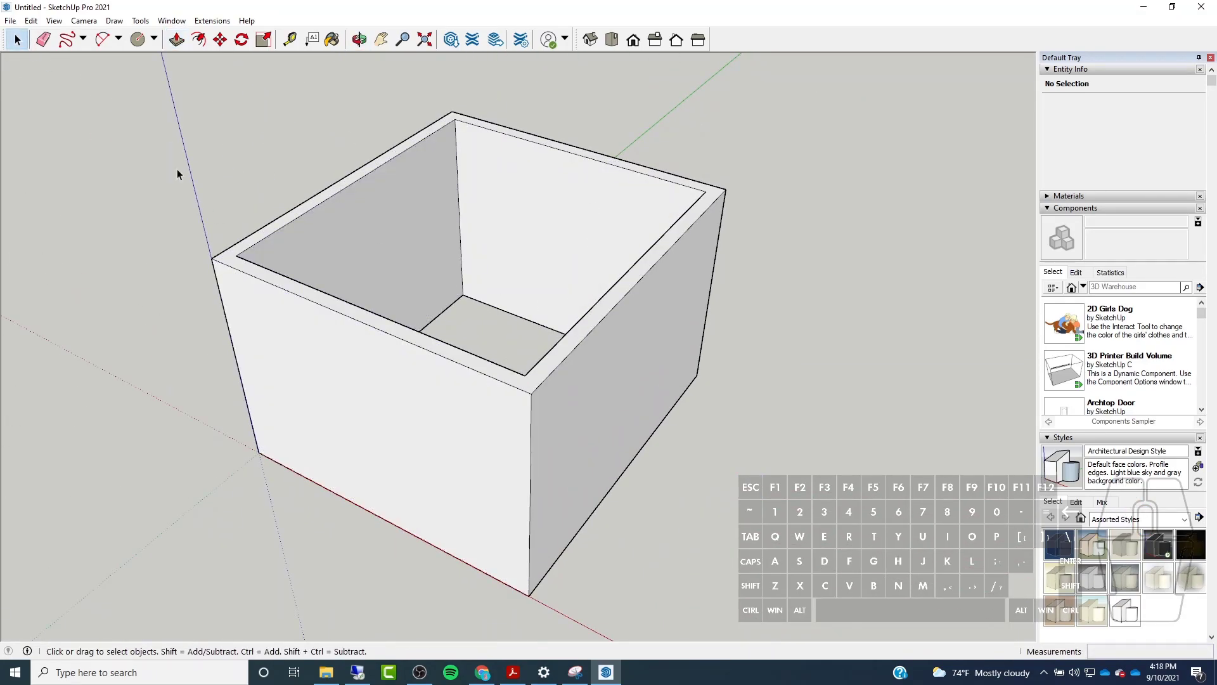
scroll(424, 336, down, 4)
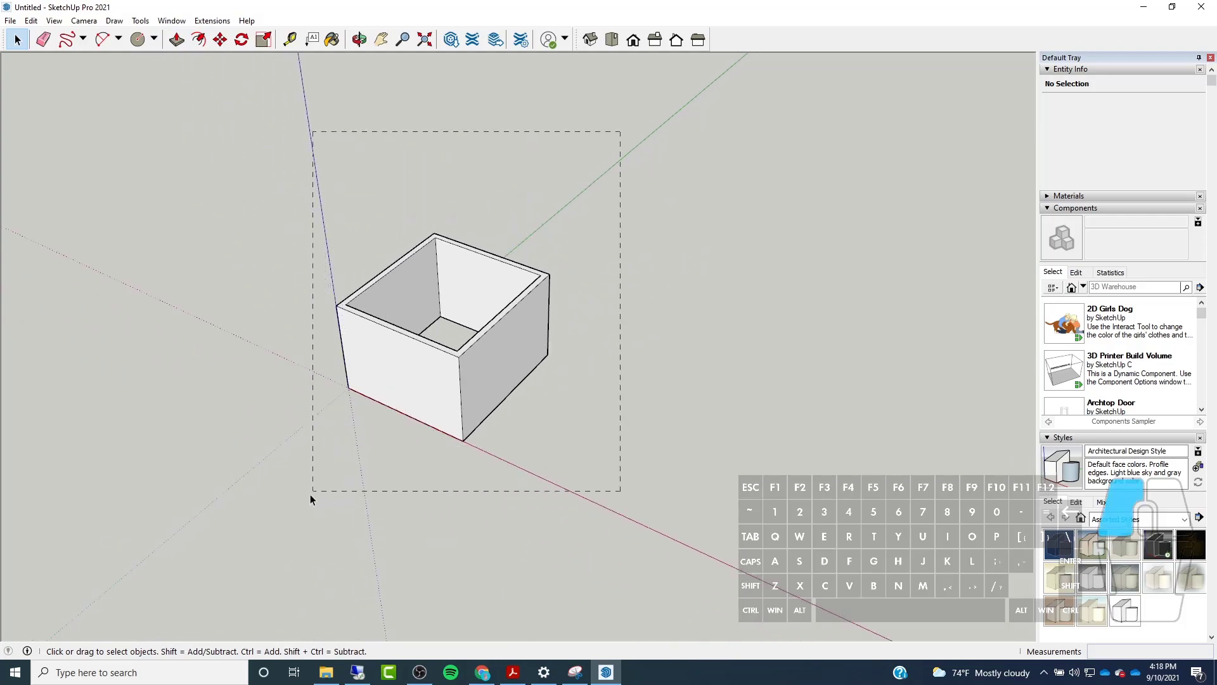
drag(317, 487, 316, 489)
click(595, 311)
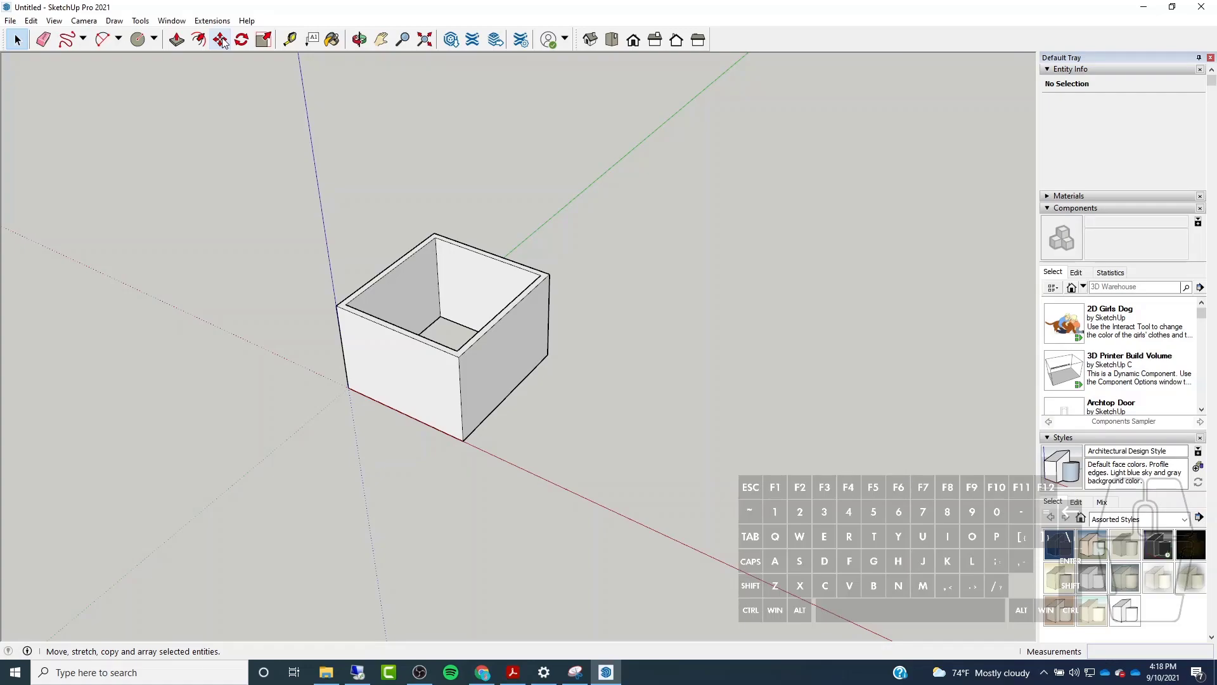
drag(250, 183, 562, 493)
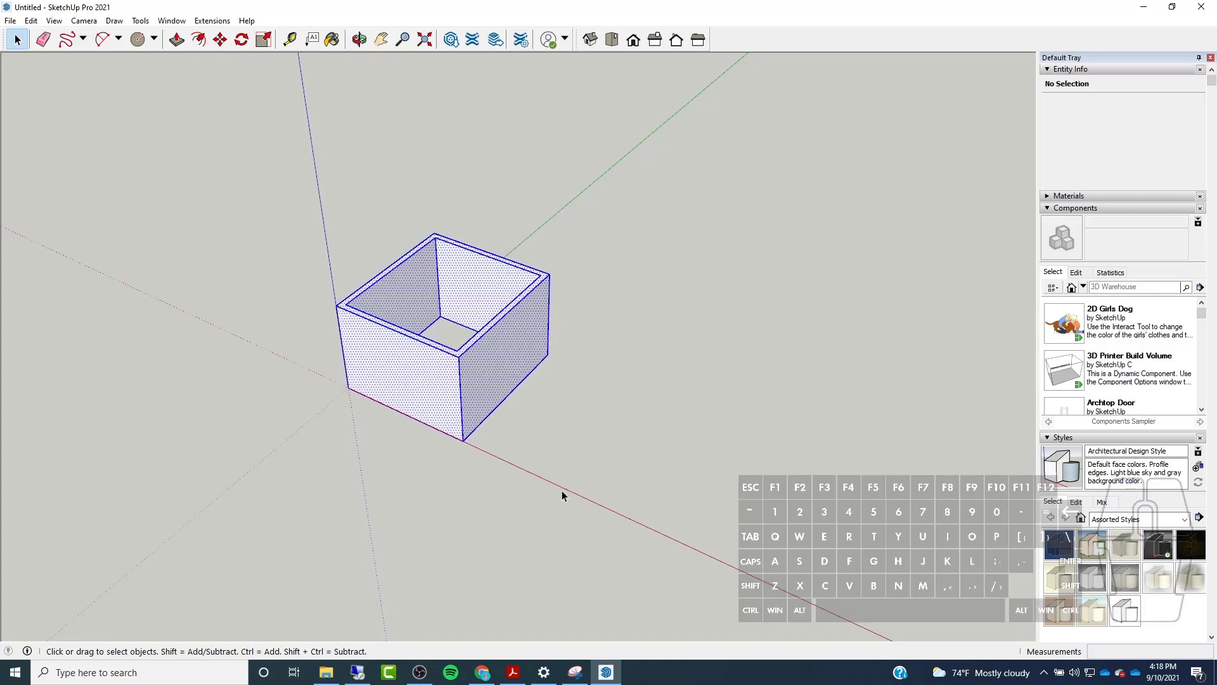
Move the selected box about 13' away by its bottom corner and undo the move.
click(218, 40)
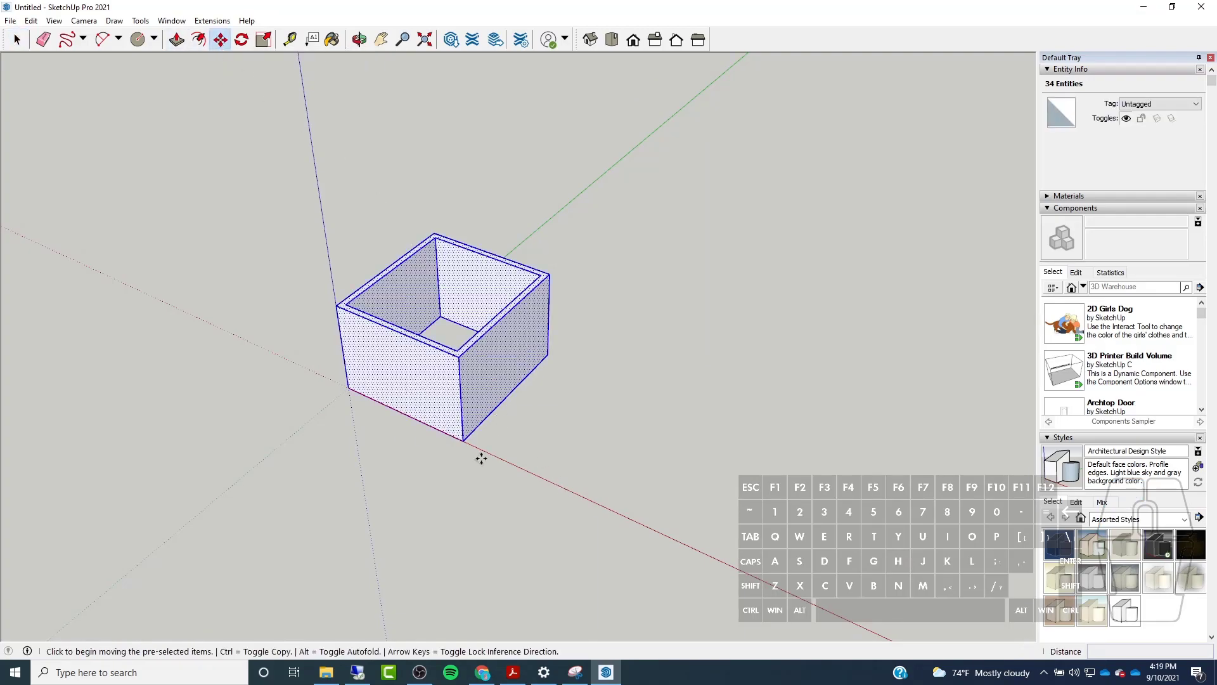
click(465, 440)
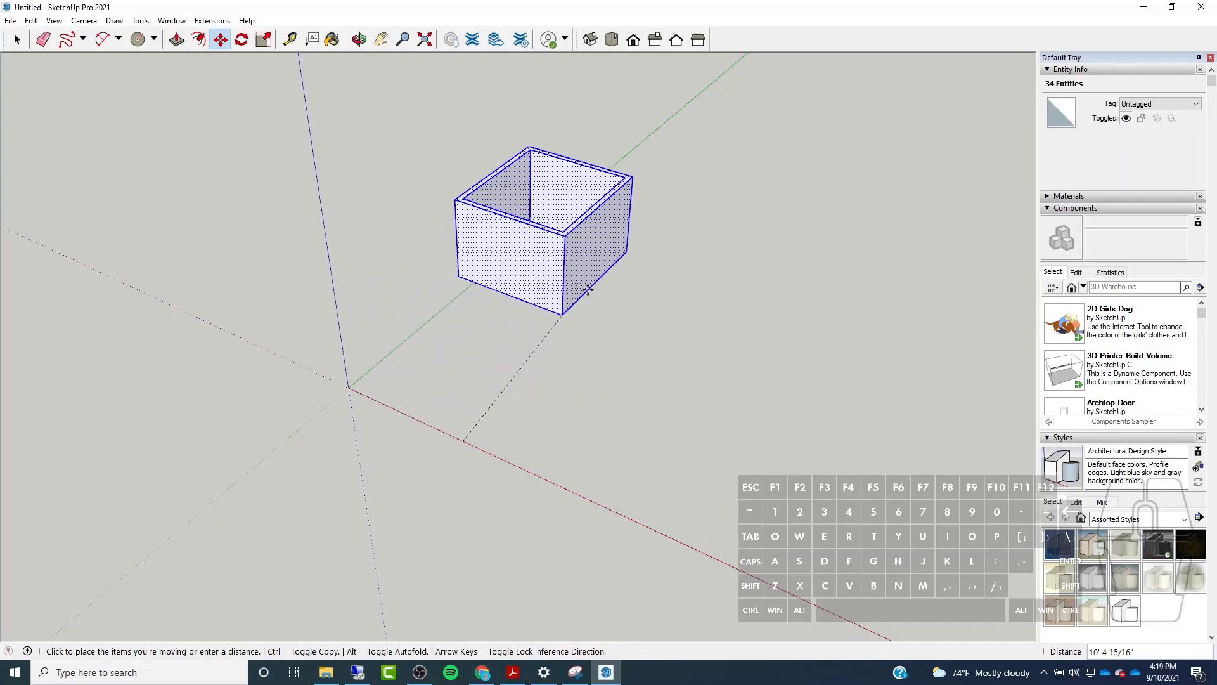
click(626, 276)
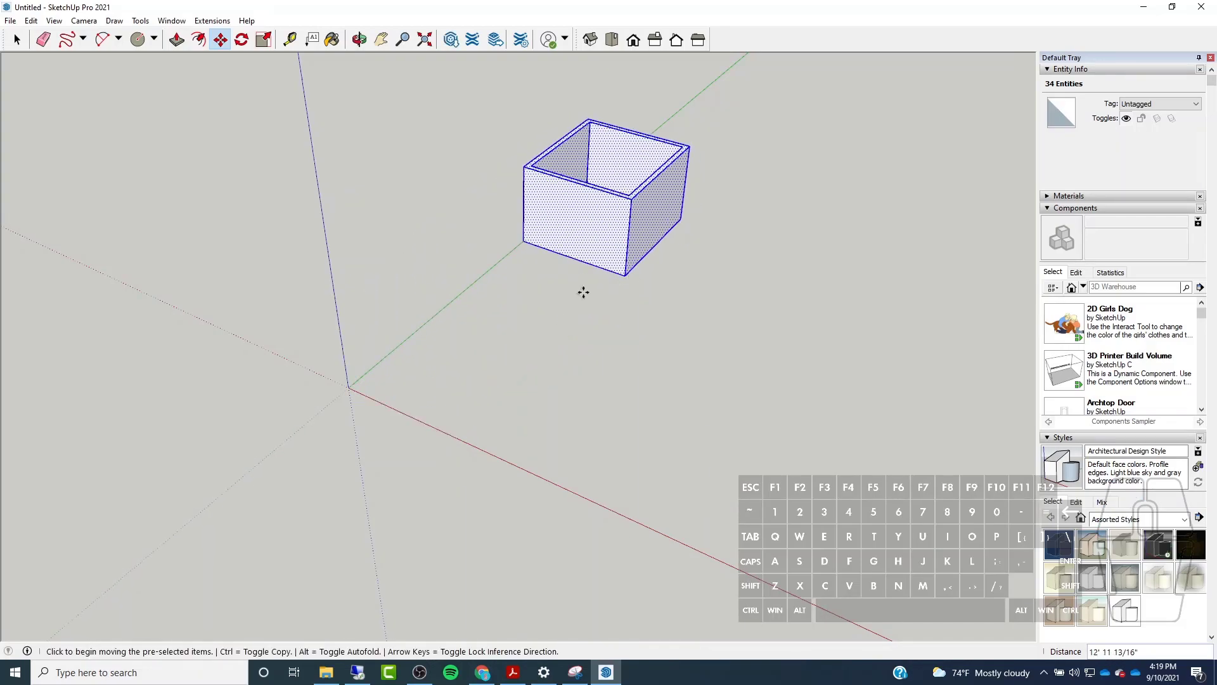
key(ctrl+z)
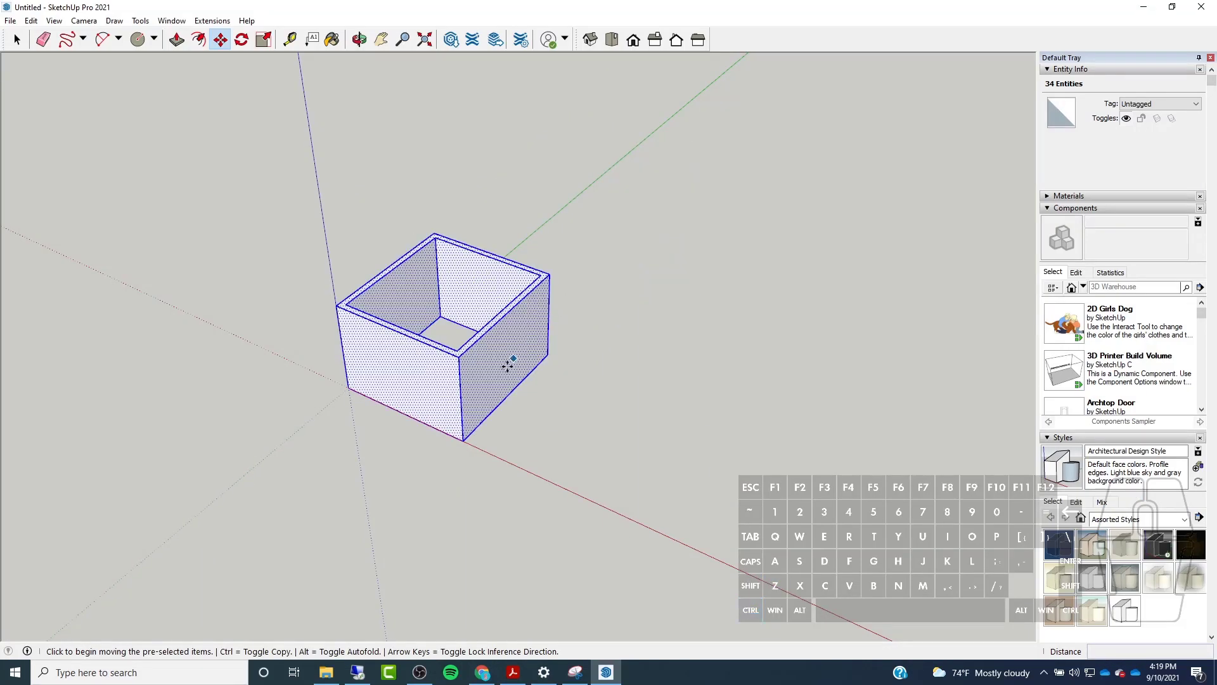
Try to copy the box by its bottom corner, and undo back to the flat border strip.
key(ctrl)
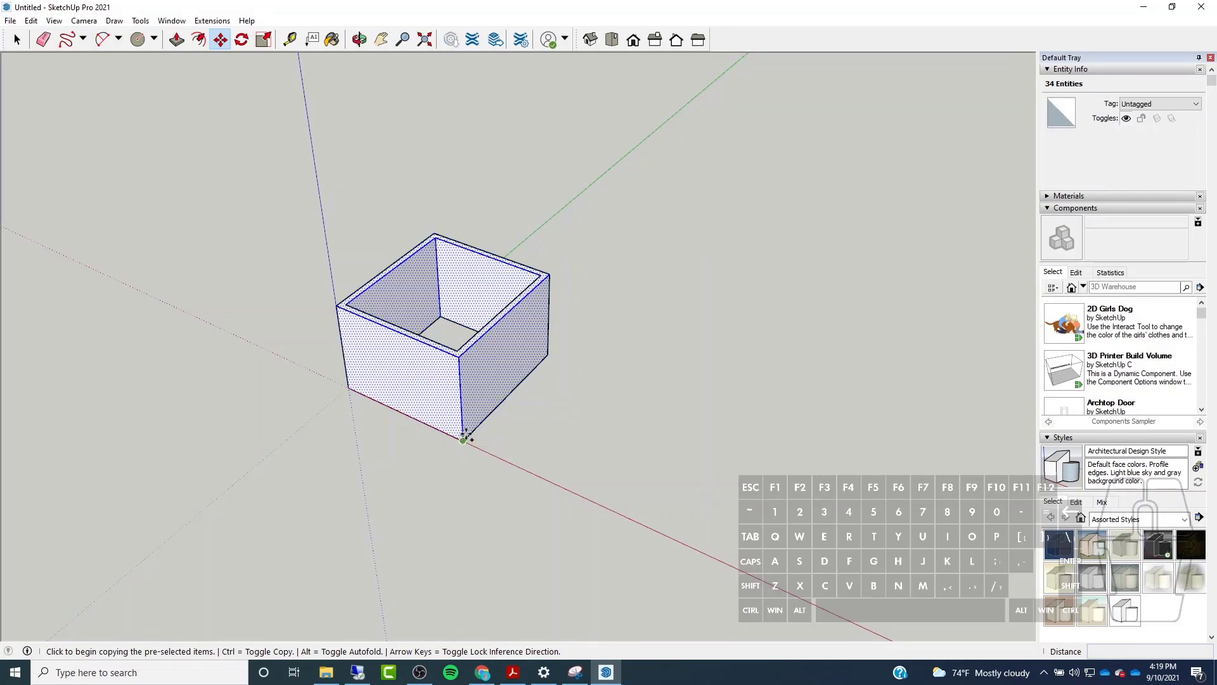
click(463, 439)
click(599, 297)
middle_drag(704, 342, 543, 372)
key(Delete)
click(442, 409)
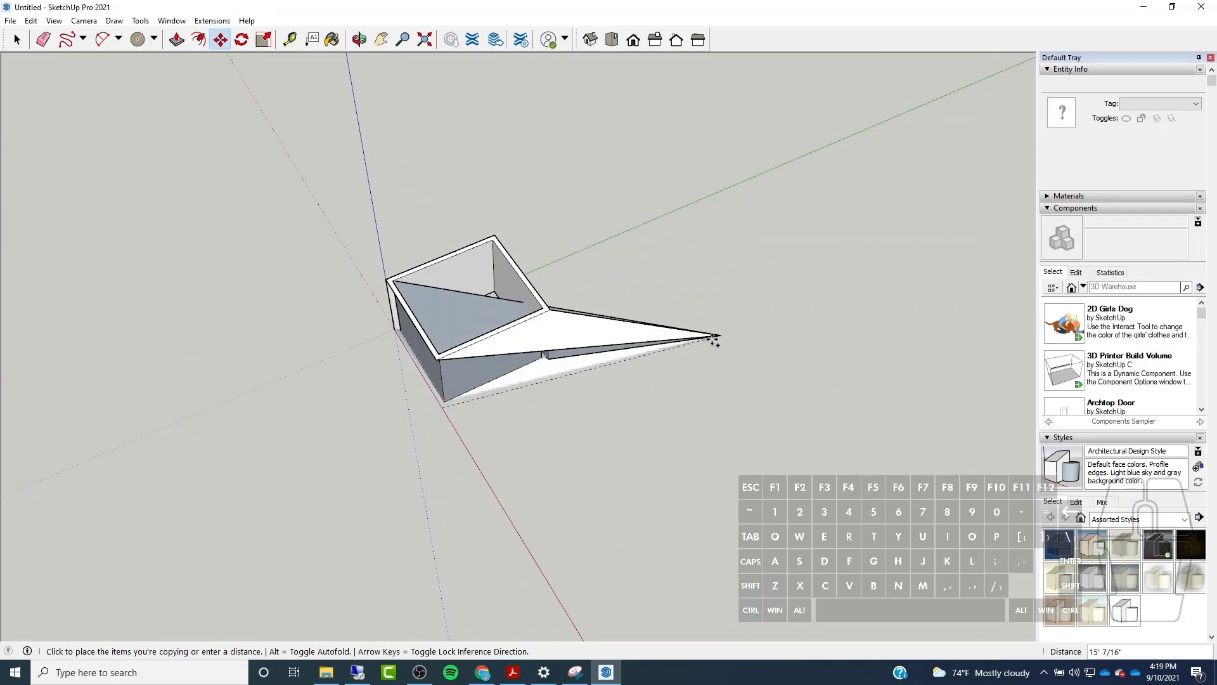
click(650, 335)
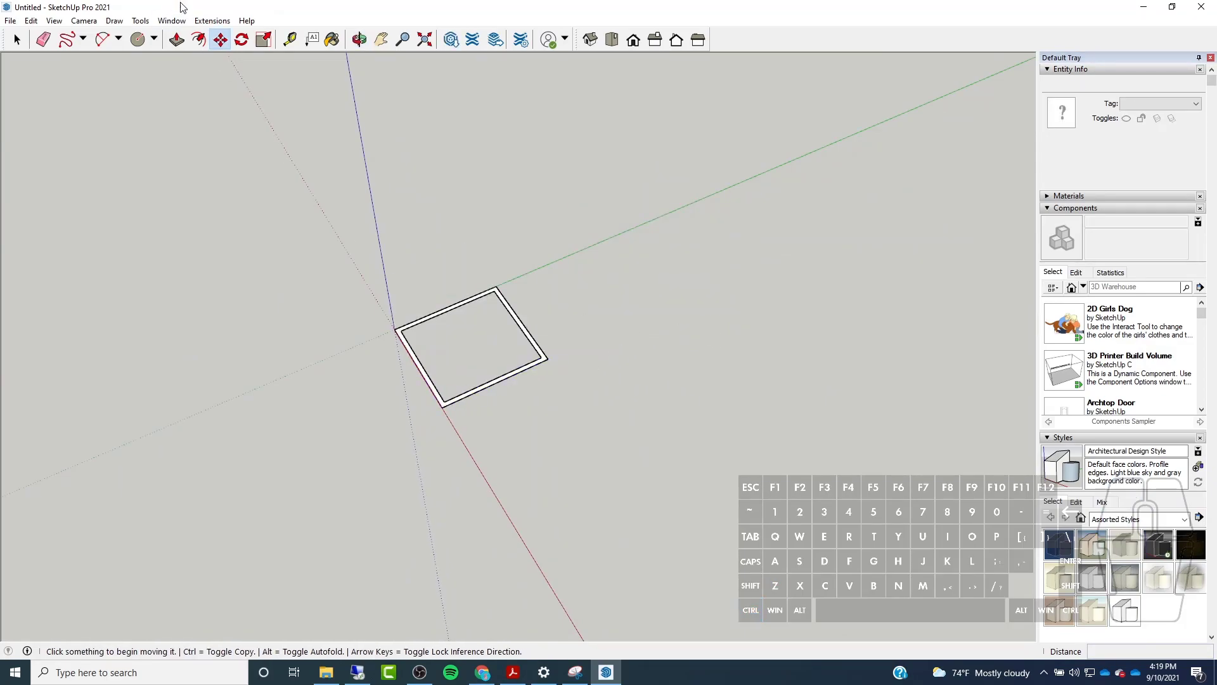
Push/Pull the flat border strip upward about 4' to rebuild the walls of the open box.
click(177, 39)
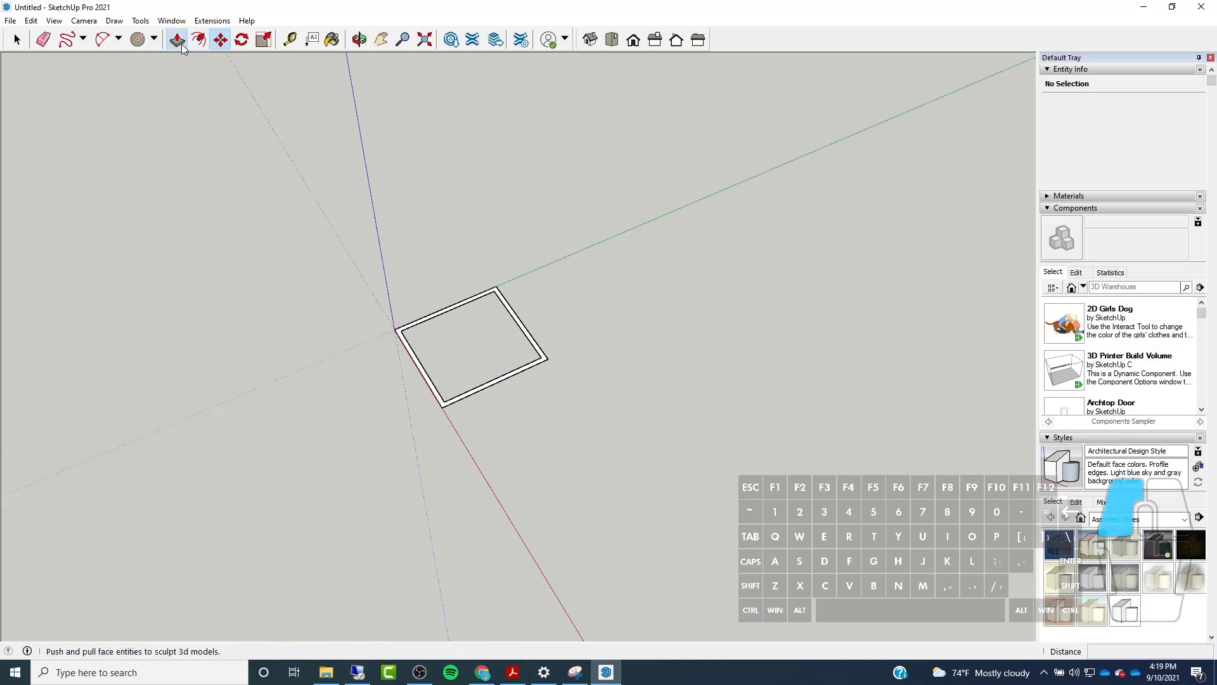
click(503, 377)
click(507, 330)
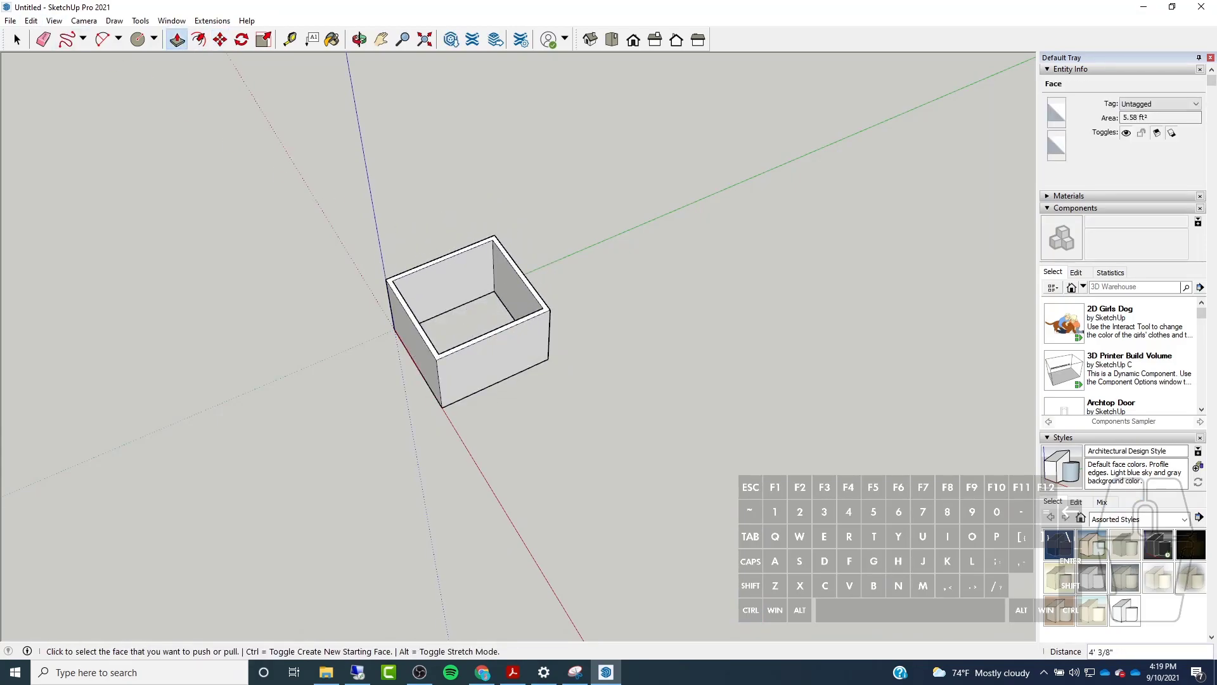
Select the whole open box and place a copy of it about 10' away along the green axis.
key(space)
drag(258, 170, 663, 492)
click(220, 39)
key(ctrl)
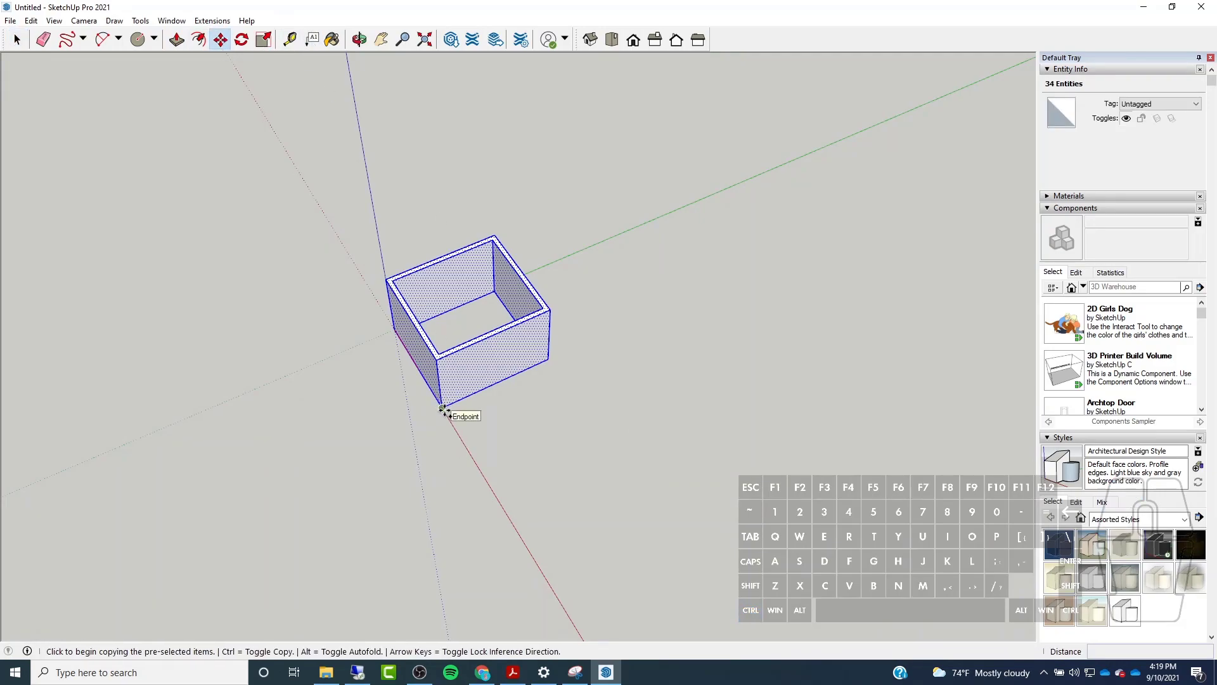
click(444, 407)
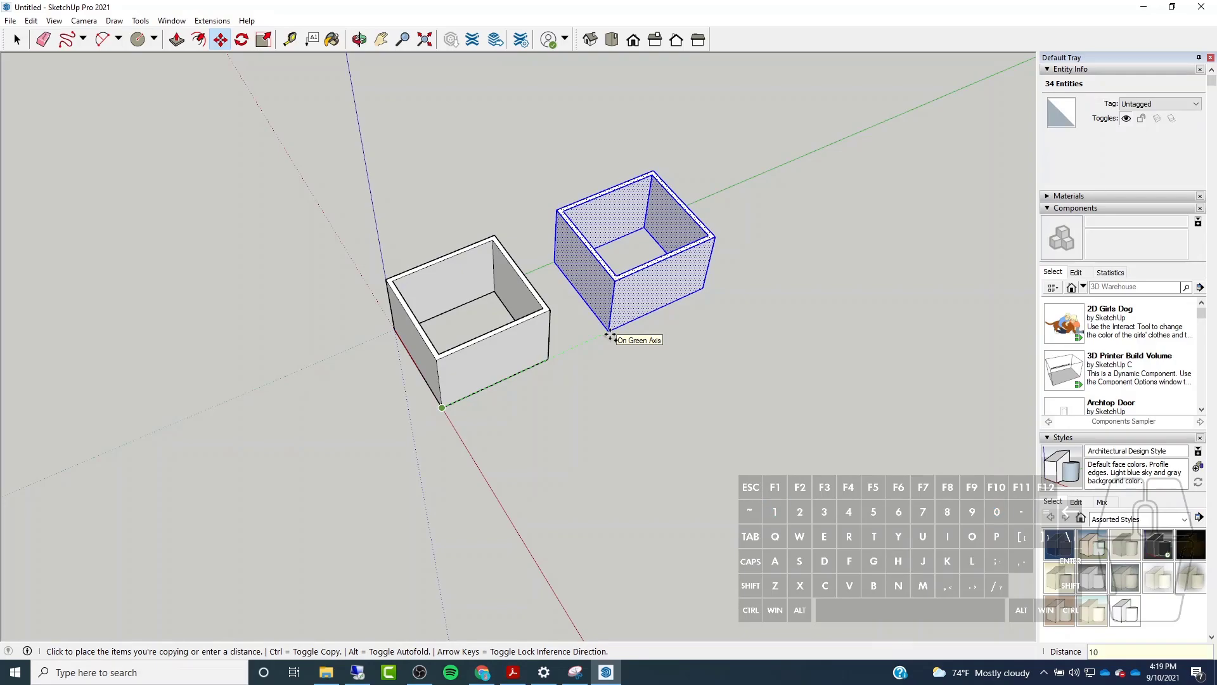
click(610, 336)
Select the copied box and rotate it about 49° on the ground plane around a point near its middle.
middle_drag(612, 338, 576, 291)
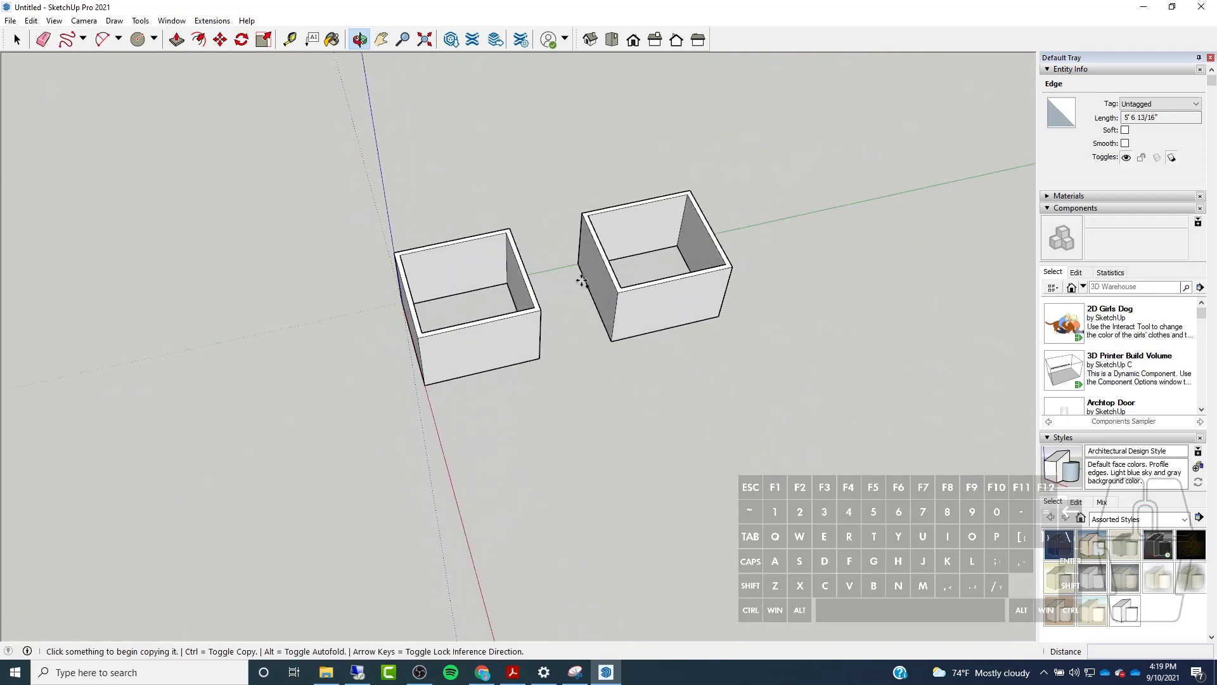
scroll(596, 279, up, 4)
scroll(675, 359, down, 3)
middle_drag(715, 399, 968, 604)
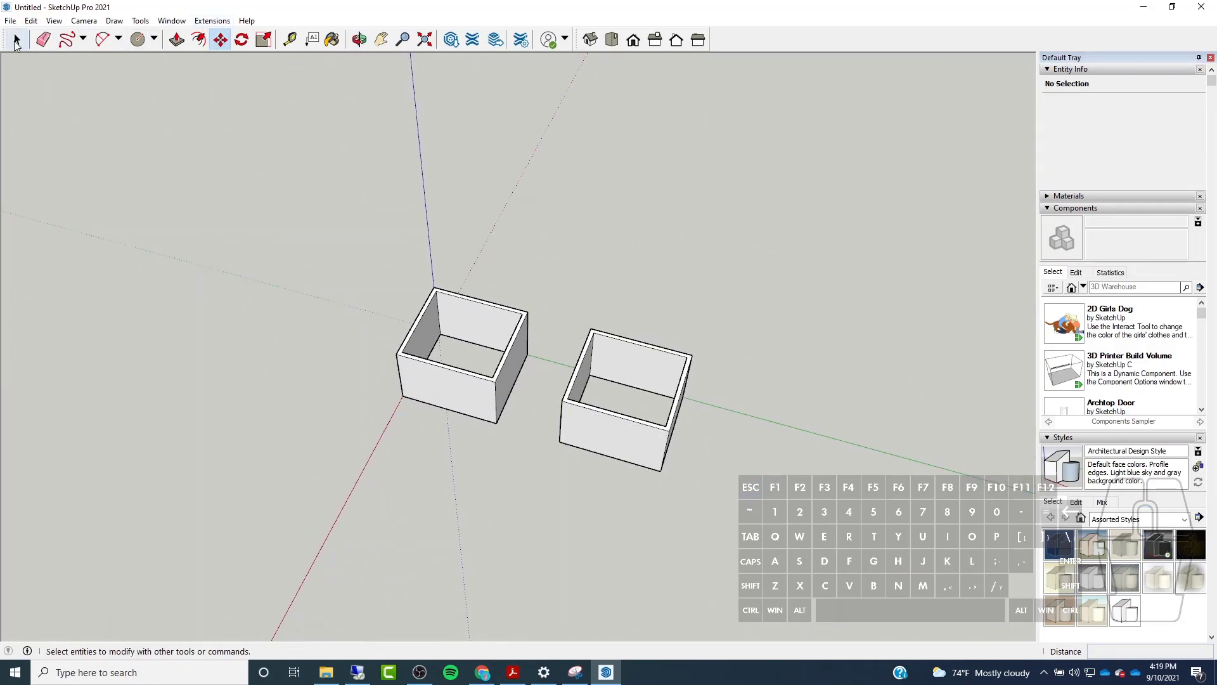
click(242, 39)
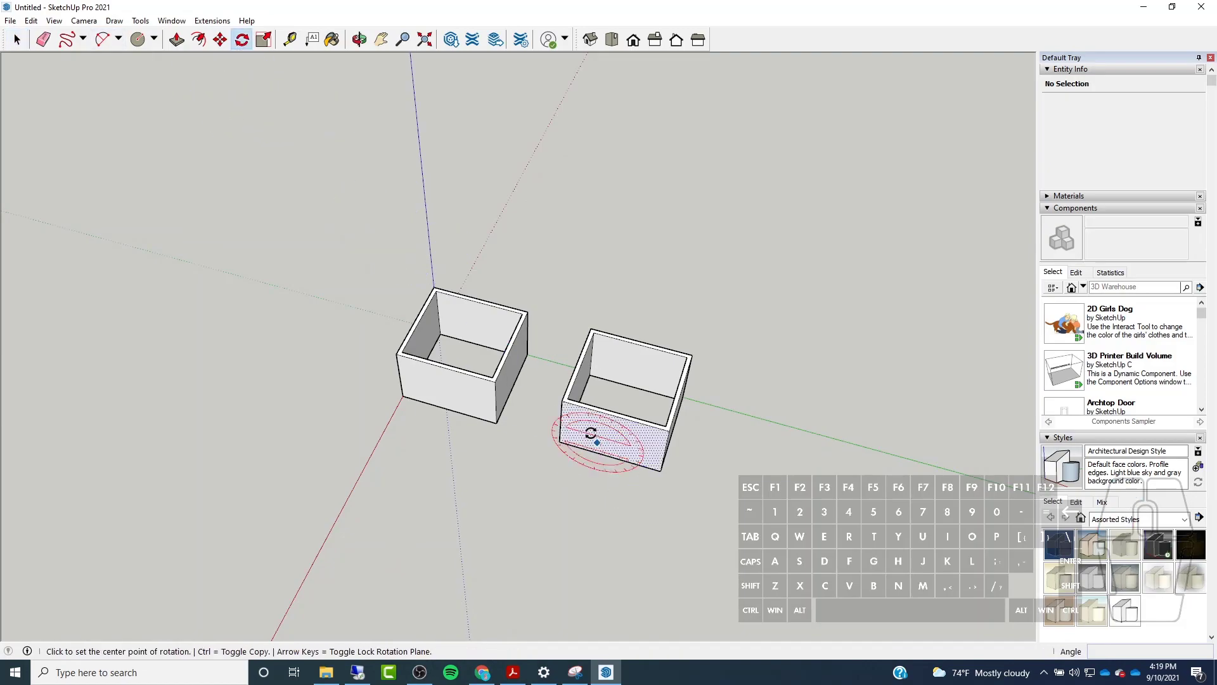
key(space)
middle_drag(592, 340, 619, 274)
scroll(666, 380, up, 2)
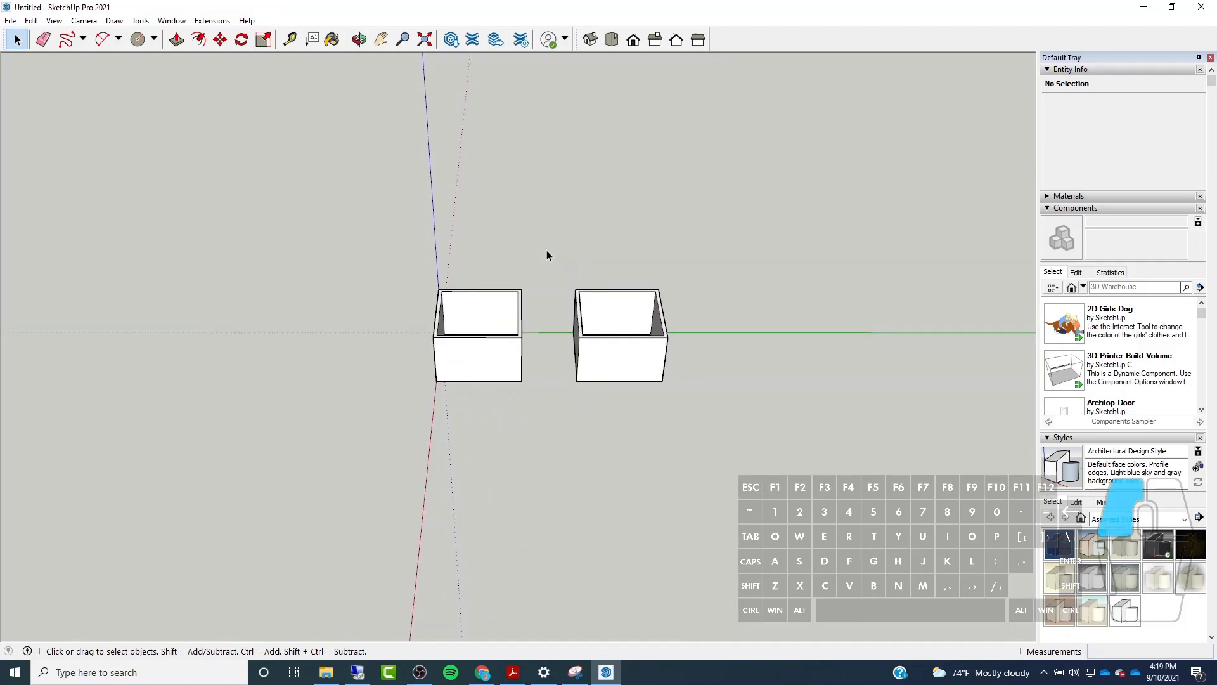
scroll(741, 450, up, 1)
drag(541, 240, 742, 458)
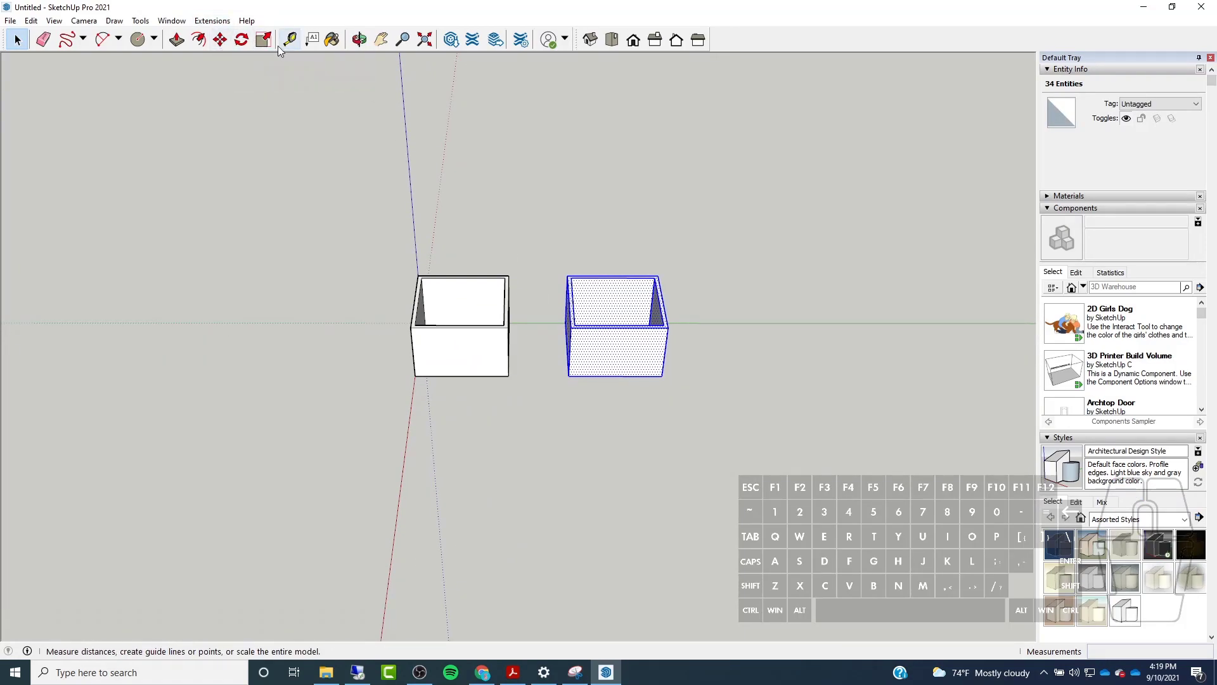
click(241, 40)
middle_drag(482, 355, 603, 345)
click(617, 345)
click(710, 351)
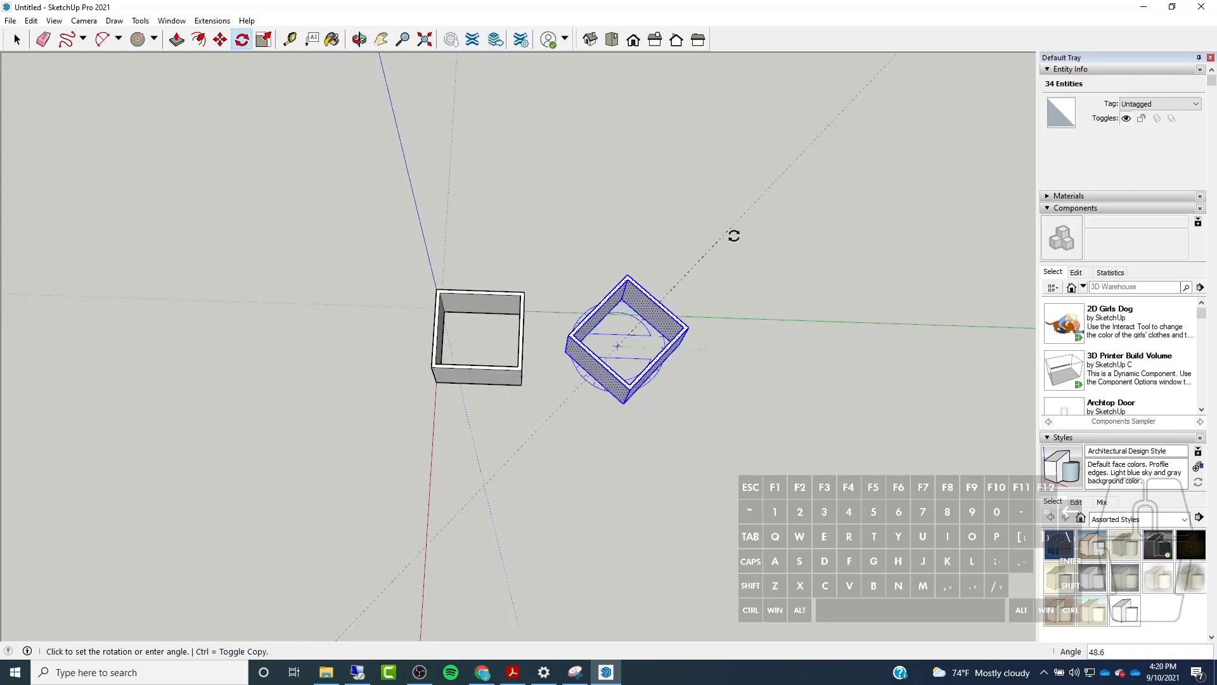
click(758, 217)
Select the rotated box and enlarge it uniformly from an upper corner of its bounding box with the Scale tool.
mouse_move(782, 375)
middle_down()
mouse_move(462, 285)
mouse_move(725, 299)
mouse_move(366, 154)
middle_up()
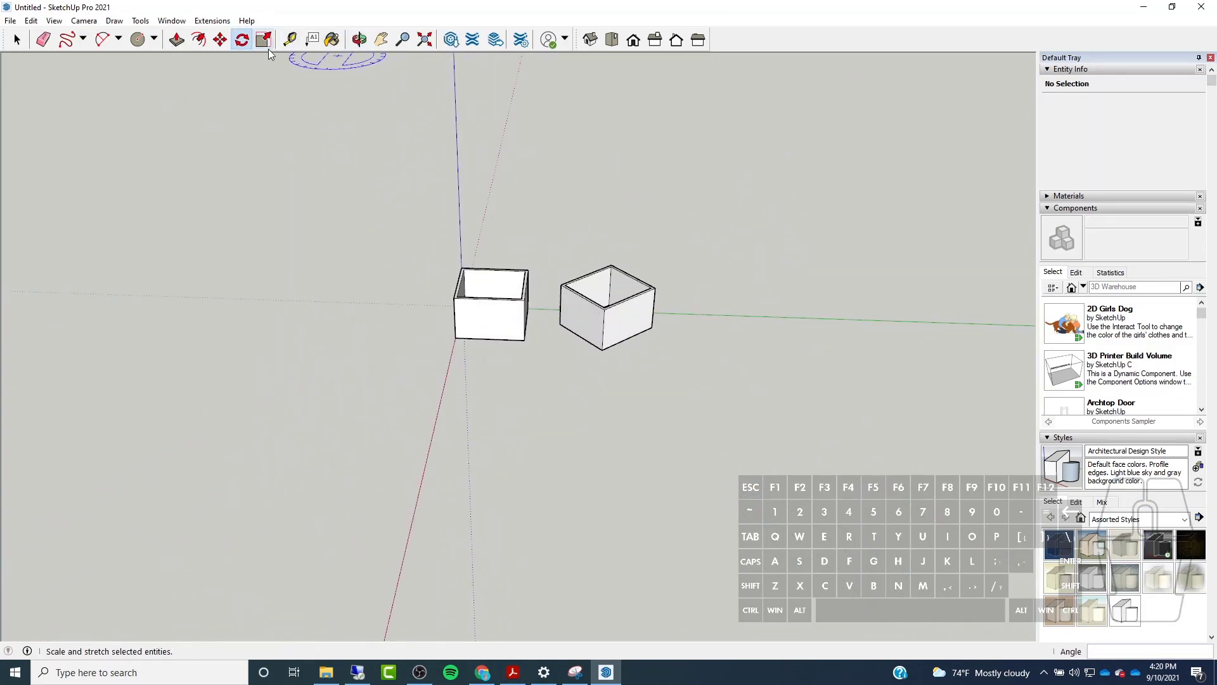
click(17, 40)
drag(542, 246, 722, 418)
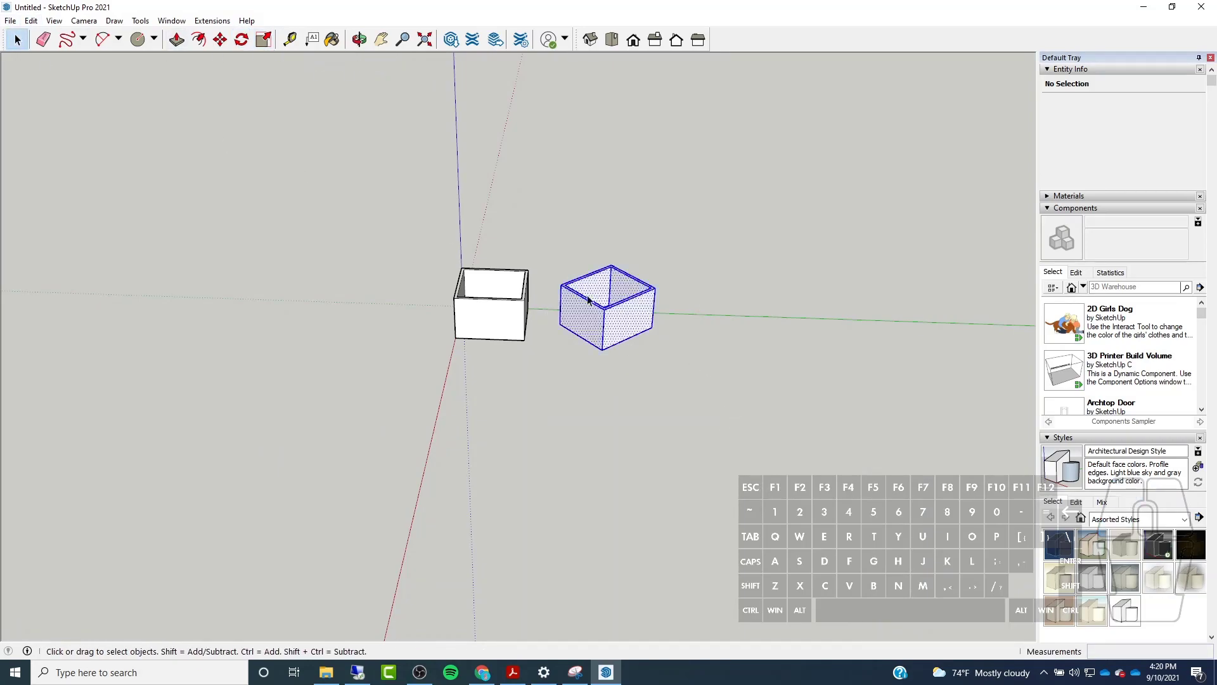
click(264, 39)
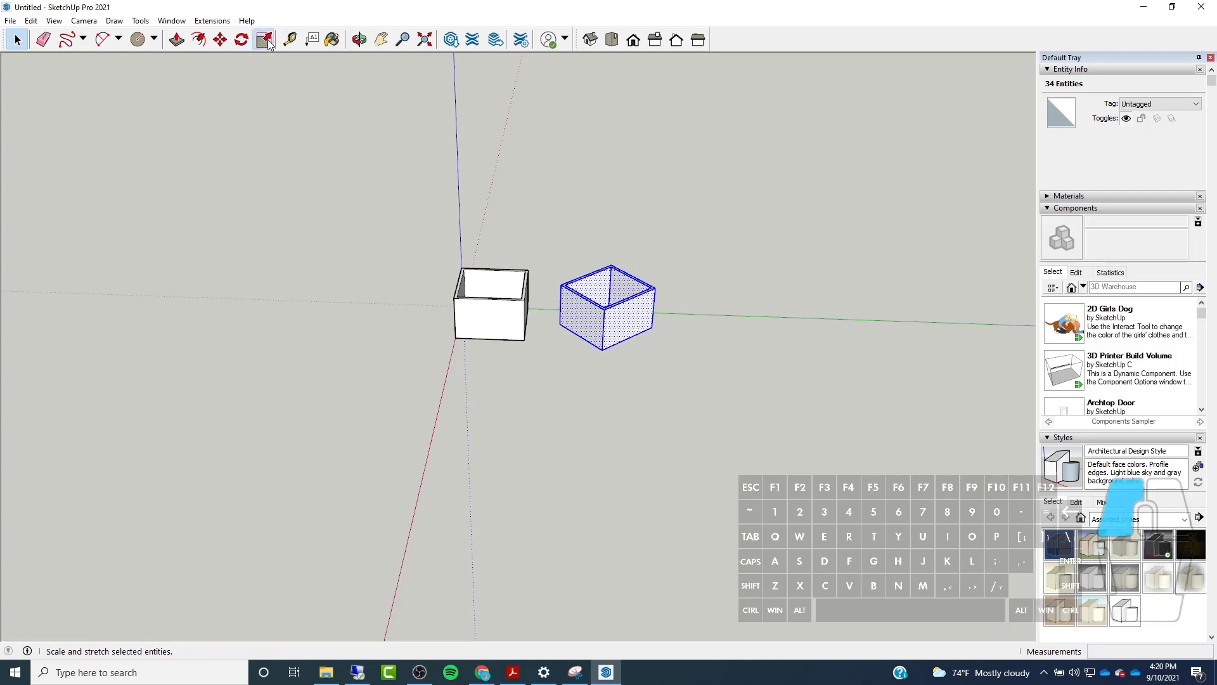
scroll(618, 301, up, 5)
middle_drag(620, 299, 435, 255)
scroll(443, 257, down, 3)
scroll(496, 307, up, 3)
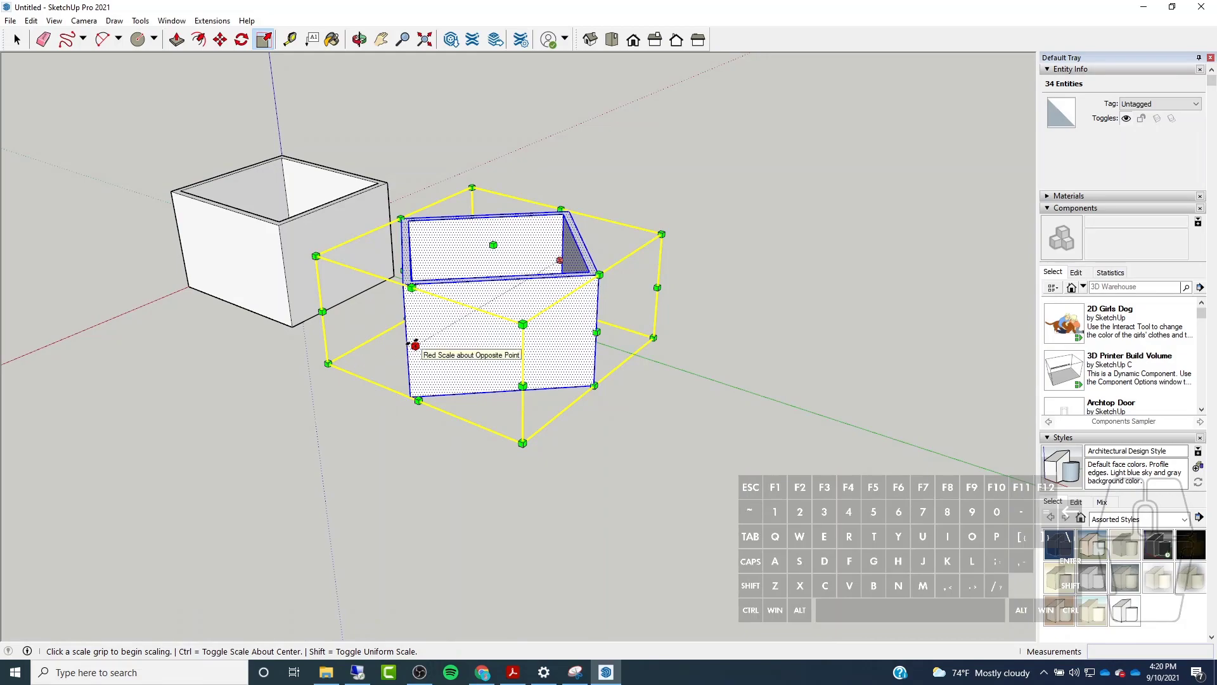
click(414, 344)
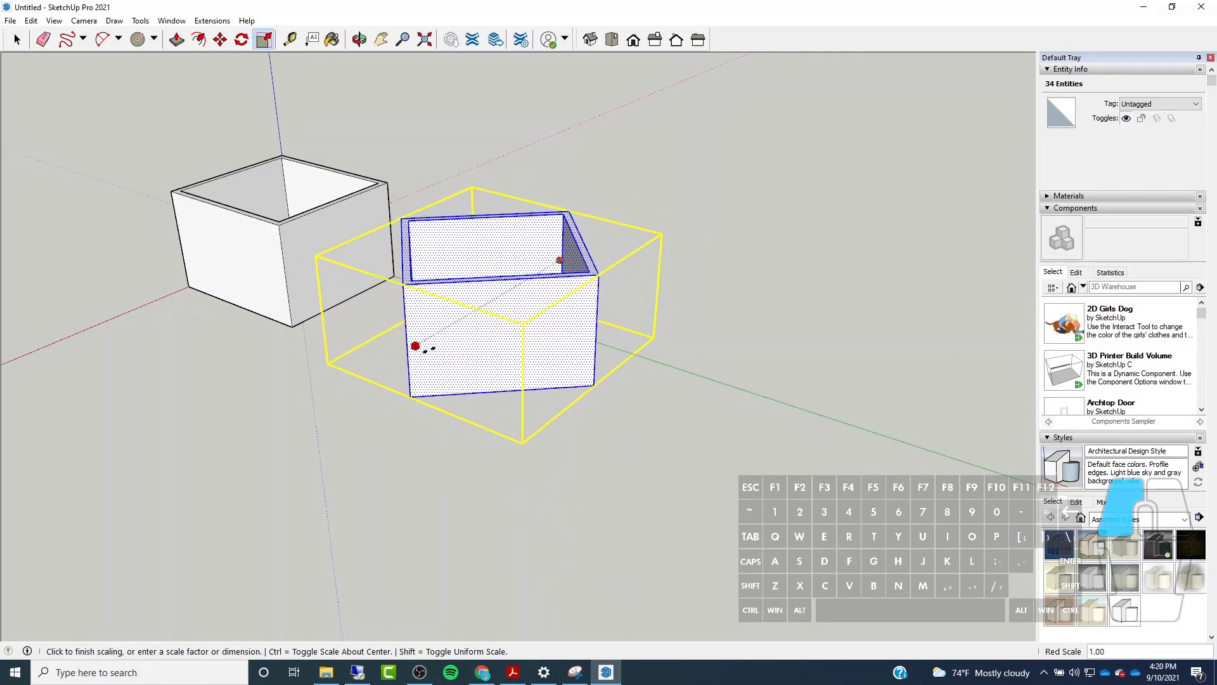
click(426, 352)
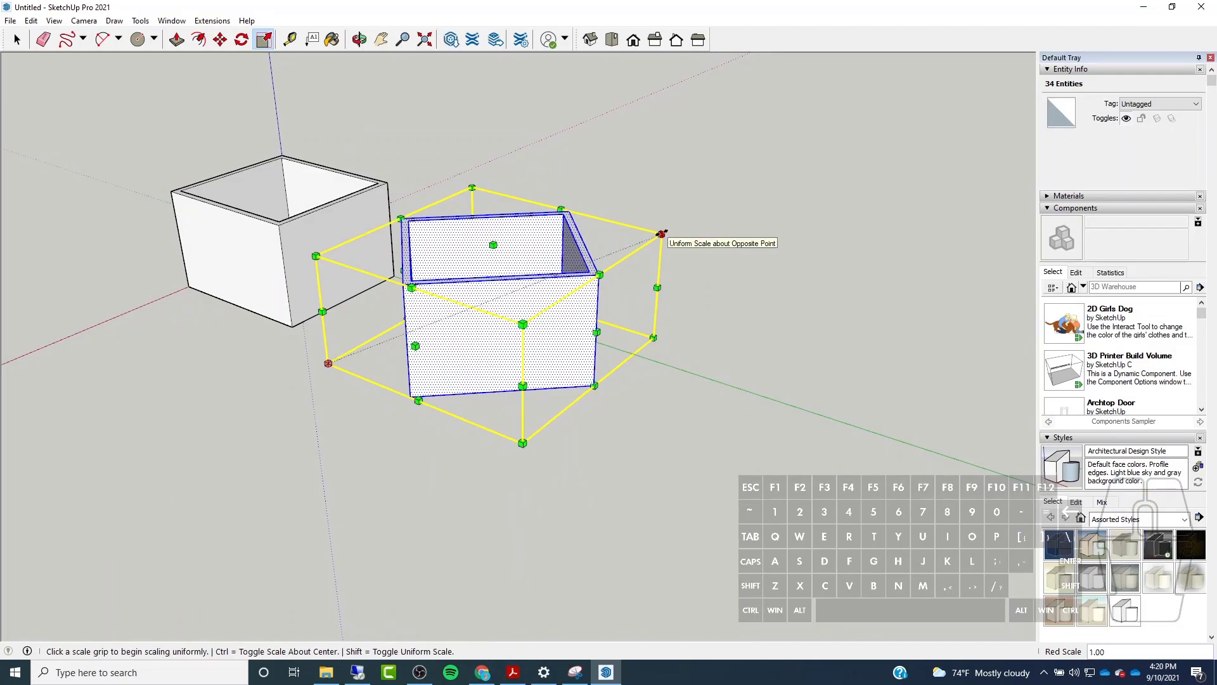
click(661, 234)
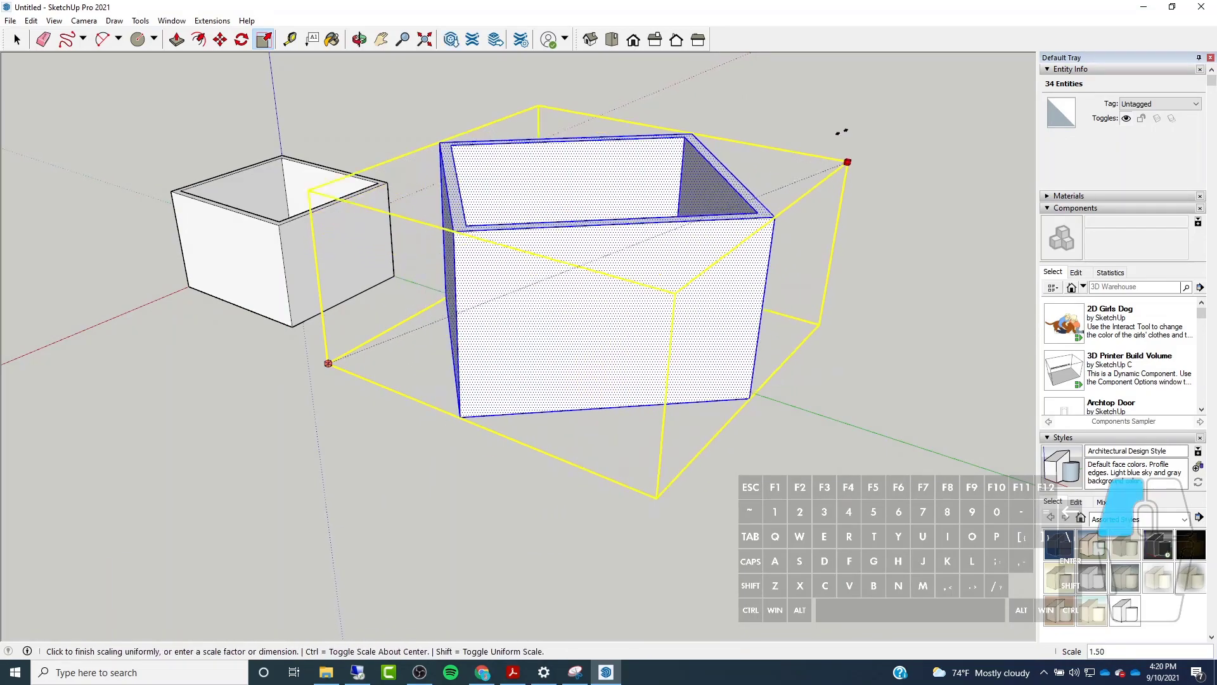
click(711, 214)
Stretch the rotated box taller using its upper scale grips and clear the selection.
middle_drag(595, 369, 325, 428)
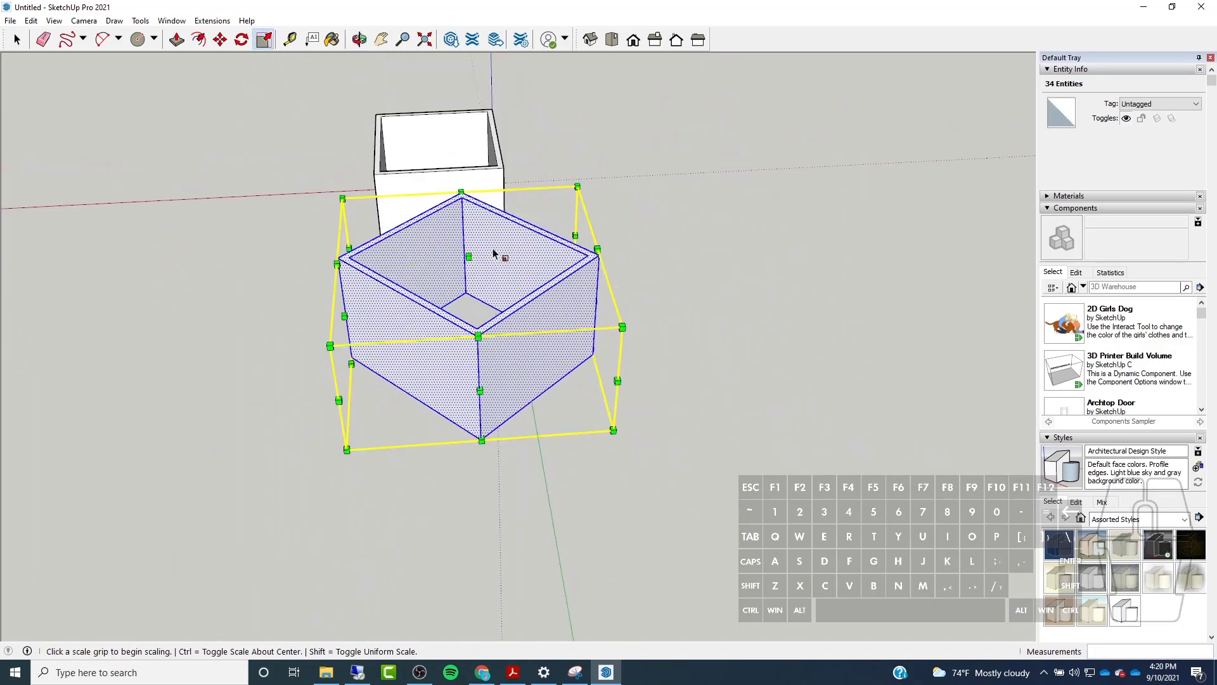
click(469, 256)
middle_drag(503, 206, 641, 216)
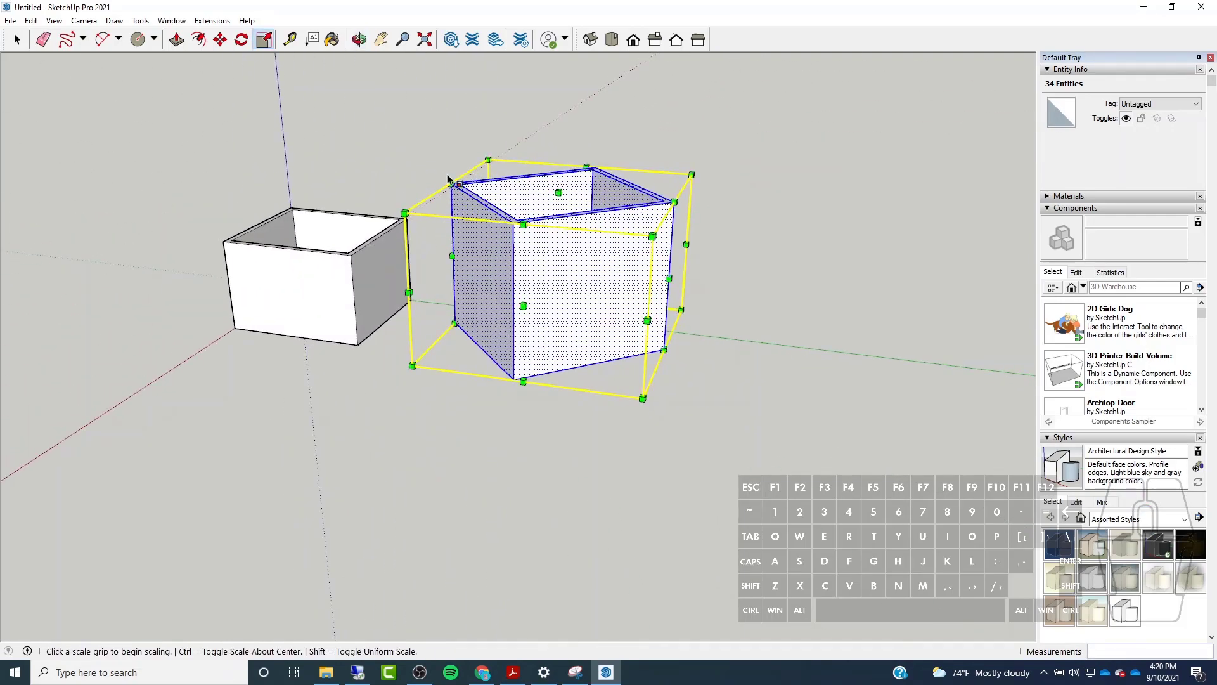
drag(457, 184, 496, 192)
middle_drag(536, 206, 852, 320)
click(306, 70)
Measure the bottom front edge of the original box from corner to corner with the Tape Measure tool.
click(292, 40)
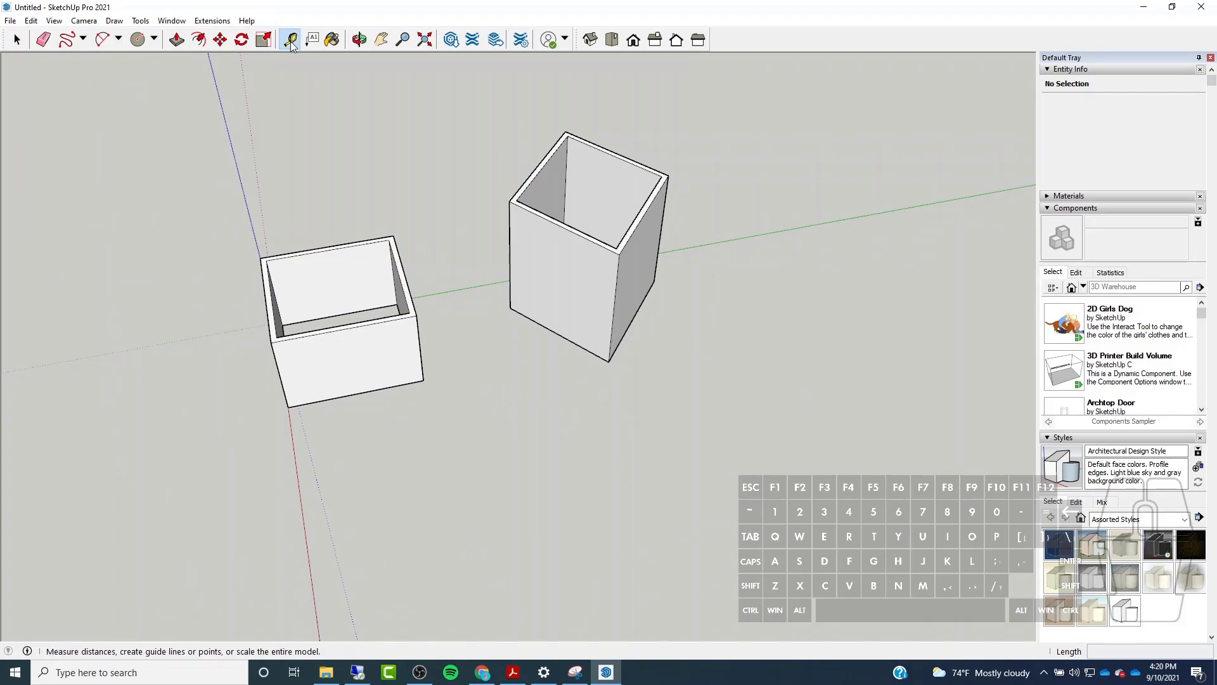
scroll(308, 342, up, 4)
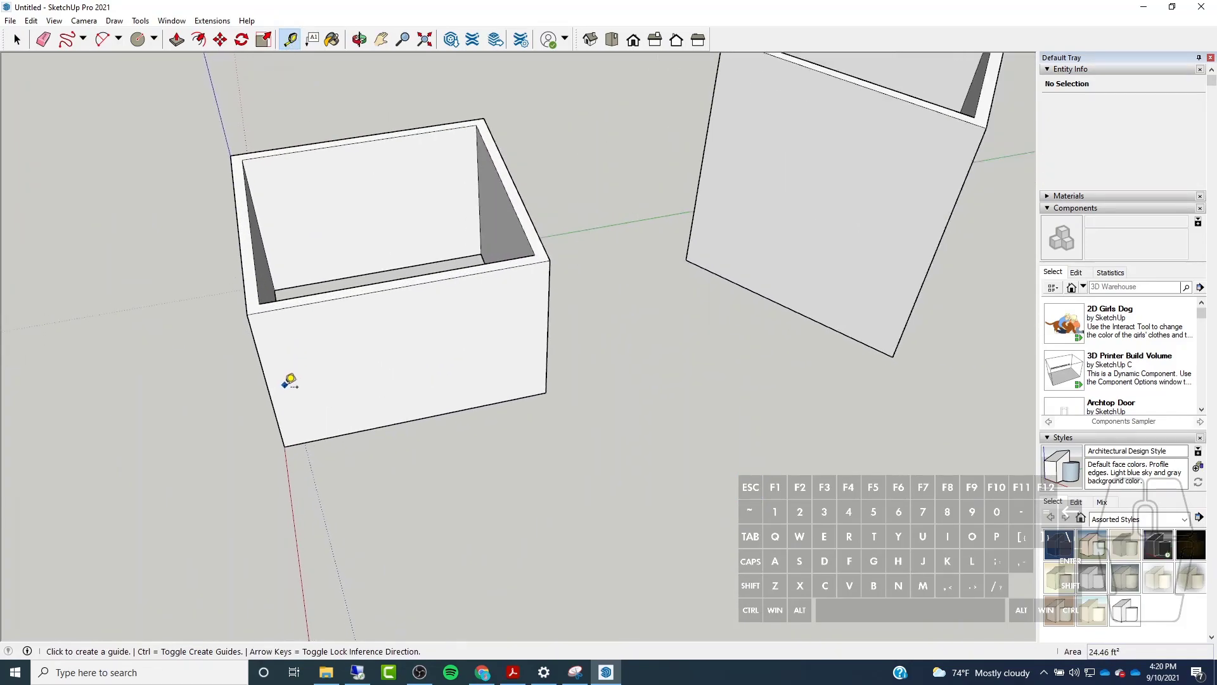
click(285, 446)
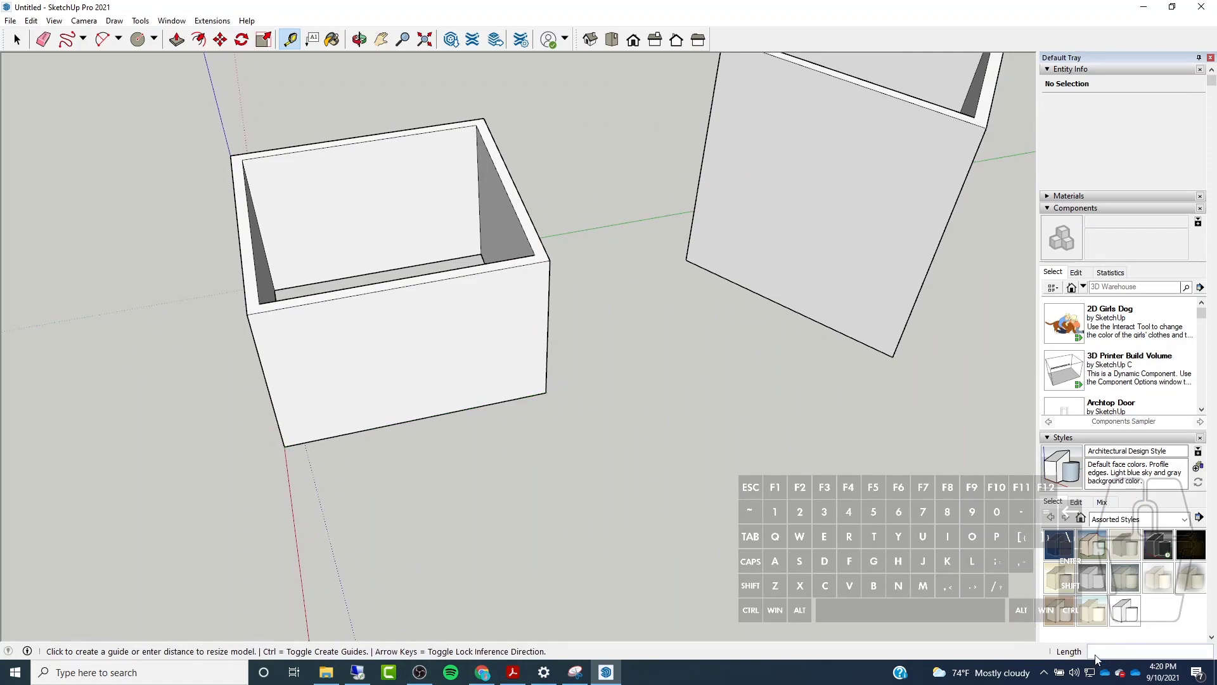
click(285, 447)
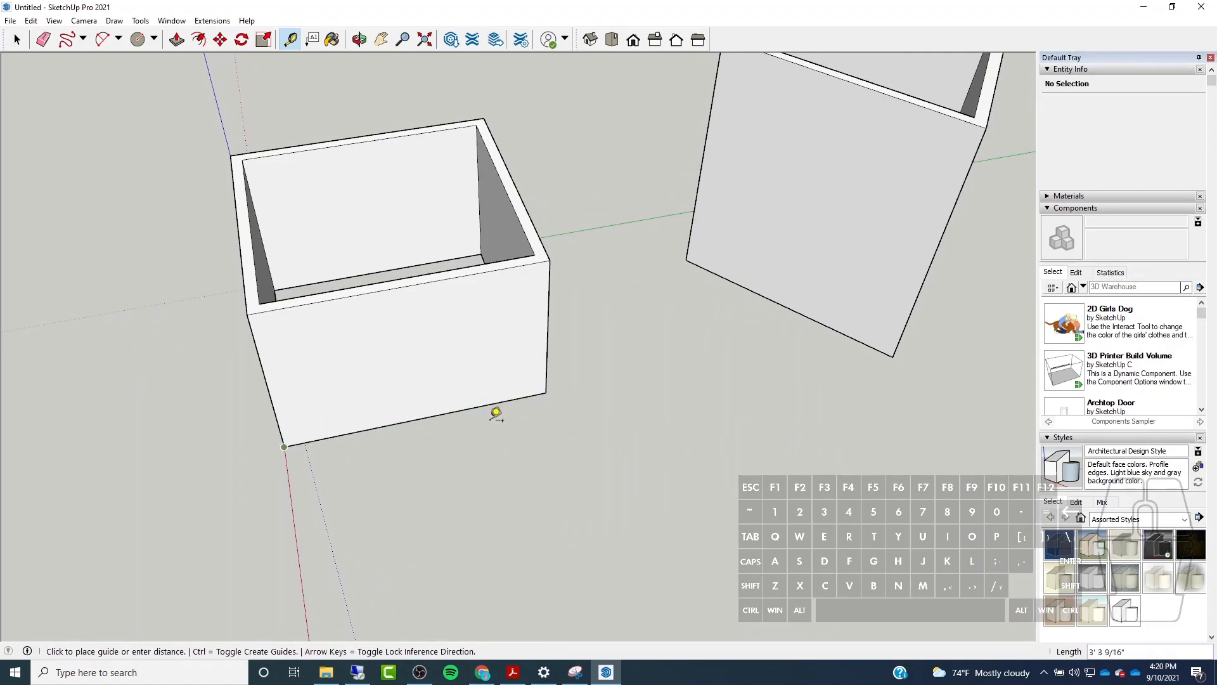
click(563, 389)
Place a Tape Measure guide from the original box's bottom corner outward along the red axis.
middle_drag(782, 340, 454, 315)
click(415, 351)
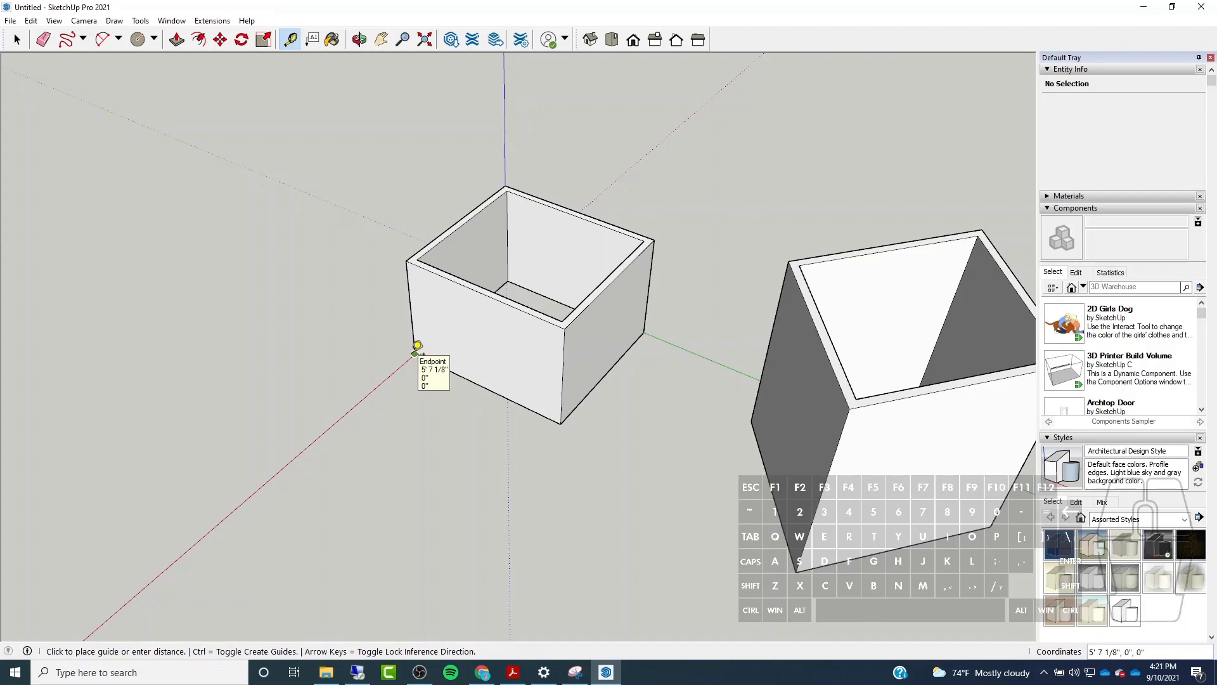
click(415, 350)
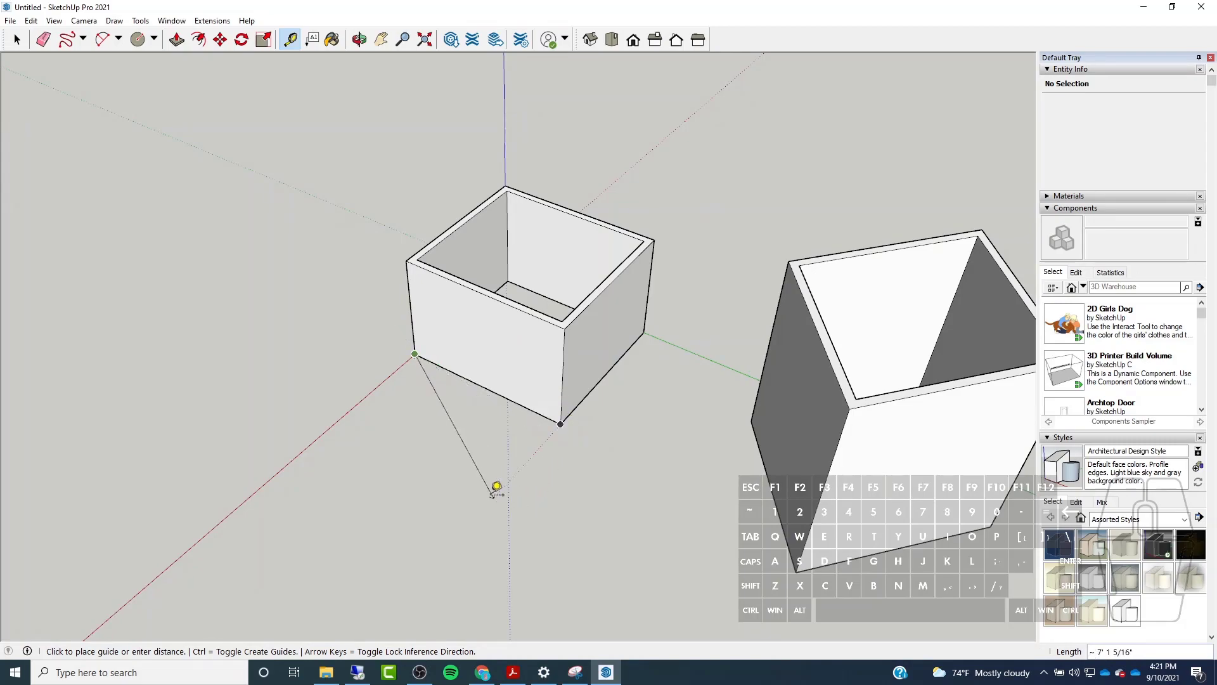
click(268, 481)
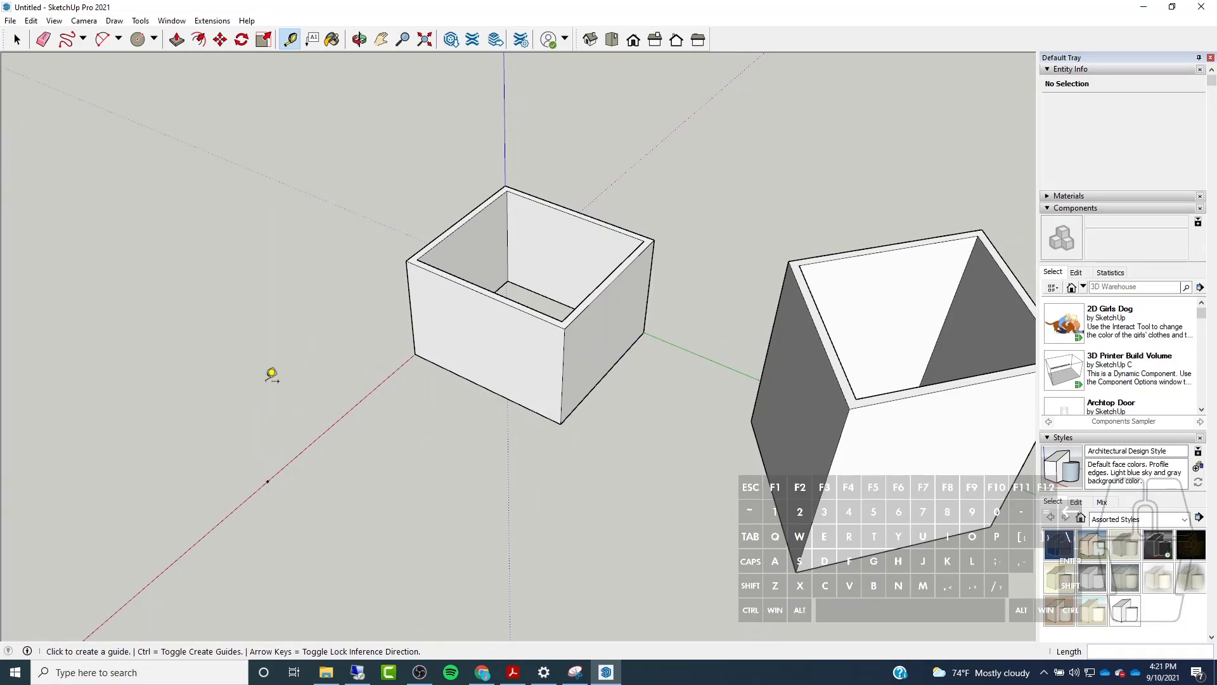
Place a guide line parallel to the red axis, offset from it across the ground away from the boxes.
middle_drag(317, 307, 560, 412)
click(609, 429)
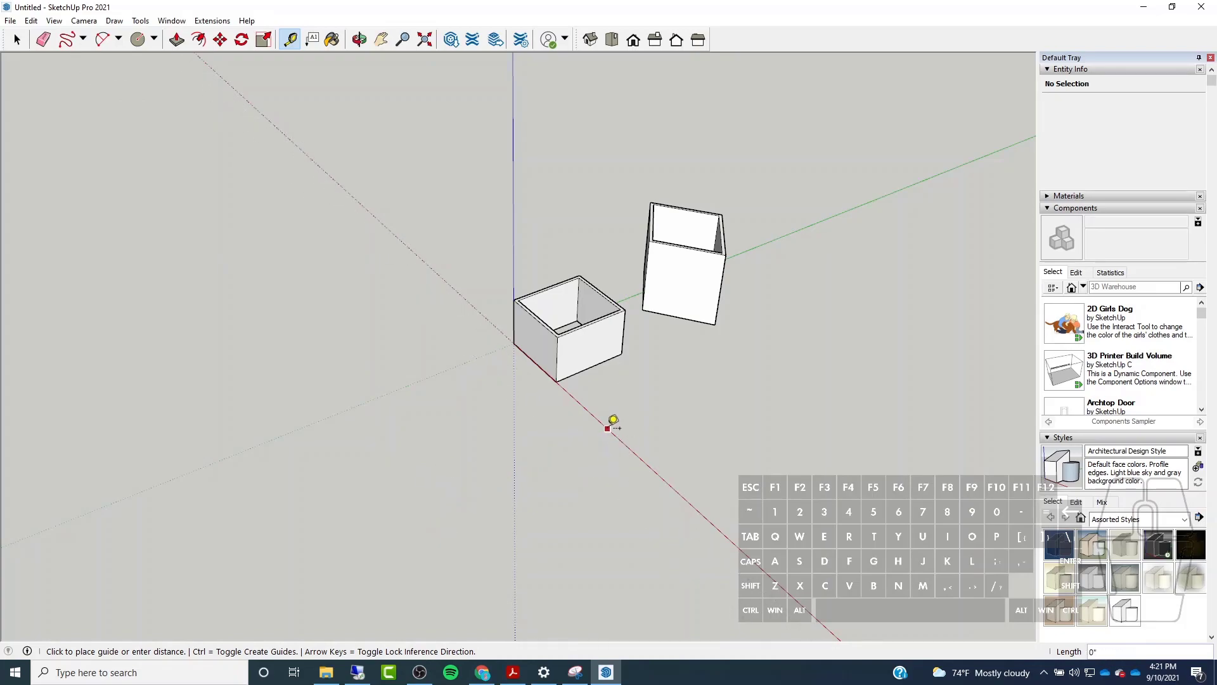
click(414, 486)
middle_drag(371, 282, 448, 432)
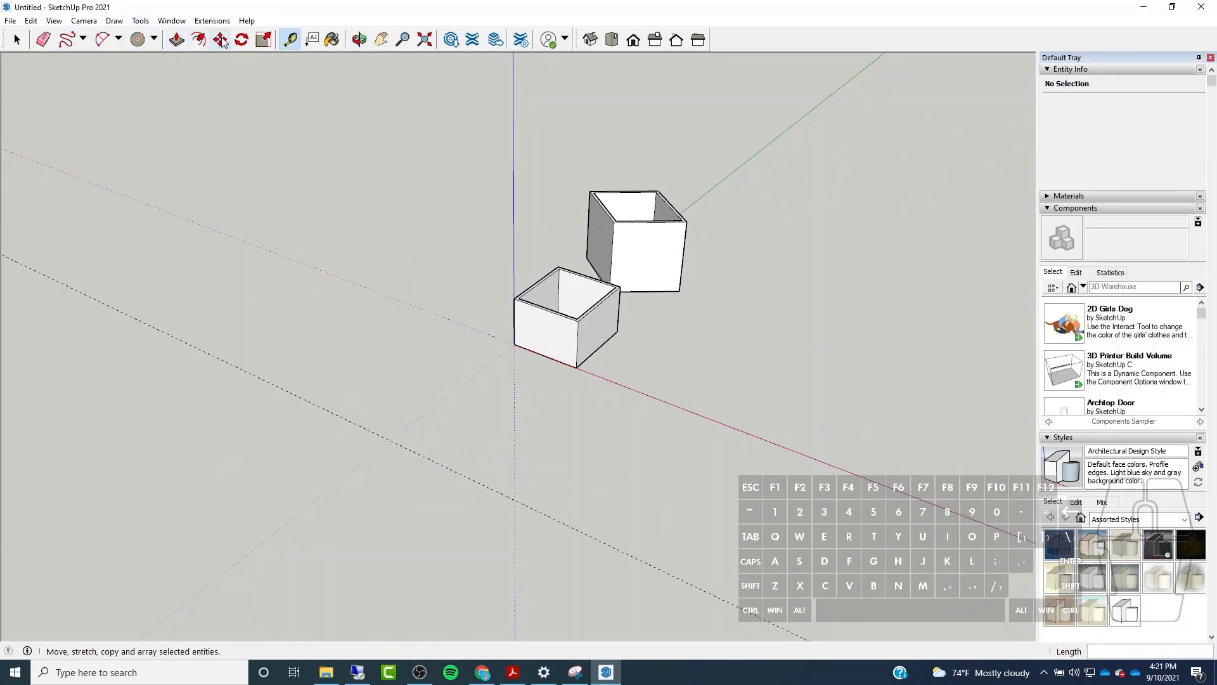
Draw a rectangle on the ground from the offset guide line to the red axis, in front of the original box.
click(153, 39)
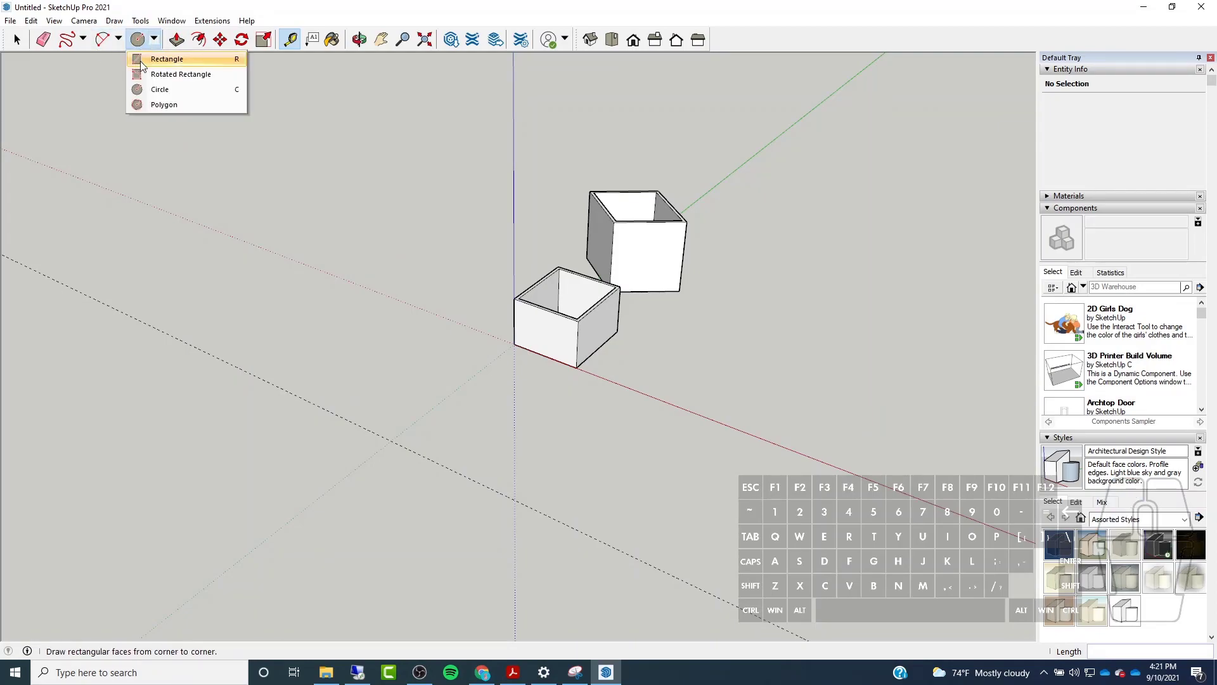
click(165, 57)
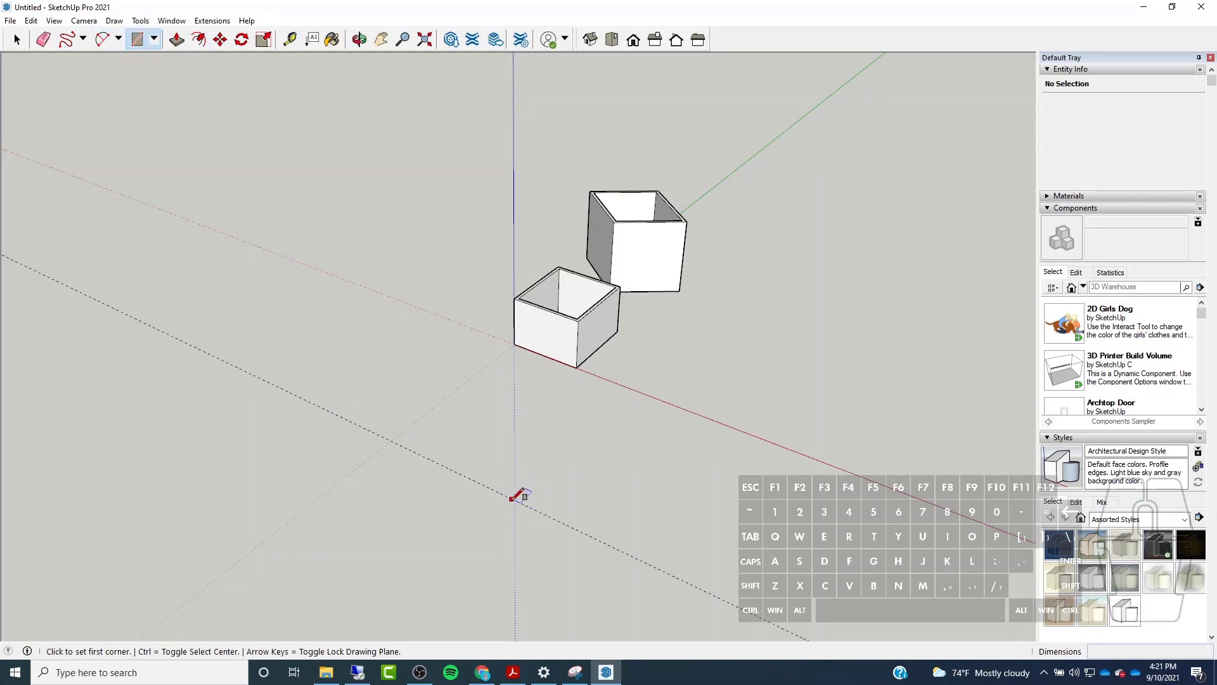
click(512, 498)
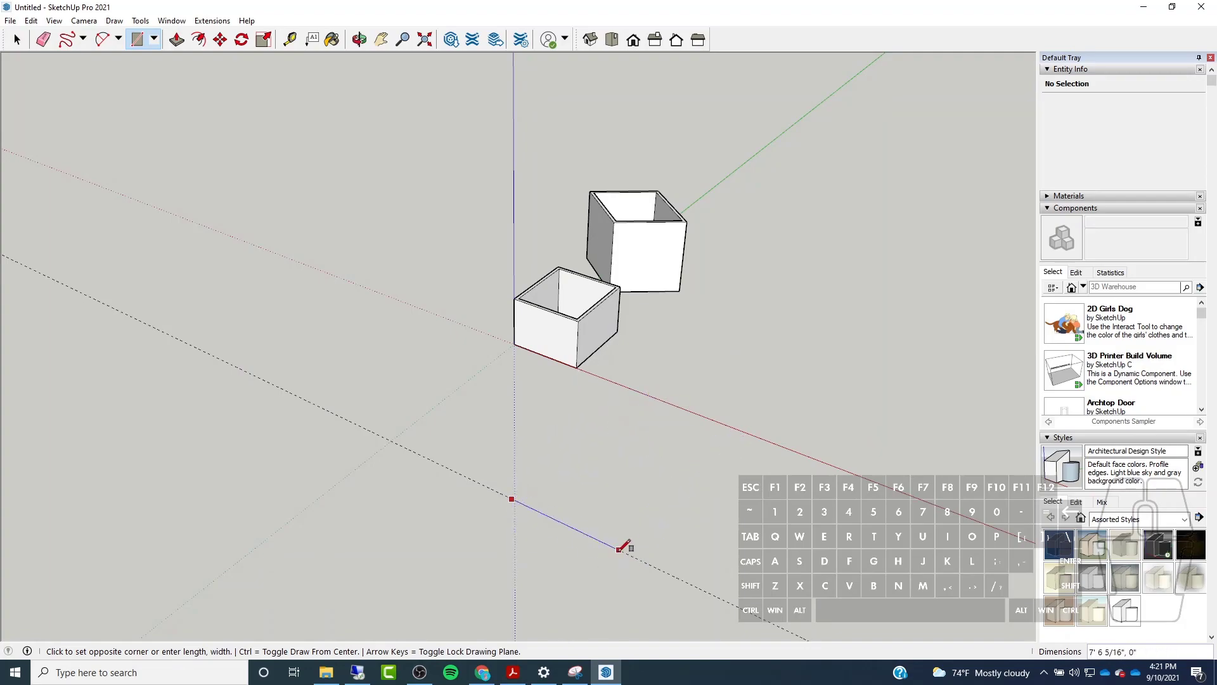
click(752, 436)
middle_drag(752, 438, 495, 316)
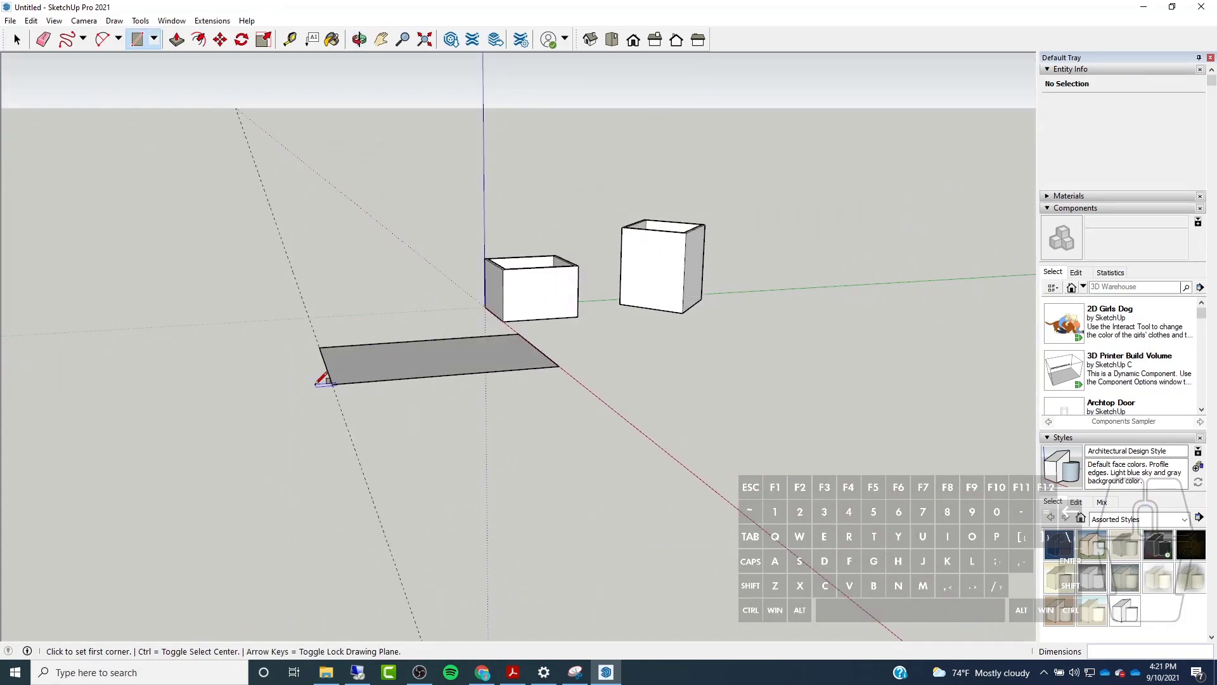
middle_drag(274, 243, 330, 256)
scroll(336, 269, up, 6)
middle_drag(383, 299, 367, 305)
scroll(368, 310, up, 1)
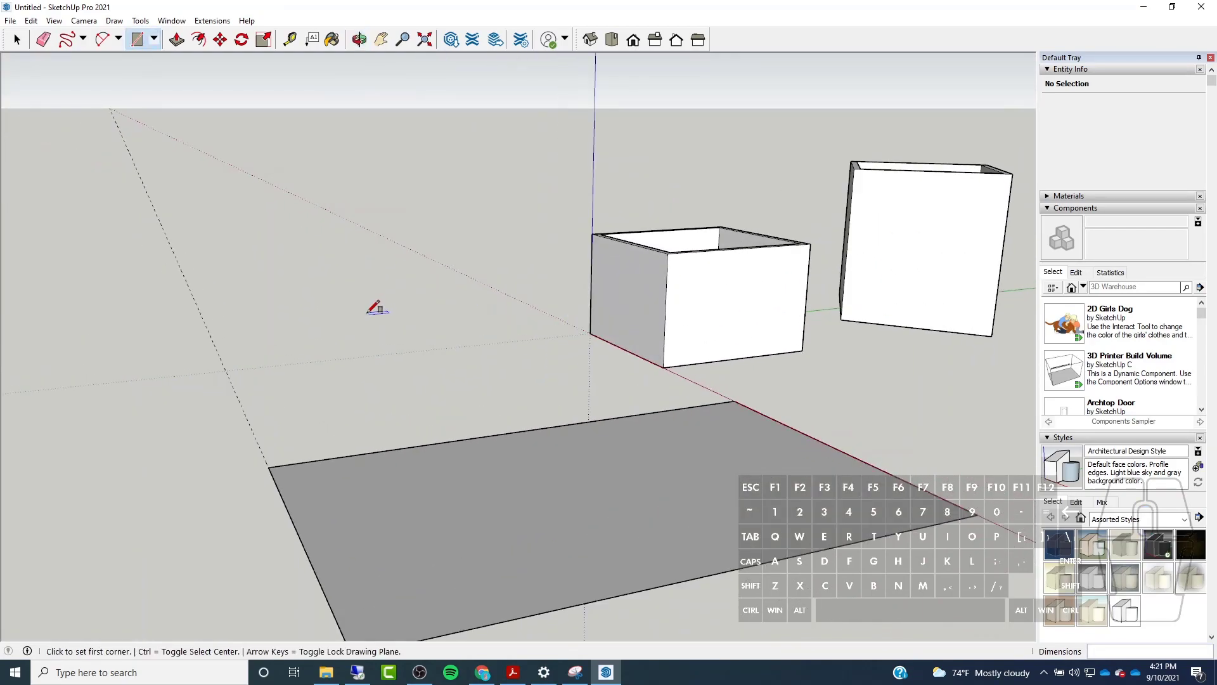
scroll(374, 303, down, 4)
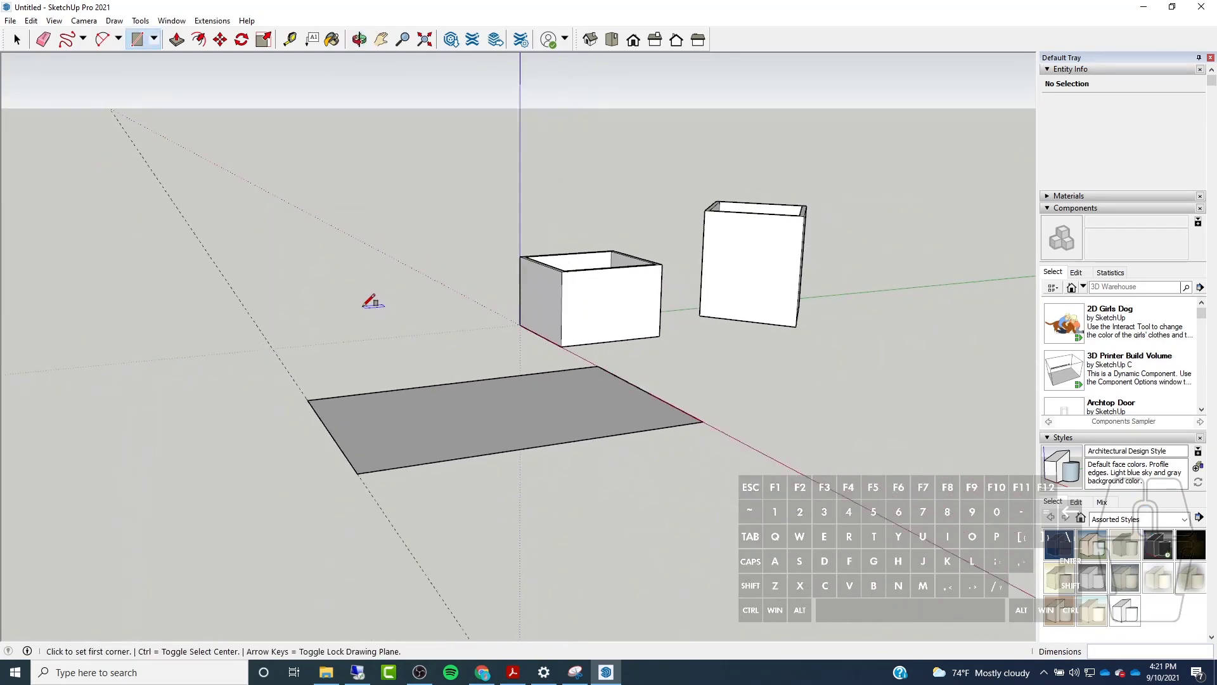
middle_drag(367, 298, 403, 304)
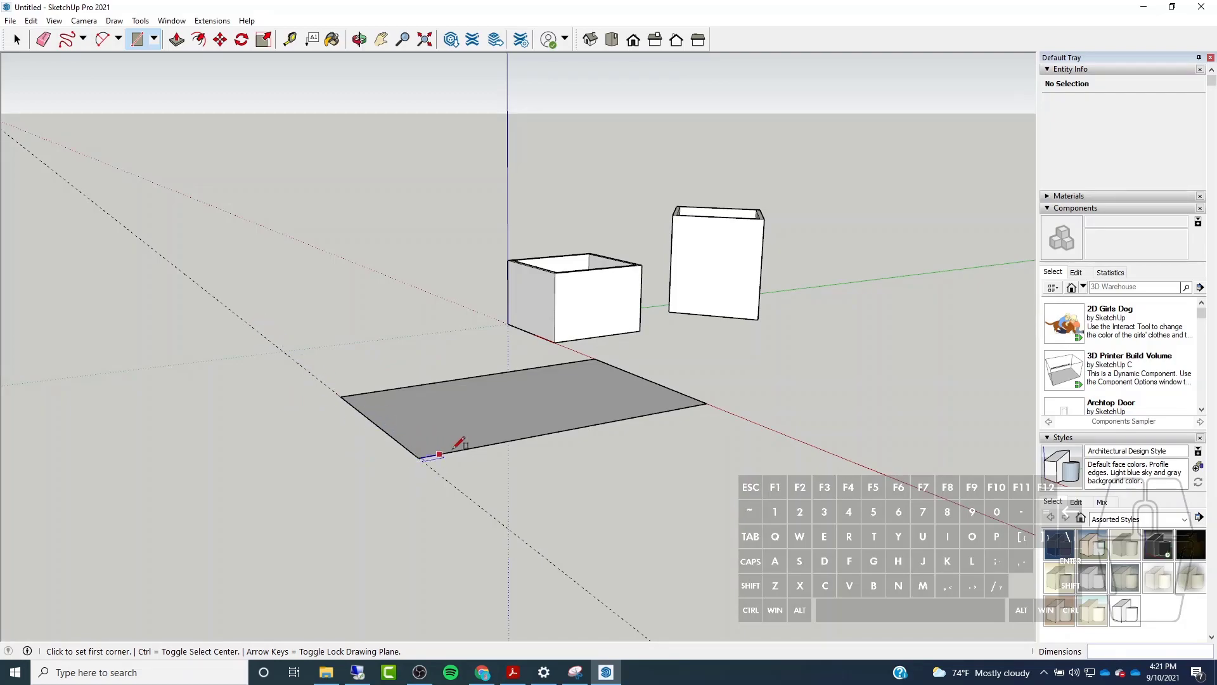
scroll(411, 397, down, 1)
Measure the rectangle's near edge parallel to the green axis from corner to corner with the Tape Measure tool.
key(t)
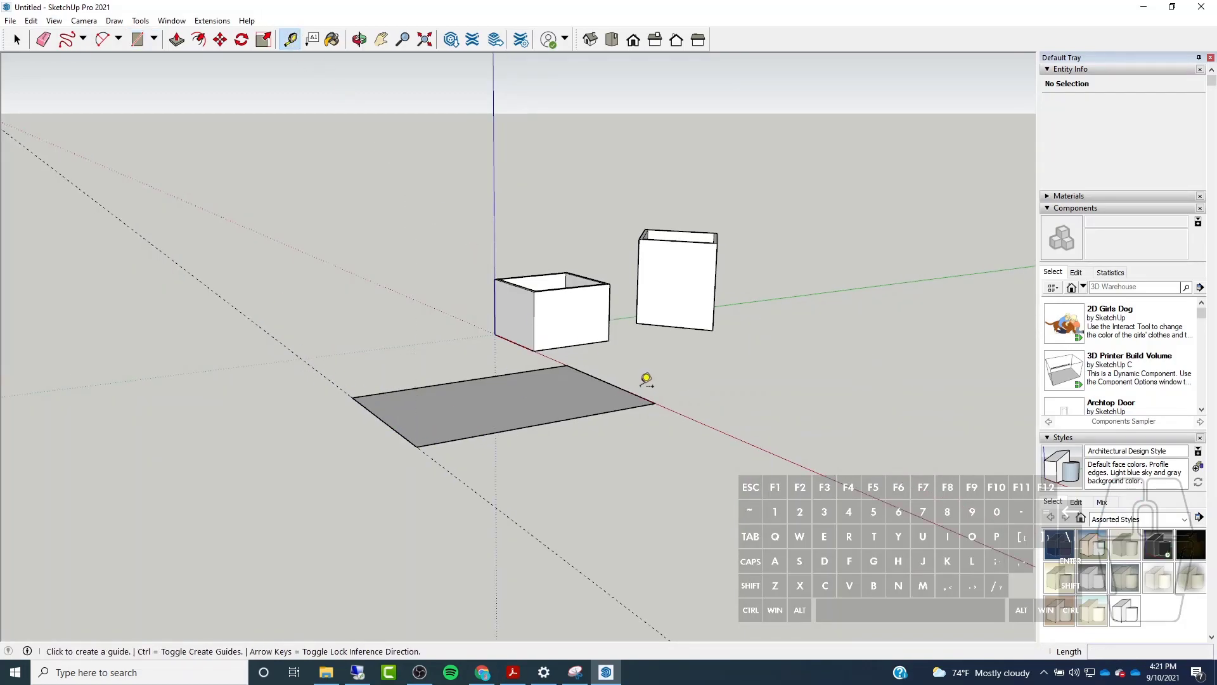
click(417, 446)
click(655, 403)
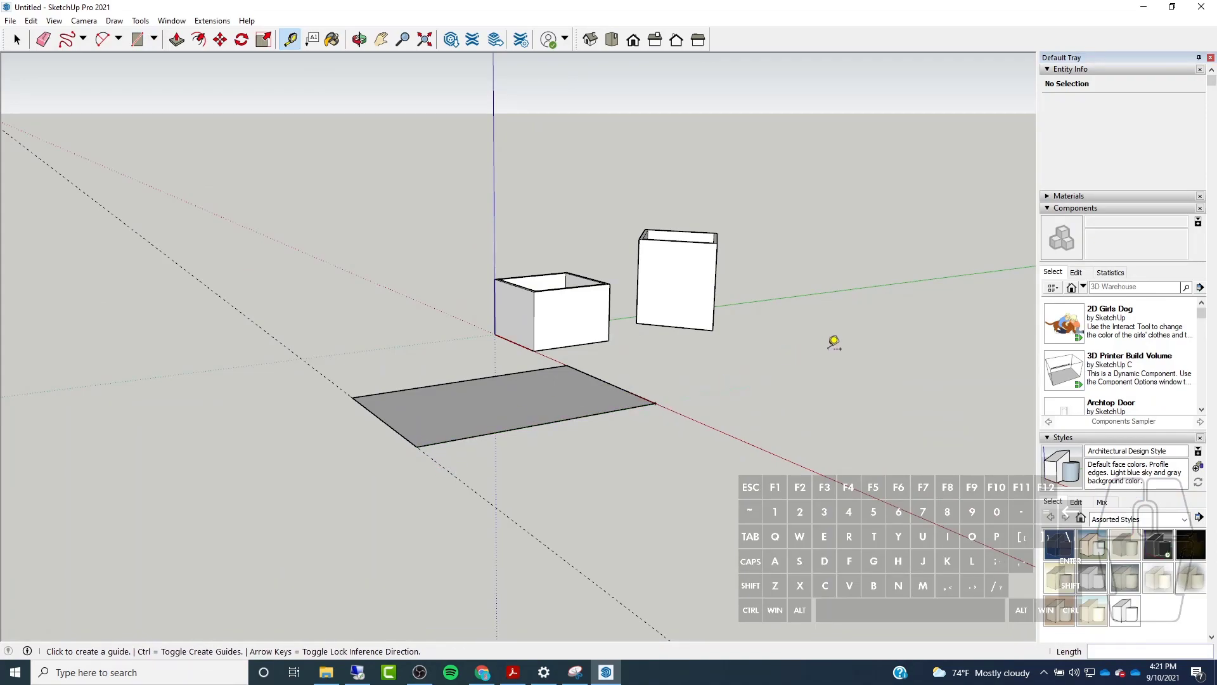
Place a Tape Measure guide line along the red axis, picking points beyond the rectangle's corner.
click(745, 442)
key(Escape)
click(734, 436)
click(809, 470)
click(825, 468)
click(715, 421)
Place two guides extending the rectangle's near edge outward from its two end corners, parallel to the green axis.
click(655, 403)
click(783, 379)
click(416, 447)
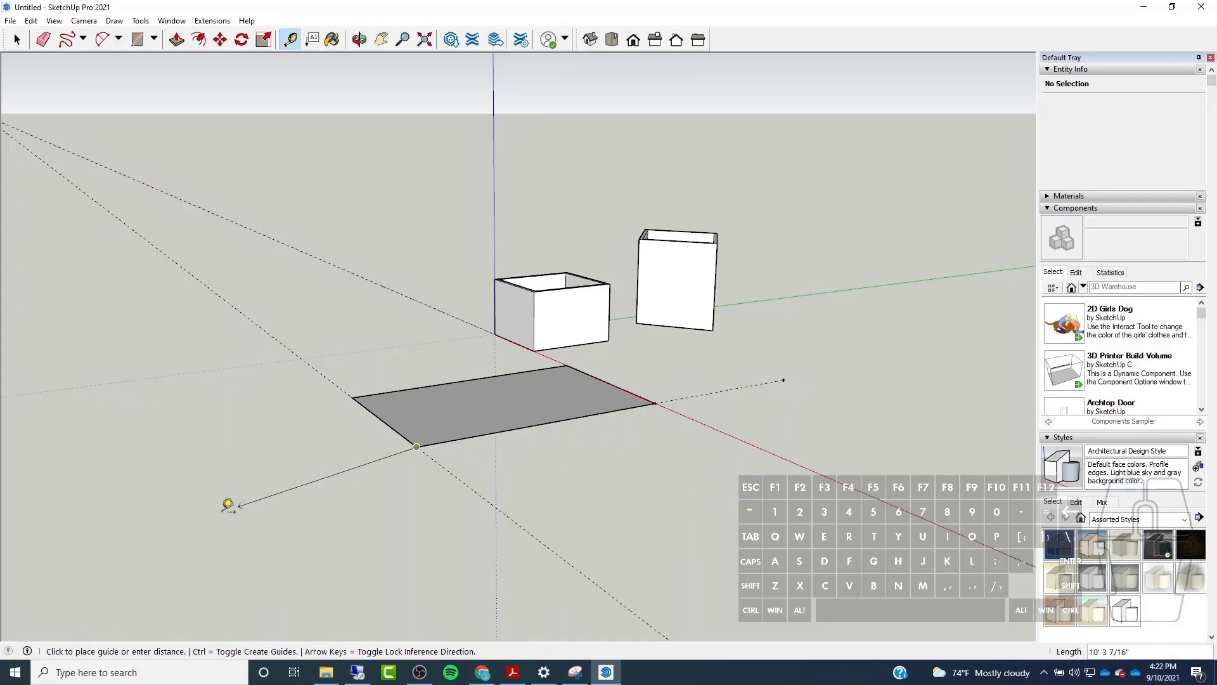
click(231, 481)
Delete the ground rectangle and all the Tape Measure guides, leaving only the two boxes.
middle_drag(307, 426, 543, 457)
click(17, 40)
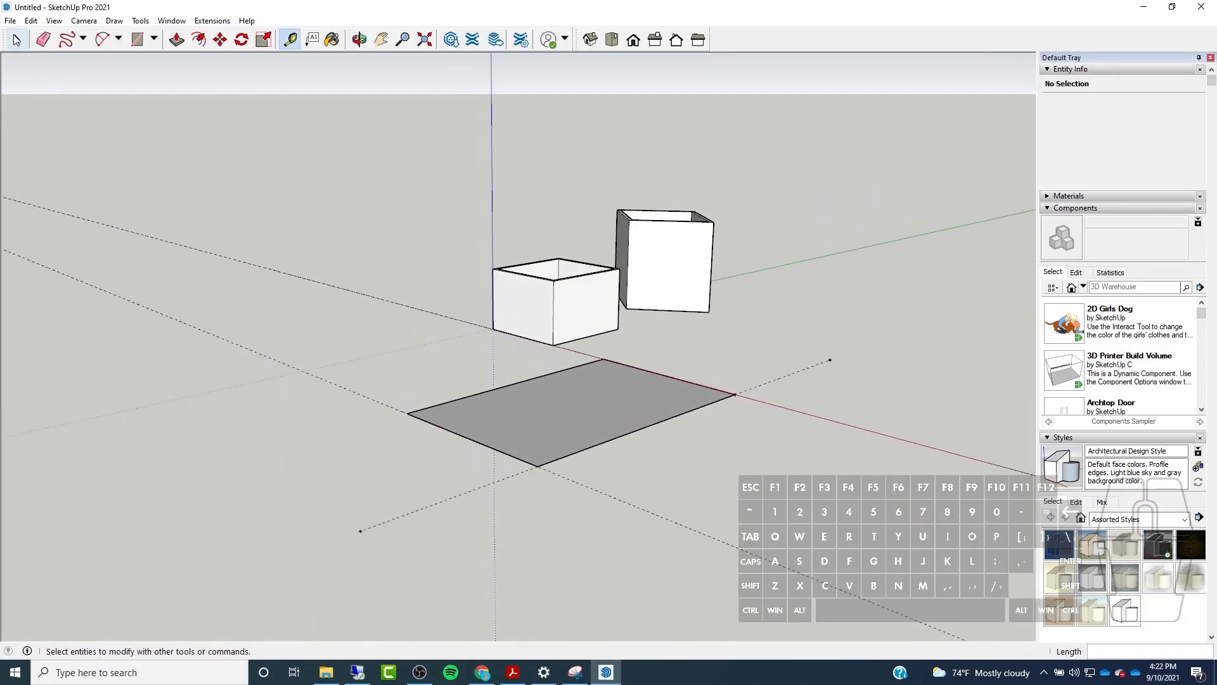
click(333, 379)
click(347, 384)
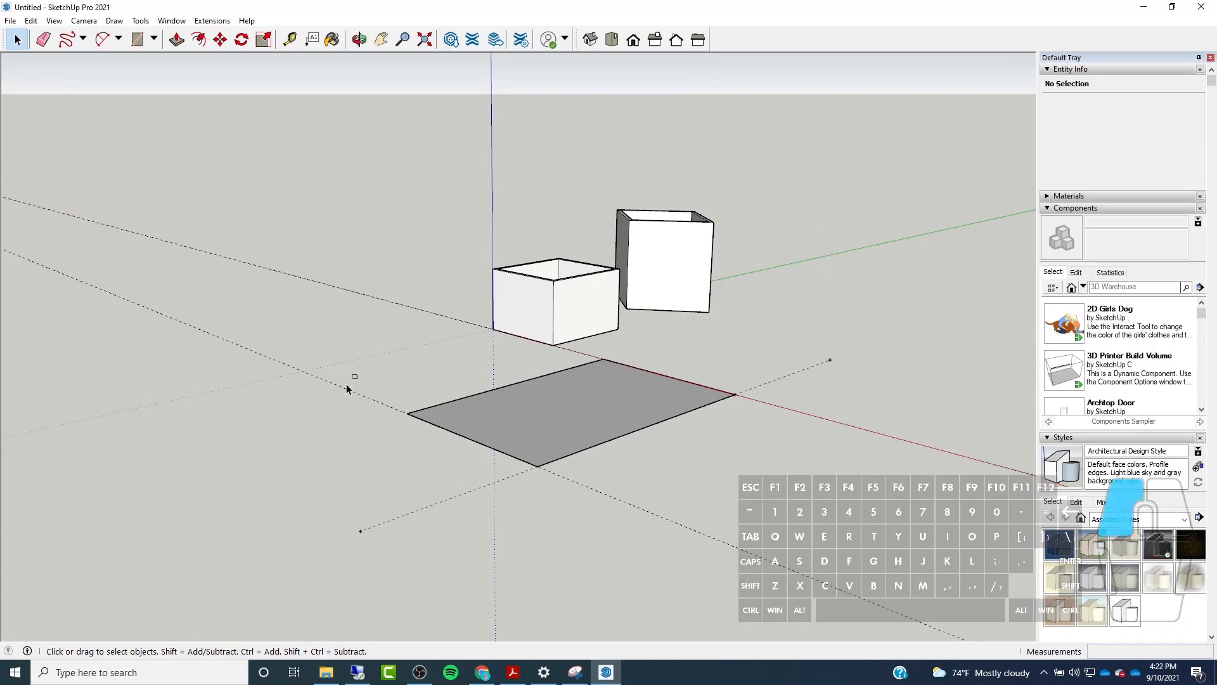
key(Delete)
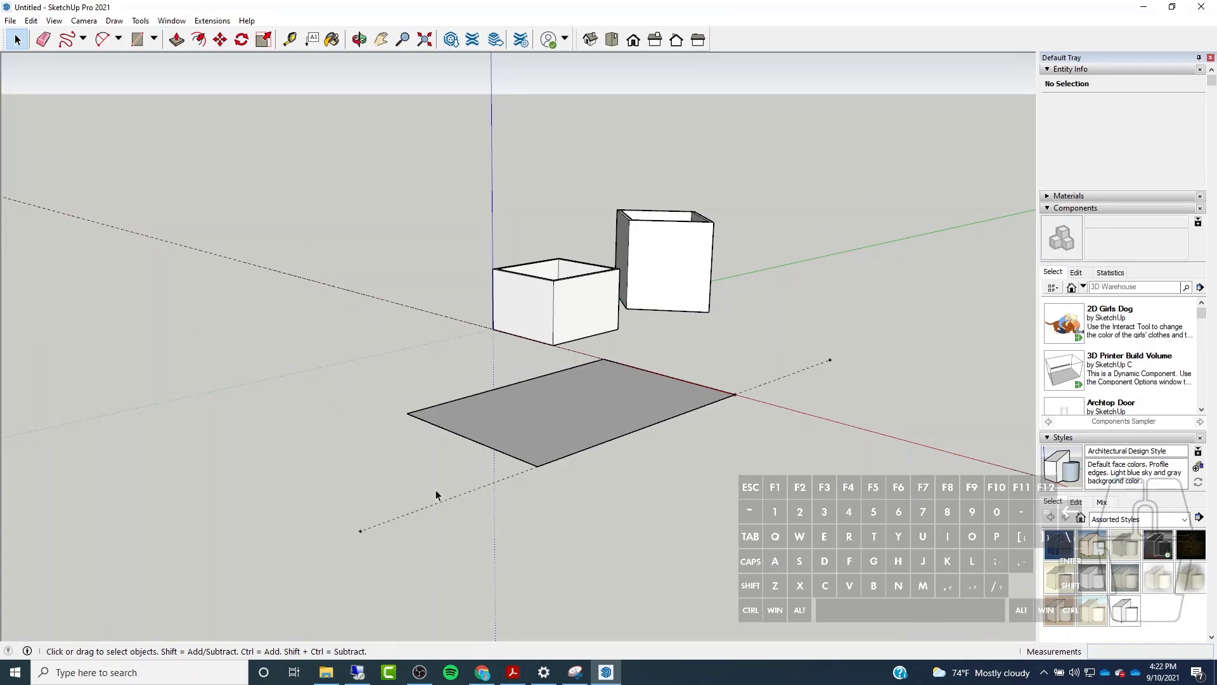
drag(739, 374, 440, 515)
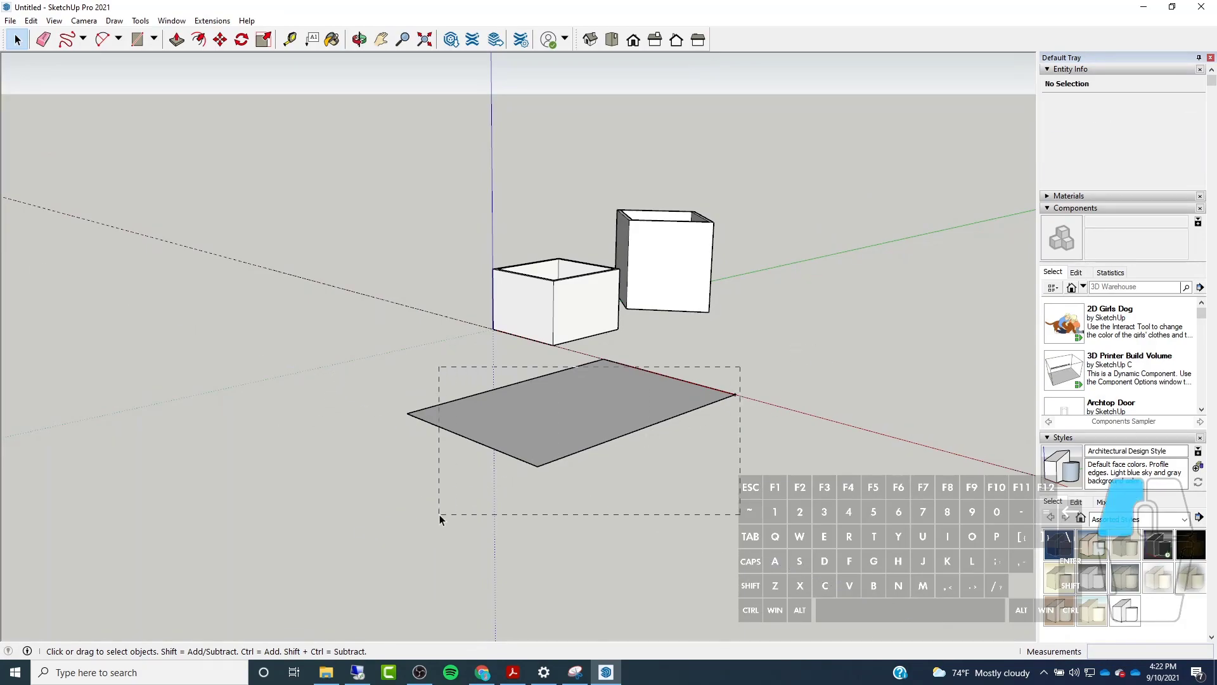
key(Delete)
middle_drag(444, 484, 447, 199)
drag(447, 193, 303, 283)
key(Delete)
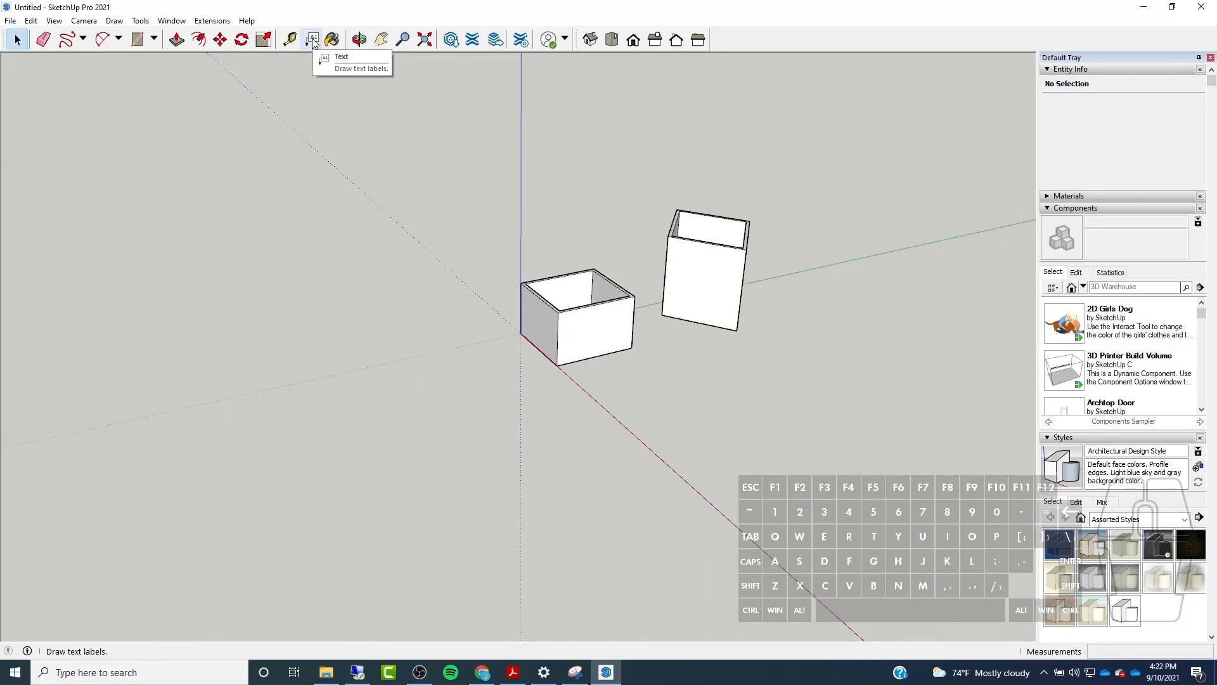
Try attaching an area text label with a leader to the original box's side face, and discard it.
click(312, 41)
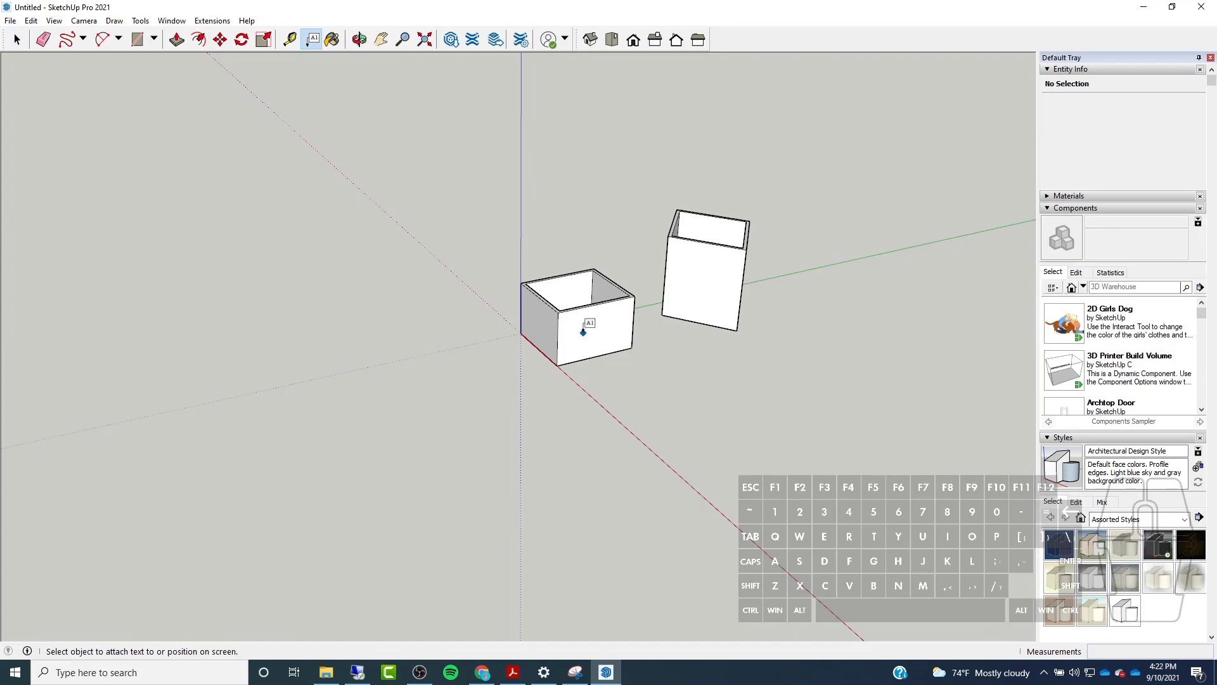
click(573, 343)
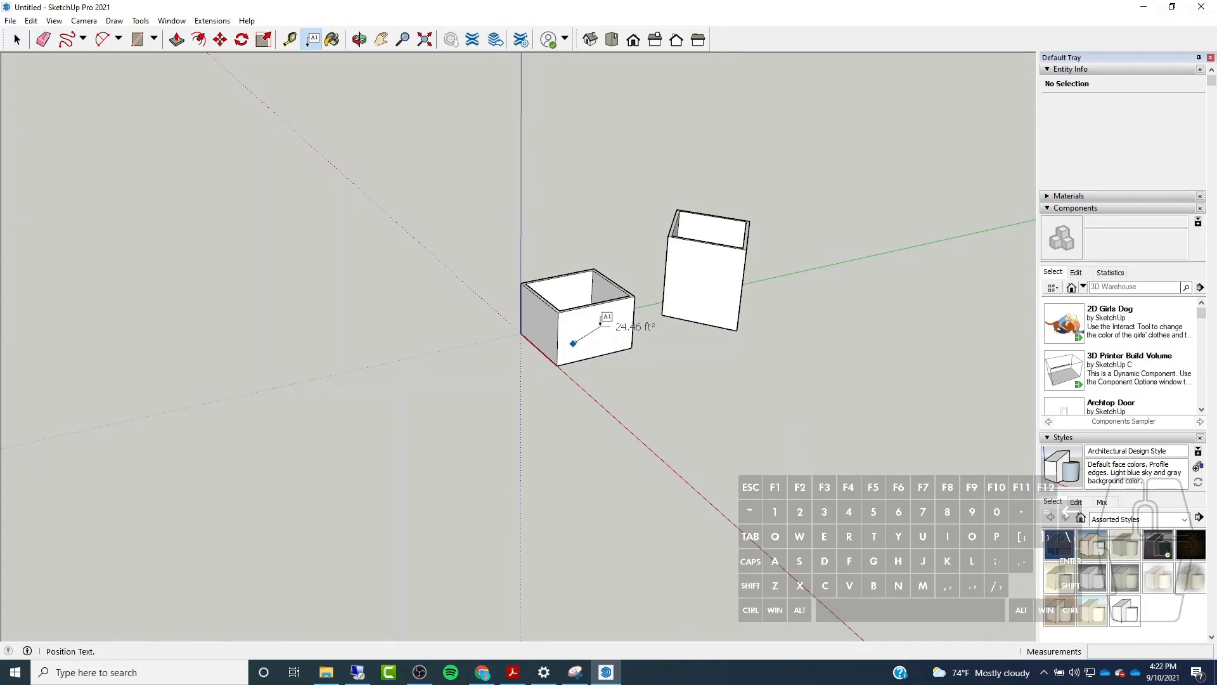
click(605, 324)
middle_drag(648, 340, 875, 269)
scroll(717, 263, up, 5)
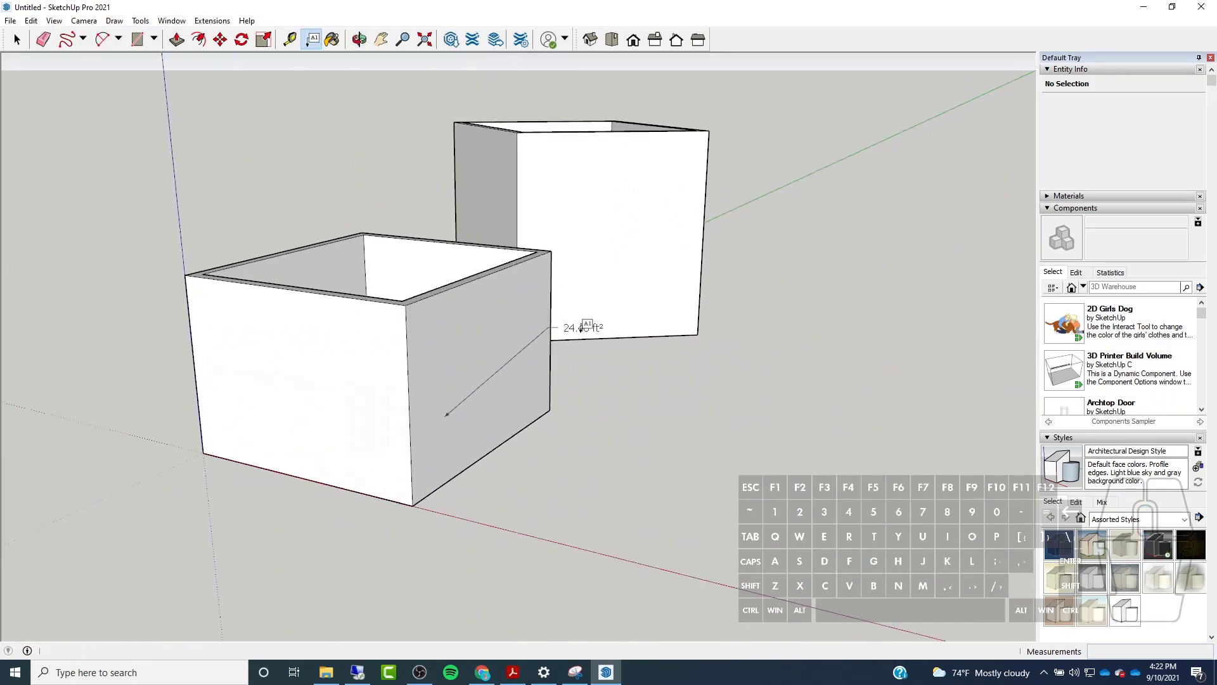
key(Escape)
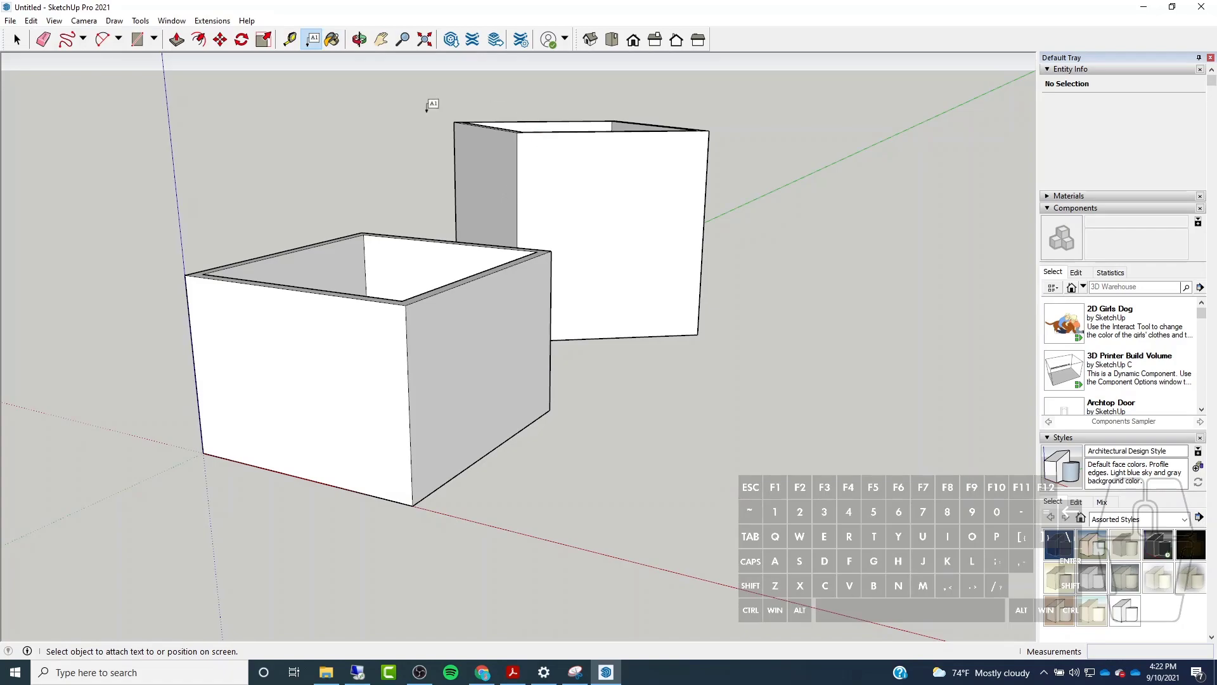
Orbit around the two boxes with the Orbit tool to view them from different angles.
middle_drag(683, 187, 462, 252)
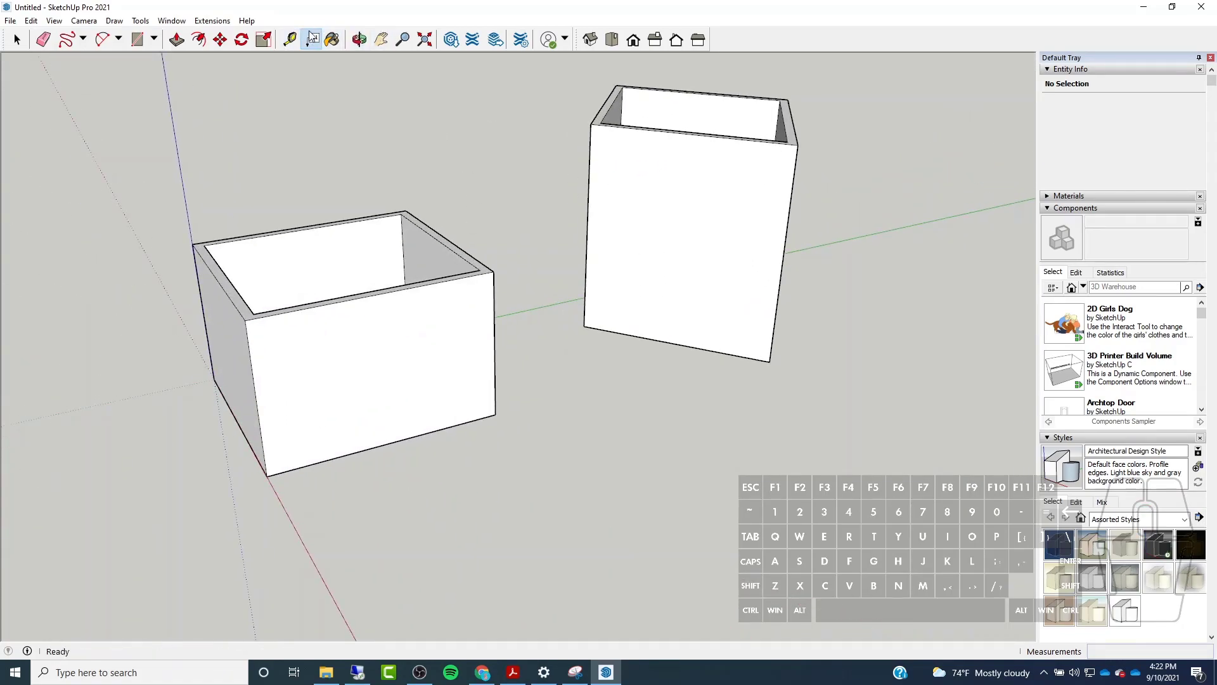
click(360, 40)
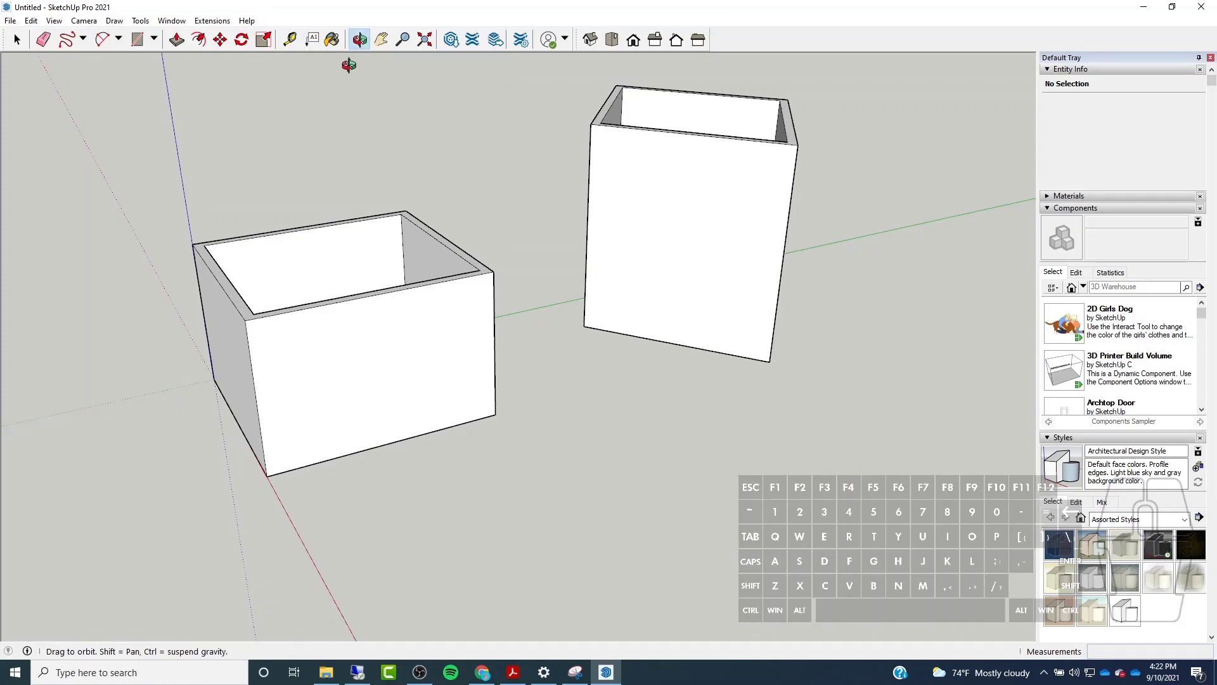
drag(486, 264, 570, 277)
key(Escape)
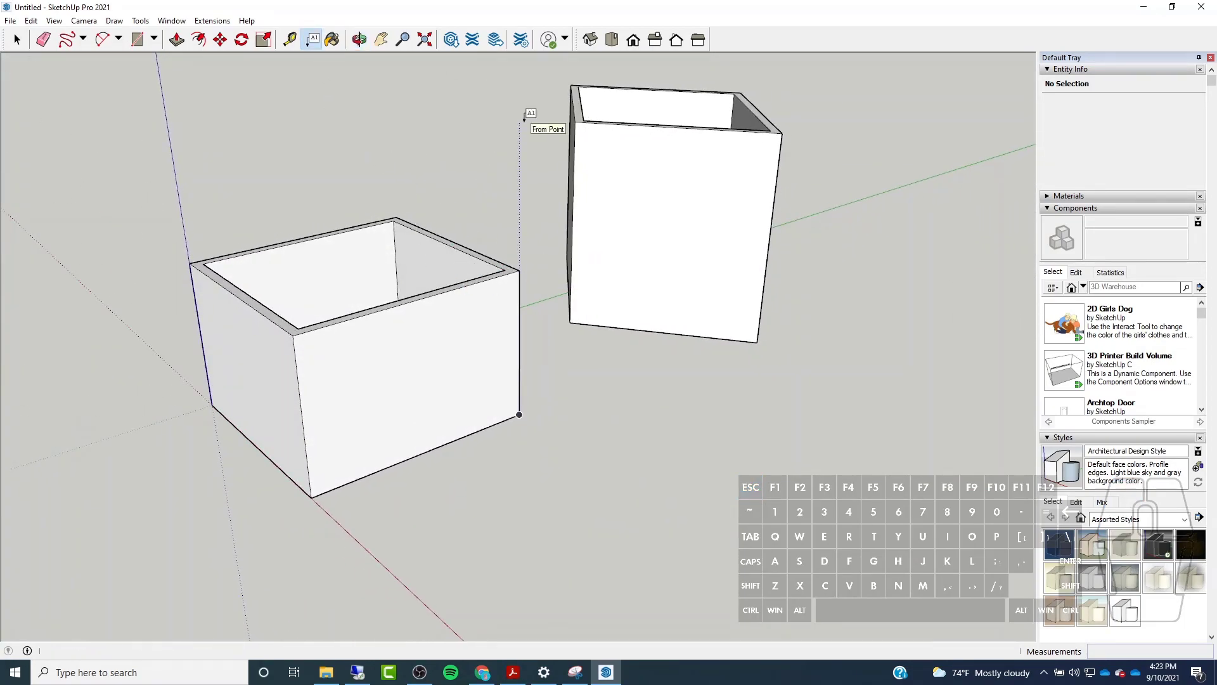
key(o)
drag(517, 123, 506, 193)
key(Escape)
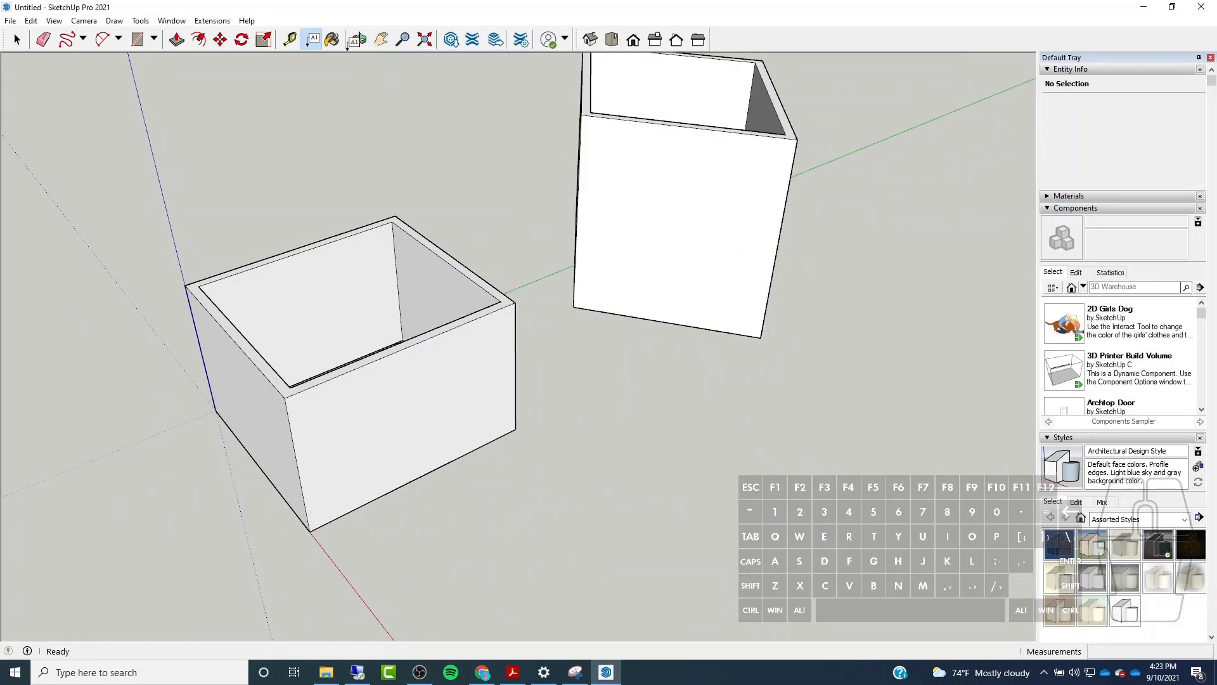
Pan the view across the two boxes with the Pan tool.
click(381, 39)
drag(507, 157, 458, 220)
key(Escape)
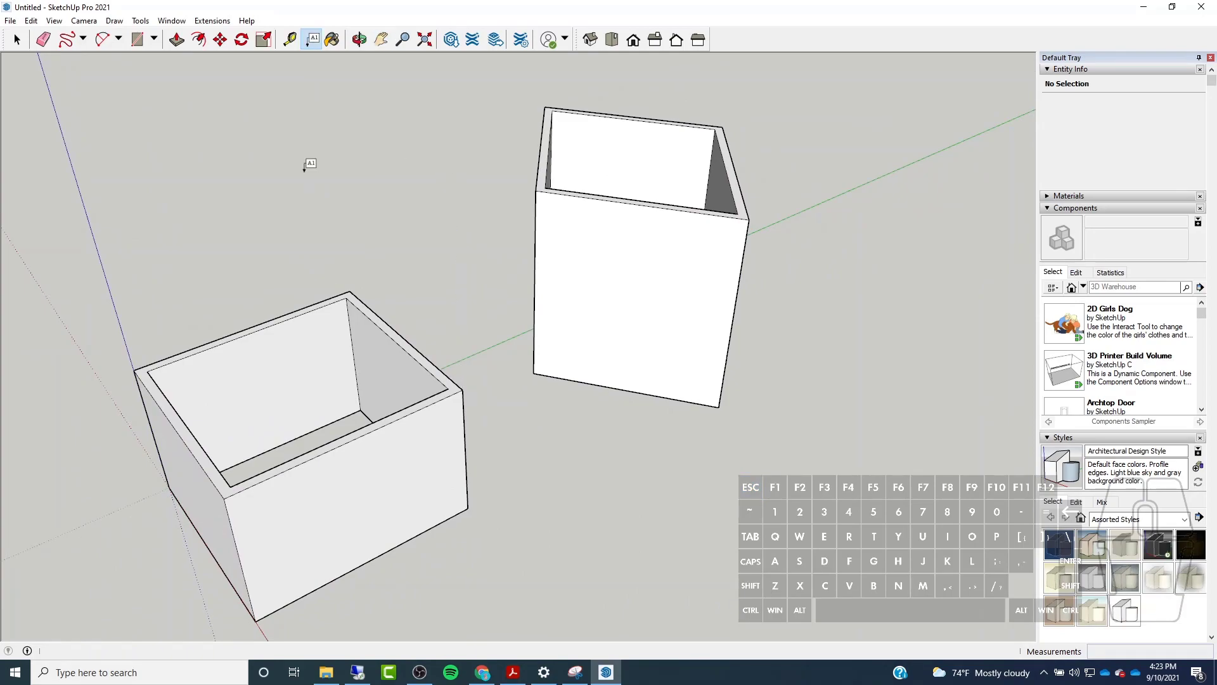
mouse_move(444, 192)
middle_down()
mouse_move(462, 179)
mouse_move(348, 179)
mouse_move(435, 184)
mouse_move(435, 196)
mouse_move(583, 196)
mouse_move(448, 217)
mouse_move(456, 185)
middle_up()
scroll(457, 185, up, 2)
Zoom in and out on the two boxes with the Zoom tool and return to the Select tool.
click(402, 39)
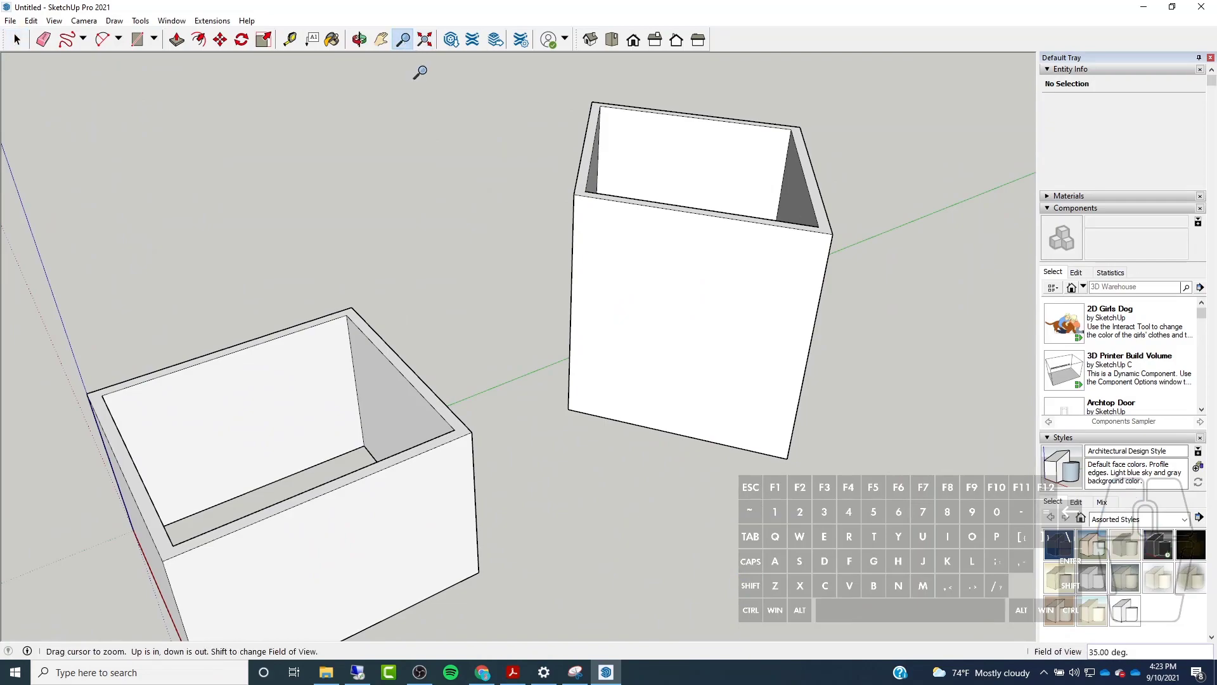
scroll(459, 169, down, 1)
scroll(459, 168, up, 2)
scroll(476, 183, up, 1)
drag(476, 184, 451, 342)
key(space)
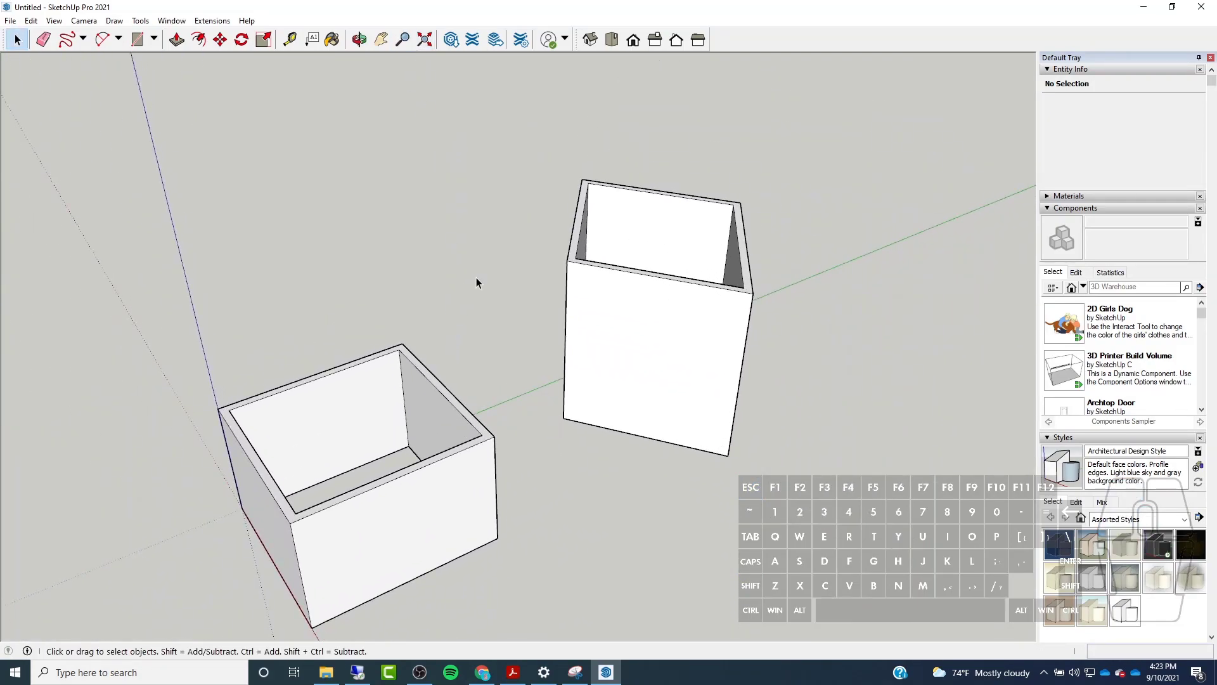
scroll(481, 250, down, 1)
scroll(481, 250, up, 3)
scroll(491, 173, down, 1)
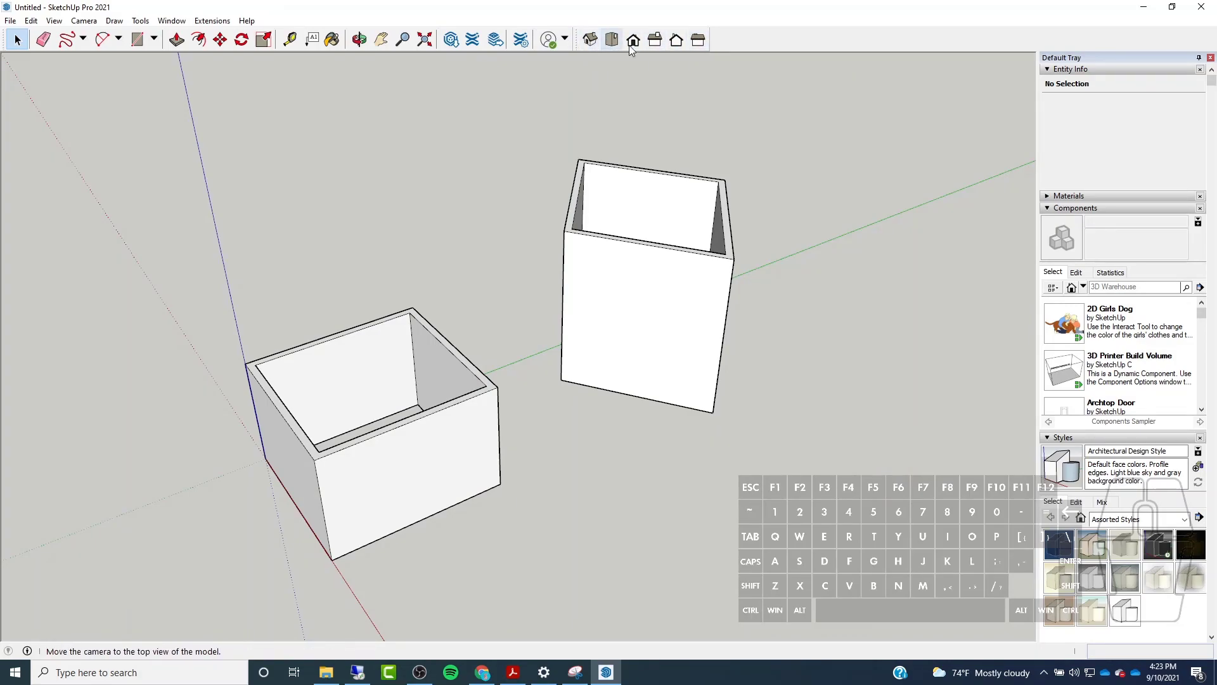
Hide the Views toolbar and show it again.
right_click(731, 33)
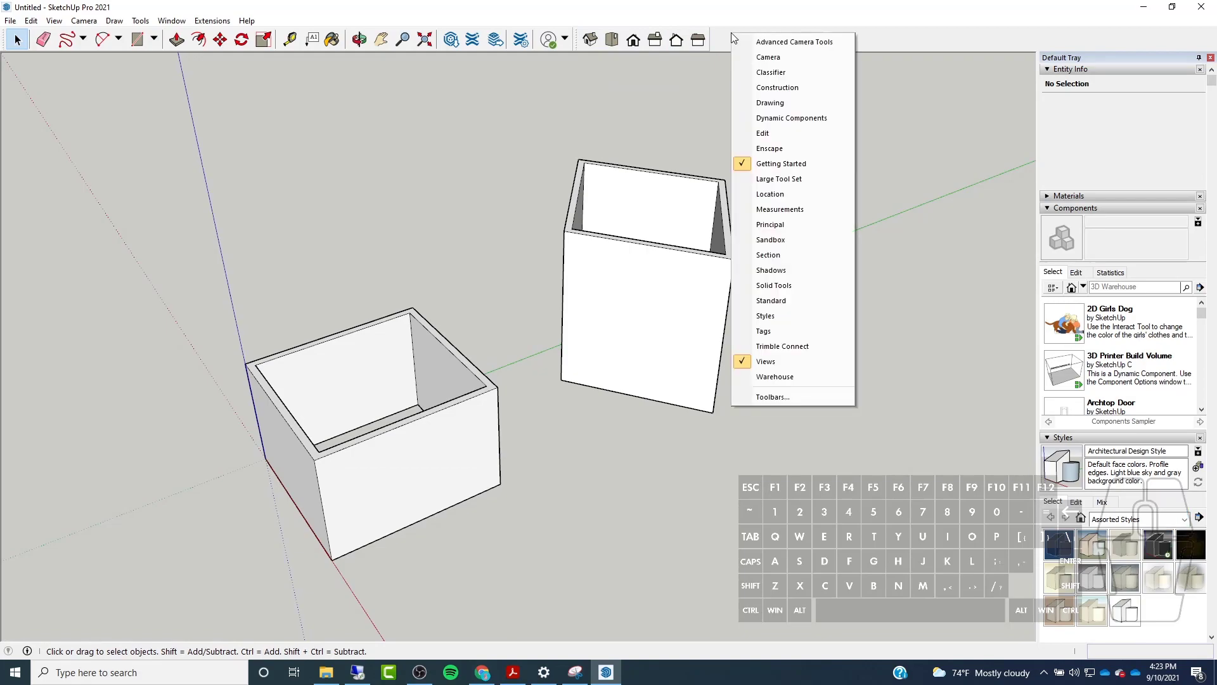
click(761, 359)
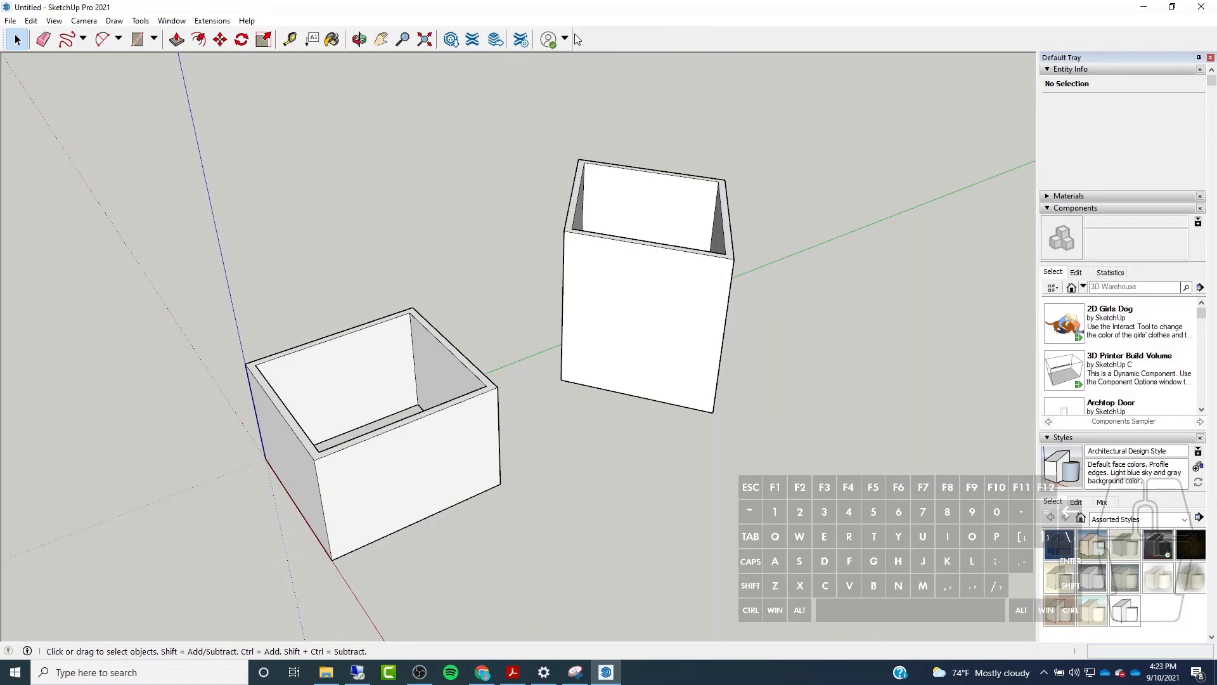
right_click(637, 42)
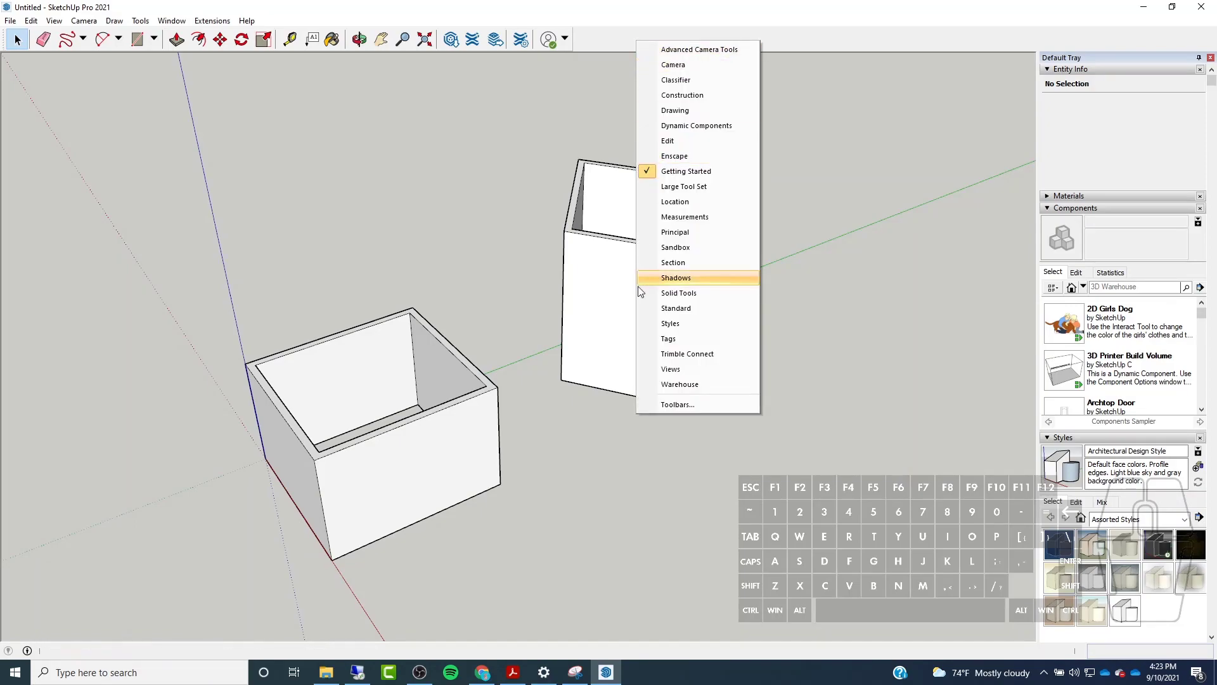
click(669, 373)
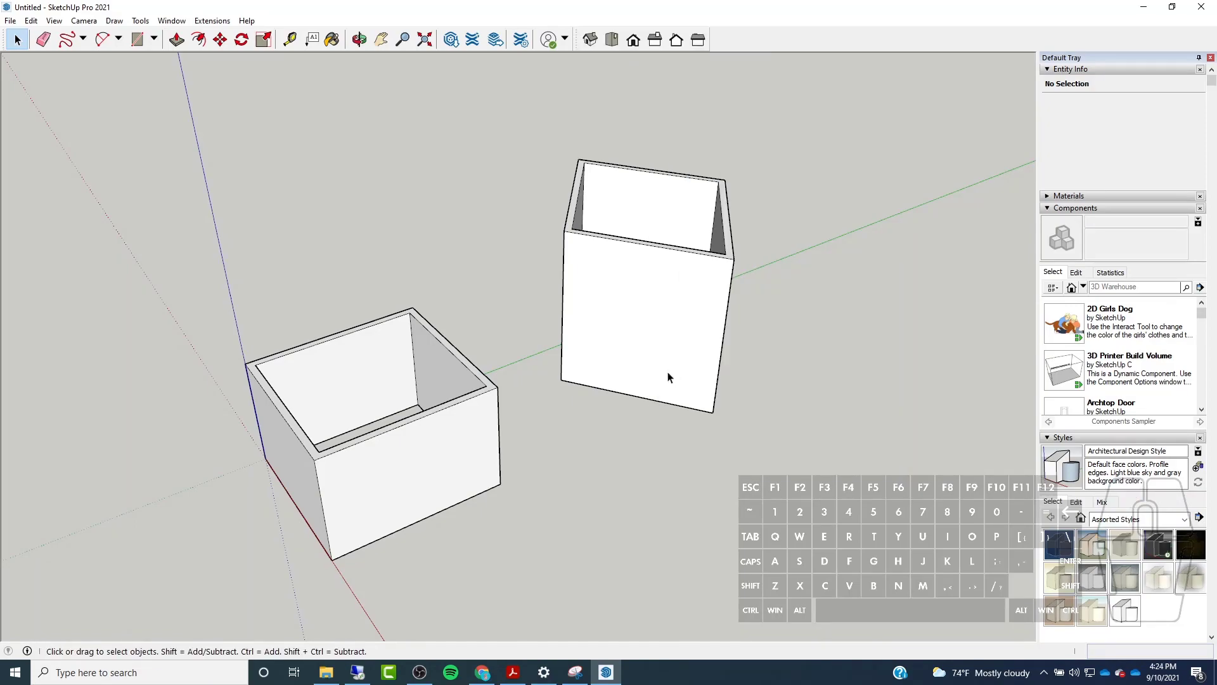
Look at the boxes in the Iso, Top, Front, Right, Back and Left standard views in turn.
click(589, 40)
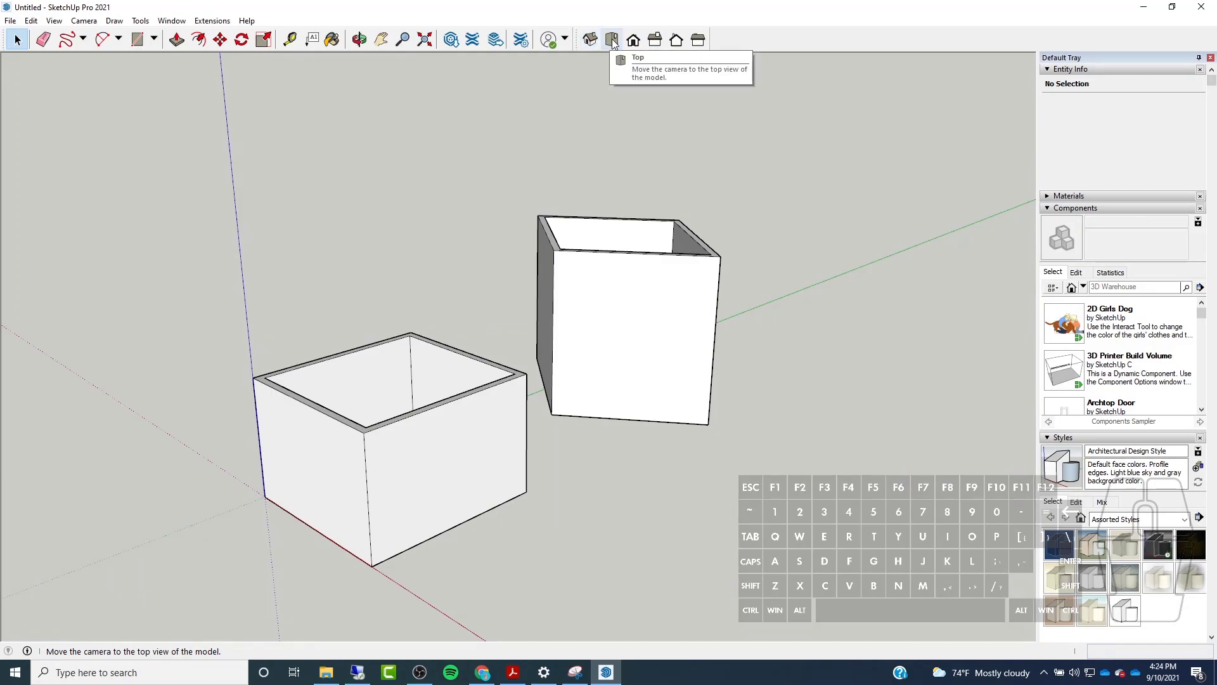
click(613, 42)
click(635, 42)
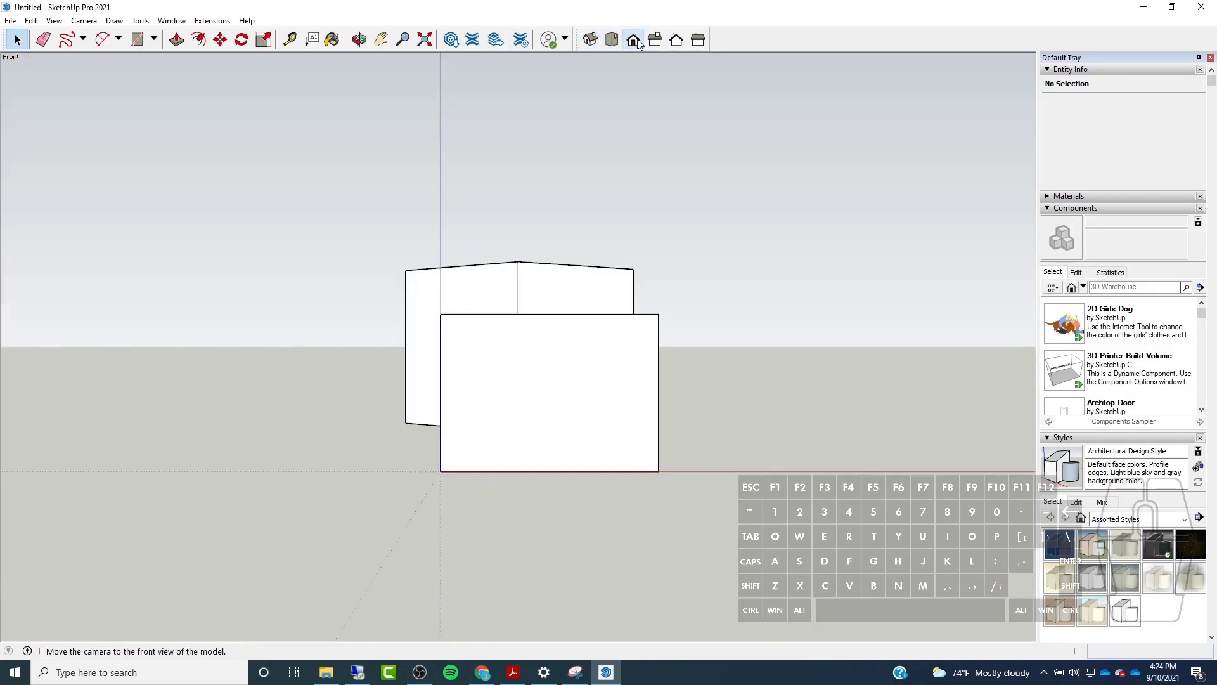
click(656, 41)
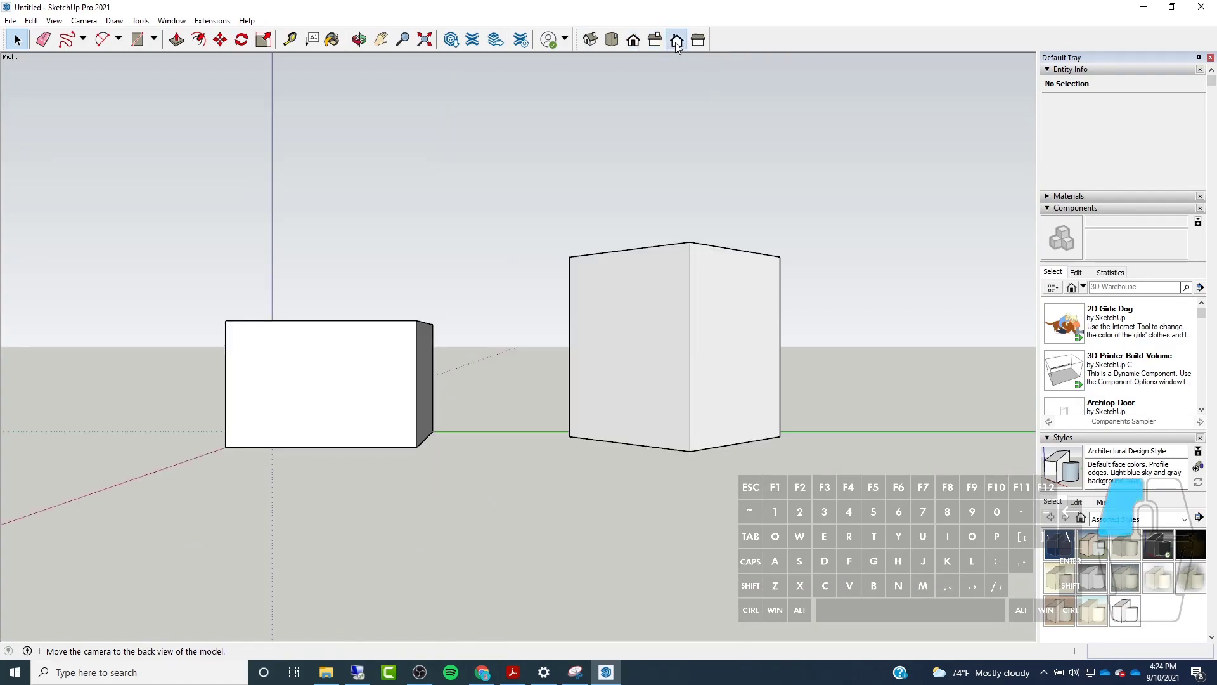
click(676, 41)
click(698, 40)
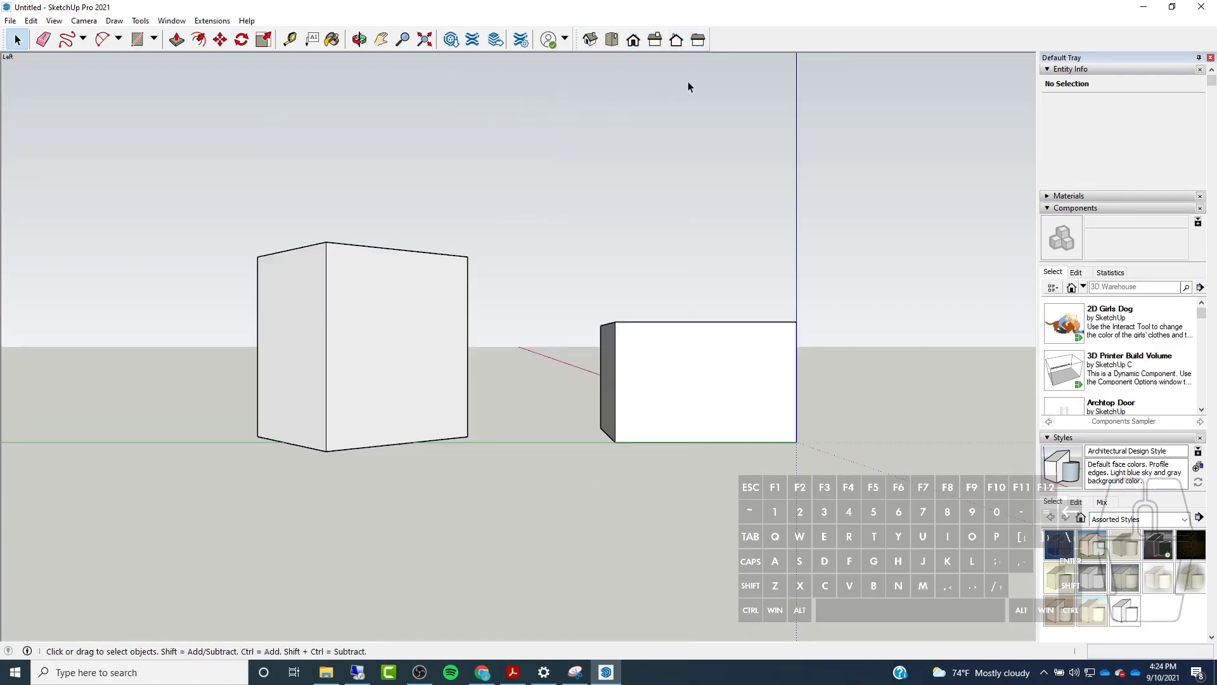
Look at the two boxes from the Top view and return to the Iso view.
click(613, 42)
click(590, 39)
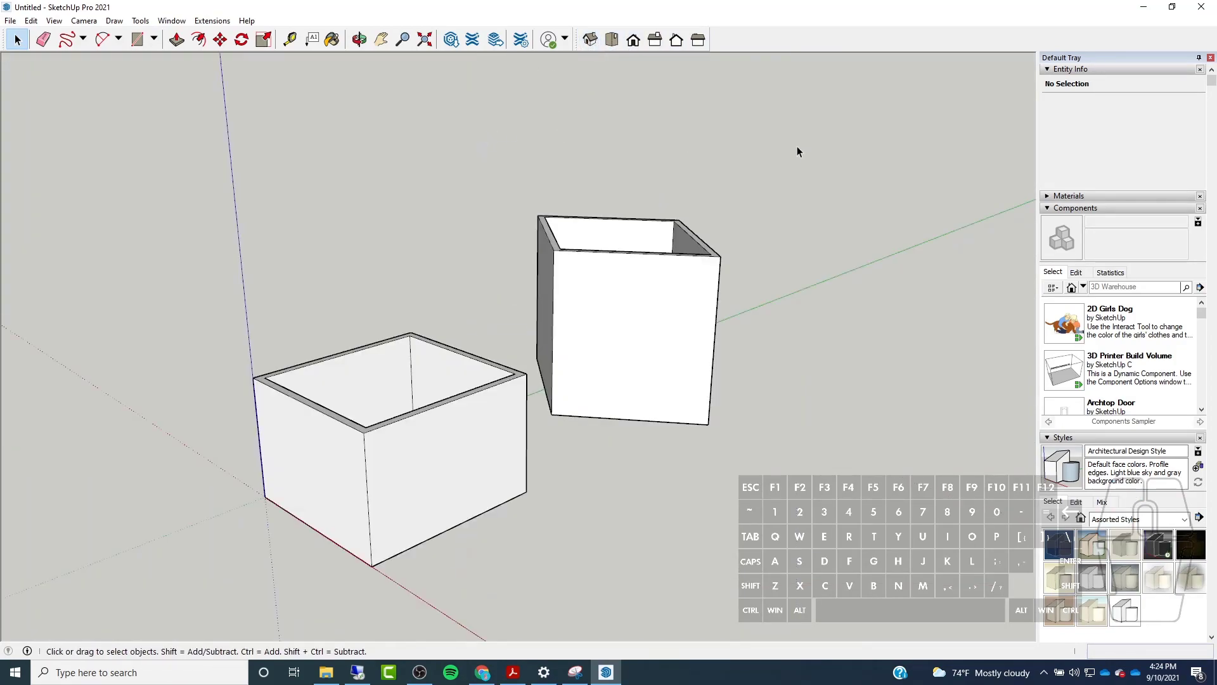
scroll(798, 146, down, 5)
scroll(771, 134, up, 4)
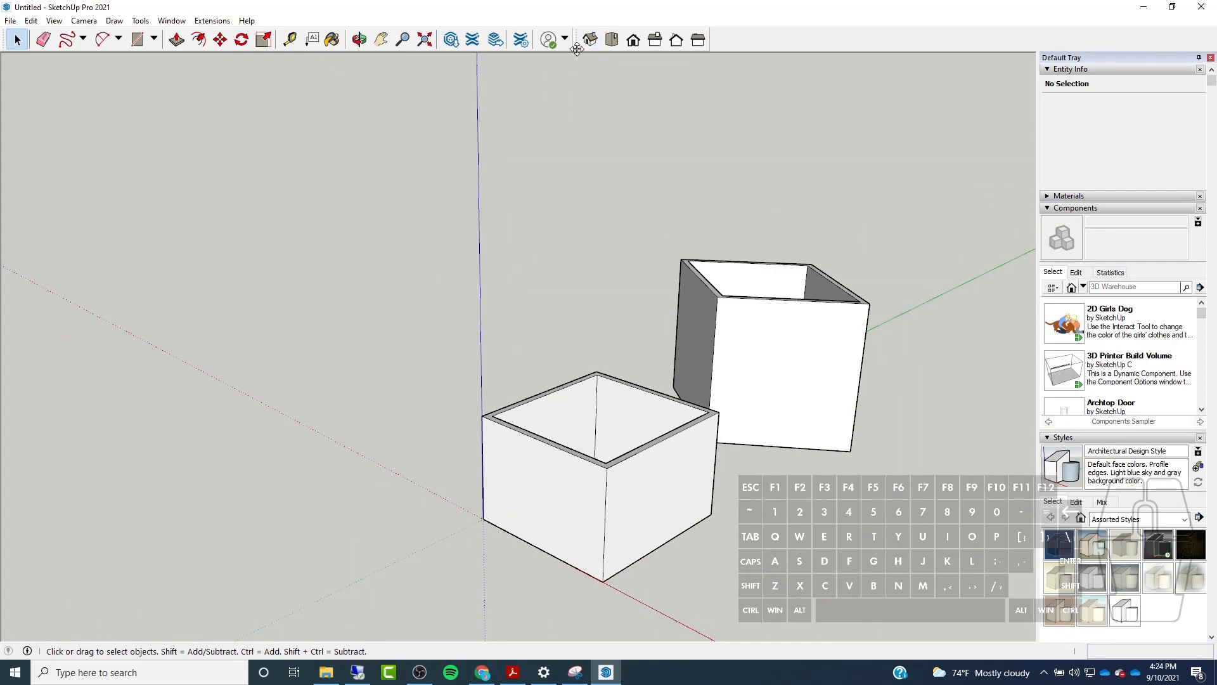
mouse_move(576, 44)
mouse_down()
mouse_move(581, 133)
mouse_move(468, 215)
mouse_move(400, 217)
mouse_move(233, 178)
mouse_move(370, 184)
mouse_move(353, 163)
mouse_move(592, 29)
mouse_move(13, 39)
mouse_move(584, 39)
mouse_move(218, 28)
mouse_move(554, 44)
mouse_move(594, 29)
mouse_up()
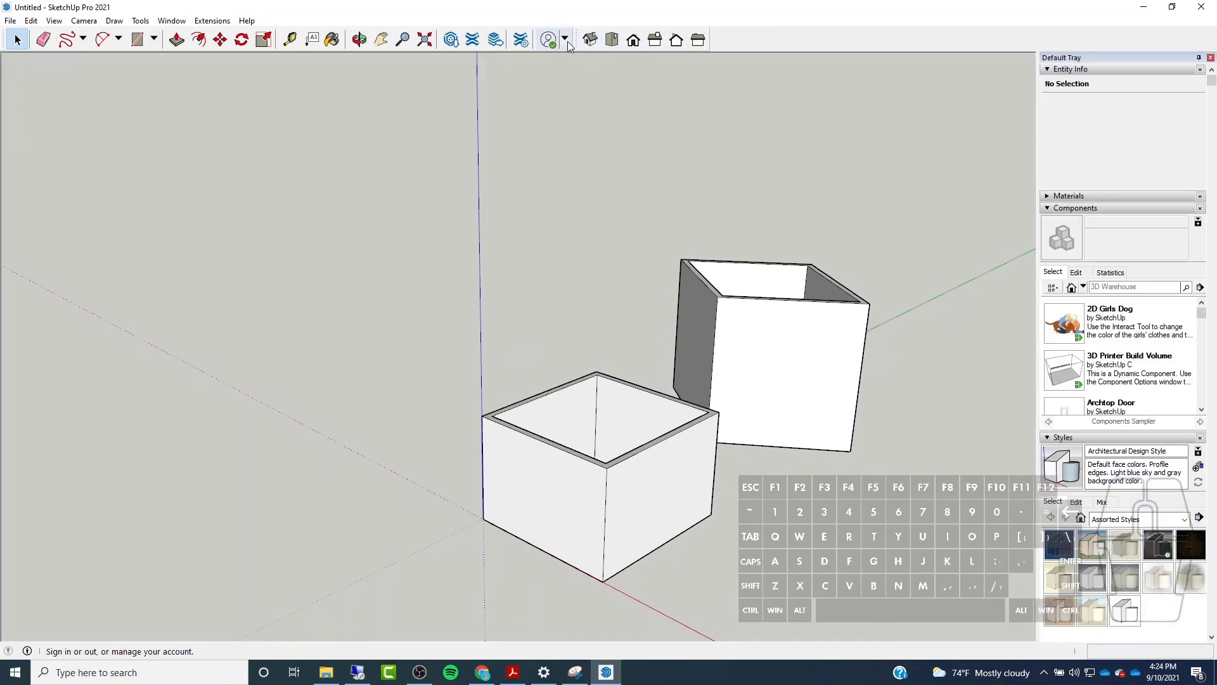
middle_drag(561, 246, 340, 377)
scroll(409, 343, down, 5)
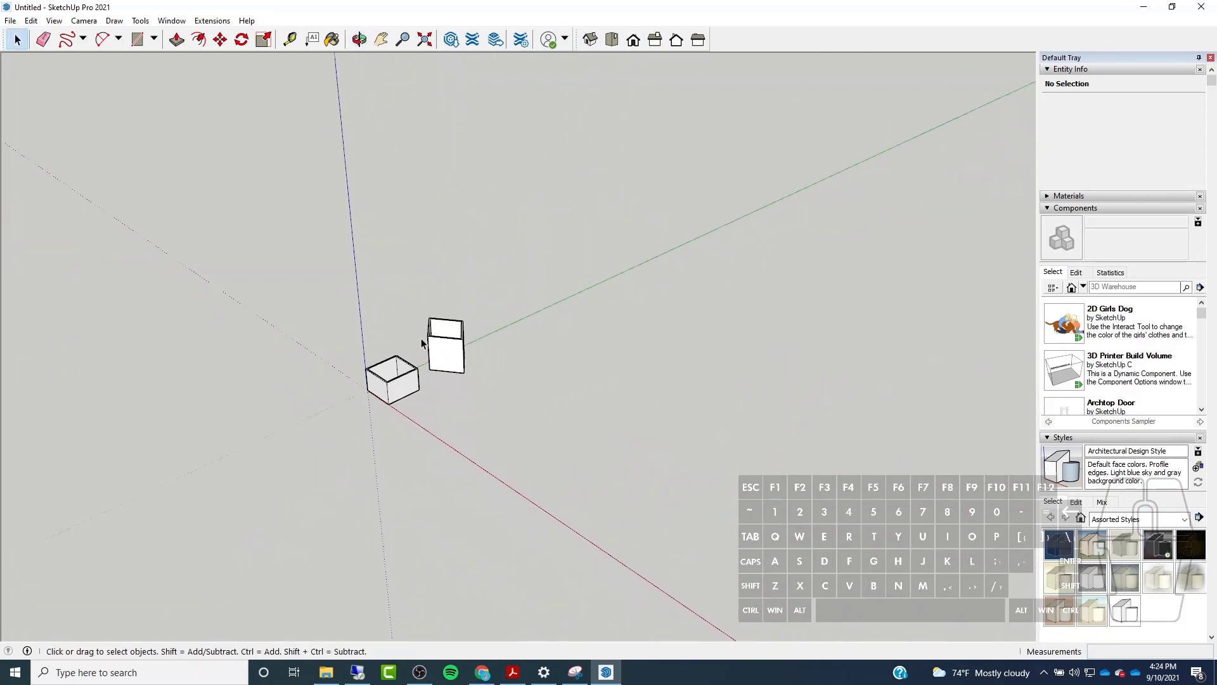
scroll(408, 342, up, 5)
middle_drag(500, 347, 672, 365)
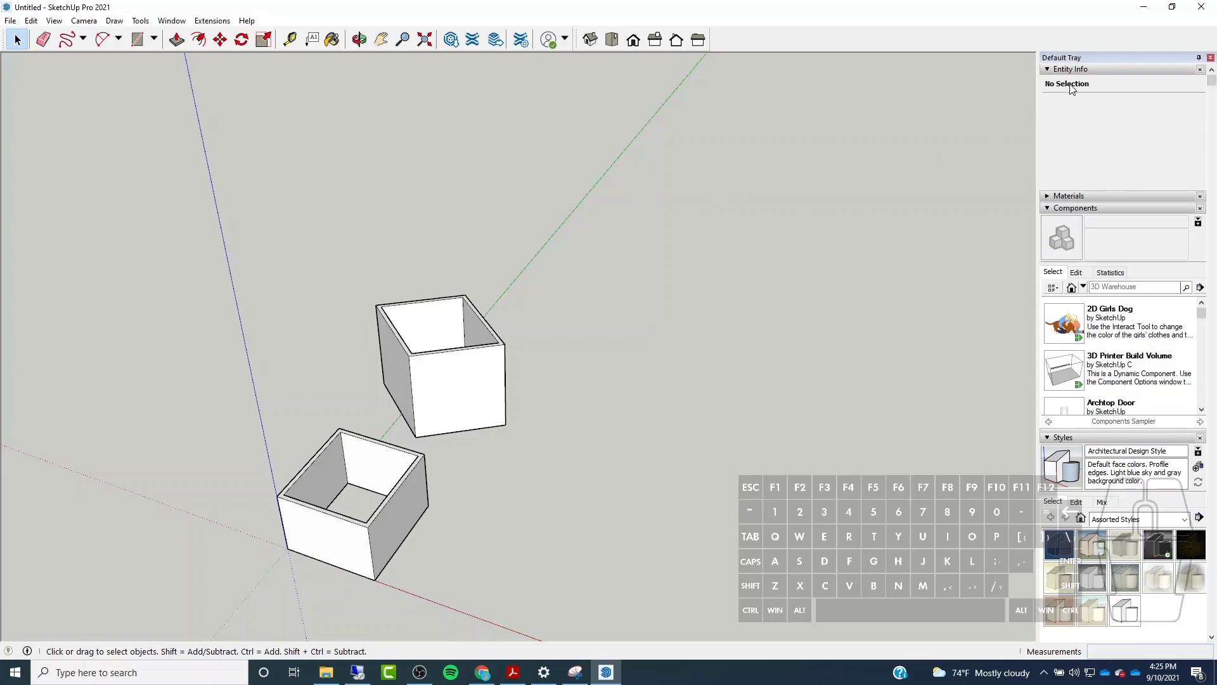
Select all geometry of the taller box and examine its details in Entity Info.
middle_drag(533, 292, 383, 248)
drag(416, 233, 598, 481)
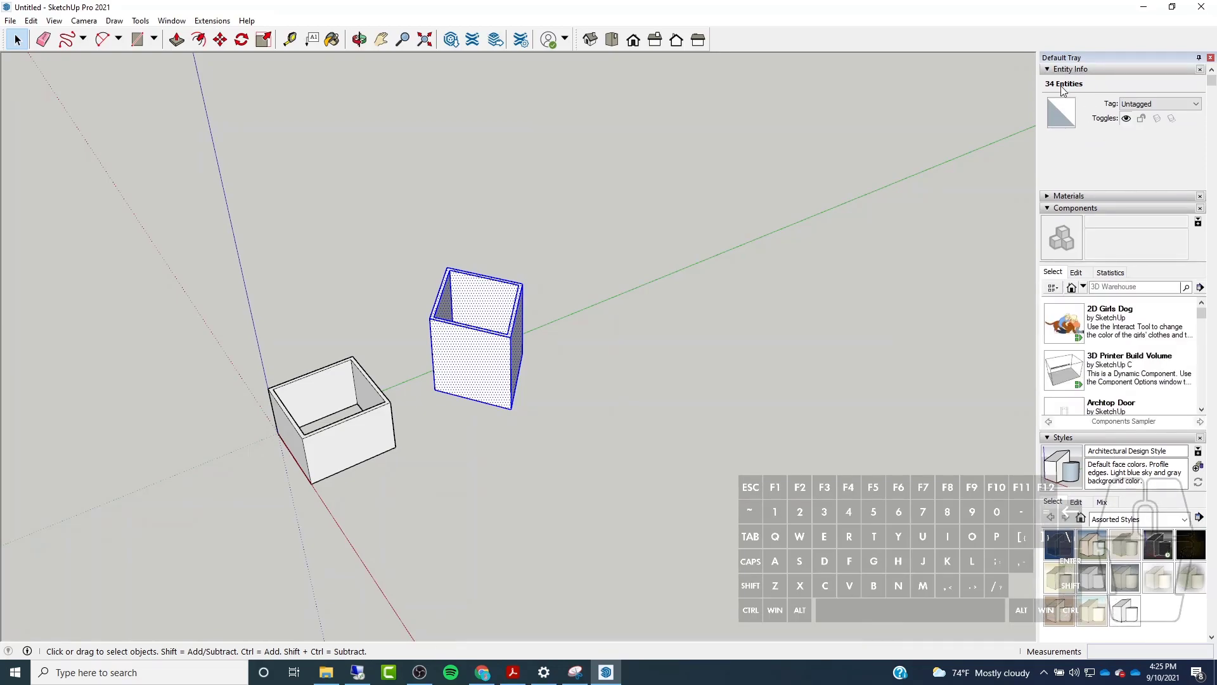
scroll(604, 123, down, 3)
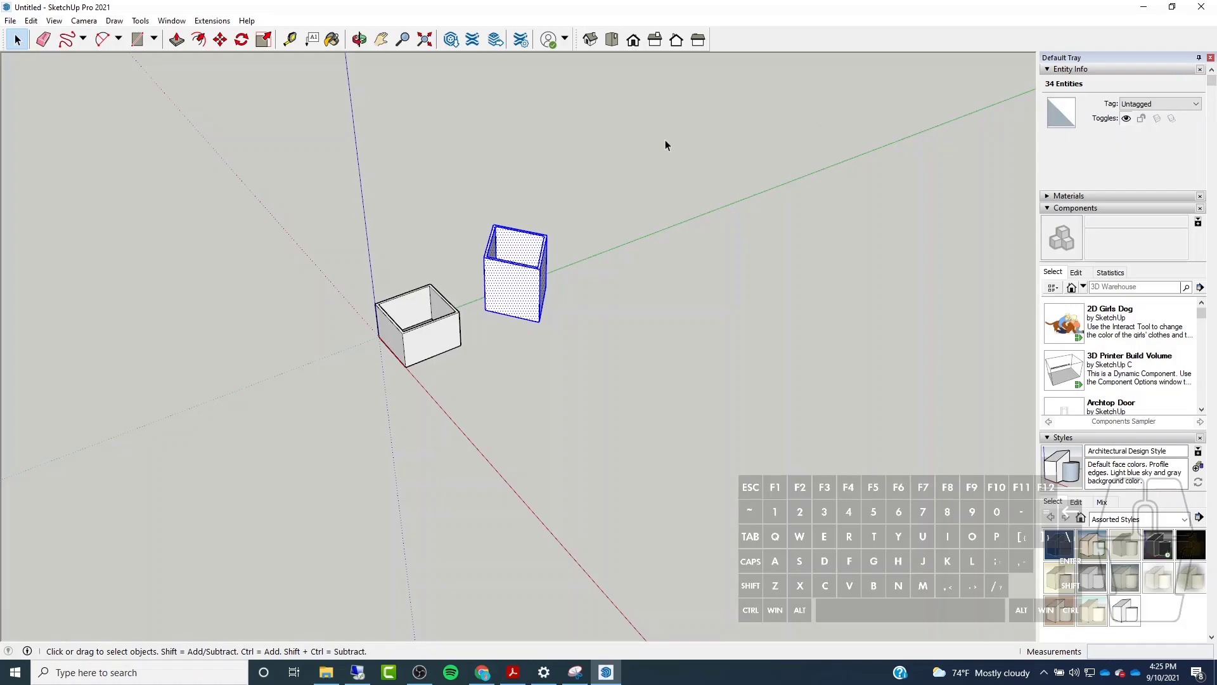
scroll(528, 226, up, 5)
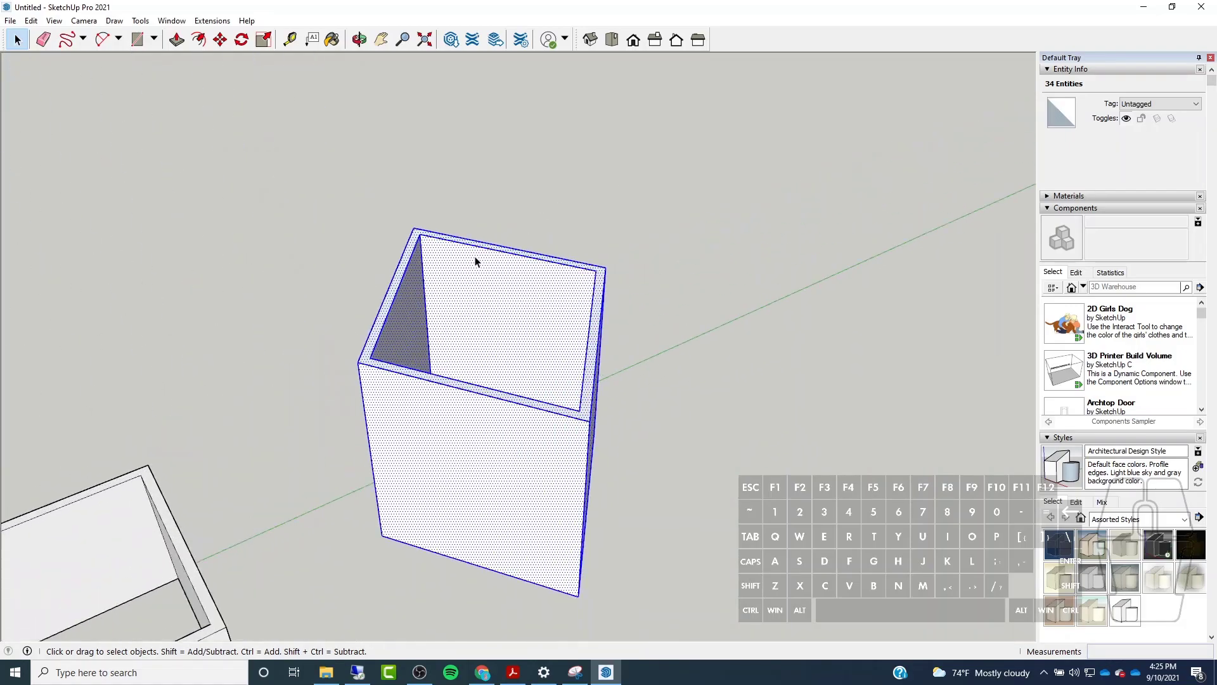
scroll(560, 266, up, 3)
scroll(556, 248, down, 2)
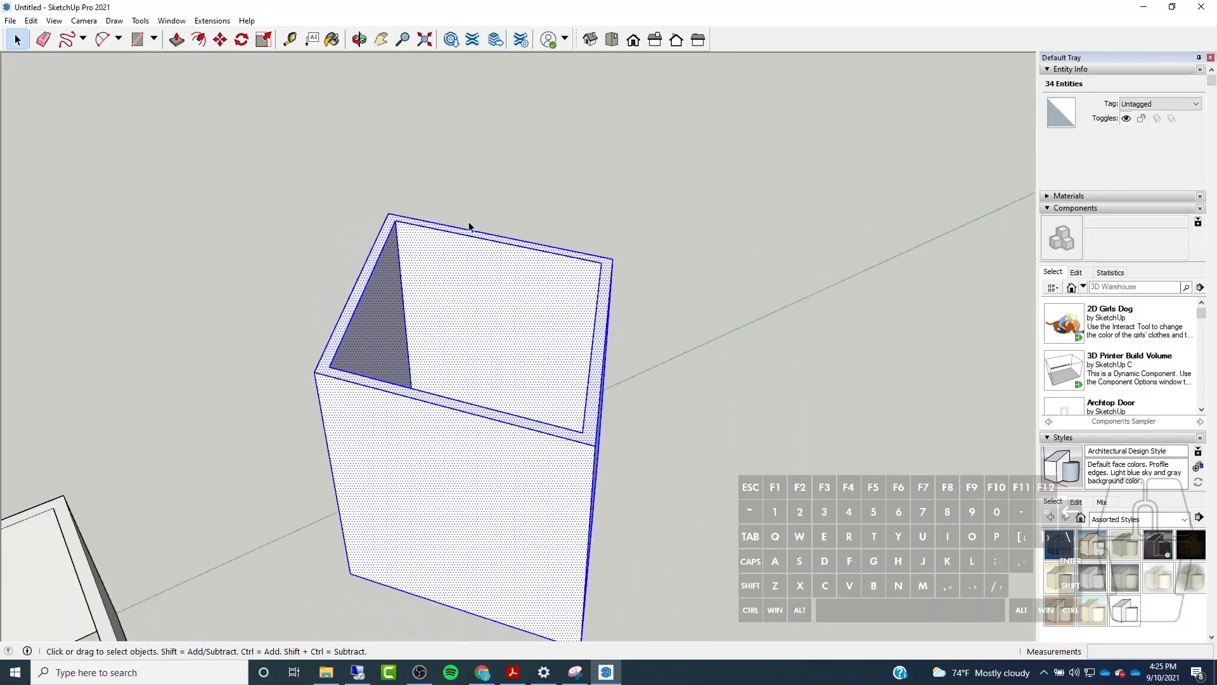
scroll(469, 227, down, 2)
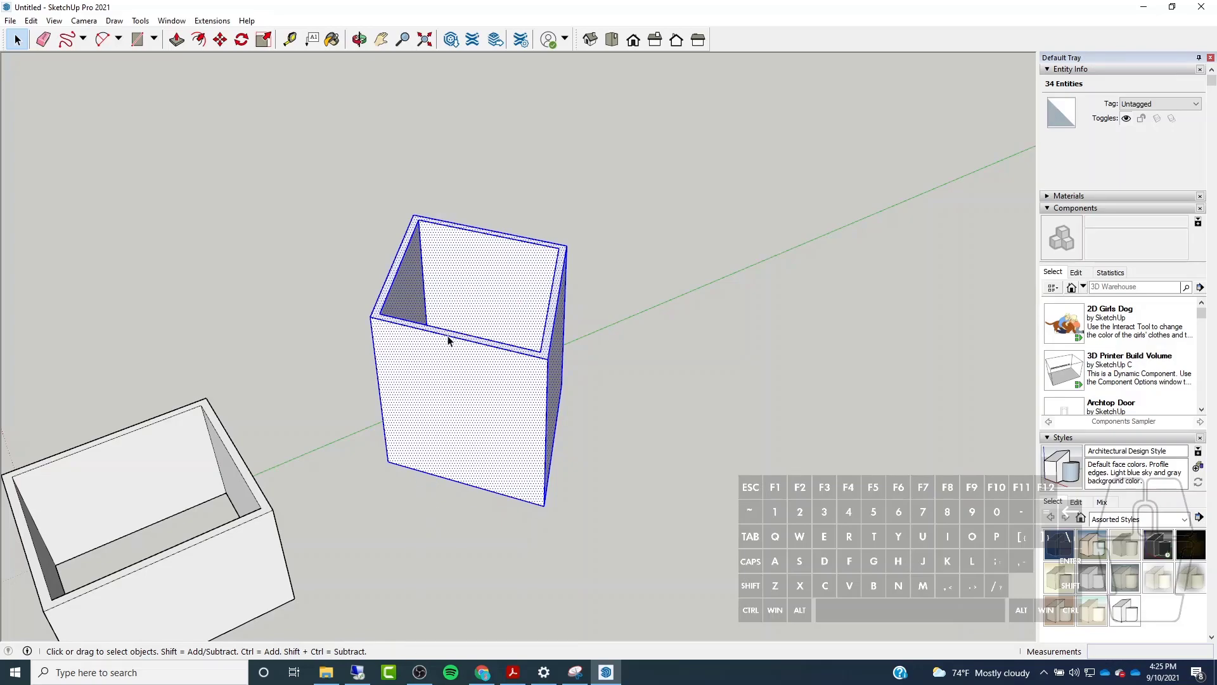
Check the lengths of a vertical edge and a top front edge of the taller box in Entity Info.
click(372, 332)
scroll(373, 335, up, 3)
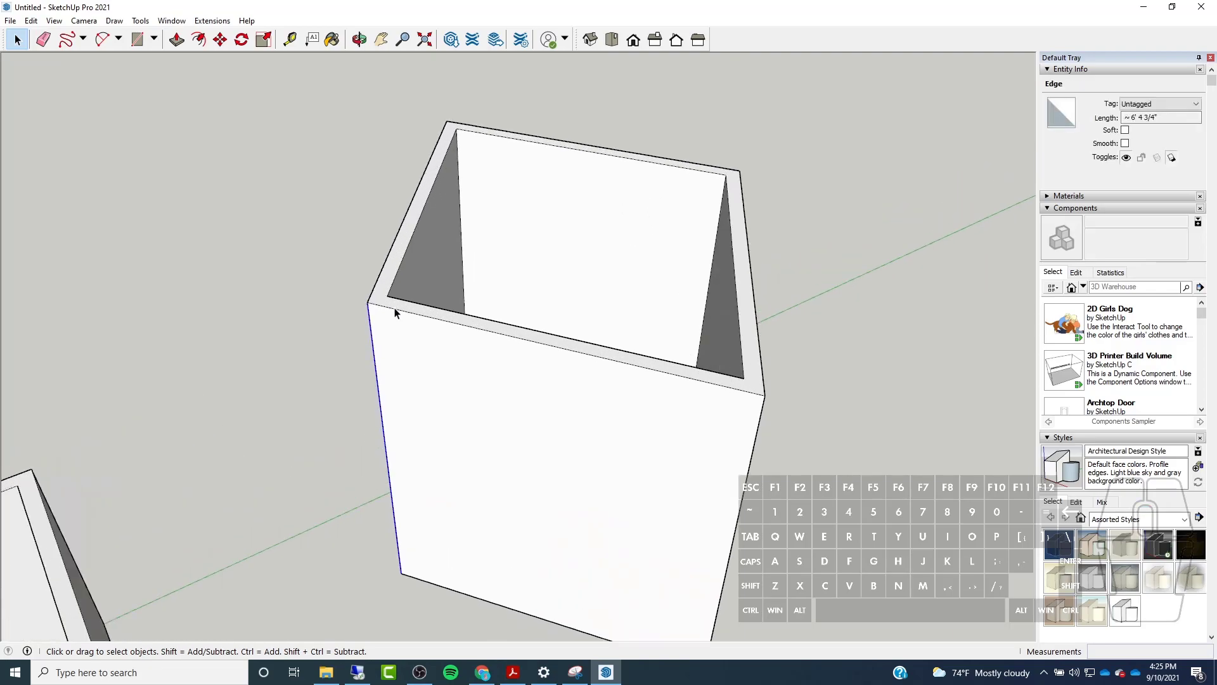
click(395, 311)
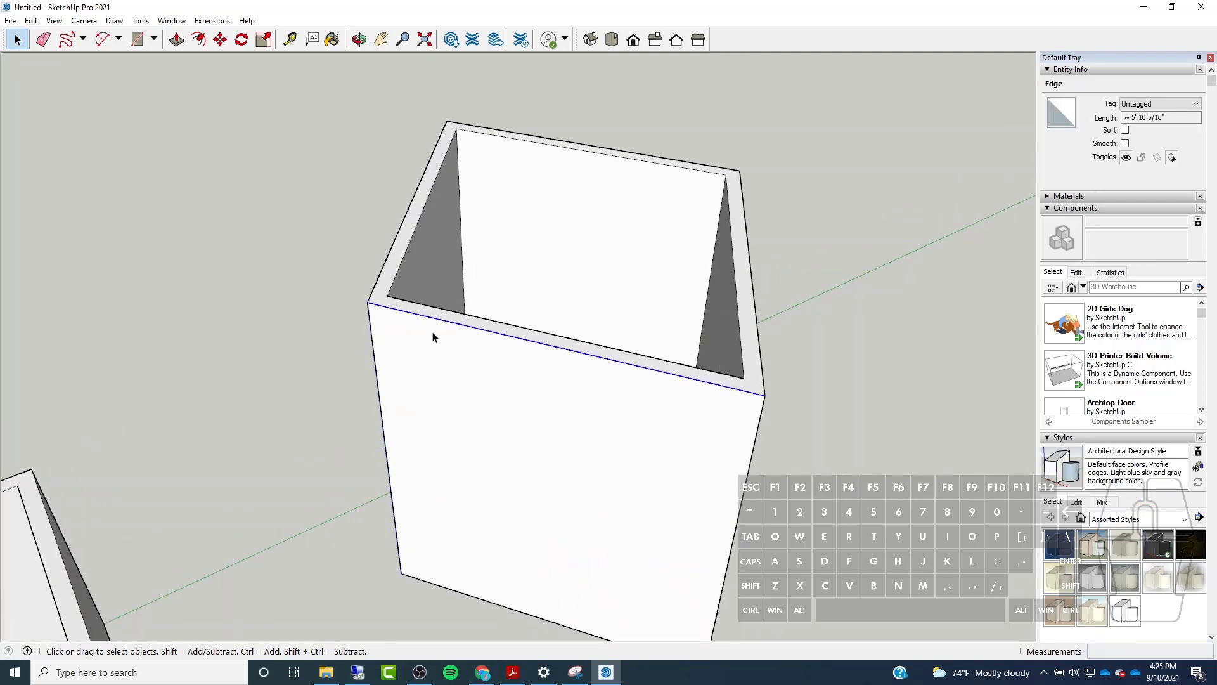
Select the whole taller box again and review its available tags, keeping Untagged.
scroll(414, 254, down, 5)
drag(335, 156, 648, 492)
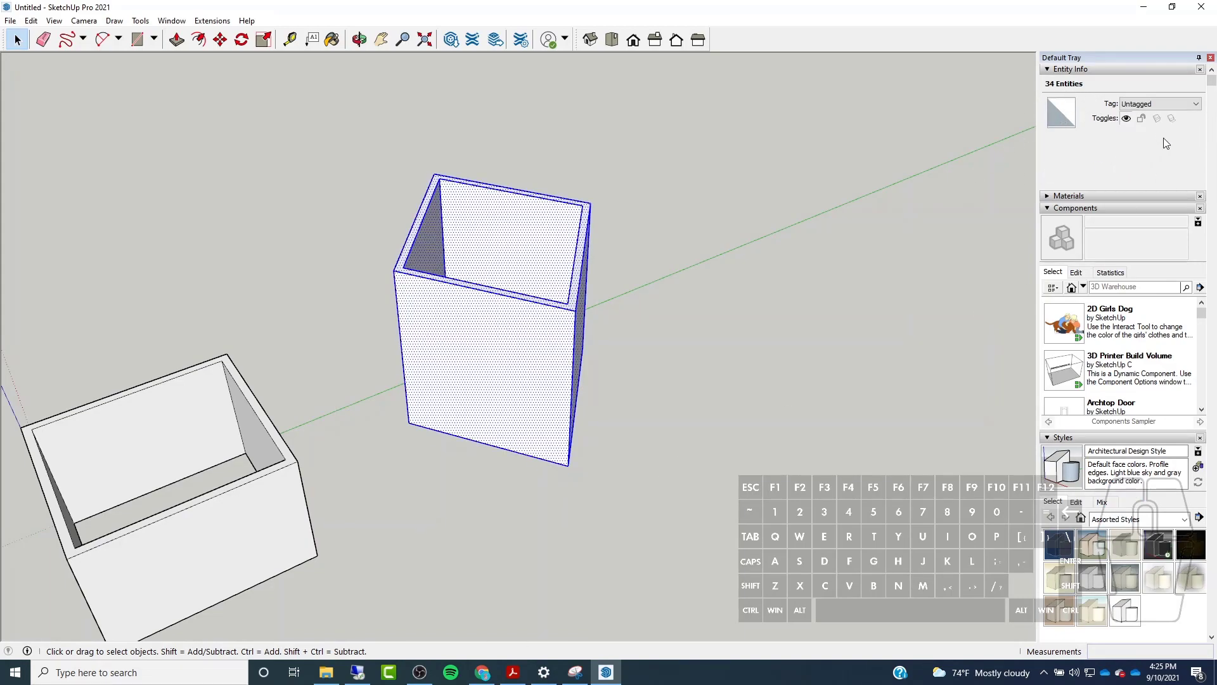
click(1166, 105)
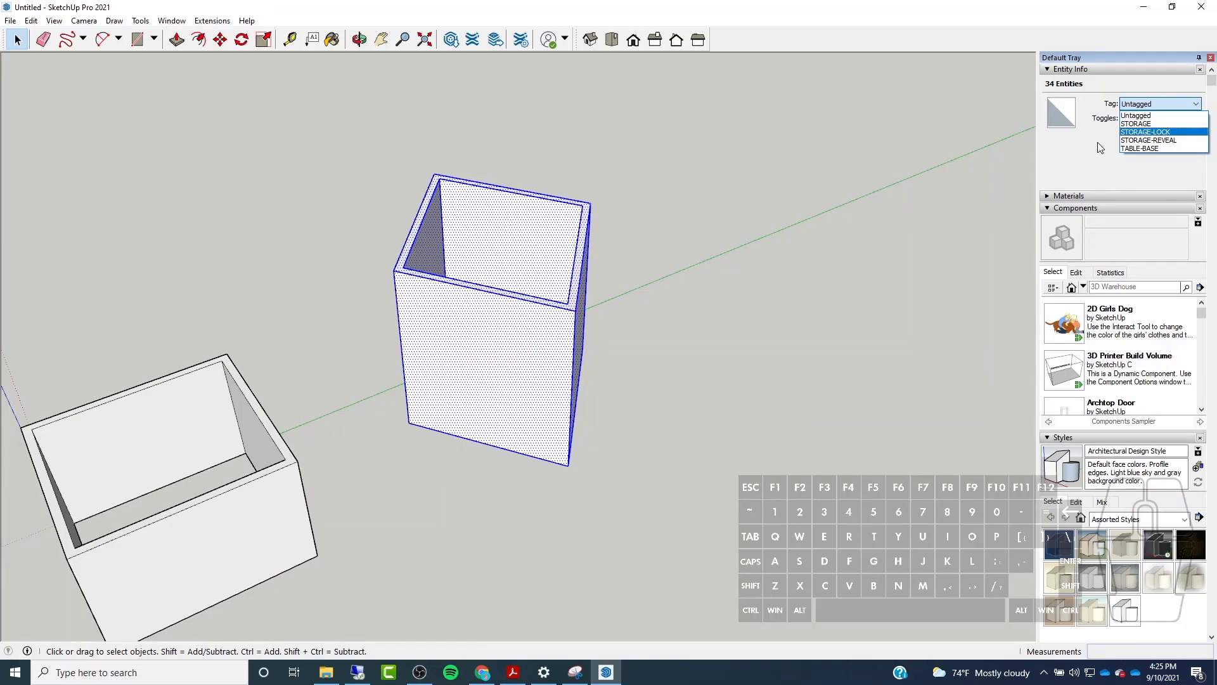
click(1139, 116)
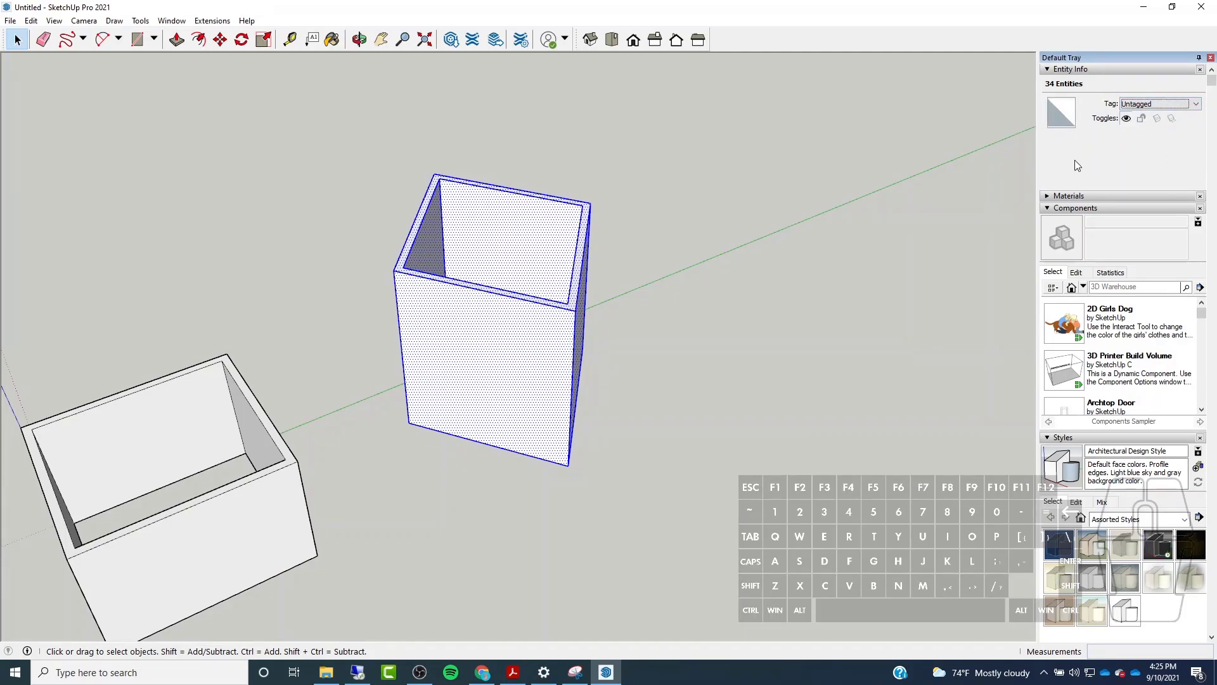
Expand Materials, browse the Colors collection and switch to the Brick, Cladding and Siding collection.
click(1045, 195)
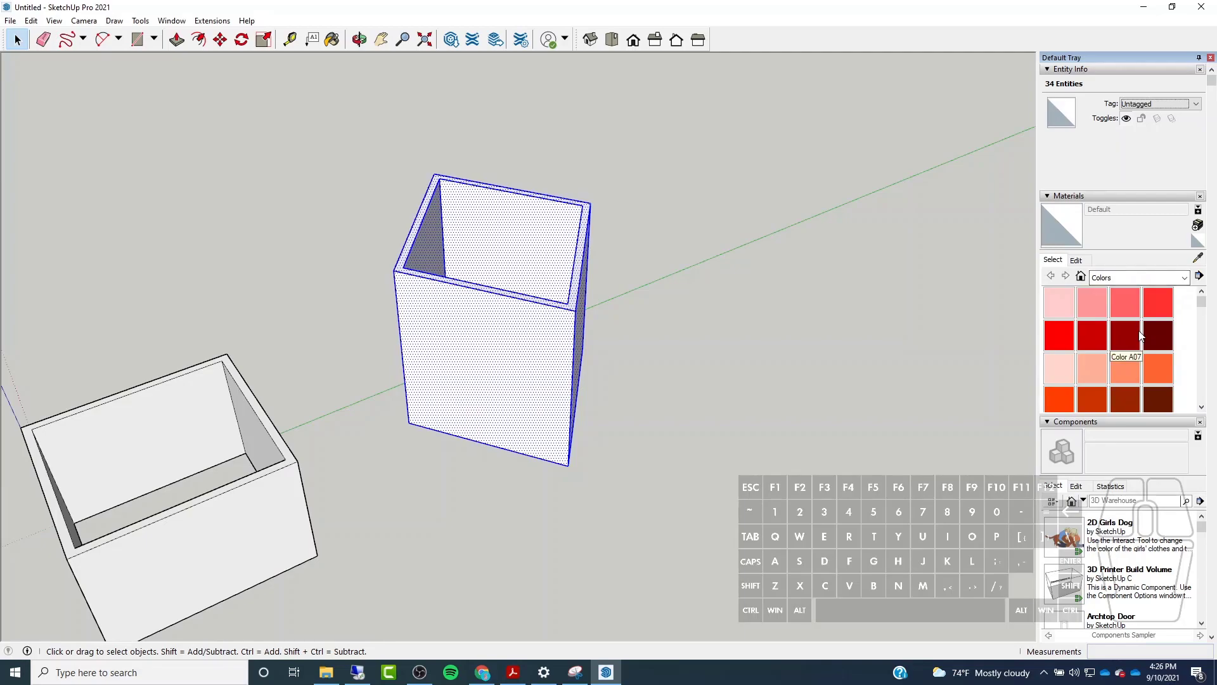
scroll(1115, 309, down, 3)
scroll(1114, 310, down, 8)
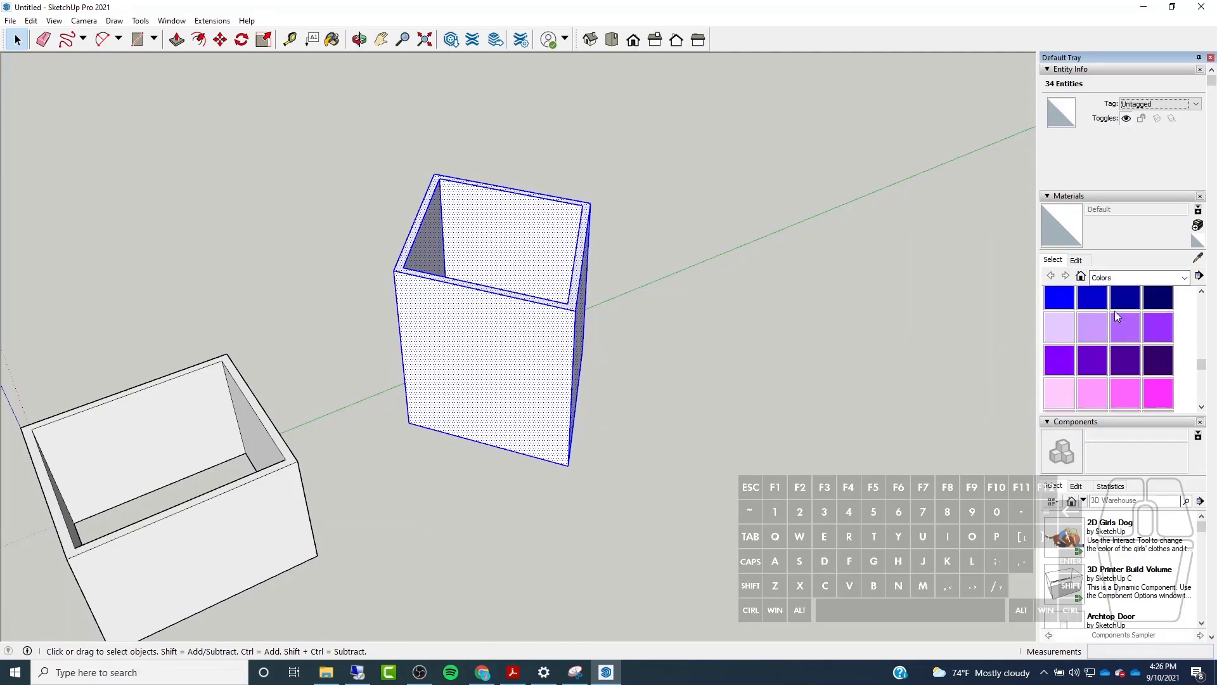
scroll(1115, 311, up, 15)
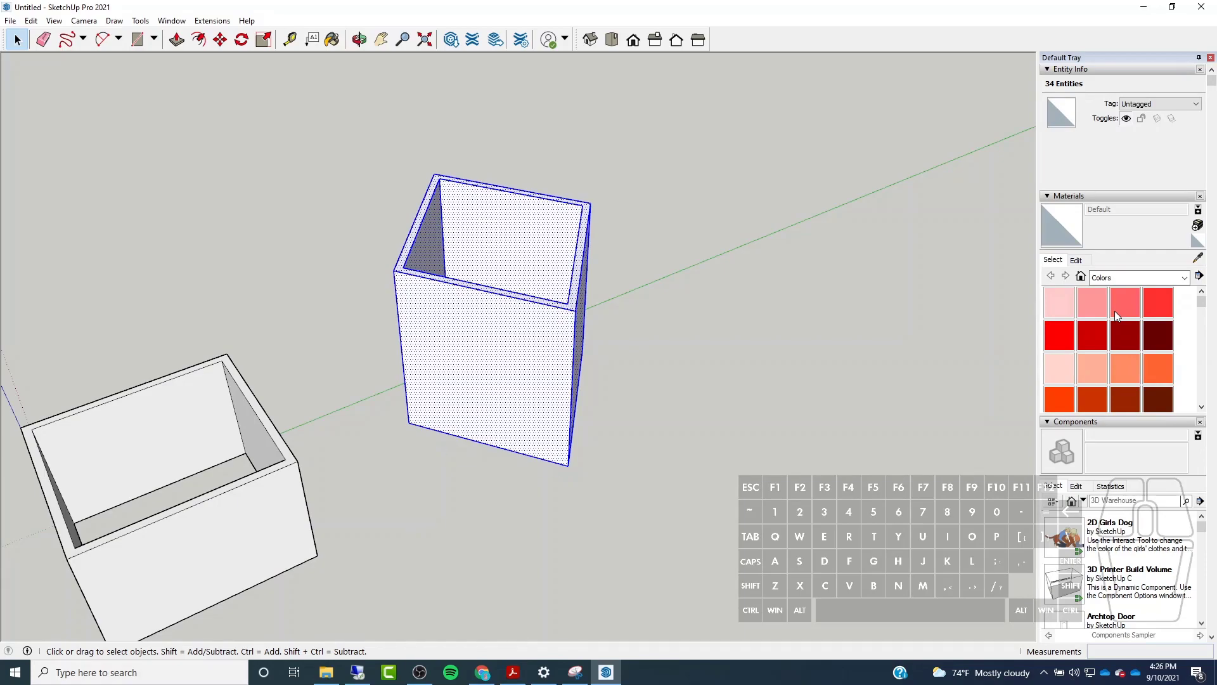
click(1128, 280)
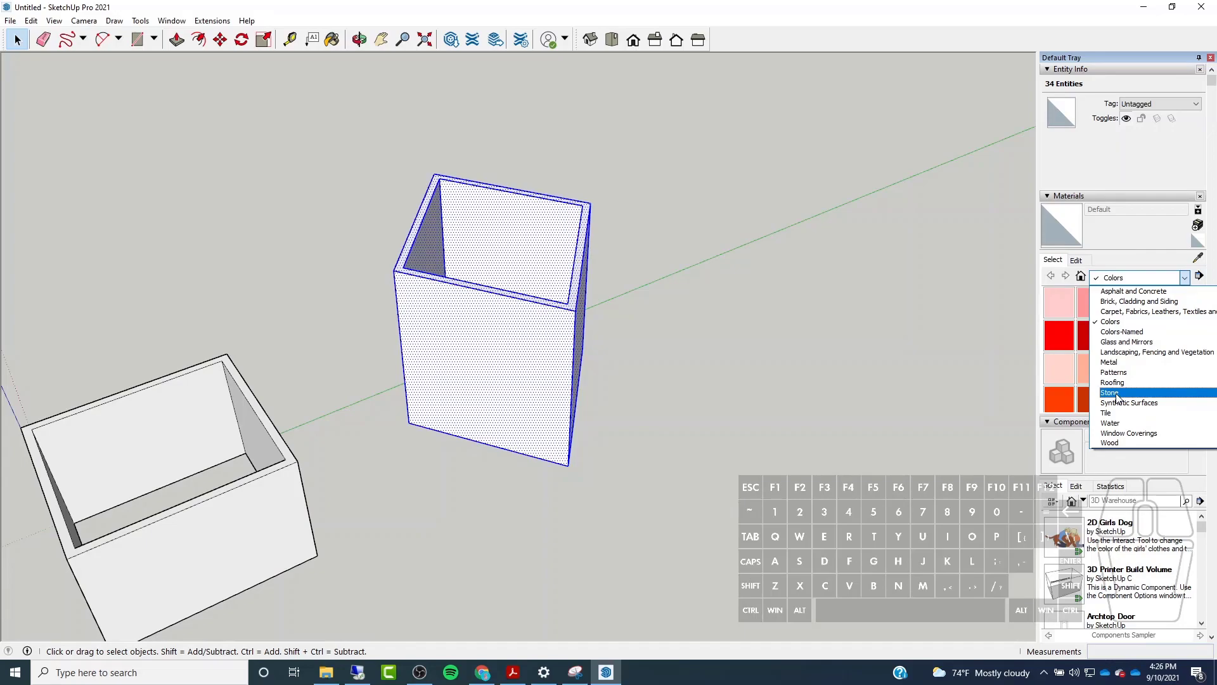
click(1129, 301)
Select the taller box and delete it.
middle_drag(687, 250, 641, 190)
click(534, 134)
drag(534, 135, 729, 430)
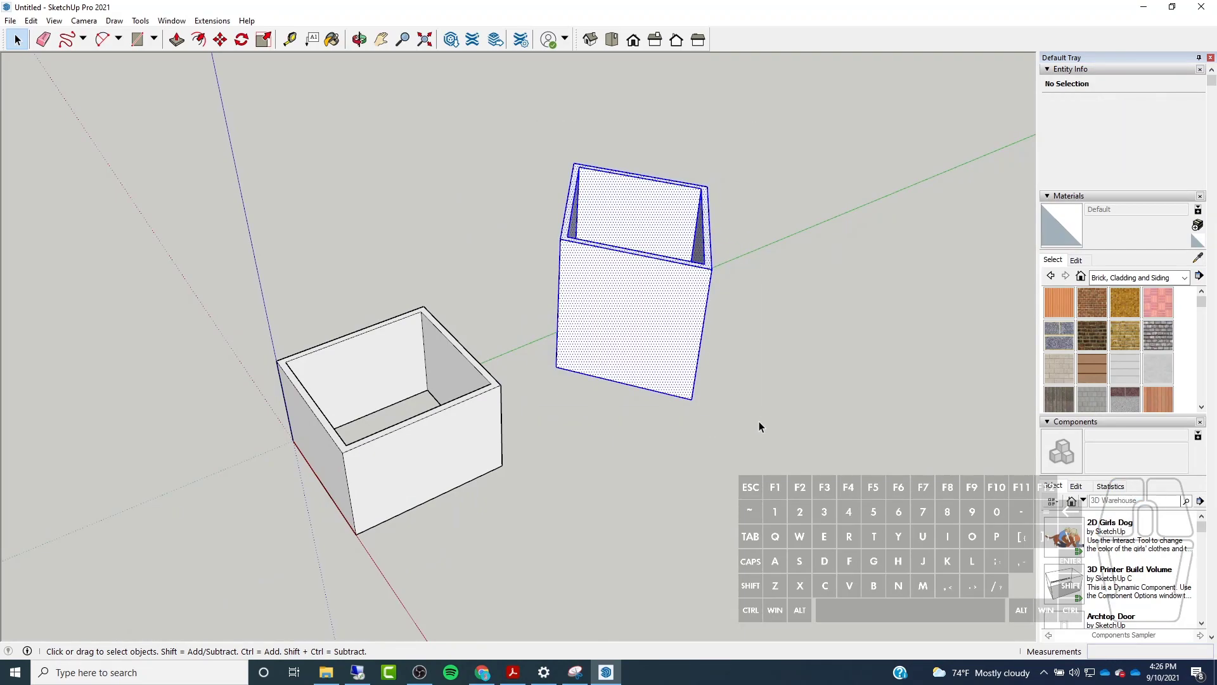
key(Delete)
Select the whole remaining box and paint it with Brick Antique 01.
middle_drag(389, 435, 527, 277)
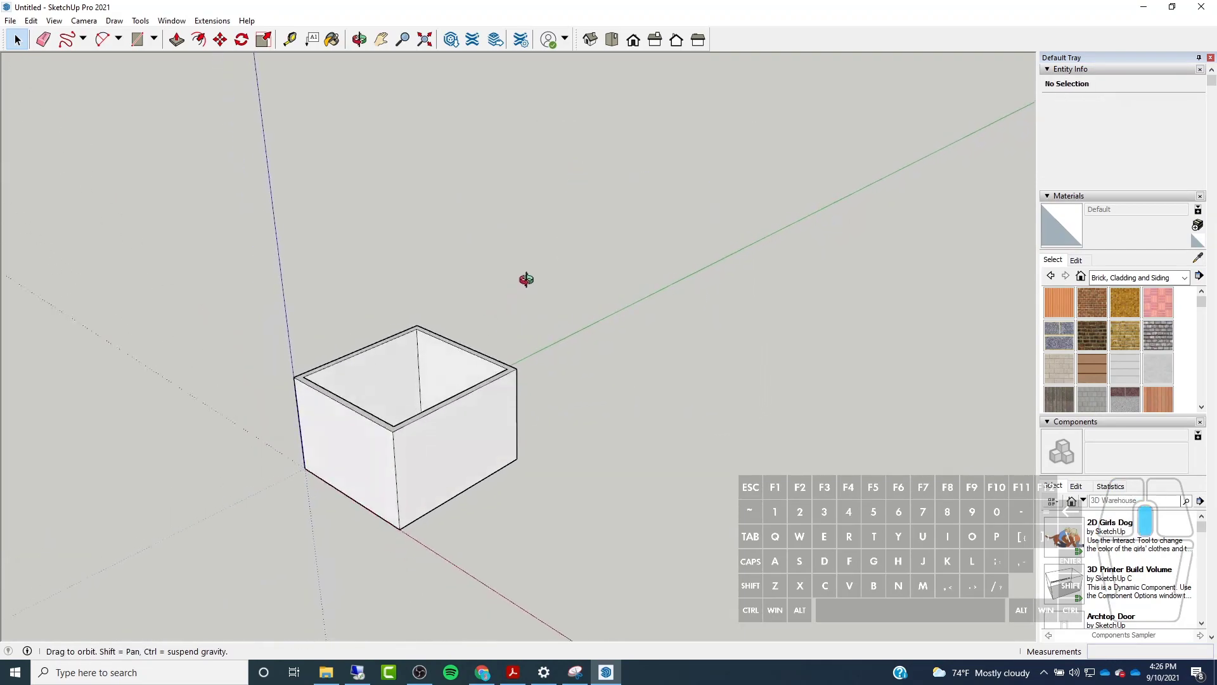
drag(251, 239, 641, 556)
scroll(356, 484, up, 2)
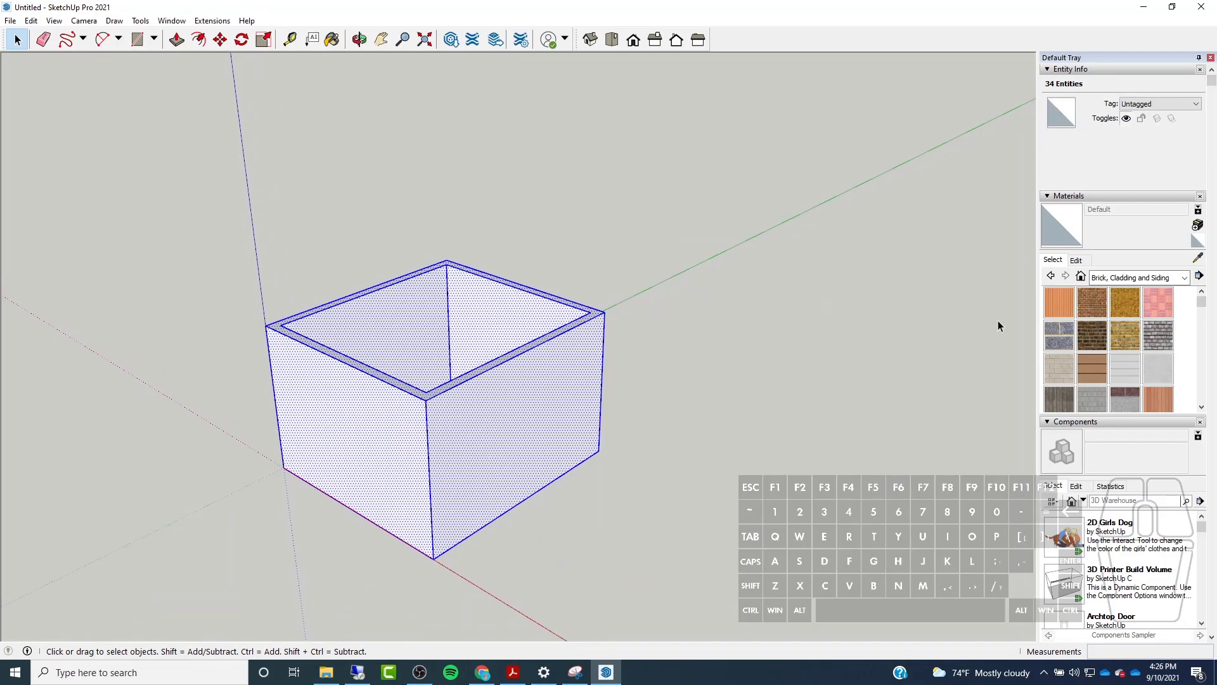
click(1084, 302)
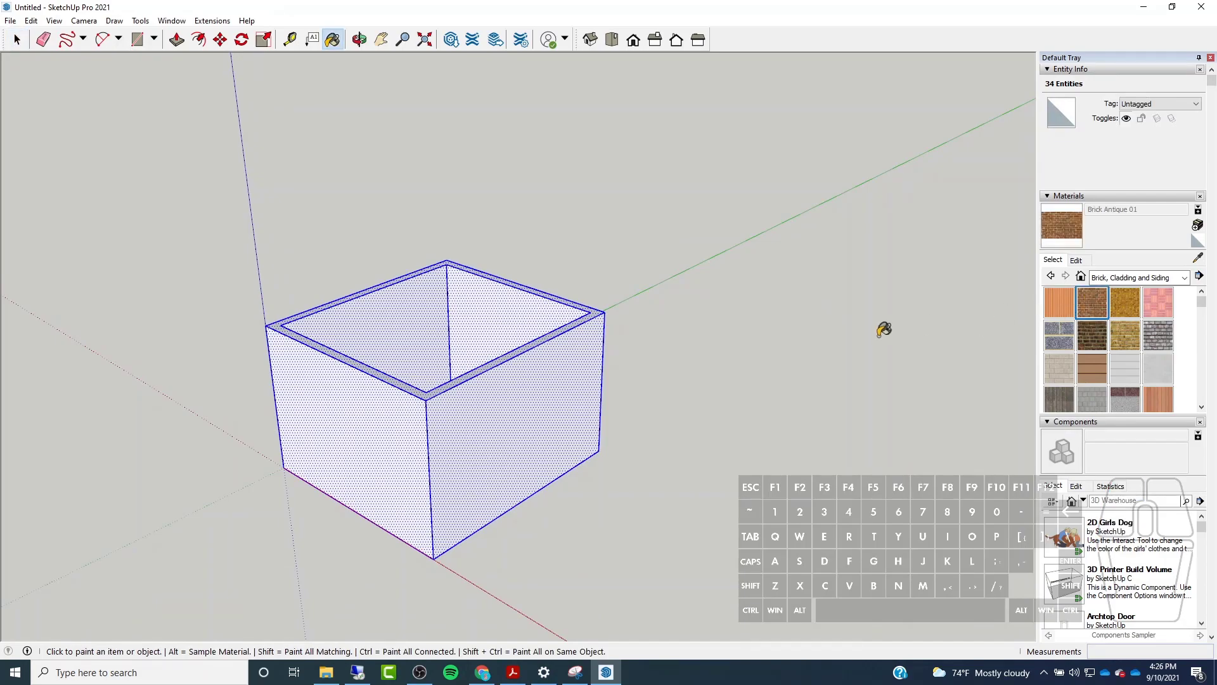
click(541, 383)
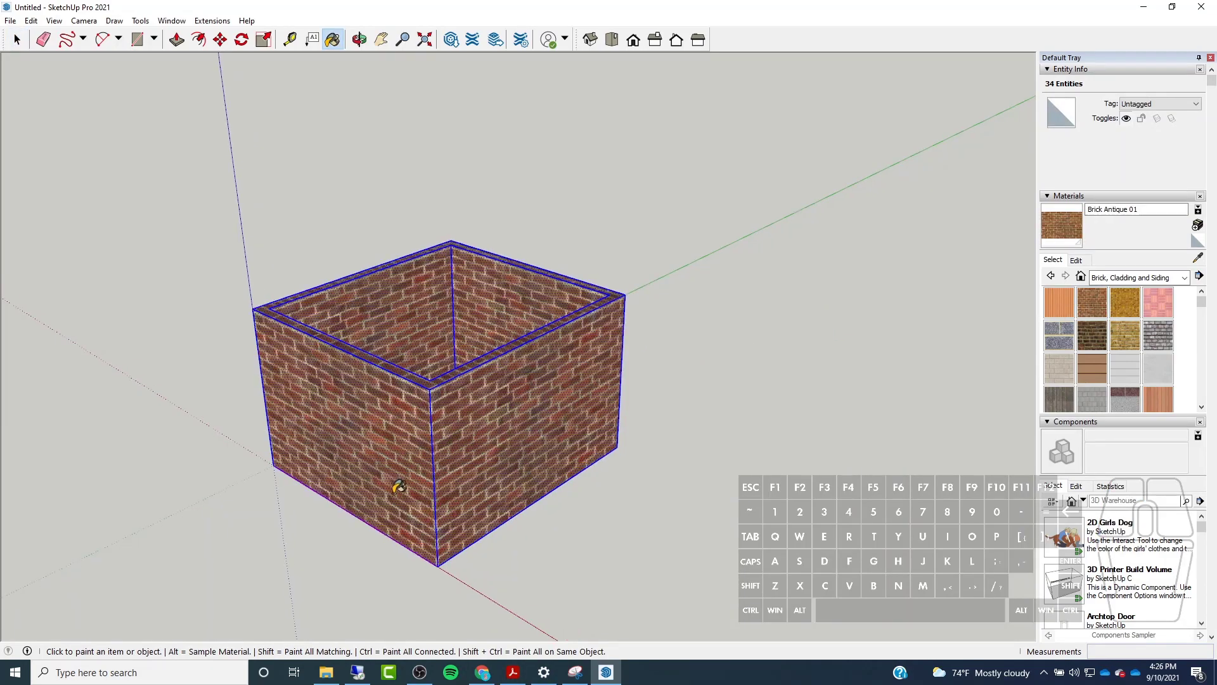
scroll(405, 487, up, 5)
scroll(405, 487, down, 5)
mouse_move(449, 484)
middle_down()
mouse_move(774, 420)
mouse_move(584, 435)
mouse_move(456, 487)
mouse_move(388, 343)
middle_up()
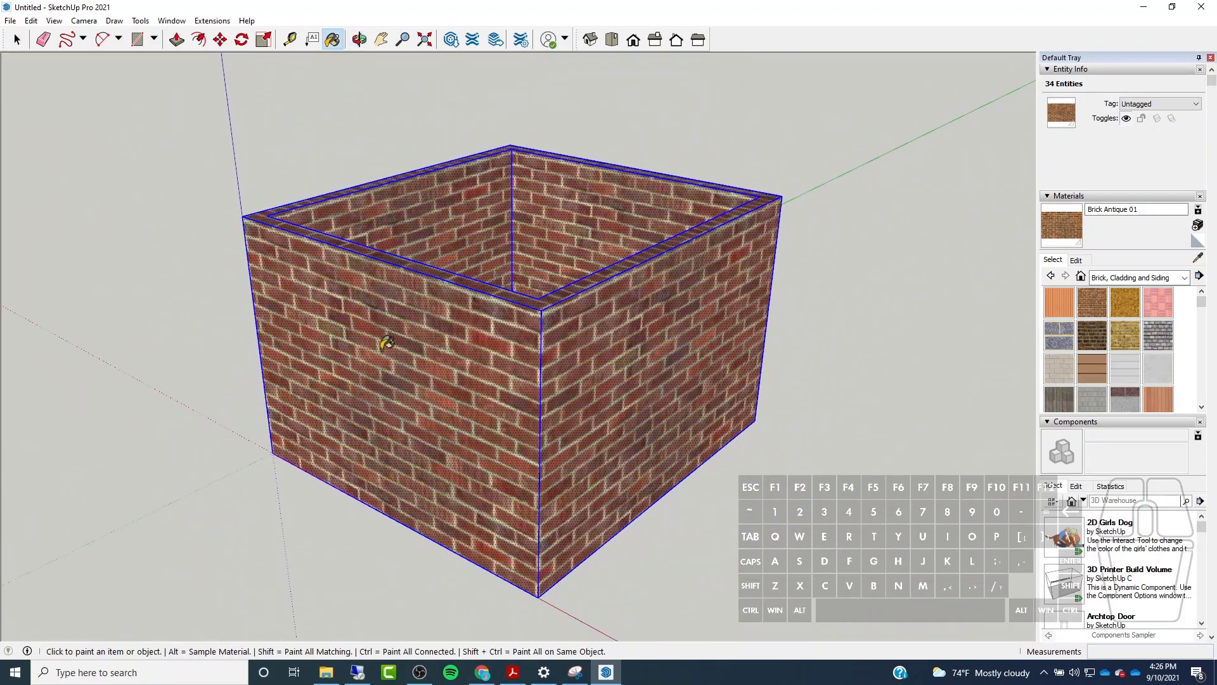
Repaint the selected box with Brick Basket and clear the selection.
click(1164, 305)
click(648, 330)
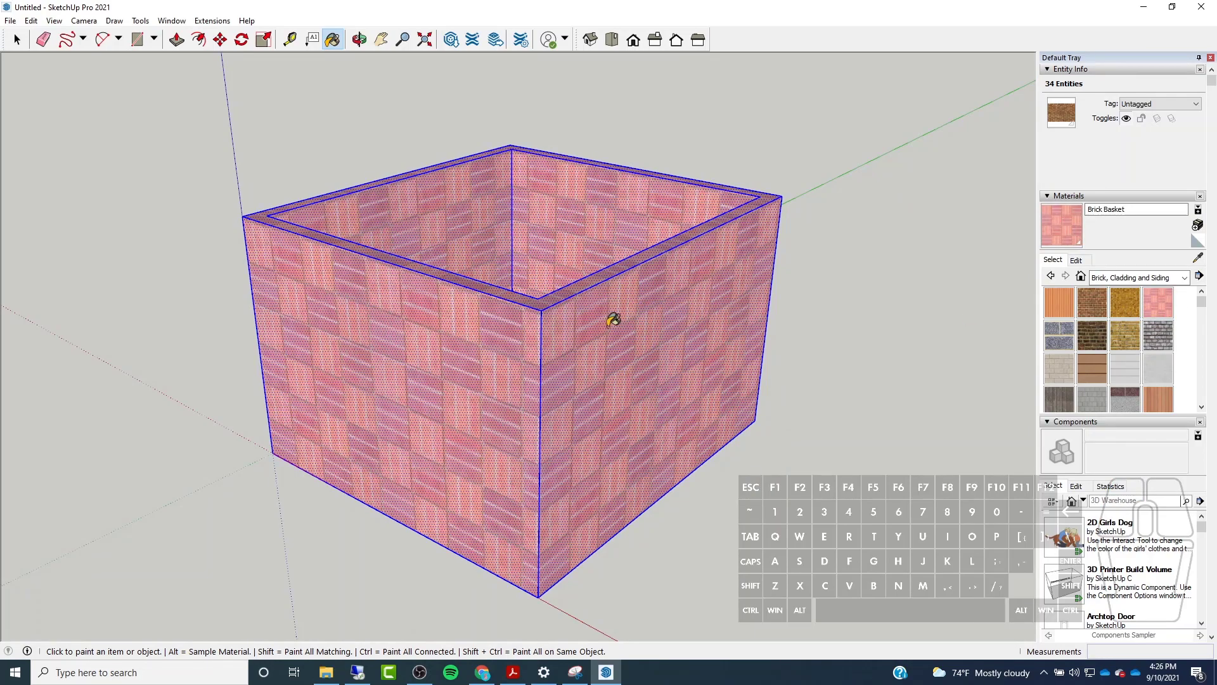
click(17, 40)
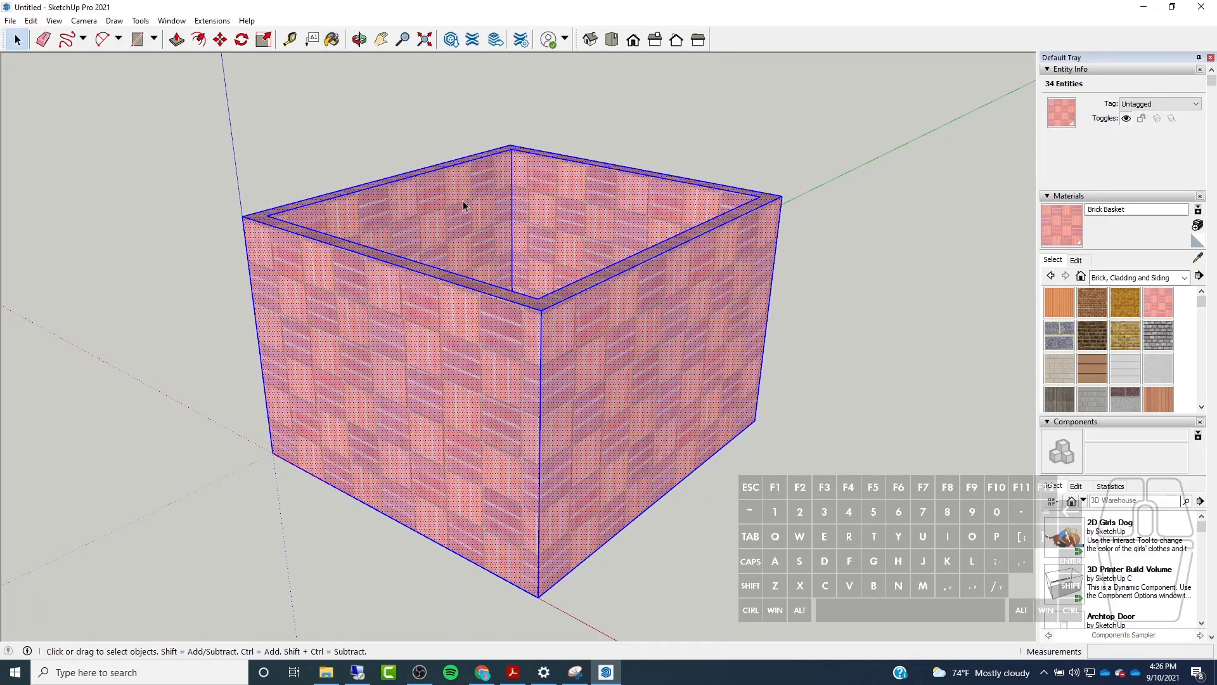
click(803, 271)
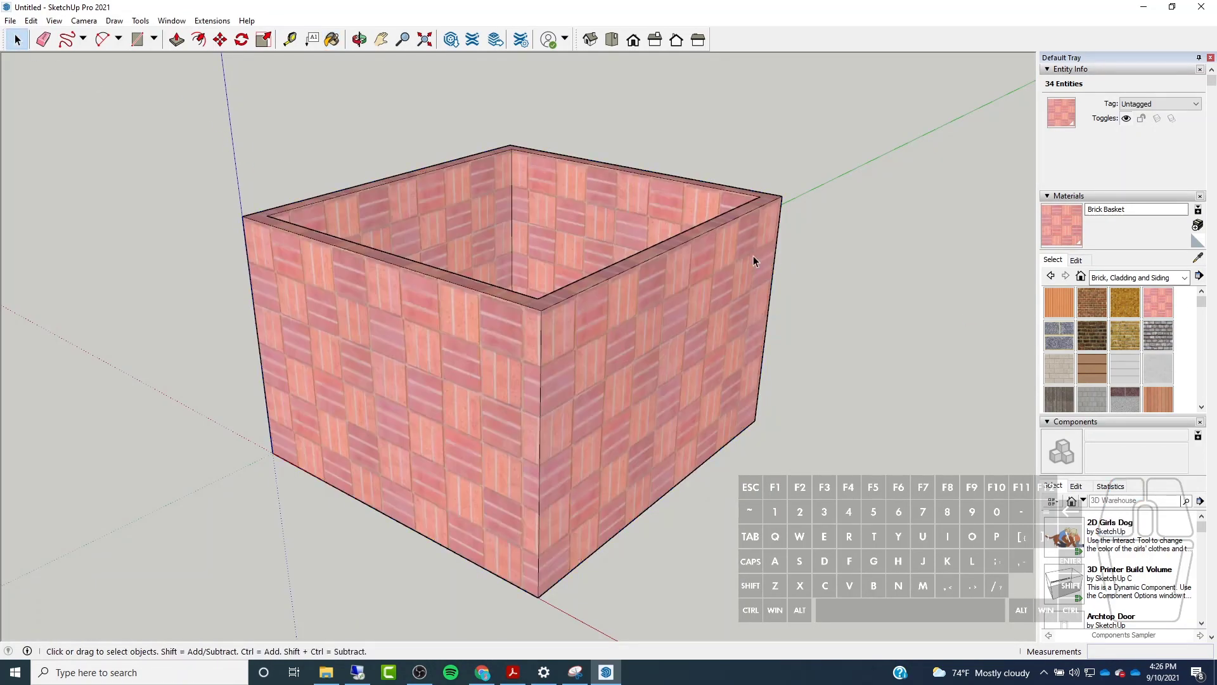
Paint the two visible outer side faces of the box with Brick Antique 01.
click(1094, 305)
click(652, 367)
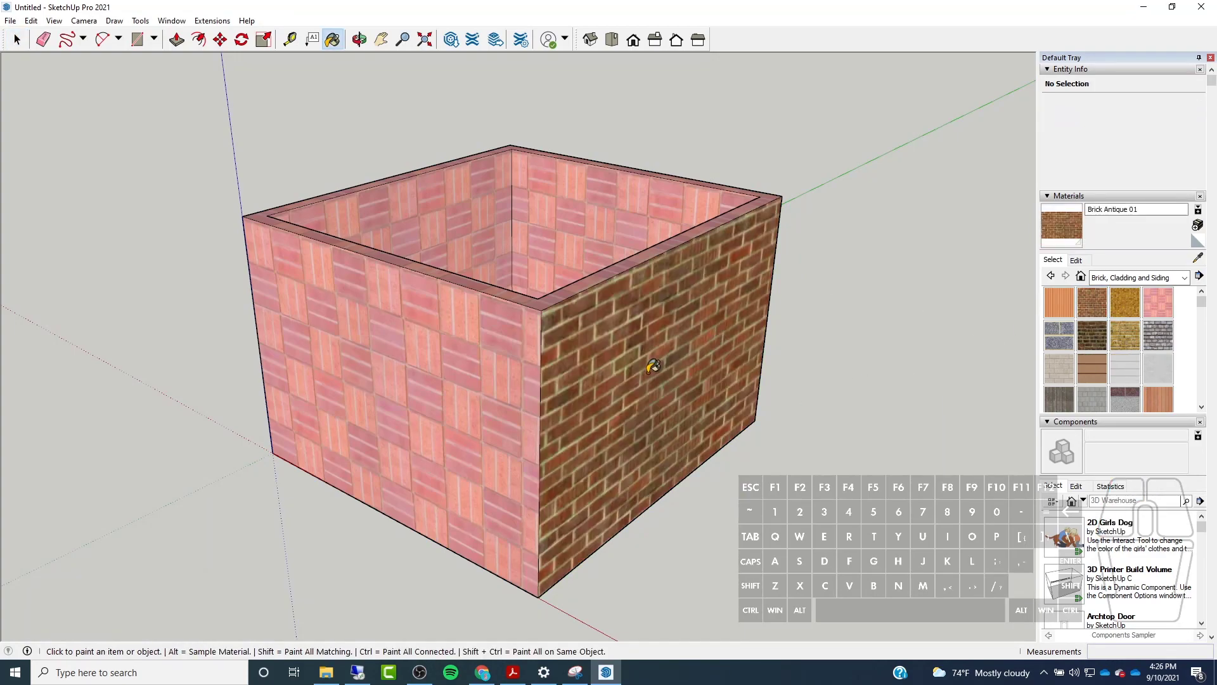
click(434, 355)
middle_drag(694, 343, 684, 360)
scroll(684, 360, up, 2)
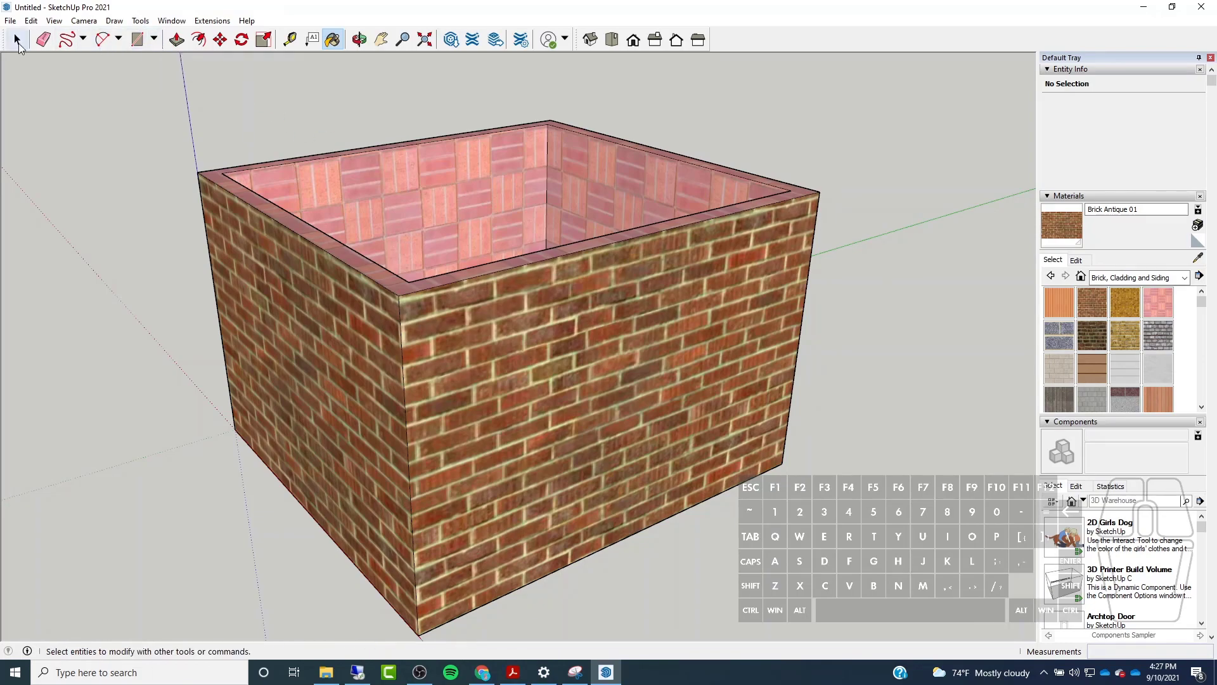
Draw a line across one outer brick face from edge to edge, splitting it into upper and lower parts.
click(82, 43)
click(88, 64)
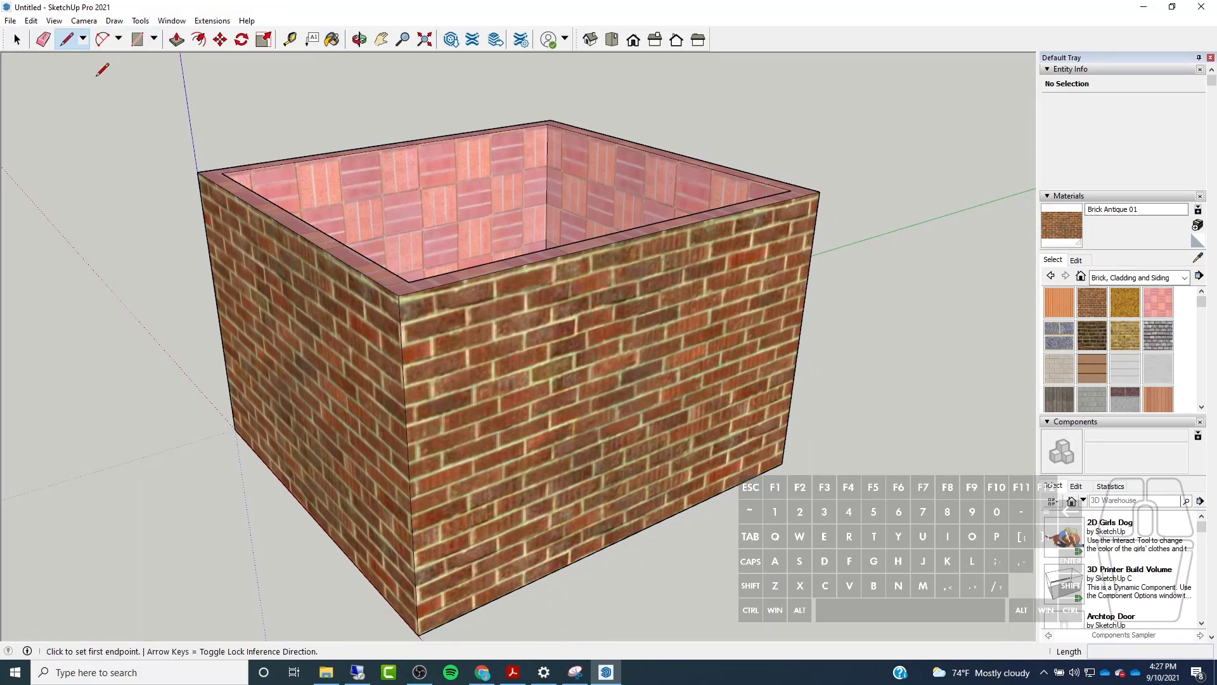
click(409, 481)
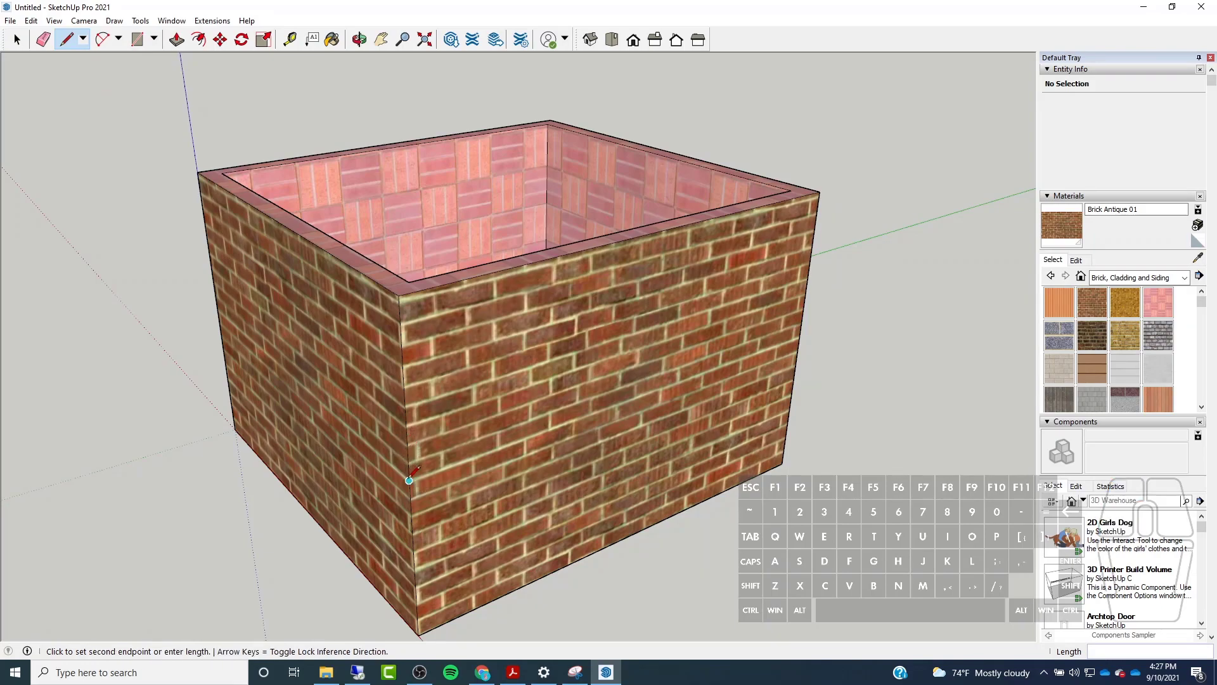
click(800, 339)
middle_drag(800, 339, 549, 406)
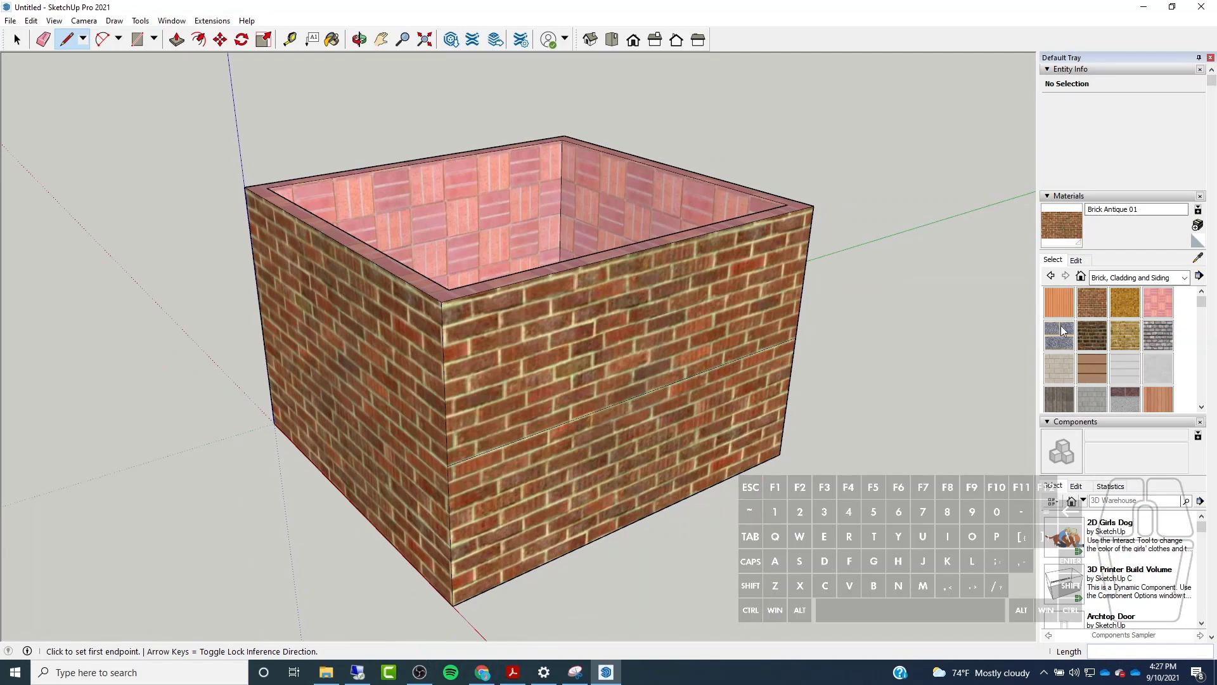
Paint the lower part of the split outer face with Brick Tumbled.
click(1158, 335)
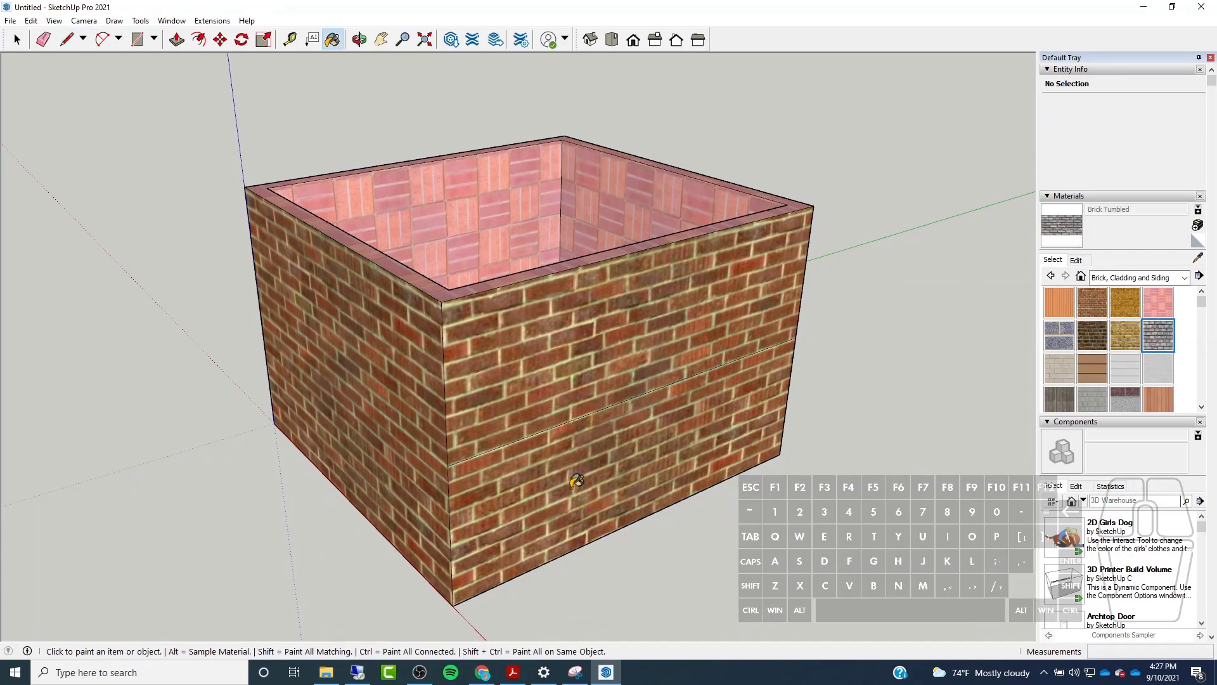
click(574, 483)
mouse_move(734, 414)
middle_down()
mouse_move(341, 313)
mouse_move(820, 340)
middle_up()
scroll(614, 259, up, 5)
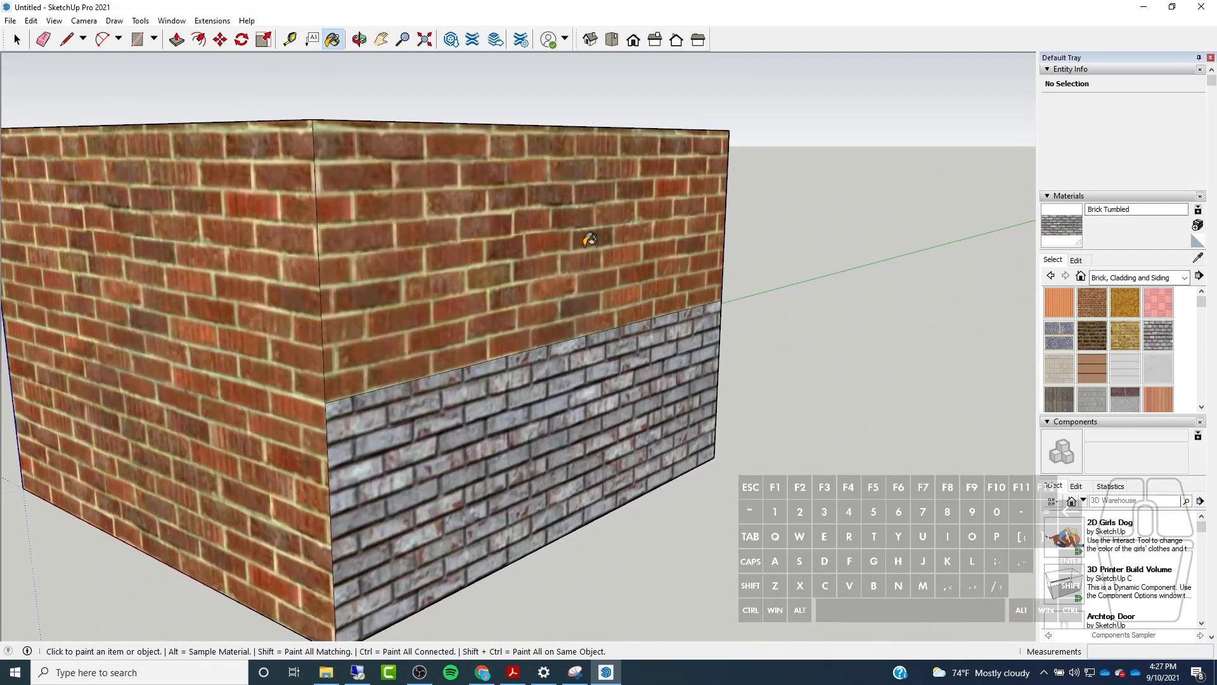
Sample the Brick Basket material from the box's inner wall and paint the left outer face and both parts of the split outer face.
scroll(639, 405, down, 5)
mouse_move(602, 415)
middle_down()
mouse_move(560, 469)
mouse_move(566, 374)
mouse_move(555, 393)
middle_up()
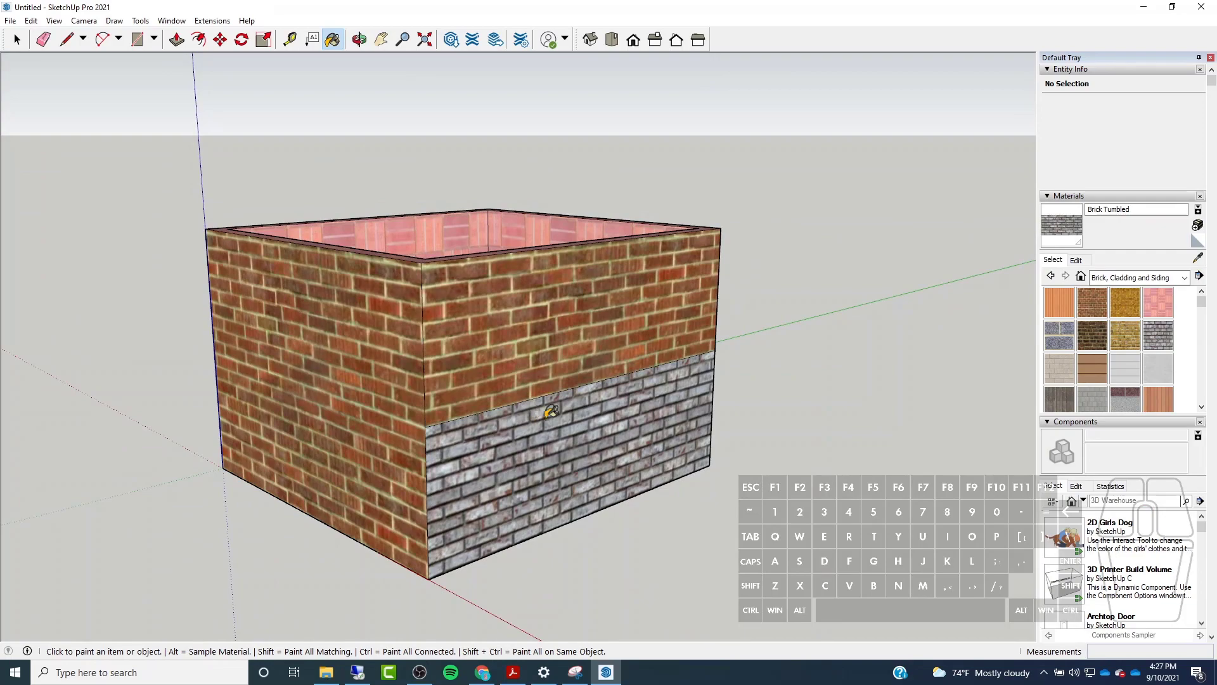
scroll(1120, 309, down, 1)
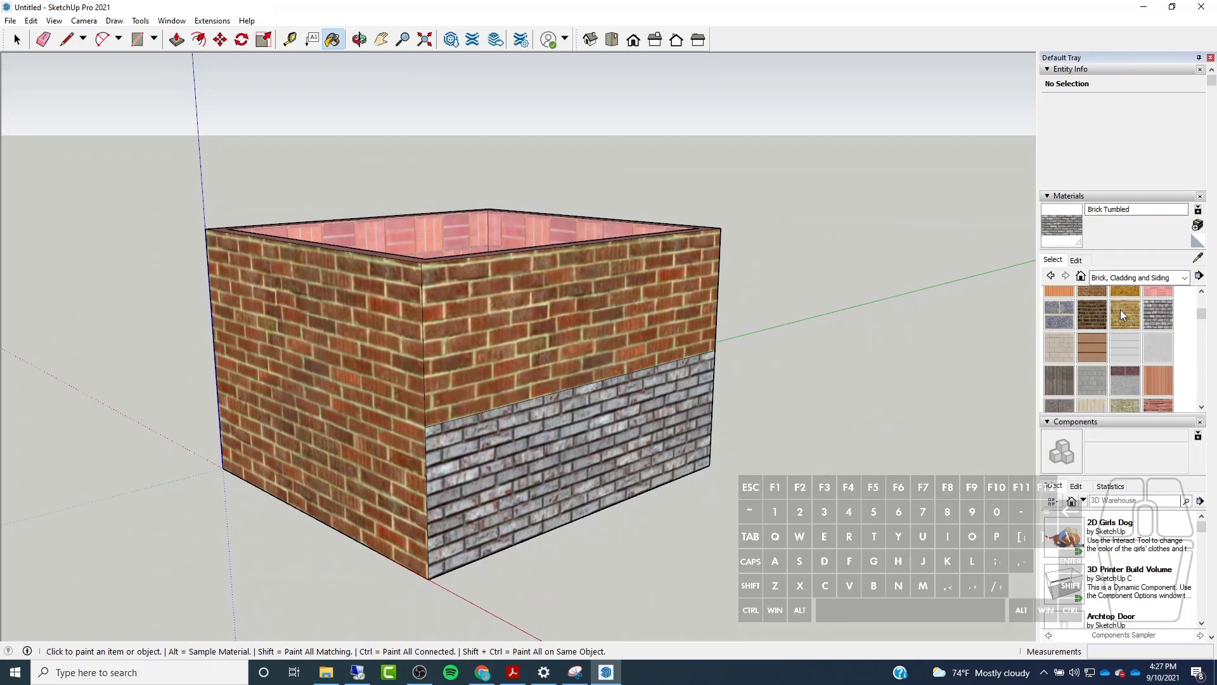
scroll(1211, 388, down, 2)
scroll(1141, 266, down, 1)
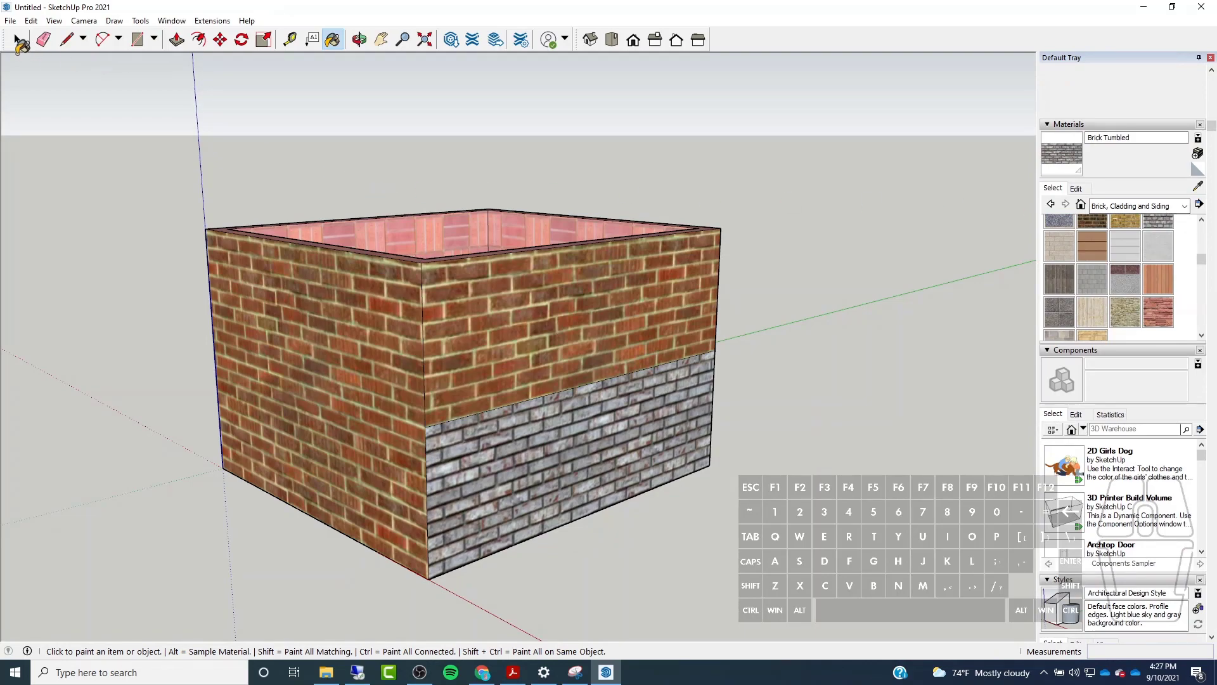
click(1201, 189)
middle_drag(467, 199, 417, 236)
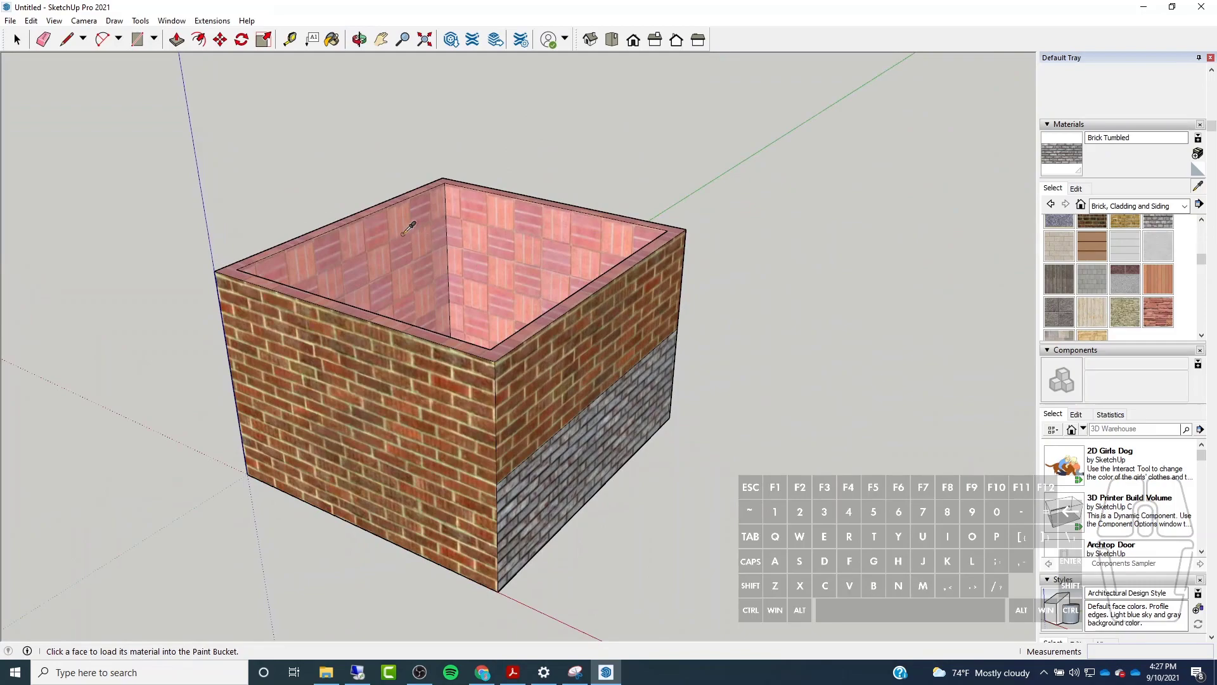
click(404, 233)
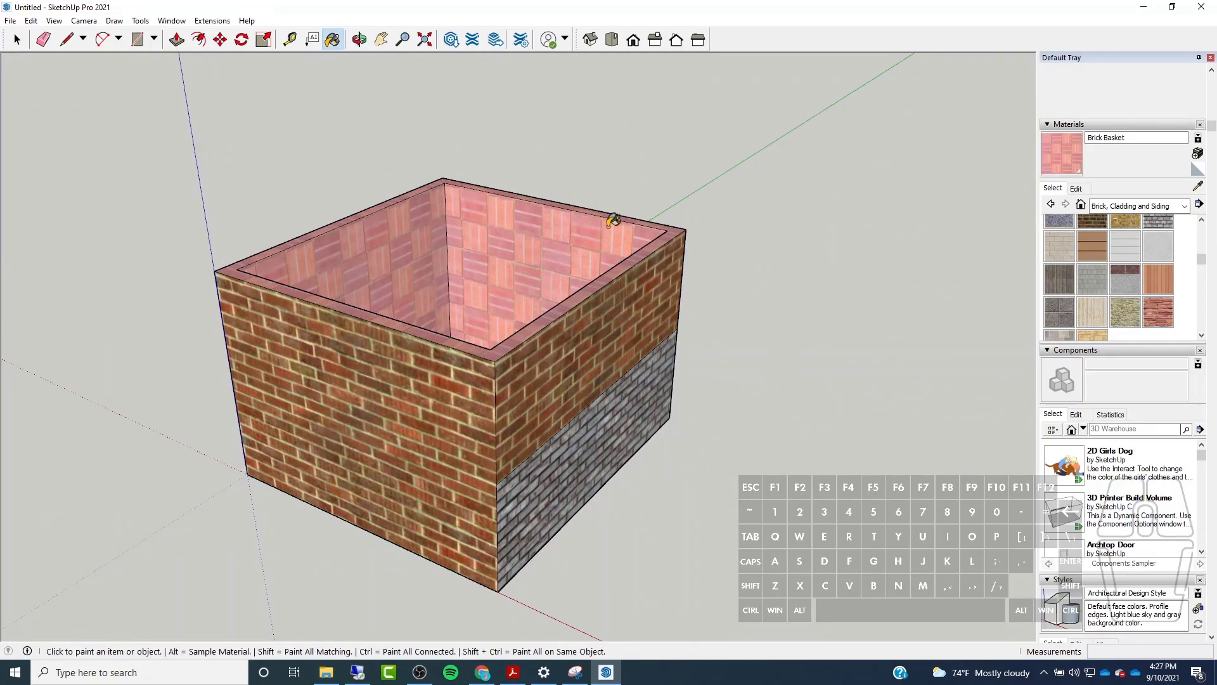
click(596, 437)
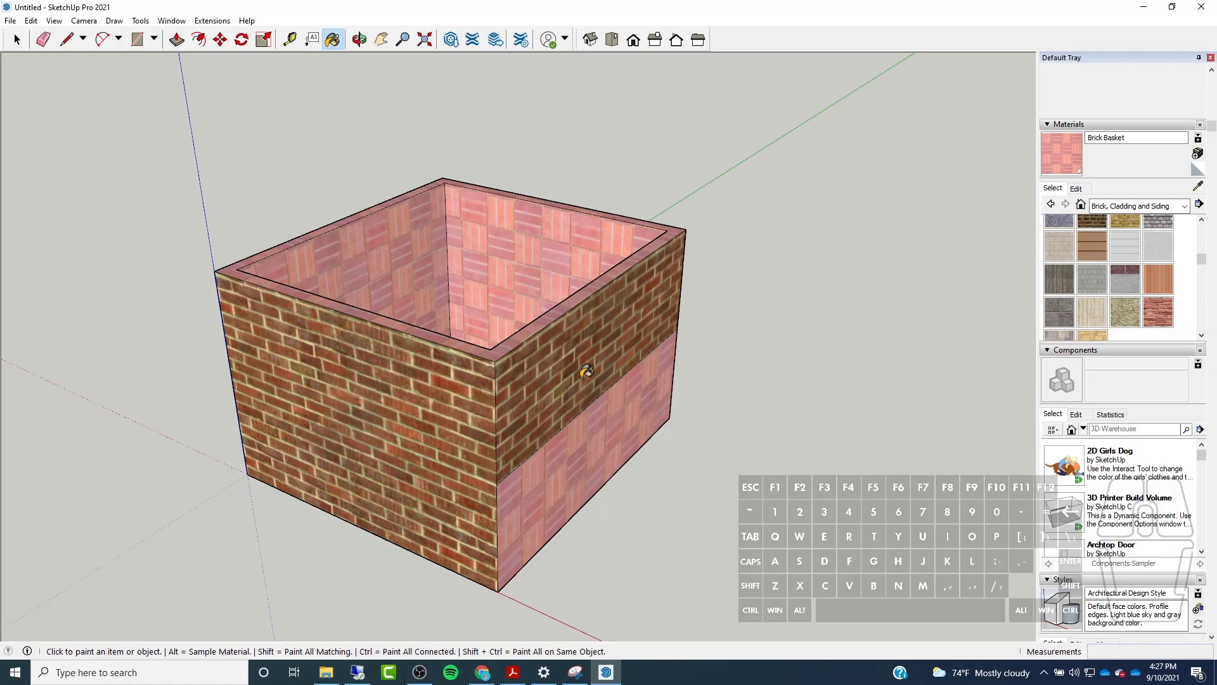
click(393, 415)
click(600, 383)
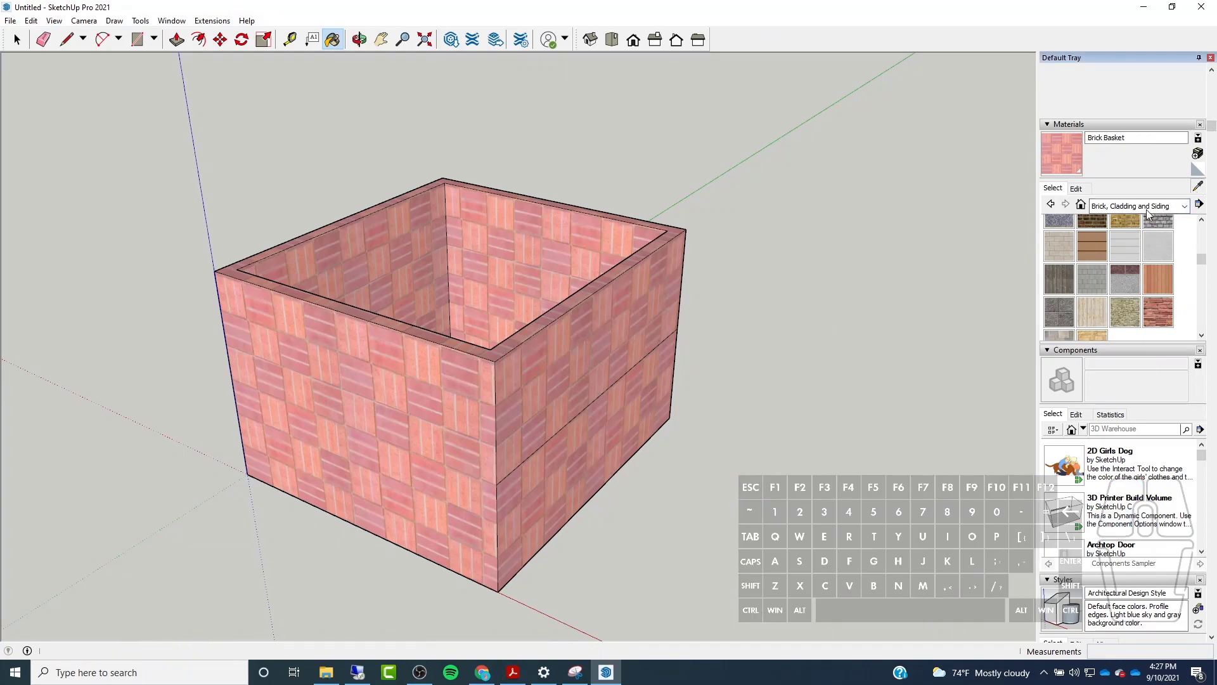
Try Brick Rough Dark on the upper part of the split outer face, and undo that paint.
click(1096, 224)
click(507, 369)
middle_drag(440, 453, 445, 366)
scroll(440, 363, up, 4)
scroll(495, 372, down, 2)
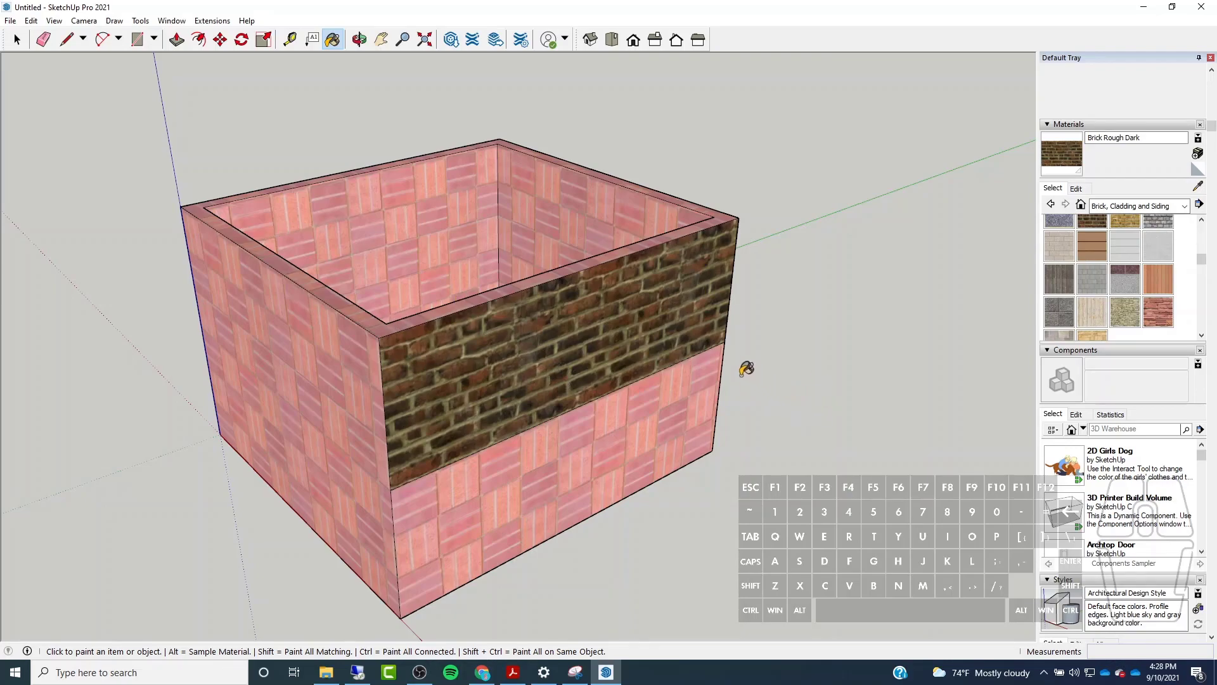
scroll(687, 378, up, 2)
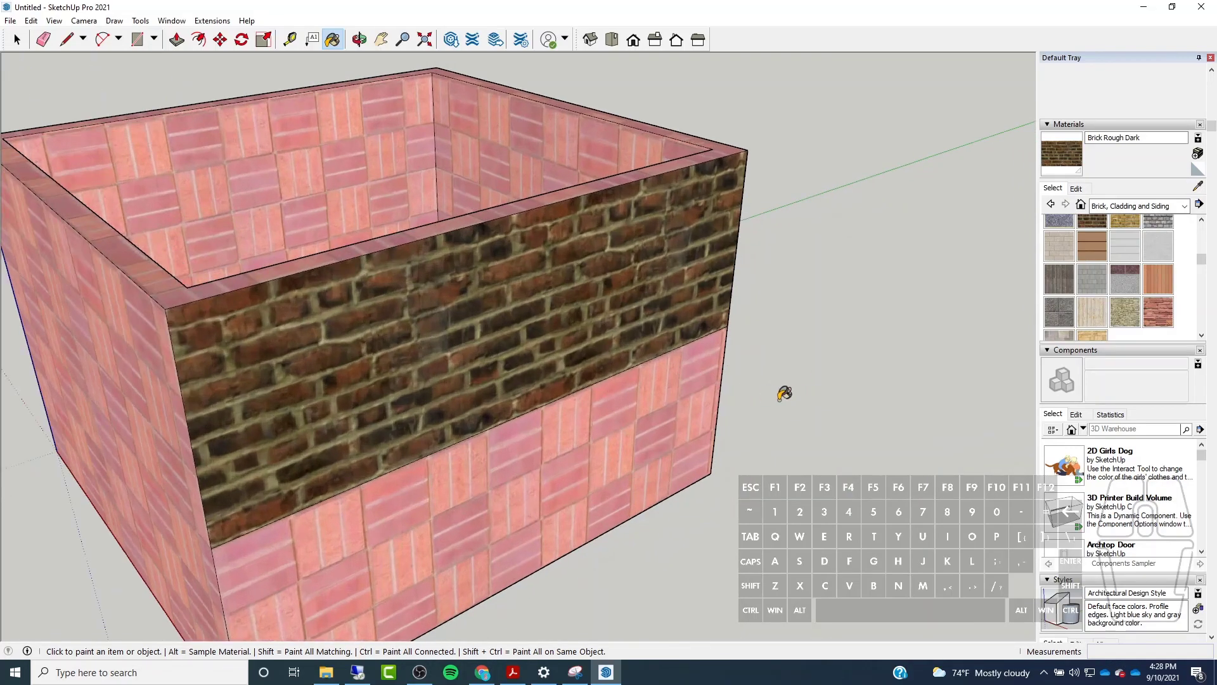
scroll(786, 397, down, 1)
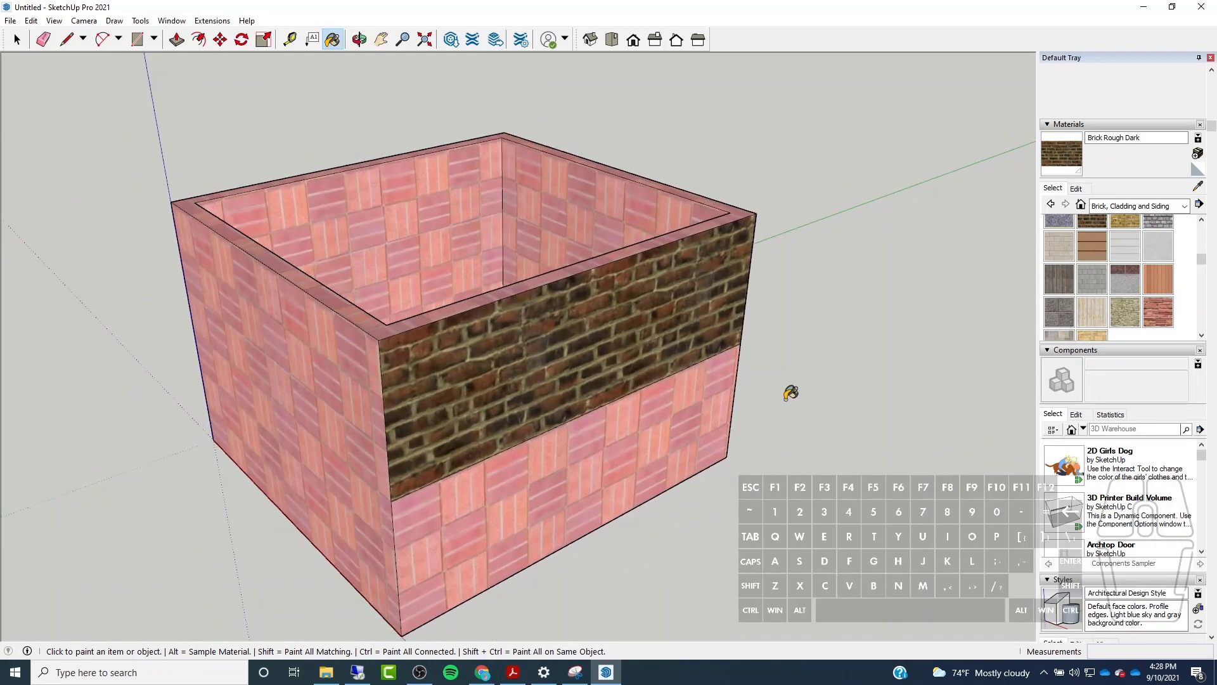
click(656, 409)
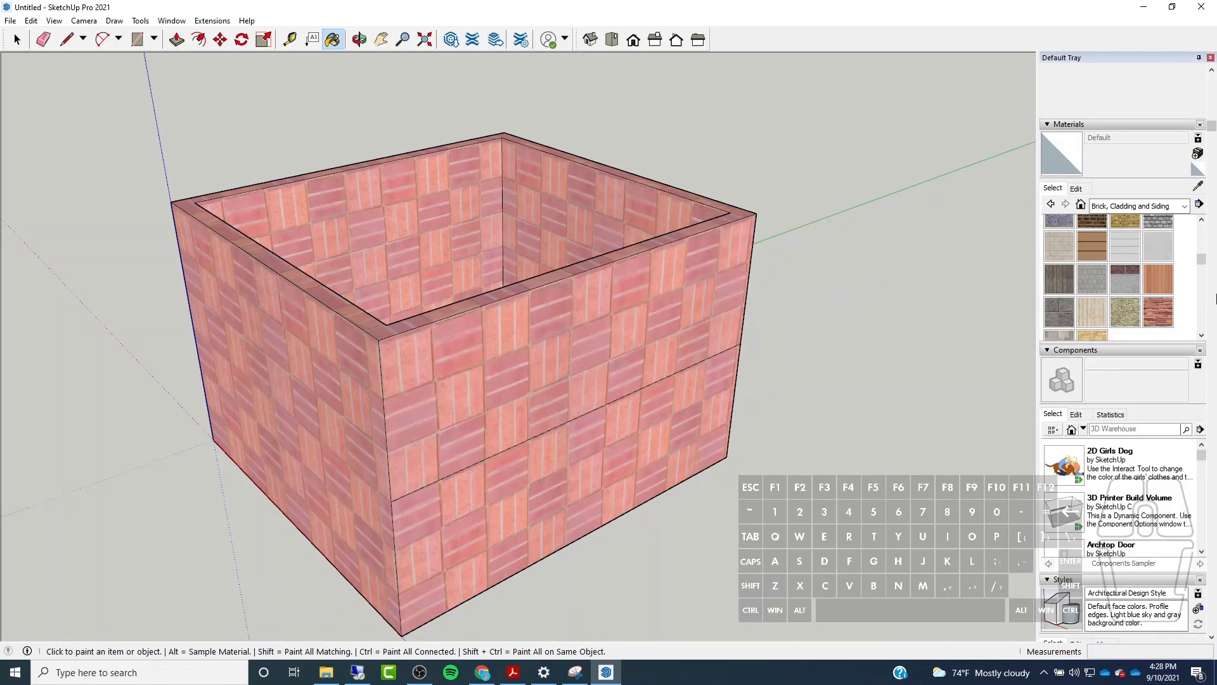
Try 0083_DarkTurquoise from Colors-Named on the unsplit outer face and the split face's upper part, and undo both paints.
click(1134, 206)
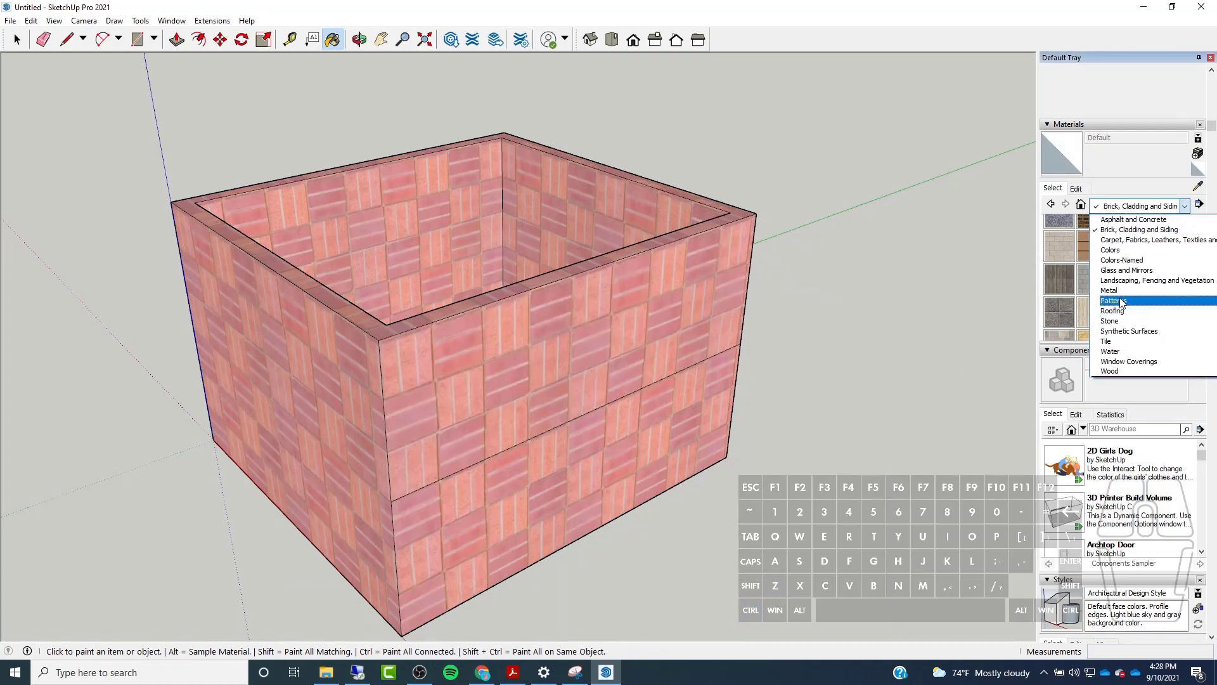
click(1148, 262)
scroll(1155, 351, down, 5)
click(1115, 388)
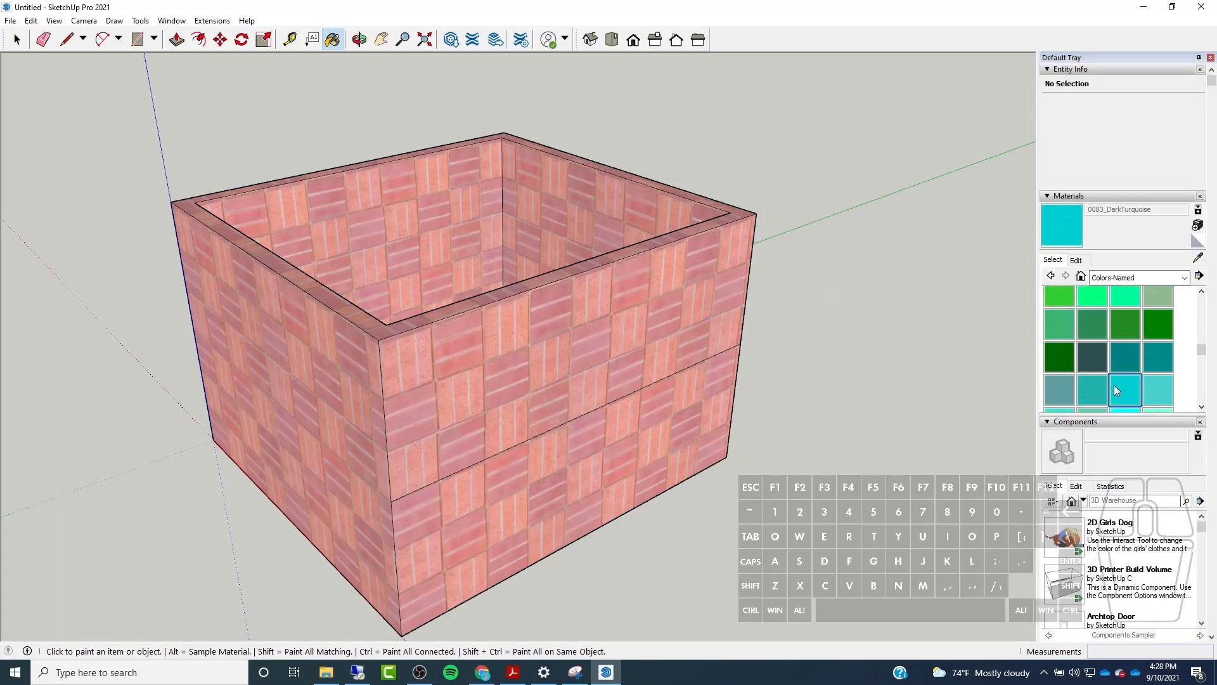
click(550, 350)
click(314, 452)
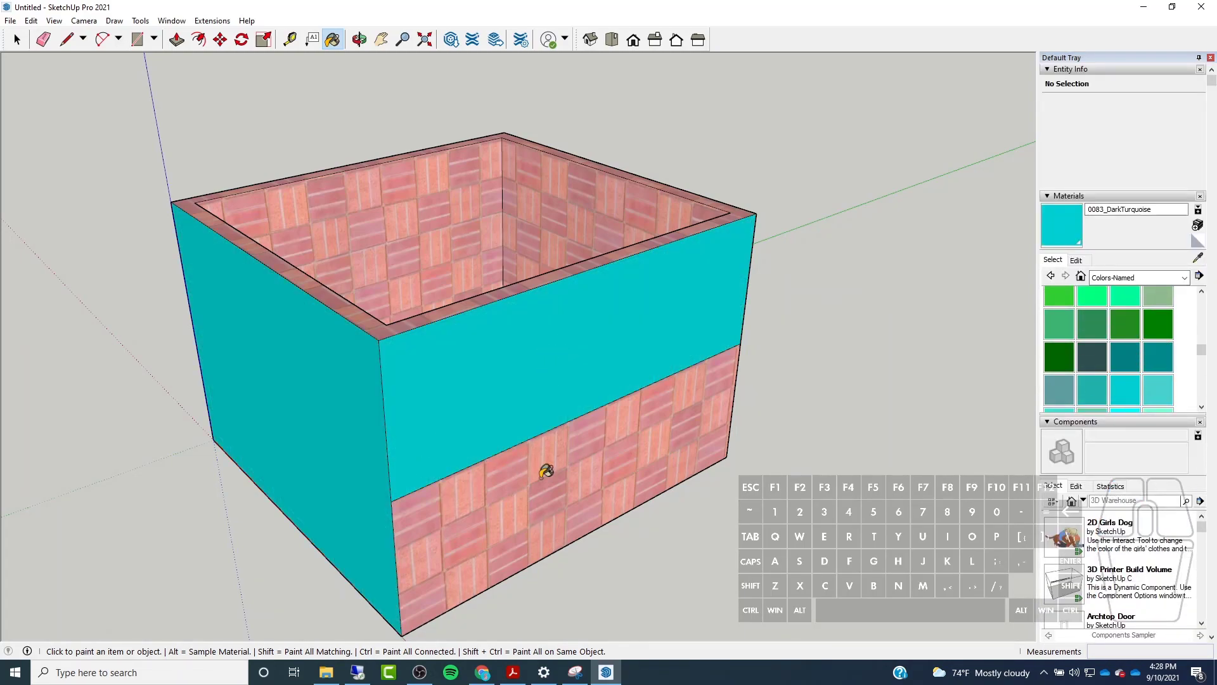
key(ctrl+z)
key(ctrl+z)
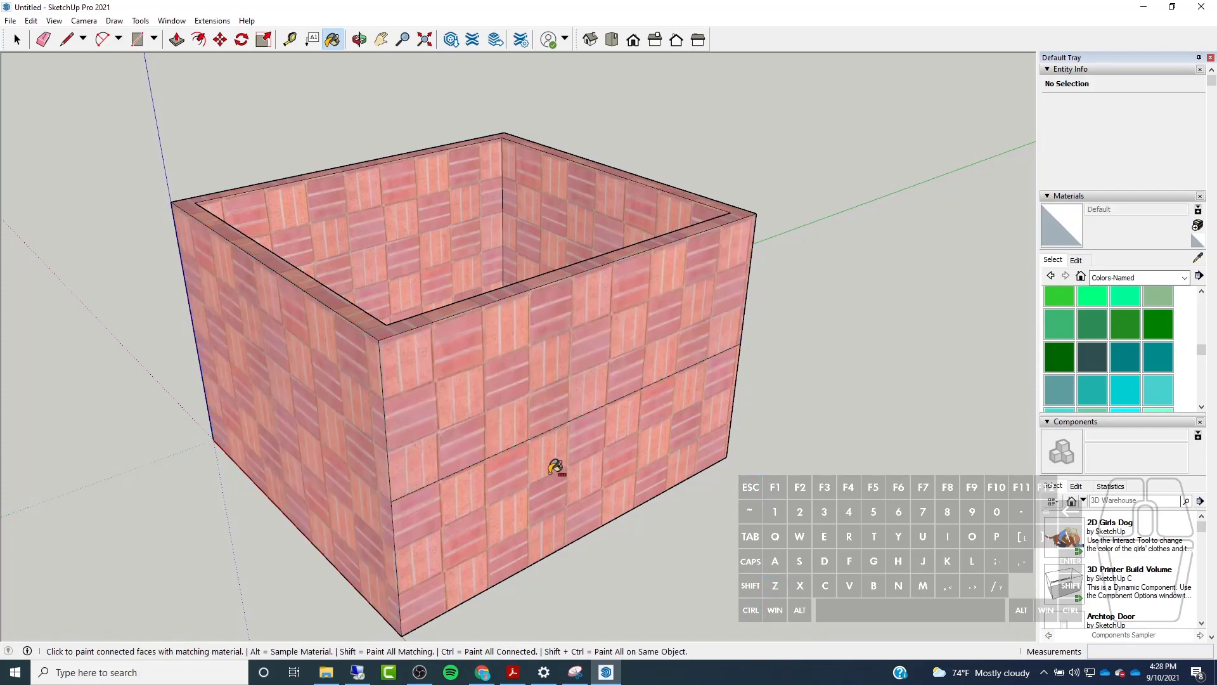
Place the Mailbox component from the Components Sampler on the ground beside the brick box.
scroll(714, 291, down, 3)
middle_drag(714, 291, 707, 212)
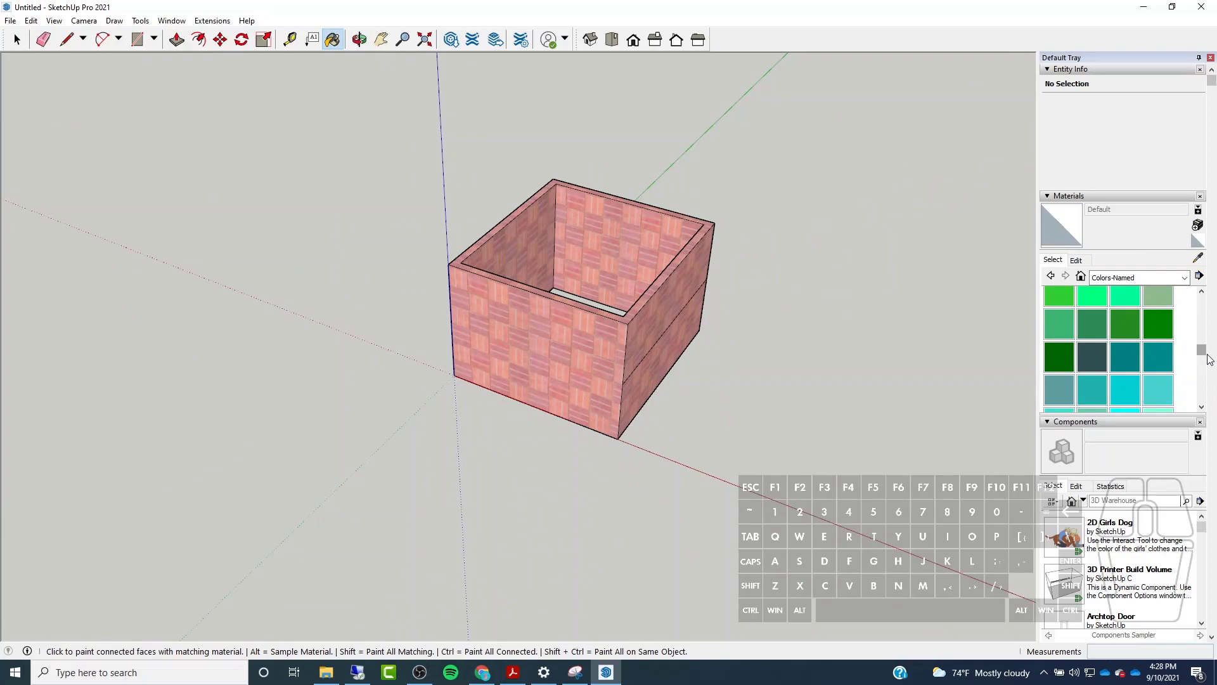
scroll(1208, 360, down, 1)
middle_drag(725, 312, 644, 301)
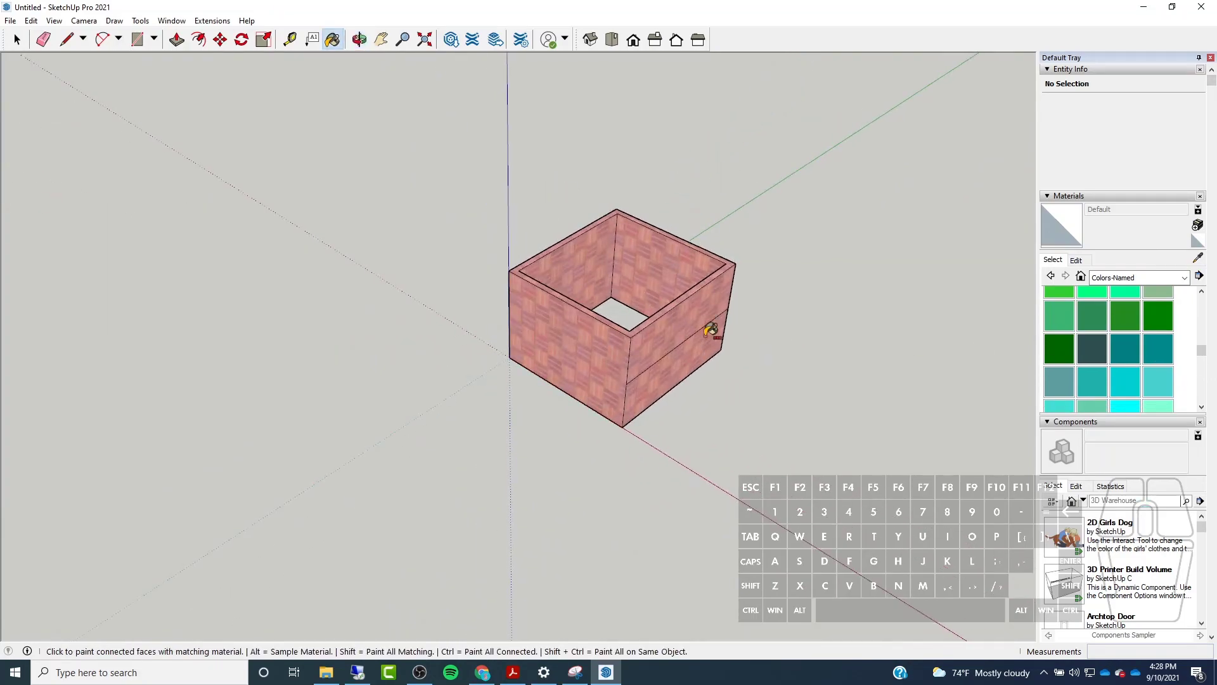
scroll(669, 317, up, 3)
scroll(1146, 313, down, 3)
scroll(1117, 316, down, 3)
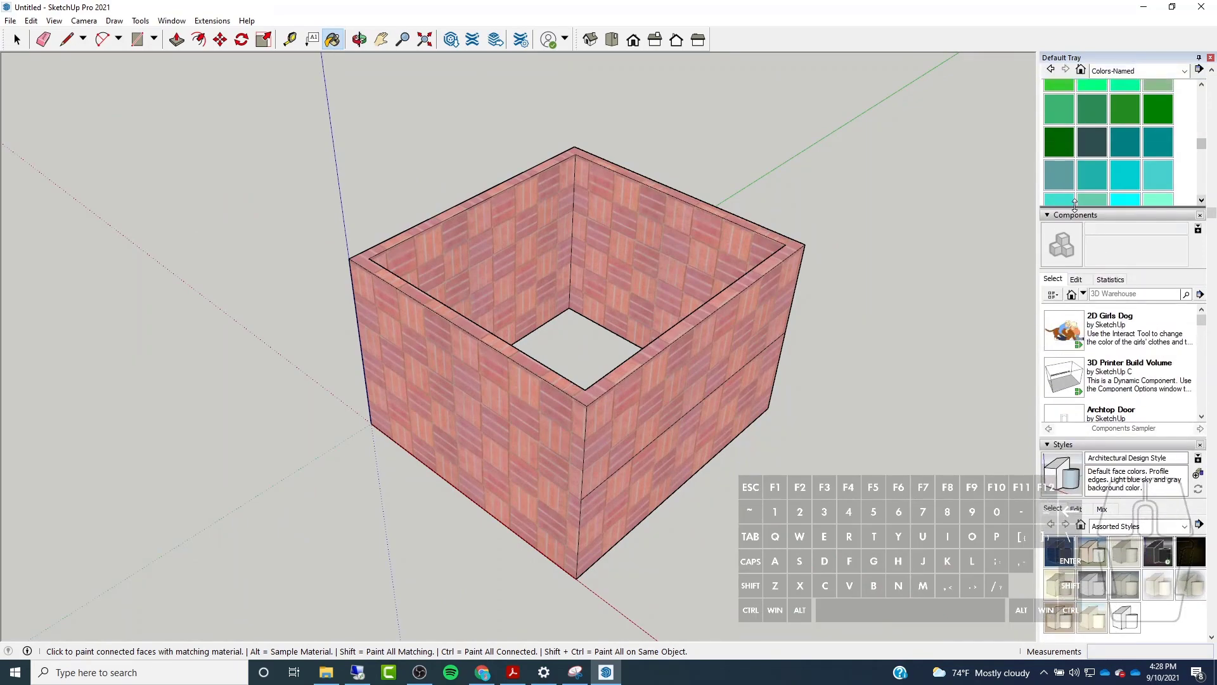
scroll(1033, 263, up, 1)
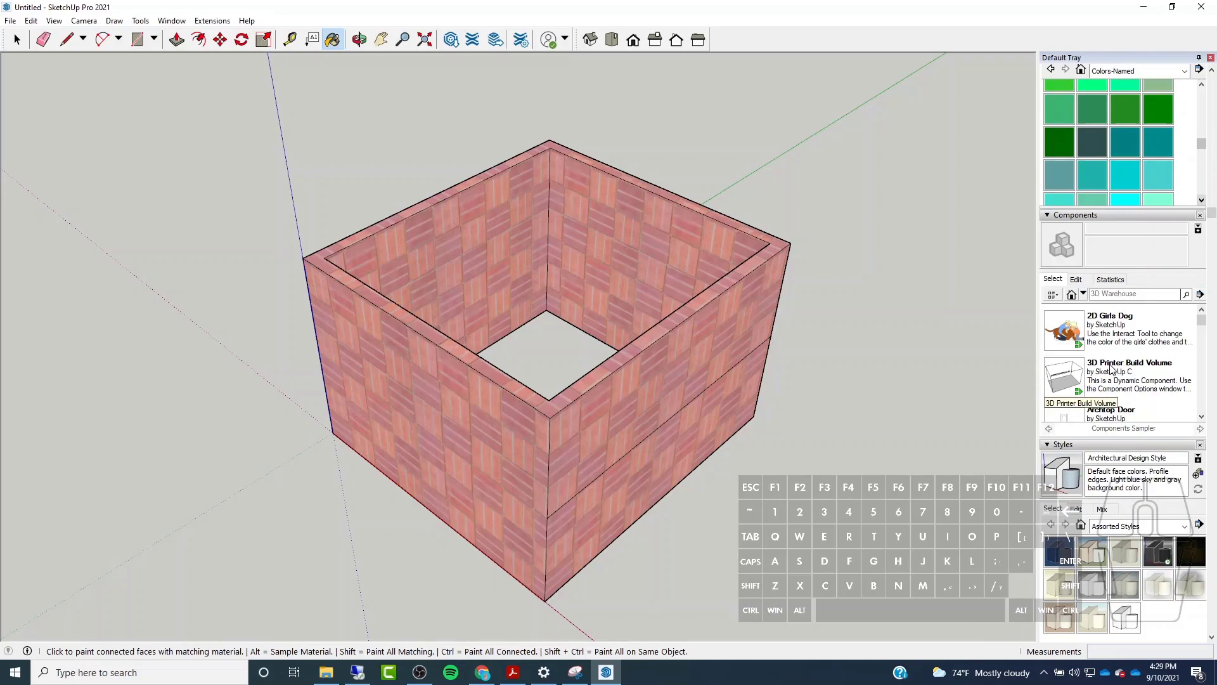
drag(1204, 325, 1202, 363)
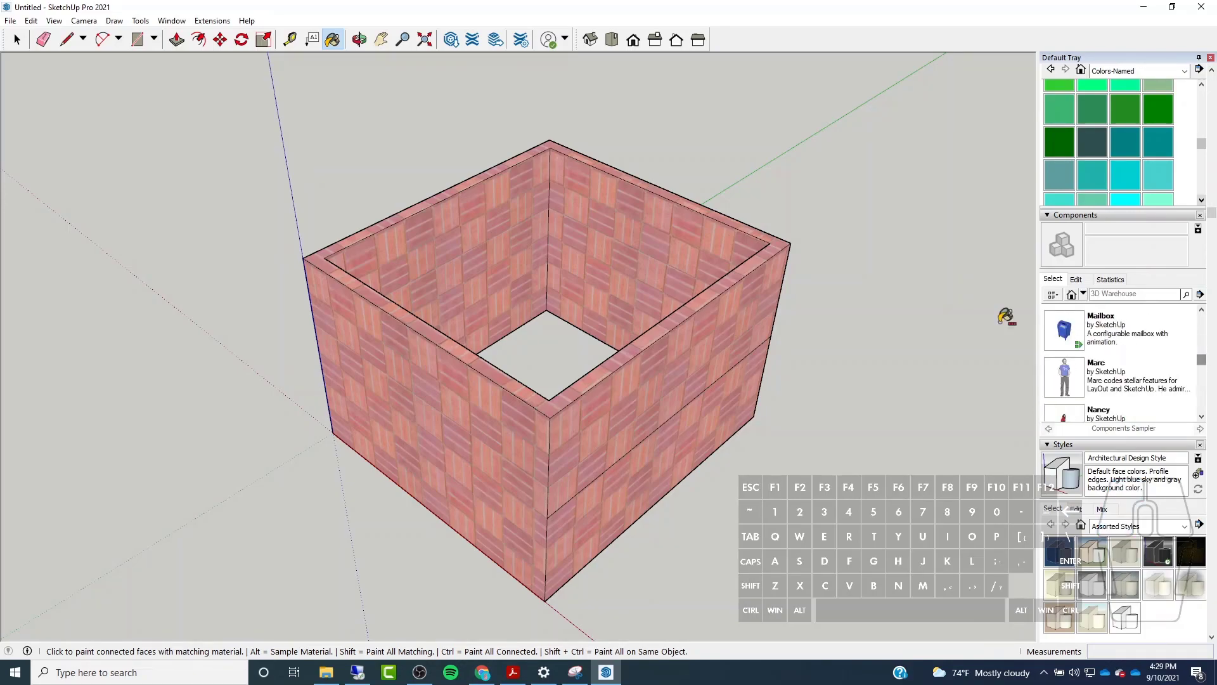
click(1109, 329)
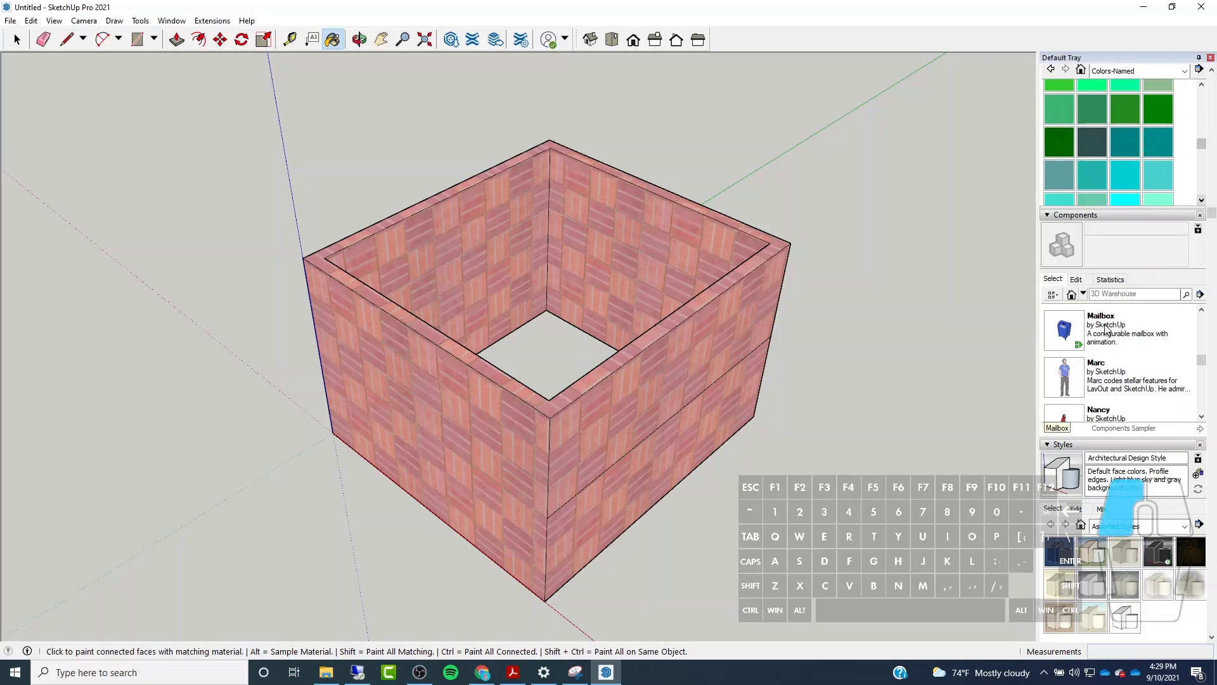
click(103, 407)
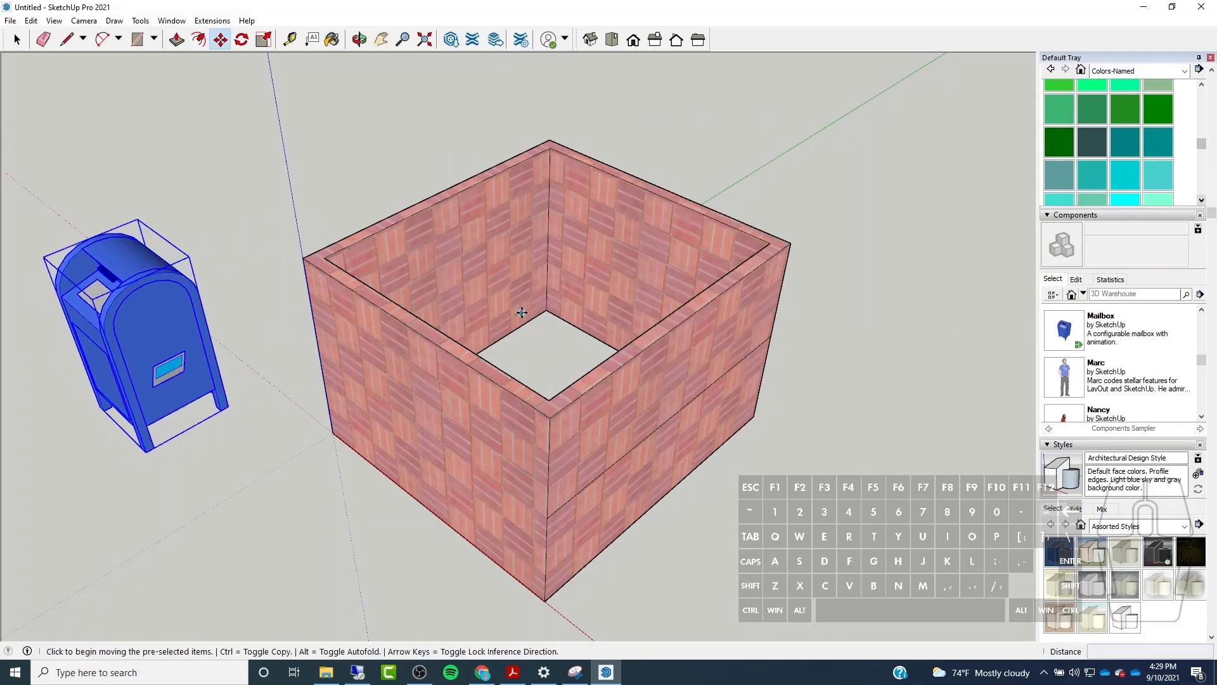
Place the standing man component in the blue T-shirt between the mailbox and the brick box.
scroll(521, 313, down, 5)
middle_drag(368, 321, 581, 313)
scroll(360, 381, up, 3)
scroll(360, 381, up, 3)
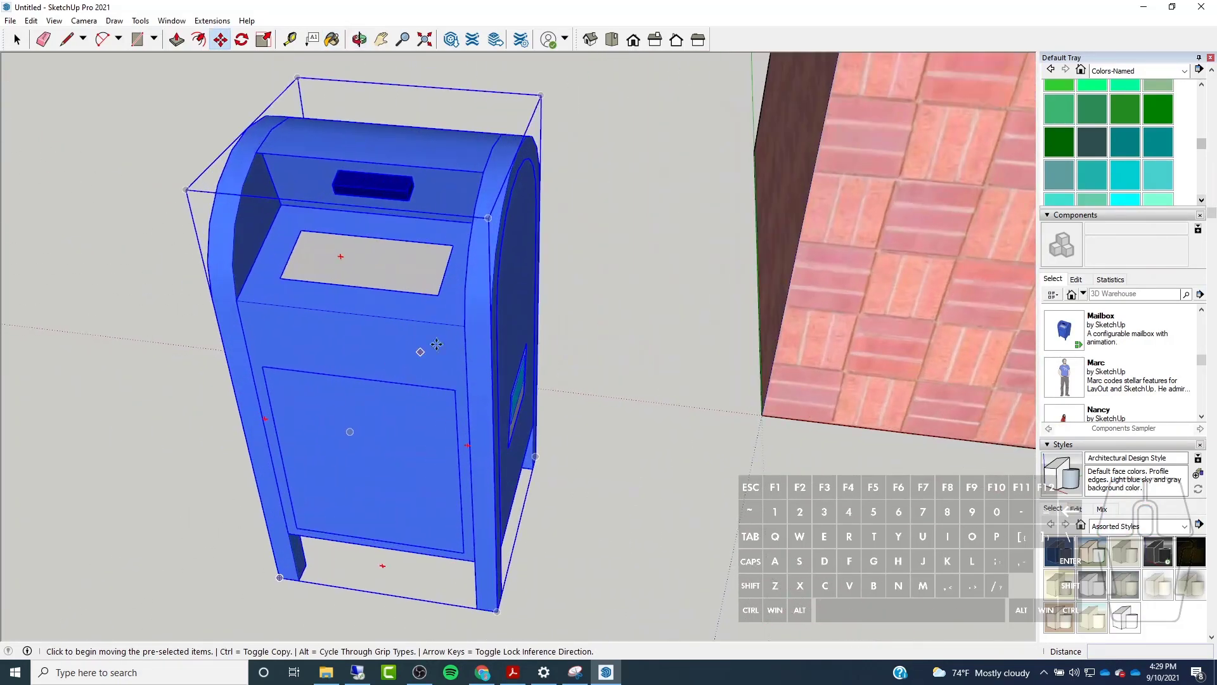
scroll(389, 362, down, 1)
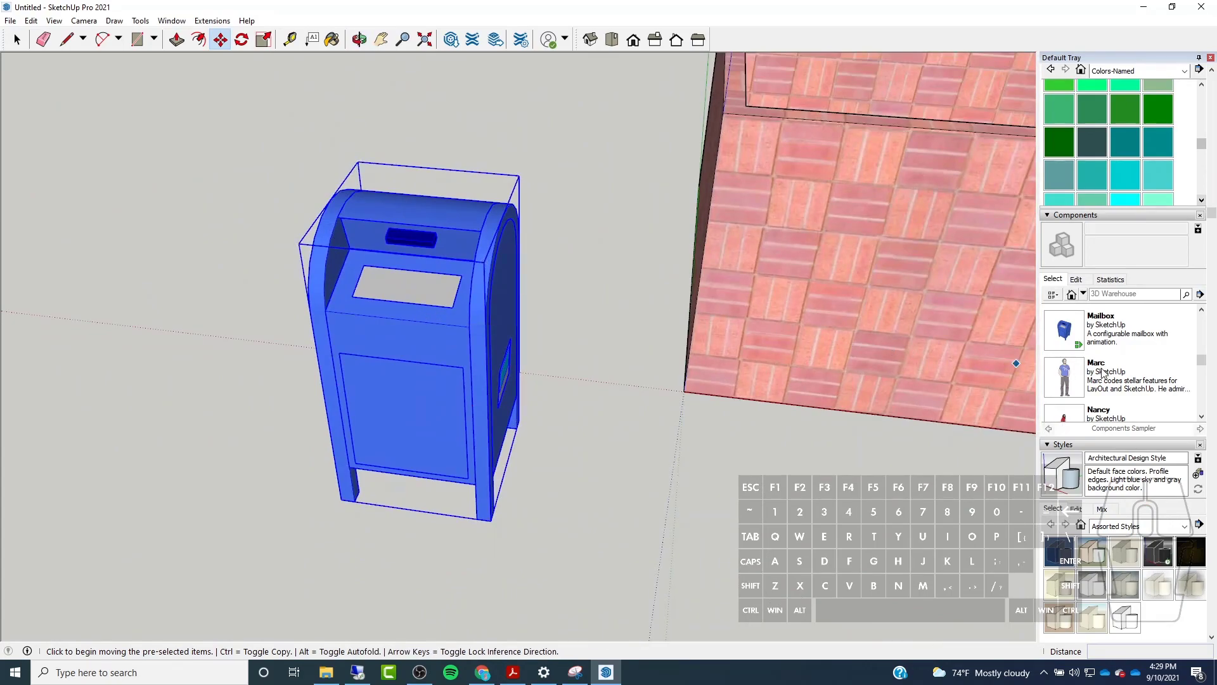
drag(1200, 363, 1200, 366)
drag(1066, 336, 592, 456)
click(584, 497)
middle_drag(584, 497, 545, 421)
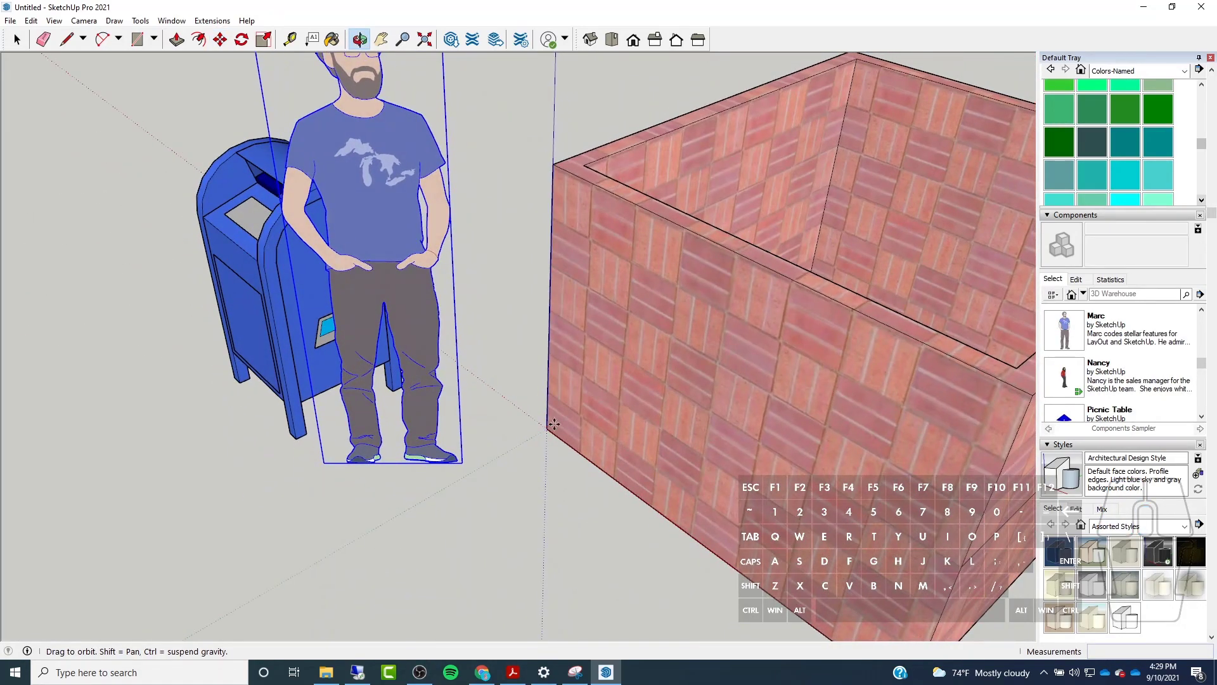
Examine the standing figure and mailbox next to the brick box from several distances and angles to compare their scale.
scroll(571, 402, down, 5)
key(m)
scroll(446, 347, down, 2)
middle_drag(625, 378, 675, 270)
scroll(472, 340, up, 1)
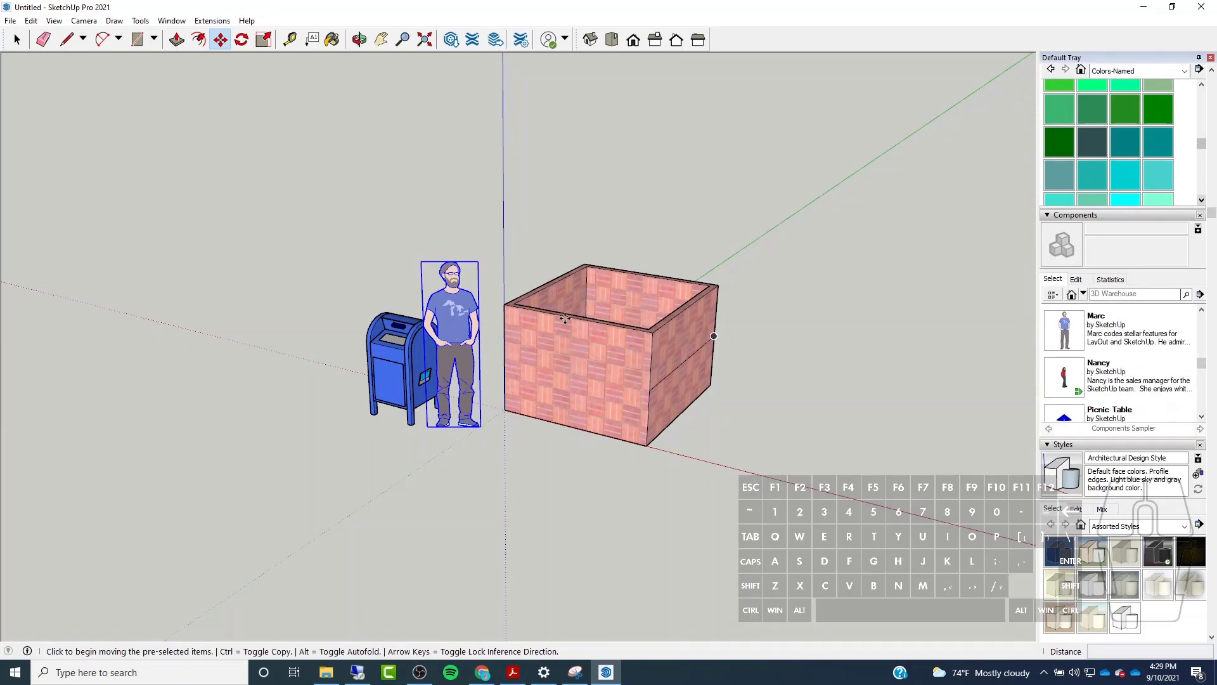
mouse_move(462, 314)
middle_down()
mouse_move(482, 310)
mouse_move(447, 314)
mouse_move(458, 316)
middle_up()
scroll(469, 314, up, 5)
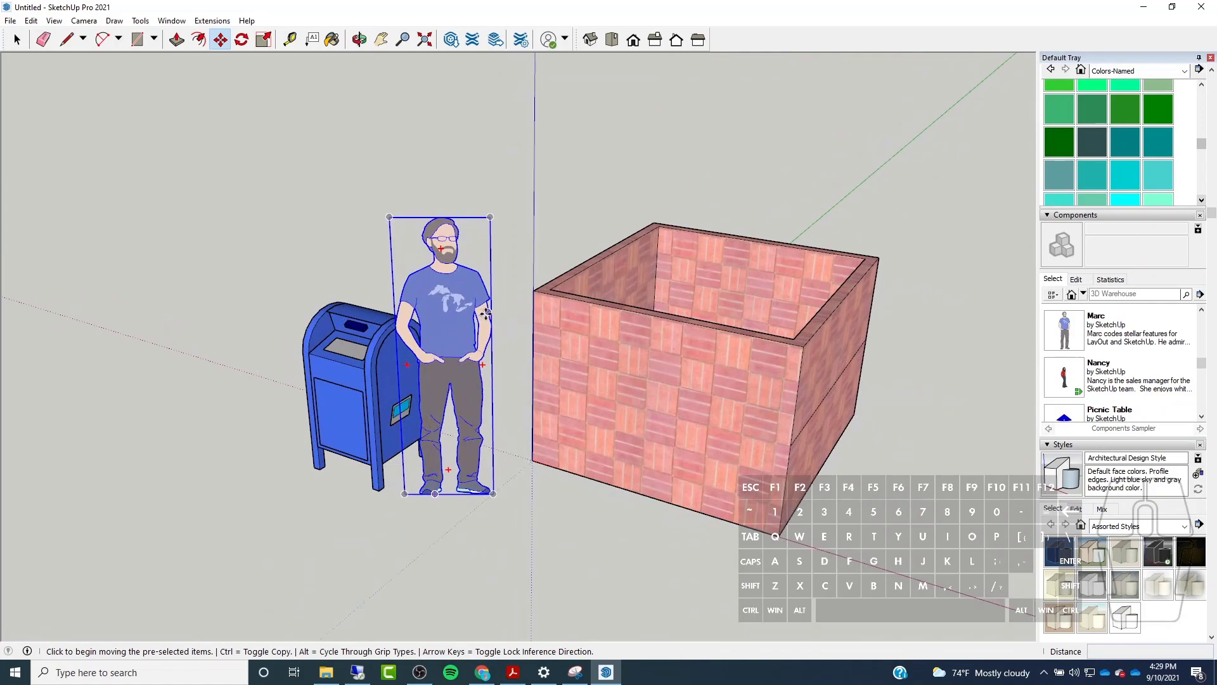
scroll(671, 333, up, 3)
middle_drag(672, 333, 551, 312)
scroll(552, 312, down, 4)
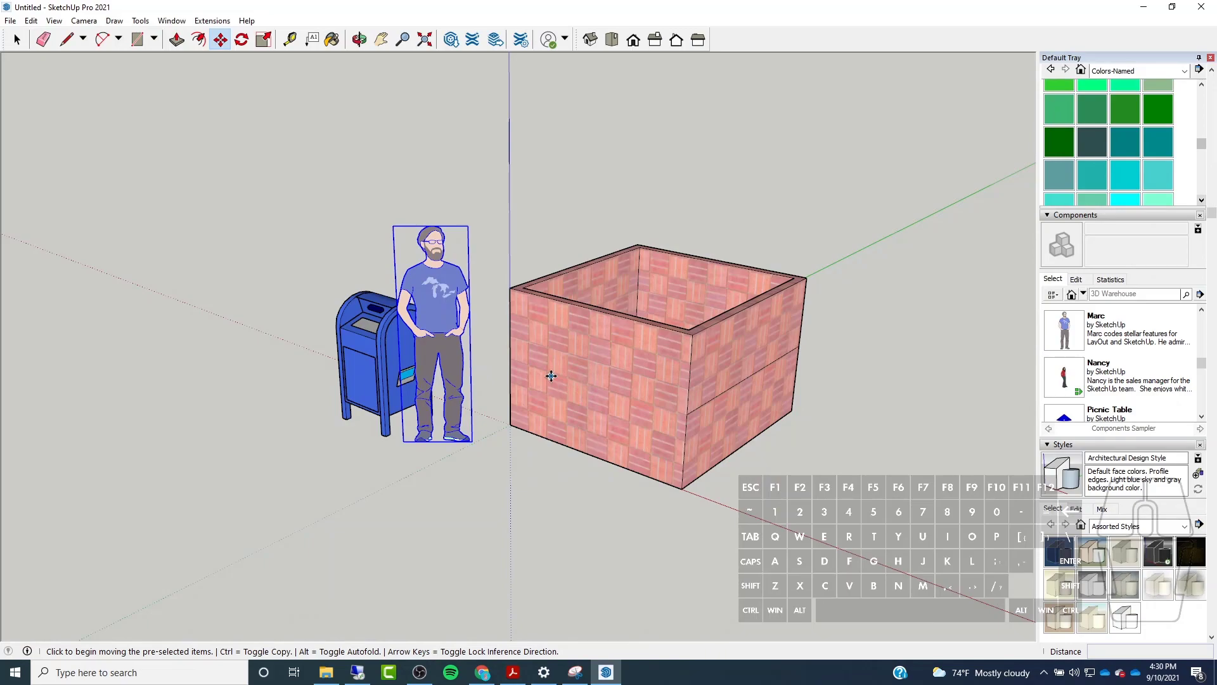
scroll(489, 361, up, 2)
scroll(486, 359, down, 3)
middle_drag(484, 359, 605, 415)
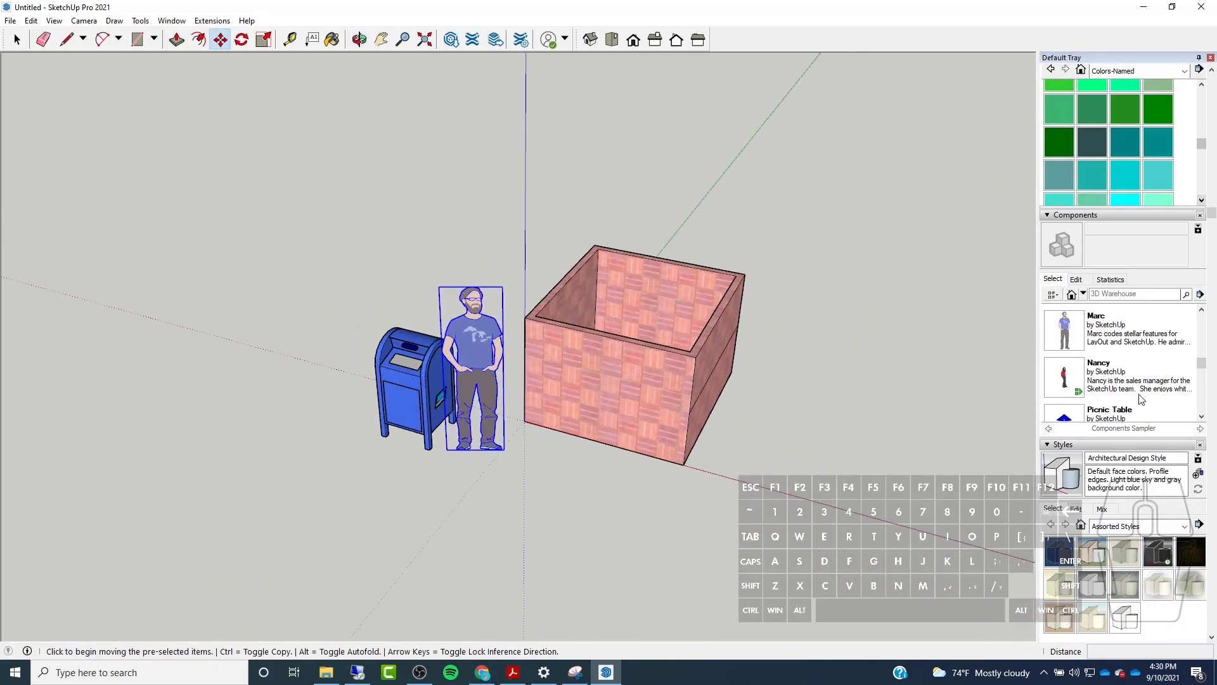
Place the Tall Table Barstools component from the Components Sampler beyond the mailbox, away from the brick box.
click(1202, 415)
click(1203, 416)
click(1203, 415)
click(1203, 416)
click(1202, 415)
click(1202, 415)
click(1202, 415)
click(1202, 415)
click(1202, 415)
click(1203, 415)
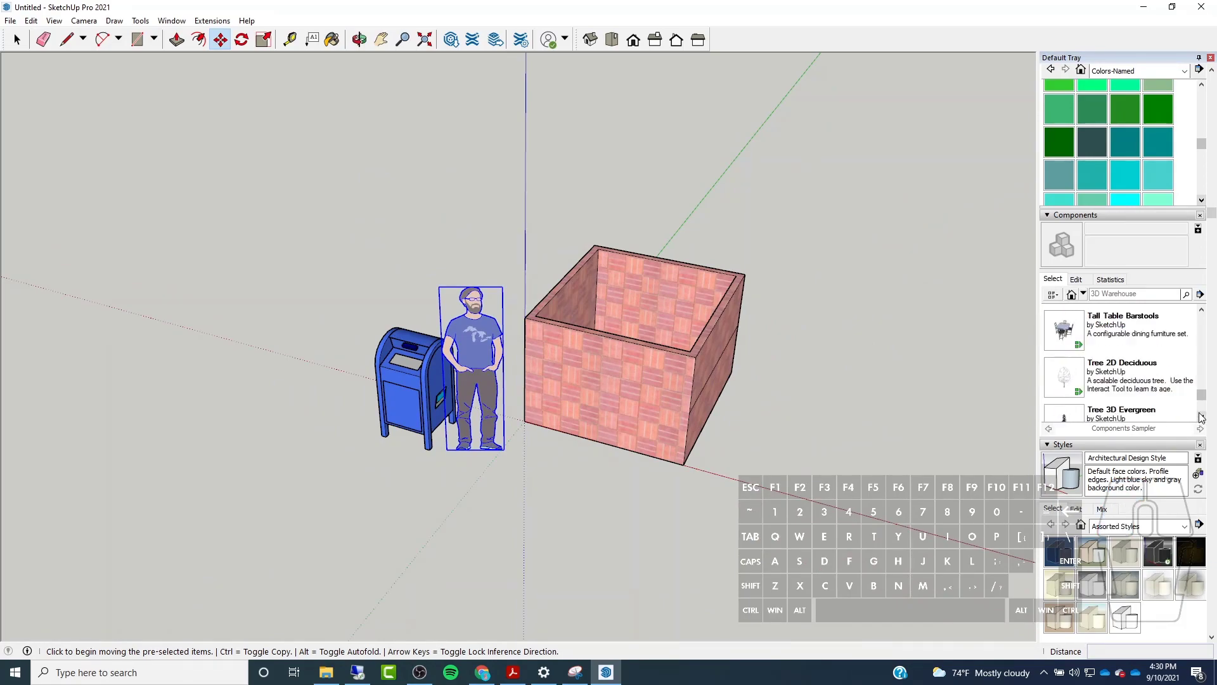
drag(1085, 335, 97, 306)
Clear the selection on the glass table and barstools set, and reselect the whole set with the Select tool.
scroll(125, 291, up, 6)
middle_drag(303, 289, 389, 283)
scroll(262, 311, down, 4)
scroll(389, 283, up, 6)
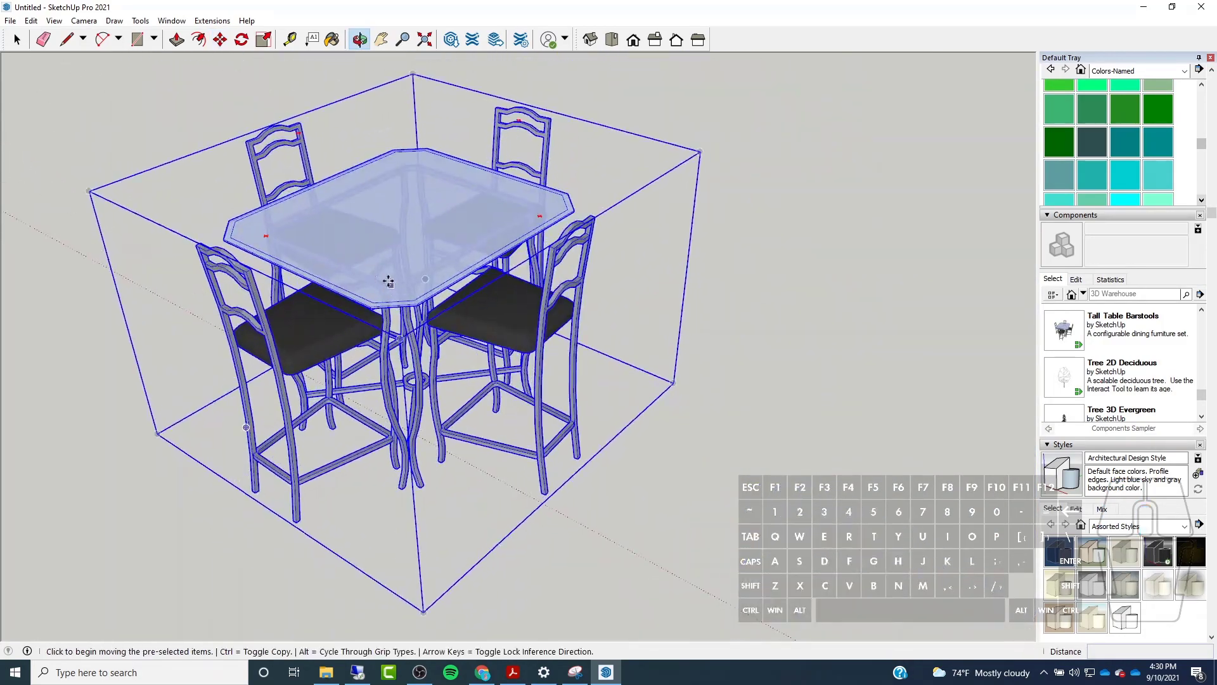
scroll(460, 392, down, 5)
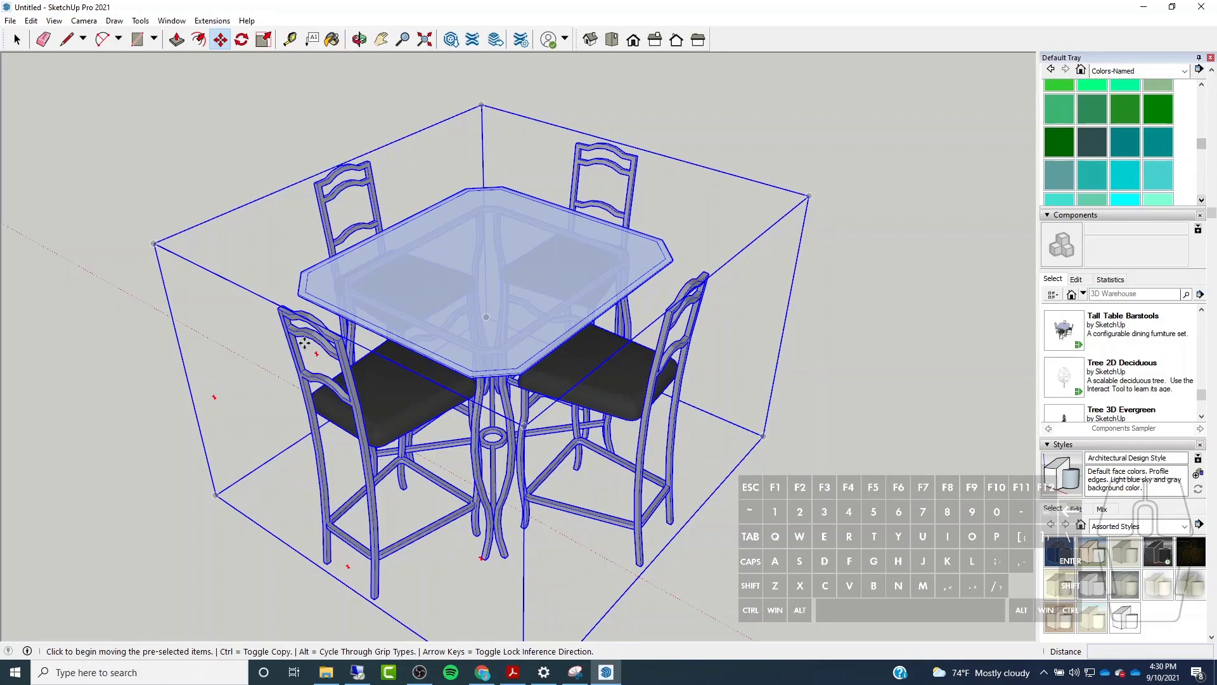
key(Escape)
click(17, 39)
middle_drag(448, 195, 412, 226)
middle_drag(625, 319, 605, 328)
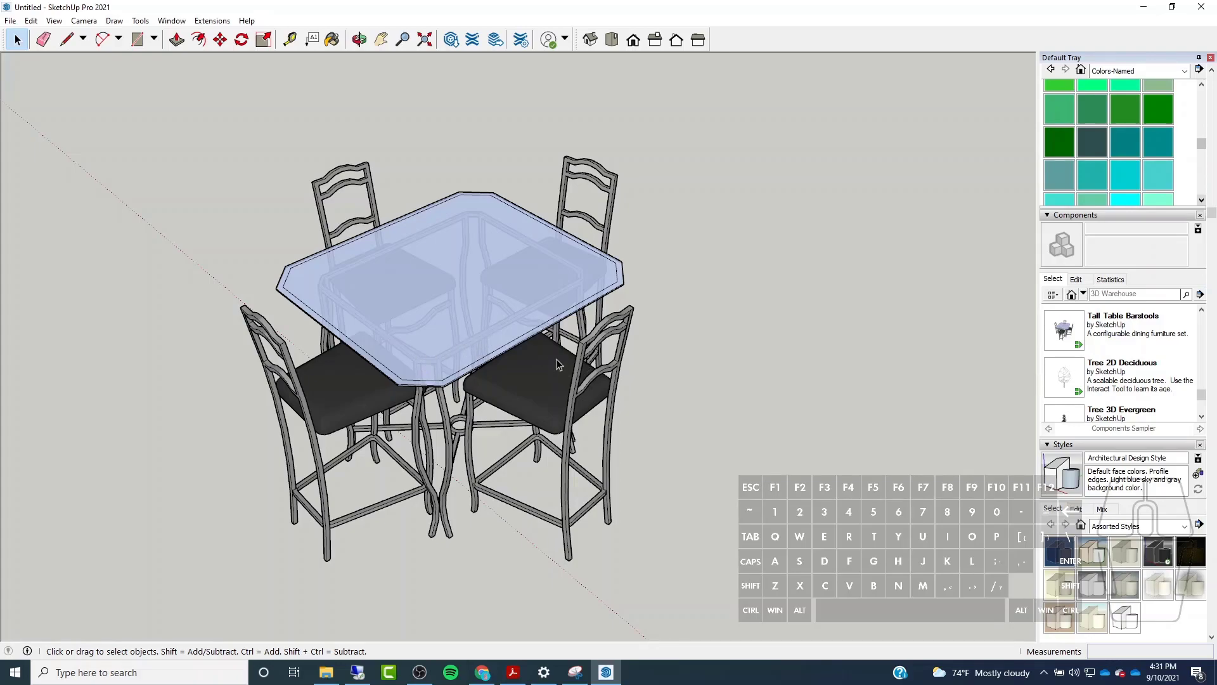
scroll(523, 345, up, 4)
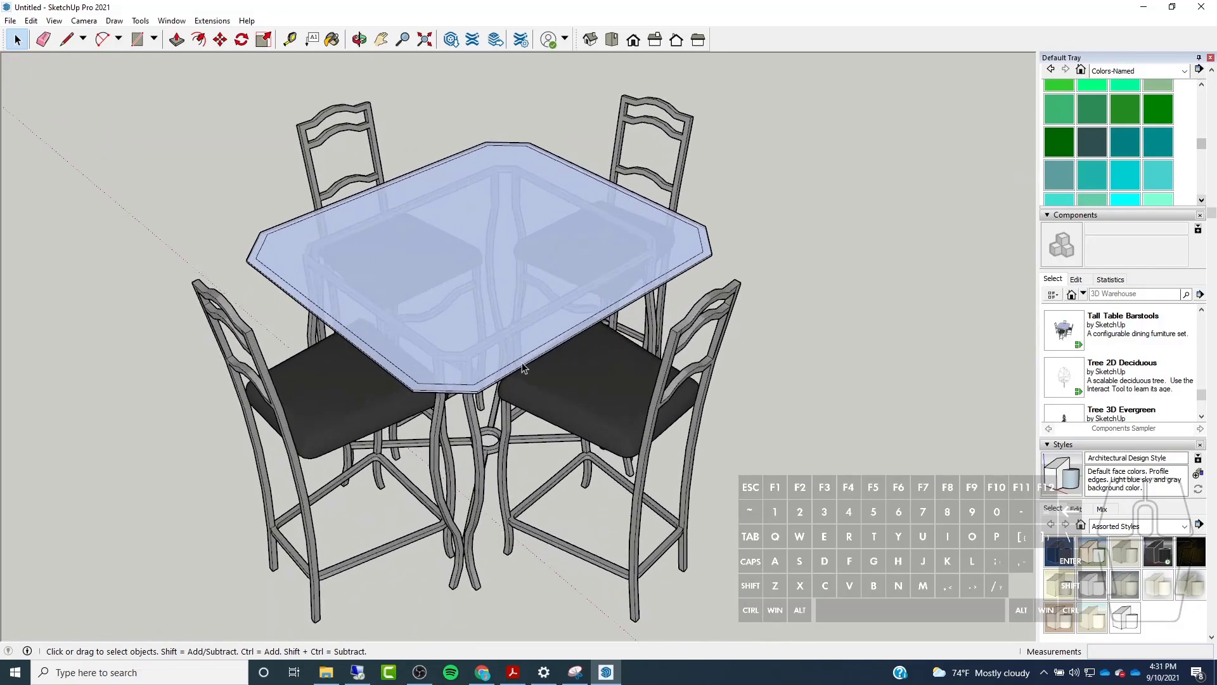
click(592, 361)
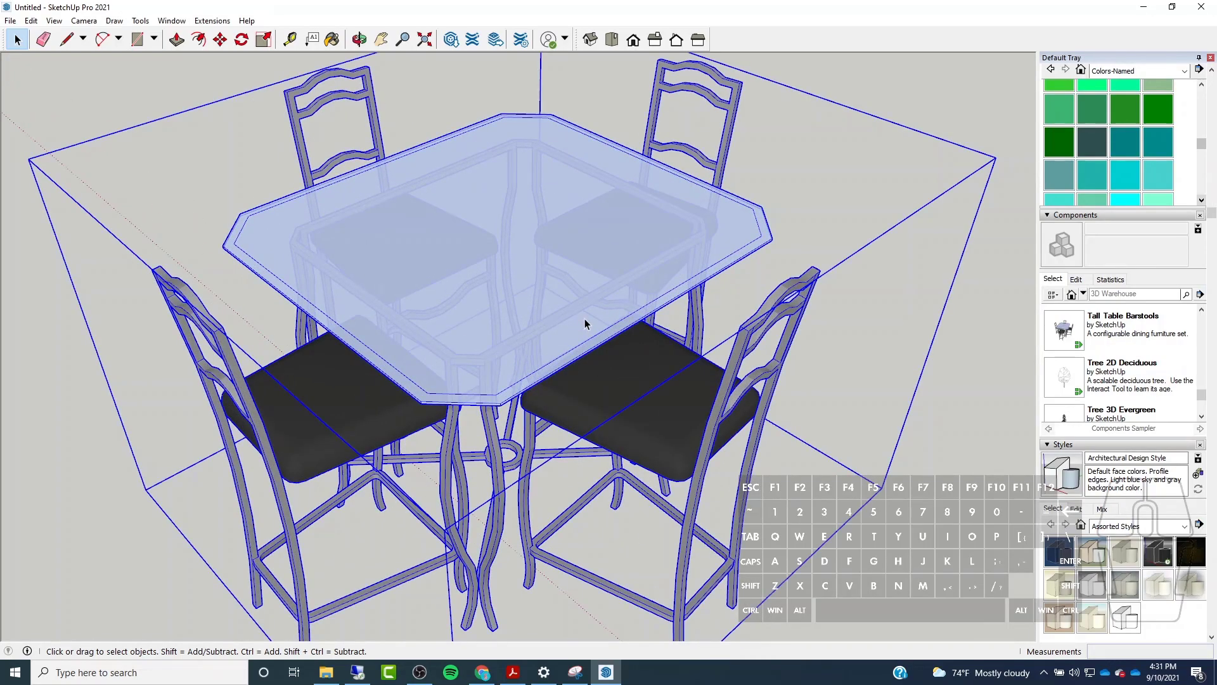
scroll(580, 315, down, 3)
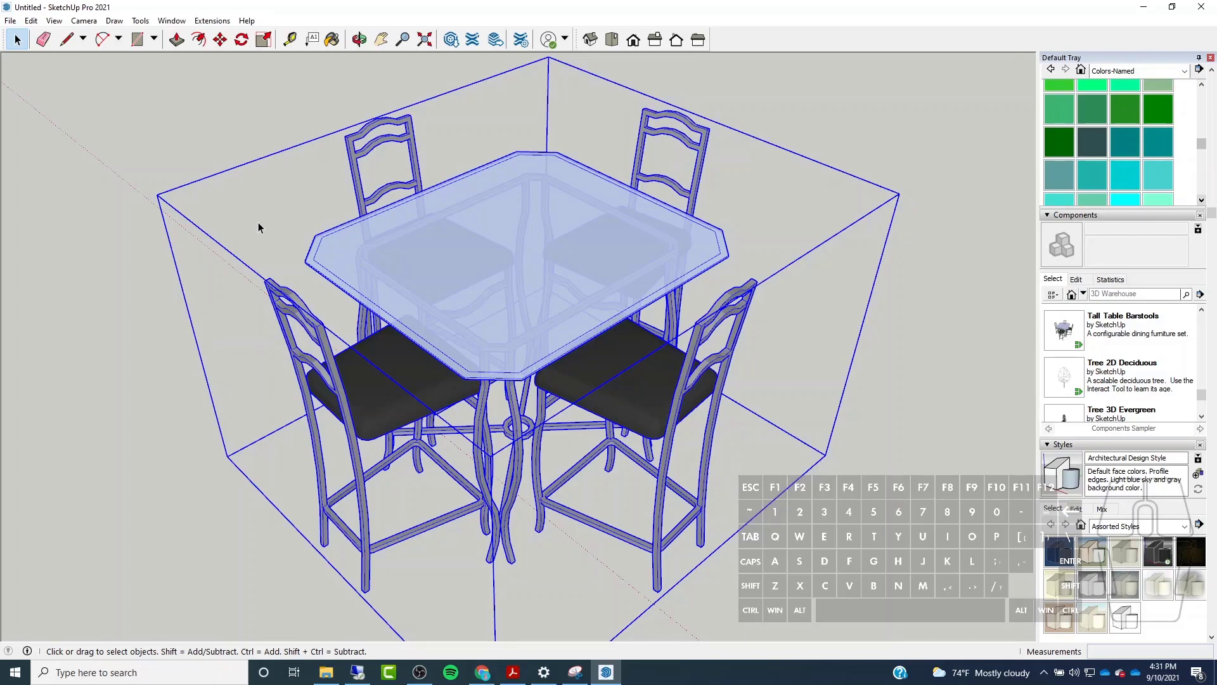
scroll(462, 340, down, 2)
scroll(372, 306, up, 4)
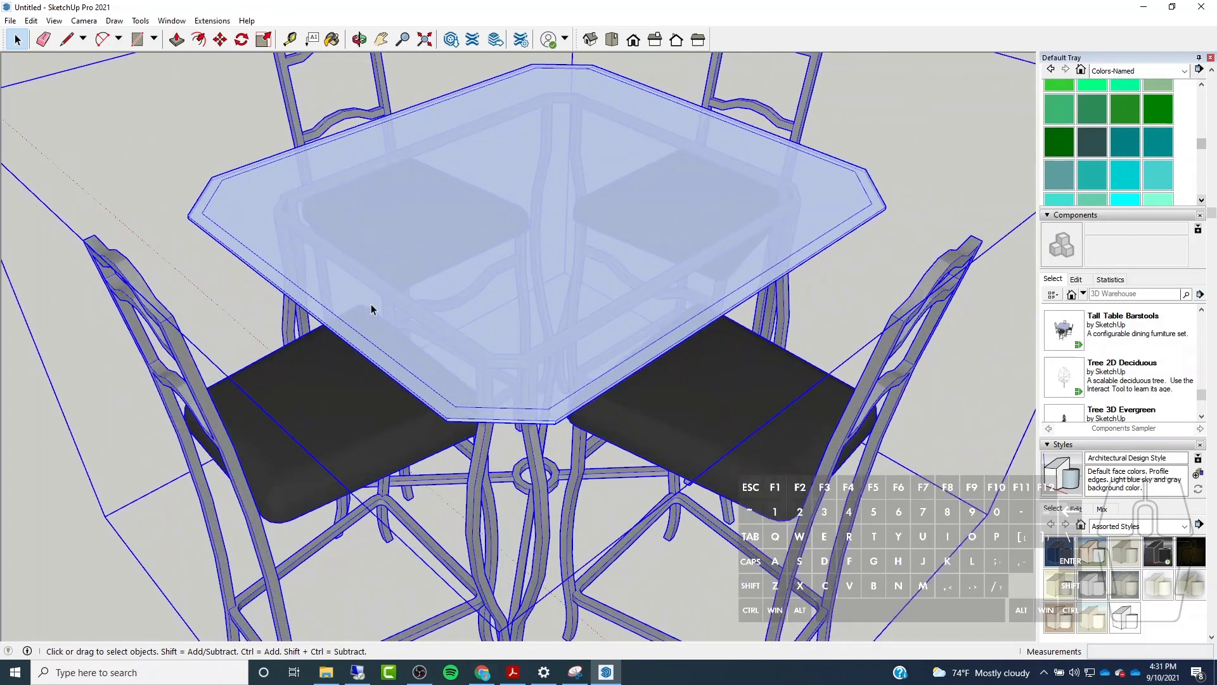
Place the Tree 2D Deciduous component behind the figure and brick box, and undo its placement.
scroll(530, 301, down, 5)
scroll(677, 287, down, 2)
scroll(675, 287, down, 2)
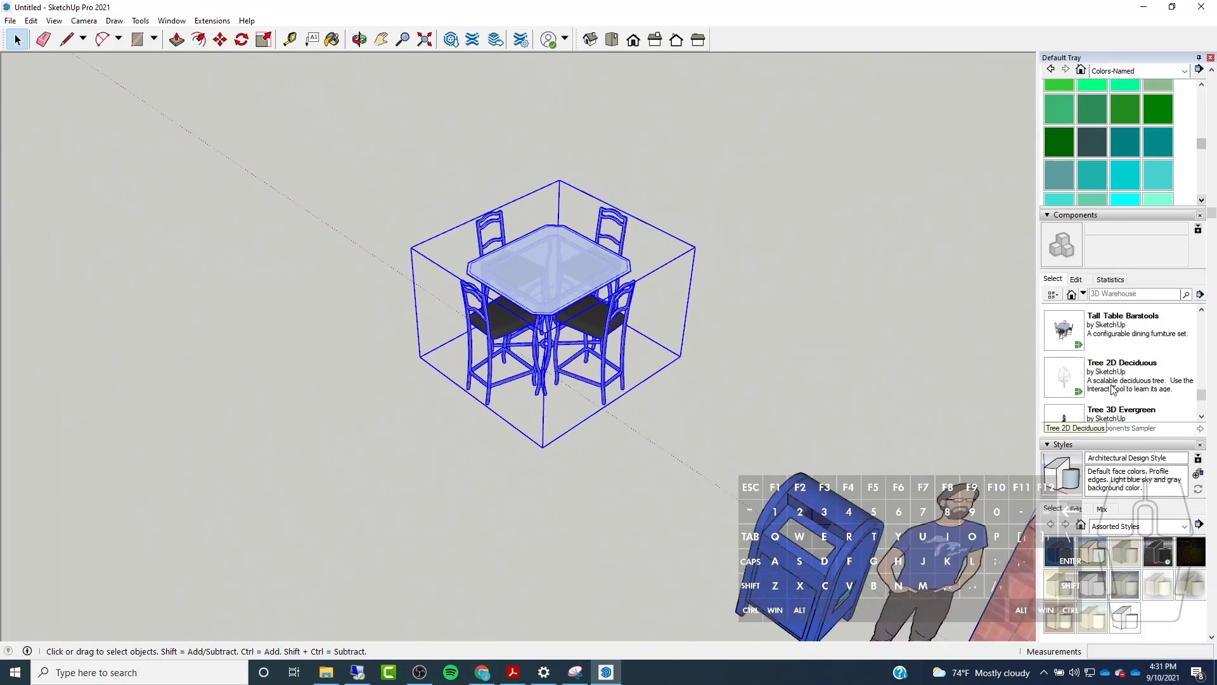
click(1135, 381)
drag(1135, 381, 797, 419)
scroll(717, 333, down, 5)
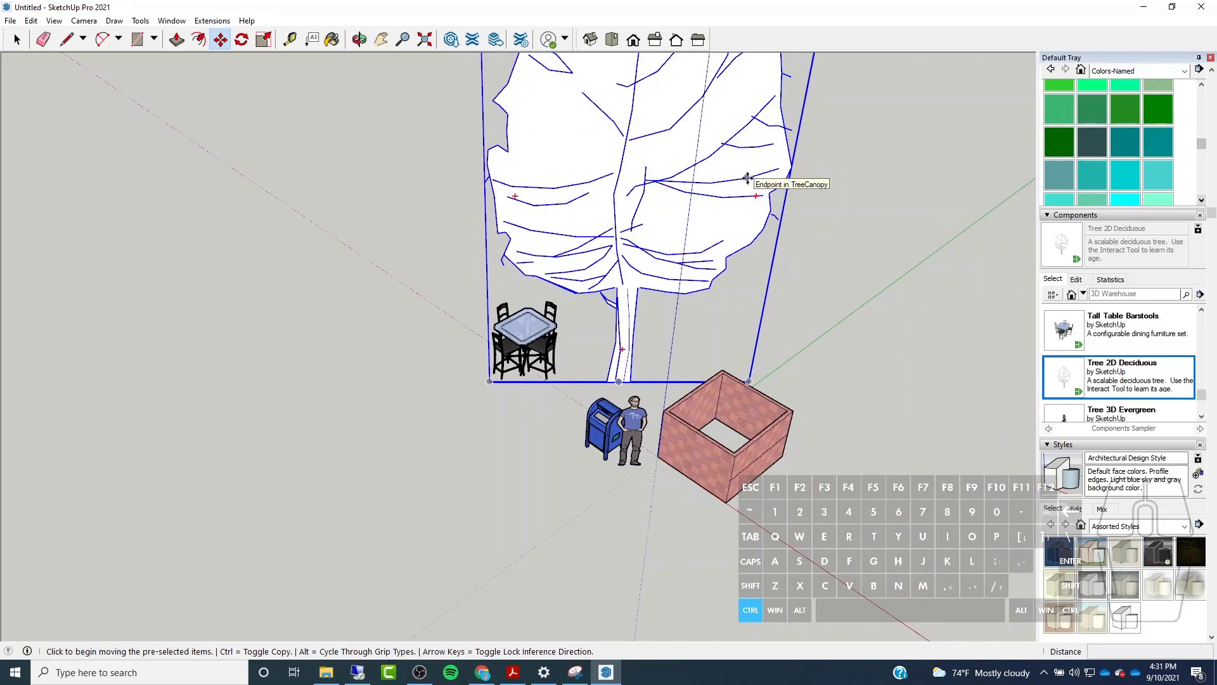
key(ctrl+z)
Place the Wall Framing component from the Components Sampler on open ground beyond the brick box.
scroll(951, 323, up, 1)
drag(1200, 394, 1200, 418)
drag(1122, 331, 828, 416)
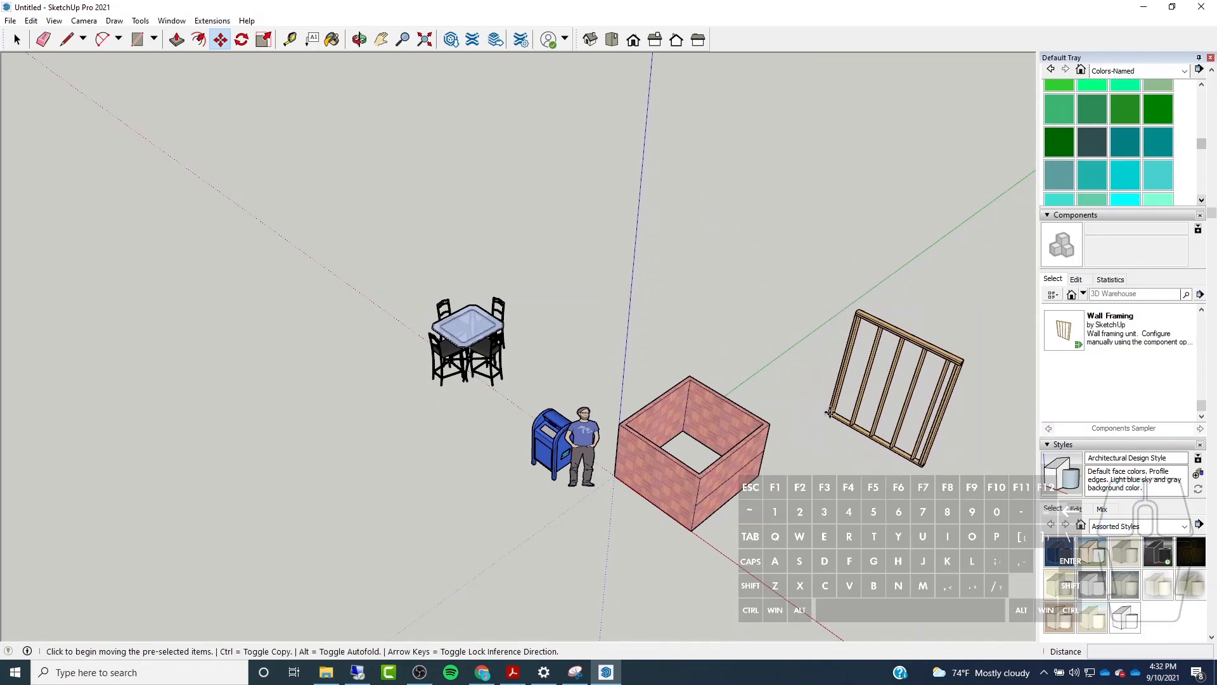
scroll(956, 391, up, 4)
middle_drag(954, 389, 903, 367)
scroll(970, 401, down, 3)
scroll(968, 405, up, 4)
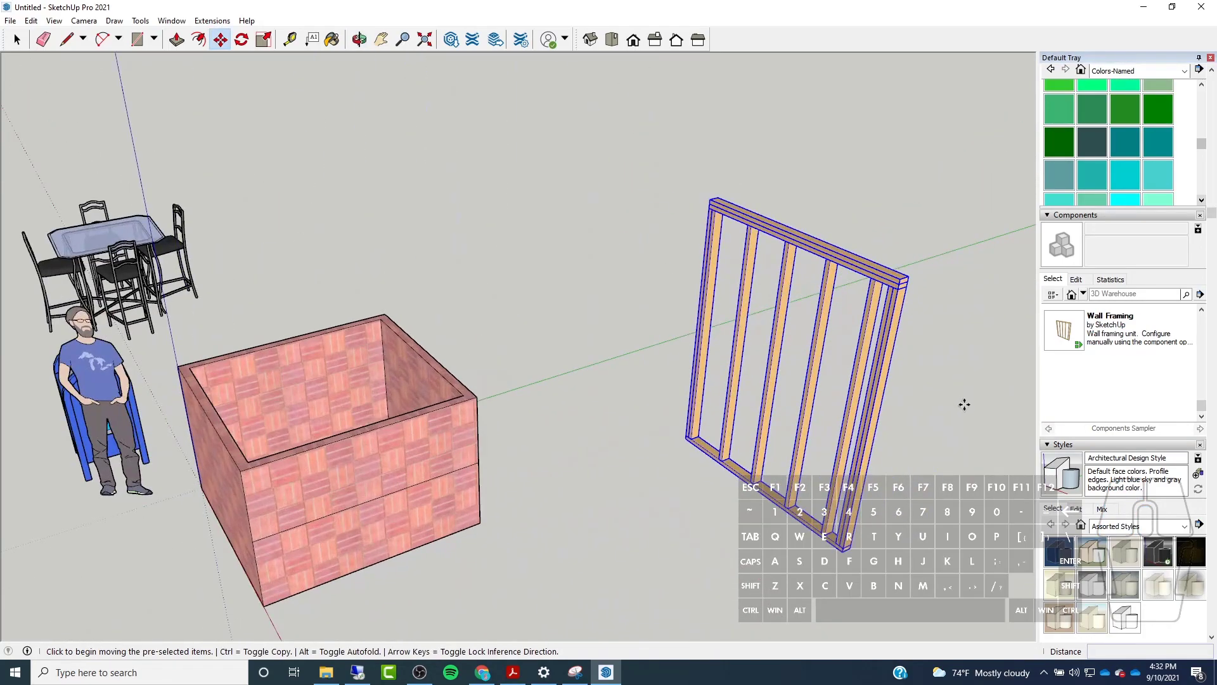
Select the brick box, standing man, mailbox and table set together and delete them, keeping only the wall framing.
scroll(704, 355, down, 3)
click(17, 39)
drag(193, 192, 604, 582)
scroll(604, 582, down, 1)
drag(216, 233, 615, 592)
key(Delete)
Select the wall framing component and examine its studs and plates from several distances and angles.
middle_drag(865, 515, 668, 353)
click(762, 417)
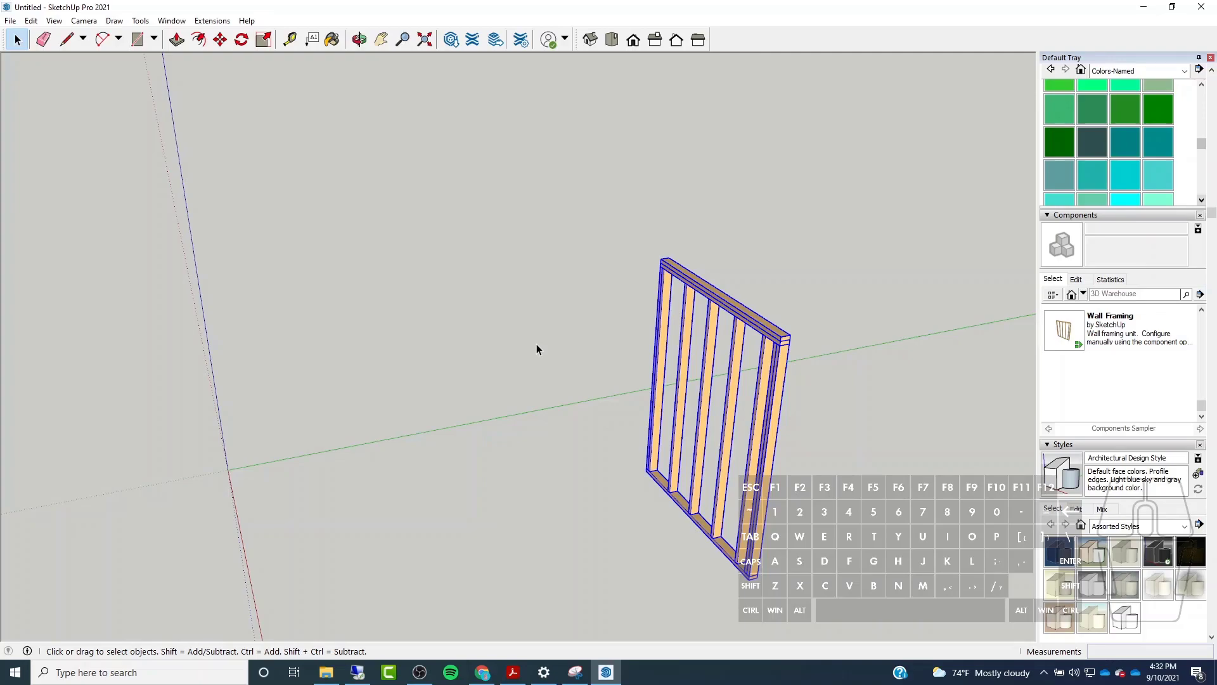
scroll(643, 358, up, 5)
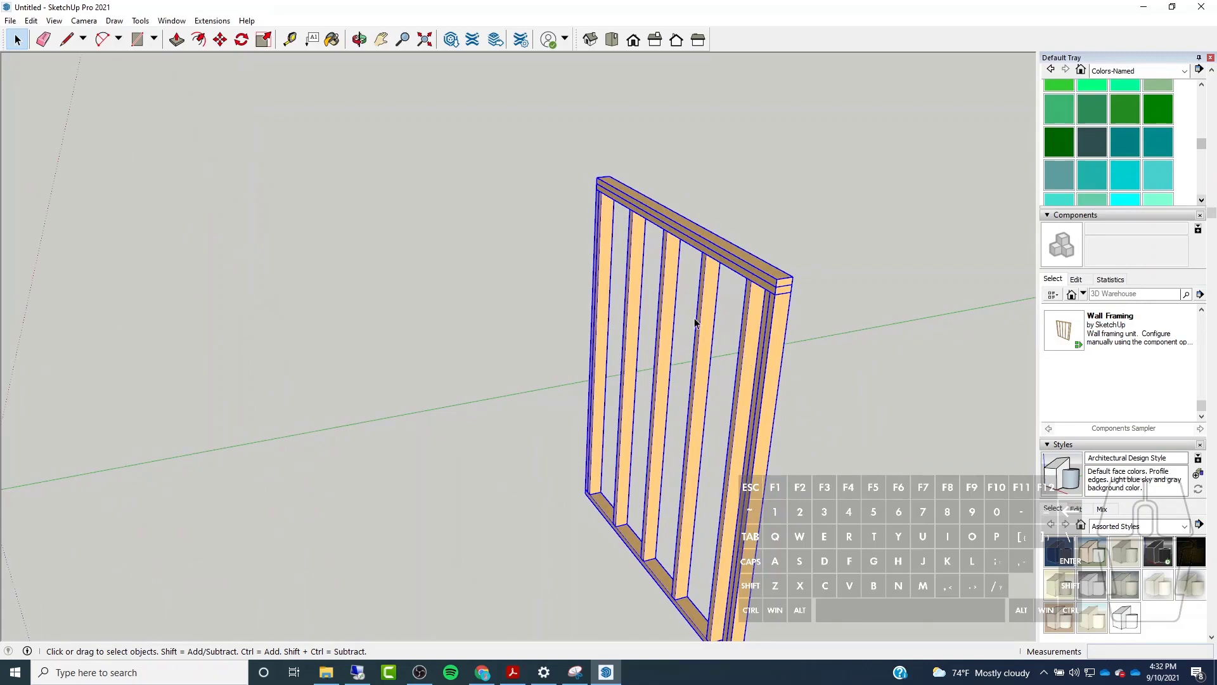
scroll(700, 409, up, 1)
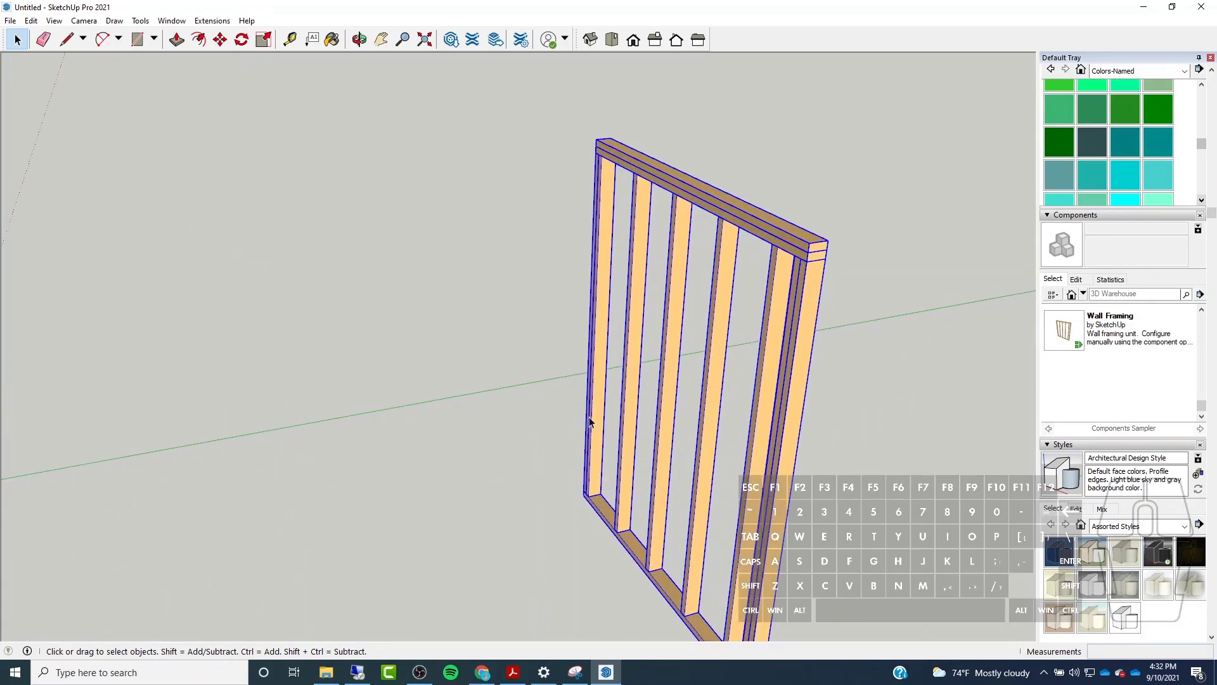
scroll(589, 422, down, 2)
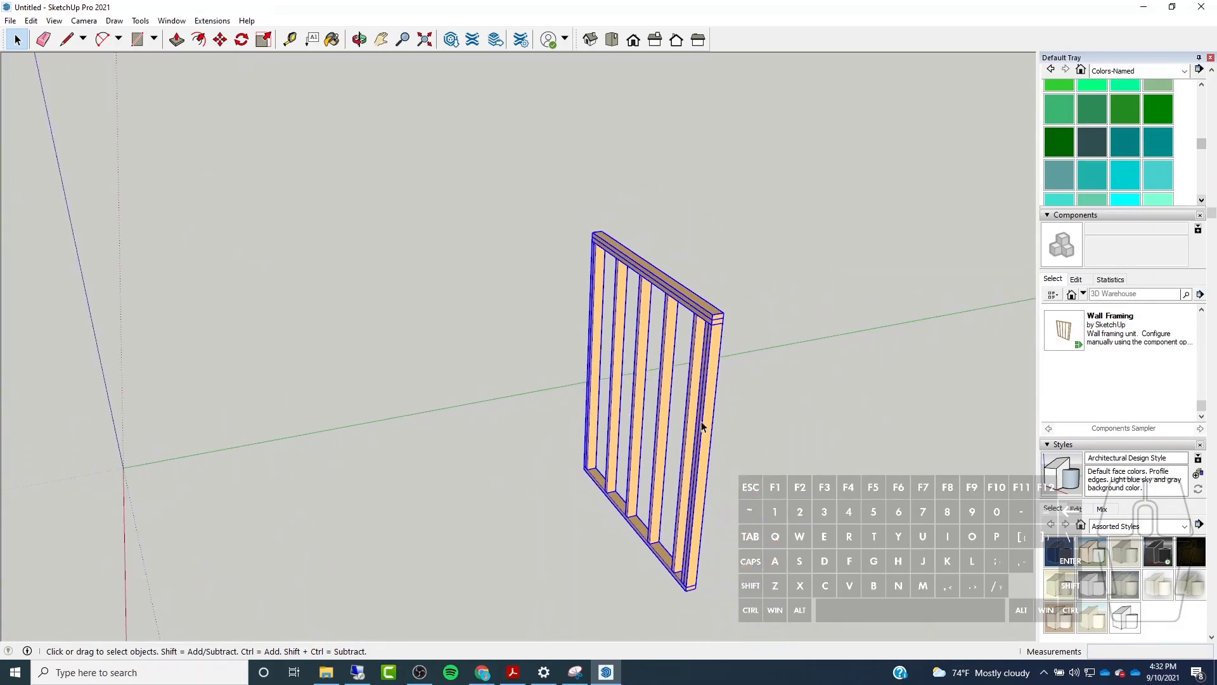
middle_drag(589, 423, 683, 402)
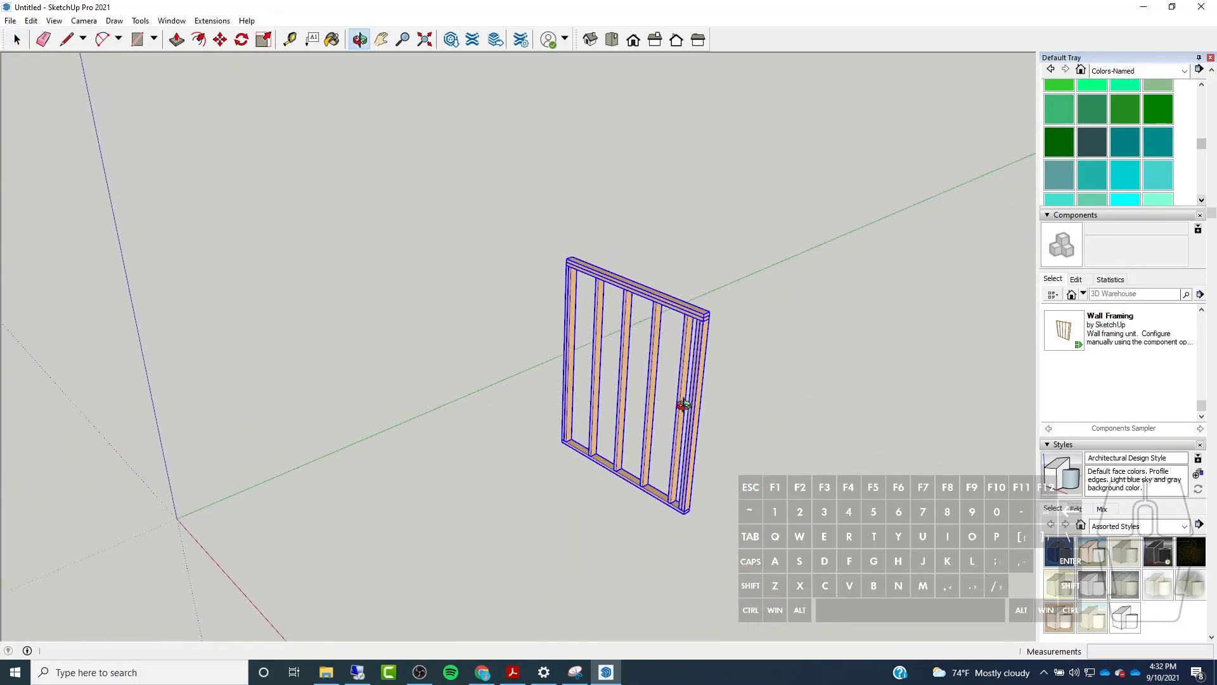
scroll(712, 366, up, 2)
scroll(711, 367, up, 1)
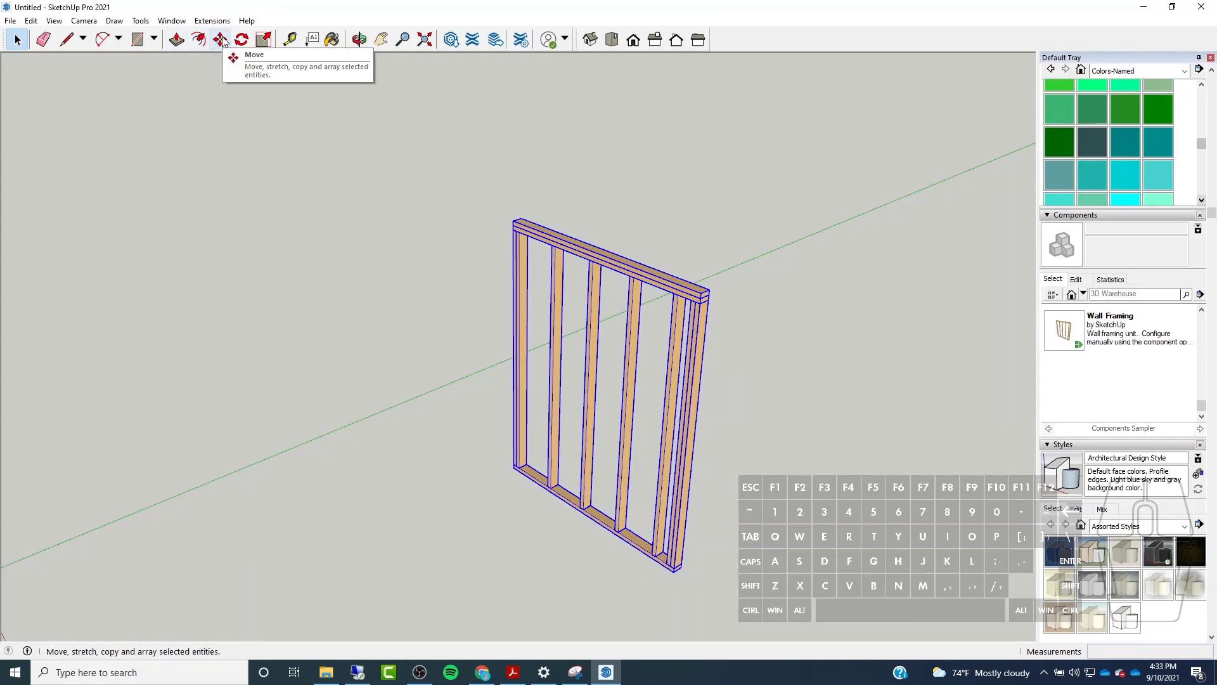
Copy the wall framing with the Move tool, placing the duplicate parallel to the original a few feet away.
key(m)
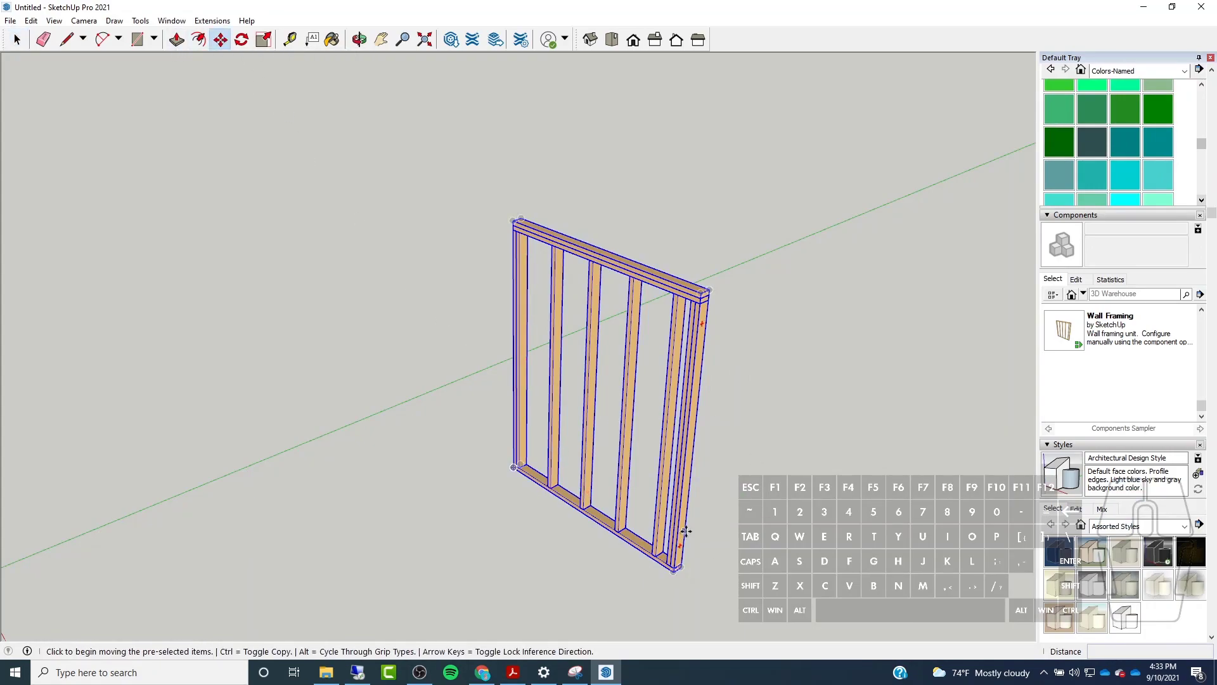
click(680, 566)
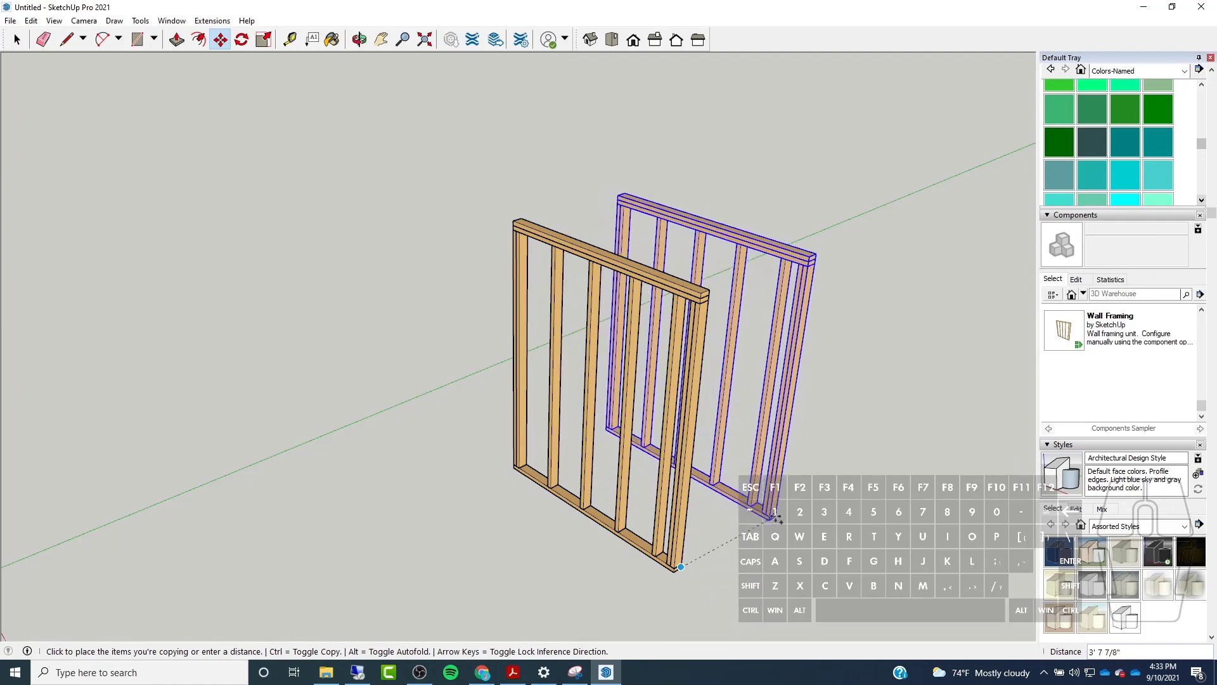
click(759, 519)
middle_drag(761, 503, 402, 396)
key(space)
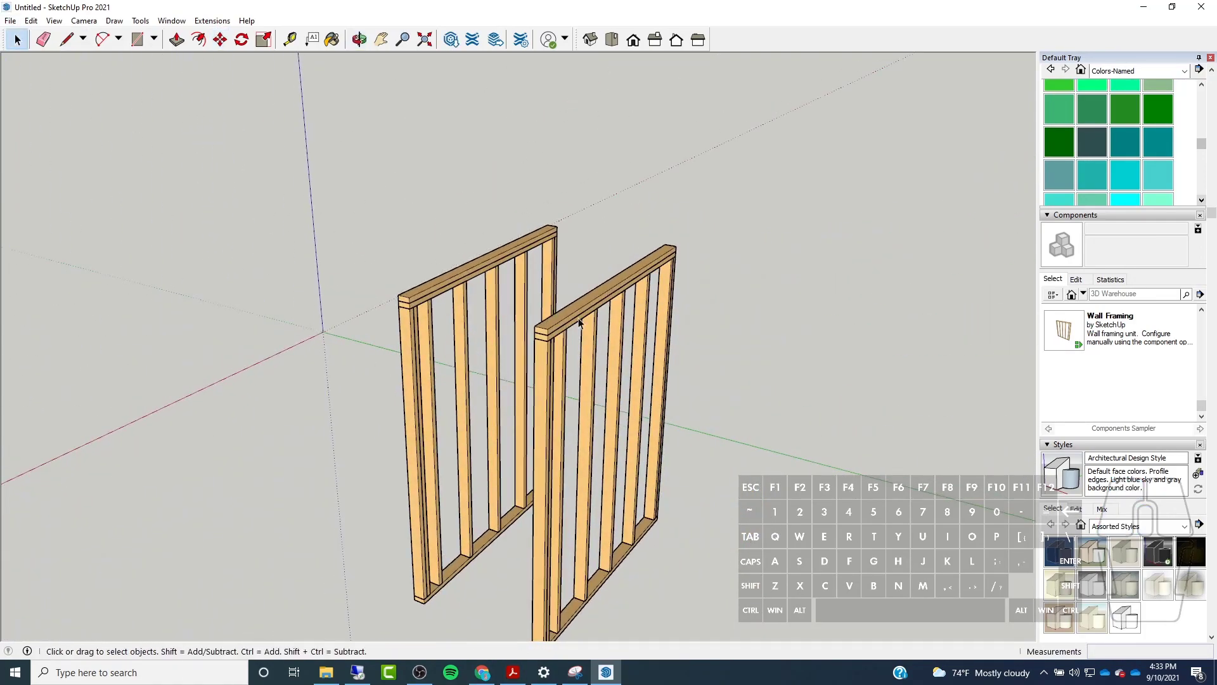
Open the copied wall frame for editing and view it together with the original frame.
scroll(558, 447, up, 3)
scroll(619, 378, down, 4)
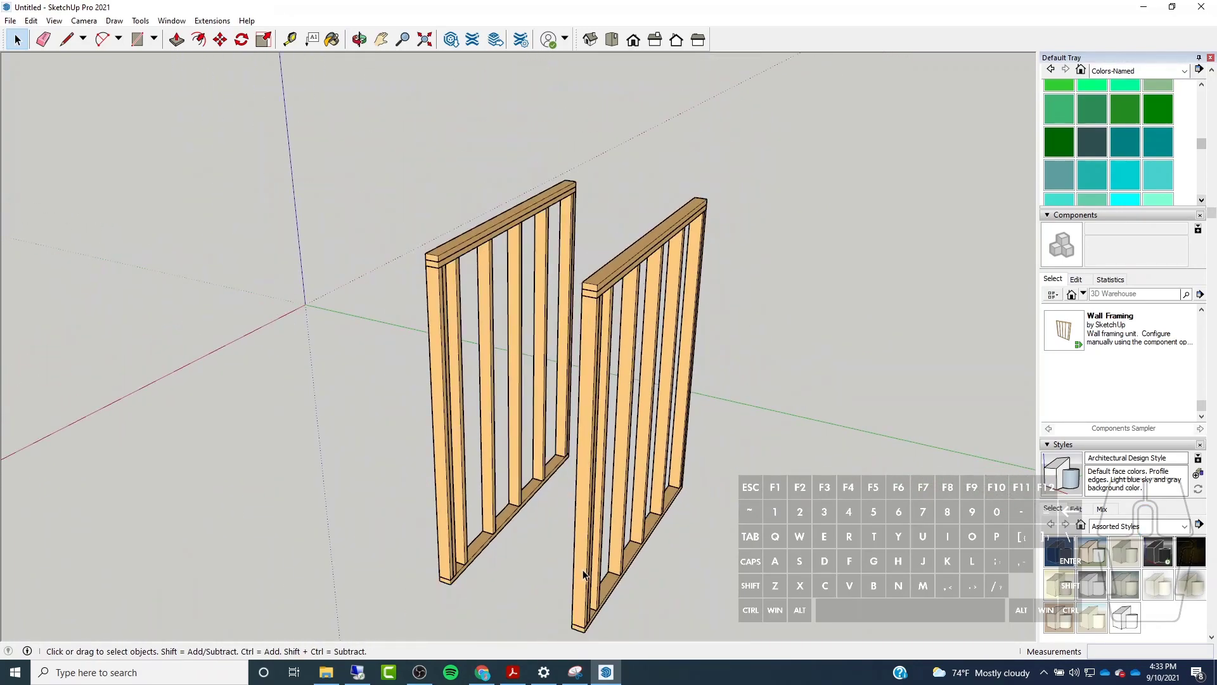
double_click(580, 570)
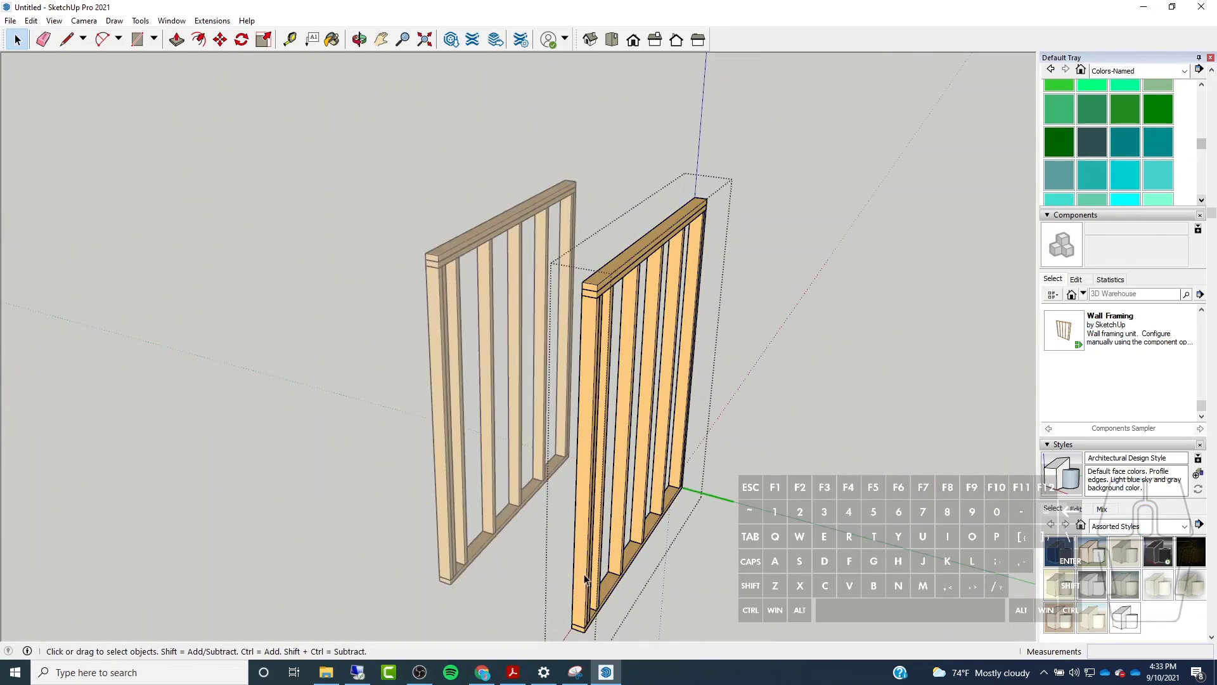
scroll(609, 244, up, 3)
scroll(606, 240, down, 5)
middle_drag(550, 271, 426, 341)
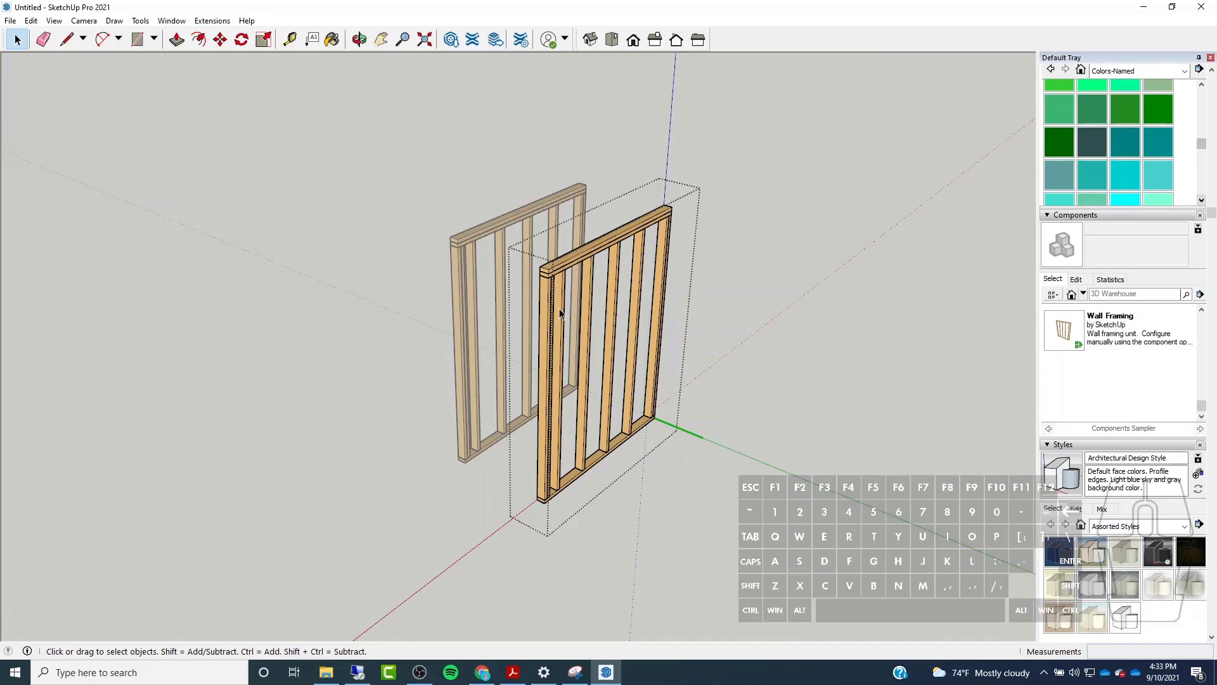
middle_drag(553, 299, 600, 327)
scroll(599, 326, up, 3)
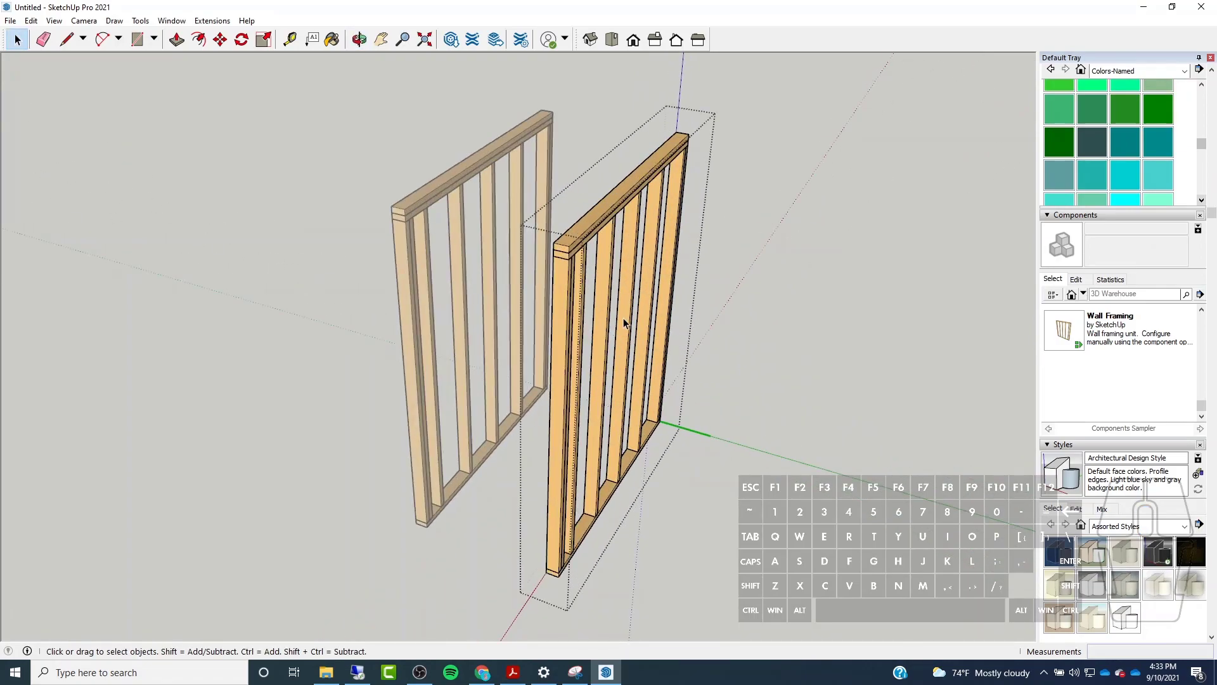
Select individual studs in turn inside the open wall frame to compare them with the matching studs in the other copy.
click(604, 336)
middle_drag(685, 314, 633, 399)
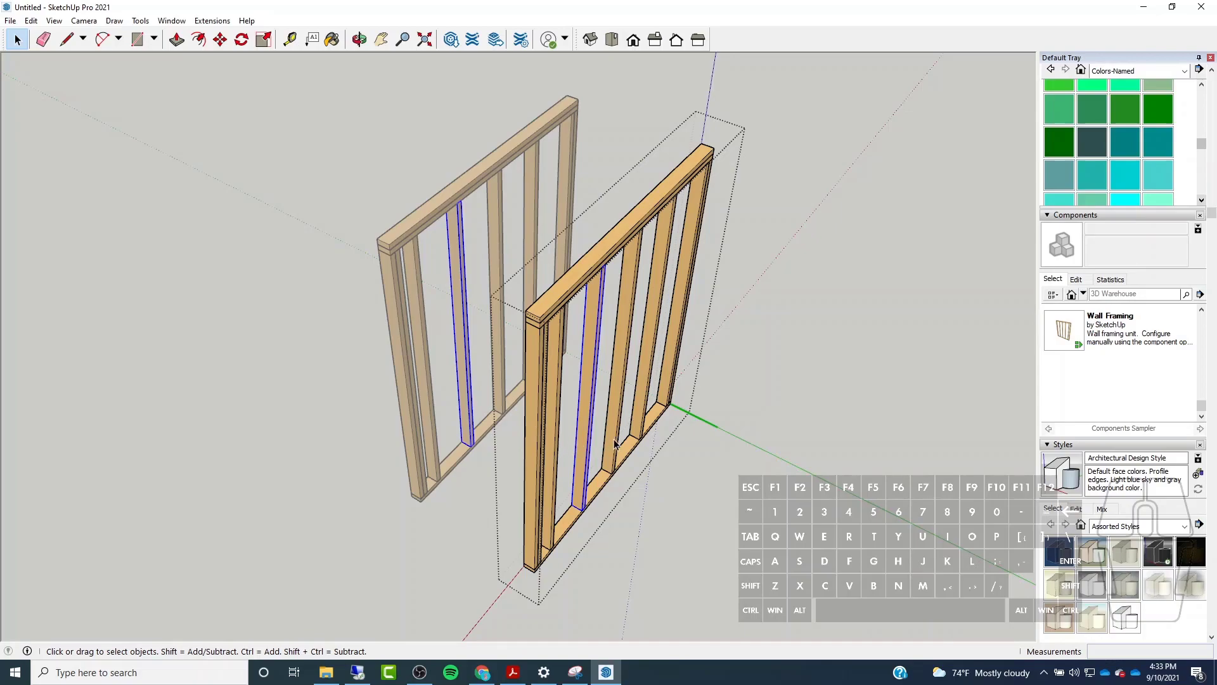
click(639, 434)
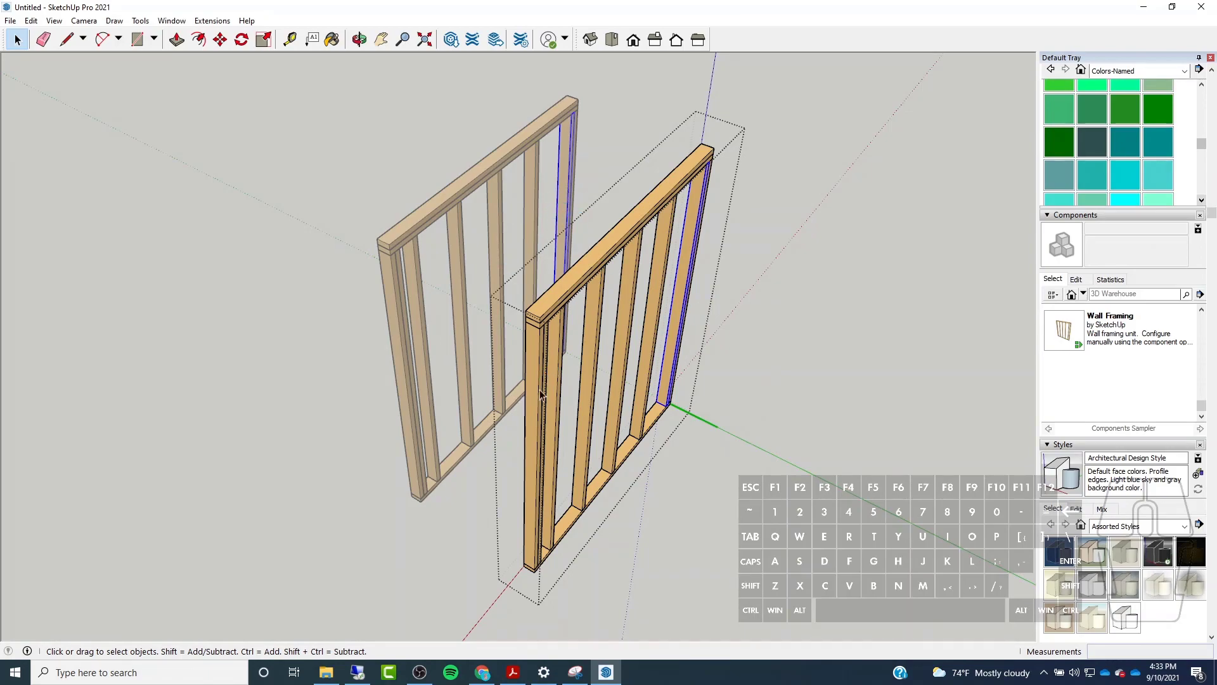
Delete the middle stud inside the open wall frame and leave component editing.
click(614, 385)
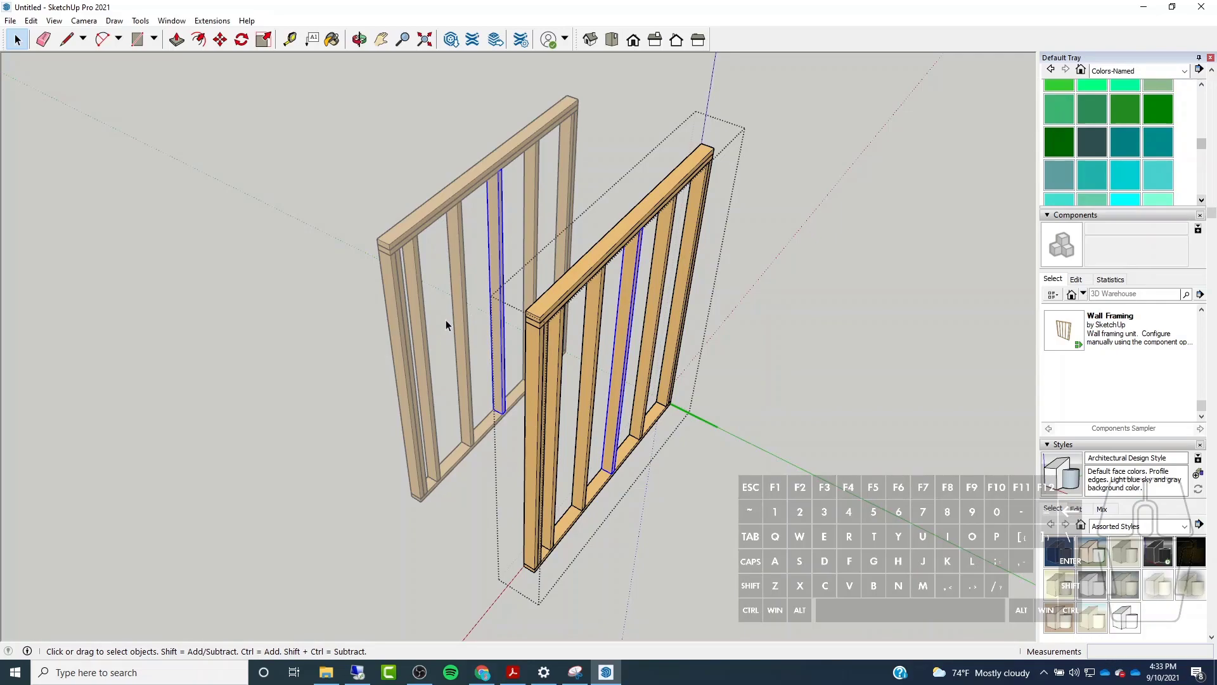
mouse_move(632, 352)
middle_down()
mouse_move(470, 336)
mouse_move(626, 356)
middle_up()
middle_drag(427, 395, 518, 399)
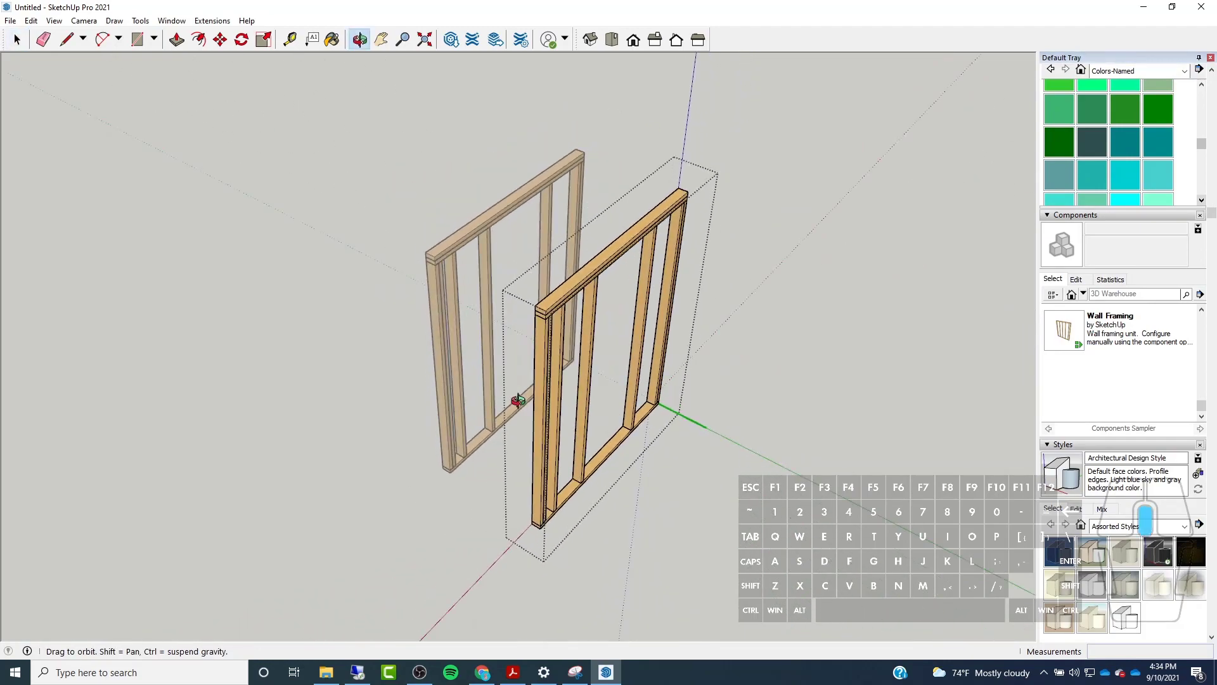
click(364, 386)
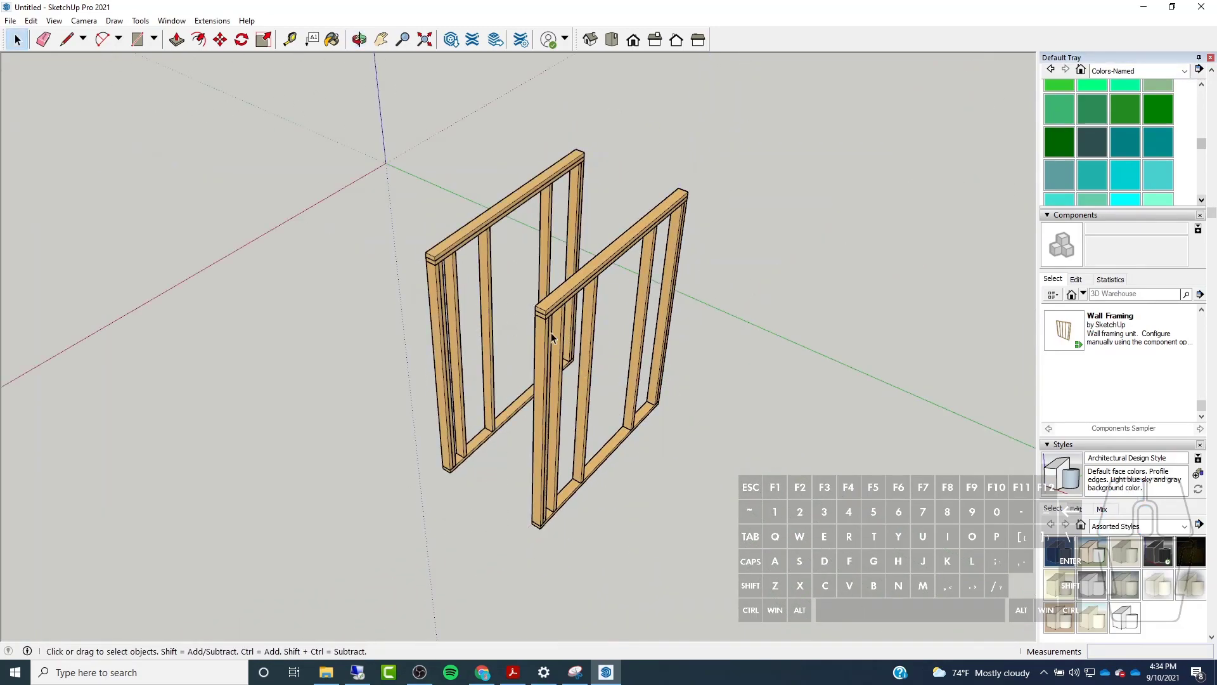
Undo the deletion of the middle stud in the wall frame.
key(ctrl+z)
key(ctrl+z)
key(ctrl+z)
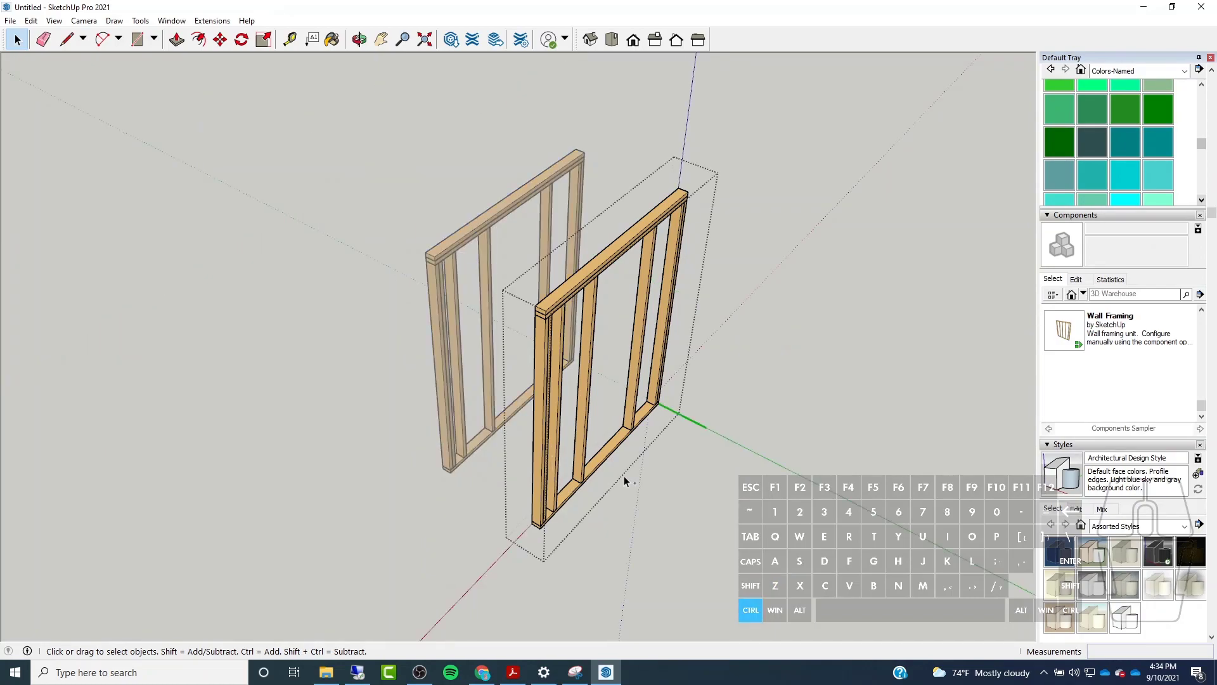
Draw a circle with a radius of about 11 5/16" on the ground beside the wall frame, inside the open component.
middle_drag(640, 396, 598, 301)
double_click(599, 301)
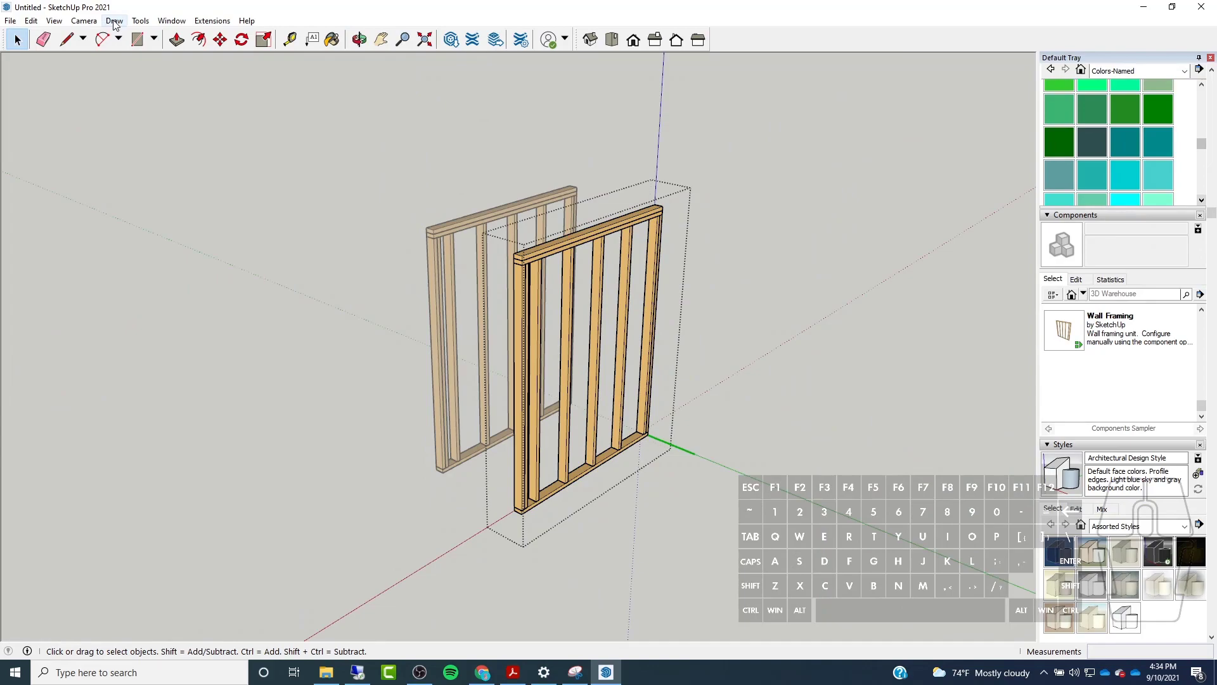
click(152, 43)
click(157, 93)
click(710, 483)
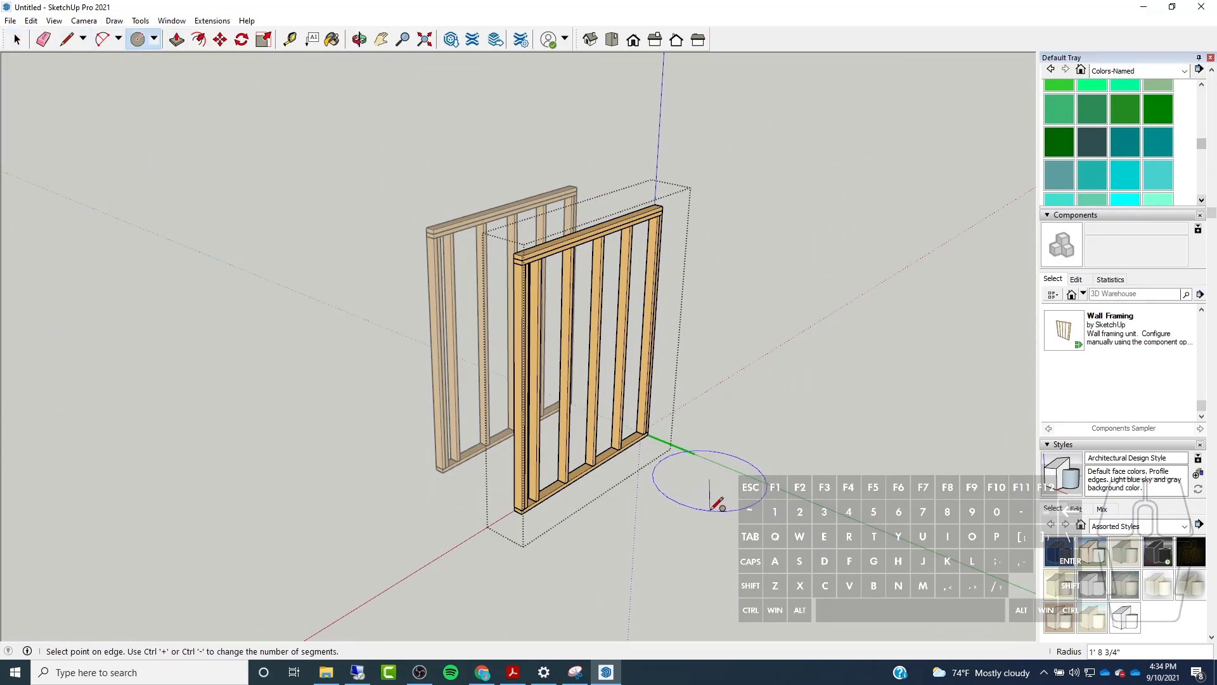
click(738, 483)
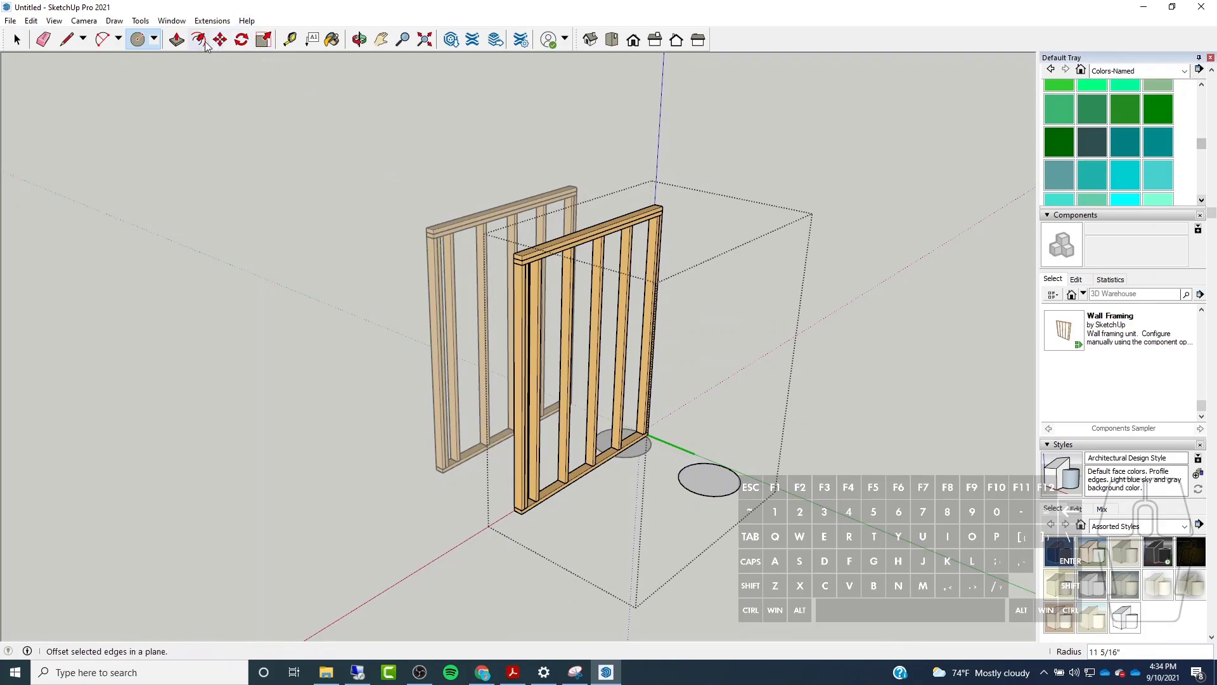
Extrude the circle beside the front wall frame upward into a tall cylinder and leave component editing.
click(177, 40)
click(706, 482)
click(725, 394)
key(space)
click(899, 318)
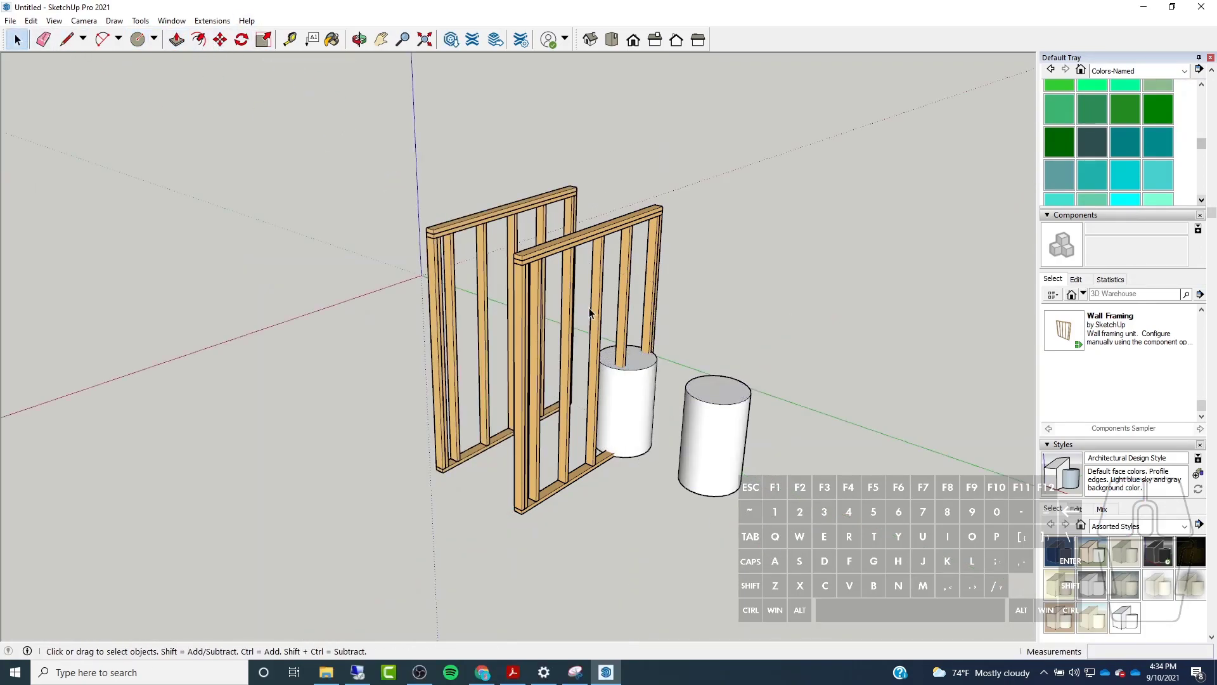
Move the front wall frame with its cylinder farther away from the rear frame.
click(618, 303)
click(220, 39)
click(282, 291)
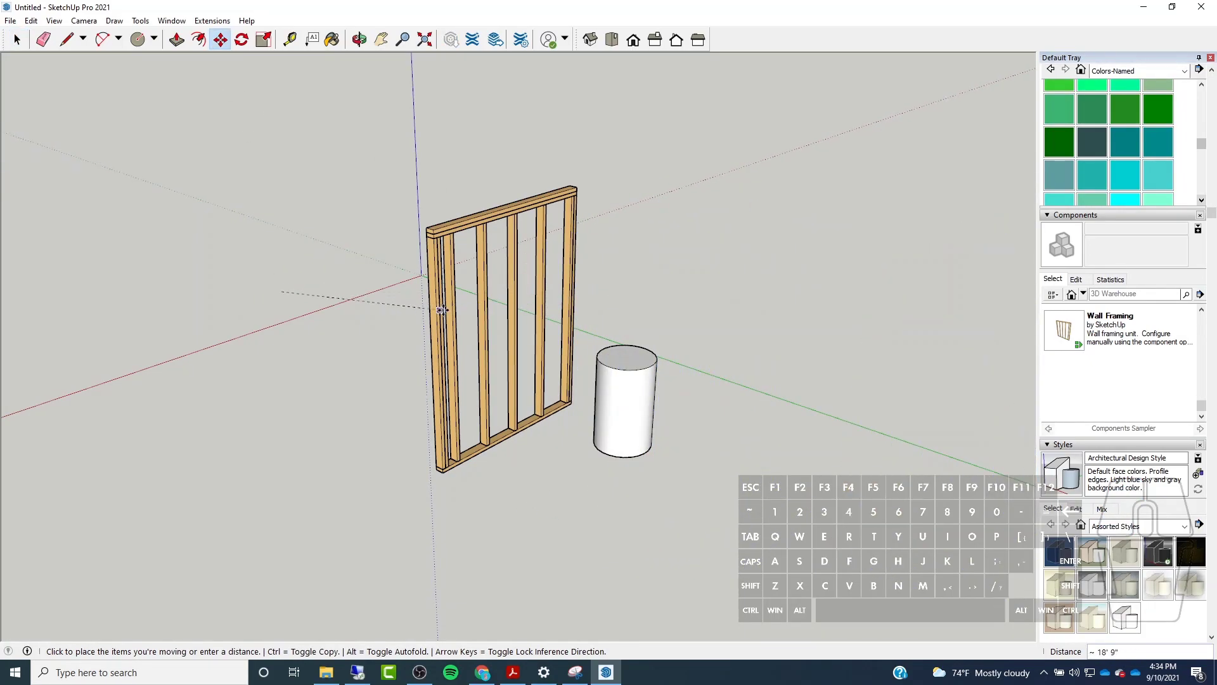
click(340, 320)
middle_drag(339, 320, 653, 348)
middle_drag(793, 334, 769, 383)
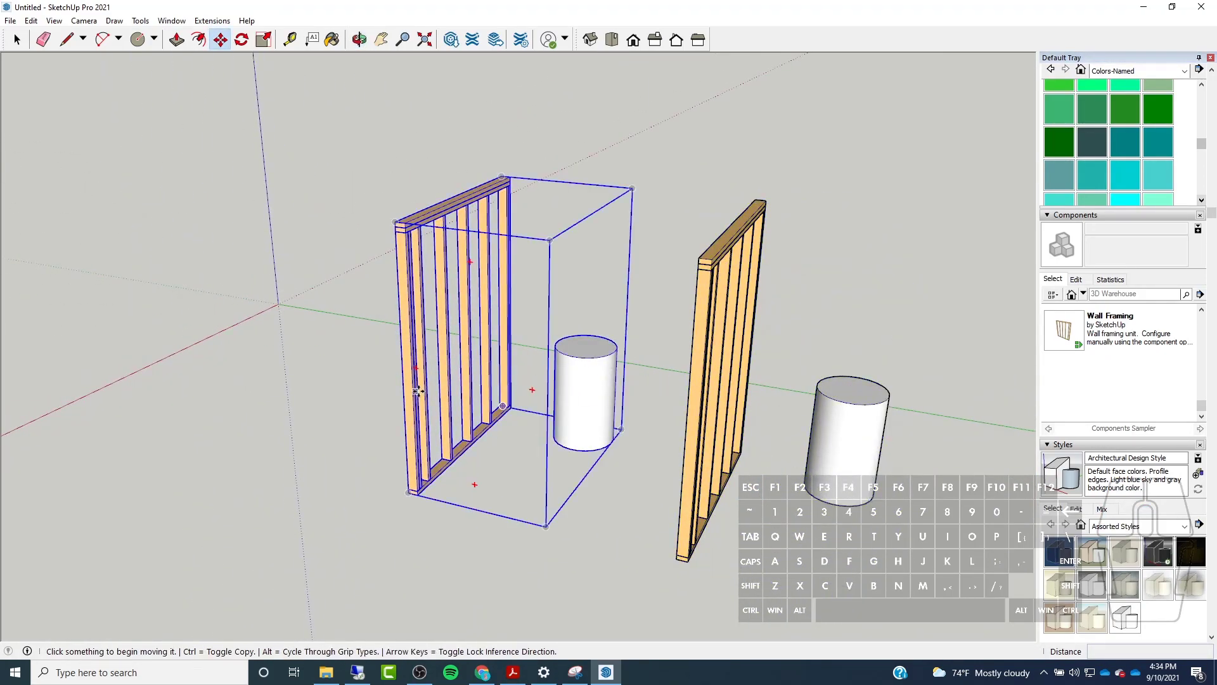
click(14, 43)
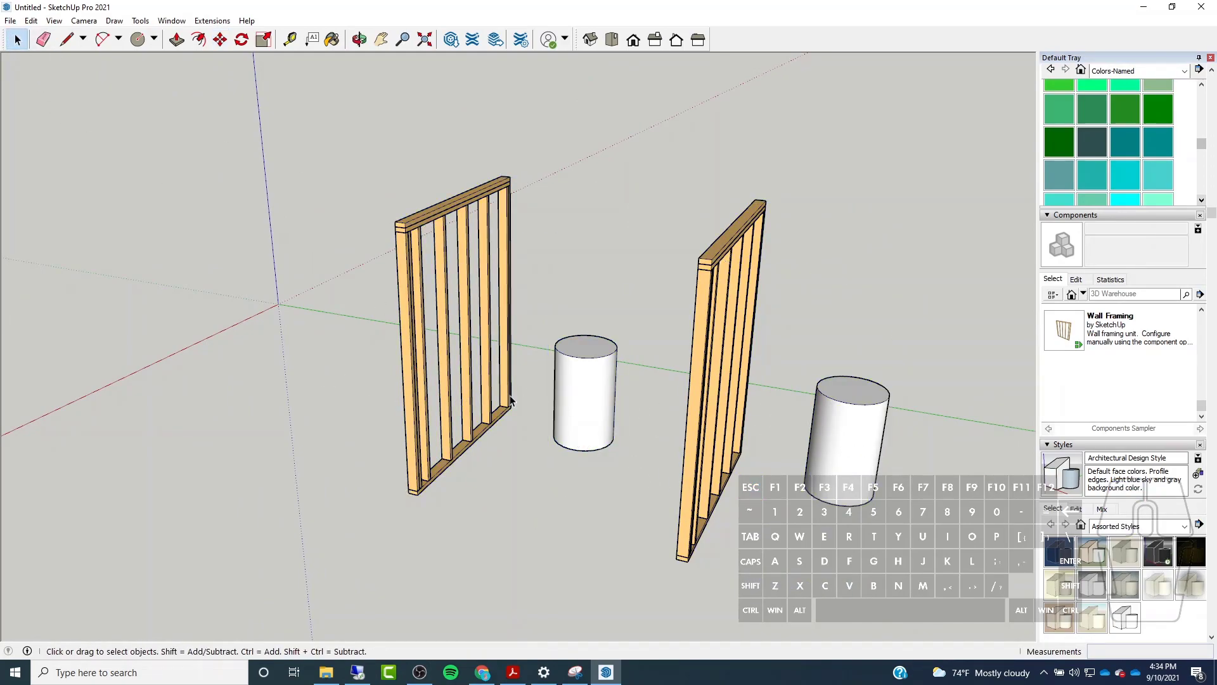
Undo the frame move, the cylinder extrusion and the circle drawn inside the wall component.
key(ctrl+z)
key(ctrl+z)
click(843, 292)
middle_drag(395, 313, 576, 305)
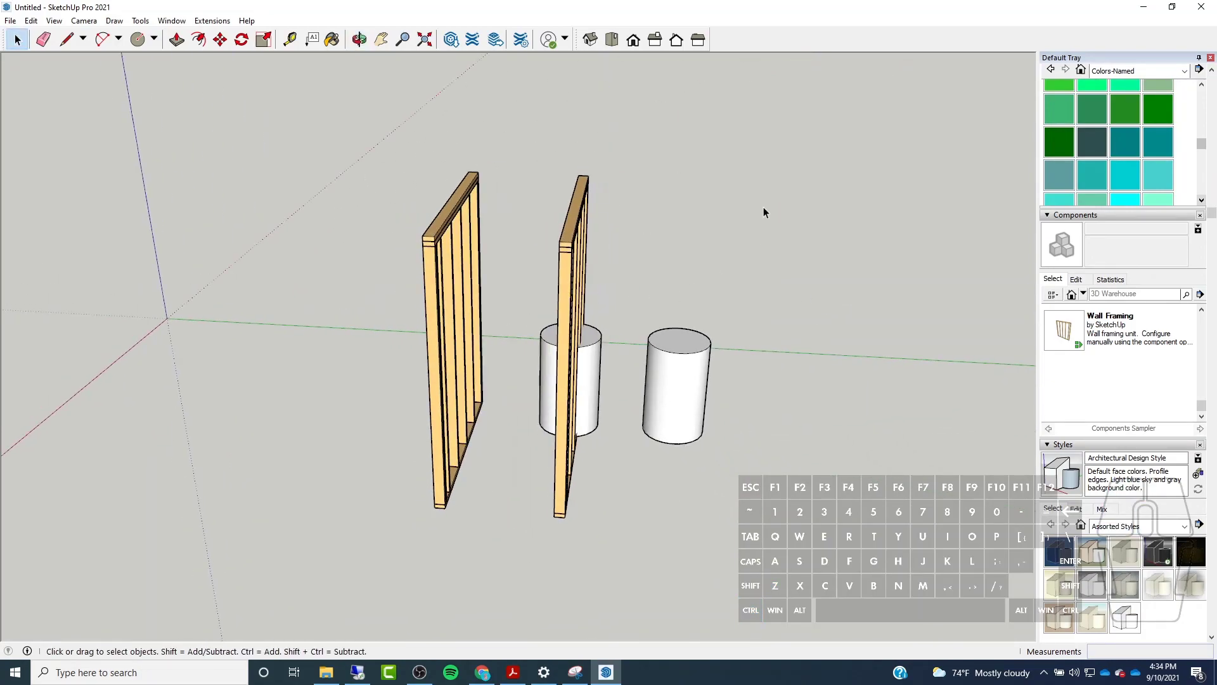
key(ctrl+z)
key(ctrl+z)
key(ctrl+z)
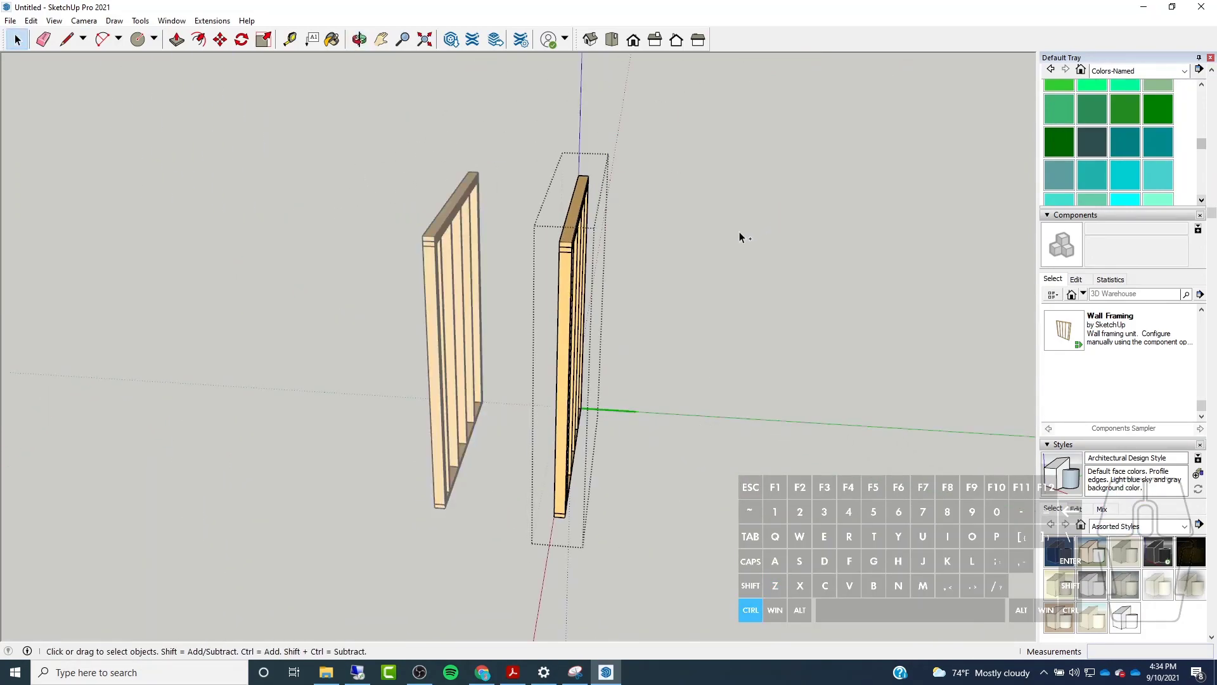
key(ctrl+z)
Delete the front wall frame copy.
middle_drag(636, 262, 367, 193)
click(529, 260)
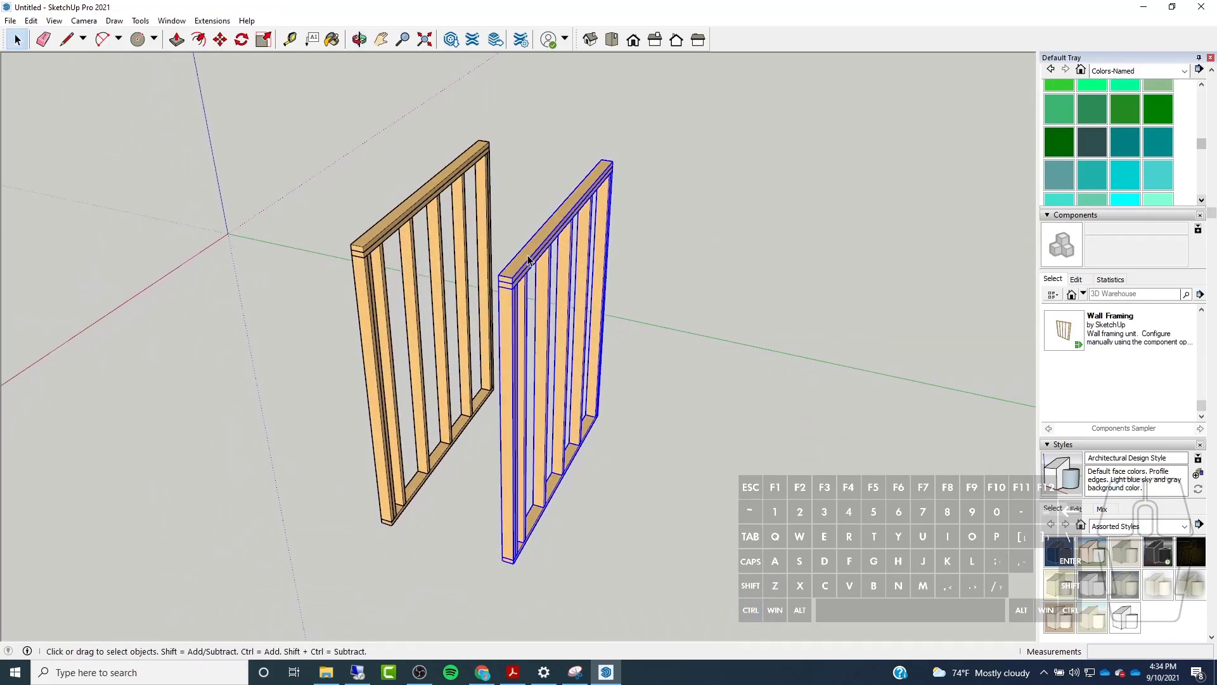
key(Delete)
Copy the remaining wall frame from its bottom corner to a parallel place along the green axis.
click(423, 244)
key(m)
key(ctrl)
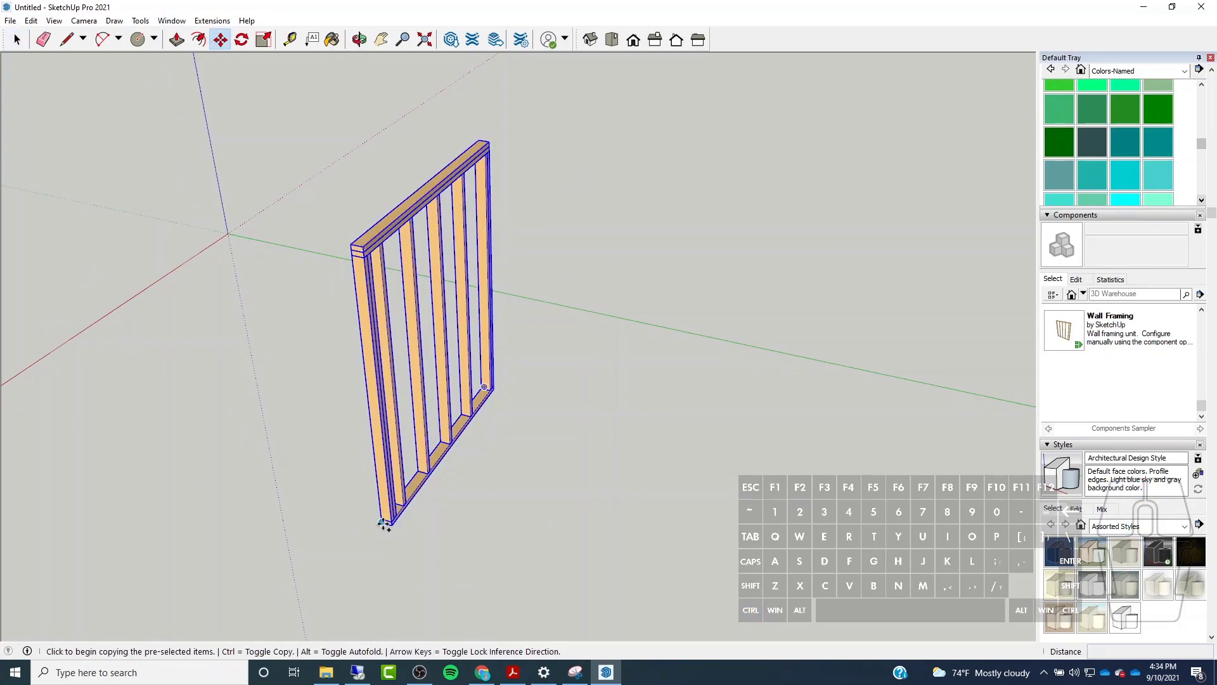
click(384, 524)
click(549, 562)
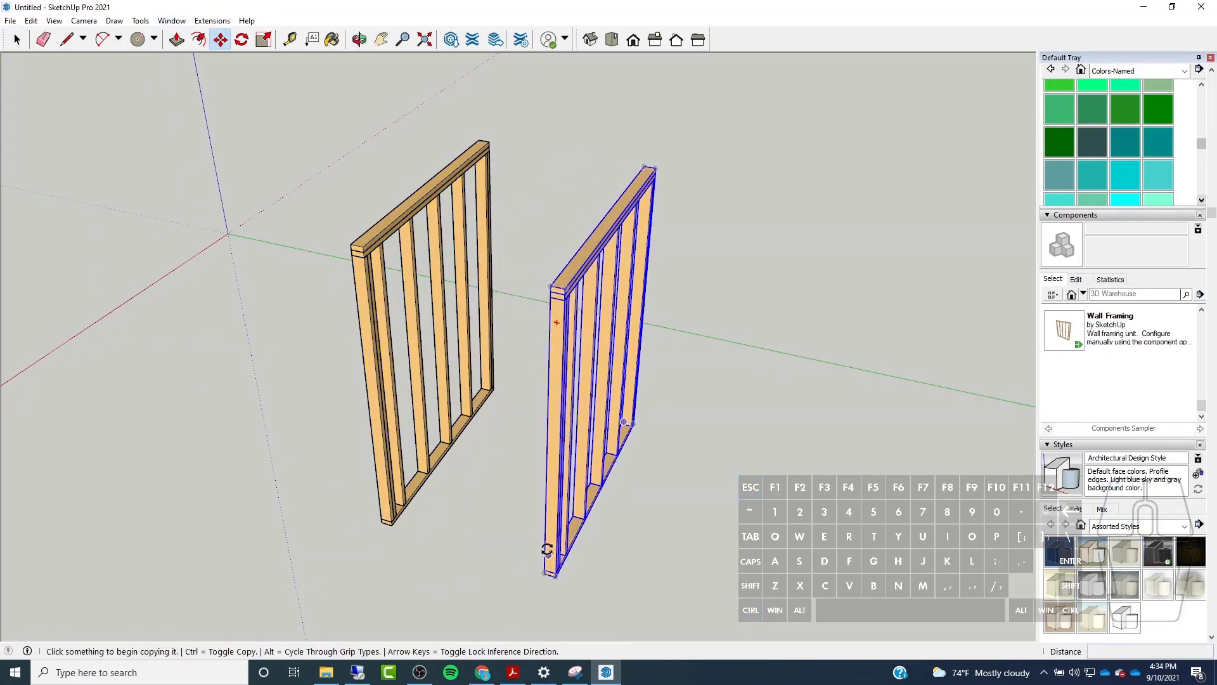
Make the copied wall frame a unique component and select each frame in turn to compare them.
key(space)
right_click(588, 303)
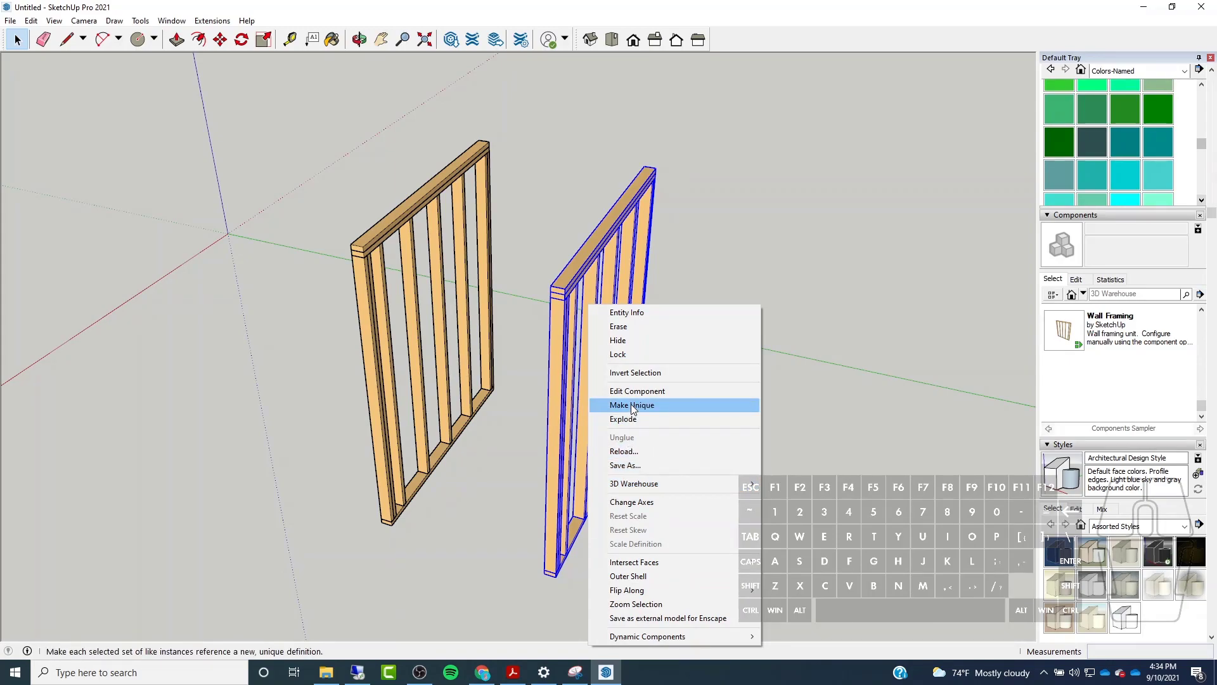
click(630, 405)
click(378, 212)
click(406, 241)
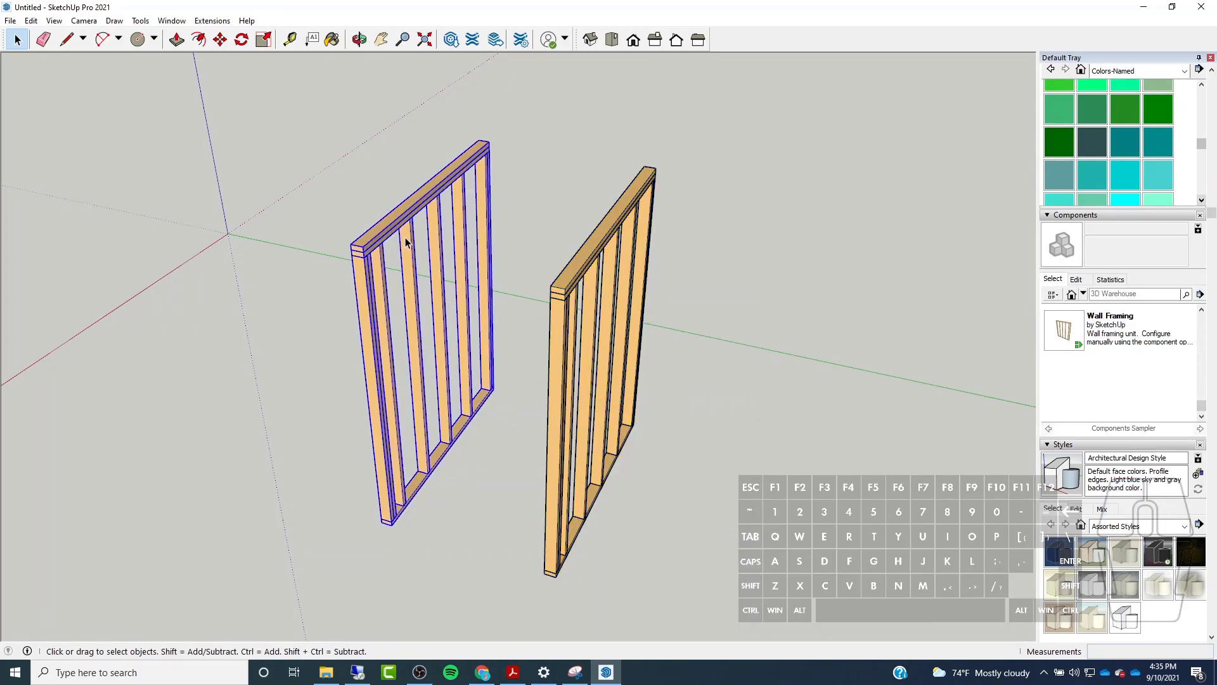
click(567, 314)
click(388, 237)
click(794, 353)
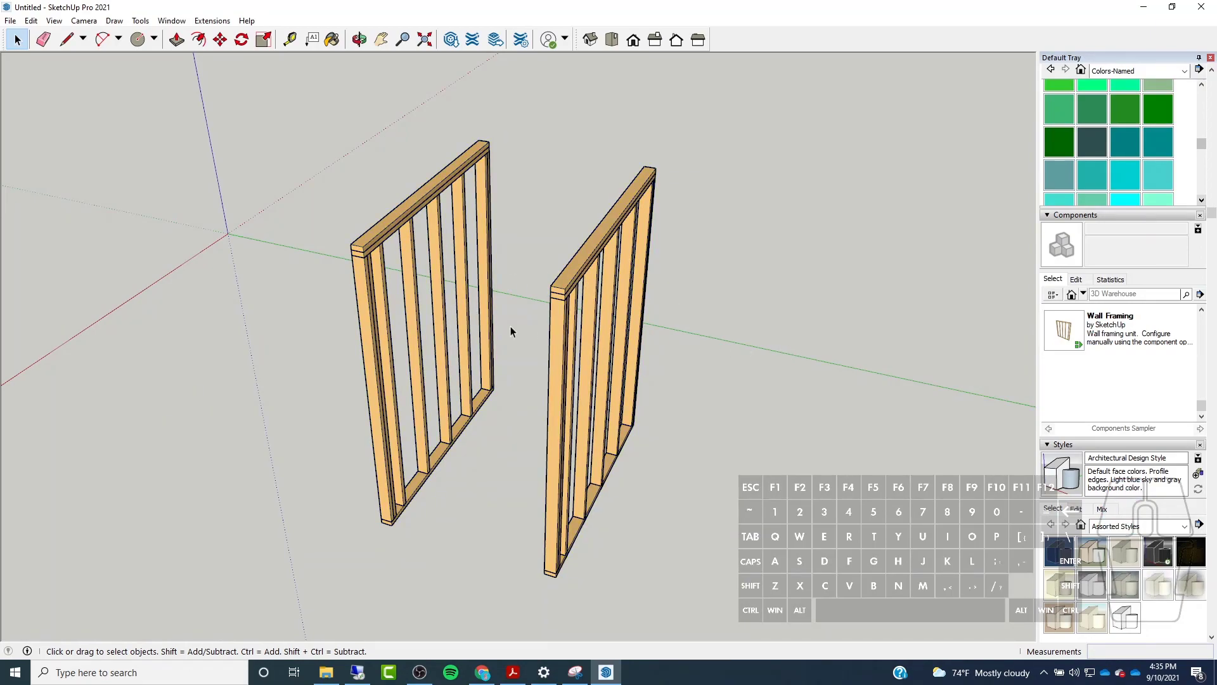
click(560, 324)
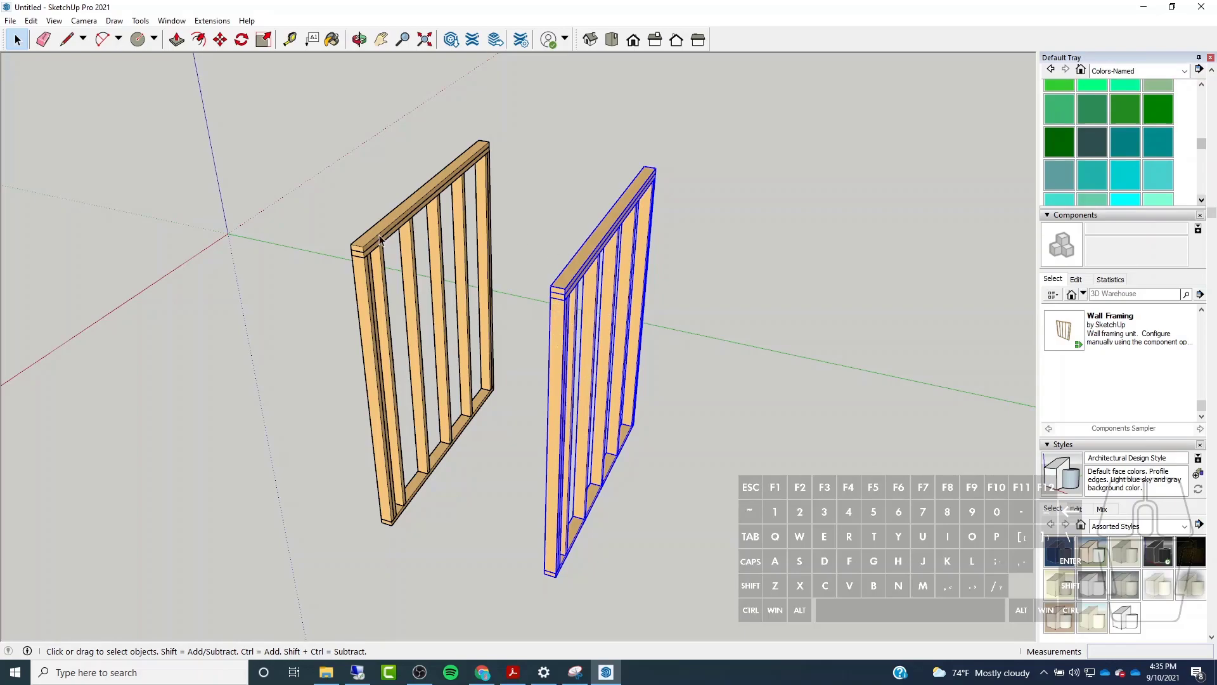
Delete the middle stud inside the unique wall frame and leave component editing.
double_click(589, 327)
middle_drag(731, 340, 592, 385)
click(594, 384)
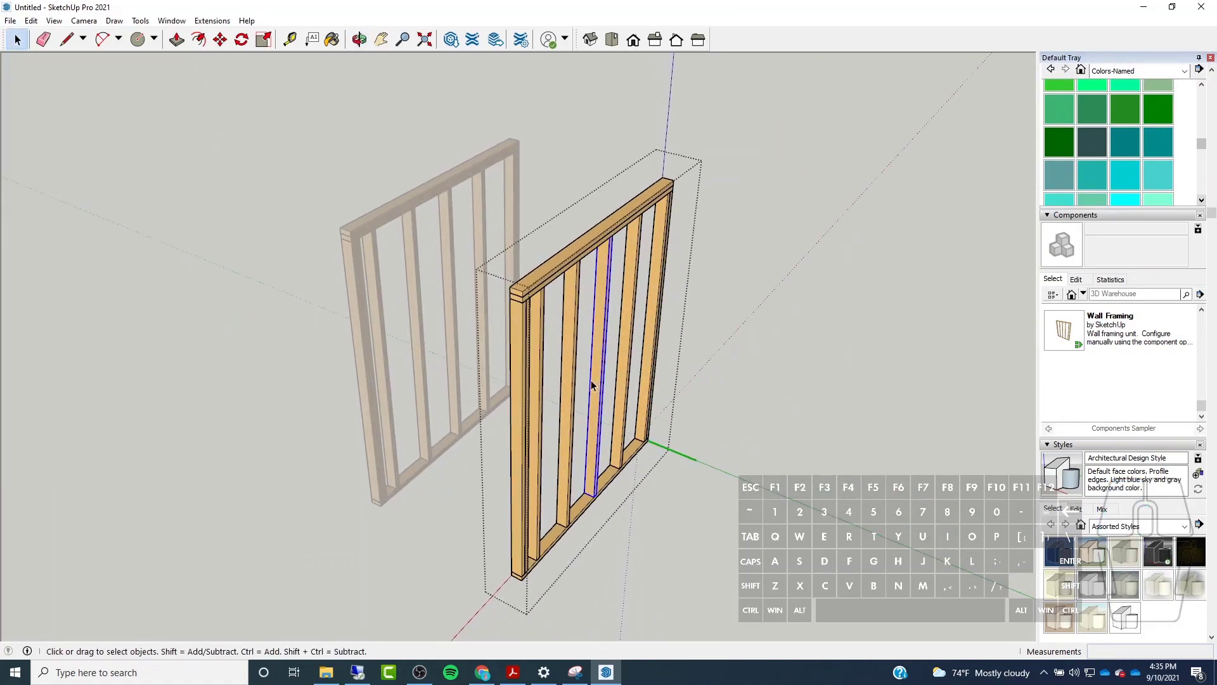
key(Delete)
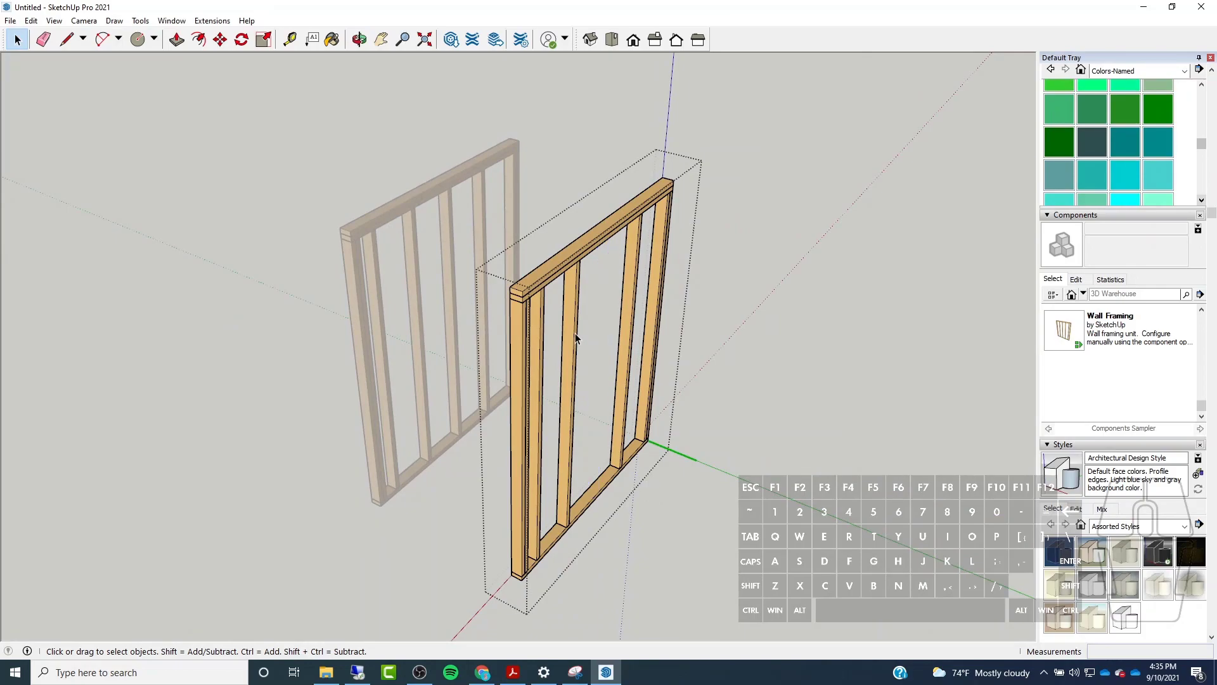
click(724, 445)
middle_drag(484, 323, 416, 345)
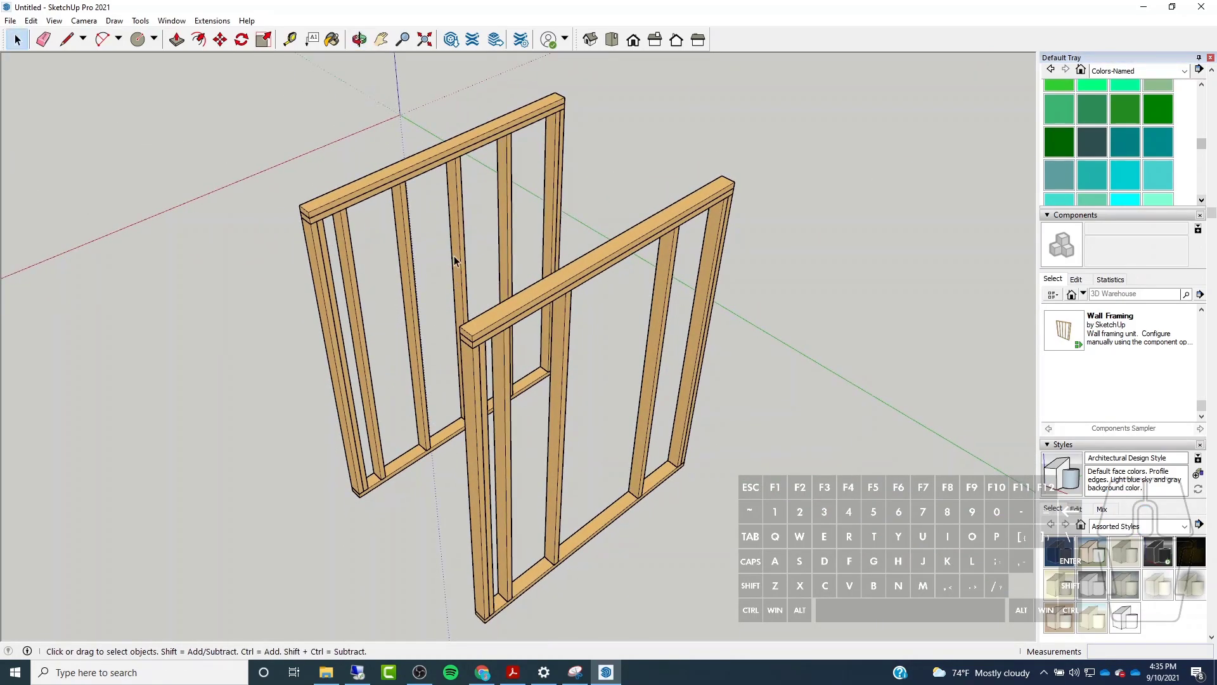
Copy the edited unique wall frame about 3' farther along the green axis.
click(594, 270)
middle_drag(584, 273, 482, 314)
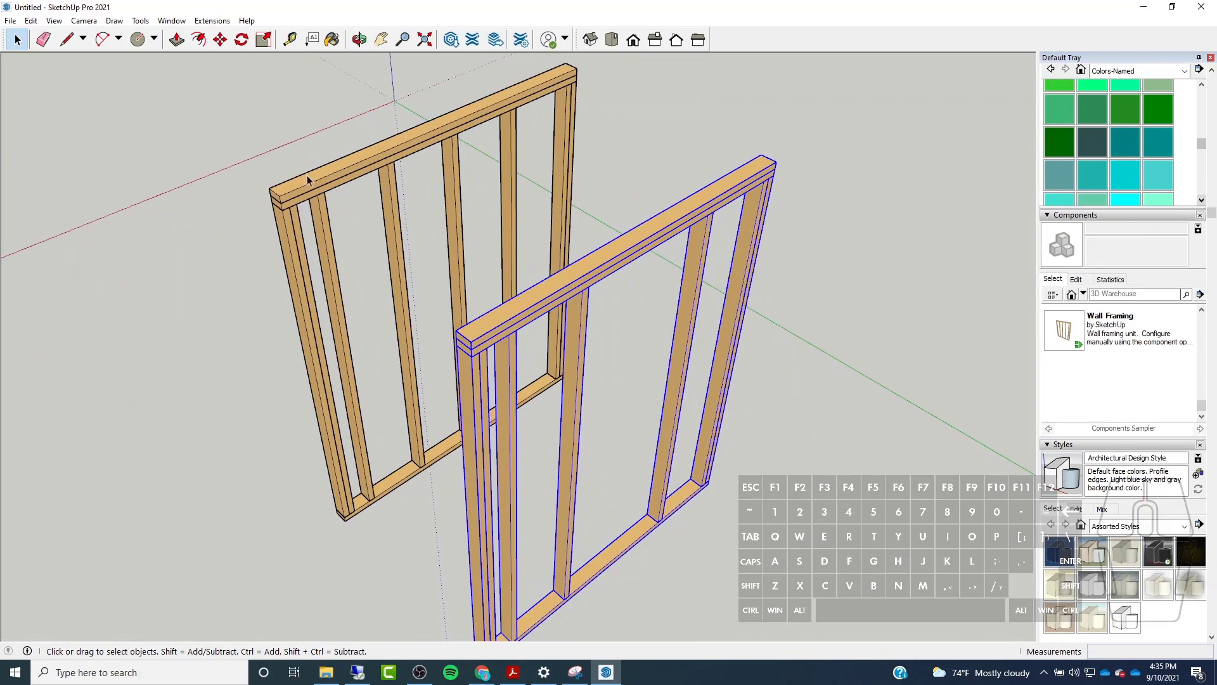
scroll(603, 232, down, 2)
middle_drag(603, 232, 497, 282)
scroll(522, 260, down, 4)
scroll(466, 349, up, 5)
scroll(459, 374, down, 2)
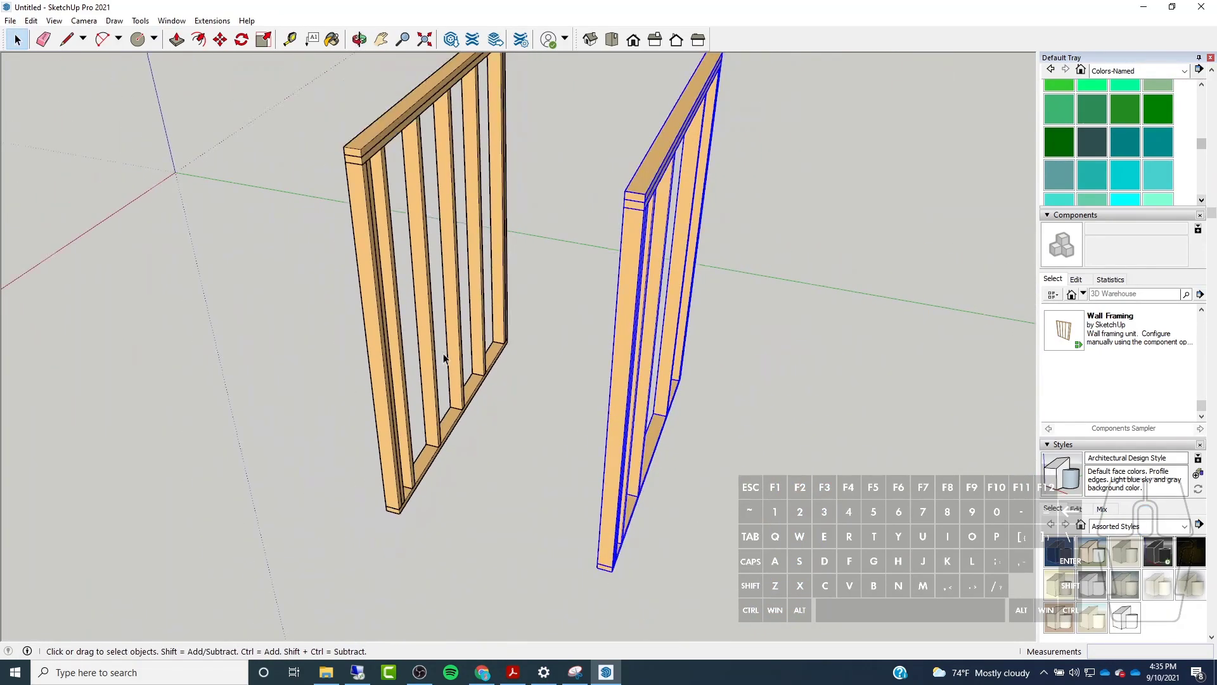
middle_drag(459, 374, 475, 348)
click(219, 39)
key(ctrl)
click(569, 528)
click(697, 563)
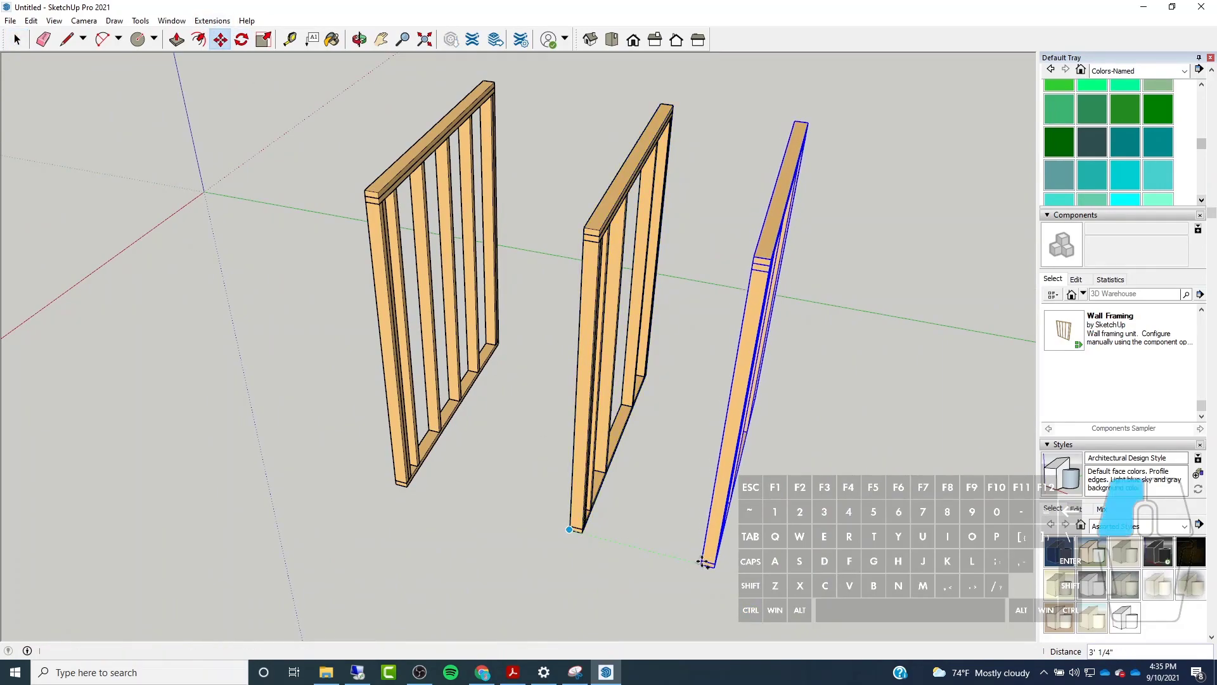
Delete the stud on the far side of the wide opening inside the newest frame and leave component editing.
middle_drag(470, 448, 486, 261)
click(23, 42)
click(793, 247)
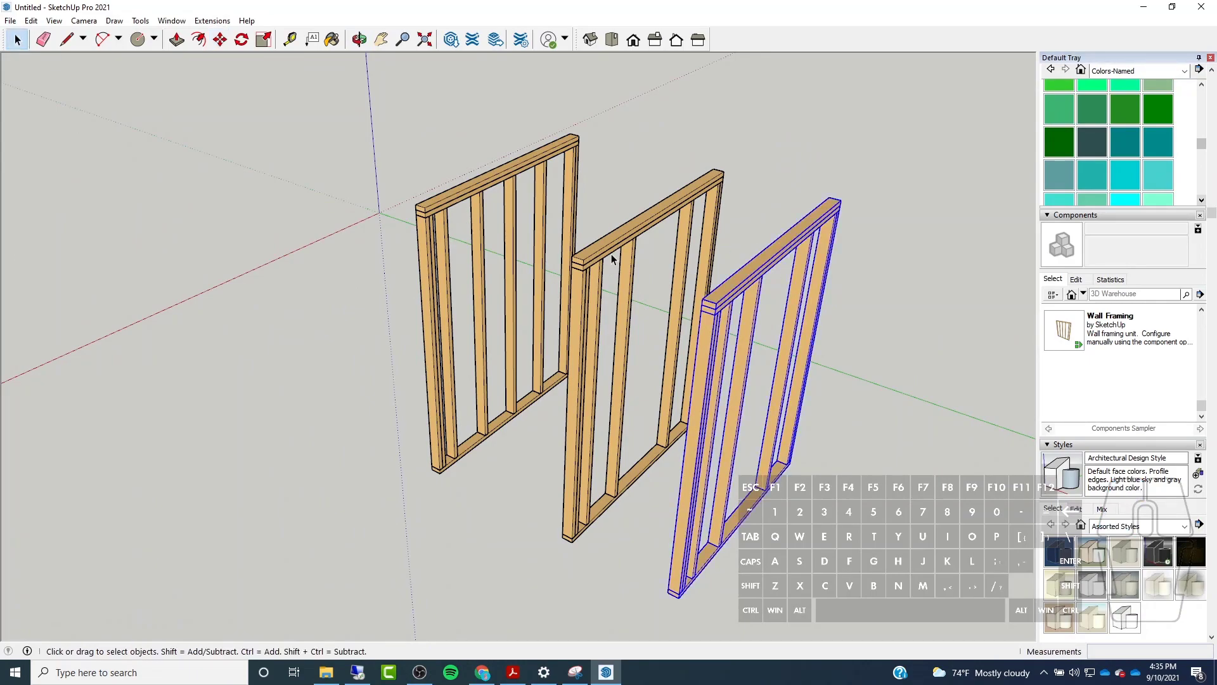
double_click(792, 262)
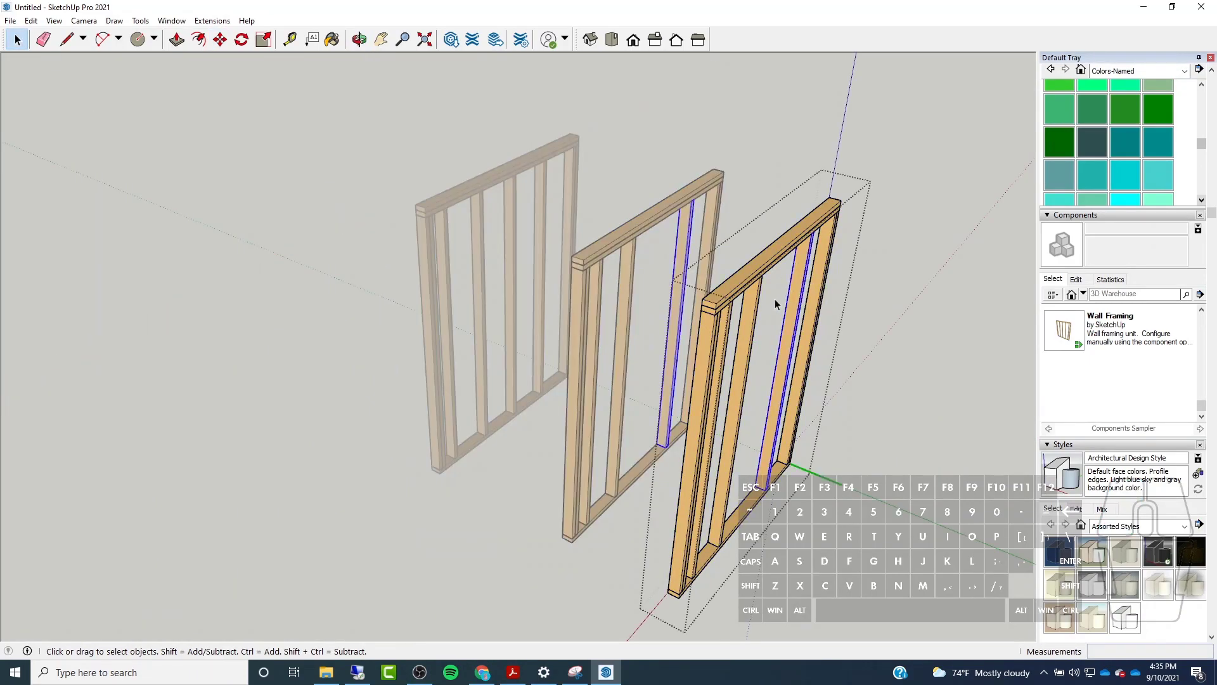
key(Delete)
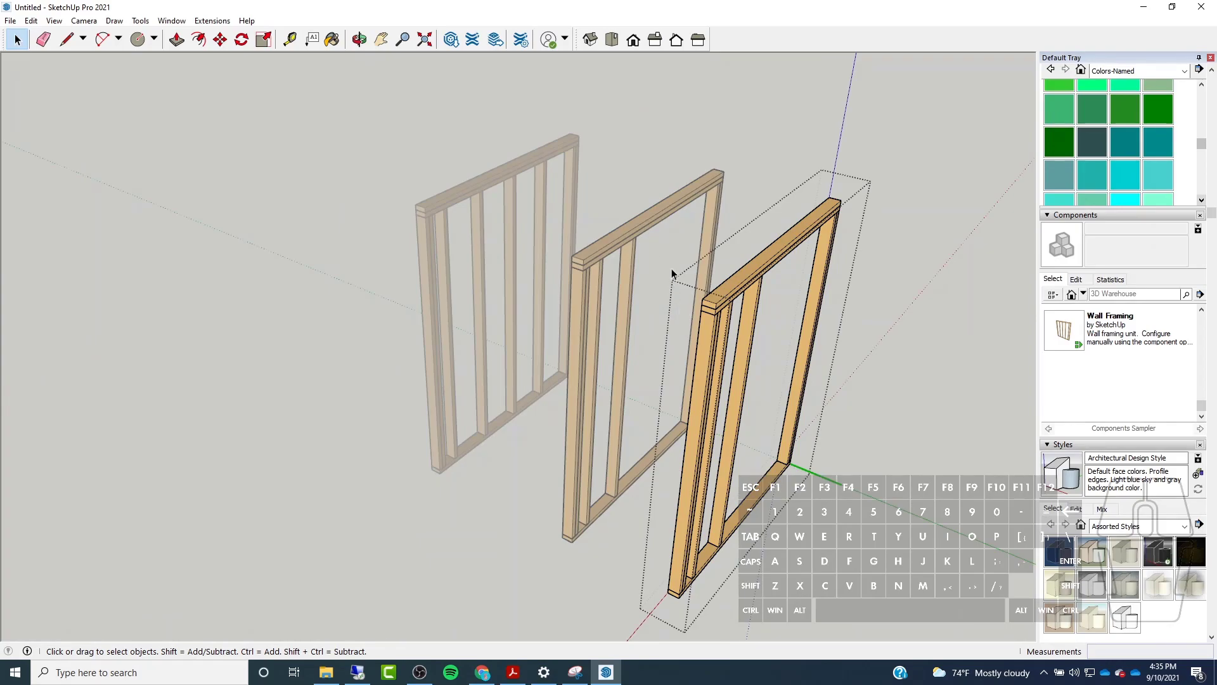
key(Escape)
Delete both edited wall frame copies, keeping only the original frame.
middle_drag(823, 162, 546, 435)
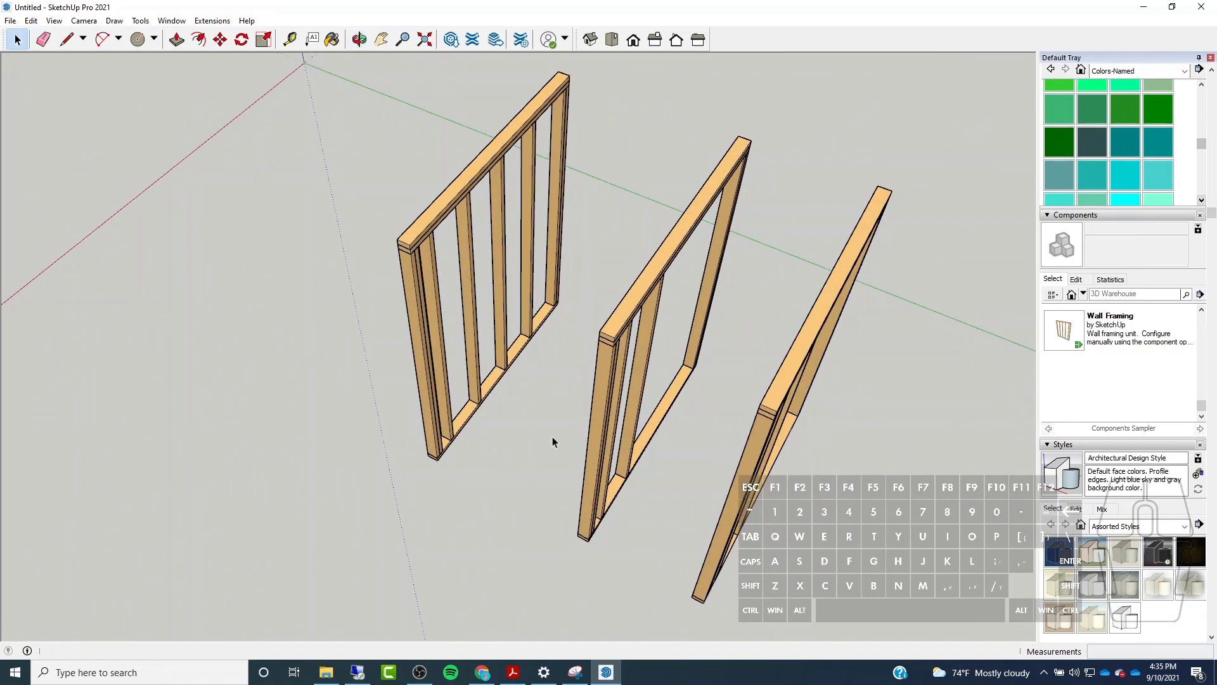
middle_drag(774, 385, 732, 291)
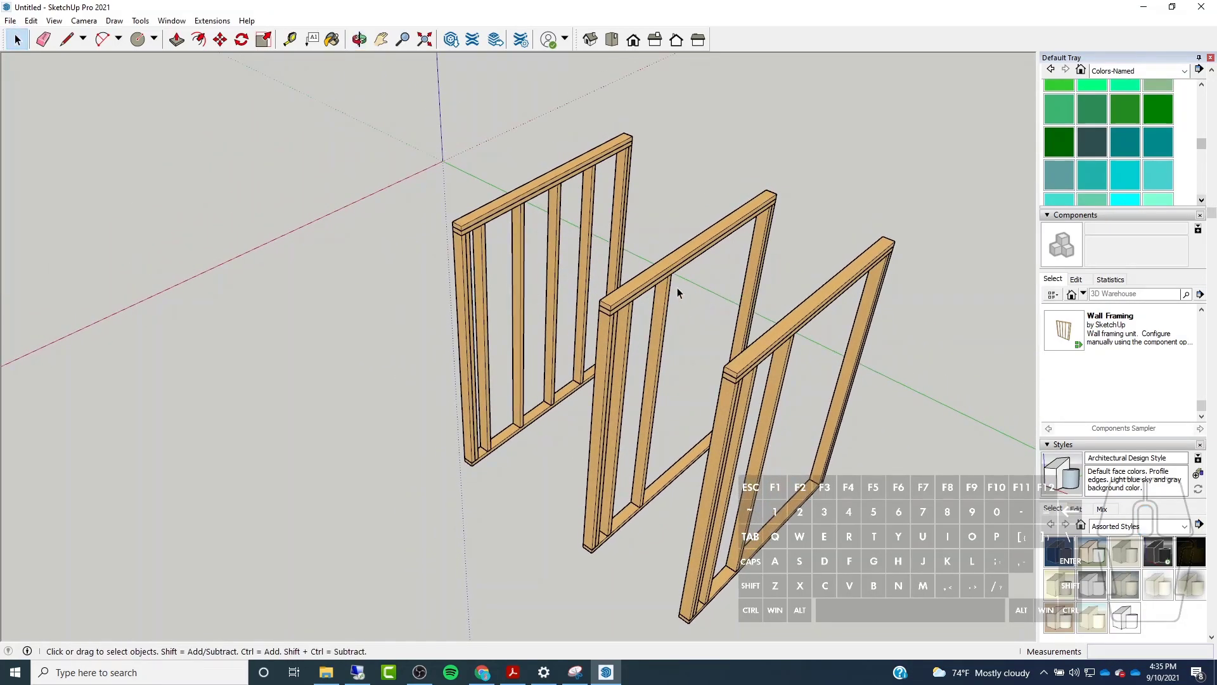
drag(942, 126, 729, 451)
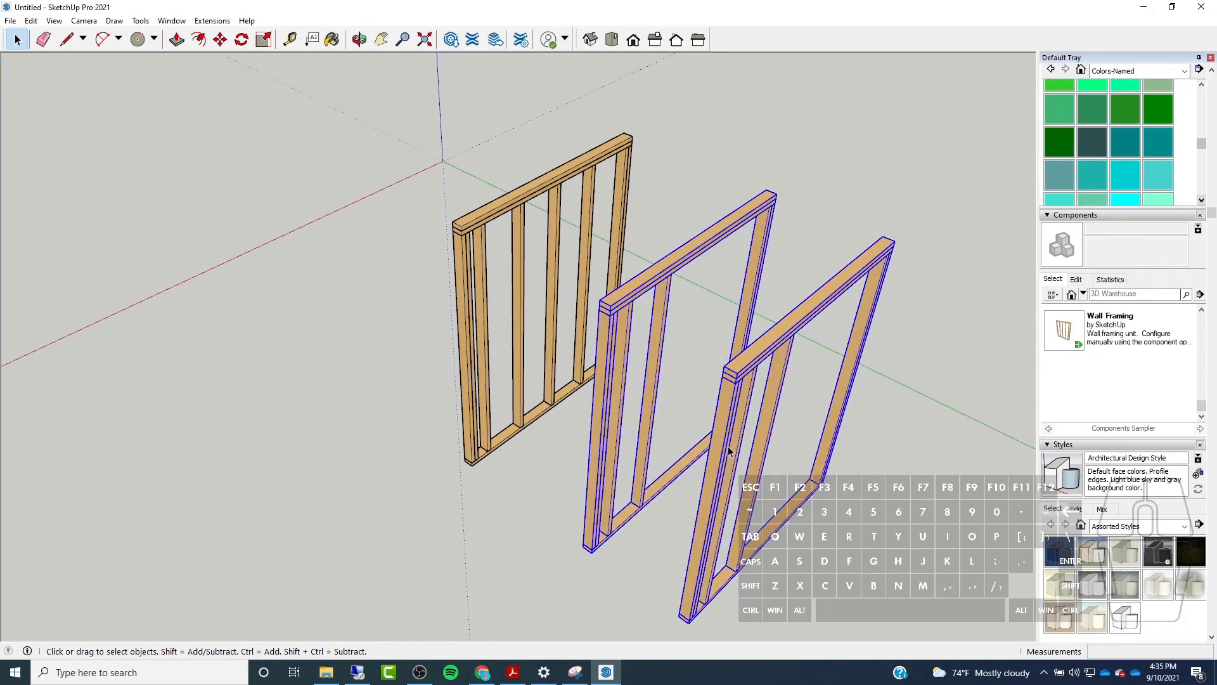
key(Delete)
Copy the original wall frame from its bottom corner to a parallel place in front of it.
click(581, 242)
click(220, 40)
key(ctrl)
click(472, 466)
key(Escape)
click(560, 532)
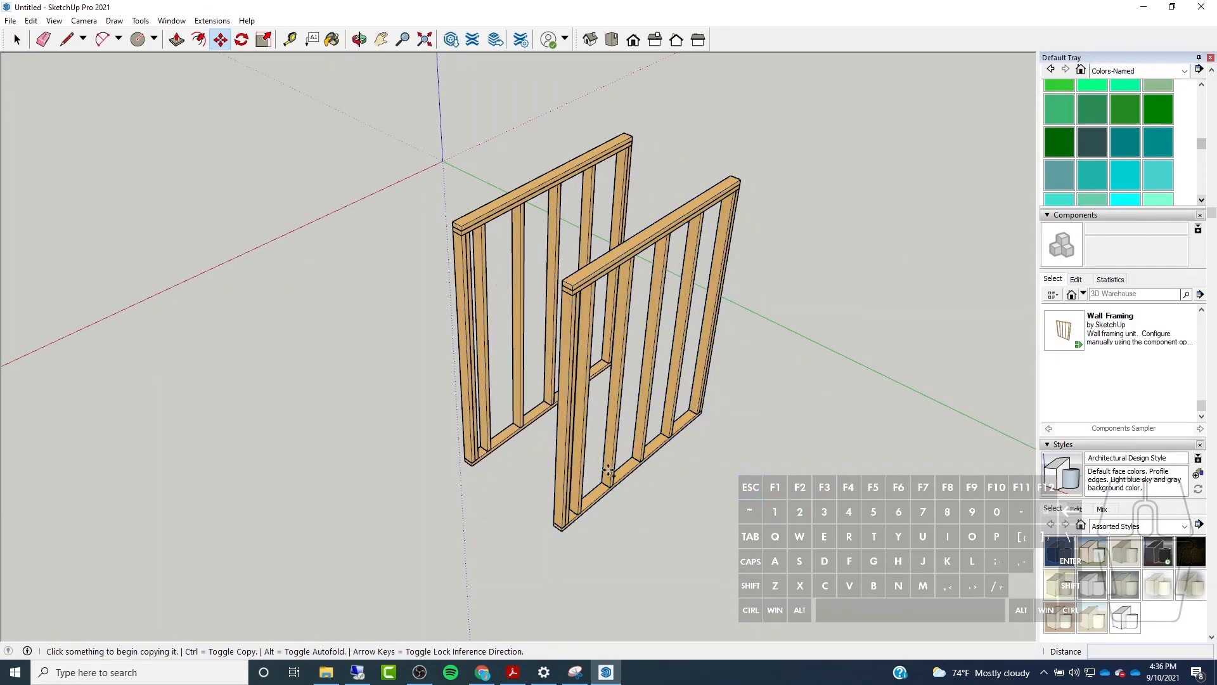
click(17, 39)
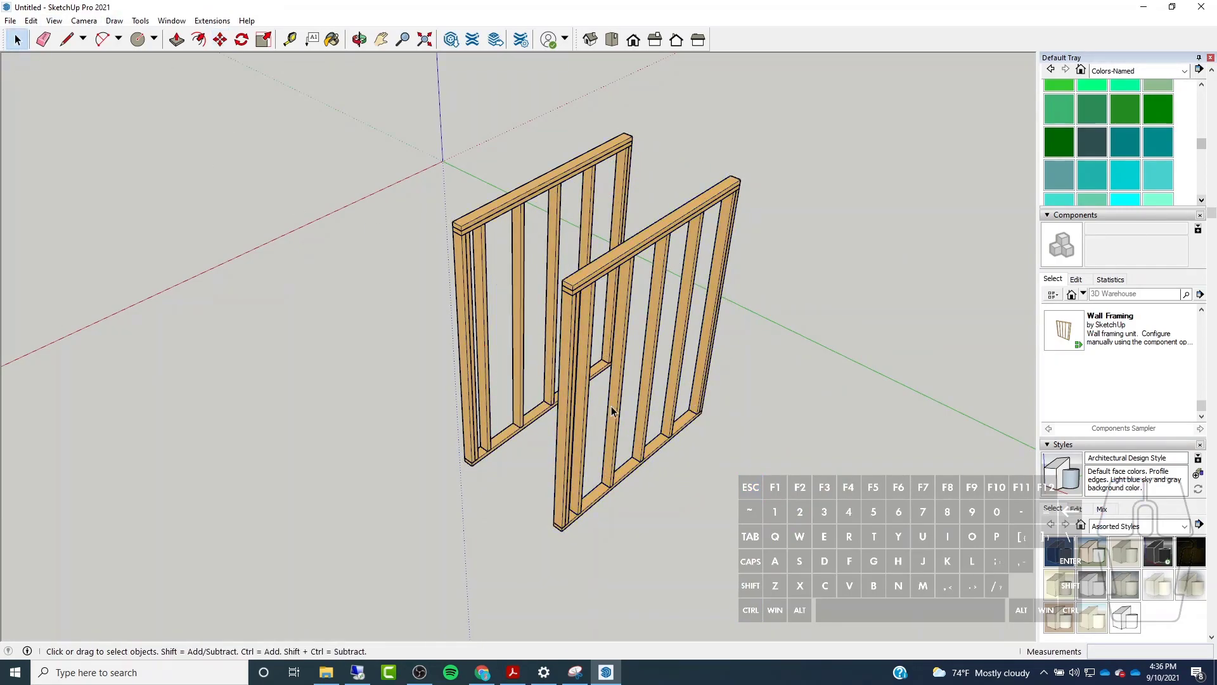
Try deleting a stud inside the copied wall frame without making it unique, and undo the deletion.
double_click(615, 410)
click(618, 408)
key(Delete)
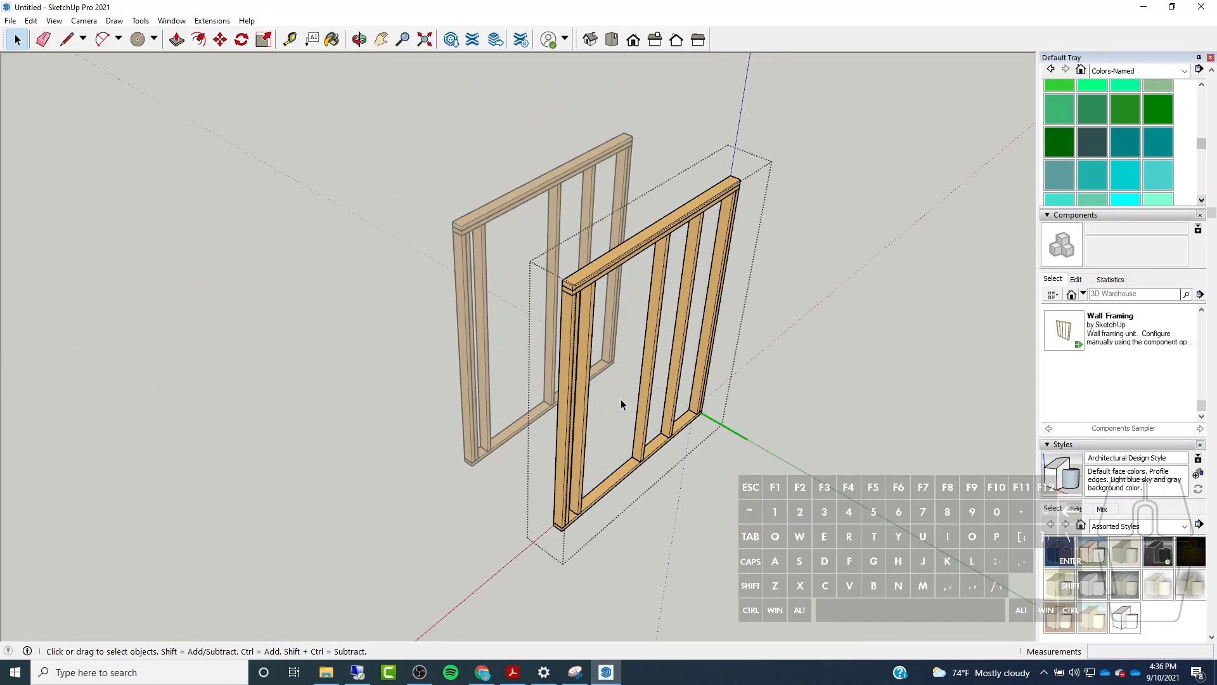
key(ctrl+z)
key(ctrl+z)
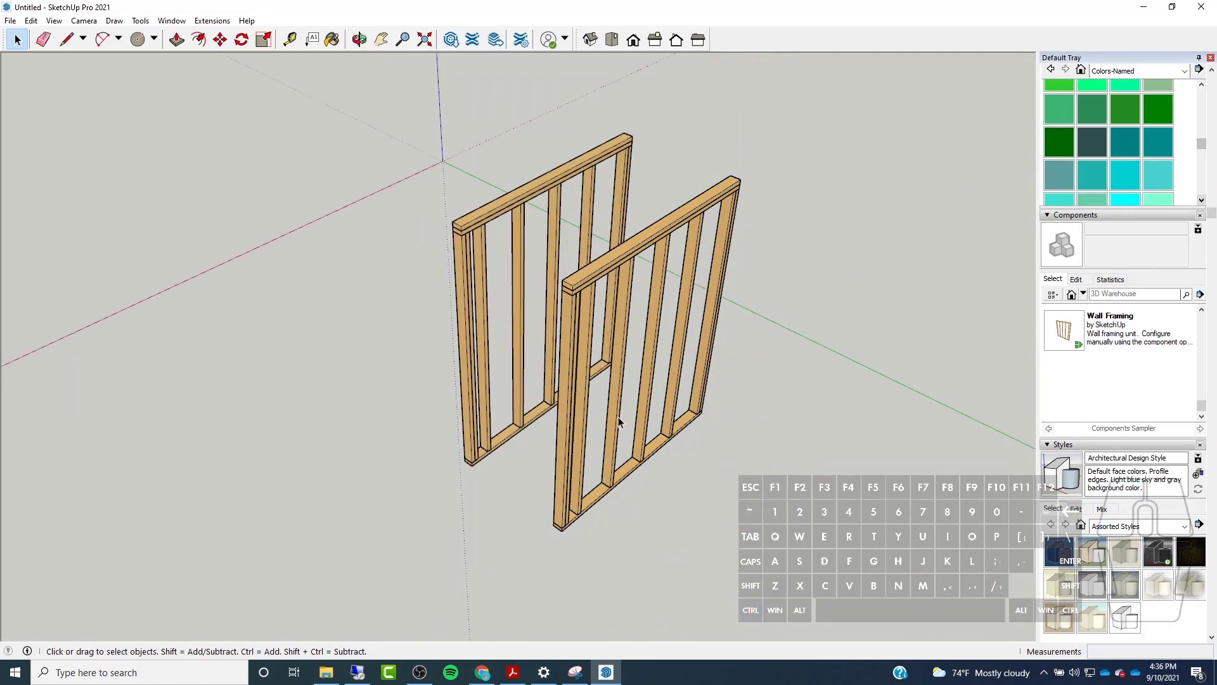
Make the copied wall frame unique and delete its middle stud.
right_click(618, 416)
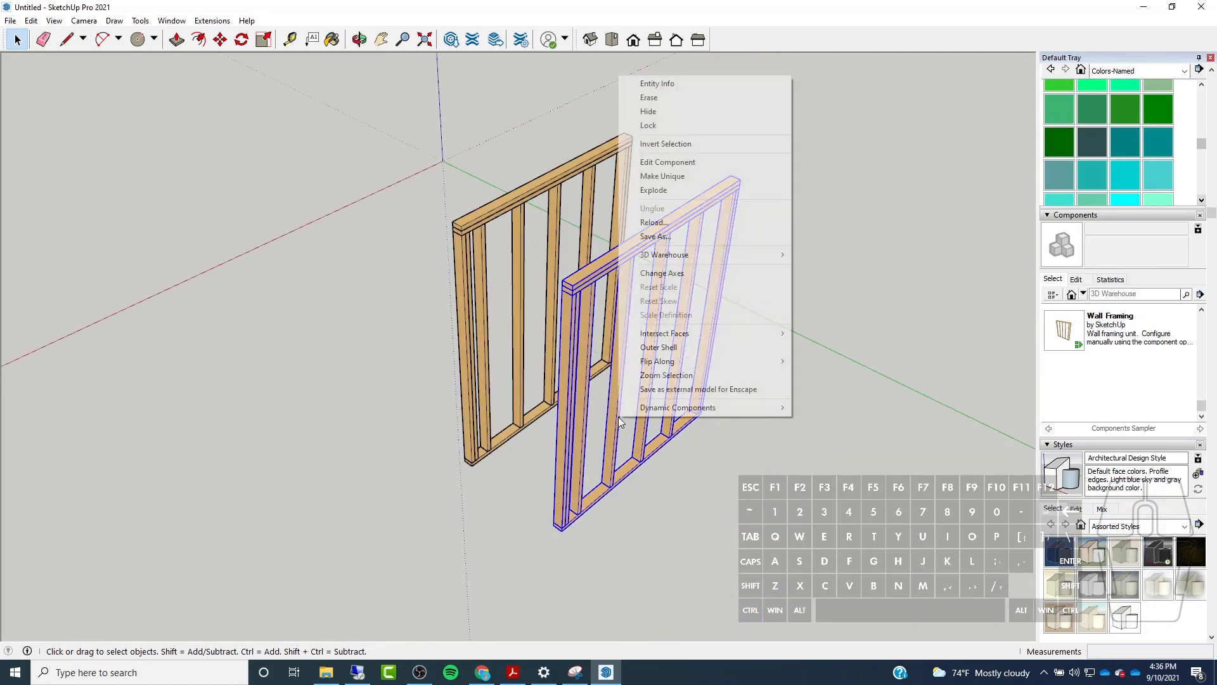
click(682, 177)
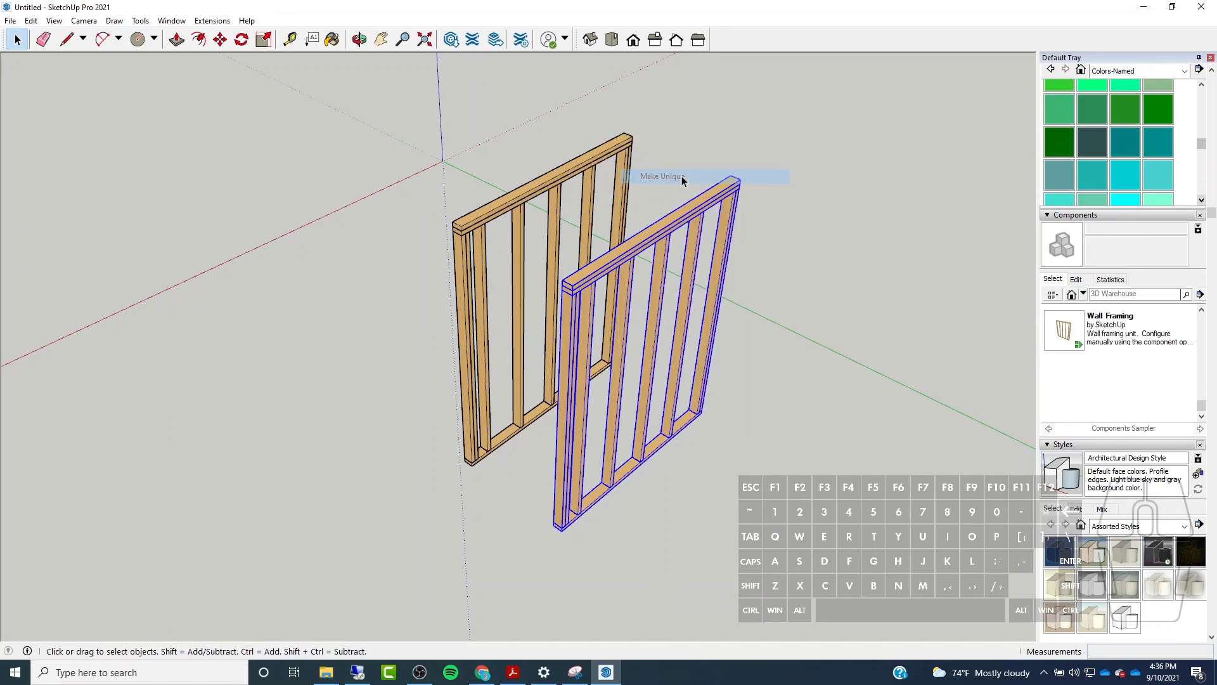
double_click(632, 381)
click(648, 380)
key(Delete)
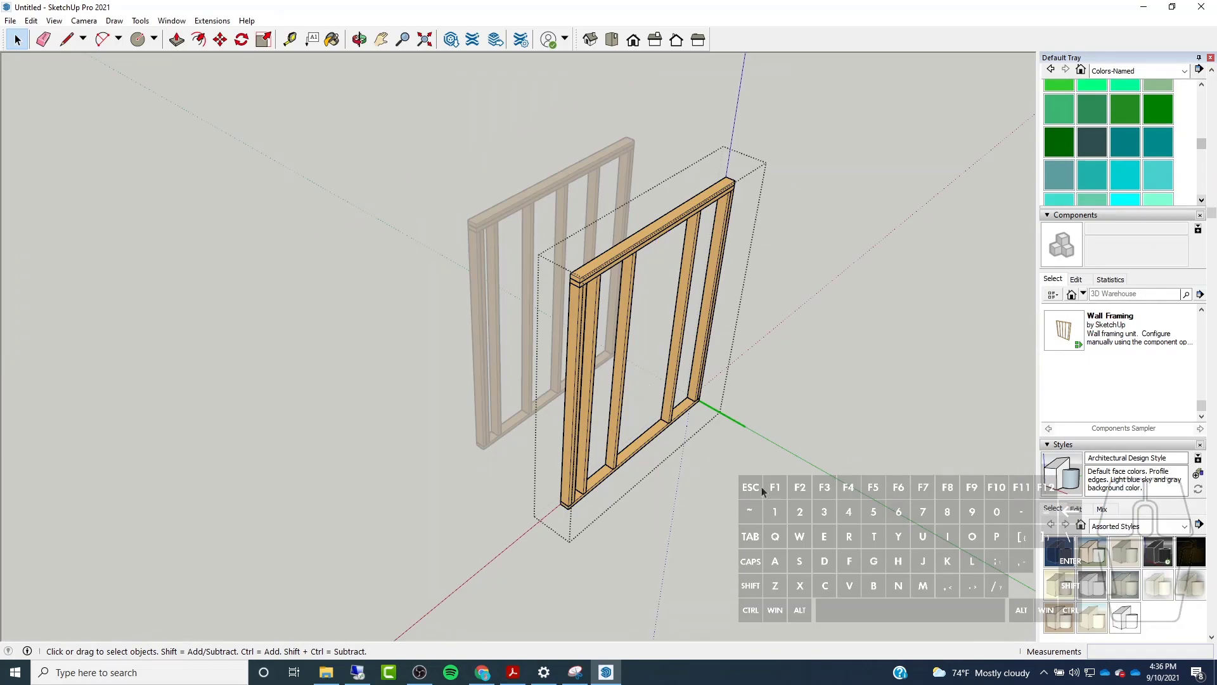
click(775, 497)
middle_drag(486, 375, 540, 390)
Undo the last stud deletion and delete the copied wall frame.
key(ctrl+z)
key(ctrl+z)
key(Escape)
drag(816, 111, 699, 501)
key(Delete)
middle_drag(698, 487, 554, 351)
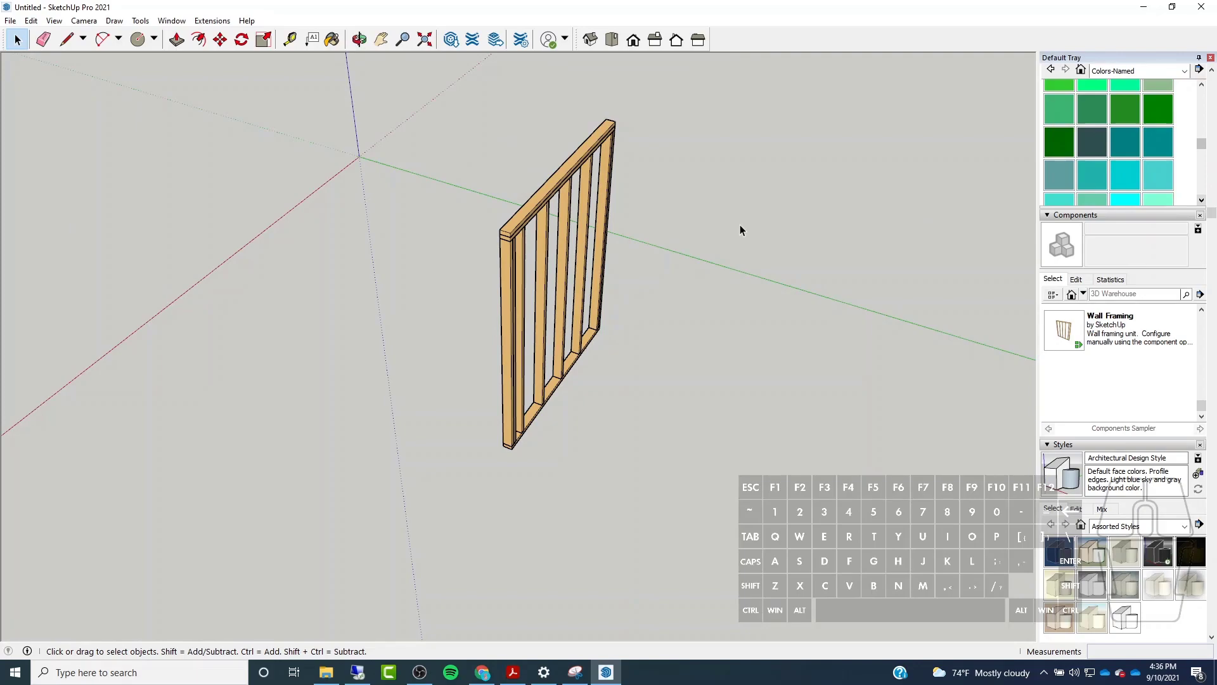
mouse_move(740, 226)
middle_down()
mouse_move(344, 231)
mouse_move(718, 233)
middle_up()
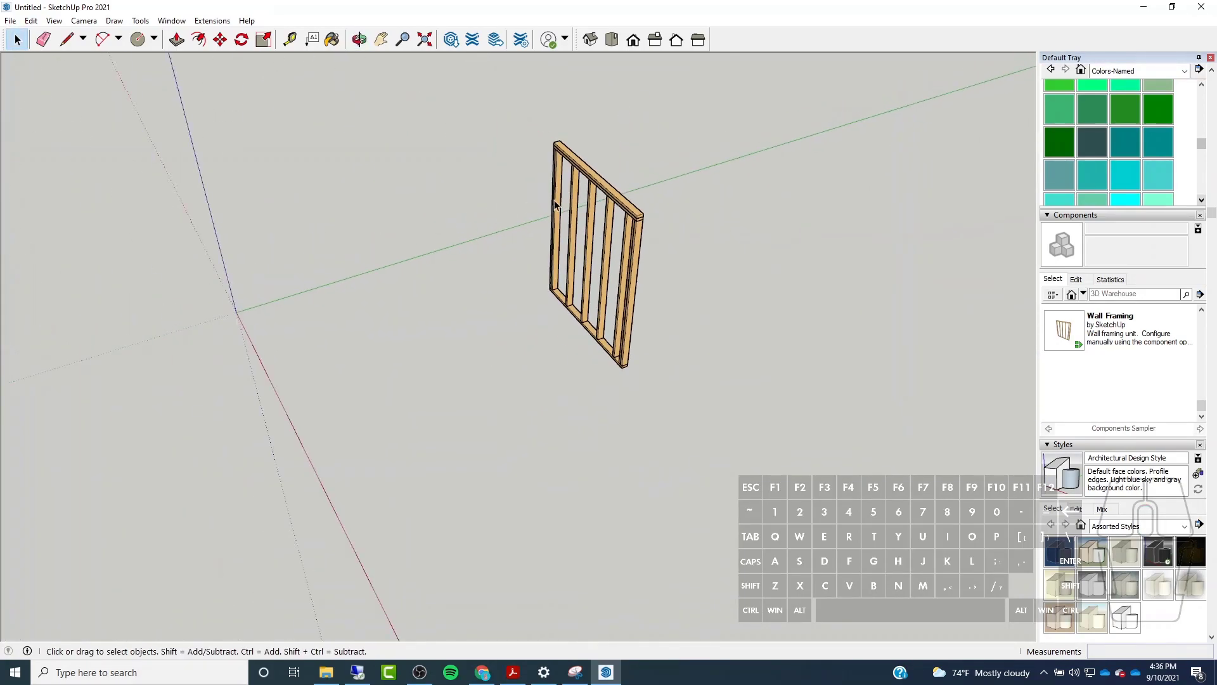
scroll(670, 115, up, 3)
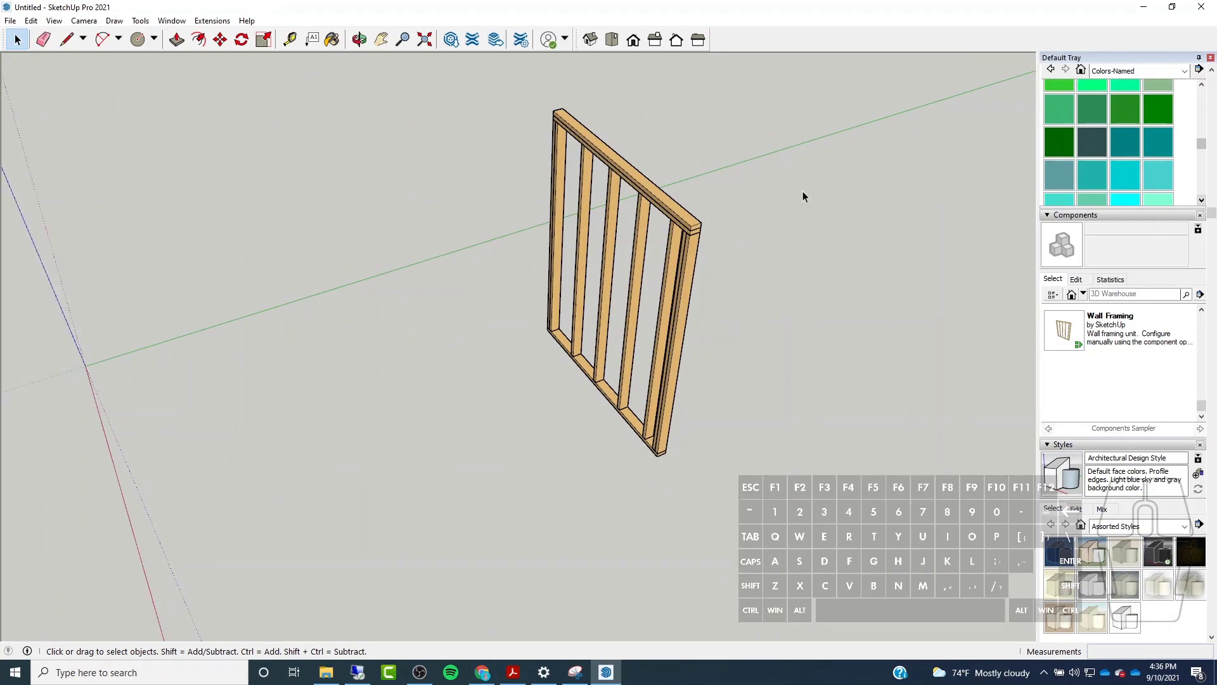
Draw a circle of about 1' 3" radius on the ground near the origin and push-pull it up about 3' 9" into a cylinder.
click(143, 38)
click(158, 423)
click(180, 391)
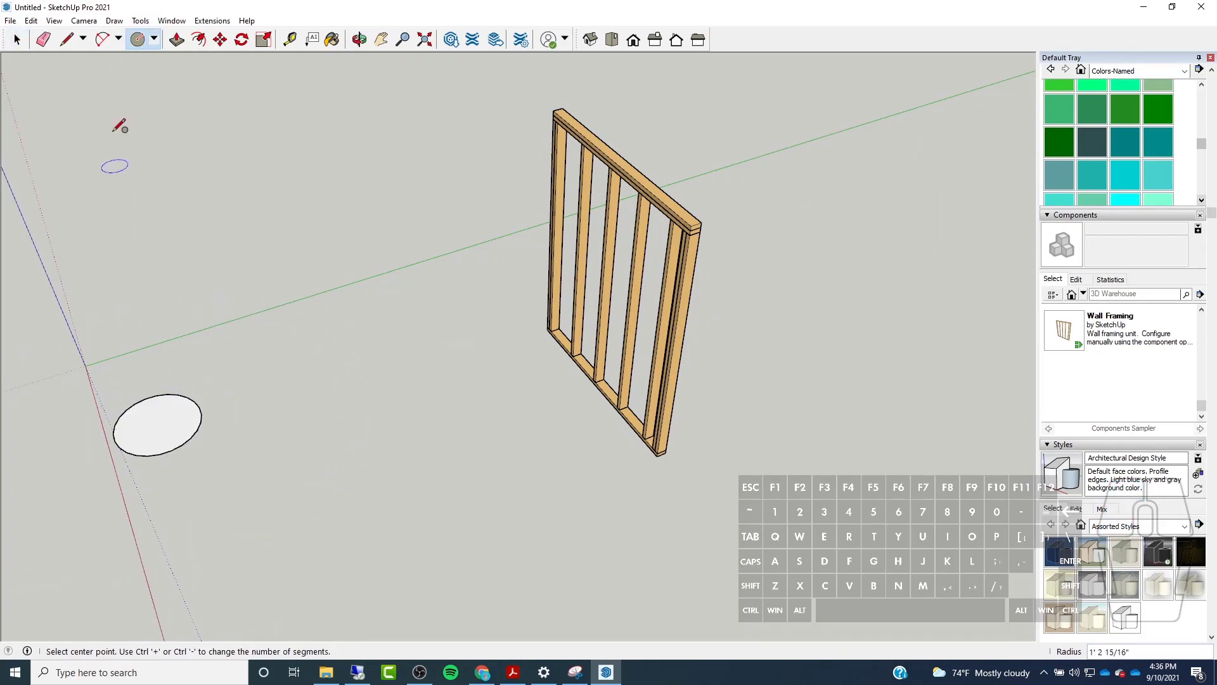
click(177, 39)
click(163, 411)
click(153, 324)
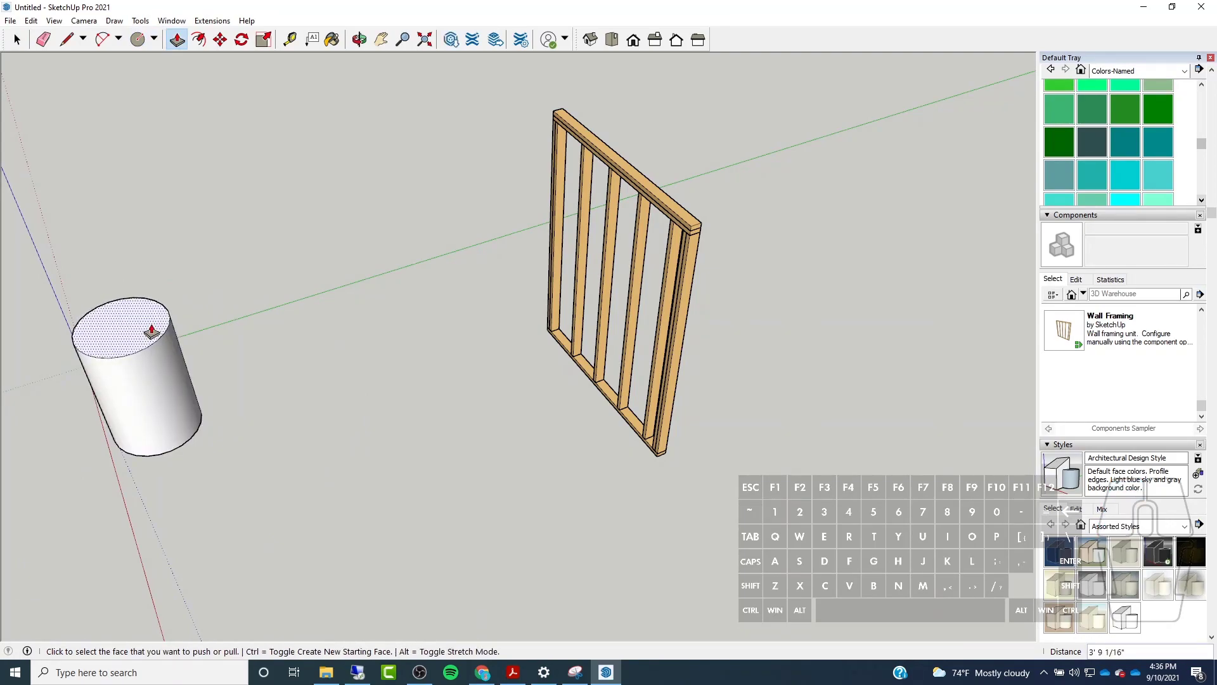
Draw a rectangle on the ground between the cylinder and the wall frame and push-pull it up into a box.
click(155, 39)
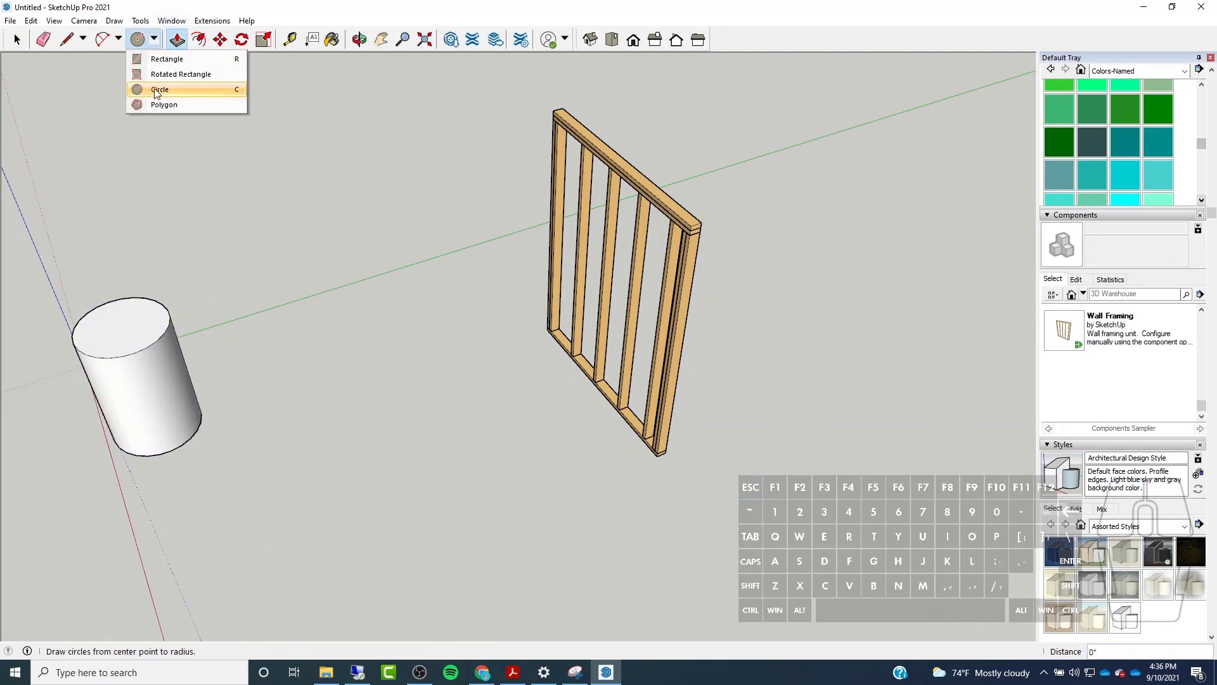
click(169, 59)
click(244, 404)
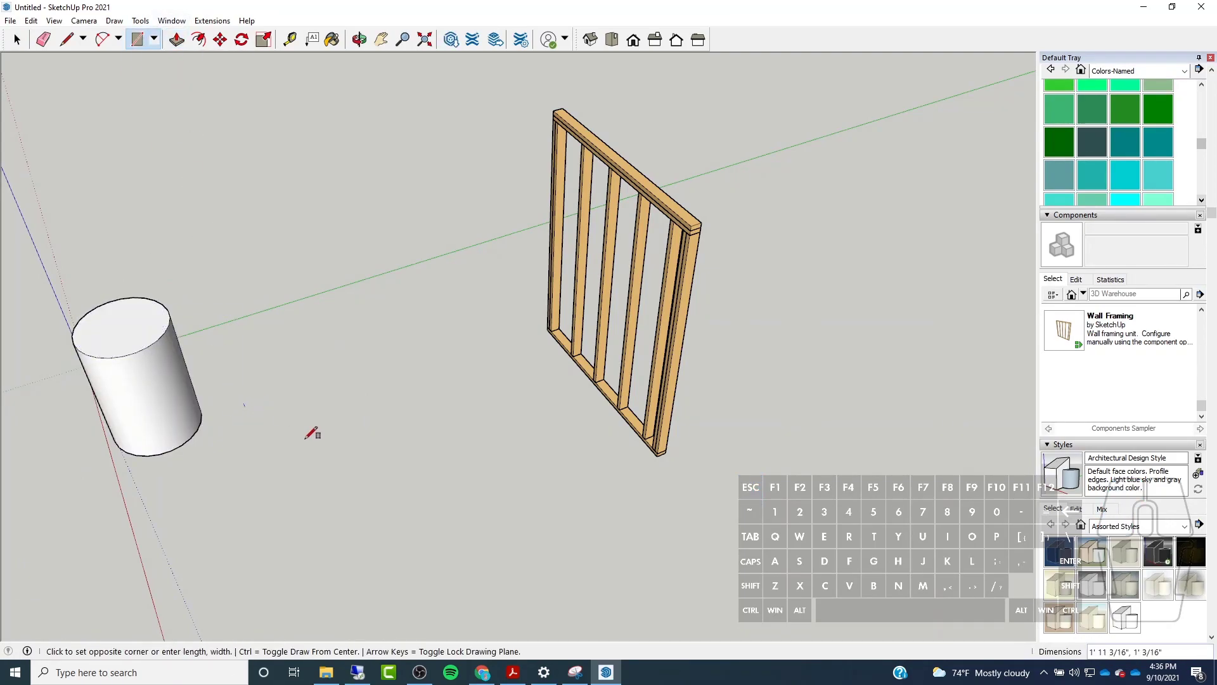
click(388, 438)
click(177, 39)
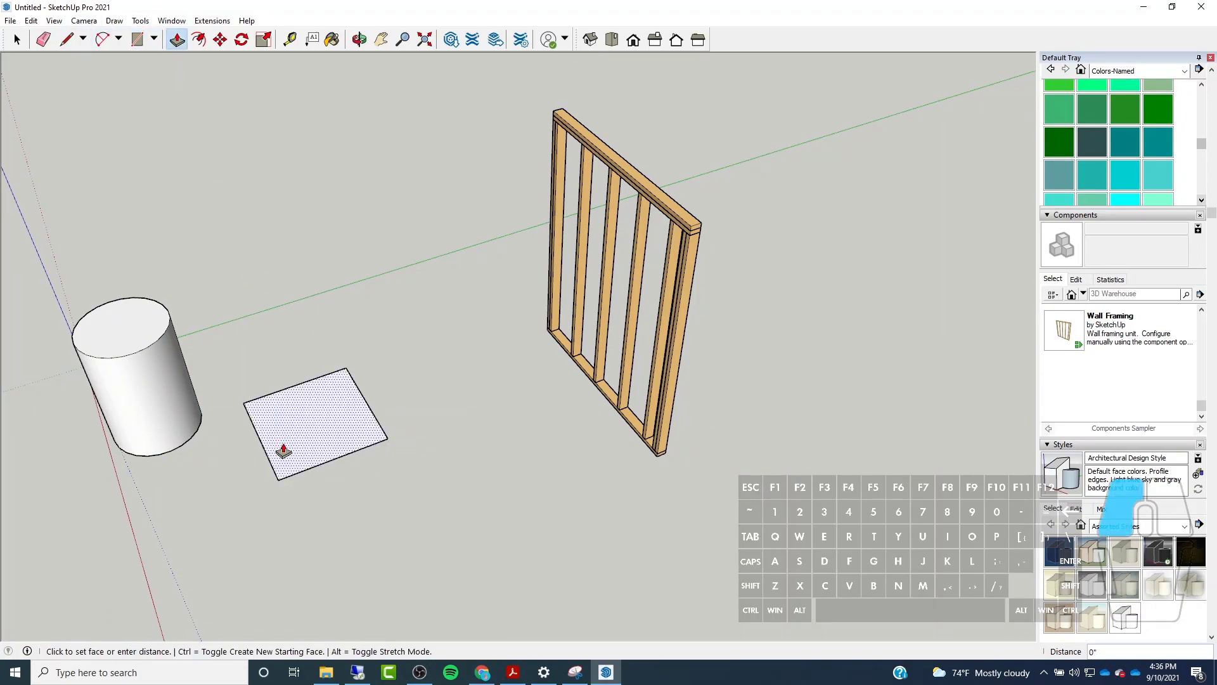
click(279, 427)
click(281, 320)
Select the cylinder and the box together and make them a group.
middle_drag(468, 288, 558, 235)
click(18, 40)
scroll(625, 204, down, 3)
middle_drag(626, 204, 402, 163)
drag(209, 213, 576, 543)
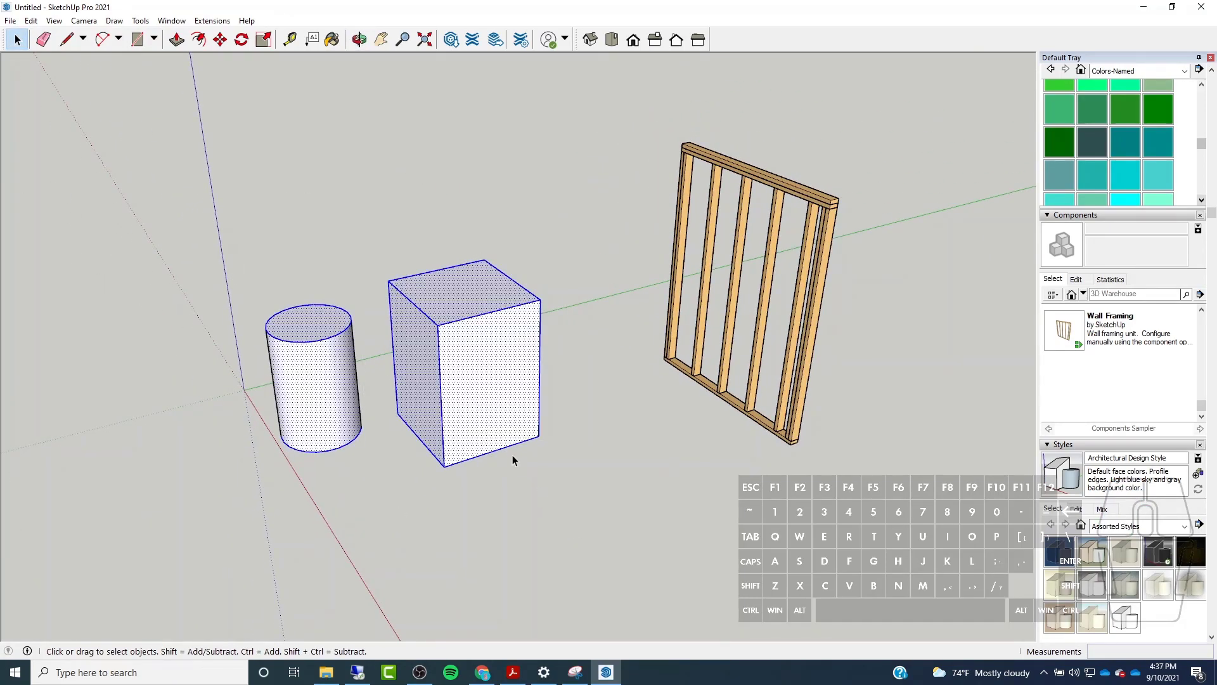
right_click(485, 387)
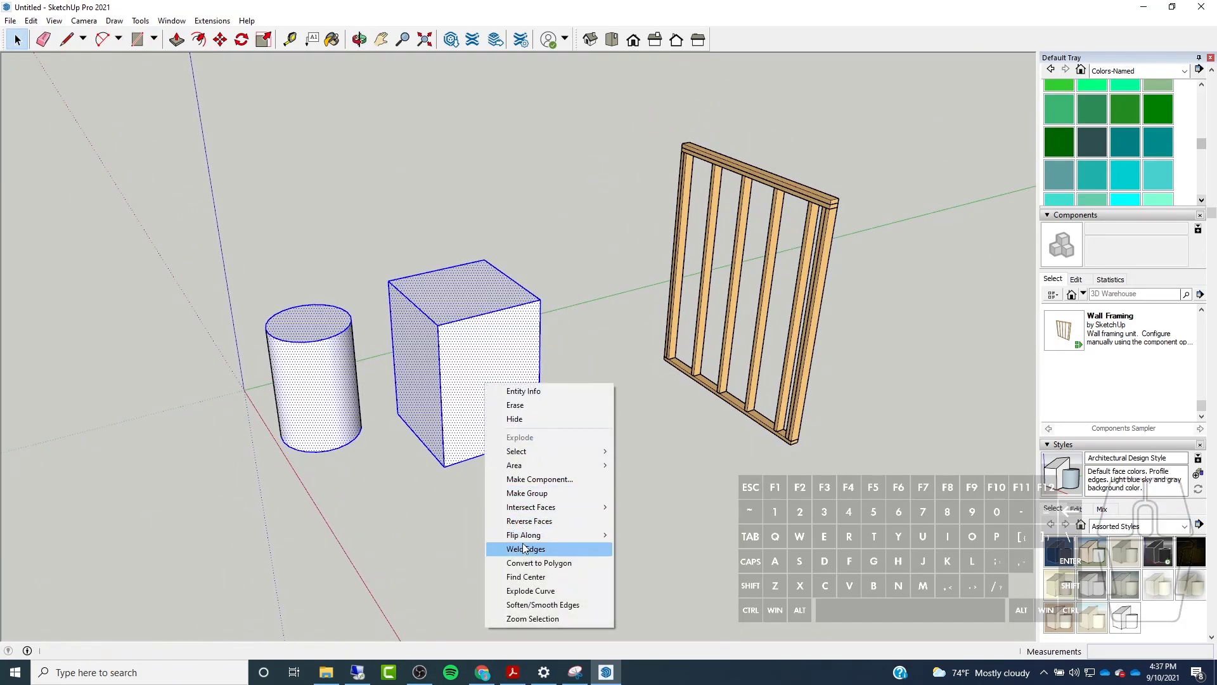
click(554, 491)
Select the cylinder-and-box group and the wall frame in turn to compare their highlighting and Entity Info.
middle_drag(522, 462, 402, 334)
click(421, 227)
click(431, 314)
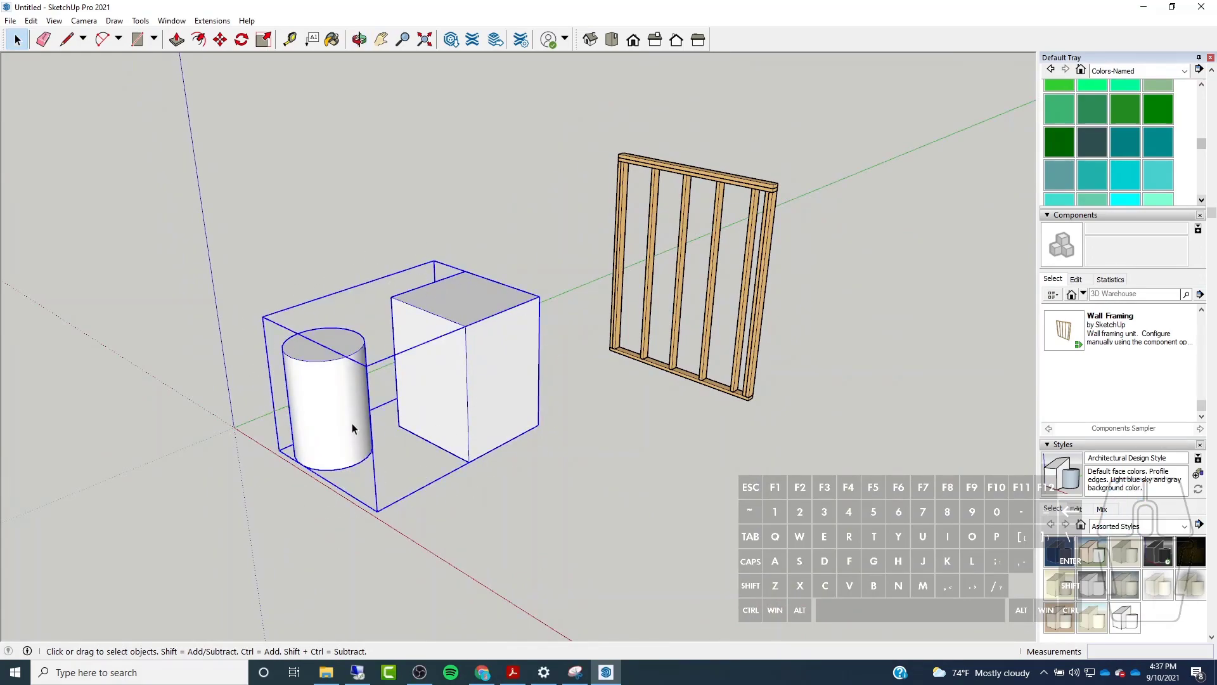
click(694, 383)
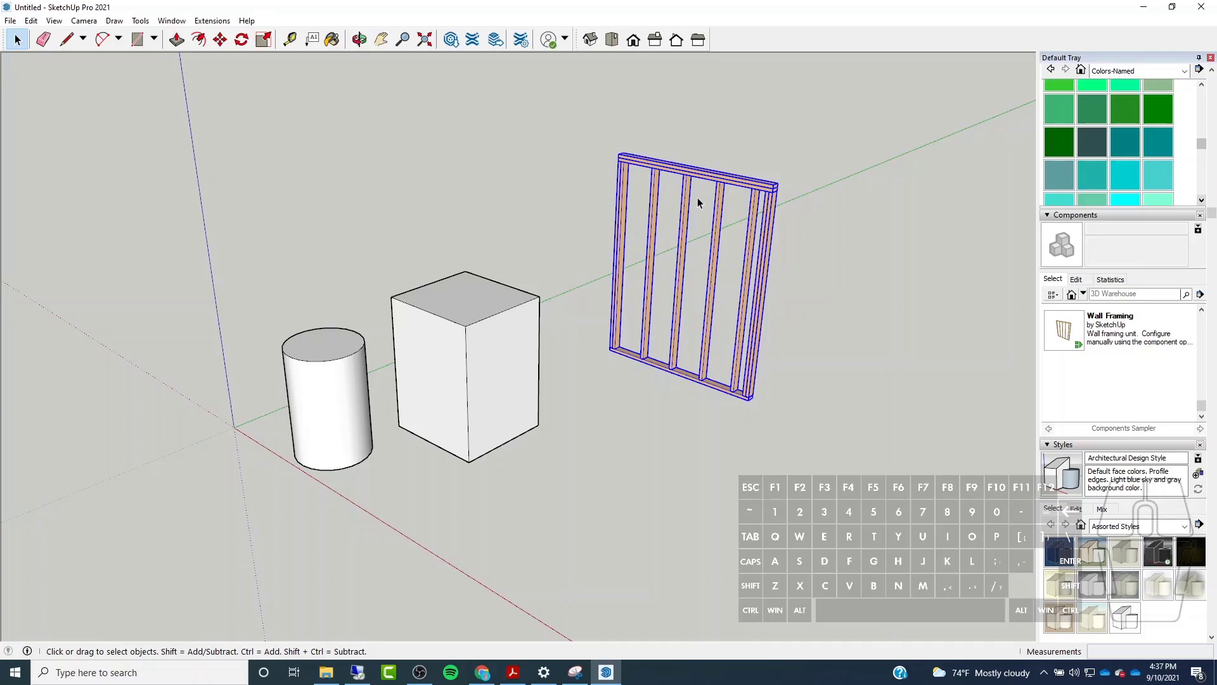
click(462, 332)
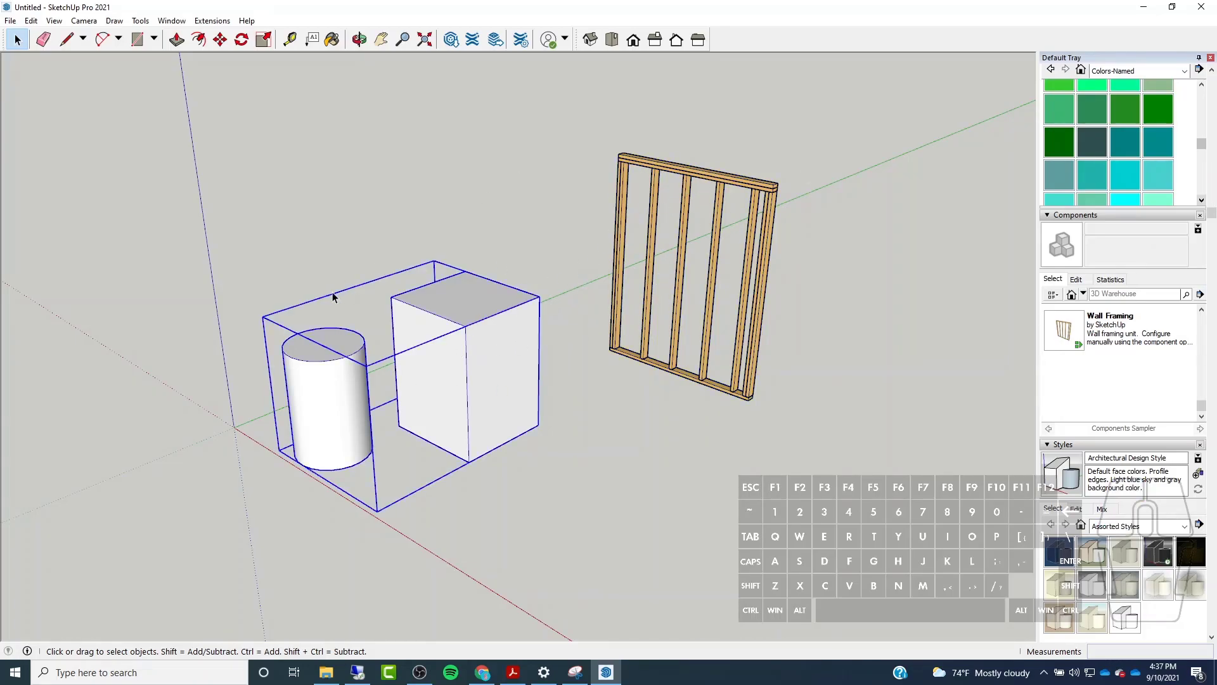
scroll(1213, 274, up, 5)
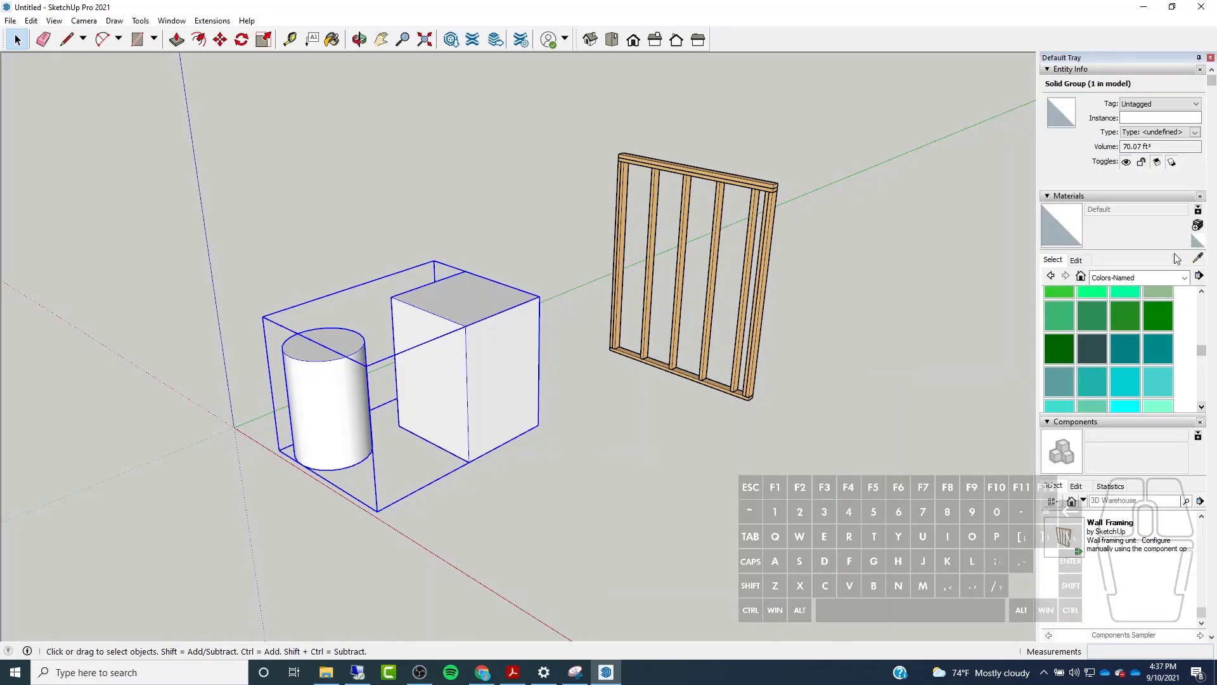
click(592, 209)
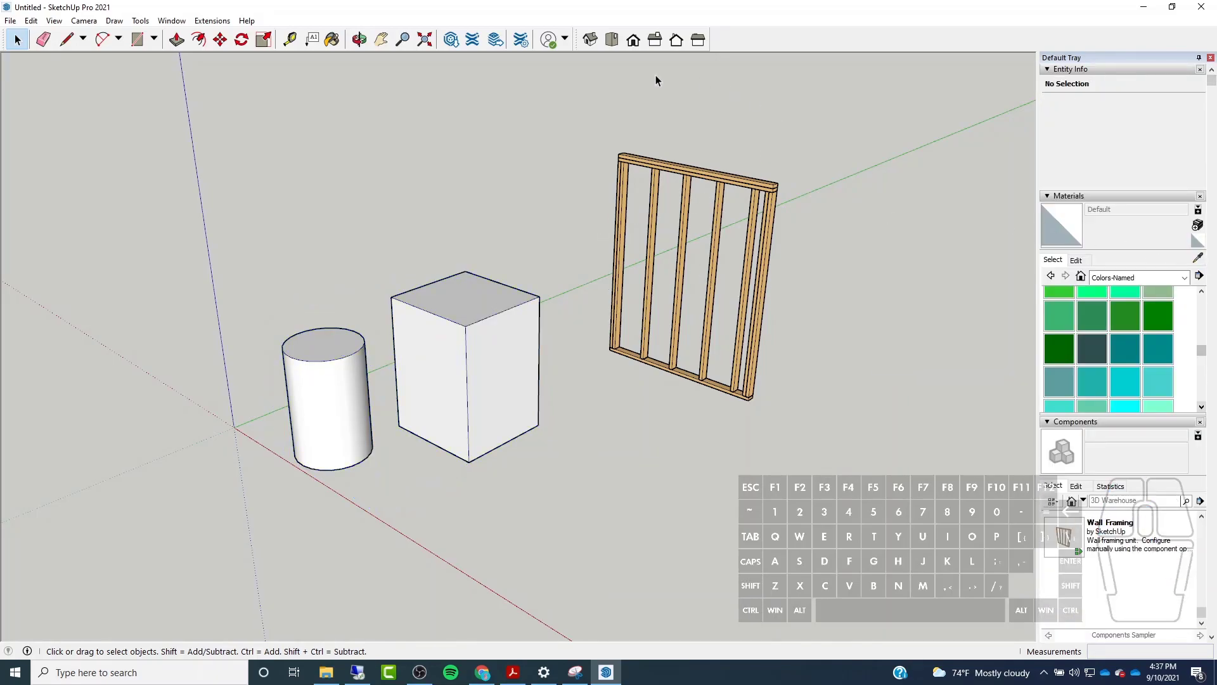
click(770, 188)
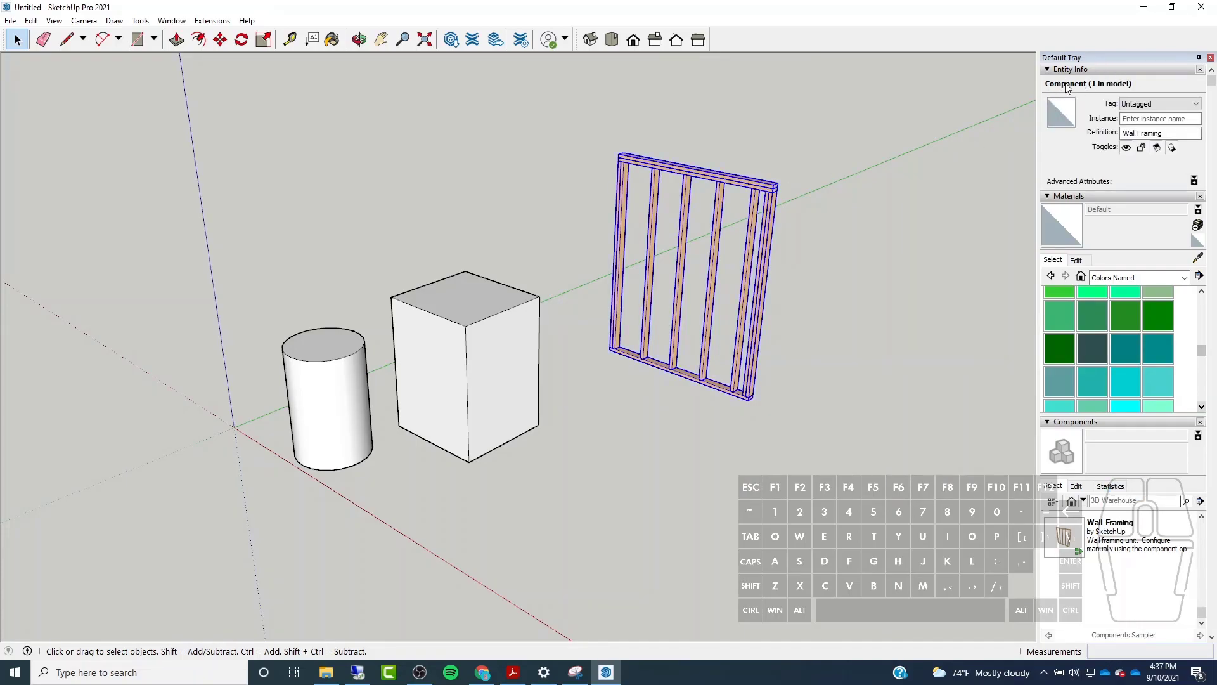
click(504, 310)
click(772, 194)
click(442, 313)
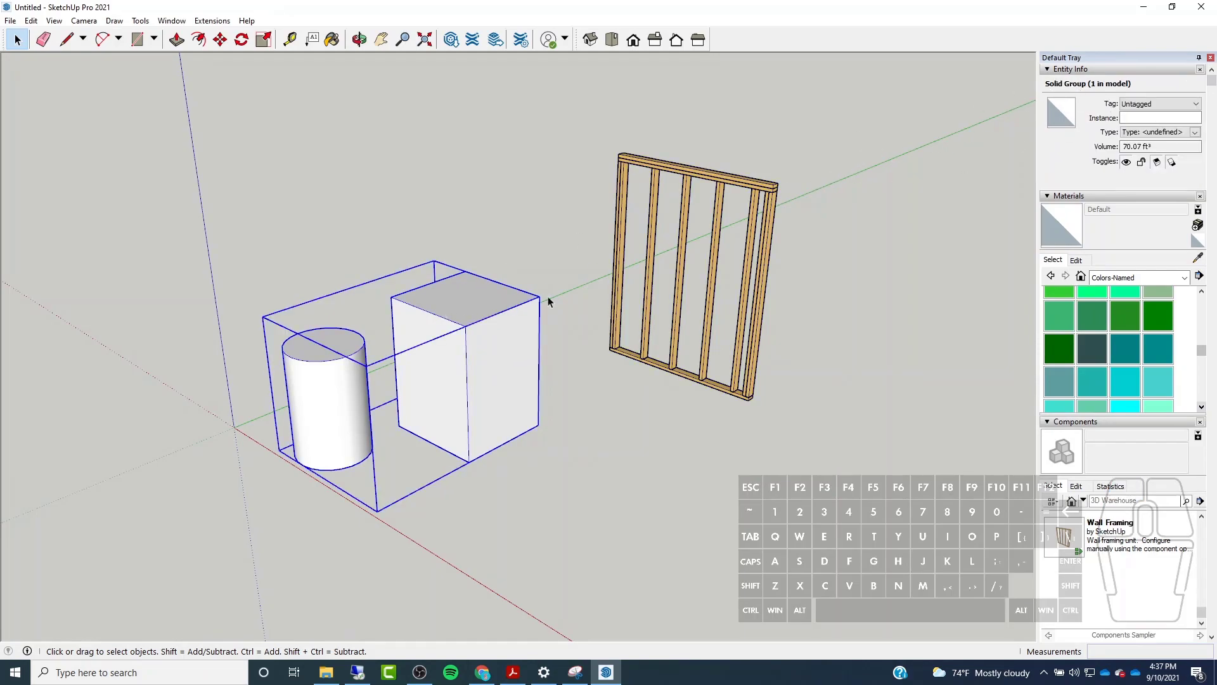
Copy the cylinder-and-box group about 7' 9" along the red axis.
scroll(572, 166, down, 3)
click(417, 180)
scroll(377, 265, up, 1)
middle_drag(376, 265, 477, 391)
scroll(530, 333, up, 1)
click(509, 332)
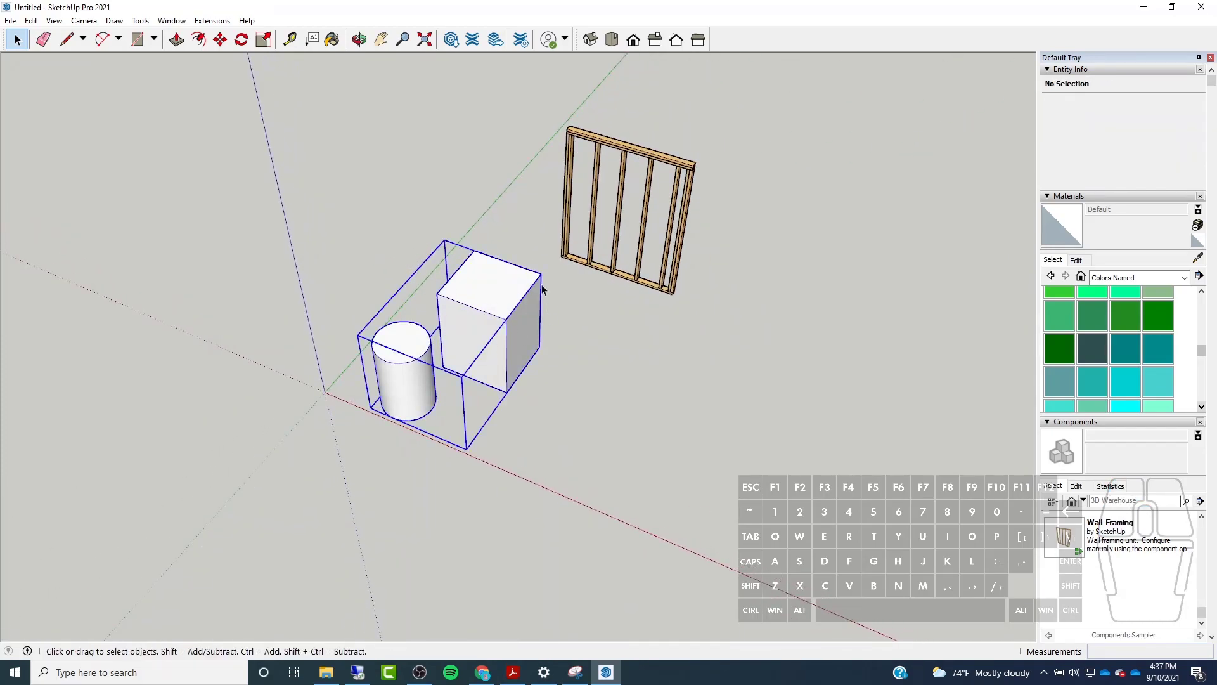
click(220, 39)
key(ctrl)
click(534, 433)
click(704, 496)
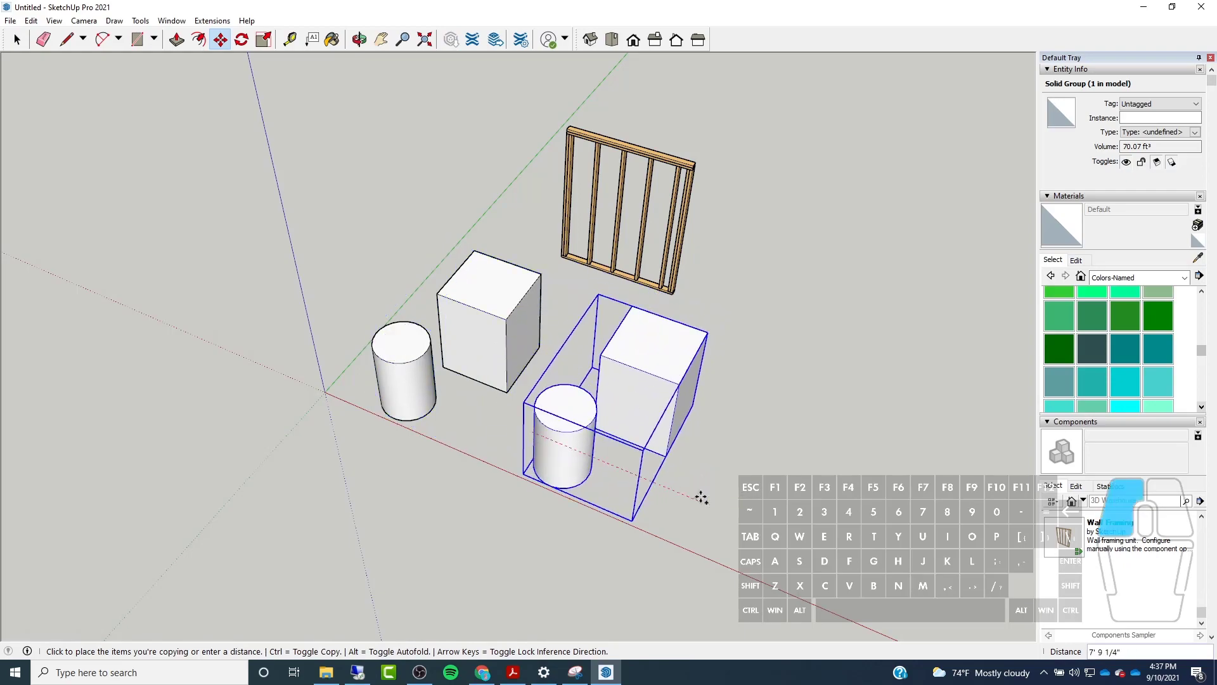
middle_drag(566, 388, 459, 339)
click(16, 38)
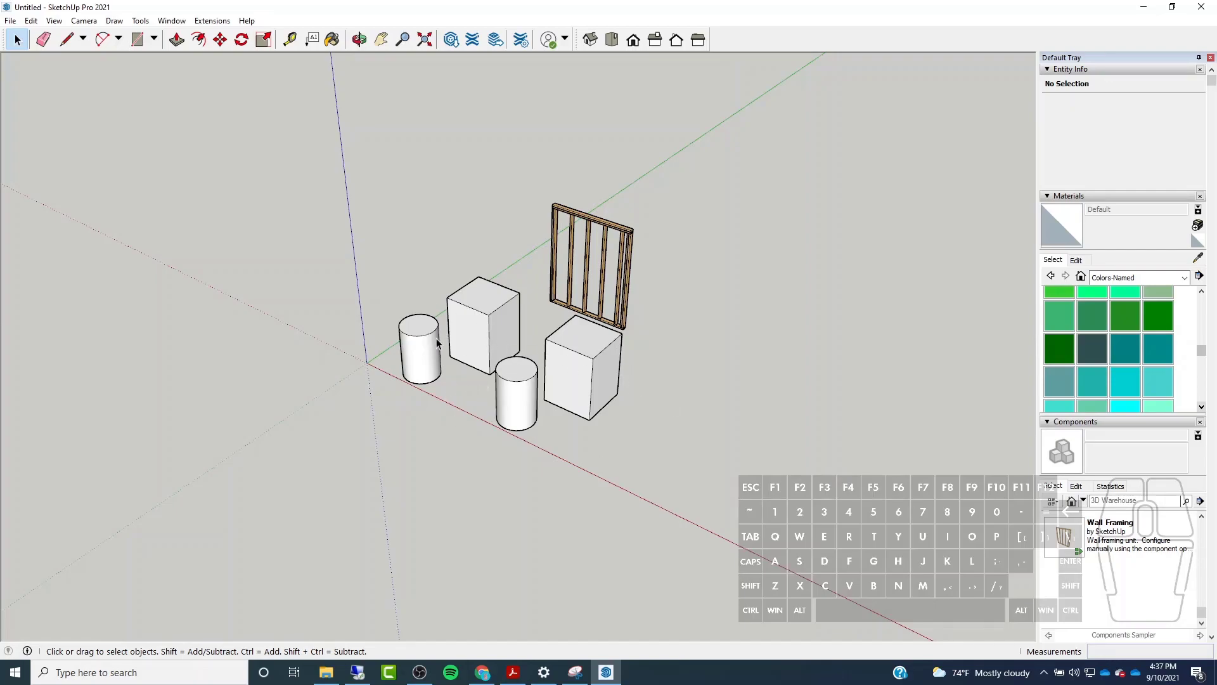
Open the copied group, push its cylinder's top face down to a short disc, and leave the group.
middle_drag(459, 344, 551, 369)
double_click(620, 364)
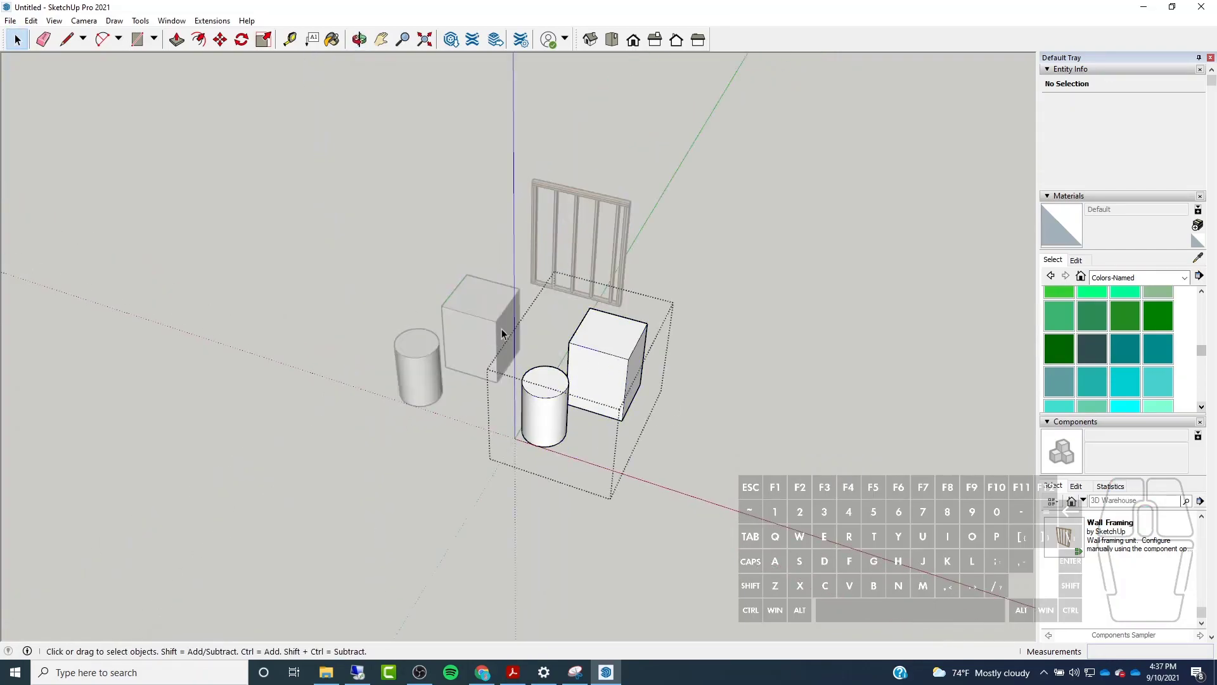
key(p)
click(555, 395)
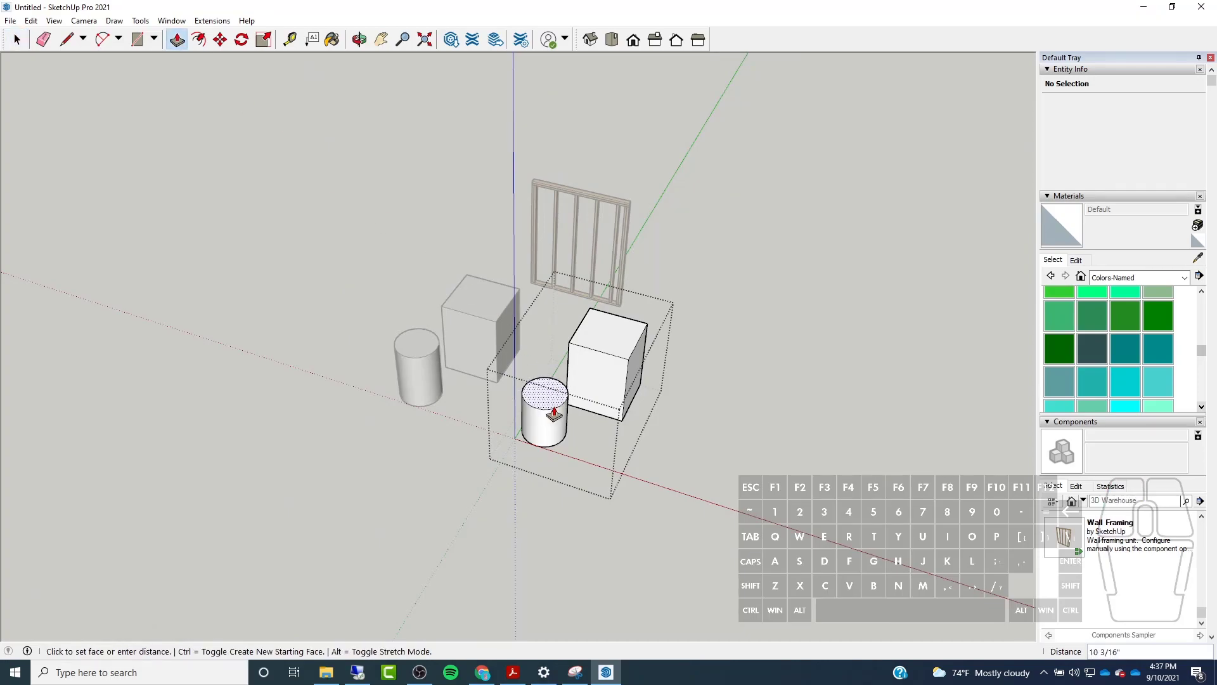
click(552, 424)
key(Escape)
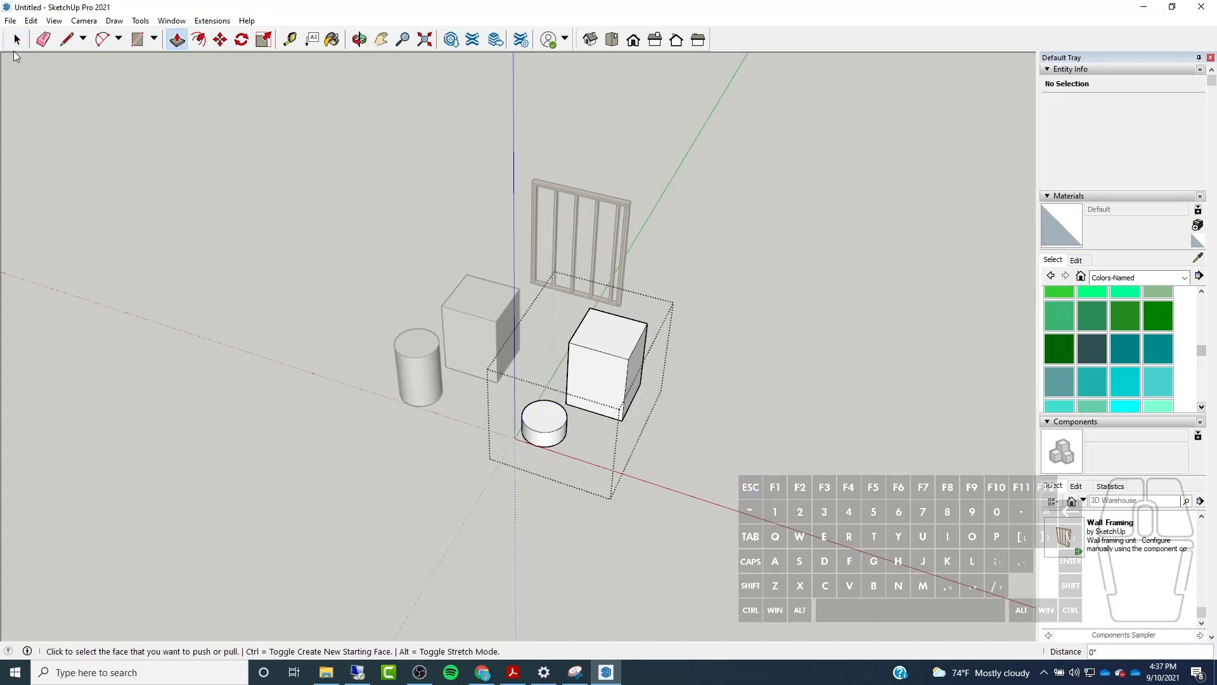
click(17, 41)
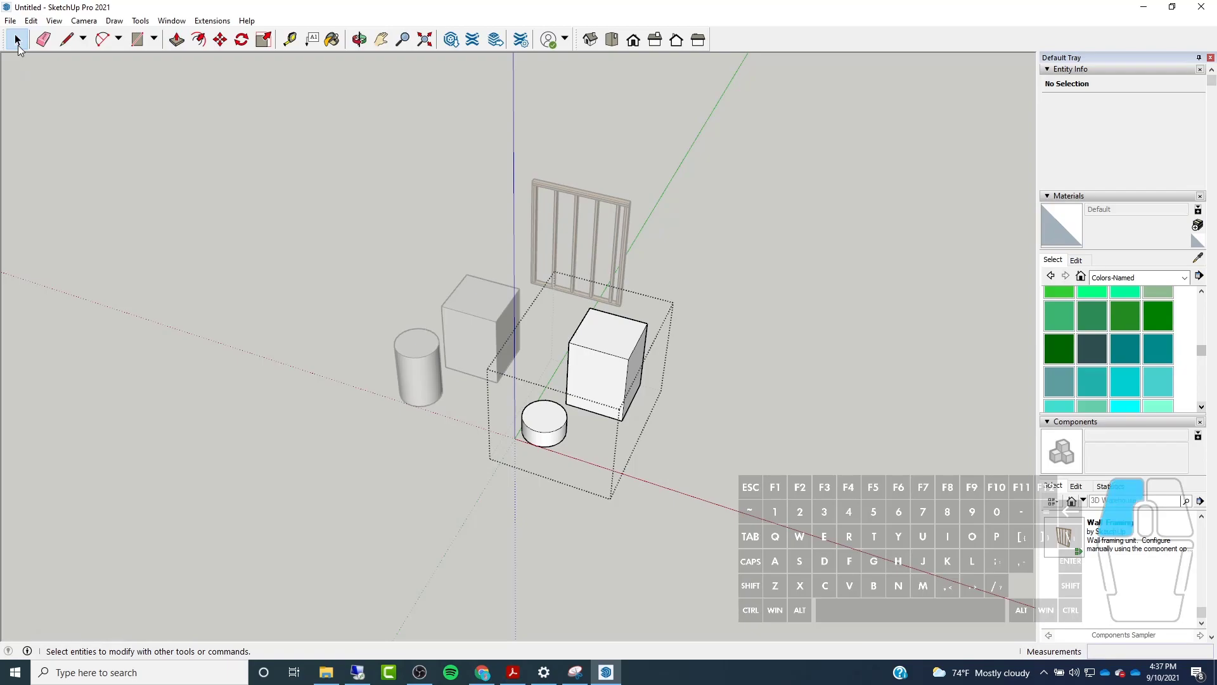
click(803, 371)
Examine the original group, its edited copy and the wall frame component from several angles to compare how they behave.
middle_drag(729, 359, 372, 325)
scroll(380, 344, up, 2)
middle_drag(579, 318, 497, 304)
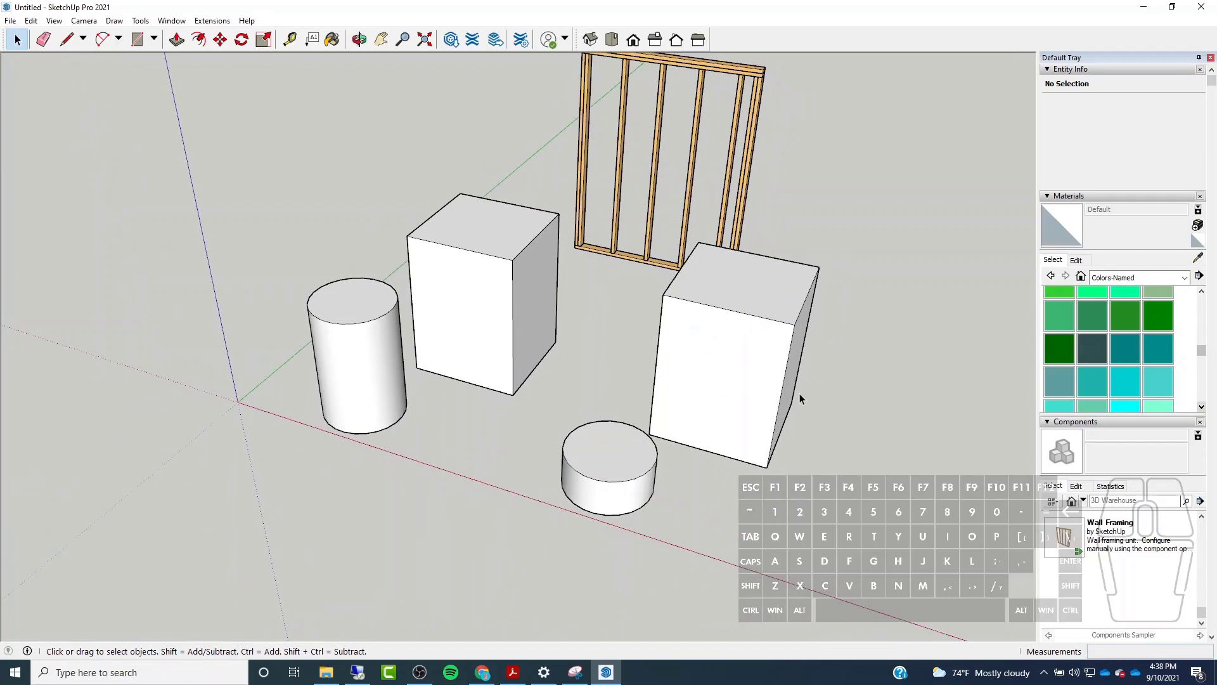
middle_drag(763, 361, 484, 413)
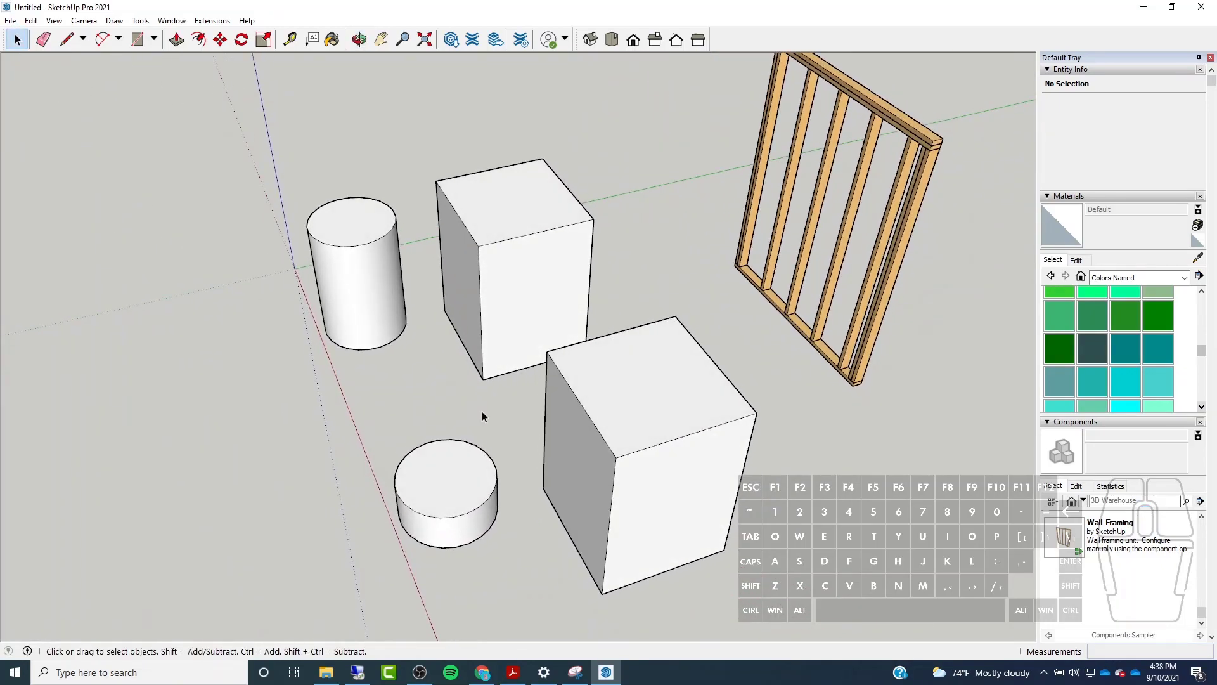
scroll(430, 394, down, 3)
scroll(634, 260, up, 4)
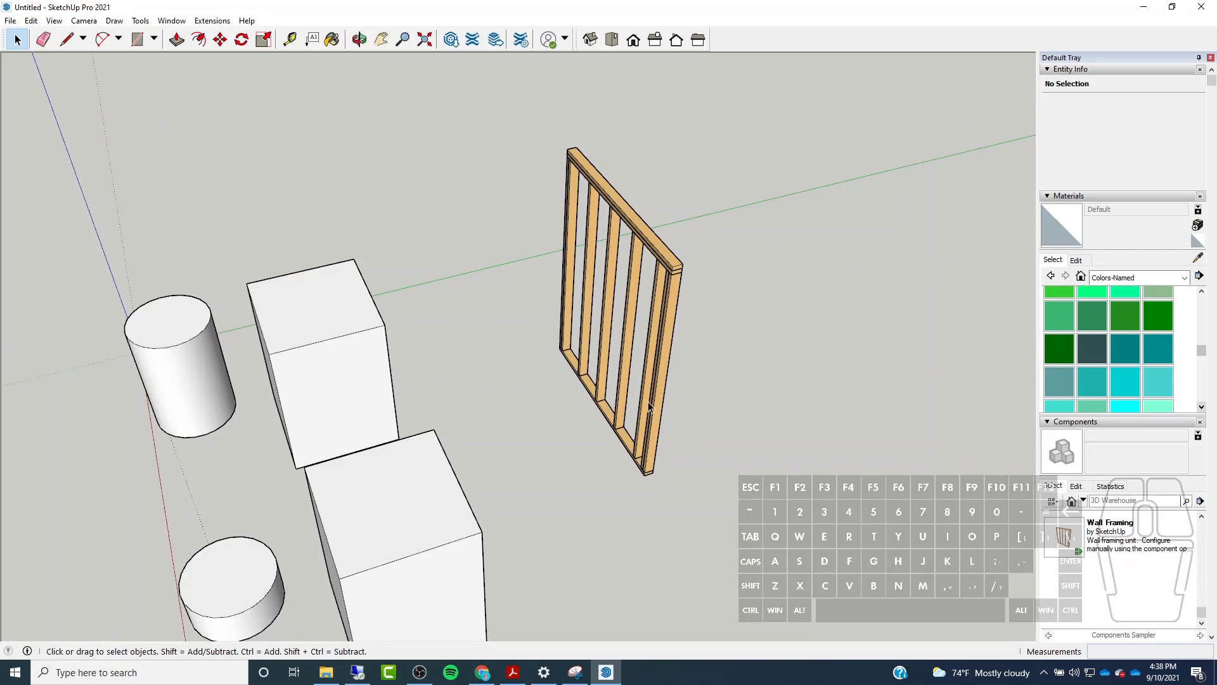
middle_drag(402, 454, 322, 331)
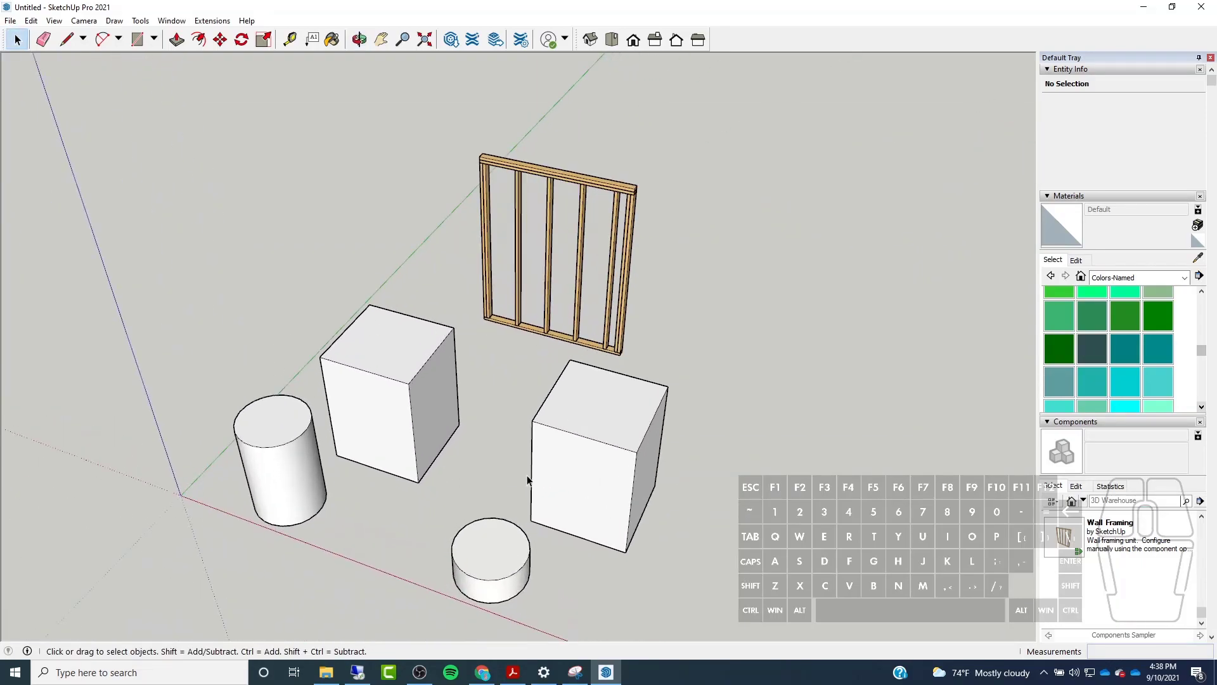
click(546, 274)
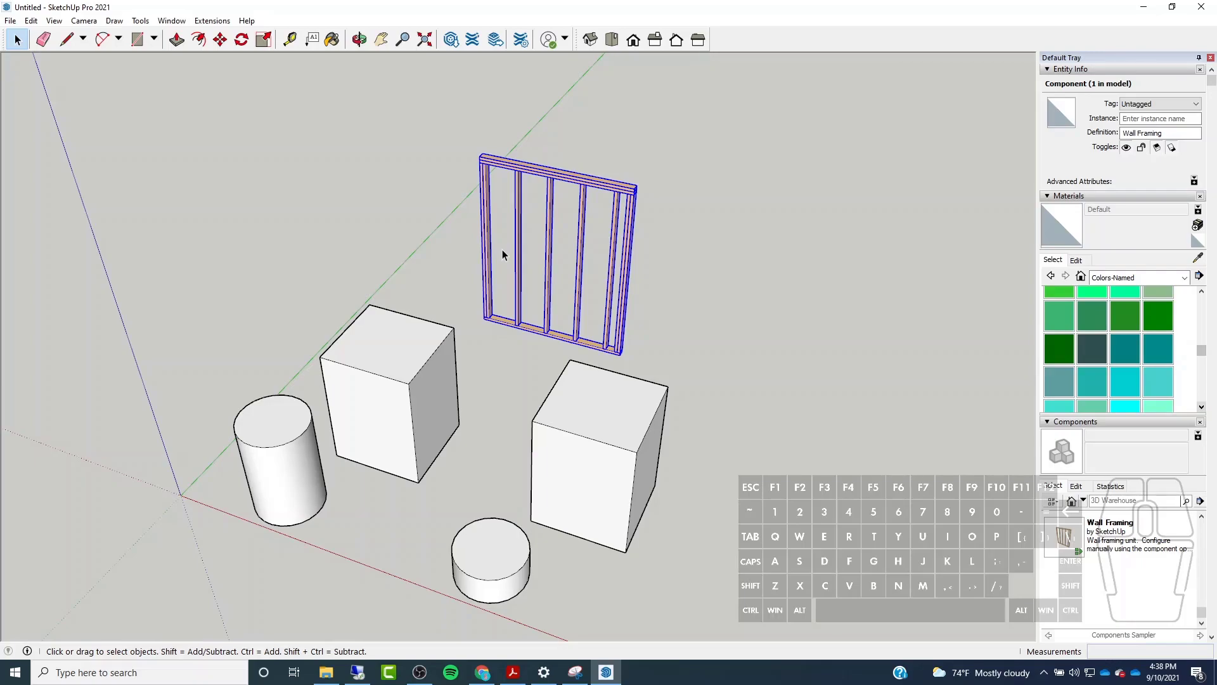
click(482, 436)
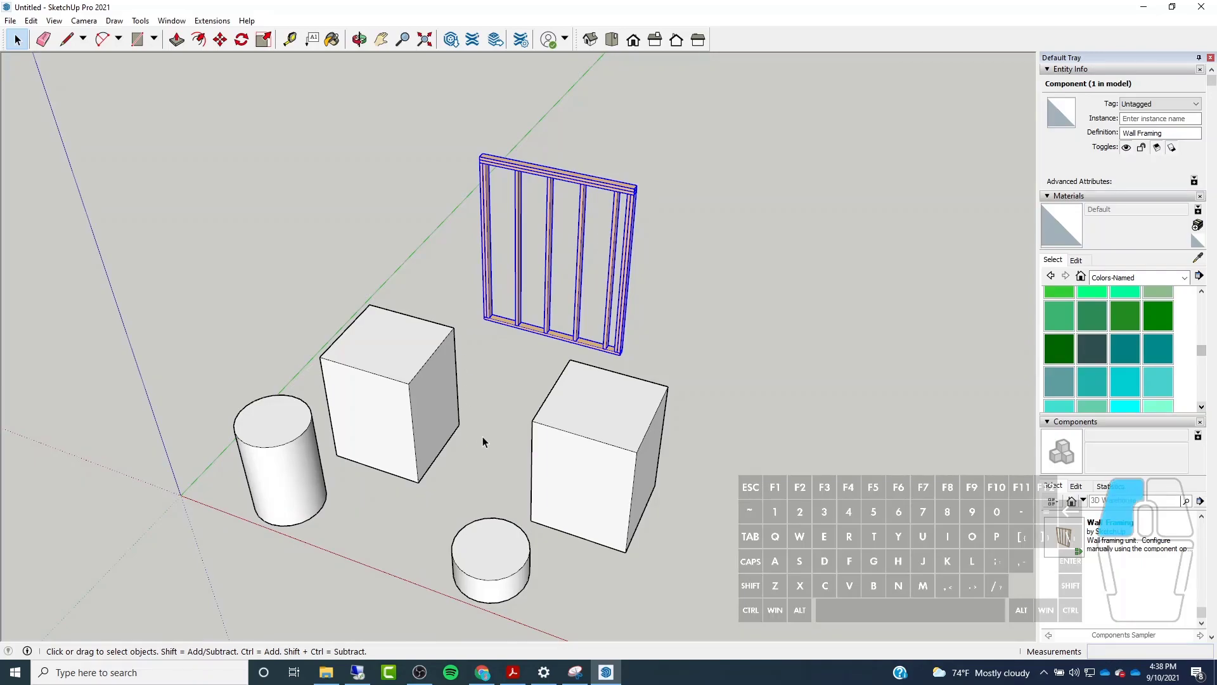
Delete the copied group with the shortened cylinder.
middle_drag(483, 436, 434, 293)
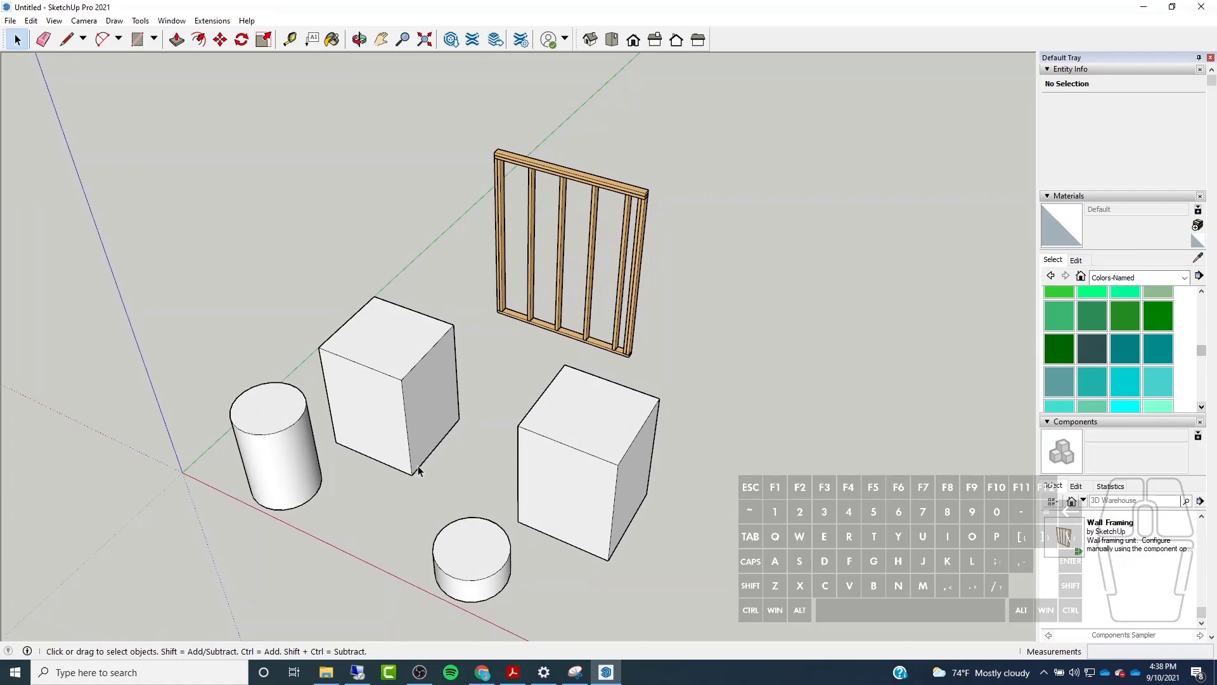
click(570, 513)
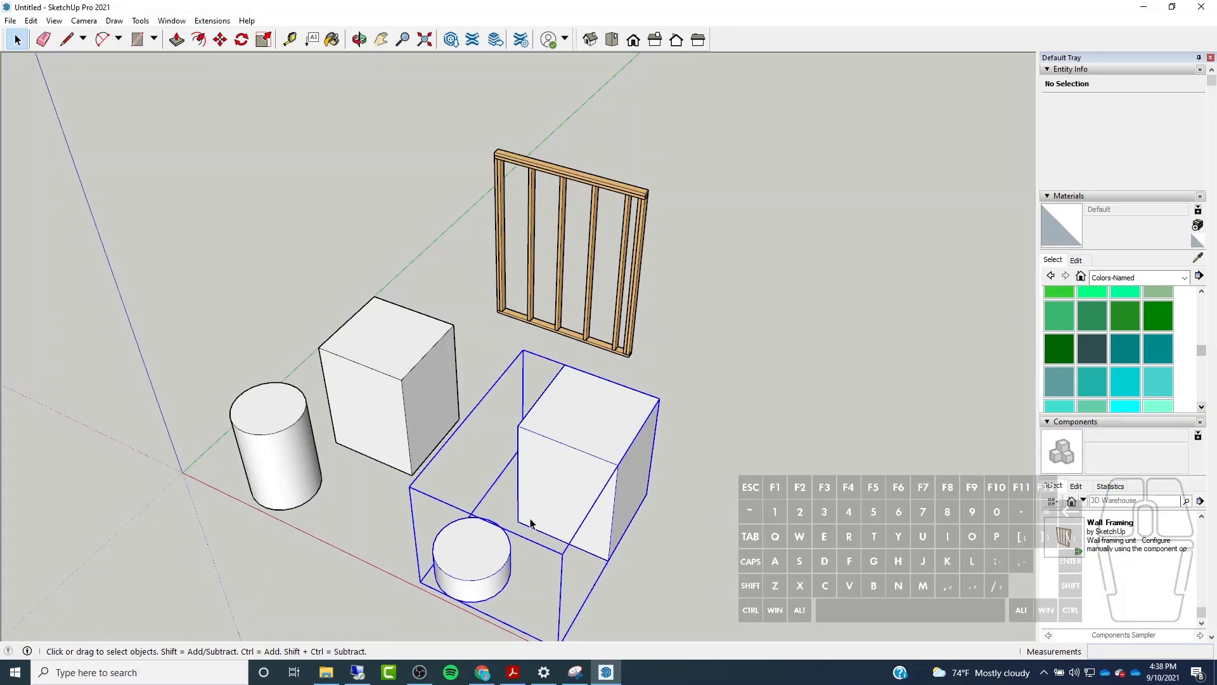
key(Delete)
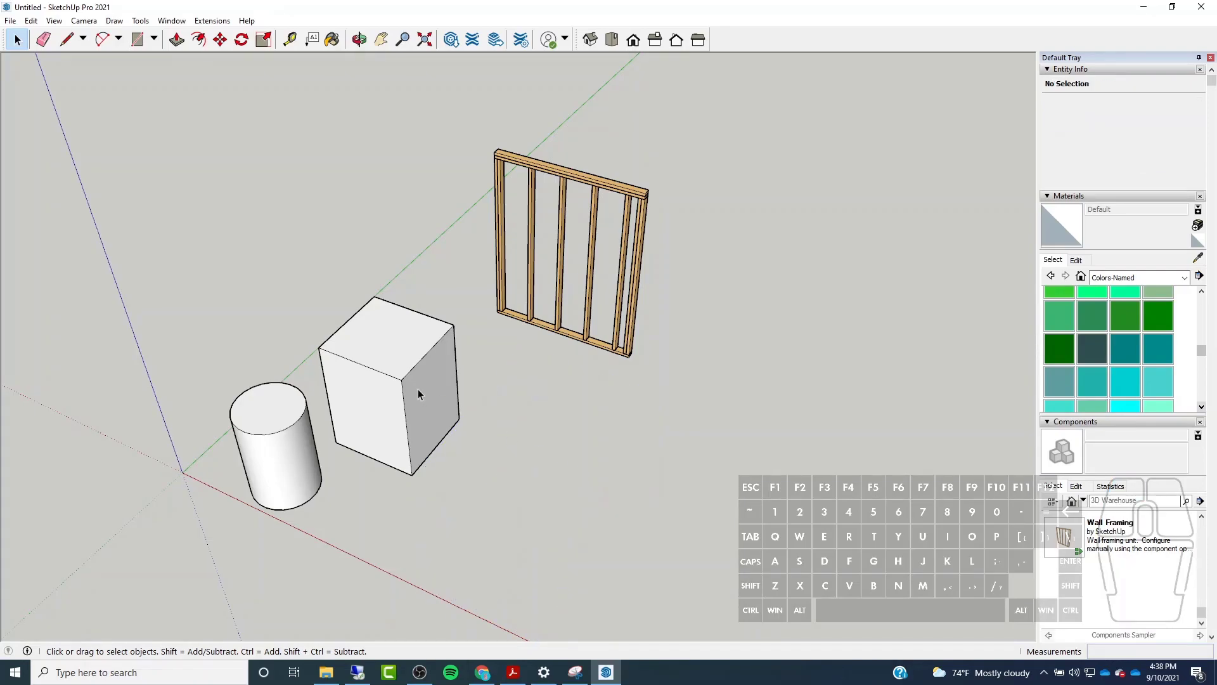
Explode the remaining group of cylinder and box.
click(413, 380)
scroll(273, 393, up, 5)
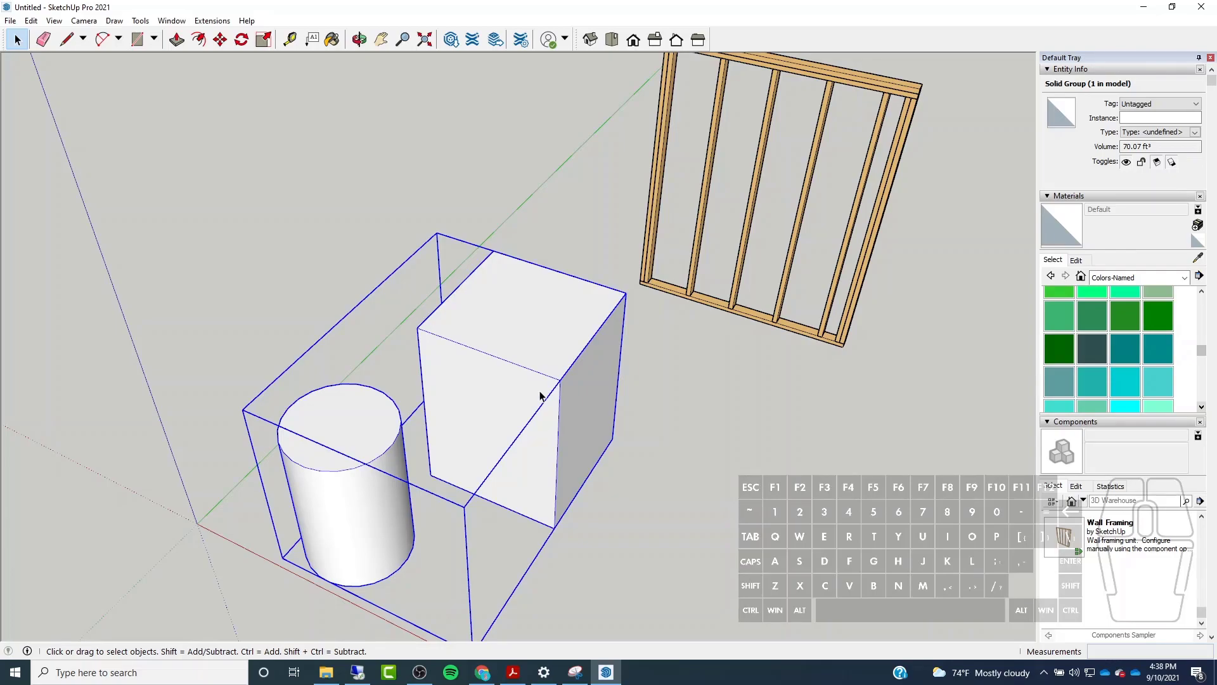
click(739, 434)
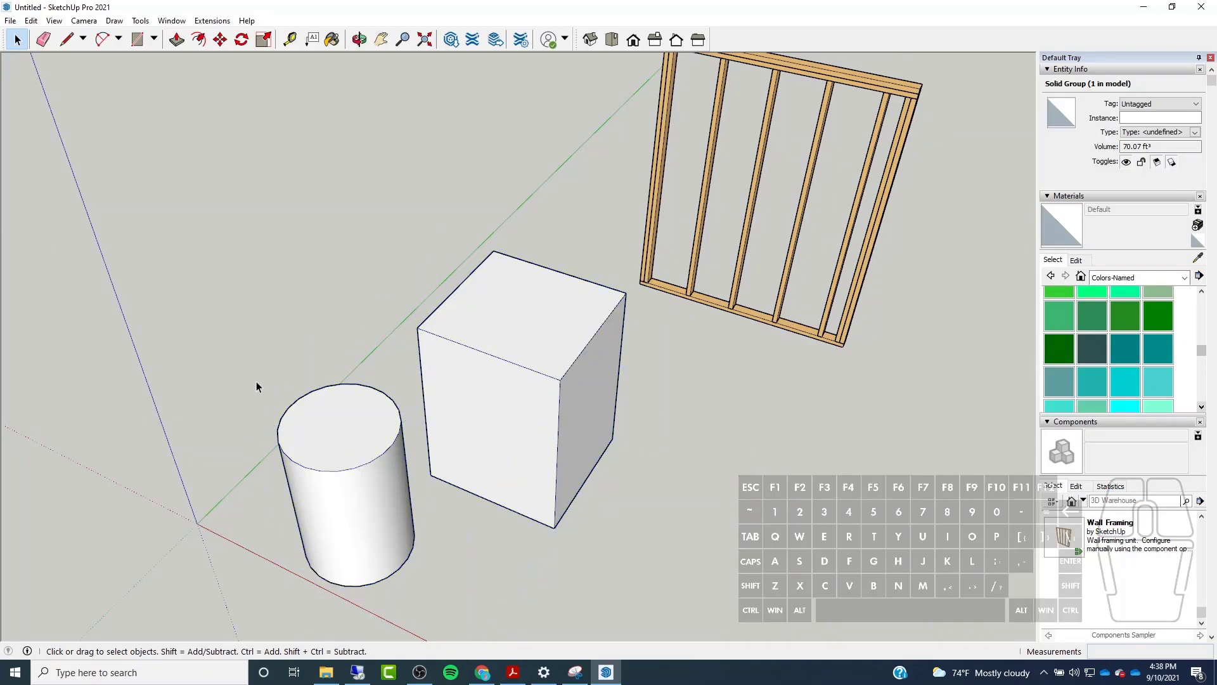
scroll(510, 401, down, 4)
middle_drag(347, 406, 422, 424)
click(511, 440)
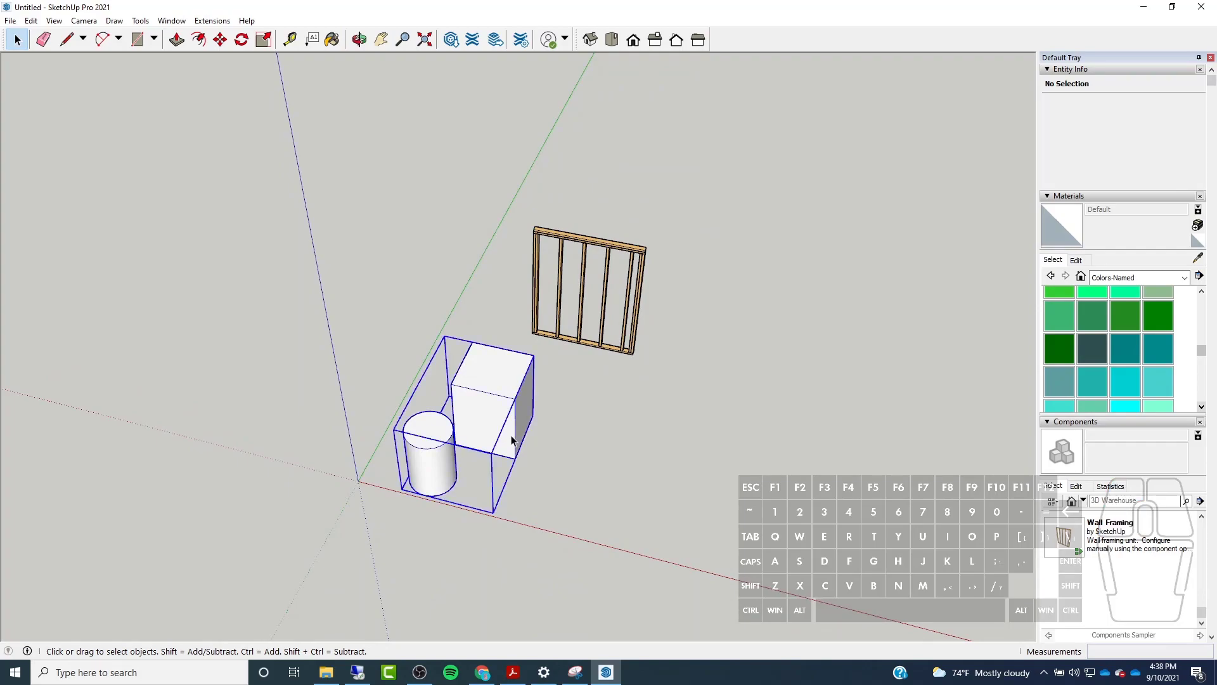
right_click(511, 437)
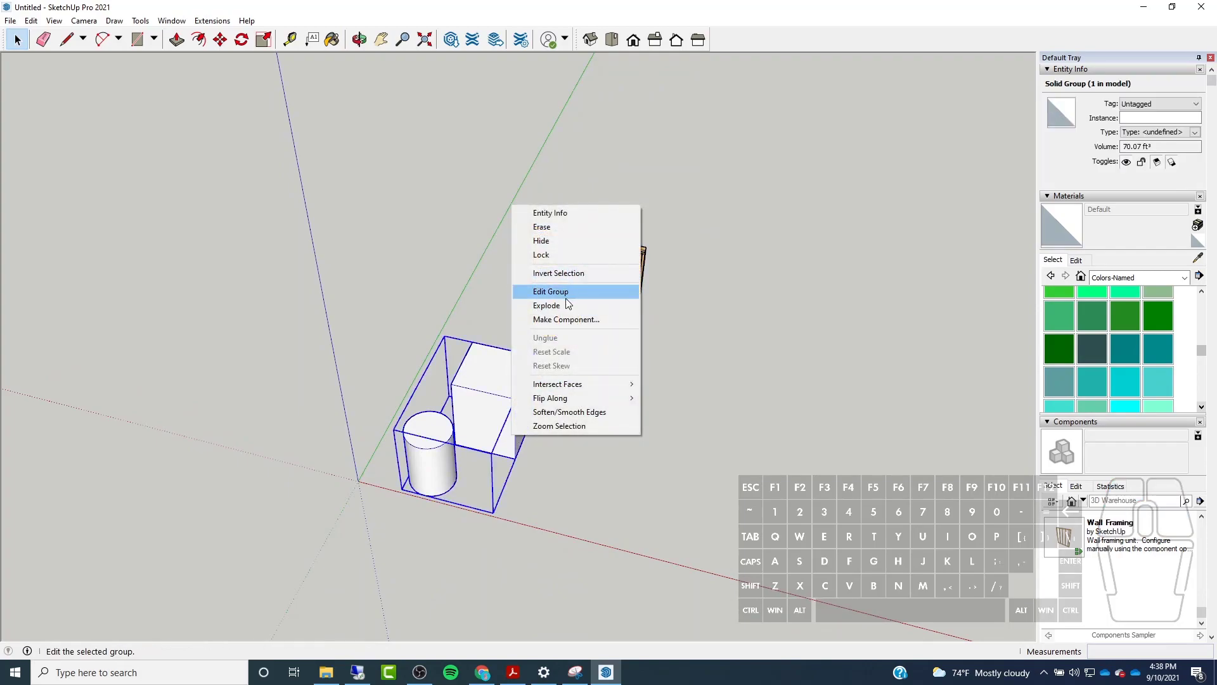
click(521, 310)
Pick individual parts of the cylinder and box to check how they select, and clear the selection.
click(433, 401)
middle_drag(540, 439, 471, 448)
click(448, 400)
click(473, 362)
middle_drag(472, 363, 602, 459)
click(321, 397)
scroll(320, 397, up, 2)
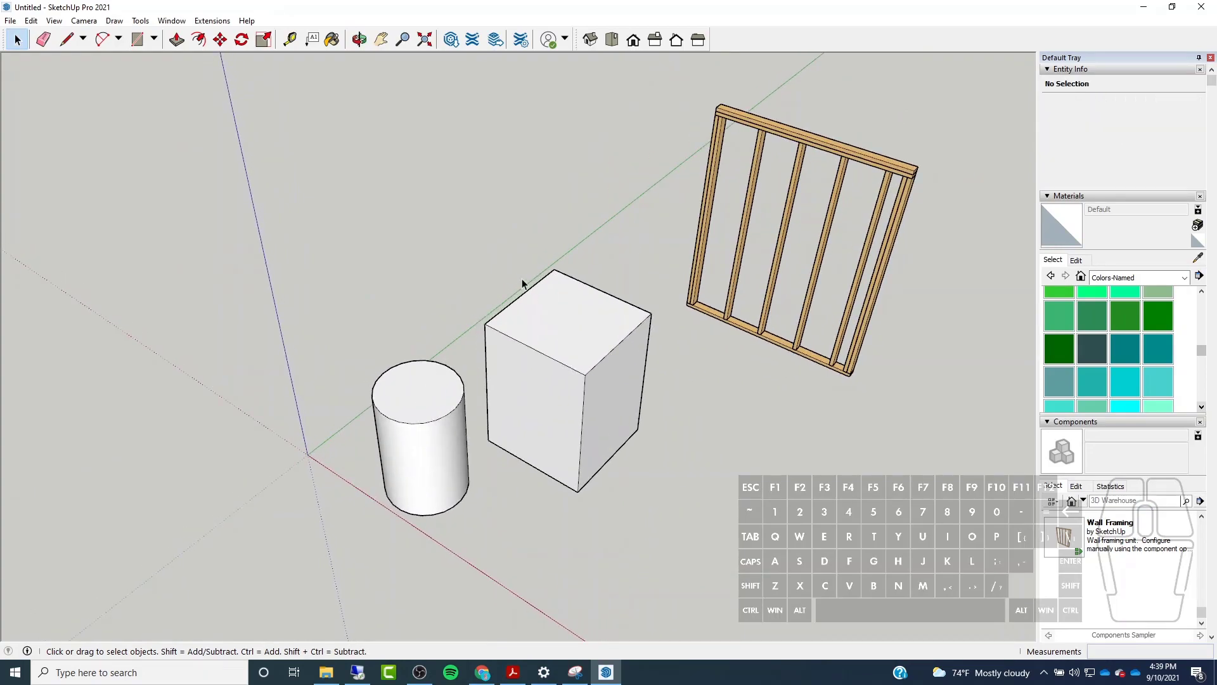
Delete the wall frame component from the model.
middle_drag(568, 302, 502, 257)
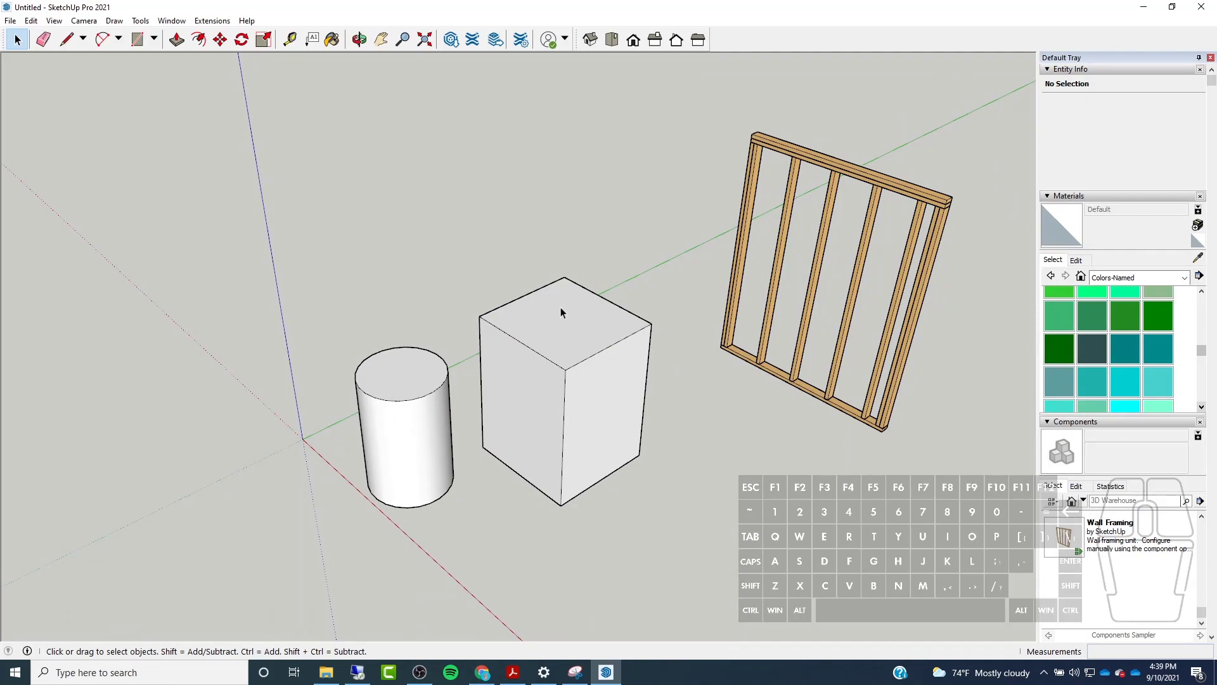
click(754, 216)
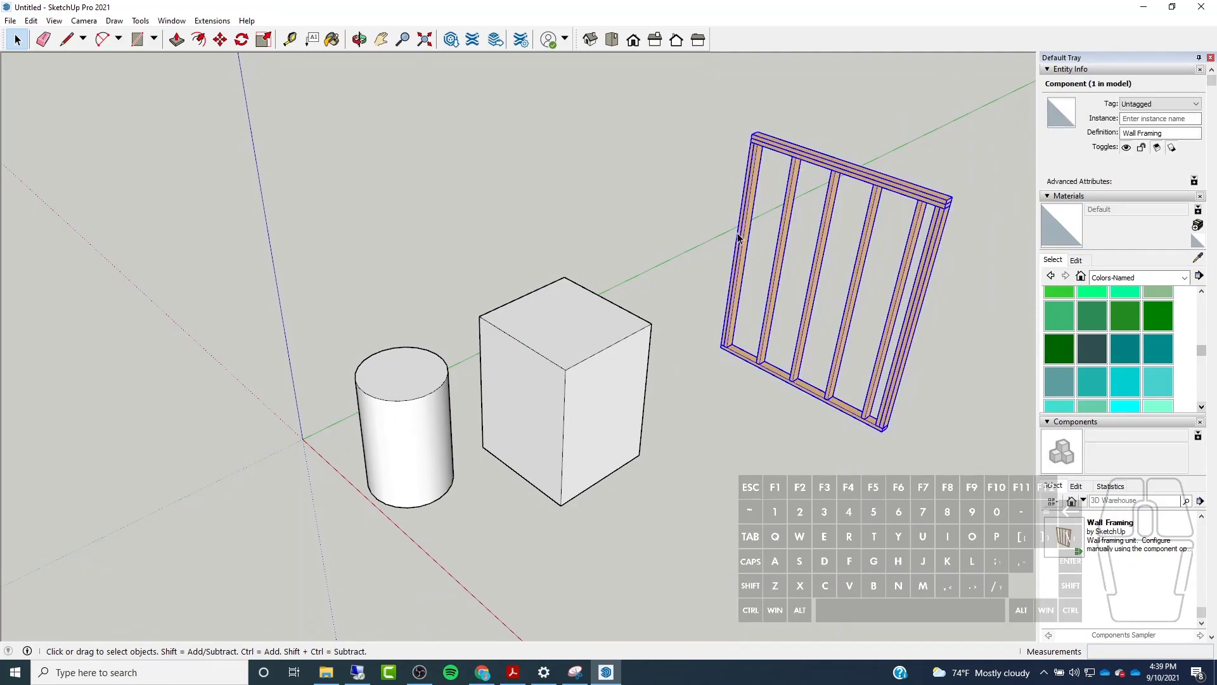
key(Delete)
Pick individual faces of the ungrouped cylinder and box to check how they select, and clear the selection.
middle_drag(425, 272, 573, 247)
scroll(544, 337, down, 2)
click(444, 383)
click(624, 346)
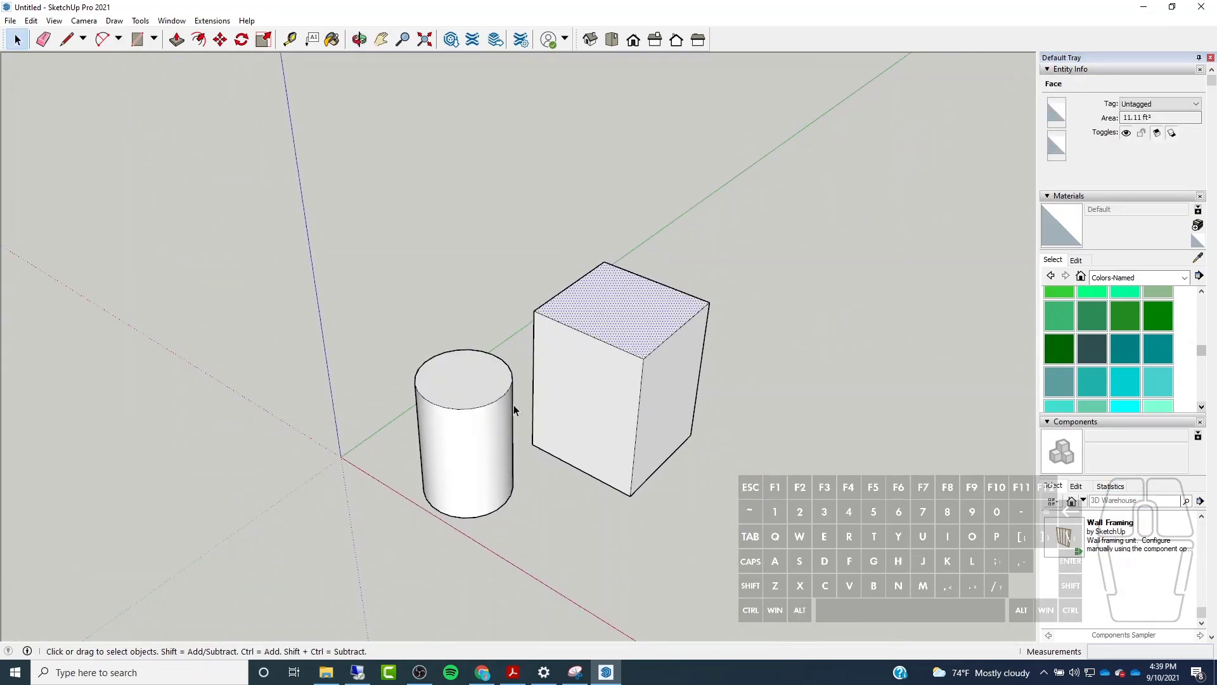
click(466, 447)
click(477, 364)
click(627, 368)
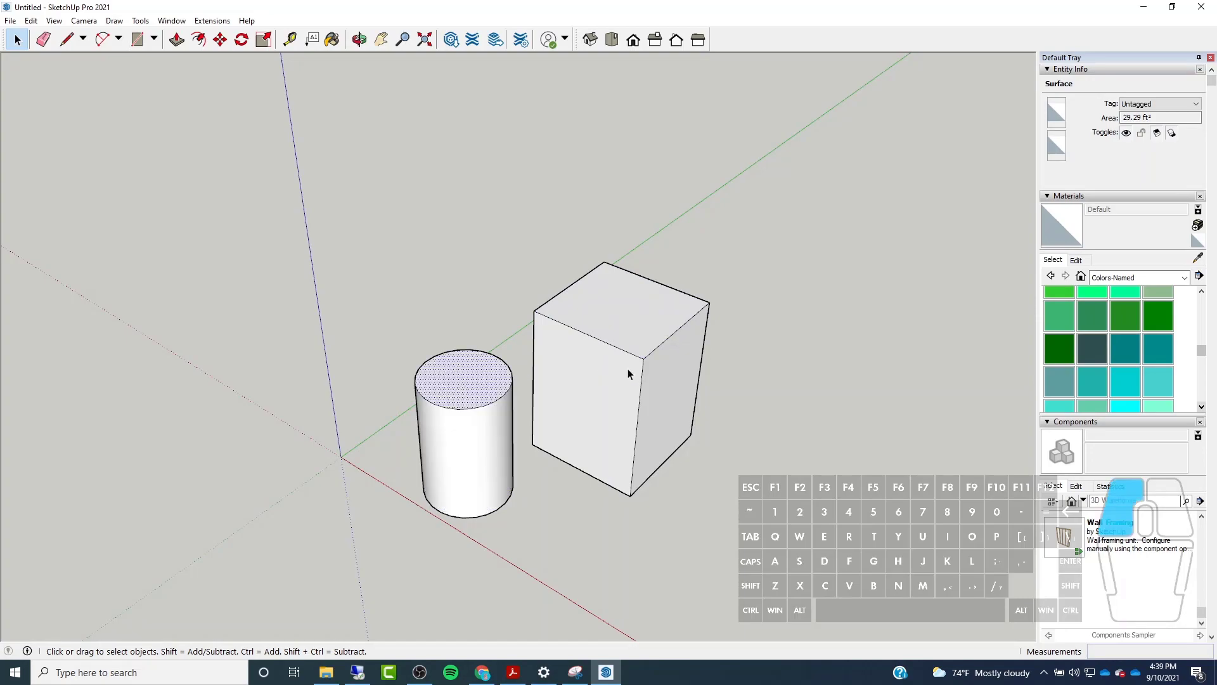
click(634, 322)
click(660, 414)
click(561, 423)
click(740, 459)
Push/Pull the box's front face outward by about 6 feet and lower the cylinder's top face slightly.
middle_drag(433, 366, 430, 416)
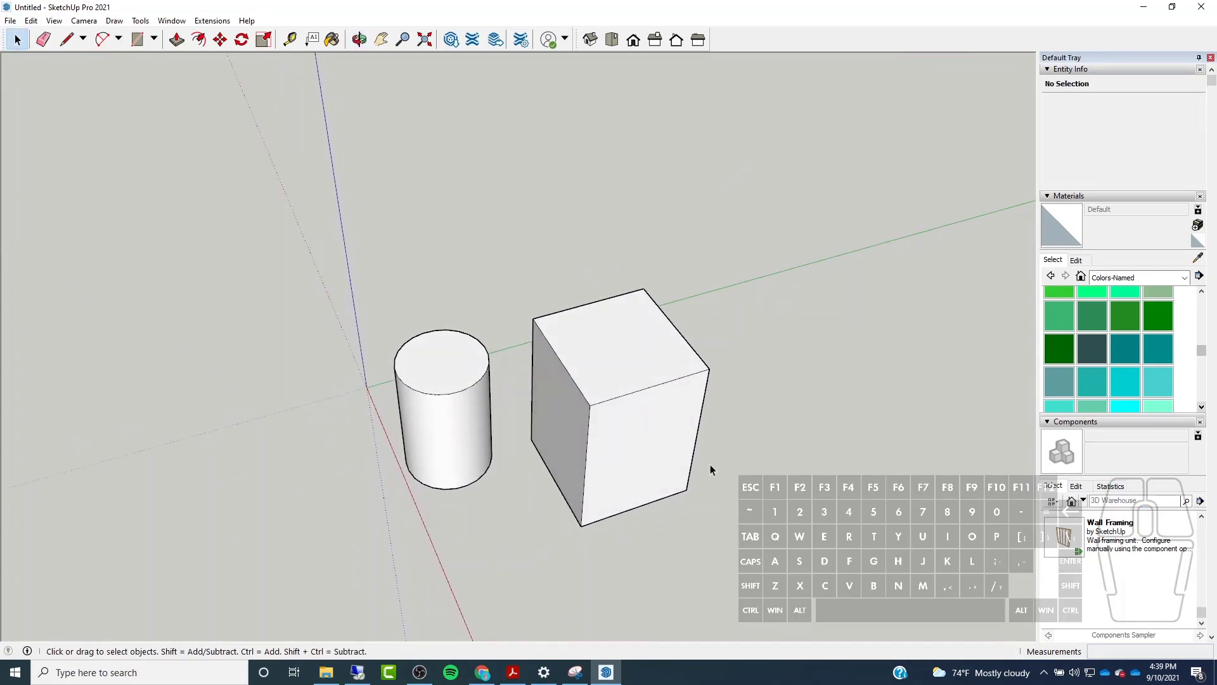
middle_drag(488, 267, 546, 223)
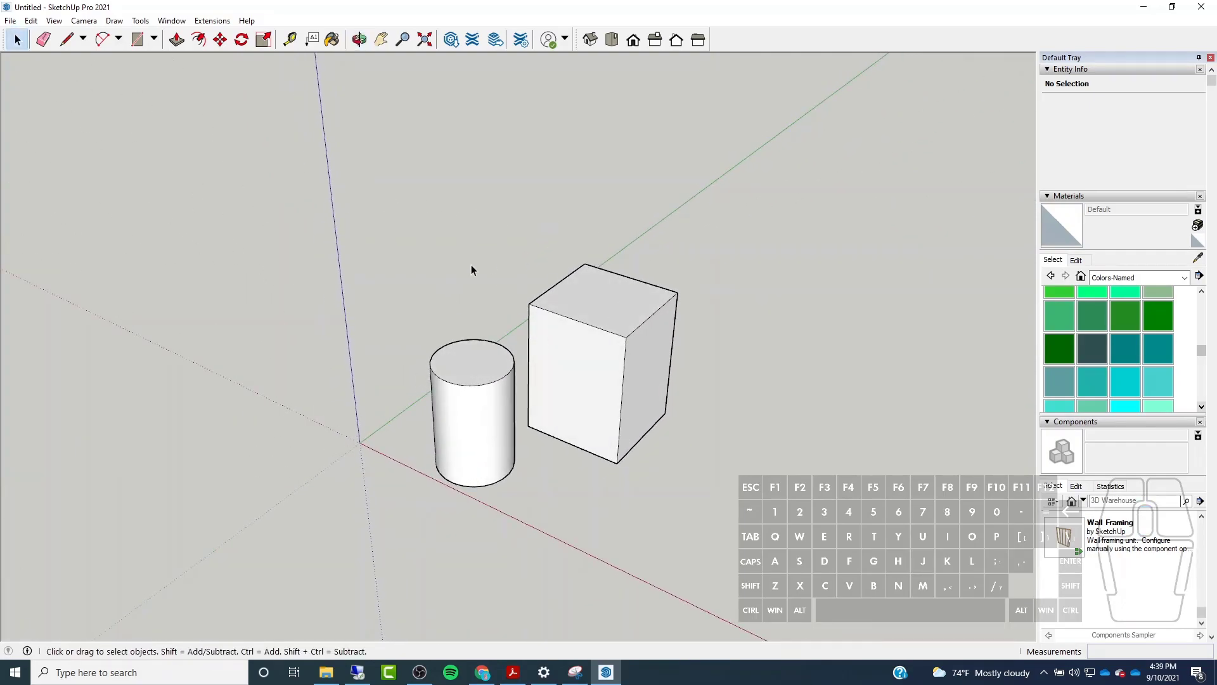
middle_drag(701, 282, 535, 287)
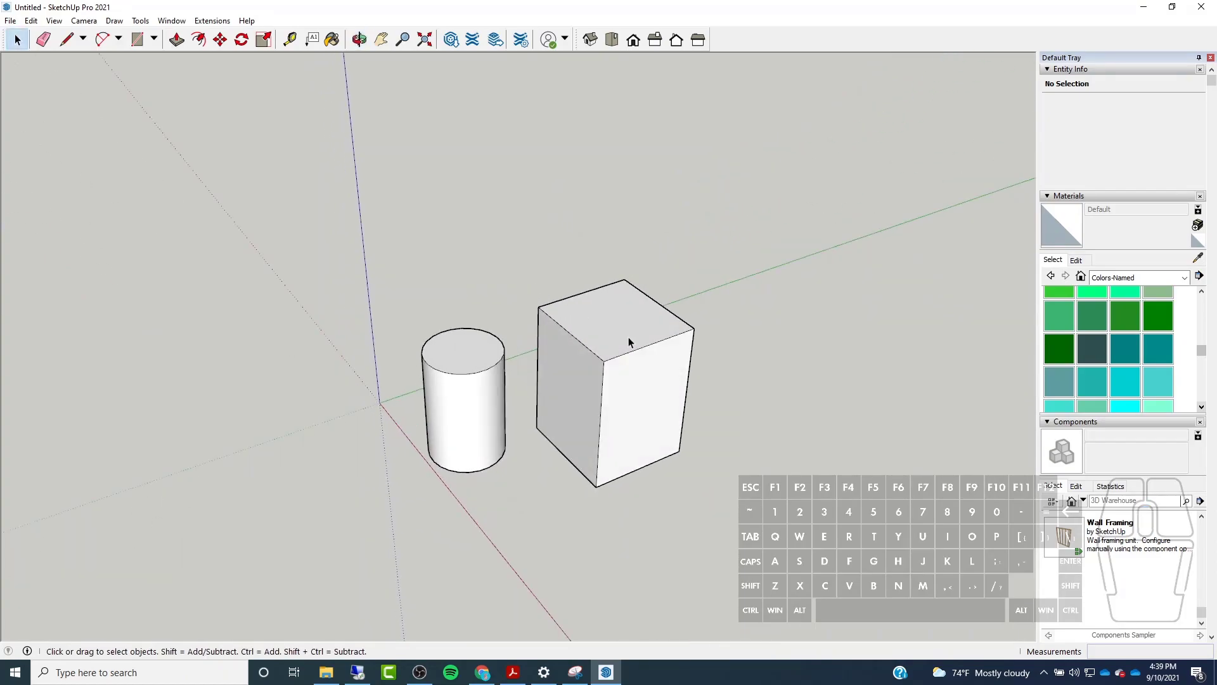
click(176, 40)
click(659, 444)
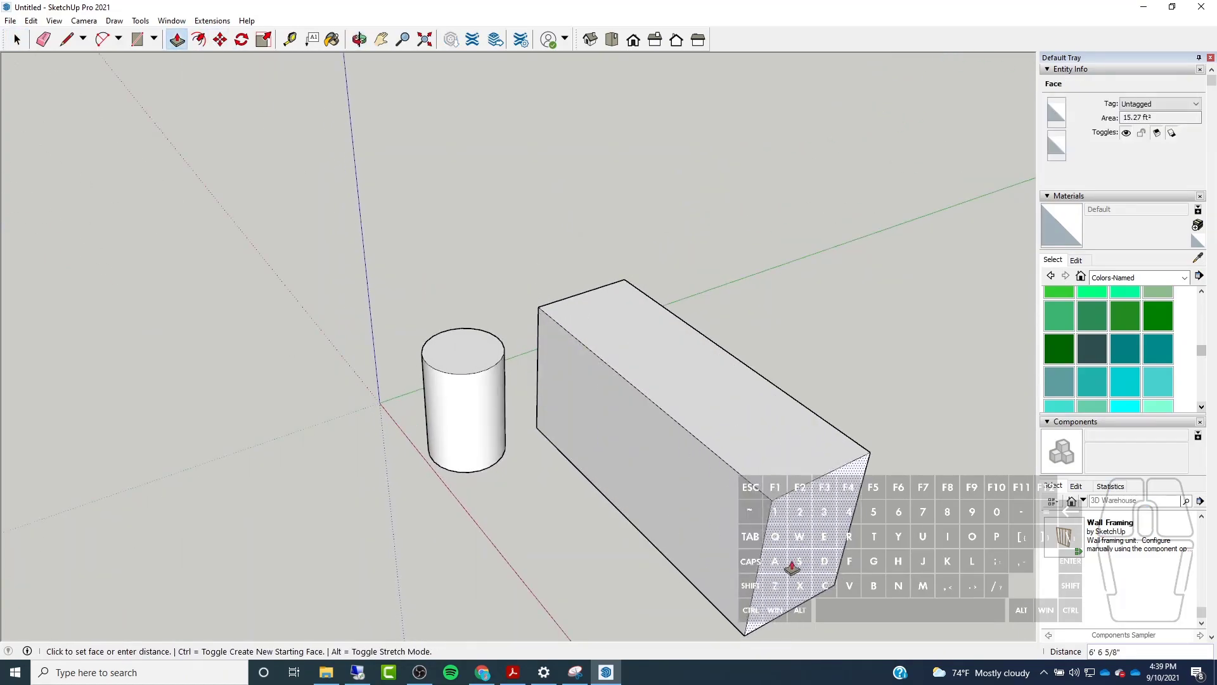
click(774, 562)
drag(456, 361, 457, 390)
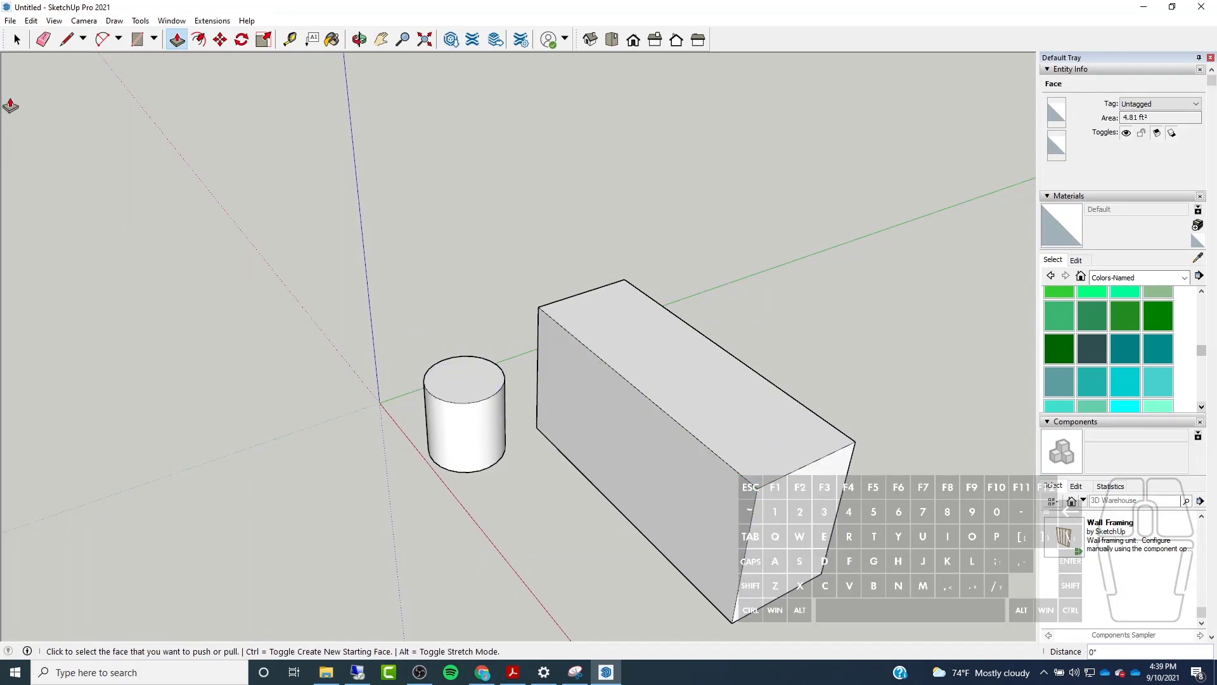
click(17, 40)
scroll(409, 368, up, 1)
middle_drag(413, 373, 754, 506)
scroll(742, 456, up, 1)
scroll(653, 406, down, 1)
scroll(491, 384, up, 1)
middle_drag(506, 412, 496, 459)
scroll(494, 448, up, 1)
drag(425, 320, 593, 467)
click(220, 40)
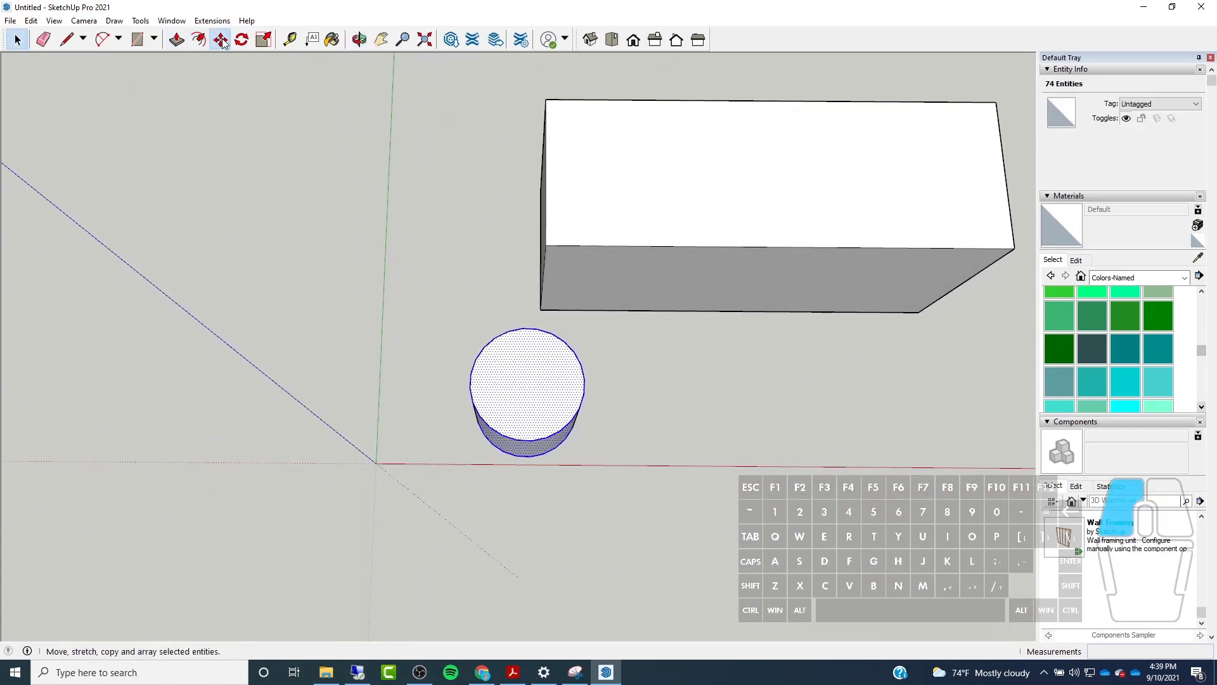
click(496, 540)
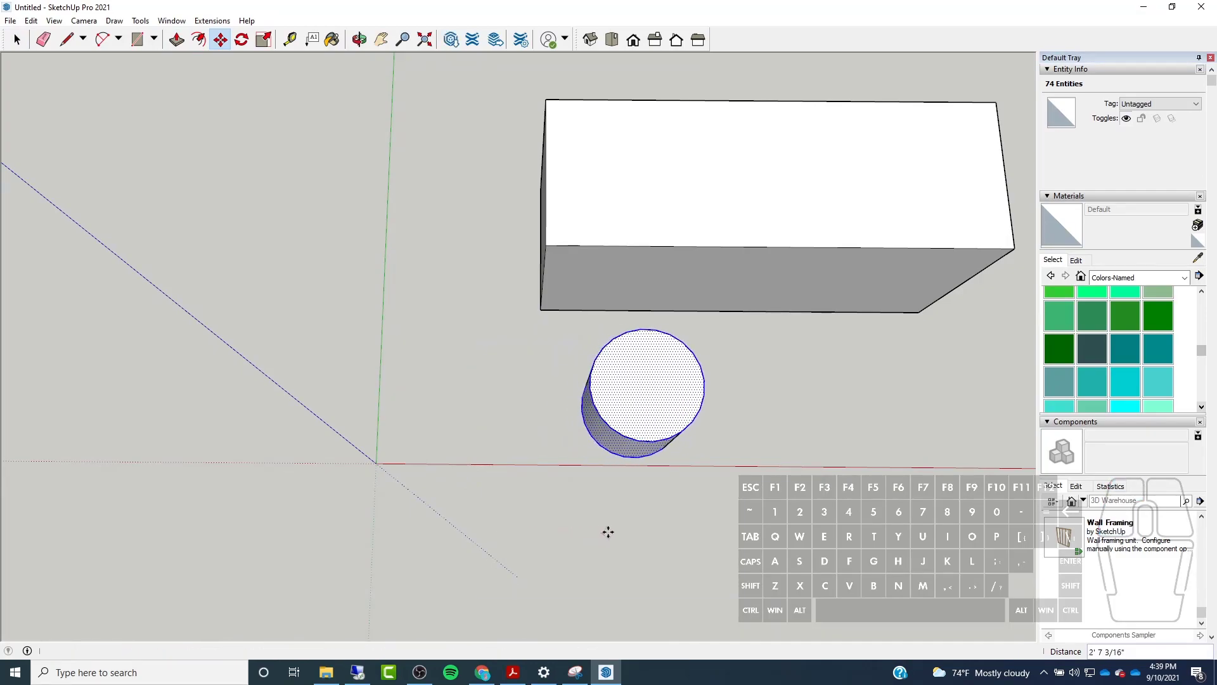
key(Escape)
Select the whole cylinder and move it about 2' 6" along the green axis so that it partly overlaps the long box.
scroll(343, 361, down, 1)
middle_drag(754, 472, 276, 174)
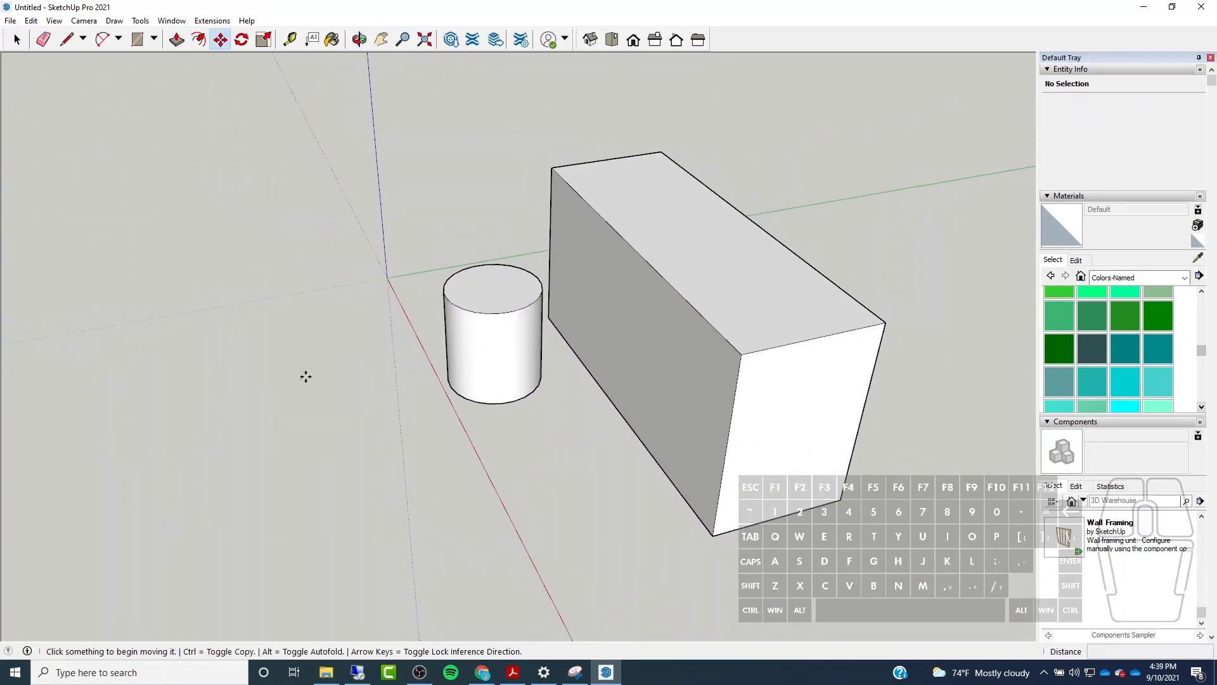
scroll(279, 404, down, 2)
scroll(408, 312, up, 2)
middle_drag(408, 313, 529, 384)
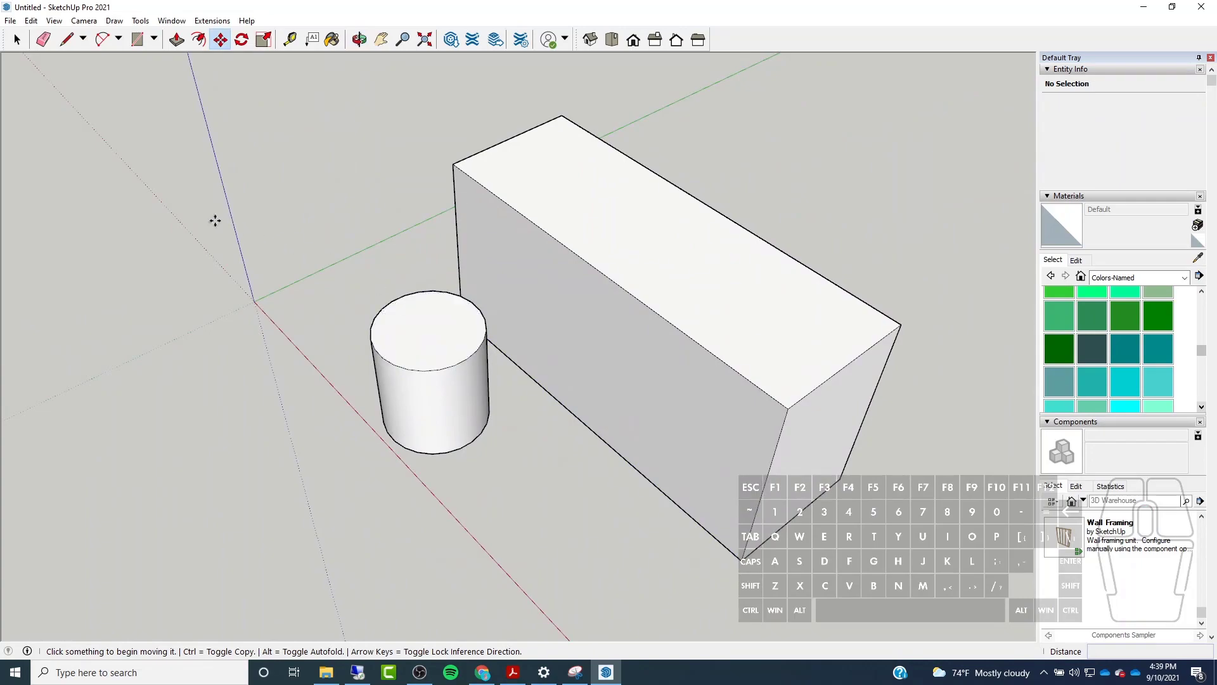
click(17, 38)
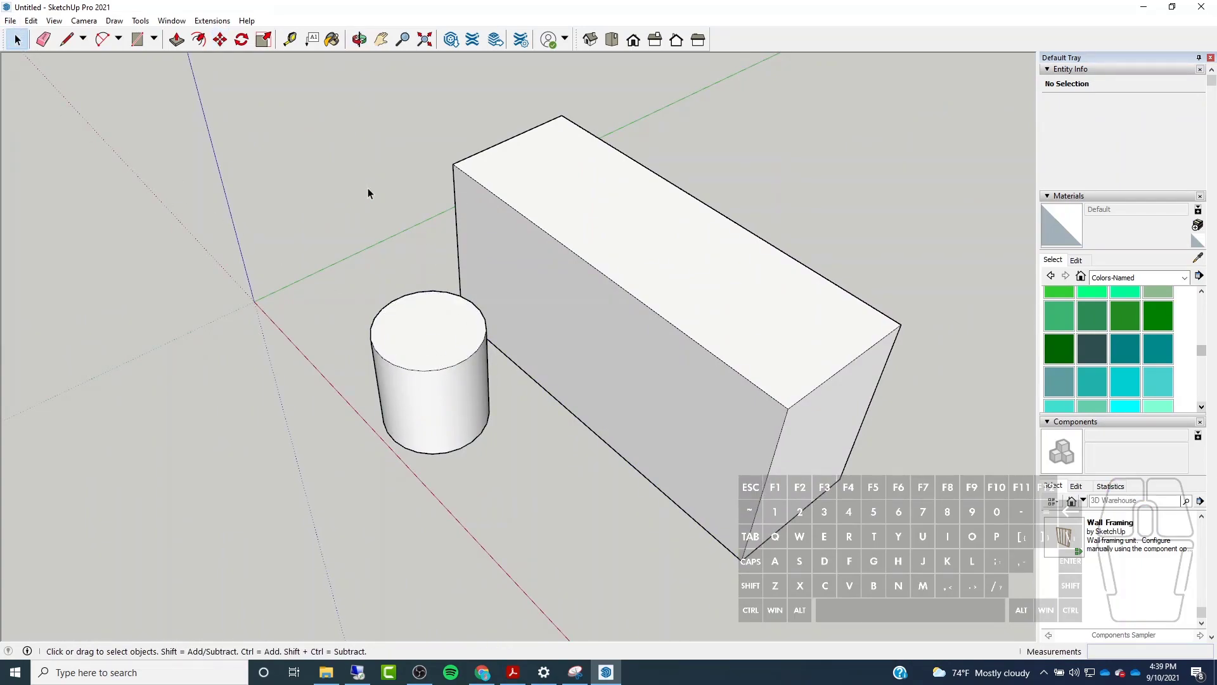
click(612, 41)
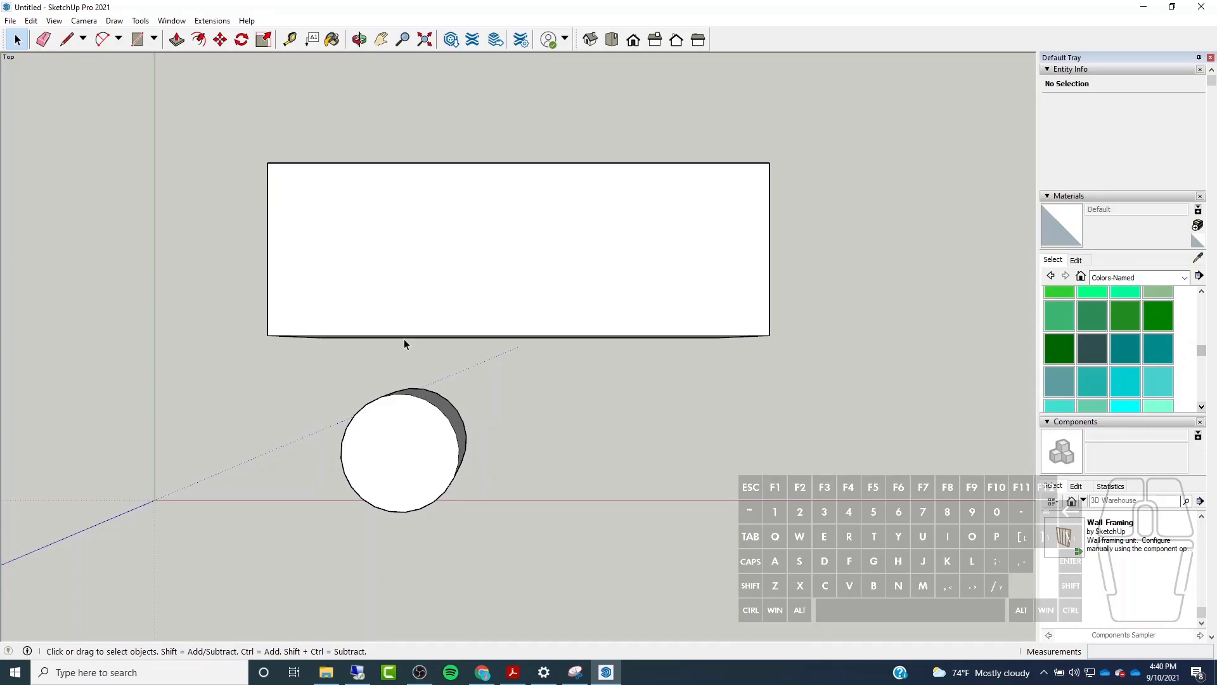
middle_drag(375, 338, 128, 140)
drag(435, 400, 443, 408)
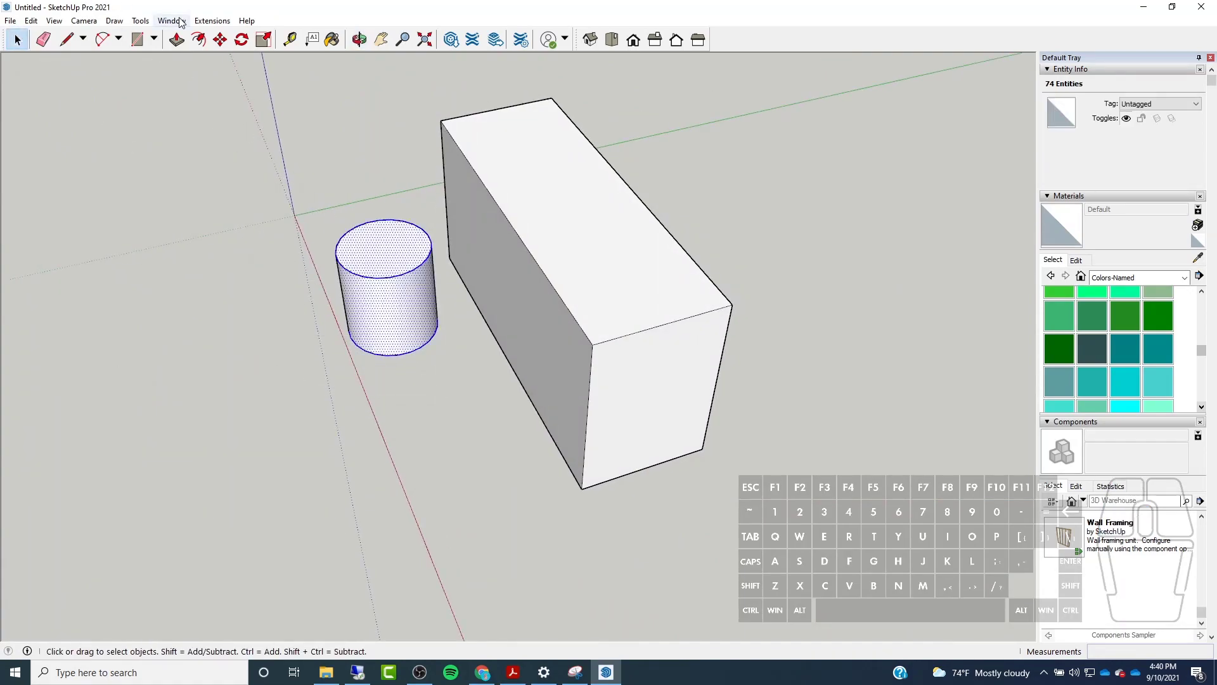
click(220, 40)
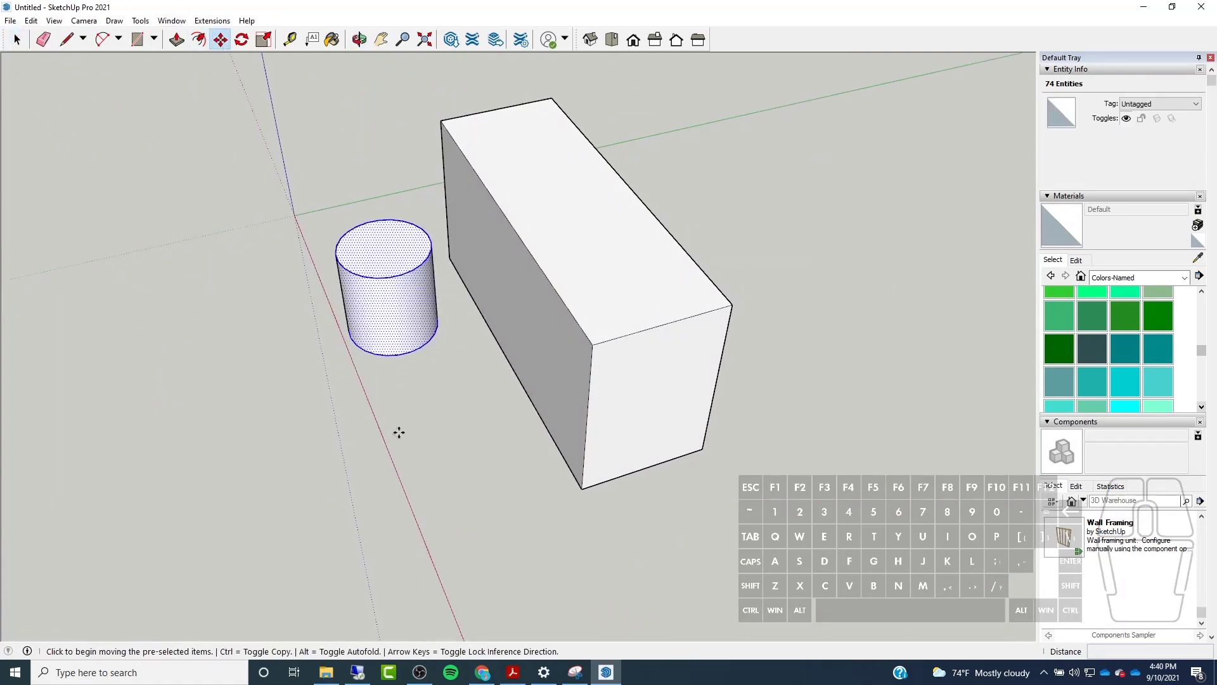
click(501, 573)
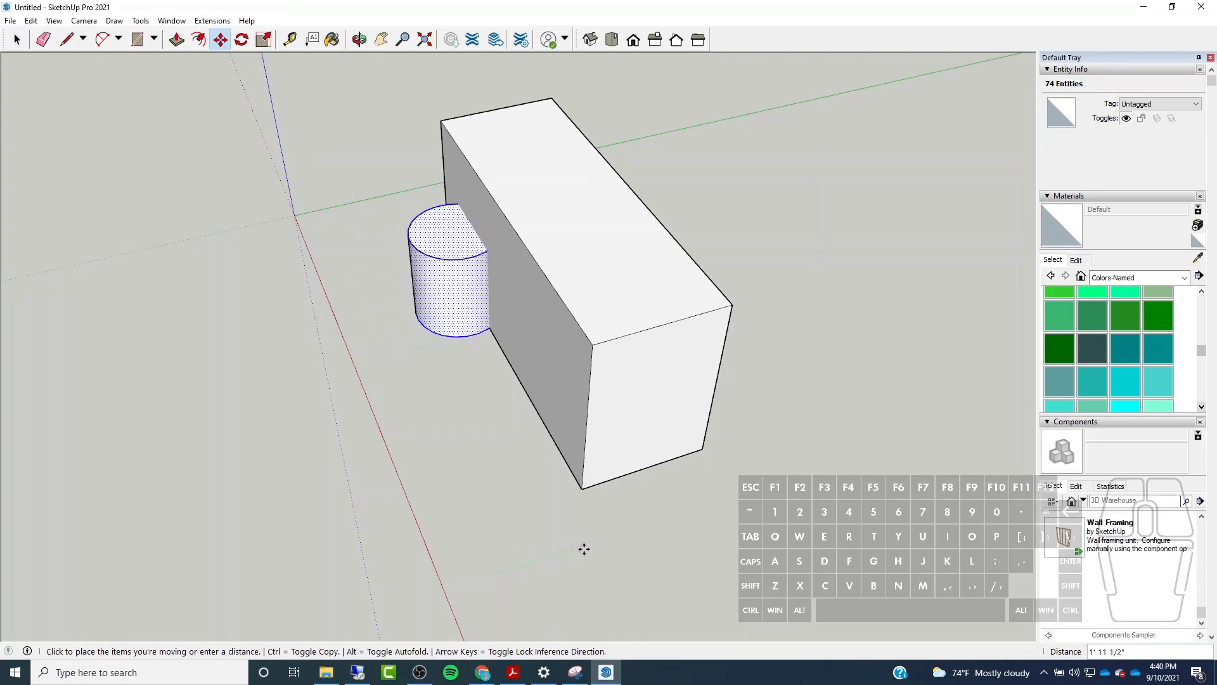
click(611, 548)
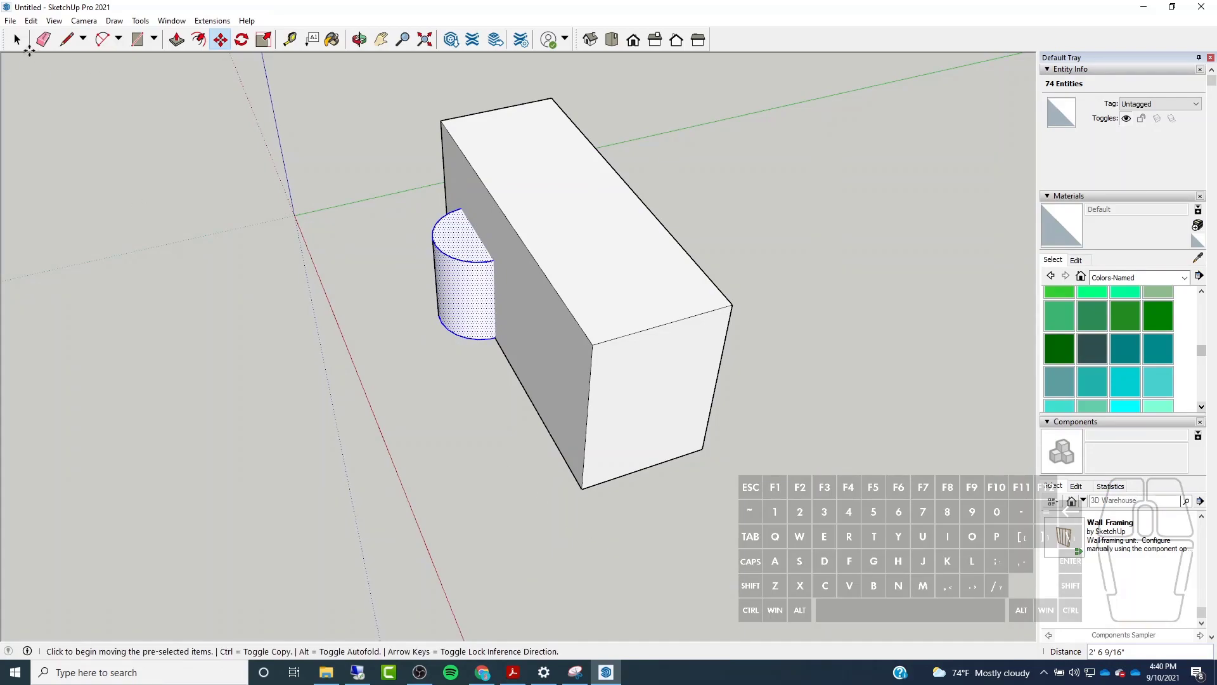
click(17, 40)
click(342, 143)
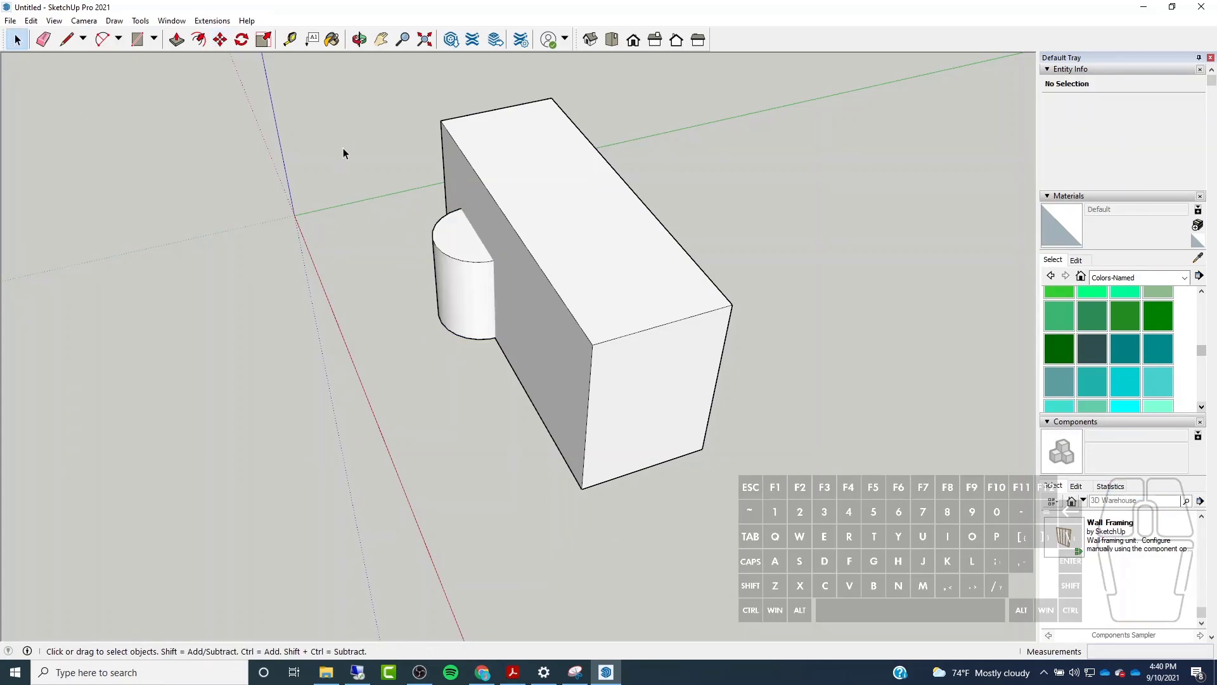
Examine from above and below where the ungrouped cylinder overlaps the box, picking the box's top face as a check.
scroll(466, 183, up, 3)
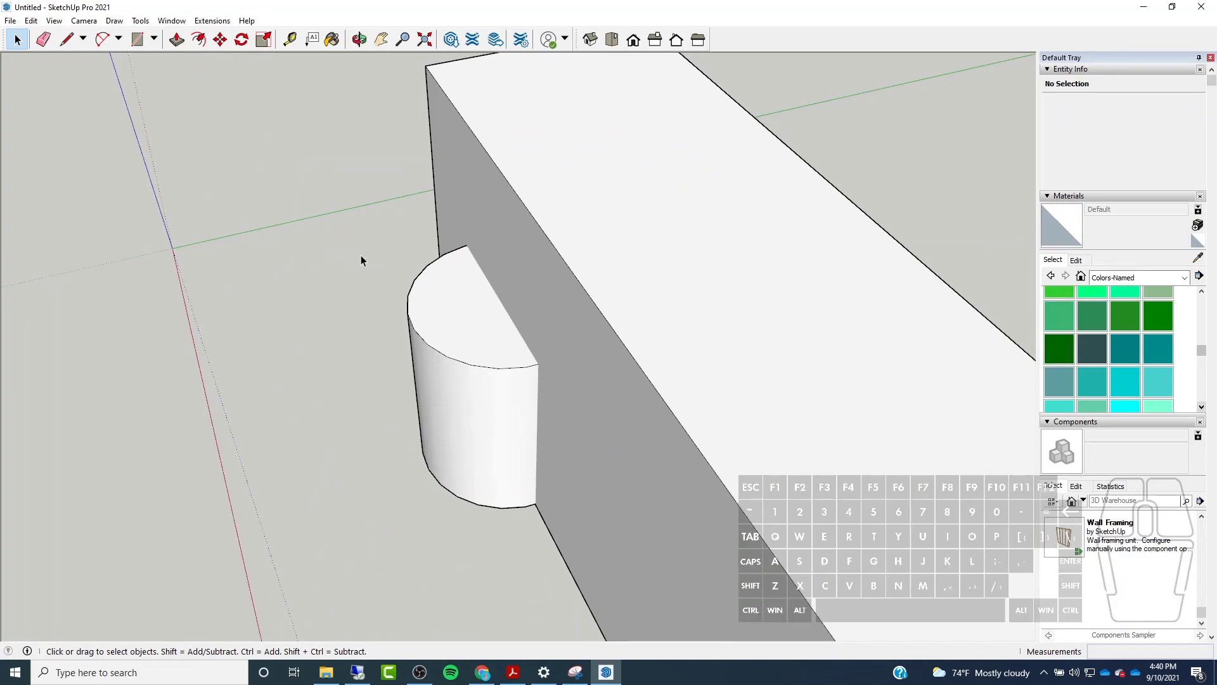
scroll(362, 256, down, 3)
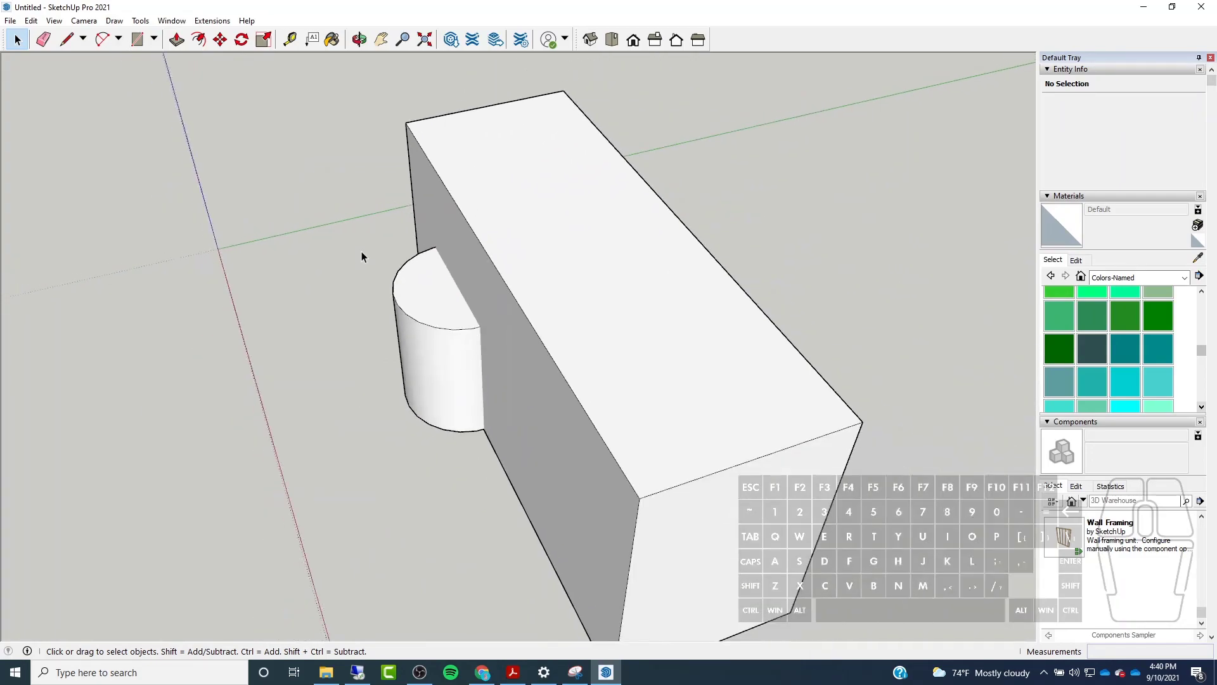
click(502, 146)
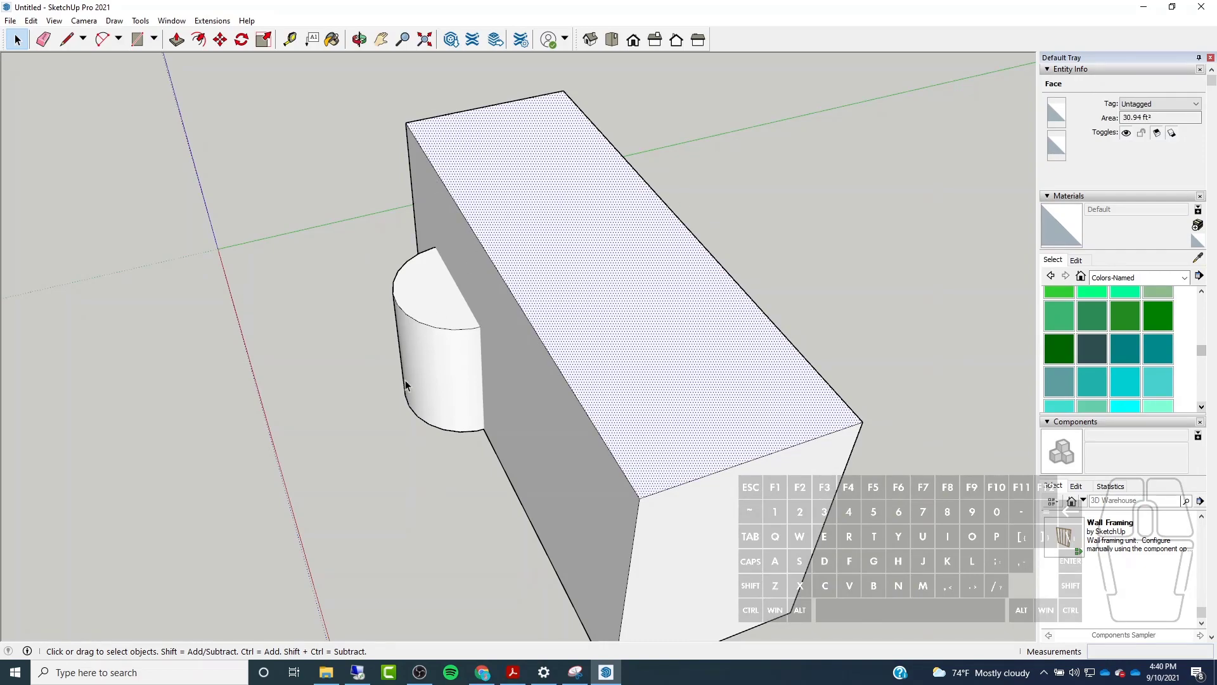
click(388, 416)
middle_drag(389, 415, 509, 93)
scroll(469, 346, up, 5)
middle_drag(484, 353, 532, 210)
scroll(519, 226, down, 4)
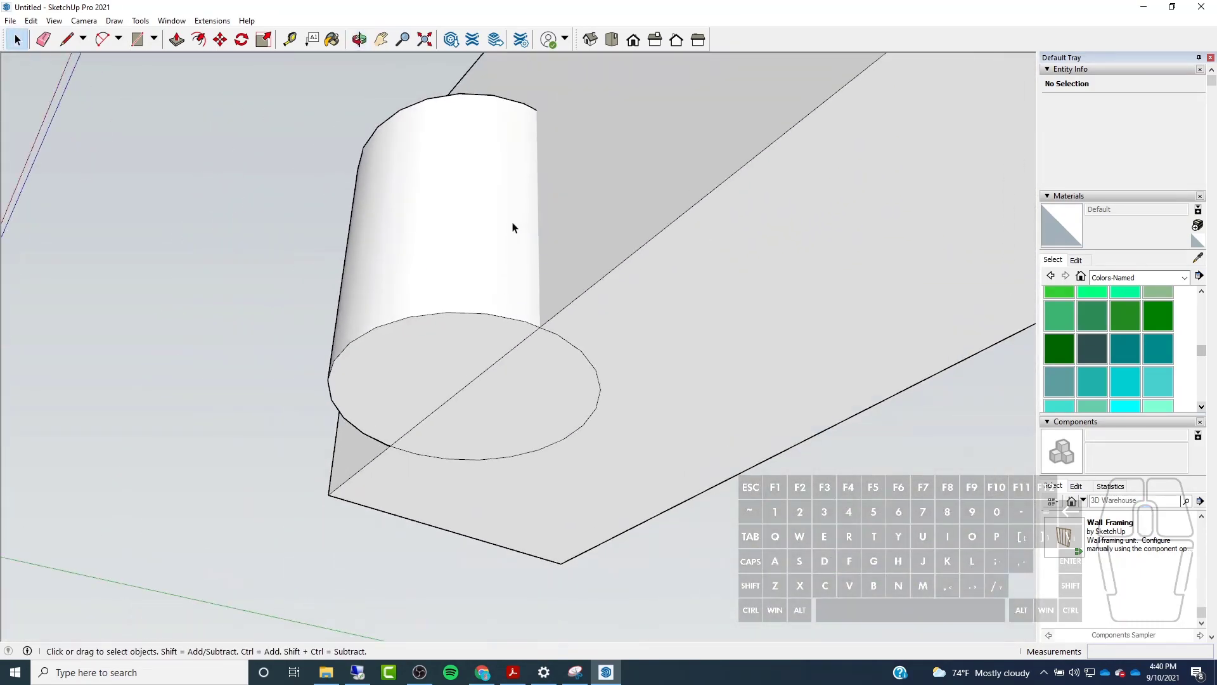
middle_drag(510, 221, 481, 539)
Select the whole cylinder embedded in the box and try to move it along the red axis, with copying toggled on.
click(445, 239)
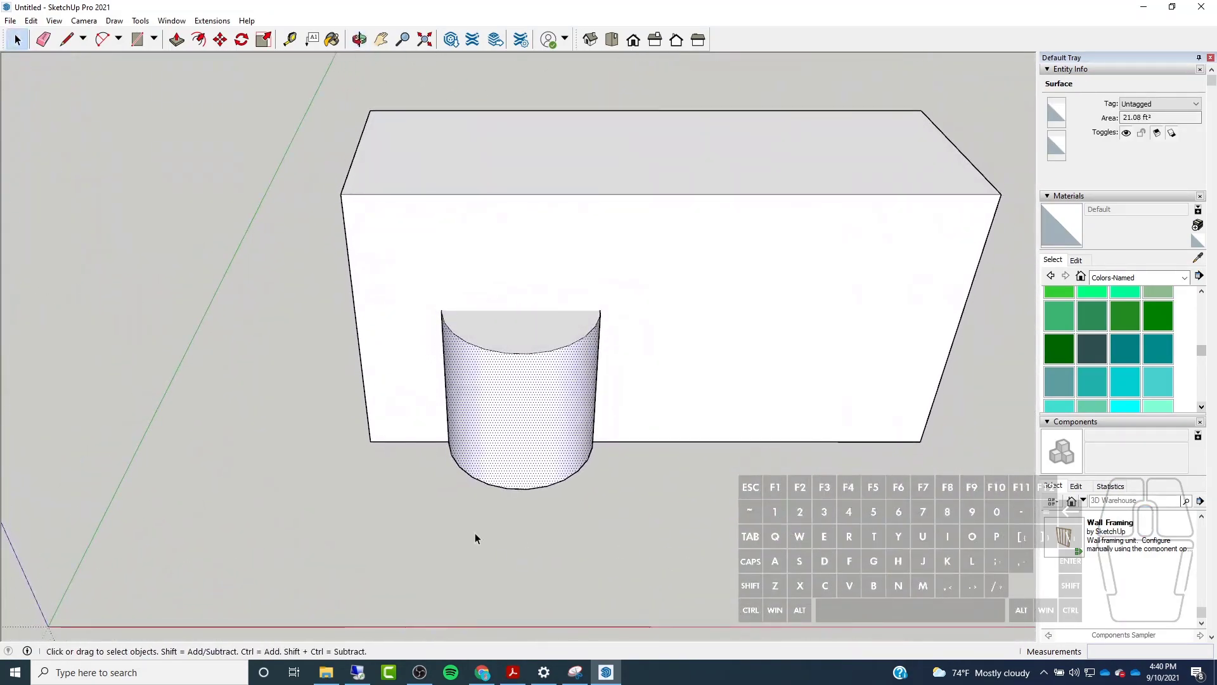
drag(402, 534, 665, 227)
middle_drag(685, 303, 508, 405)
scroll(572, 370, up, 1)
scroll(571, 366, up, 2)
scroll(569, 358, down, 3)
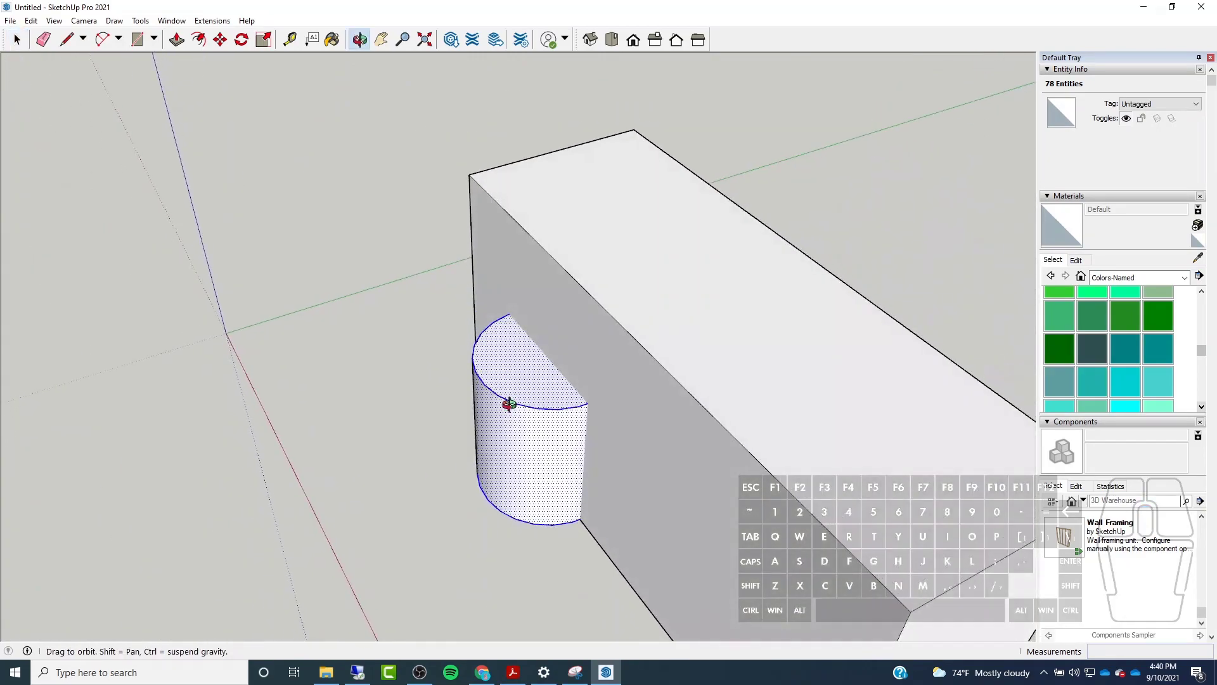
scroll(510, 406, up, 2)
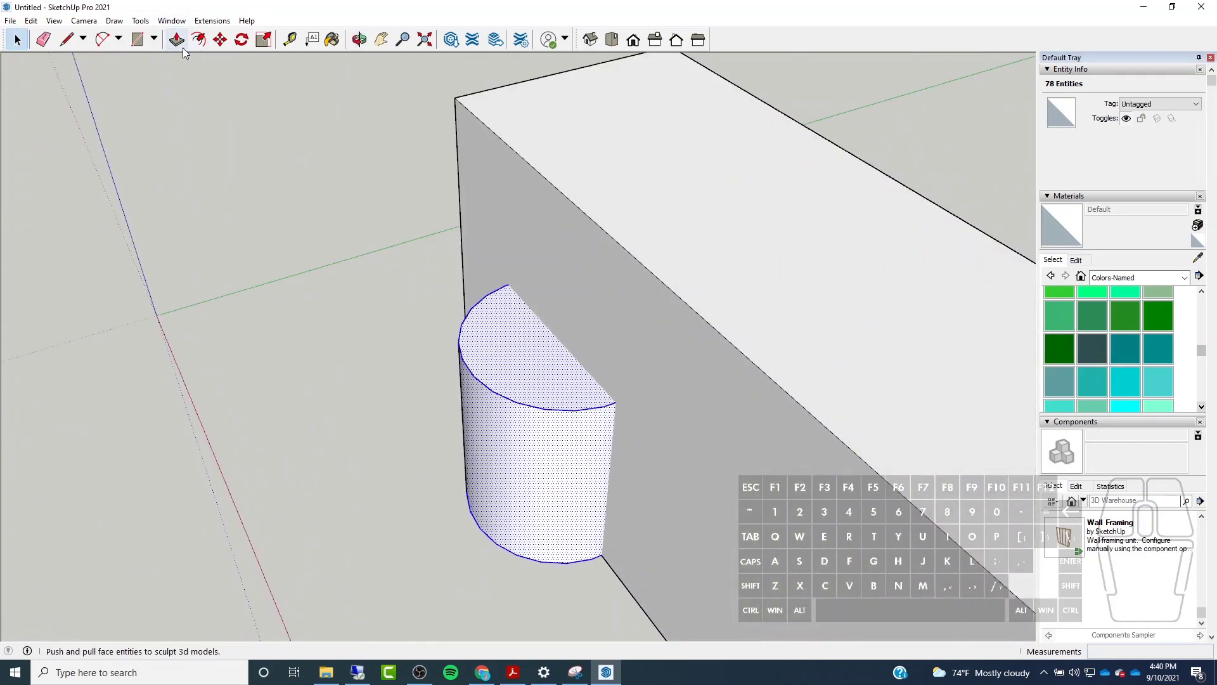
click(220, 39)
scroll(598, 208, down, 2)
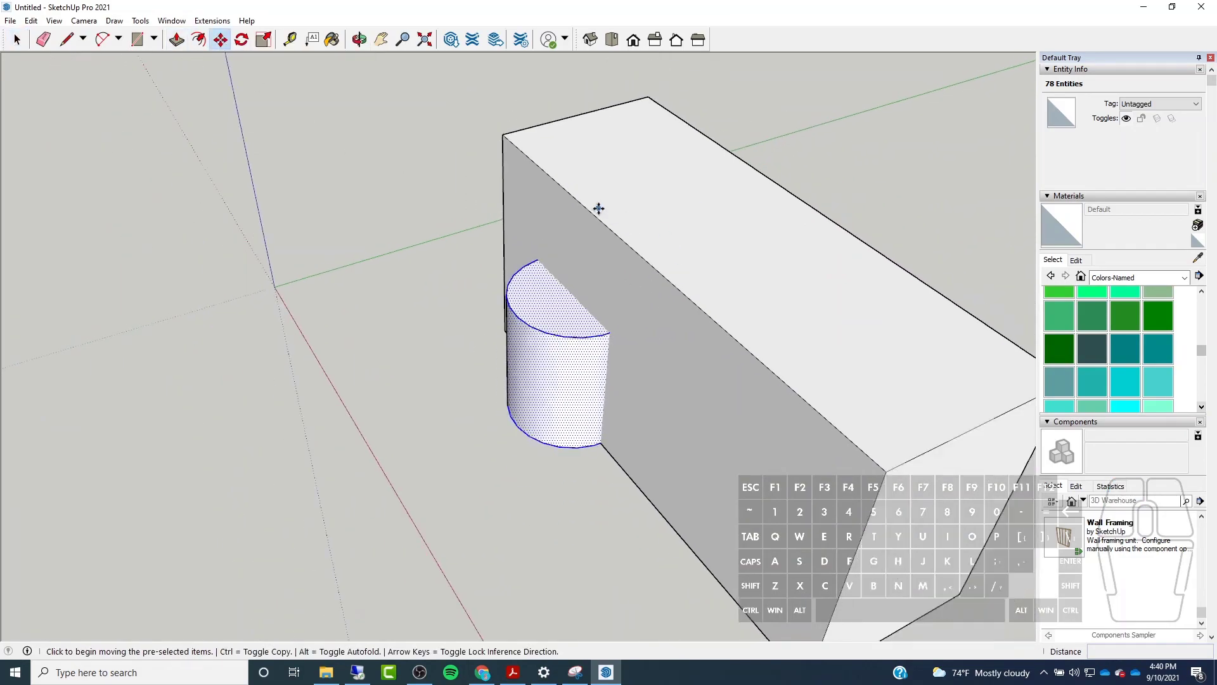
scroll(653, 274, down, 3)
scroll(638, 257, up, 2)
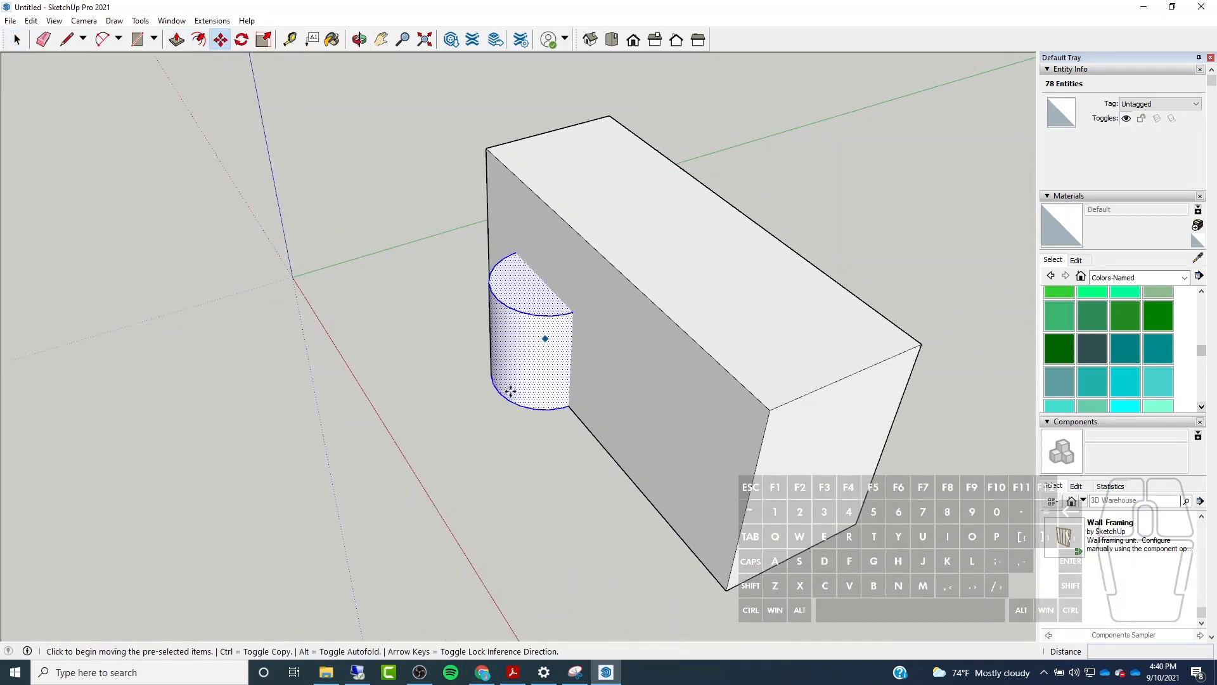
click(570, 461)
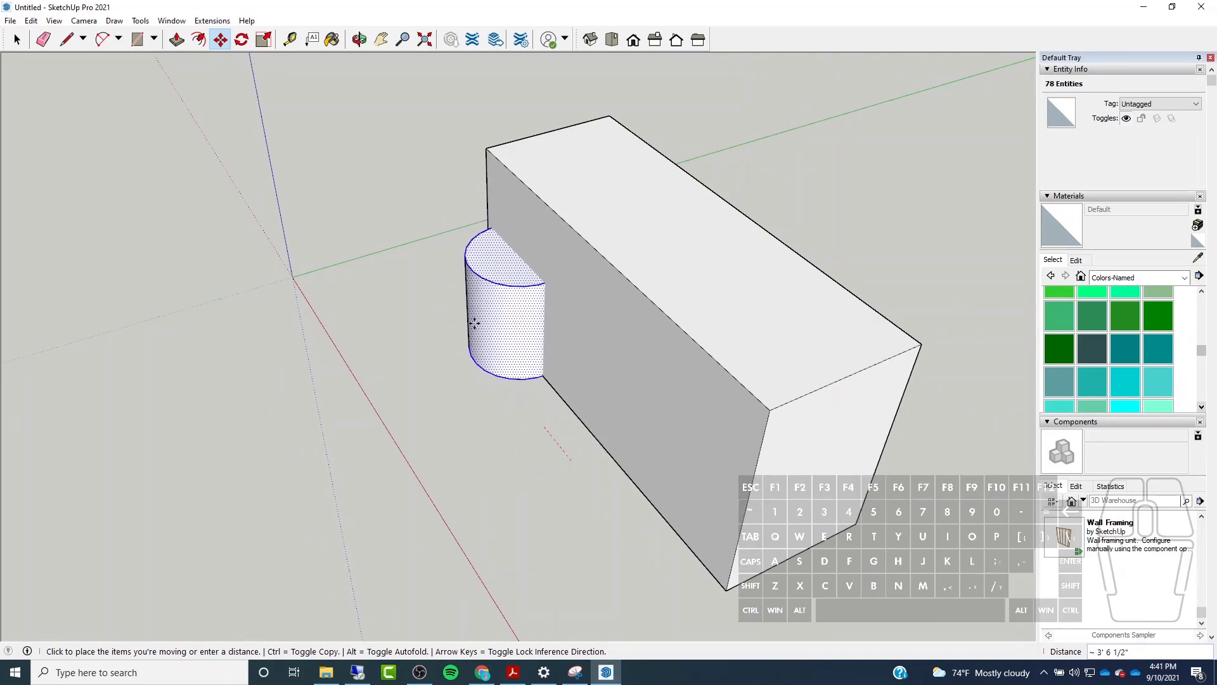
key(shift)
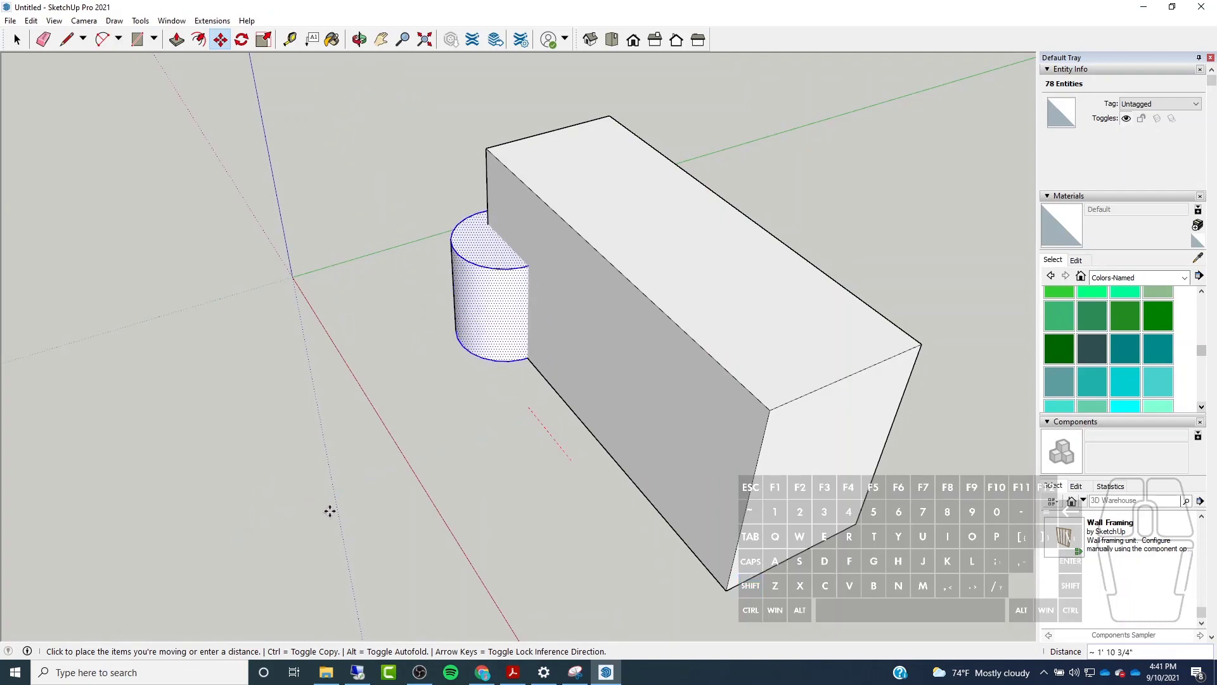
key(ctrl)
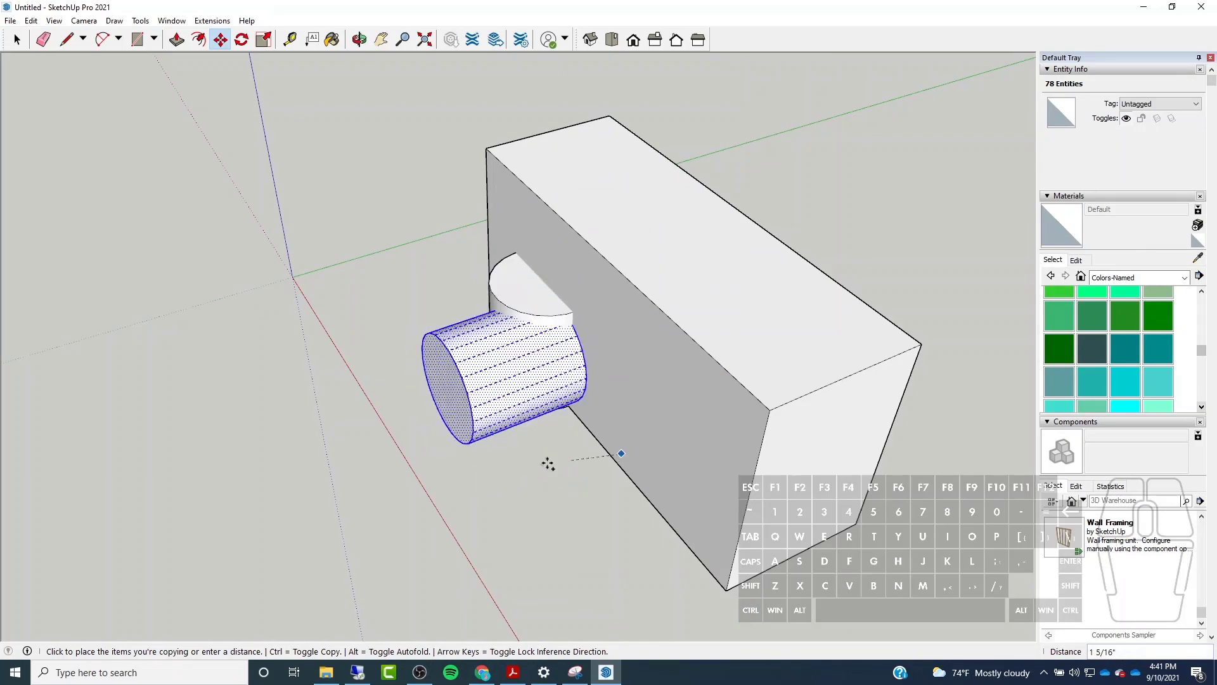
key(Escape)
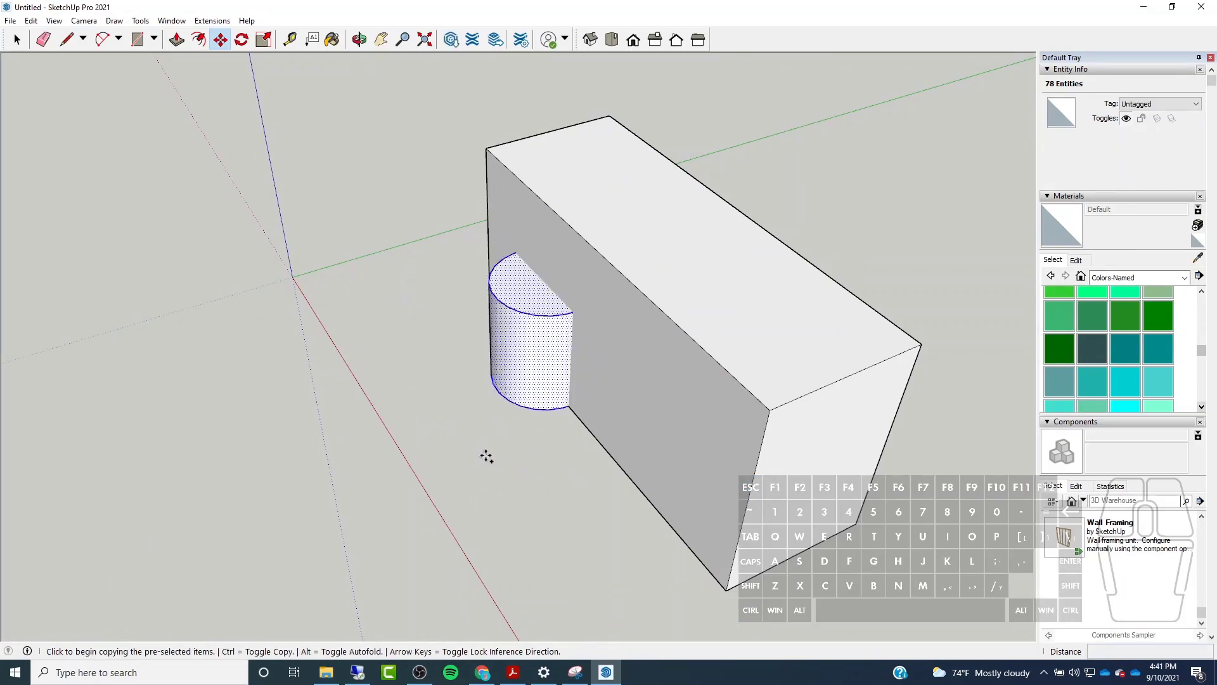
Place a copy of the selected cylinder just in front of the original and undo the copy.
click(534, 420)
click(462, 439)
middle_drag(583, 398, 733, 3)
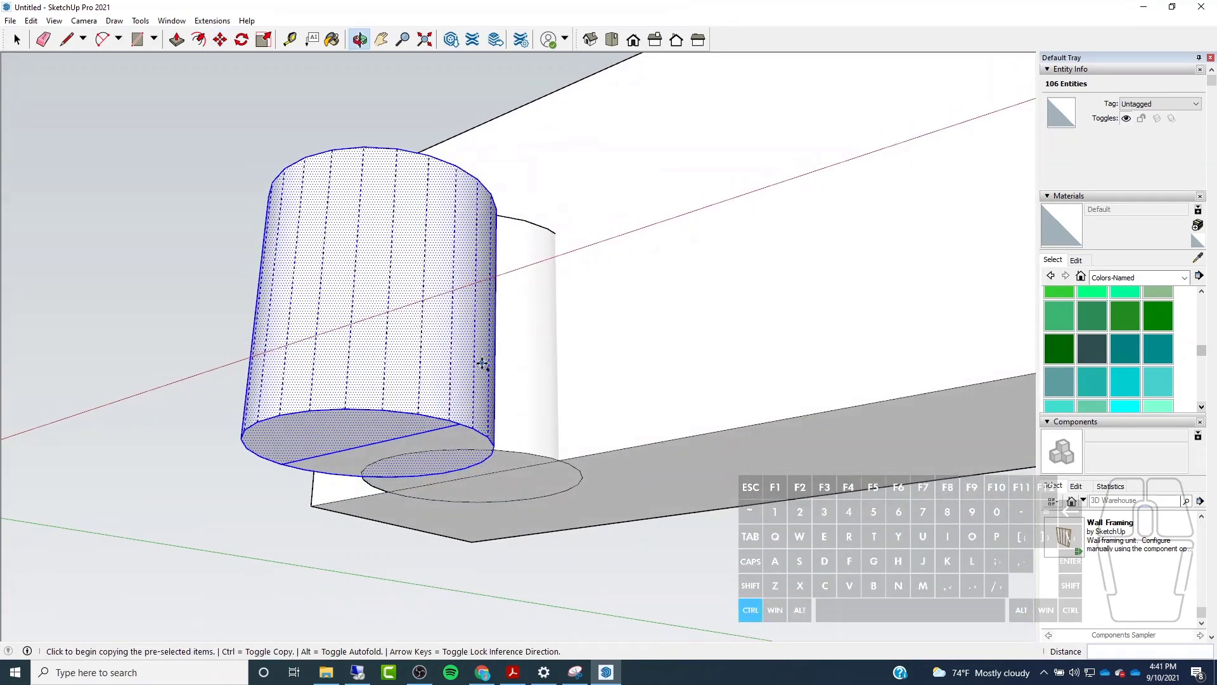
key(ctrl+z)
middle_drag(502, 321, 507, 397)
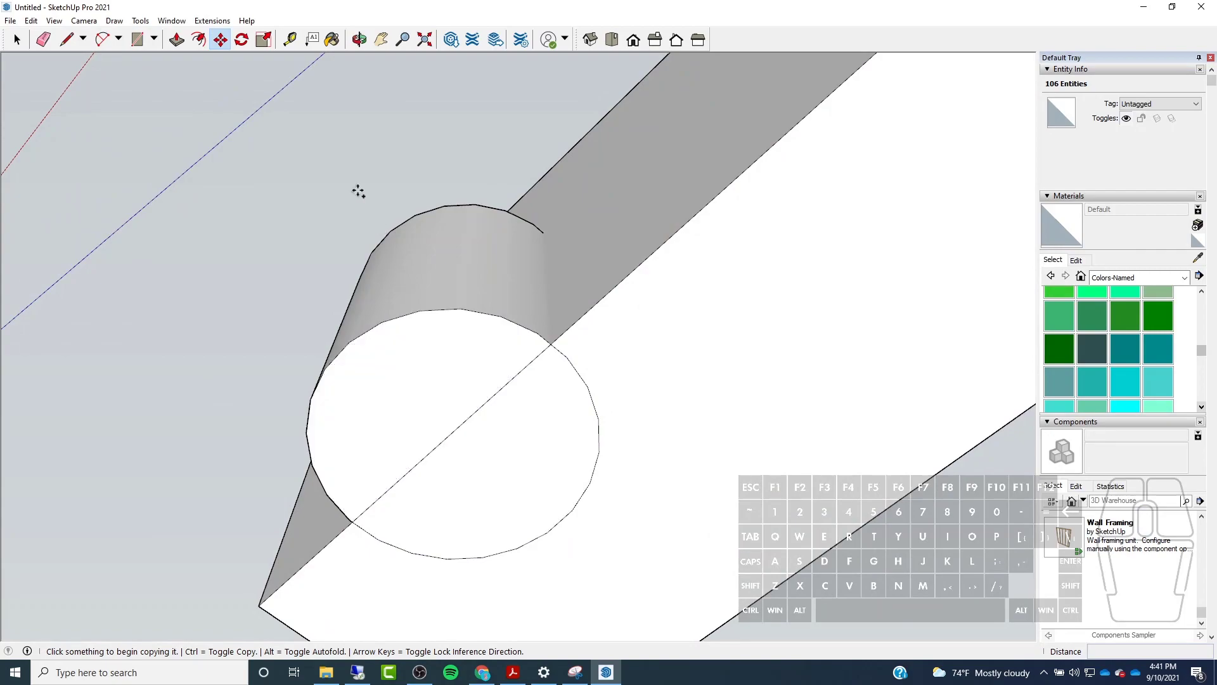
Pick the bottom arc of the cylinder embedded in the long box and examine the overlap from below.
click(17, 39)
click(489, 317)
middle_drag(488, 317, 505, 255)
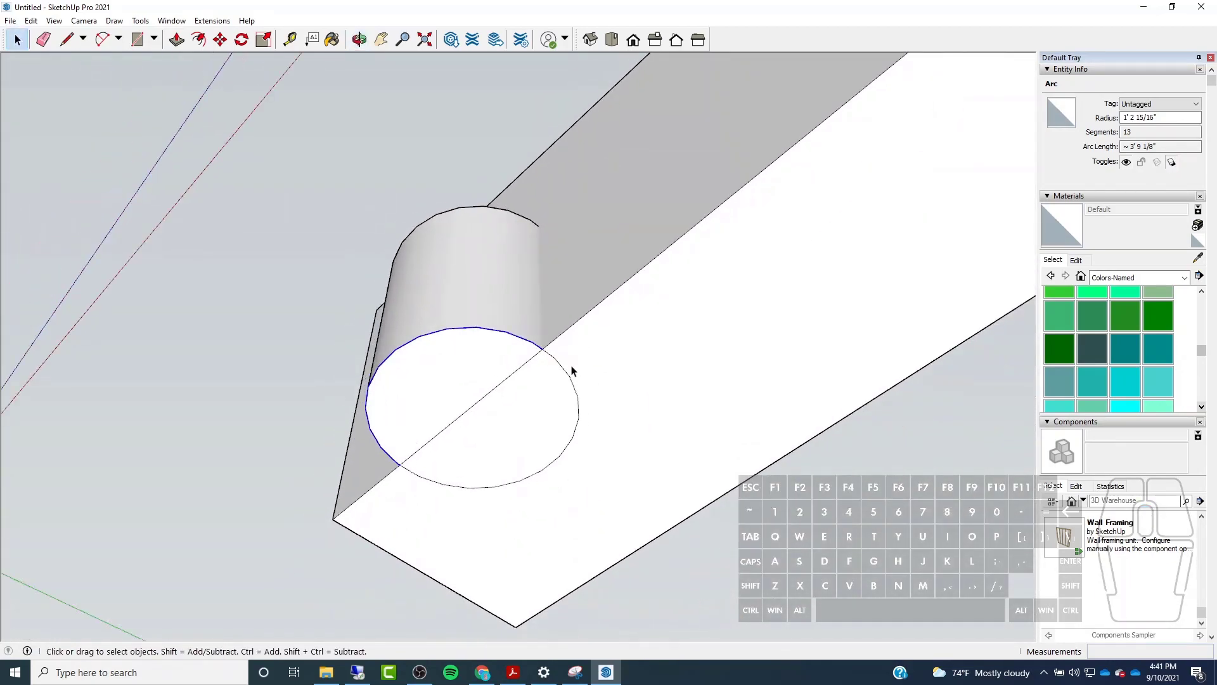
Try to move only the cylinder's curved surface about 8' 8" along the red axis, past the end of the long box.
middle_drag(402, 293, 164, 42)
click(452, 266)
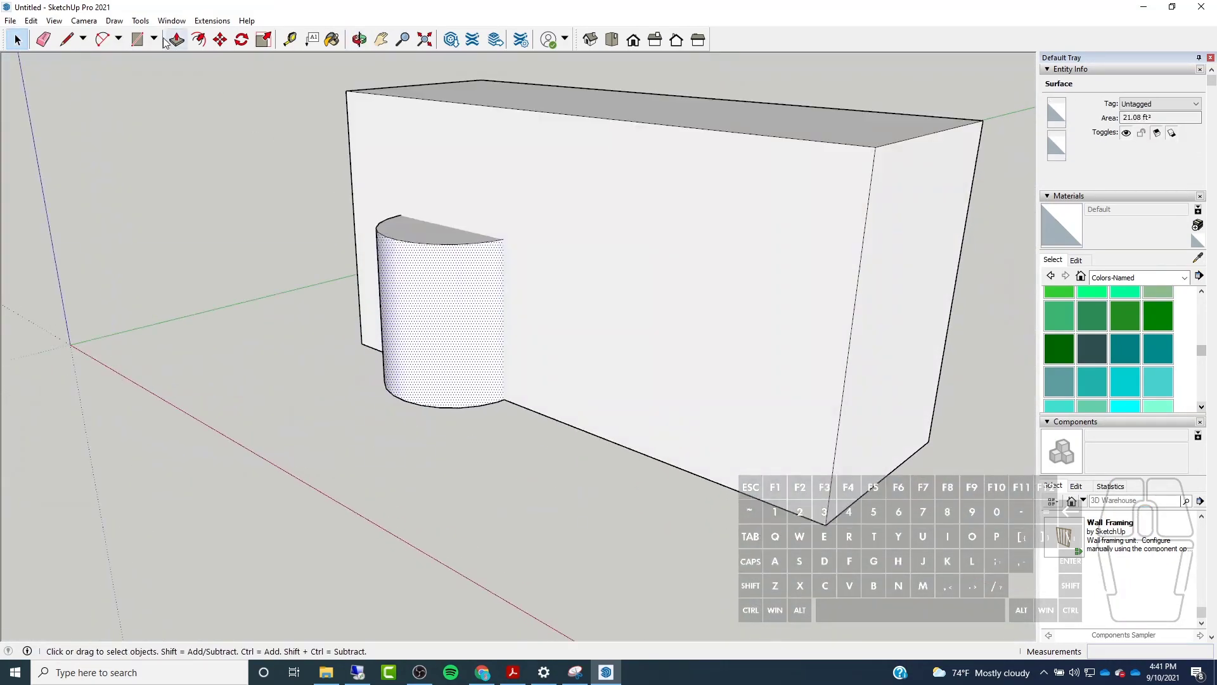
click(219, 41)
click(500, 240)
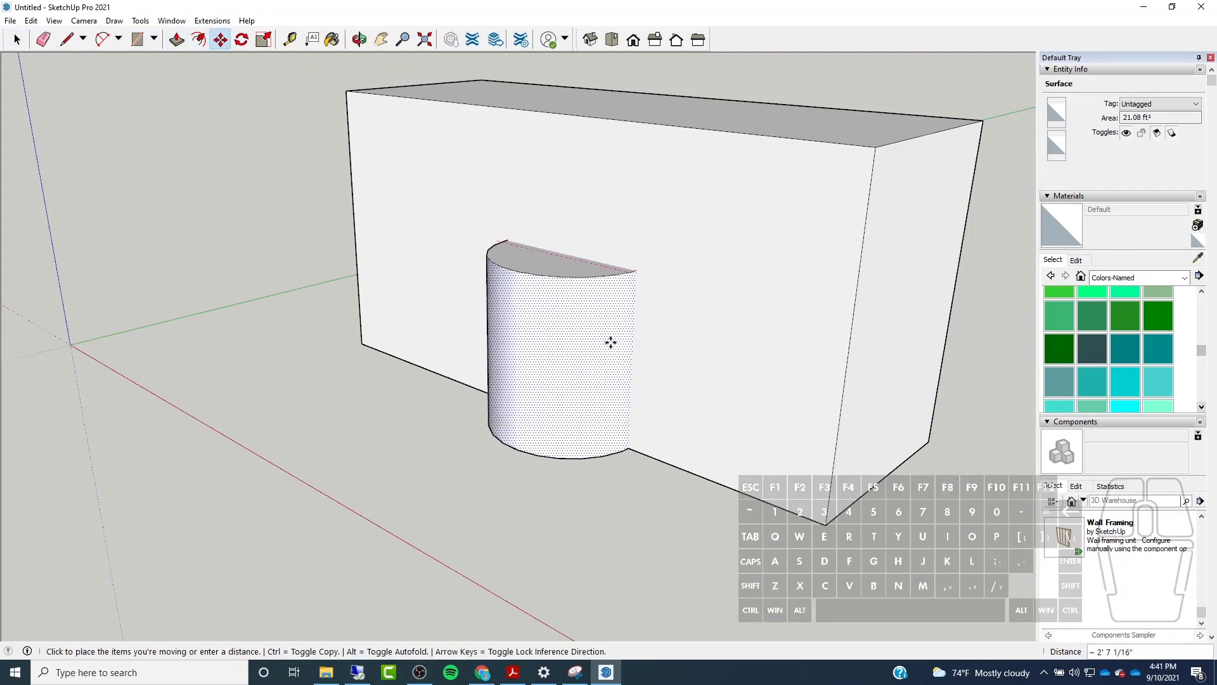
scroll(627, 365, down, 2)
scroll(628, 364, down, 1)
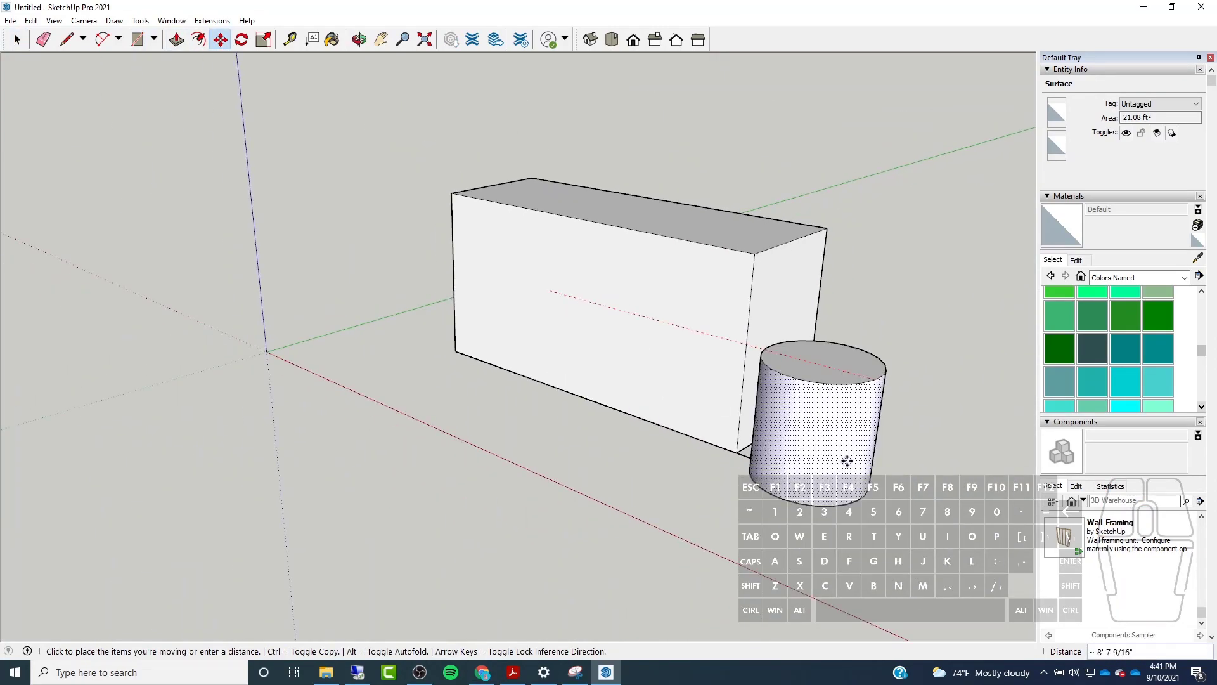
middle_drag(843, 466, 669, 114)
scroll(802, 119, up, 3)
middle_drag(801, 126, 554, 208)
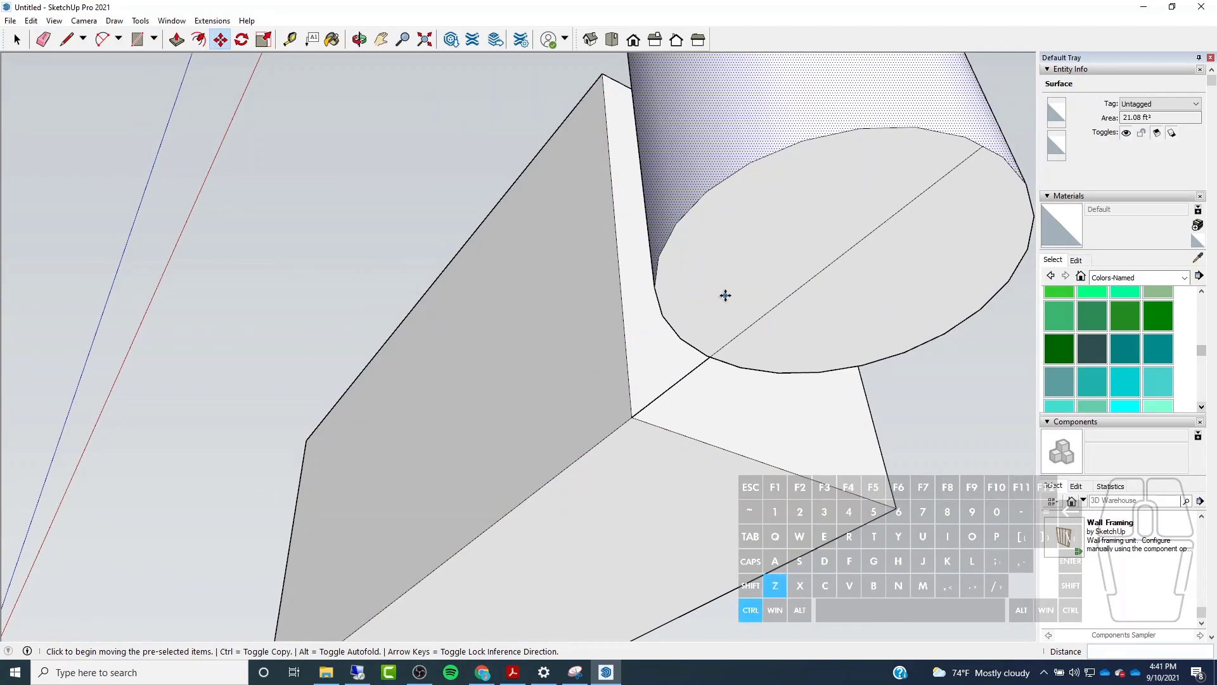
scroll(454, 184, down, 8)
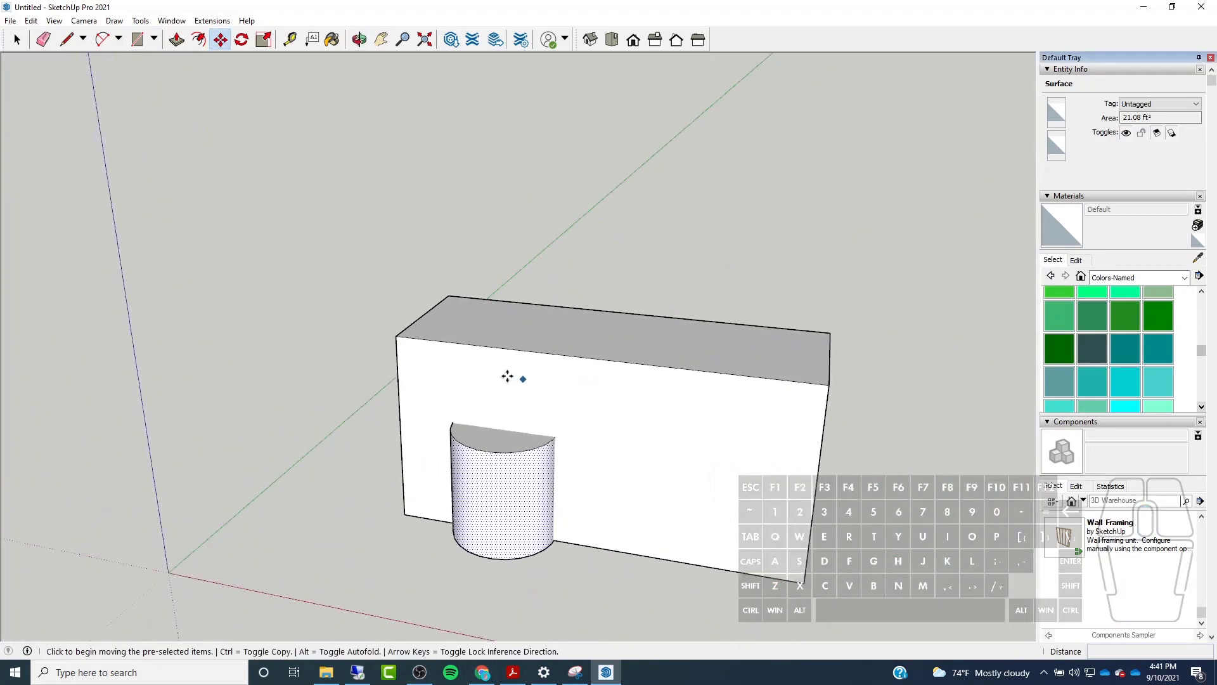
Undo the cylinder's move into the long box.
click(17, 41)
key(ctrl+z)
middle_drag(471, 429, 234, 338)
Delete the cylinder and build a small box beside the long box, about 2' 2" by 1' 10" and about 2' 6" high.
drag(189, 264, 377, 581)
key(Delete)
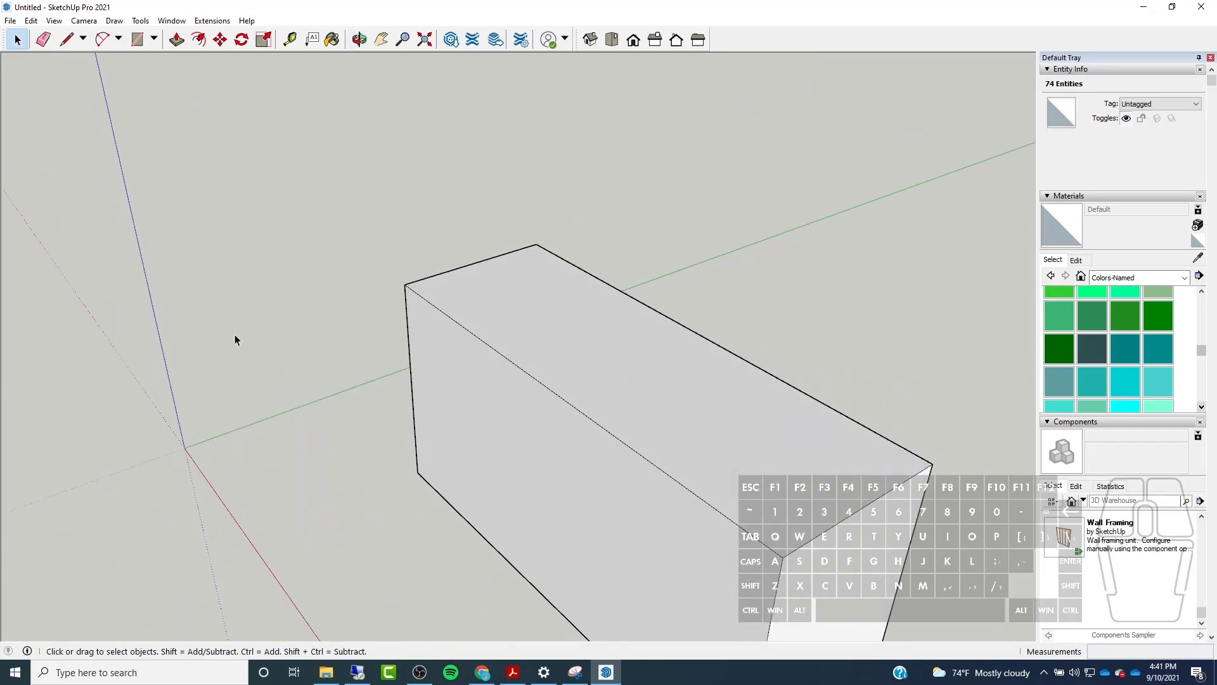
click(135, 40)
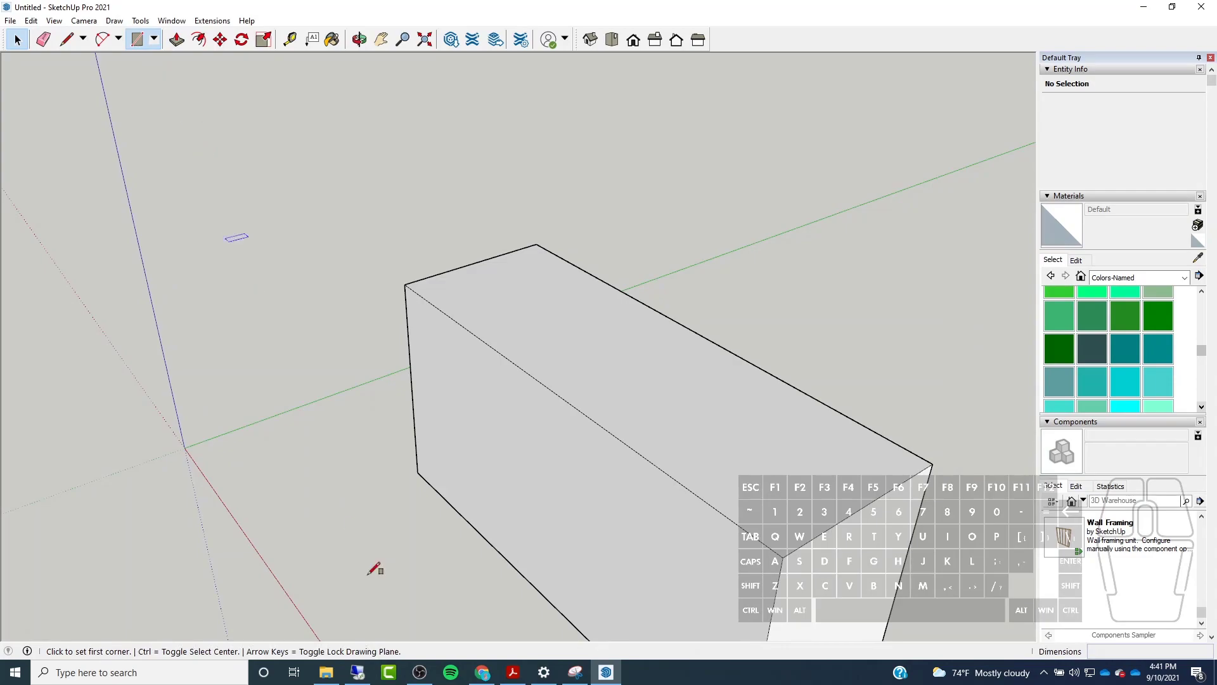
click(326, 562)
click(462, 585)
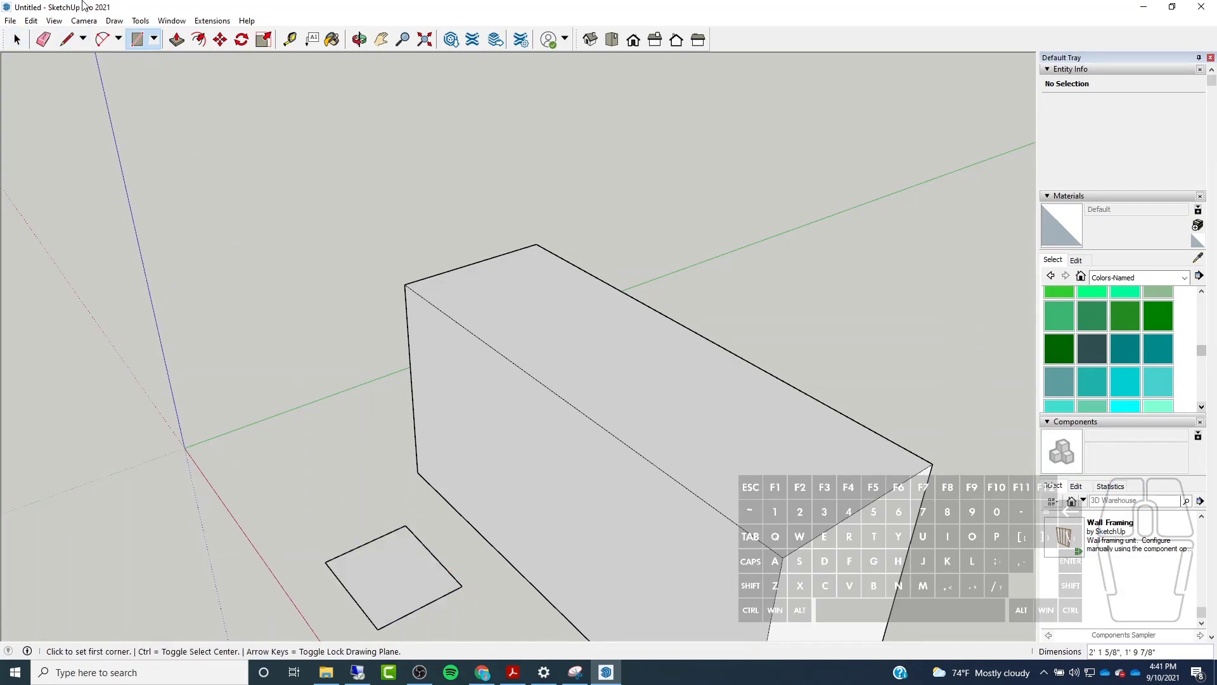
click(172, 40)
click(380, 545)
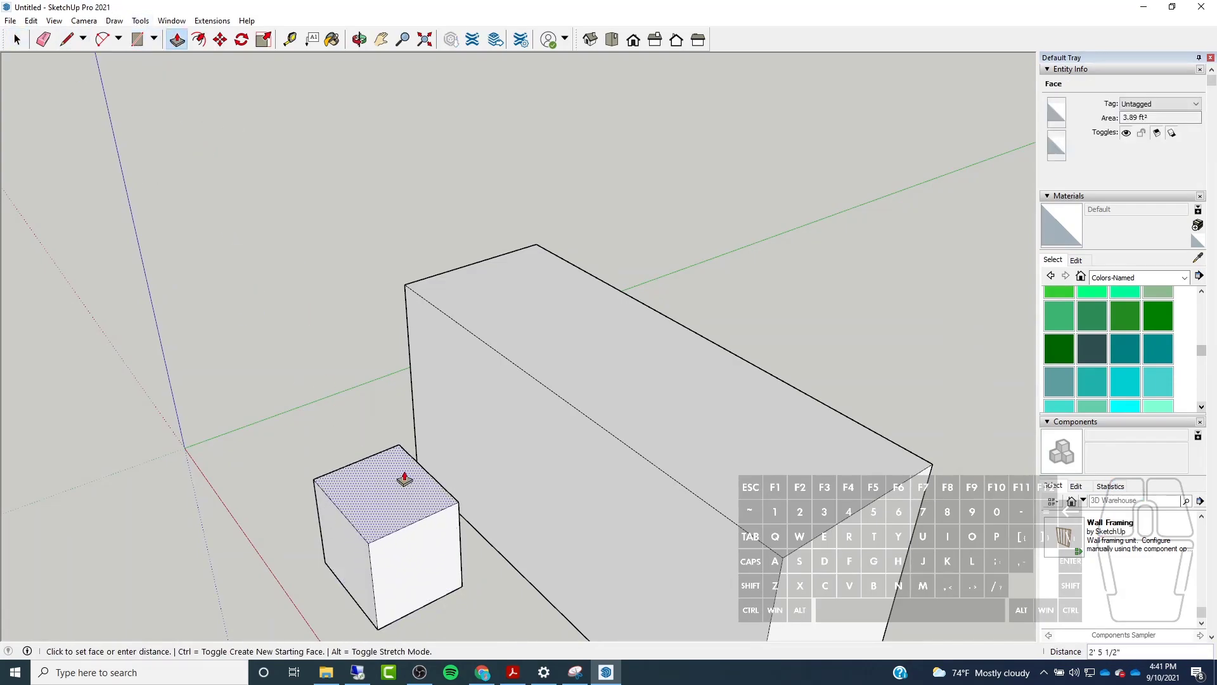
click(398, 451)
Select the whole small box and move it about 1' 9" so that it partly overlaps the front of the long box.
click(15, 41)
middle_drag(443, 266, 337, 328)
drag(341, 334, 455, 524)
key(m)
middle_drag(455, 523, 495, 573)
click(495, 573)
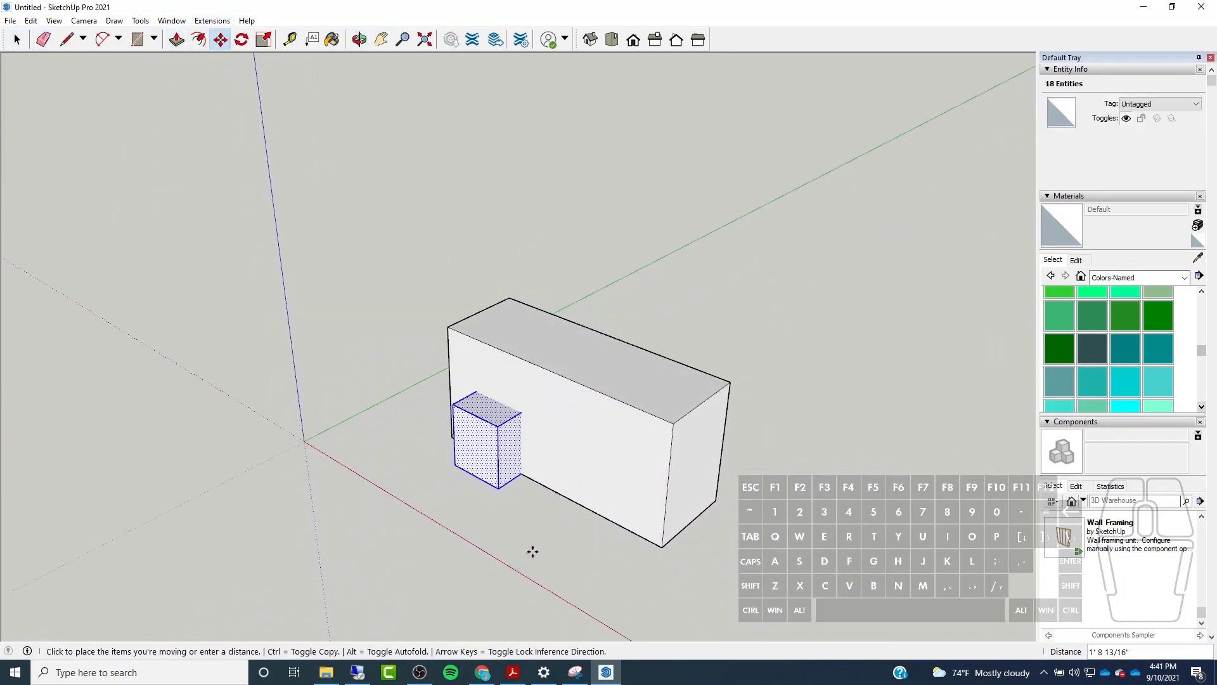
click(533, 551)
click(17, 39)
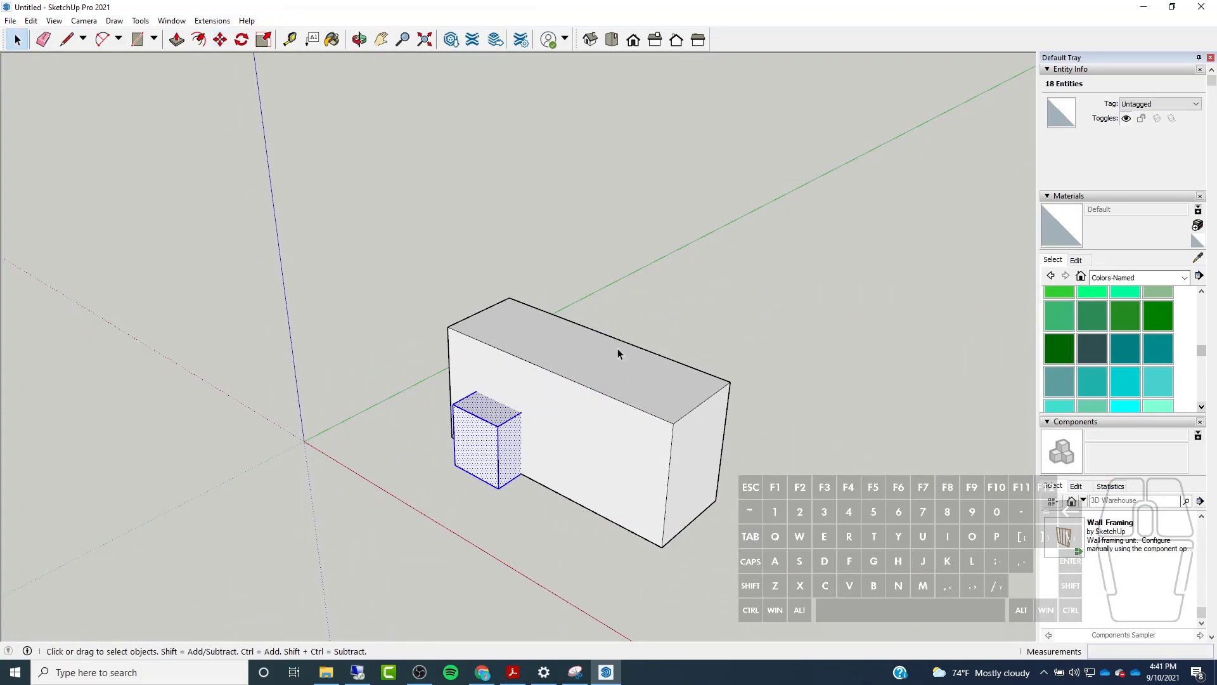
Examine the small box's overlap with the long box from below and from the front, picking one of its side faces.
click(617, 341)
scroll(518, 381, up, 5)
middle_drag(518, 317, 508, 63)
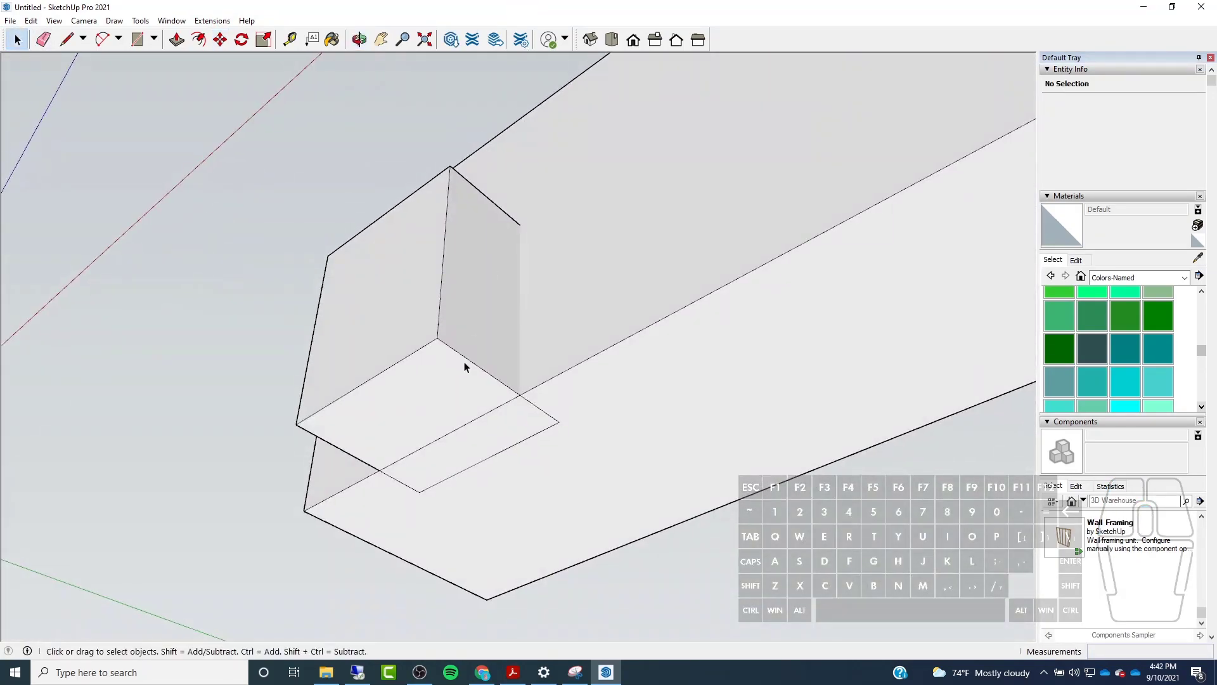
click(435, 309)
middle_drag(435, 195, 272, 115)
scroll(272, 116, up, 1)
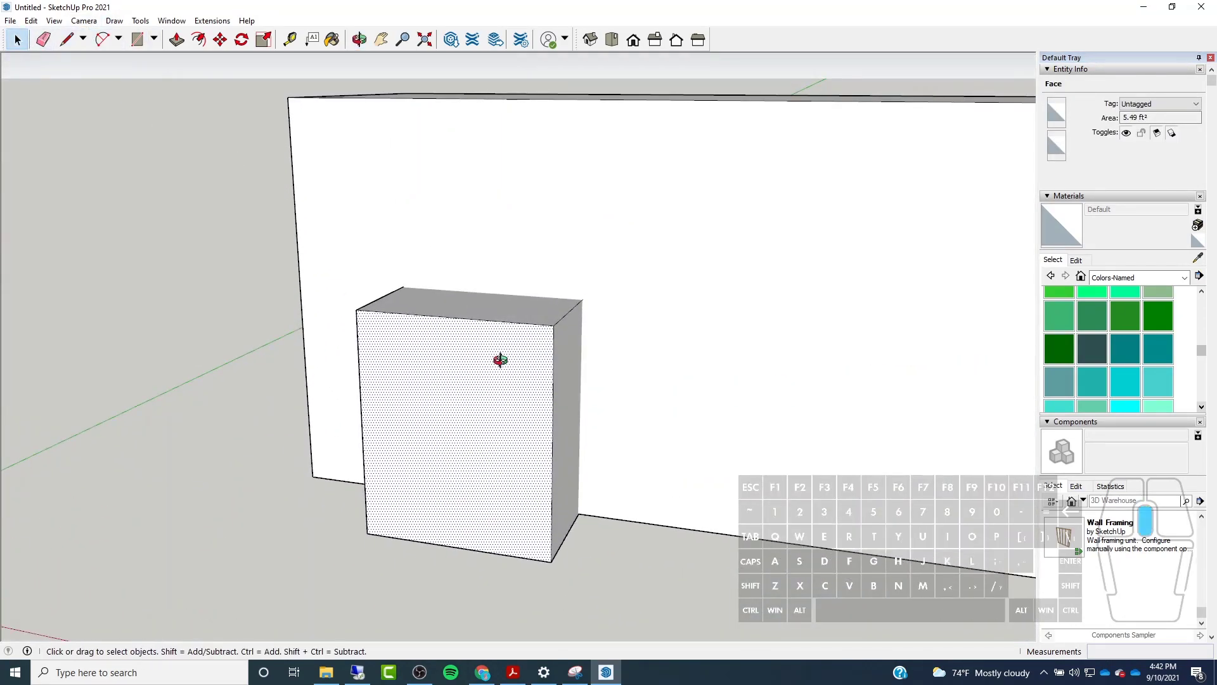
Select the whole embedded small box, move it along the red axis past the long box's near corner, and undo the move.
middle_drag(504, 363, 578, 346)
drag(658, 219, 656, 216)
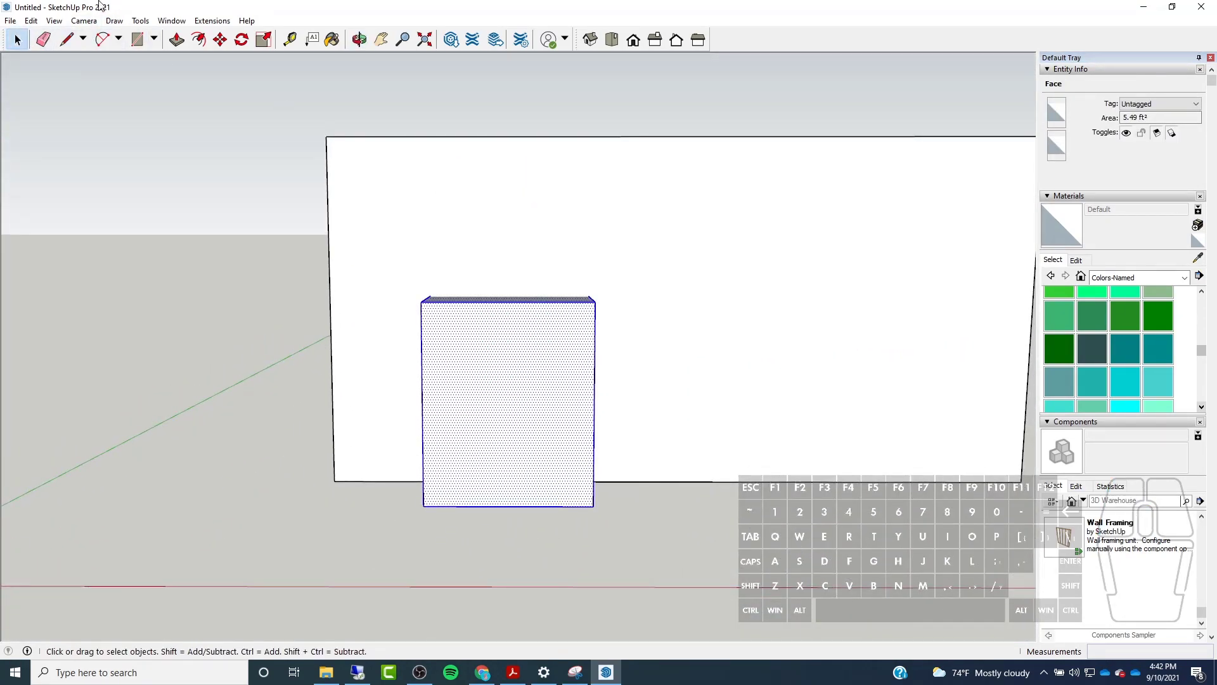
click(220, 39)
middle_drag(589, 334, 393, 338)
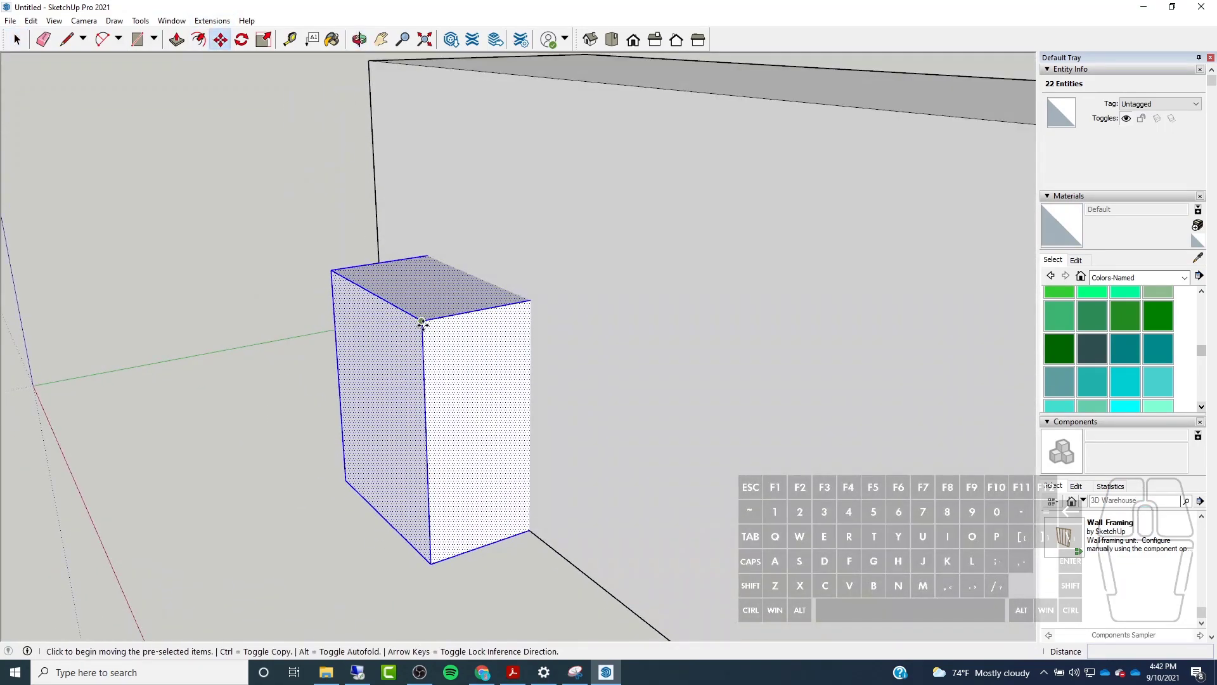
click(422, 324)
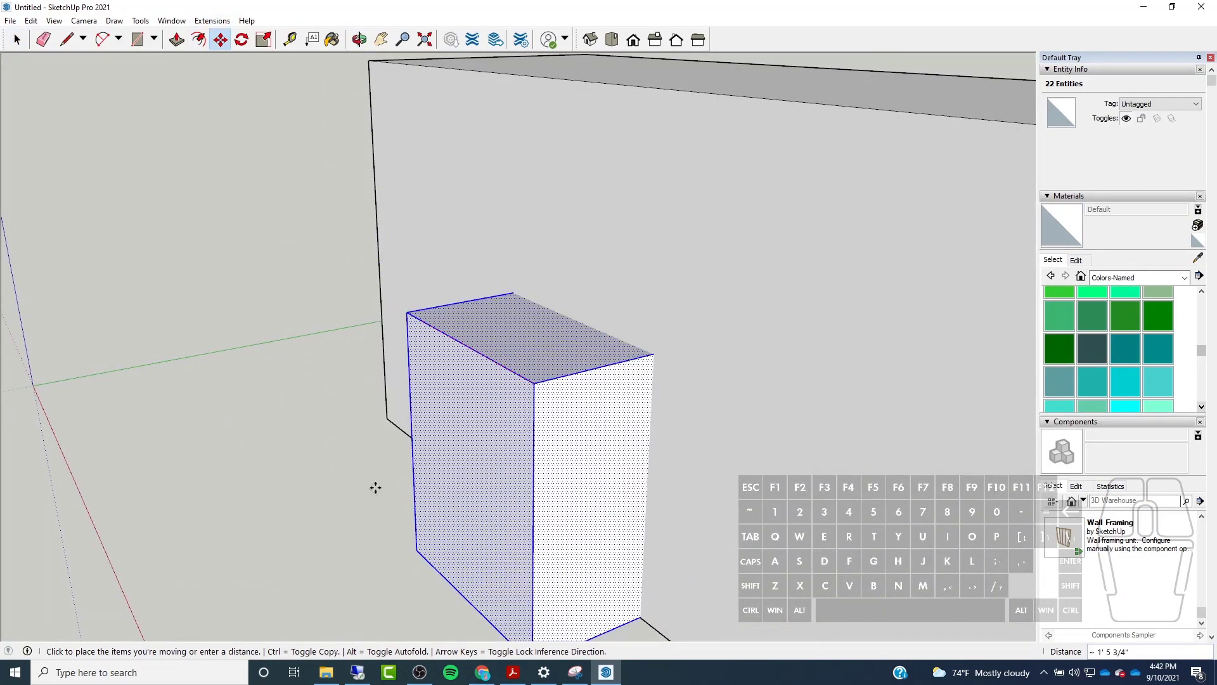
scroll(482, 291, up, 5)
scroll(484, 344, down, 1)
middle_drag(484, 345, 676, 334)
scroll(647, 351, down, 5)
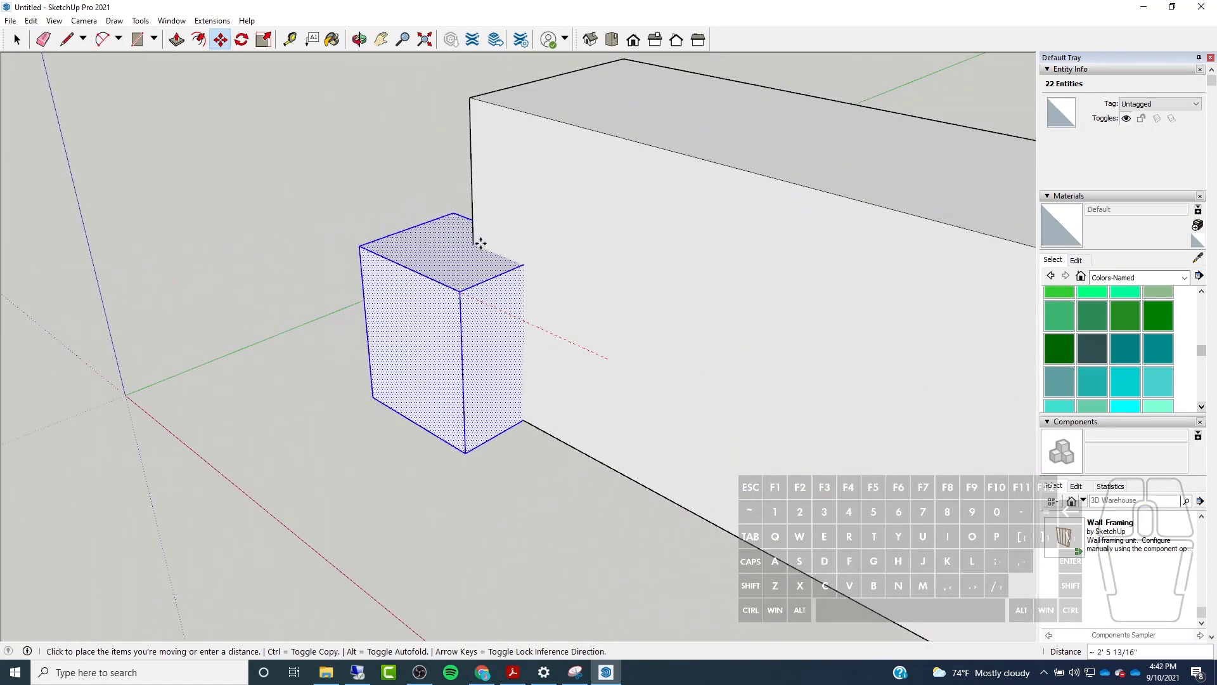
click(366, 187)
middle_drag(563, 468, 547, 7)
key(ctrl+z)
Inspect the underside where the ungrouped small box meets the long box, picking the small box's separate faces.
scroll(634, 304, down, 2)
middle_drag(704, 317, 730, 361)
scroll(731, 329, down, 3)
middle_drag(734, 240, 729, 292)
key(Escape)
scroll(663, 227, up, 3)
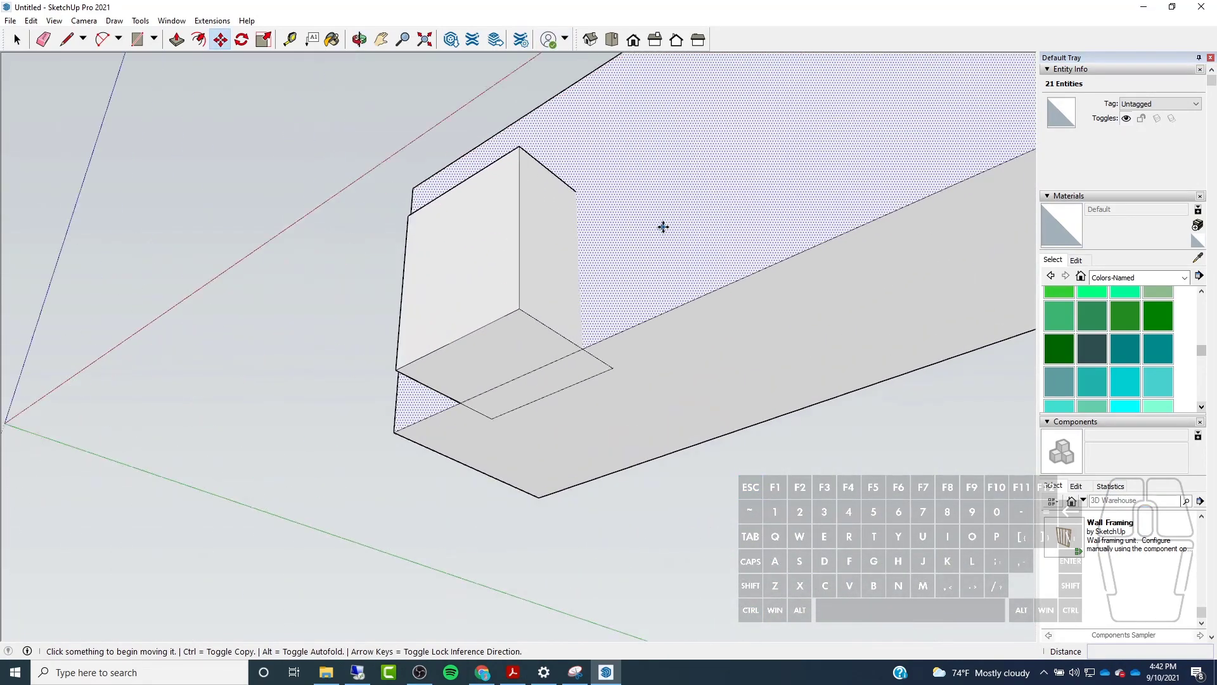
middle_drag(652, 345, 577, 325)
scroll(576, 325, down, 2)
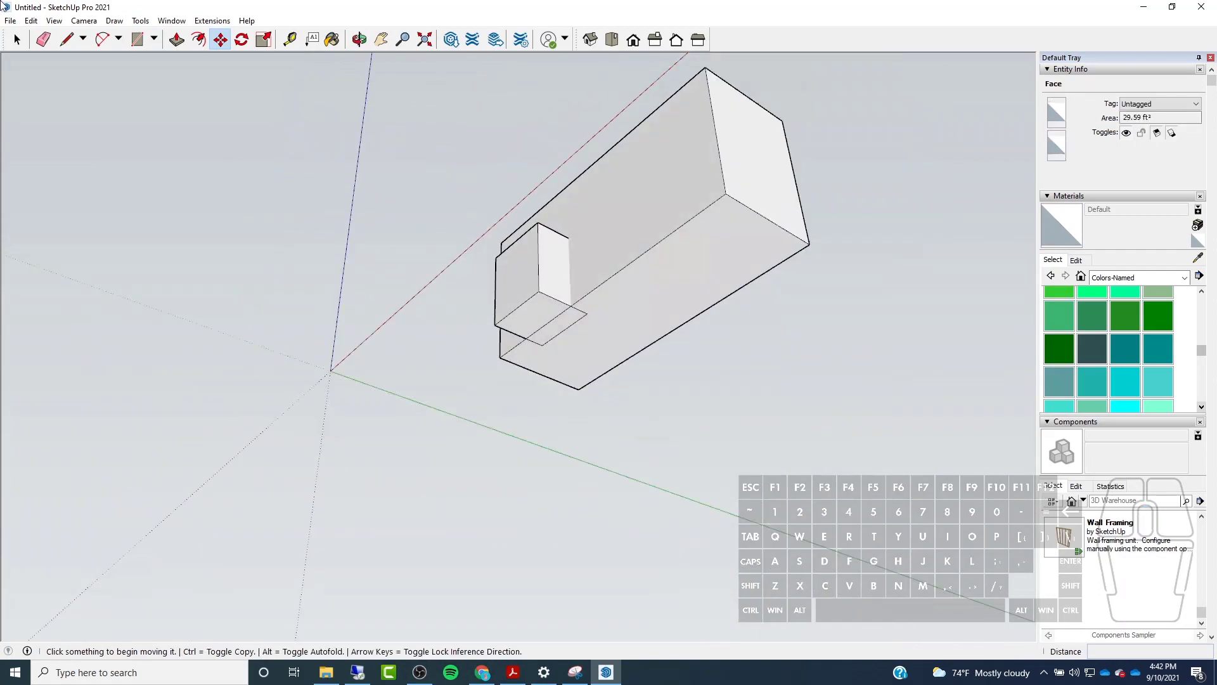
drag(4, 39, 13, 41)
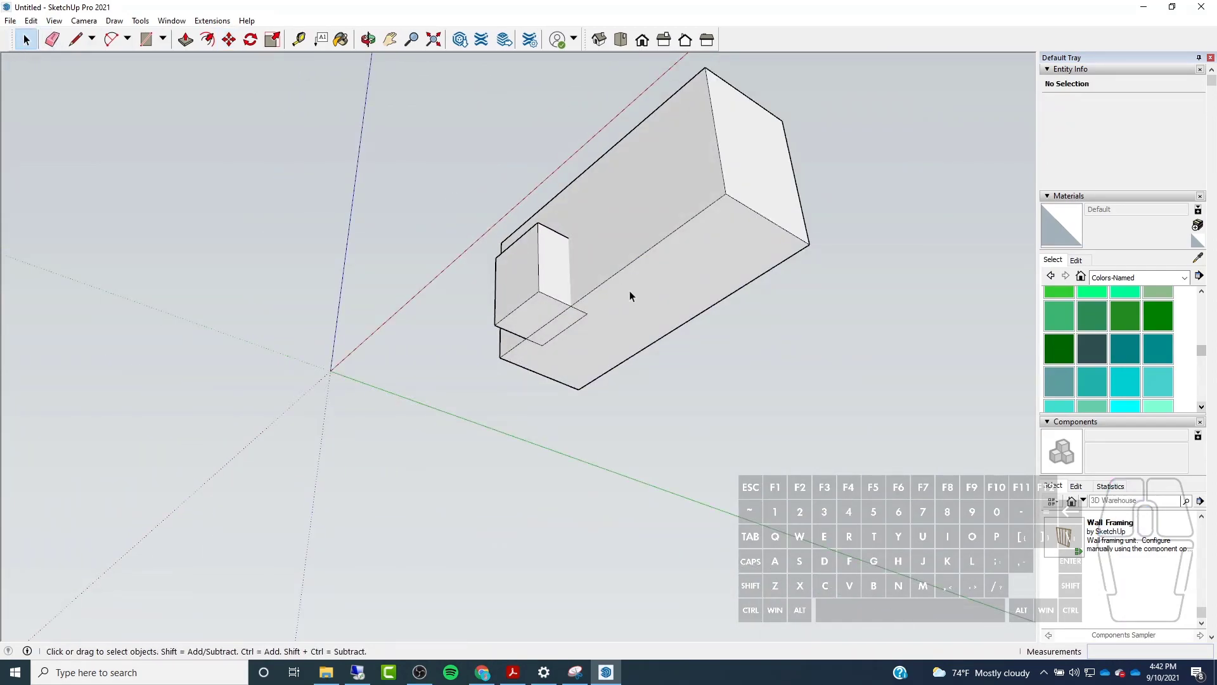
click(515, 312)
scroll(551, 292, up, 4)
click(567, 341)
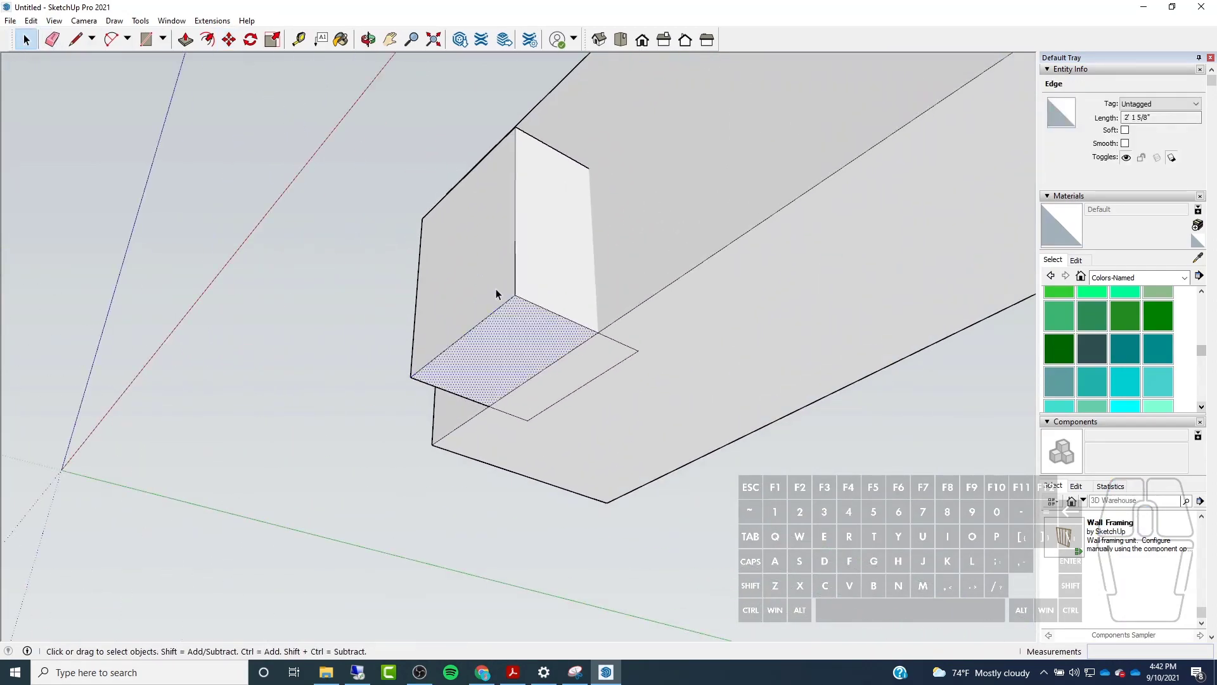
Undo the small-box edits and the cylinder's deletion, back to the separate cylinder and long box.
key(ctrl+z)
key(ctrl+z)
key(ctrl+z)
middle_drag(568, 294, 426, 490)
key(ctrl+z)
middle_drag(426, 263, 415, 509)
scroll(532, 349, down, 3)
mouse_move(386, 243)
middle_down()
mouse_move(233, 285)
mouse_move(339, 253)
middle_up()
scroll(339, 249, down, 1)
scroll(340, 254, down, 1)
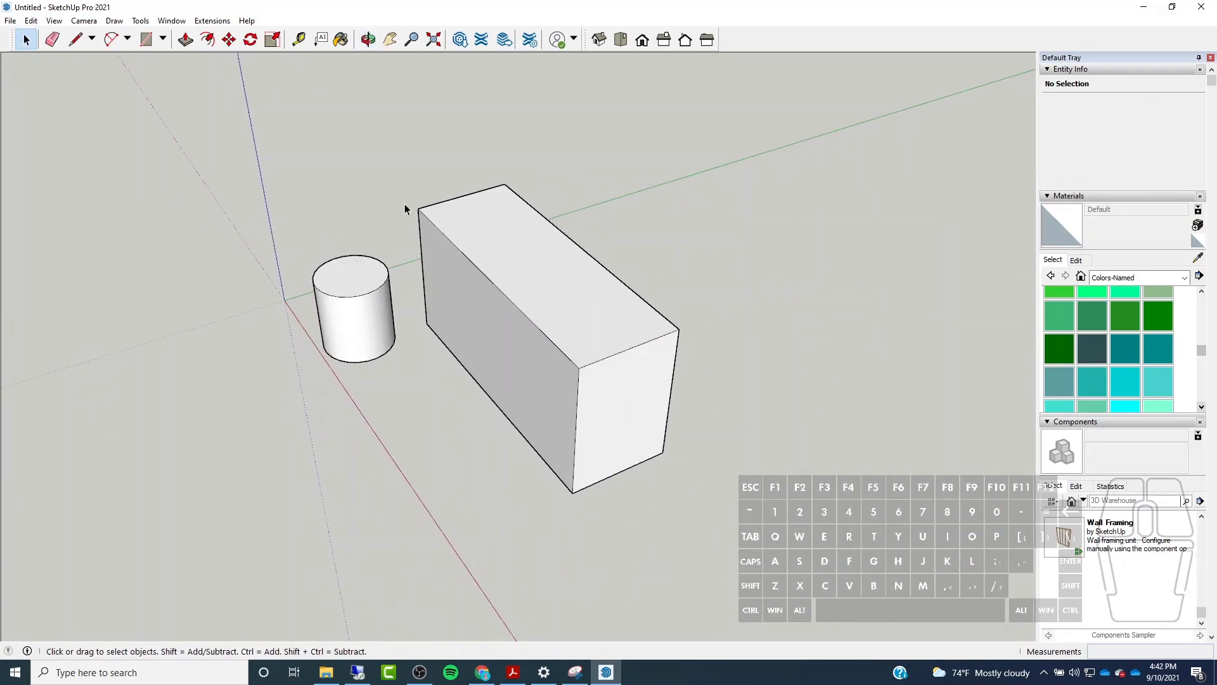
Select all of the long box's geometry and make it a group.
drag(393, 145, 736, 538)
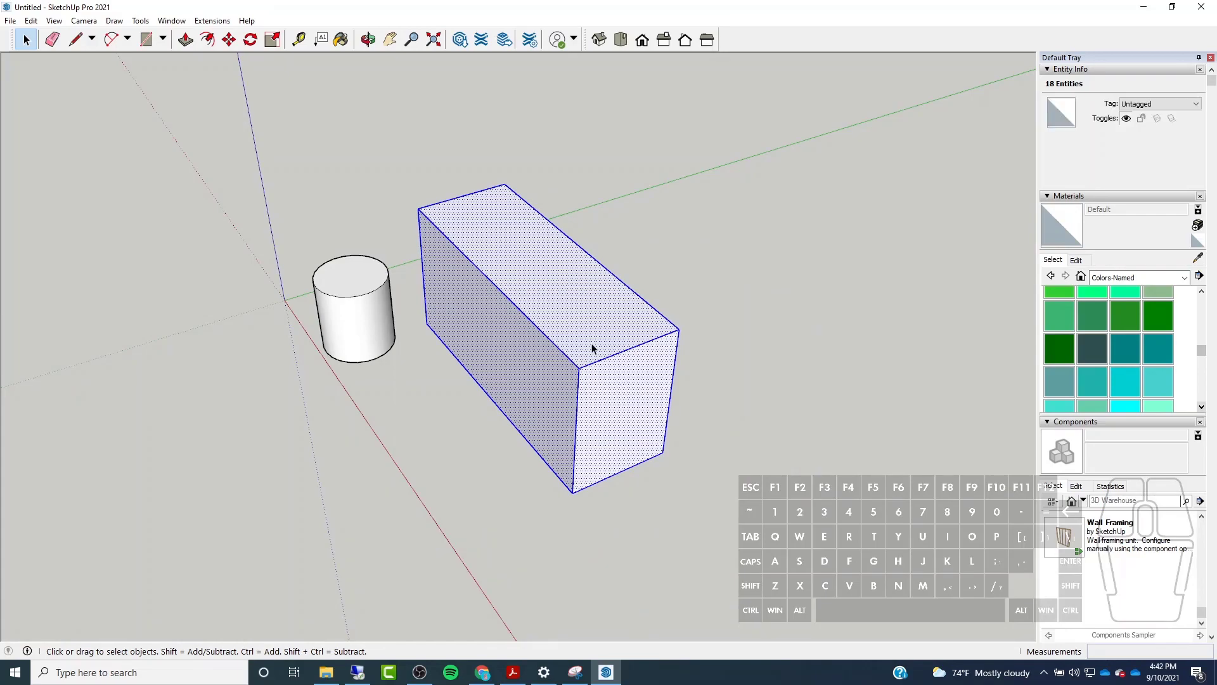
right_click(596, 371)
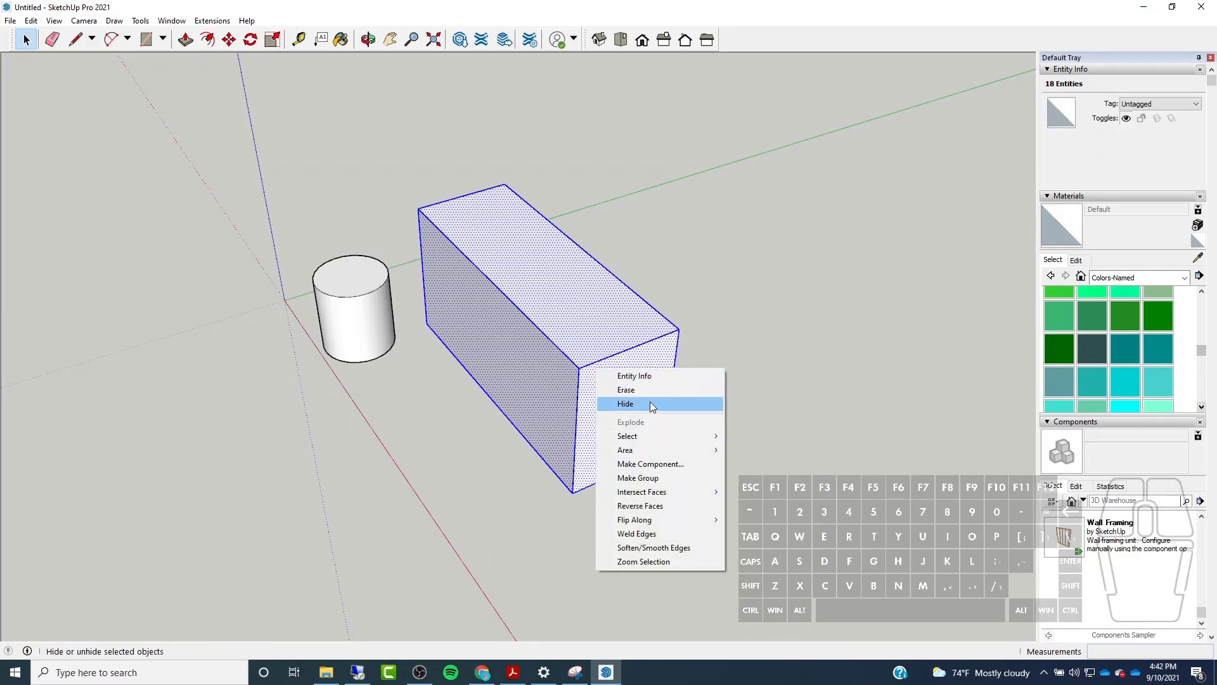
click(653, 477)
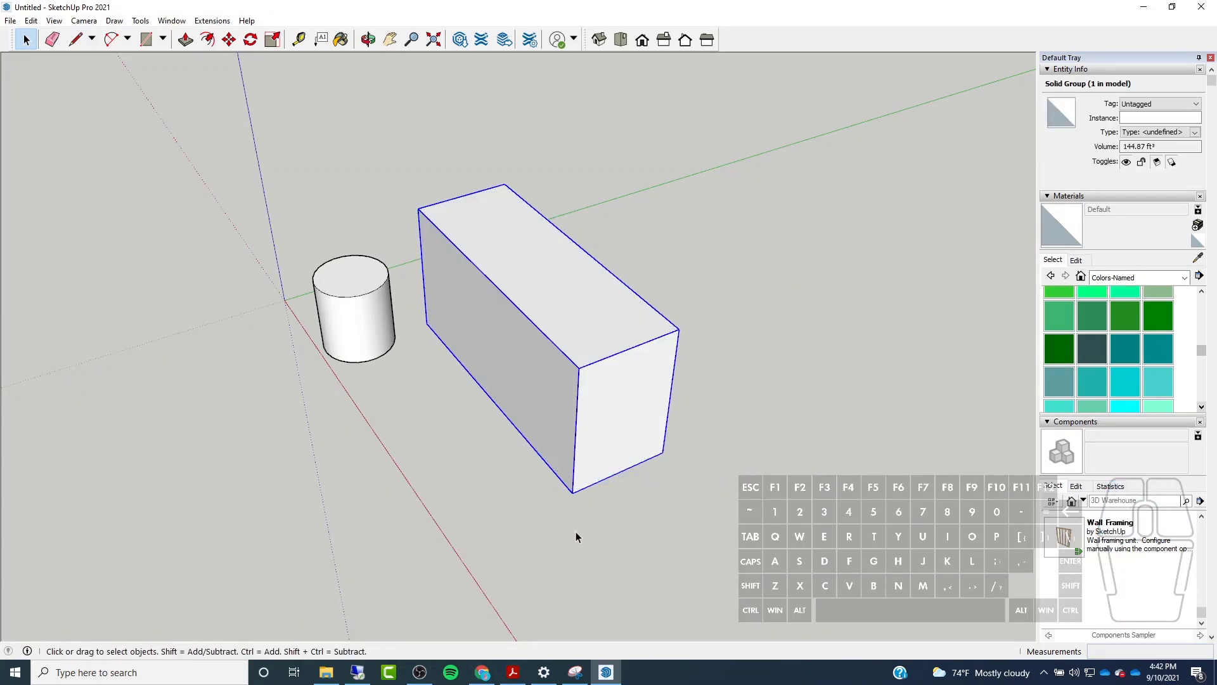
Select all of the cylinder's geometry and make it a separate group.
drag(276, 232, 378, 391)
drag(410, 447, 409, 446)
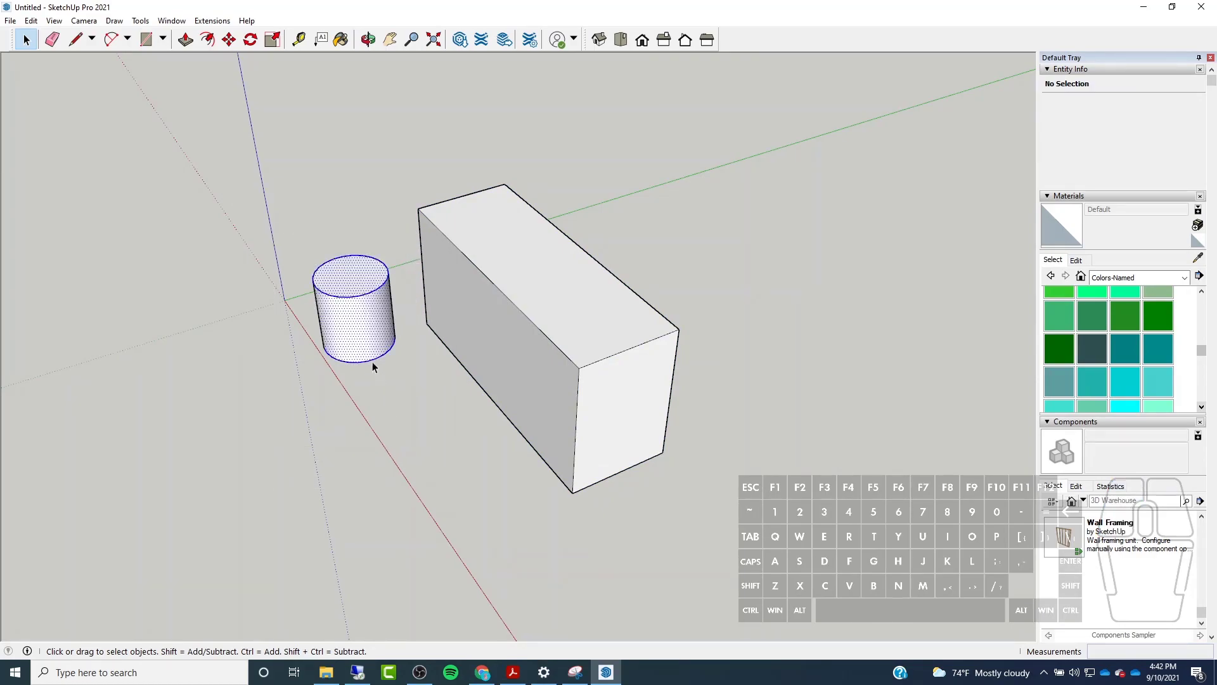
right_click(341, 298)
click(393, 408)
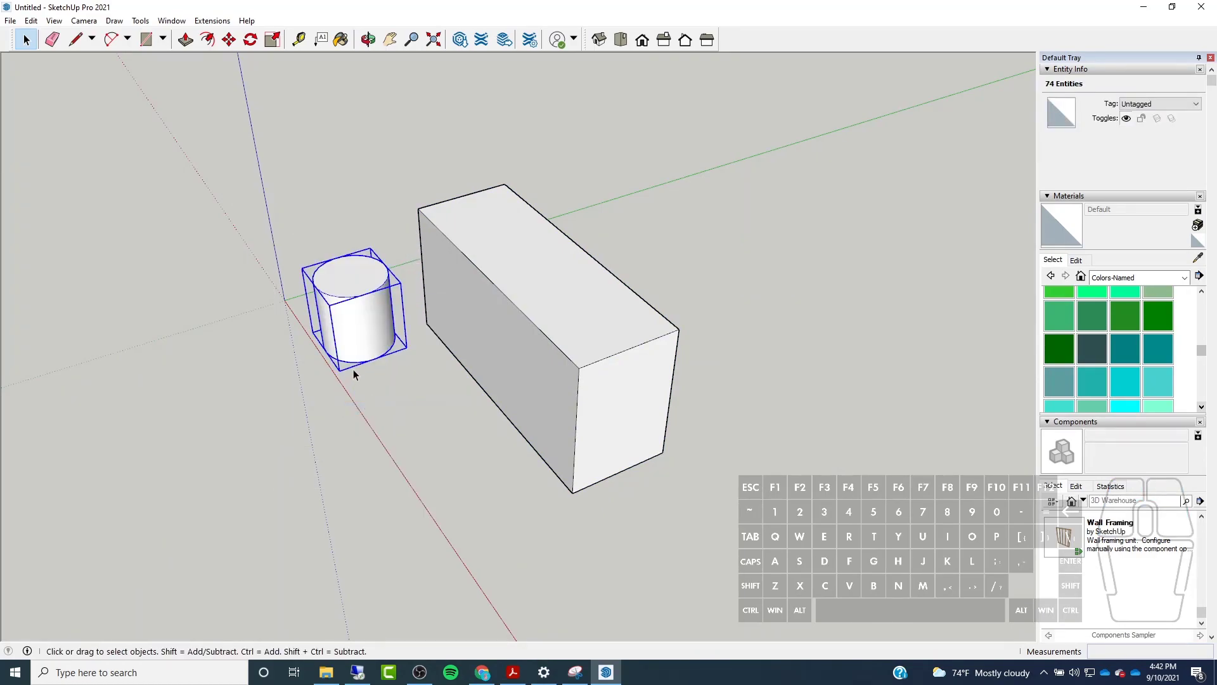
Move the cylinder group about 3' 11" so that it partly overlaps the front of the long box group.
click(490, 284)
click(367, 293)
scroll(384, 286, up, 2)
click(226, 39)
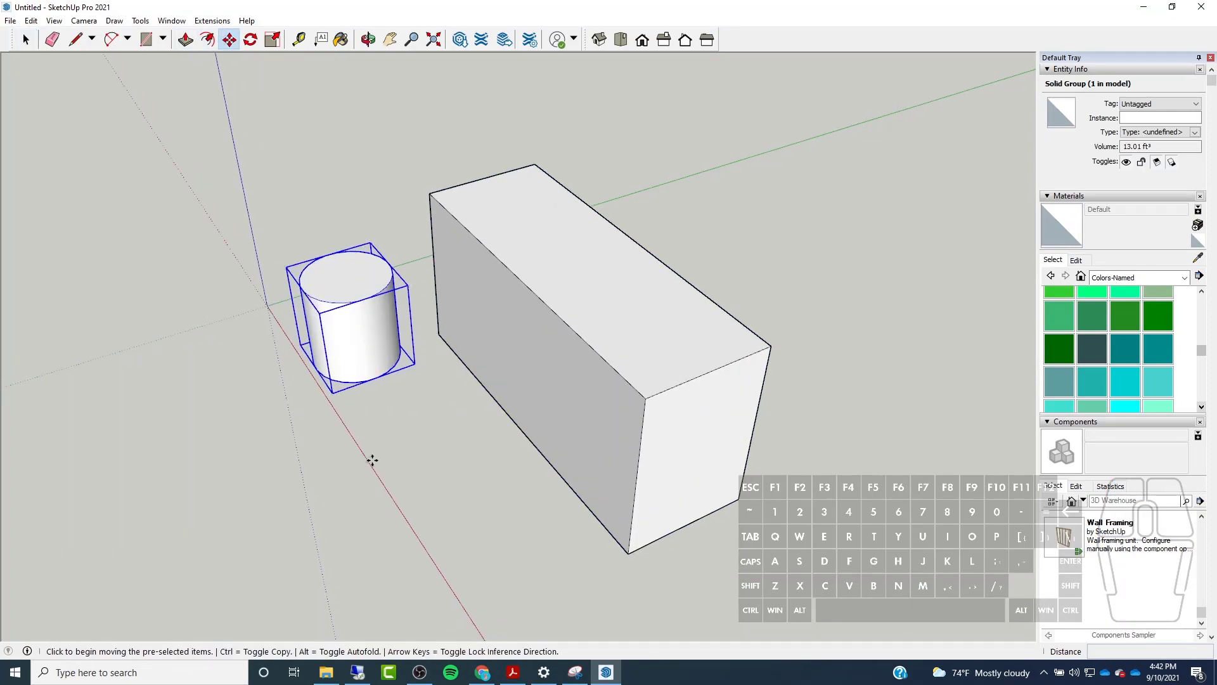
click(373, 474)
click(524, 509)
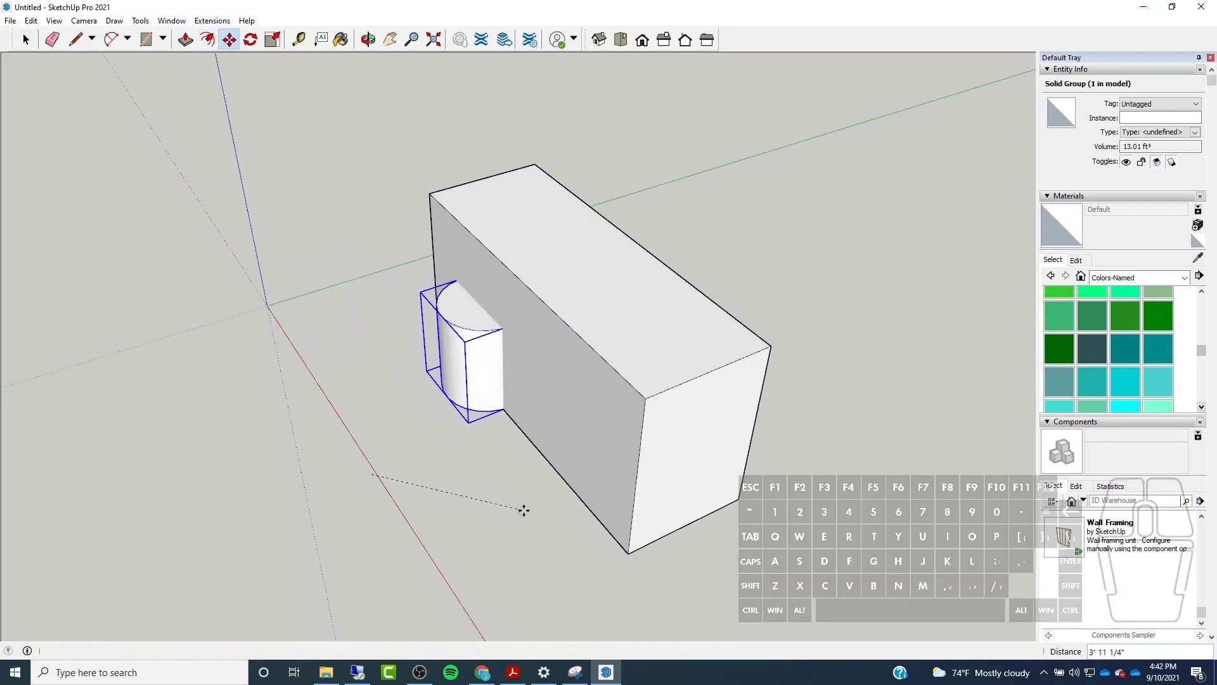
click(26, 40)
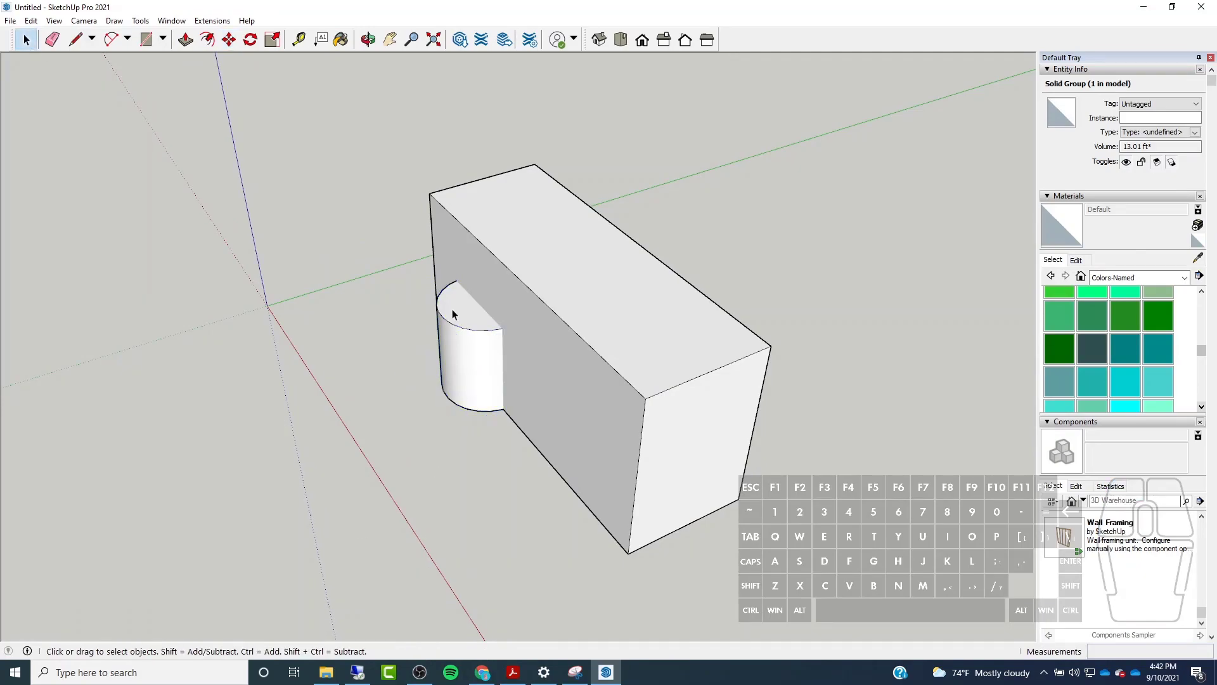
Examine from below where the grouped cylinder overlaps the grouped long box.
middle_drag(449, 329, 523, 37)
scroll(531, 446, up, 4)
middle_drag(533, 446, 443, 348)
Try to move the cylinder group about 1' 9" back out of the long box and cancel the move.
click(229, 40)
middle_drag(273, 108, 478, 508)
click(479, 509)
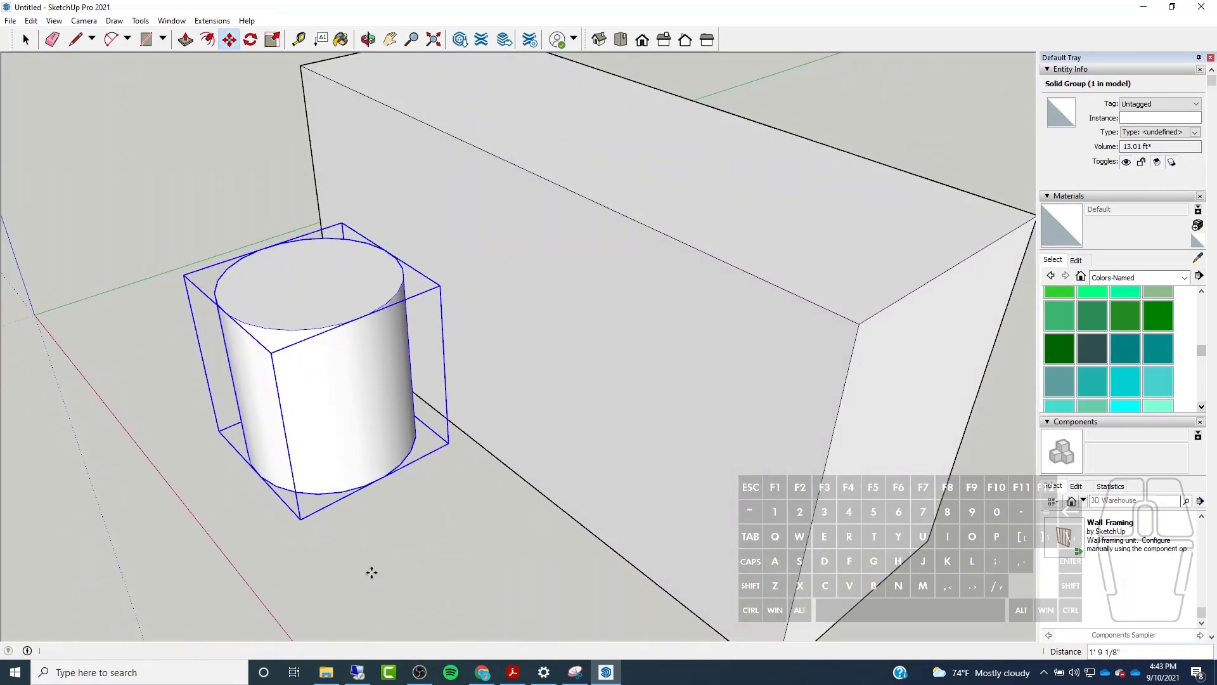
key(Escape)
key(space)
scroll(627, 303, down, 3)
Select the long box group and the cylinder group together and make them one combined group.
click(609, 263)
click(475, 318)
drag(702, 177, 393, 426)
right_click(530, 307)
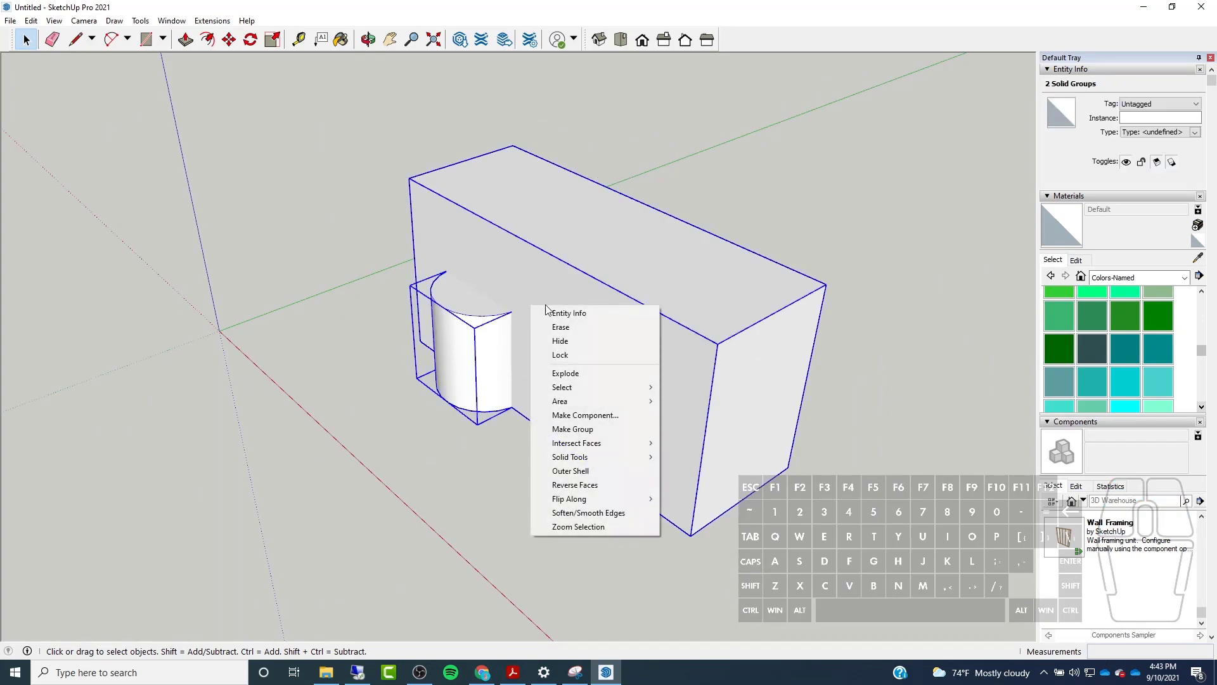
click(572, 429)
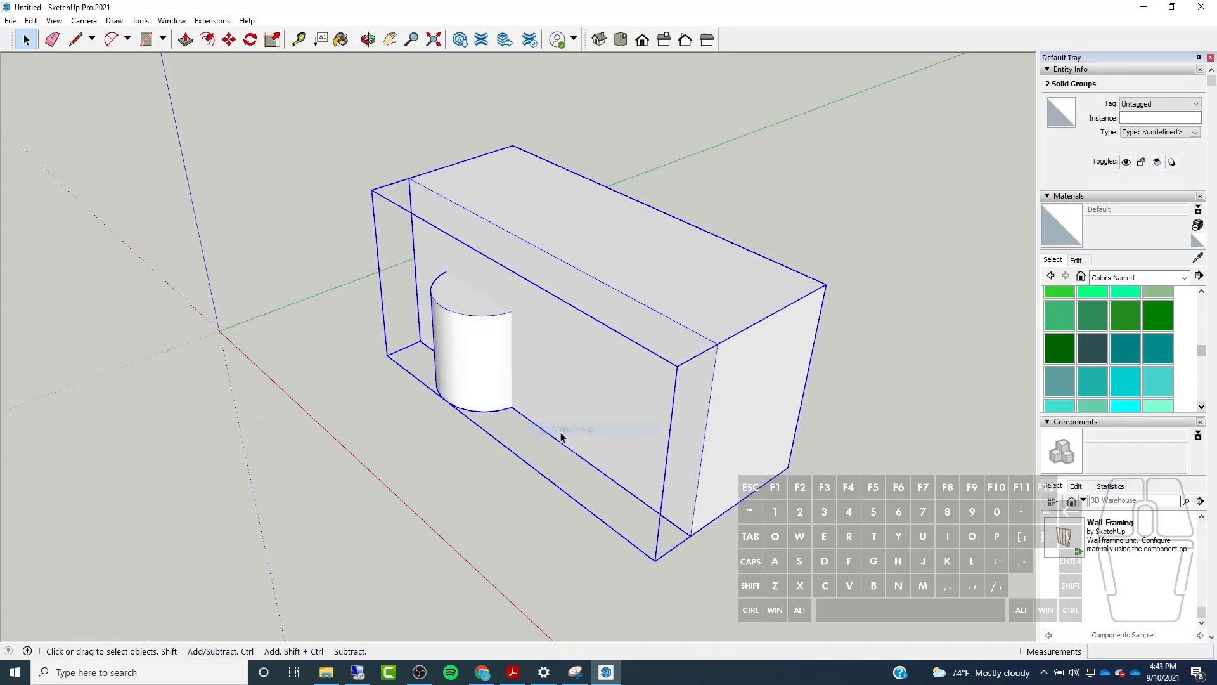
Clear the selection and pick the combined group to check how its parts select together.
click(359, 413)
middle_drag(621, 298, 653, 371)
click(653, 371)
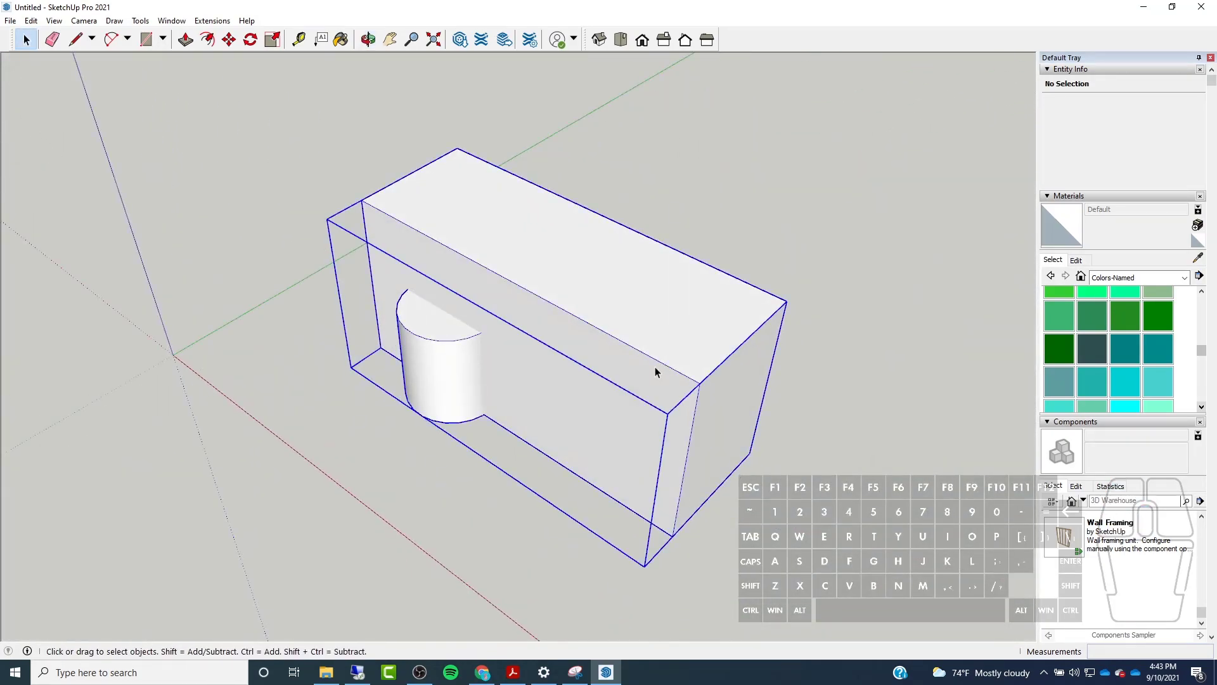
Try to move the combined box and cylinder group about 3' 10" and cancel the move.
key(o)
drag(655, 393, 437, 301)
key(space)
key(m)
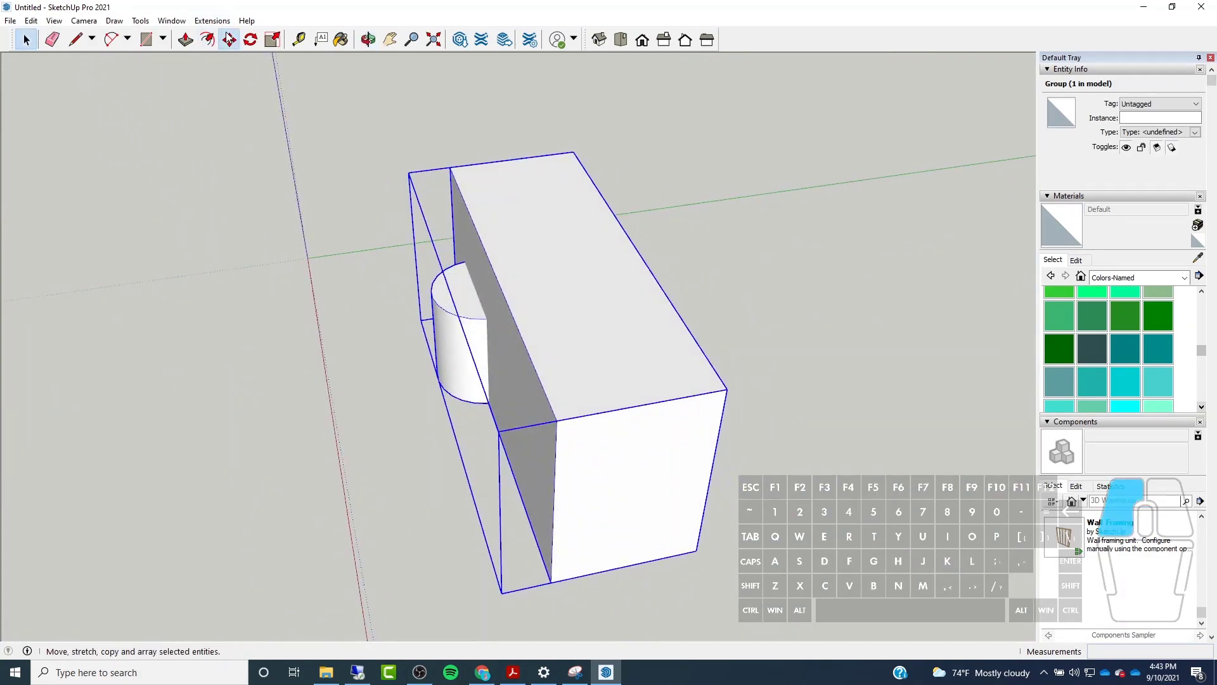
click(437, 301)
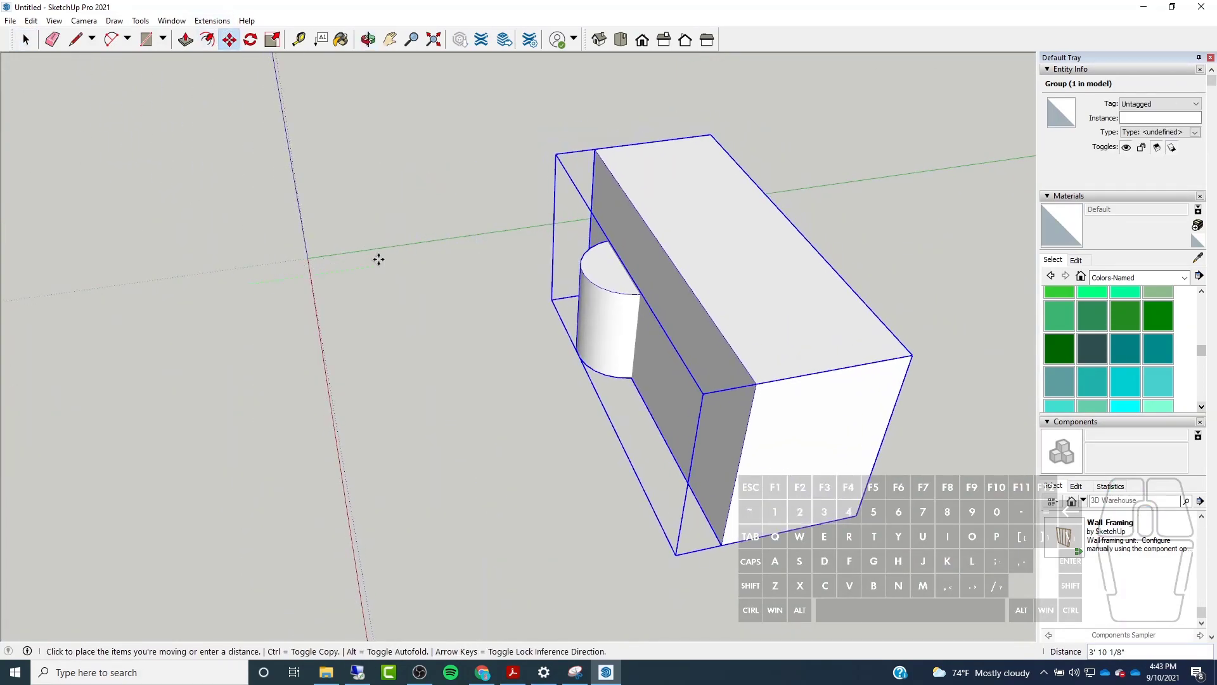
key(Escape)
key(Escape)
click(26, 42)
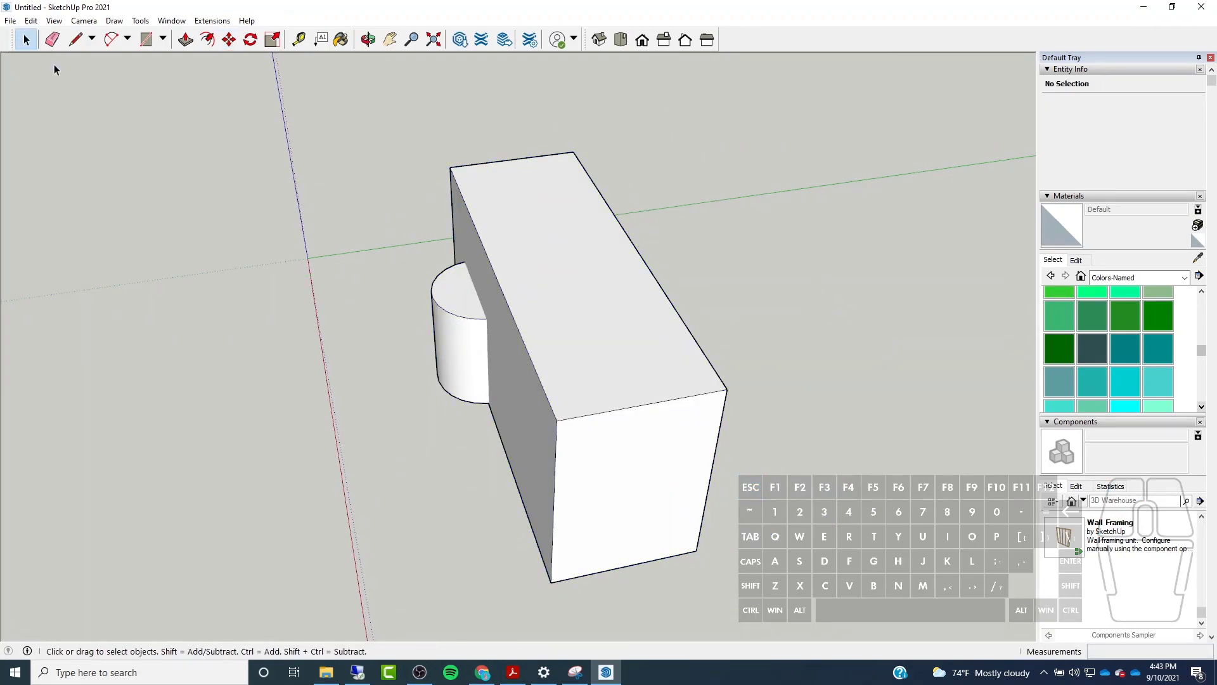
Open the combined group for editing to reach the box and cylinder groups nested inside it.
scroll(464, 365, down, 1)
scroll(464, 365, up, 3)
middle_drag(465, 369, 638, 384)
double_click(578, 281)
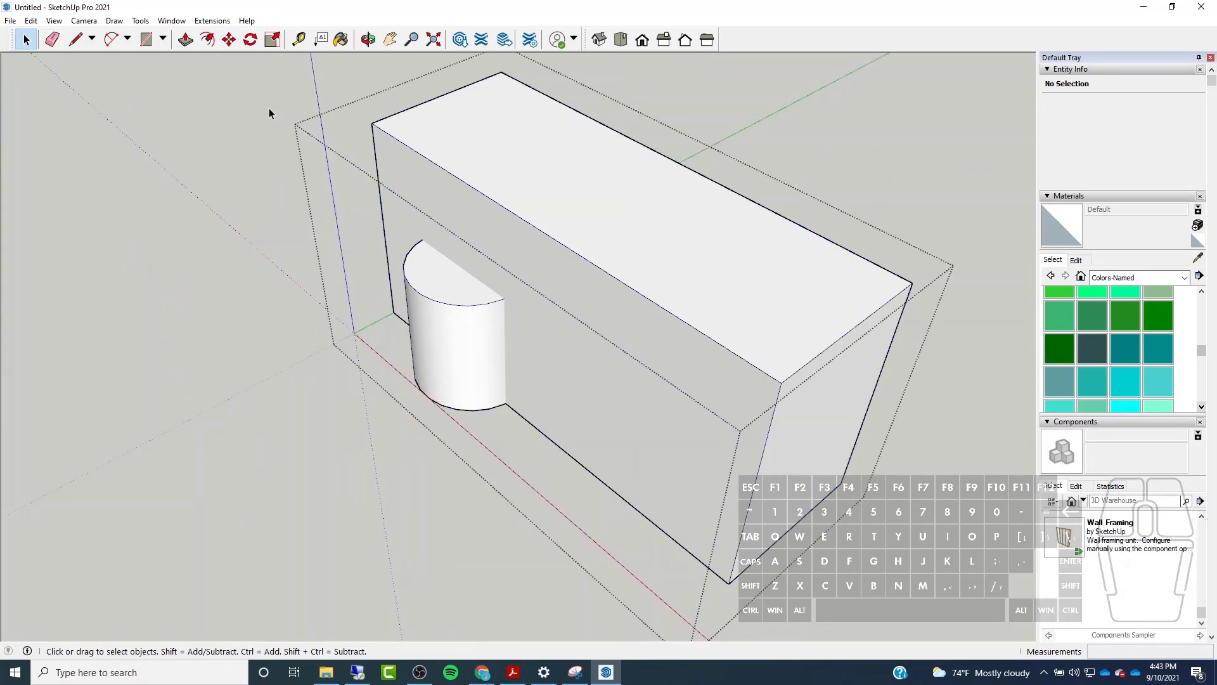
scroll(388, 315, down, 2)
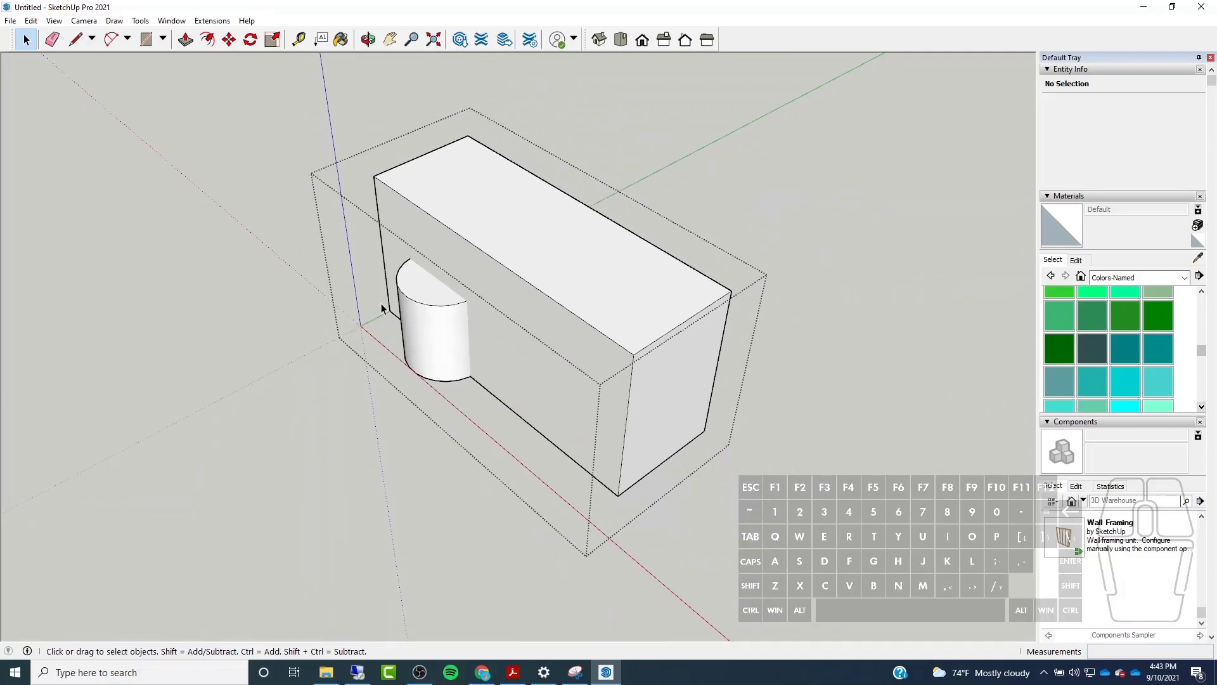
middle_drag(363, 265, 353, 226)
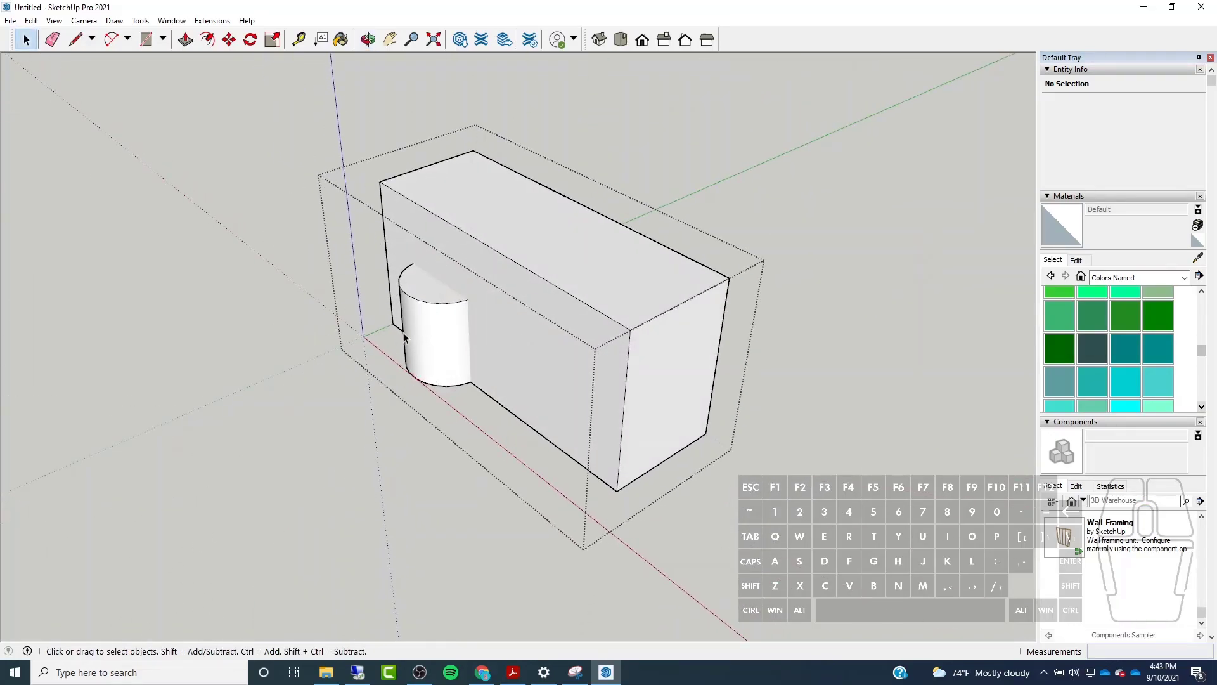
Open the nested cylinder group for editing, and step back out to the combined group's level.
scroll(409, 329, up, 3)
click(441, 323)
right_click(466, 340)
click(436, 335)
double_click(436, 334)
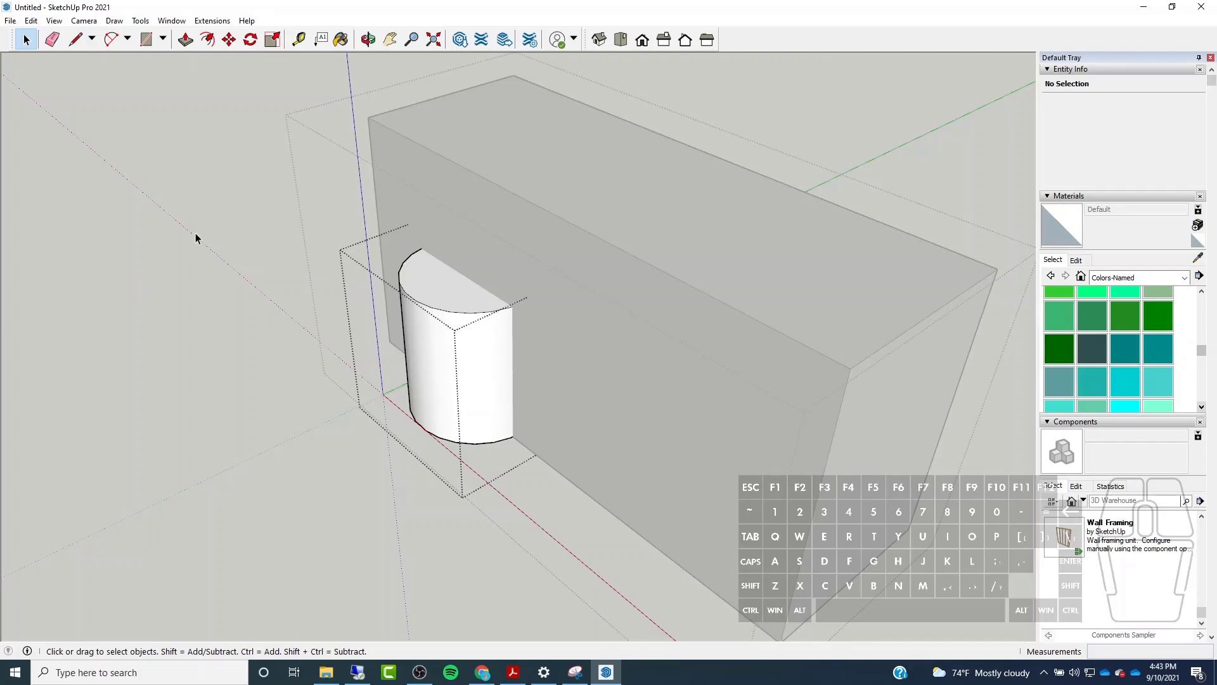
key(Escape)
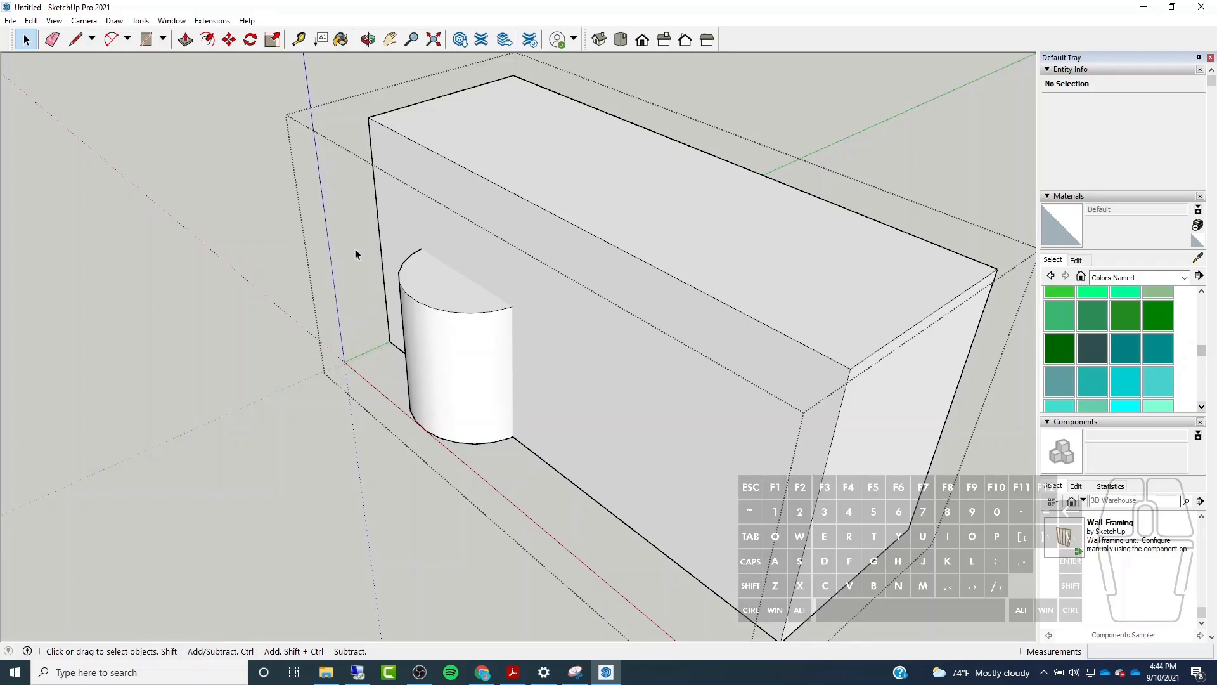
Select the cylinder group on its own inside the combined group, and leave the group to select the whole assembly.
scroll(286, 231, down, 2)
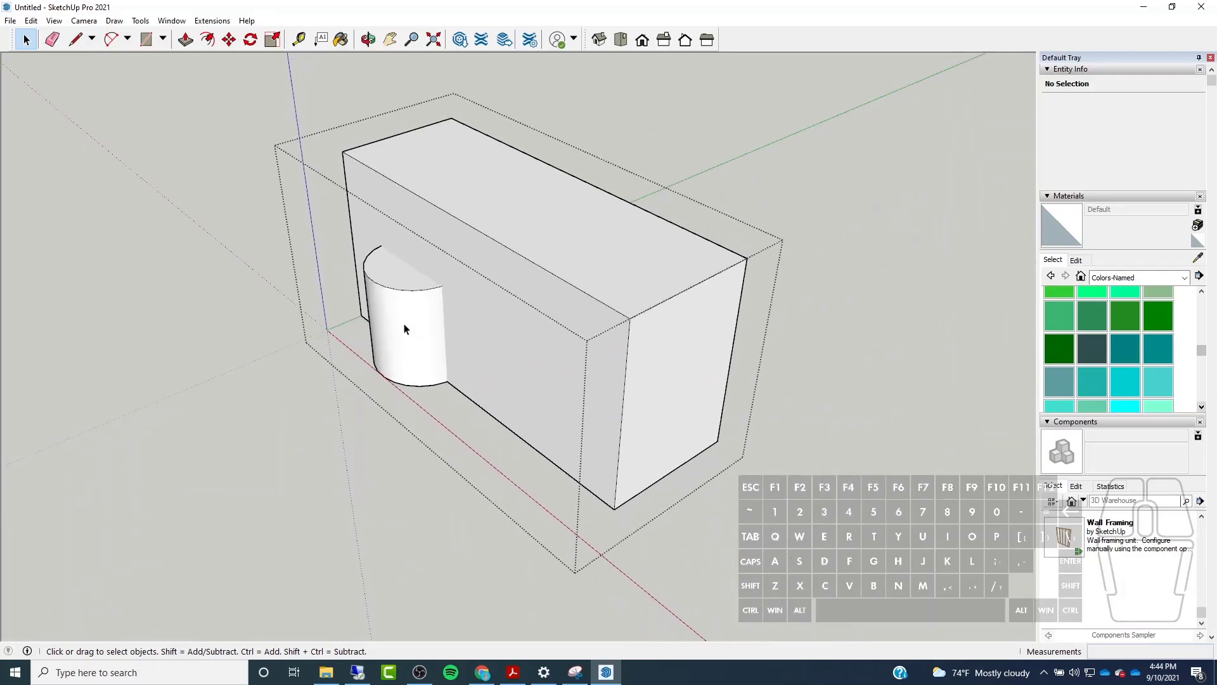
click(380, 307)
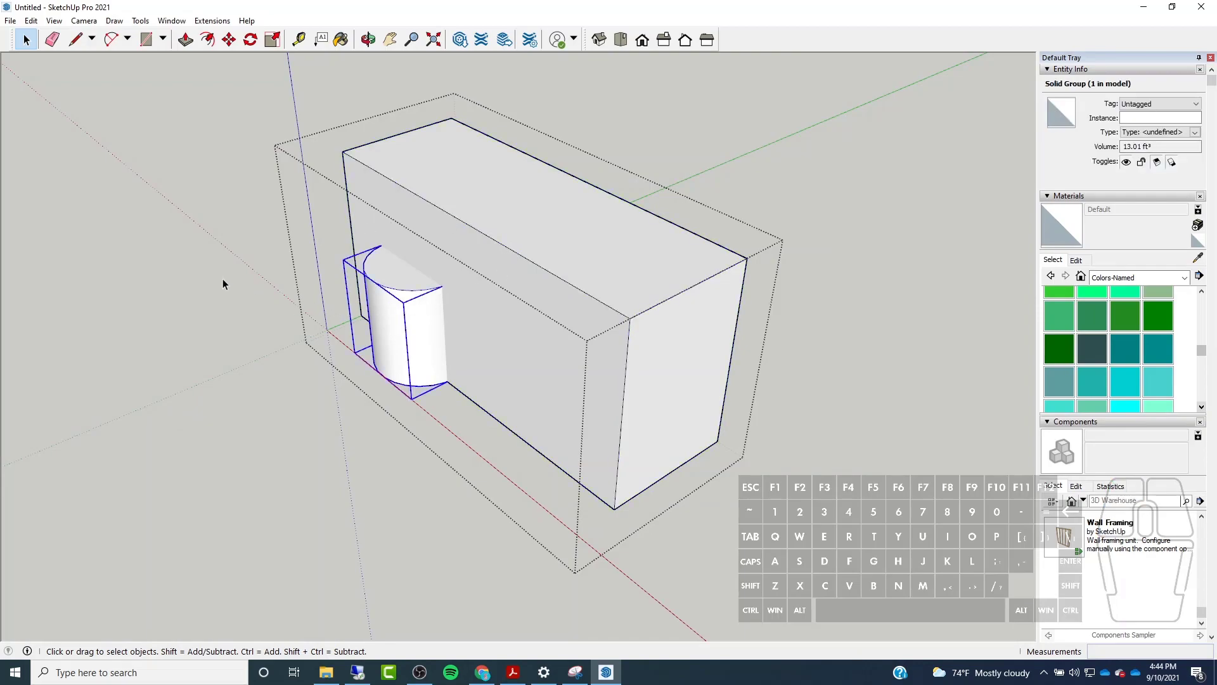
click(140, 170)
click(374, 220)
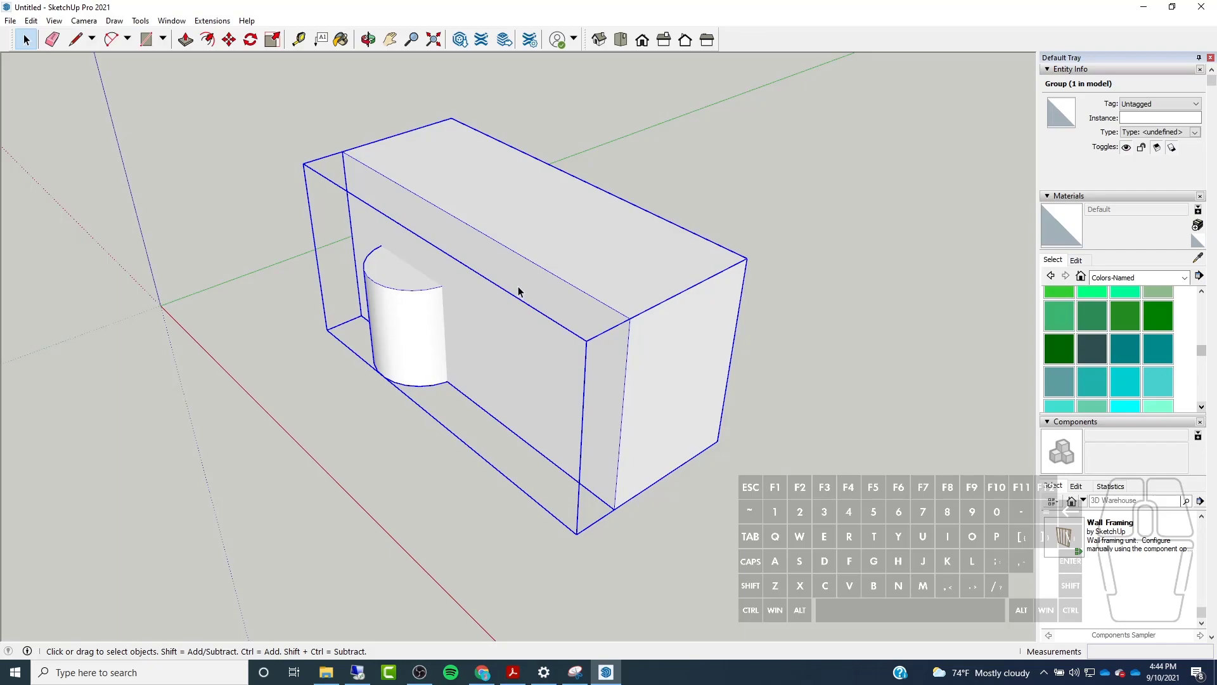
Delete the combined box and cylinder group to clear the model.
middle_drag(250, 216, 542, 277)
click(623, 217)
click(580, 233)
key(Delete)
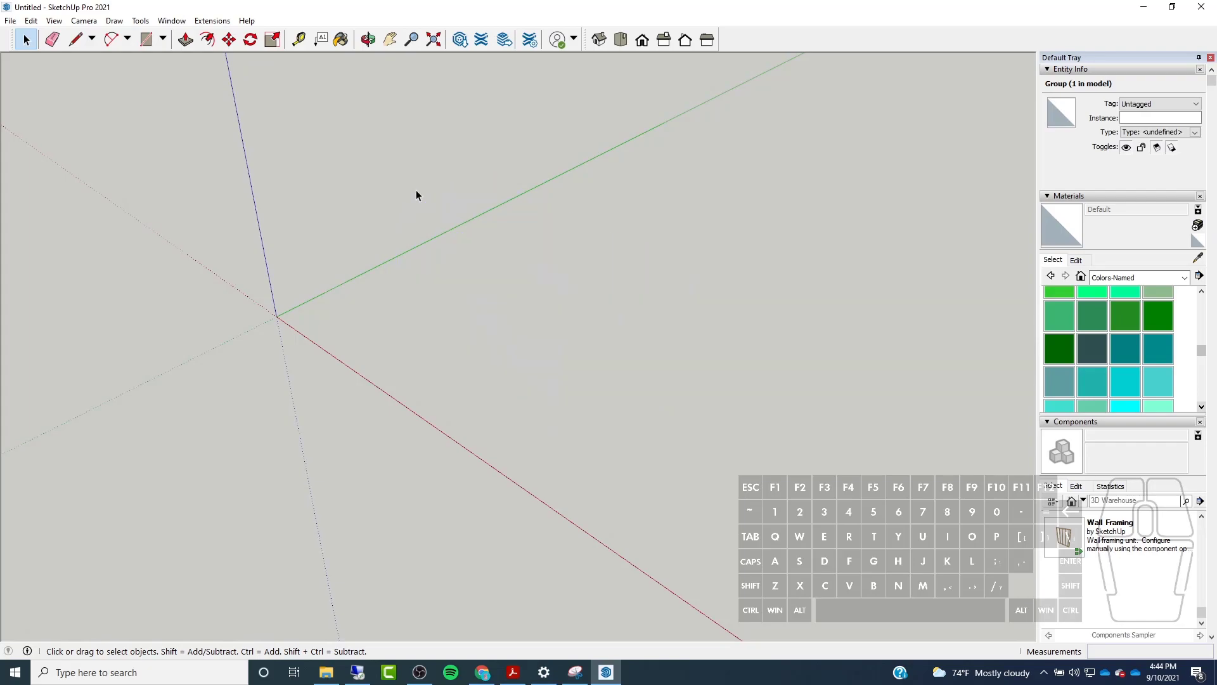
Try several assorted styles on the empty model, including Brush Strokes on Canvas and Chipboard with fine marker, ending with PSO Cursive.
scroll(398, 237, up, 2)
middle_drag(428, 297, 508, 324)
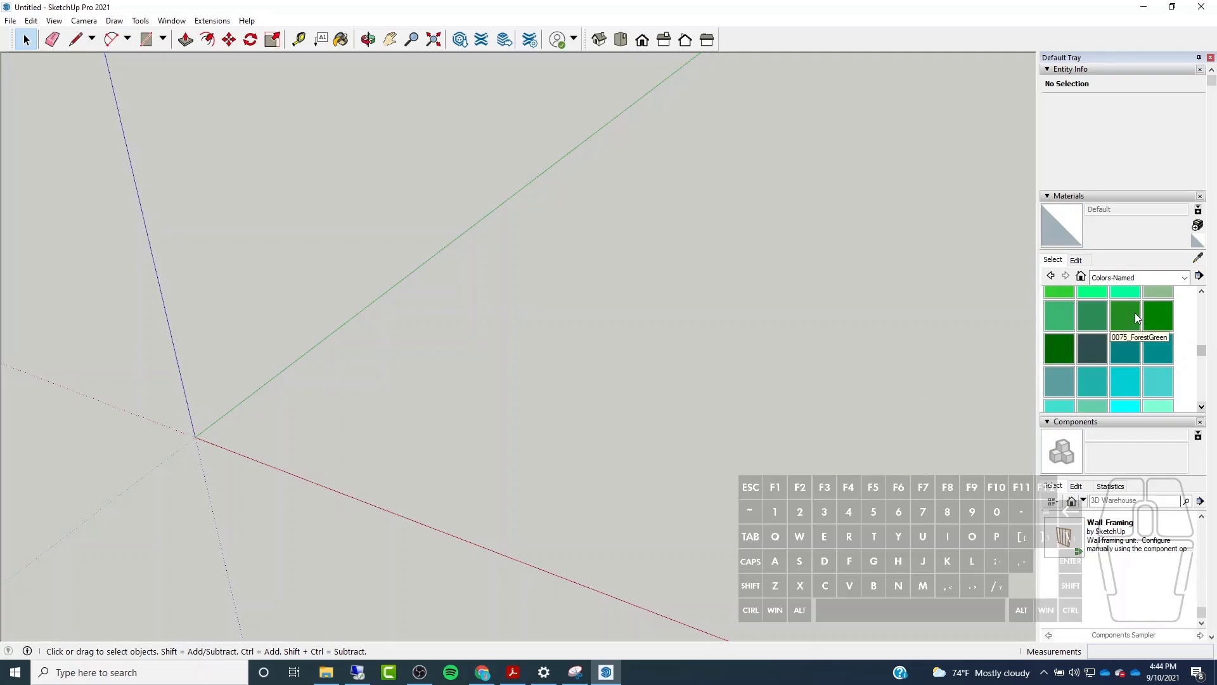
scroll(1212, 303, down, 8)
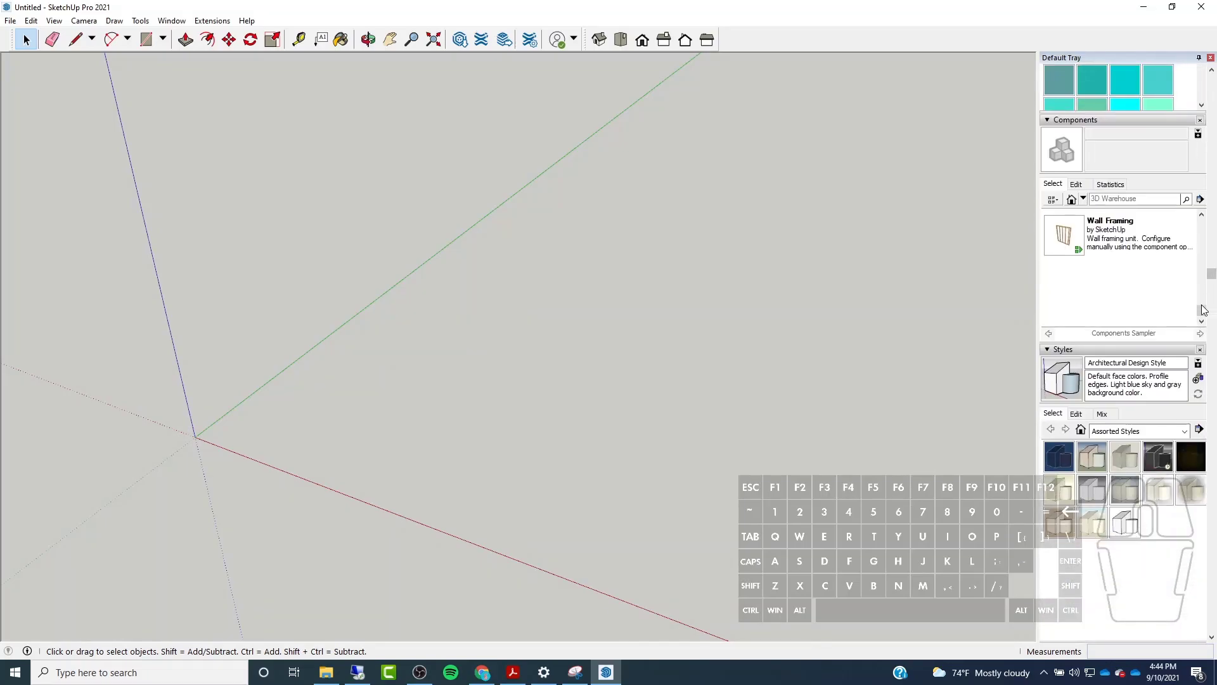
scroll(1182, 374, down, 3)
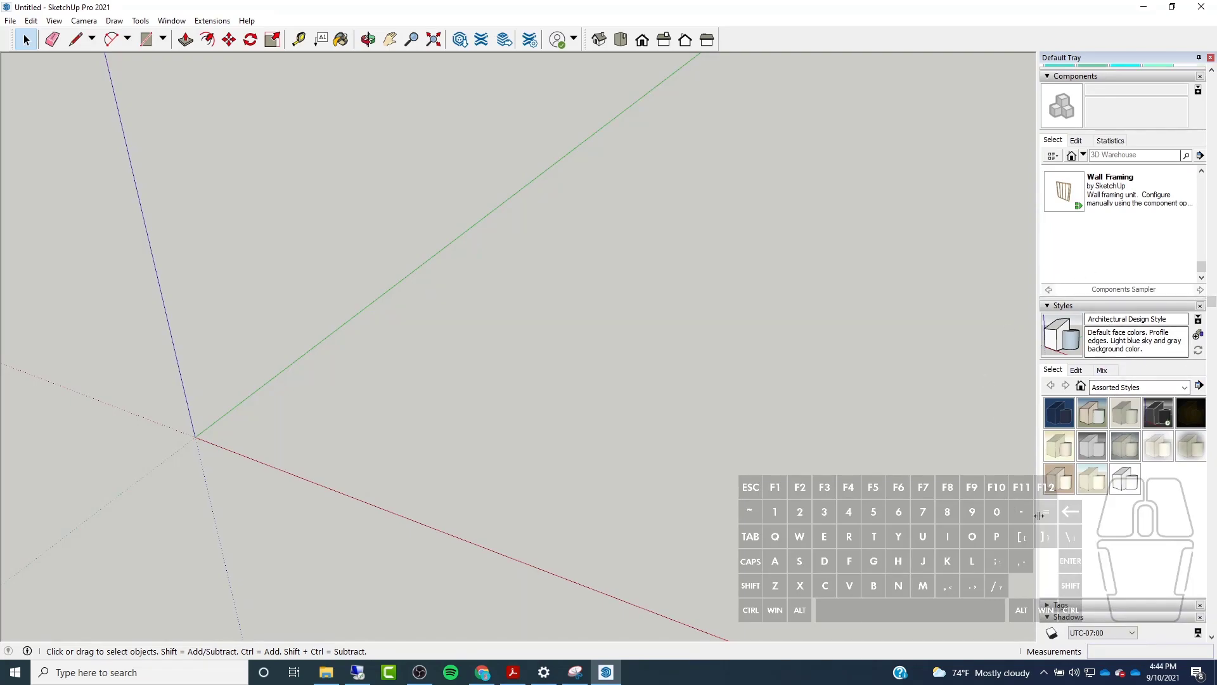
click(1150, 410)
middle_drag(632, 338, 457, 190)
click(1092, 414)
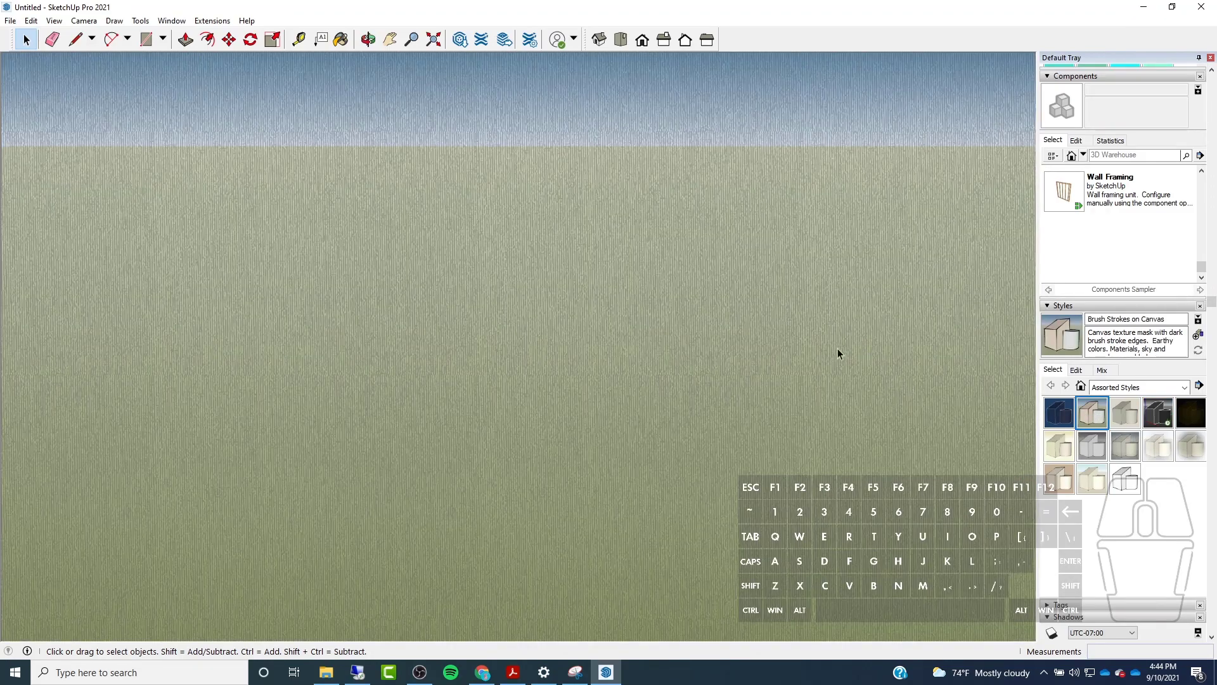
click(1118, 411)
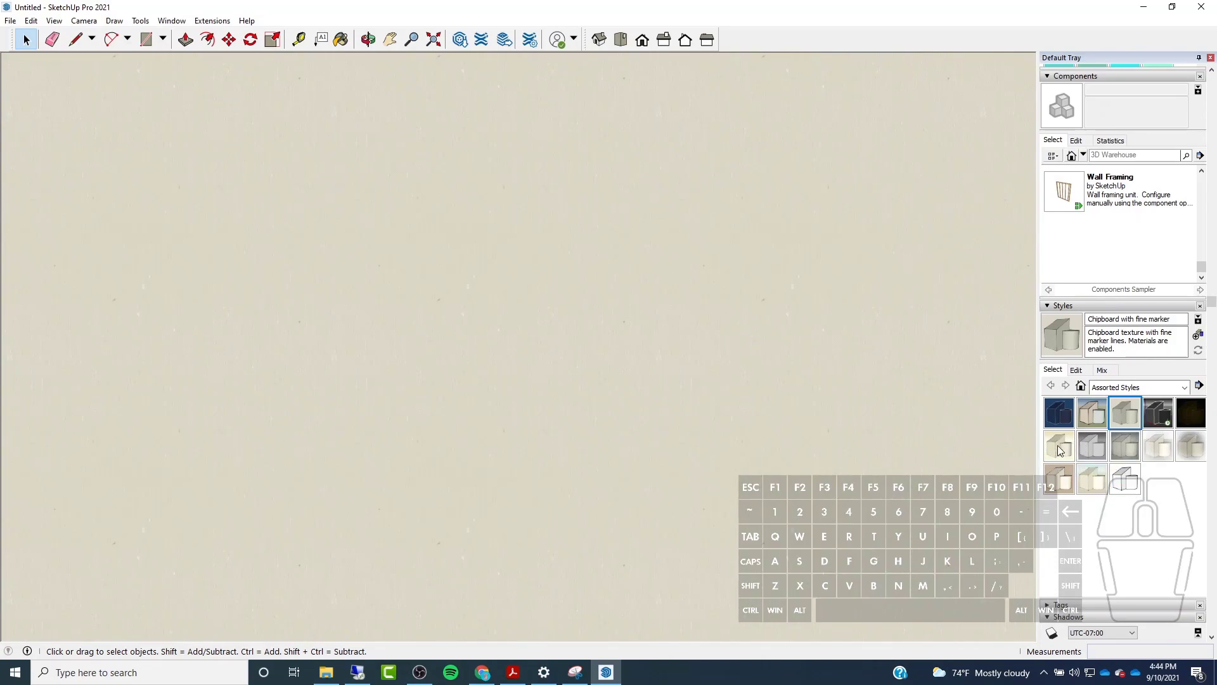
click(1083, 445)
Draw a rectangle on the ground and pull it up into a box.
click(146, 39)
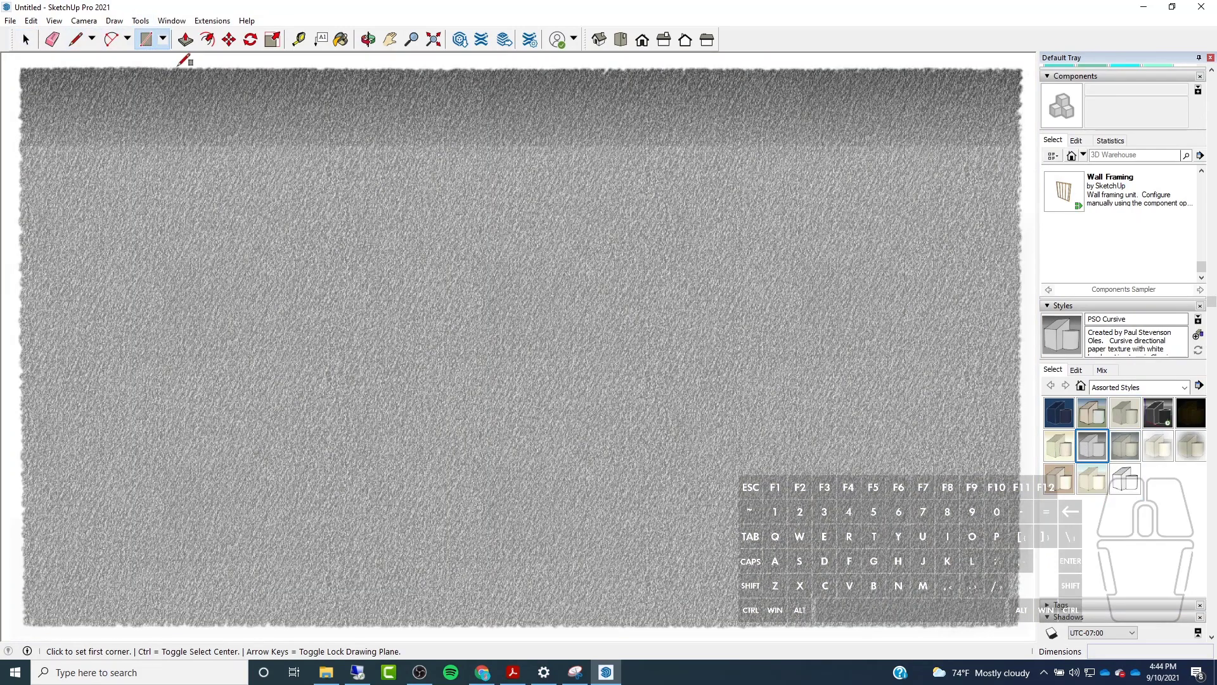
click(343, 360)
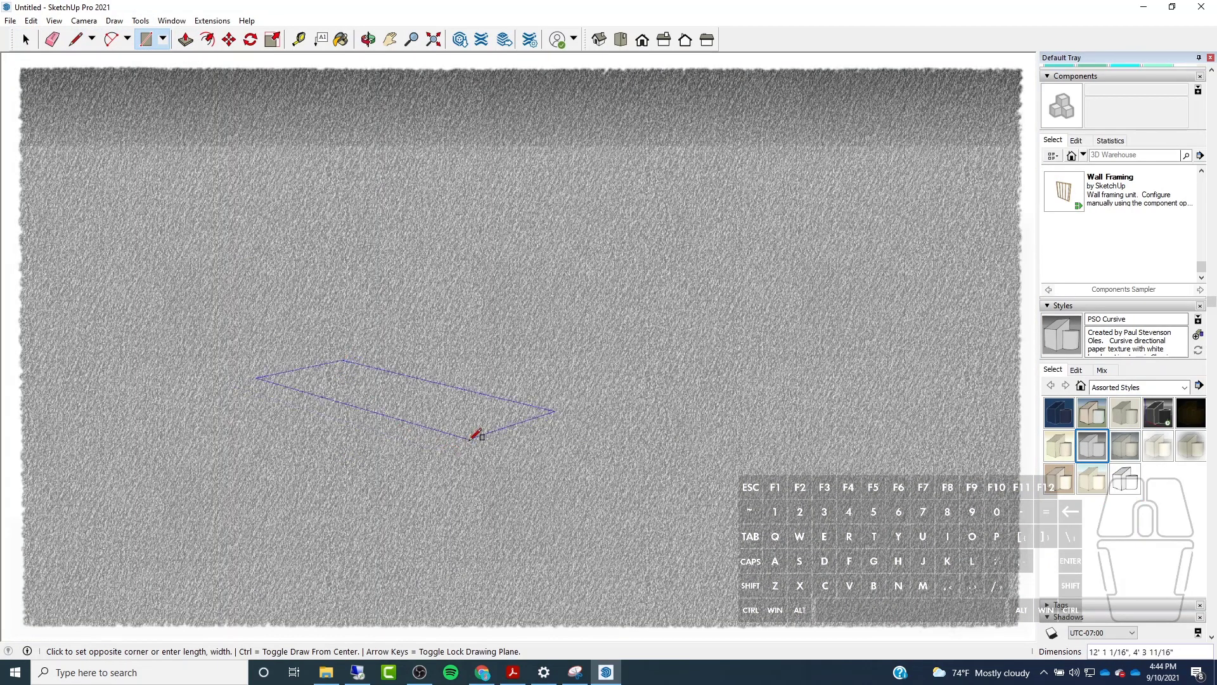
click(440, 515)
click(185, 39)
click(456, 467)
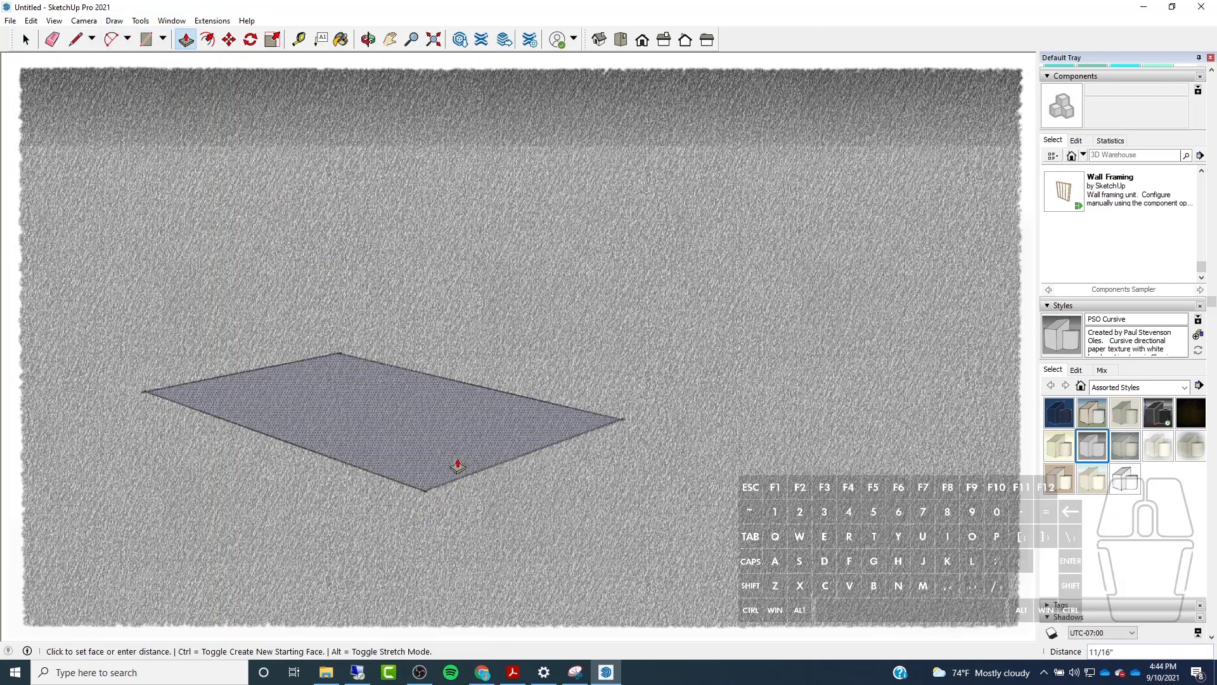
click(456, 207)
click(26, 39)
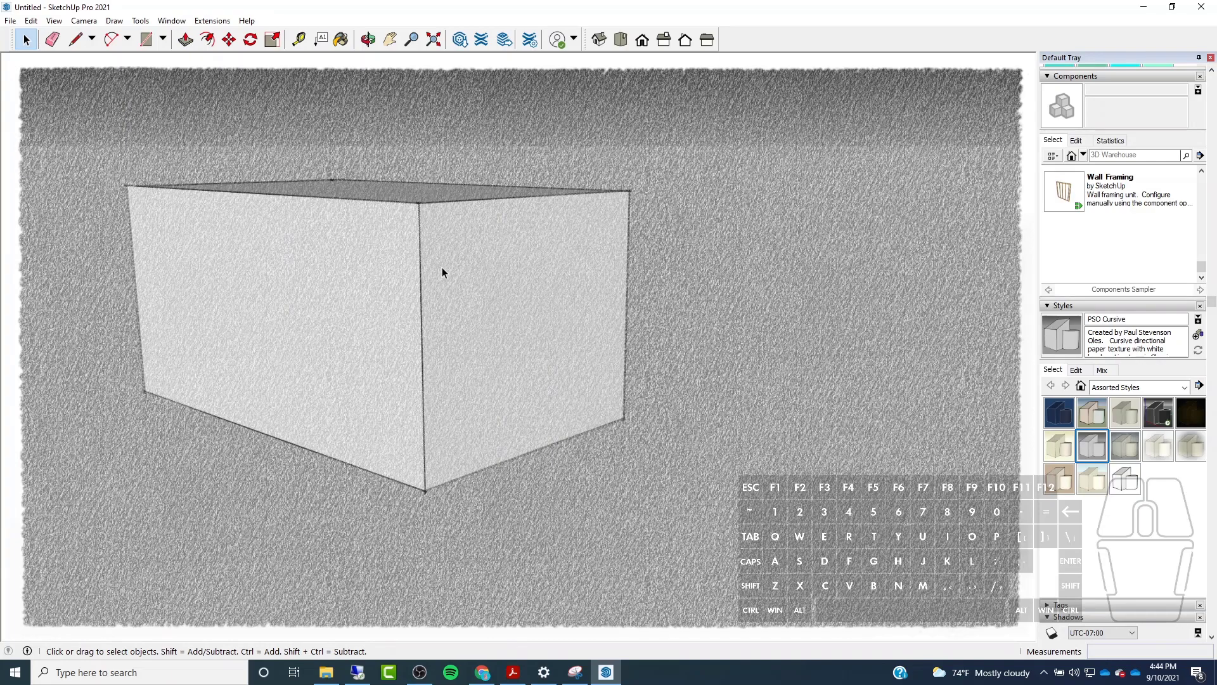
Try the PSO Snow, whiteboard and Watercolor Paper with Pencil styles on the box, ending with Pencil on Tracing Paper.
click(1159, 449)
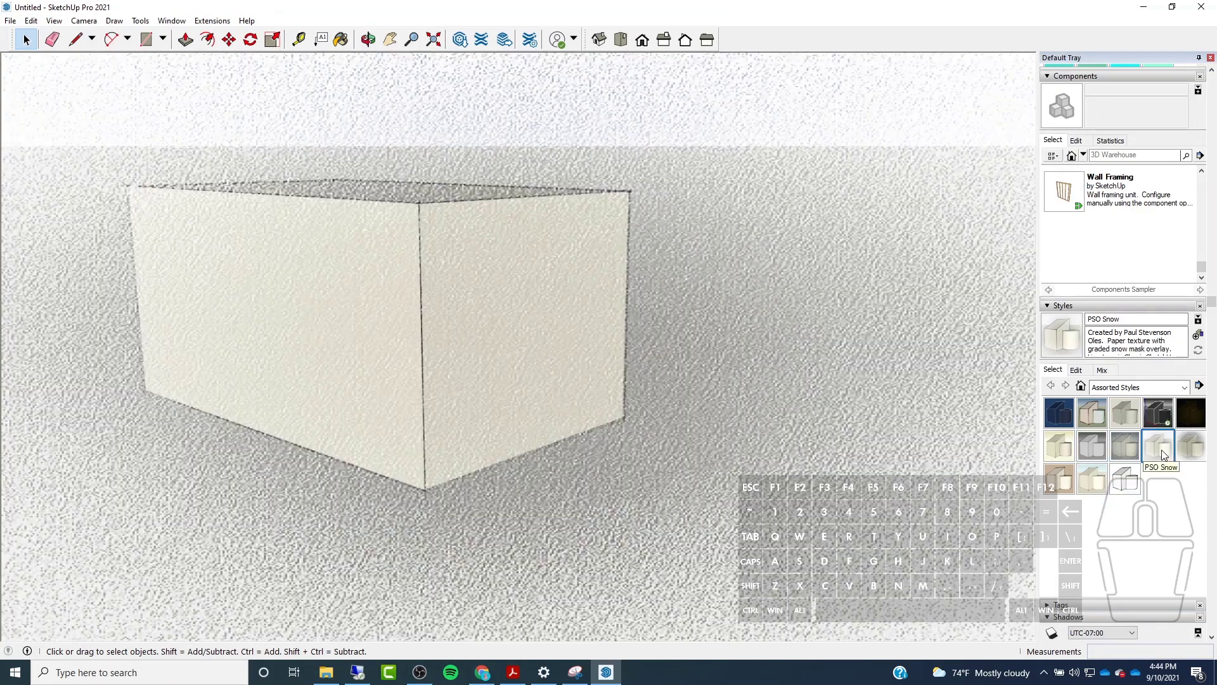
click(1138, 481)
mouse_move(269, 230)
middle_down()
mouse_move(250, 370)
mouse_move(271, 340)
middle_up()
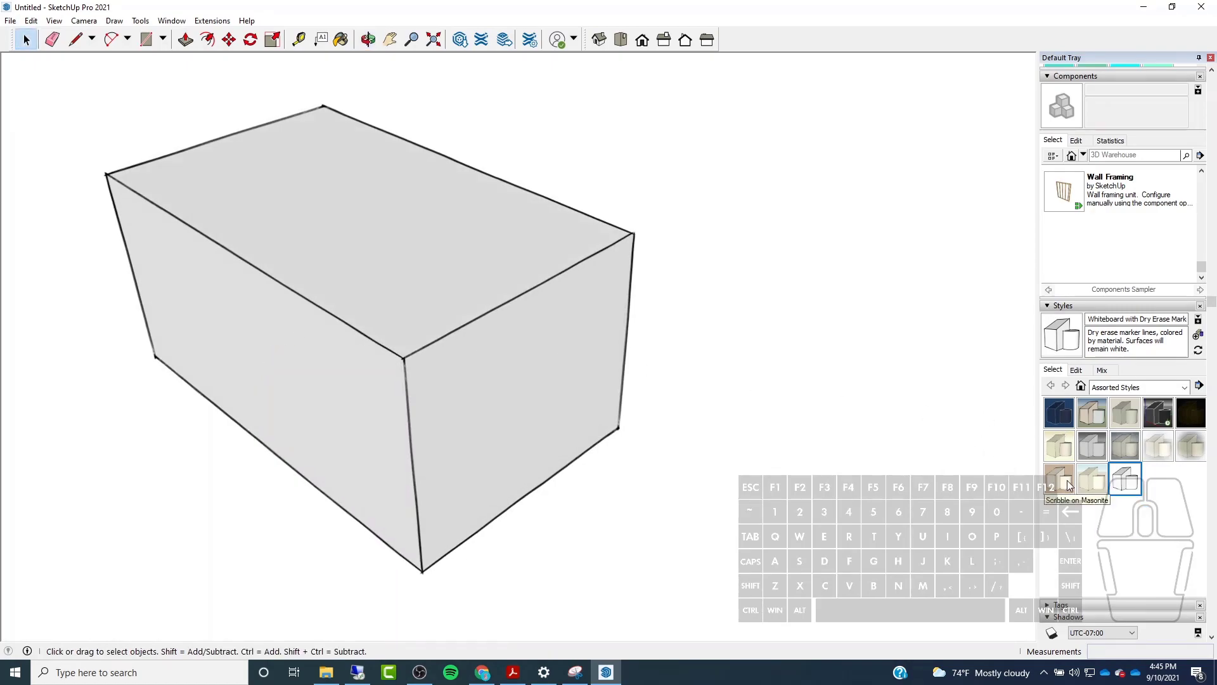
click(1103, 481)
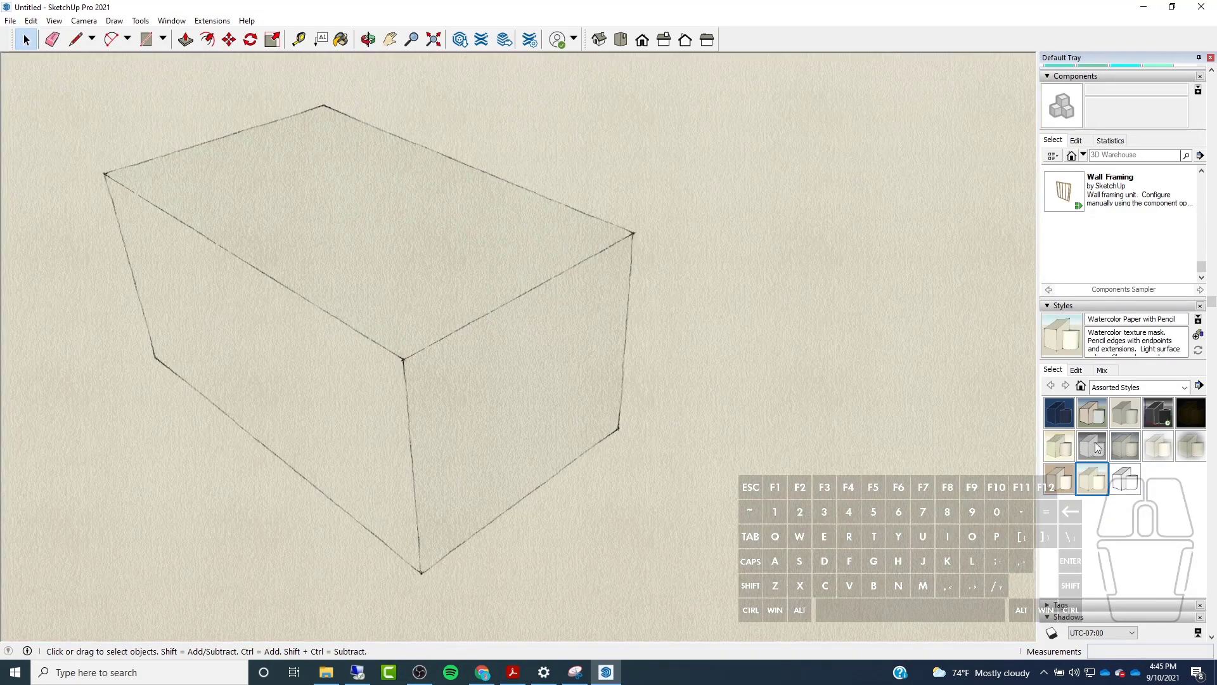
click(1065, 448)
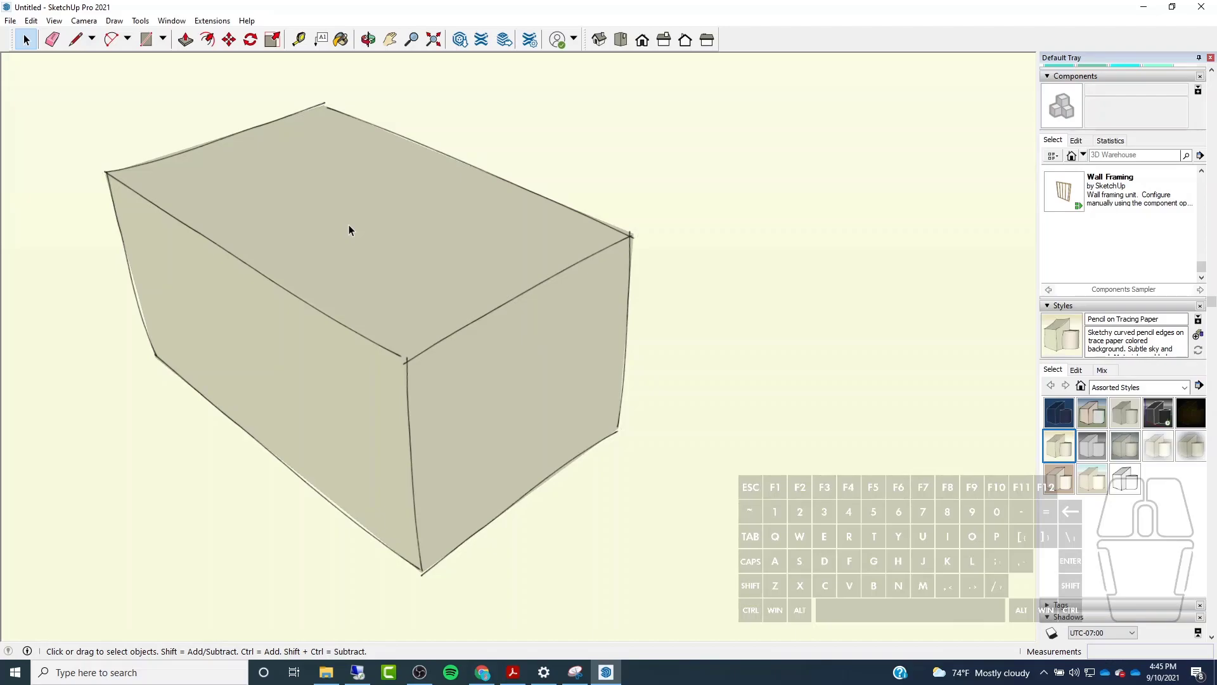
scroll(566, 410, down, 2)
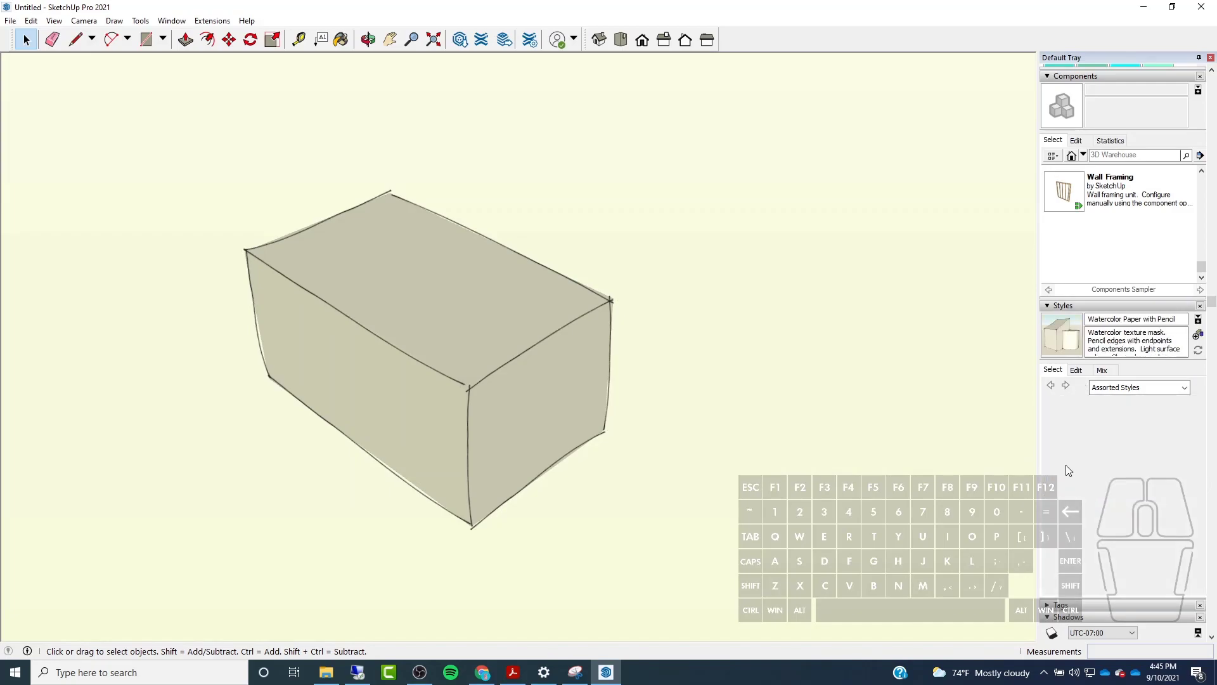
Reapply the Watercolor Paper with Pencil style and view the box from another angle.
click(1092, 480)
middle_drag(493, 322, 580, 244)
scroll(580, 244, down, 2)
key(Escape)
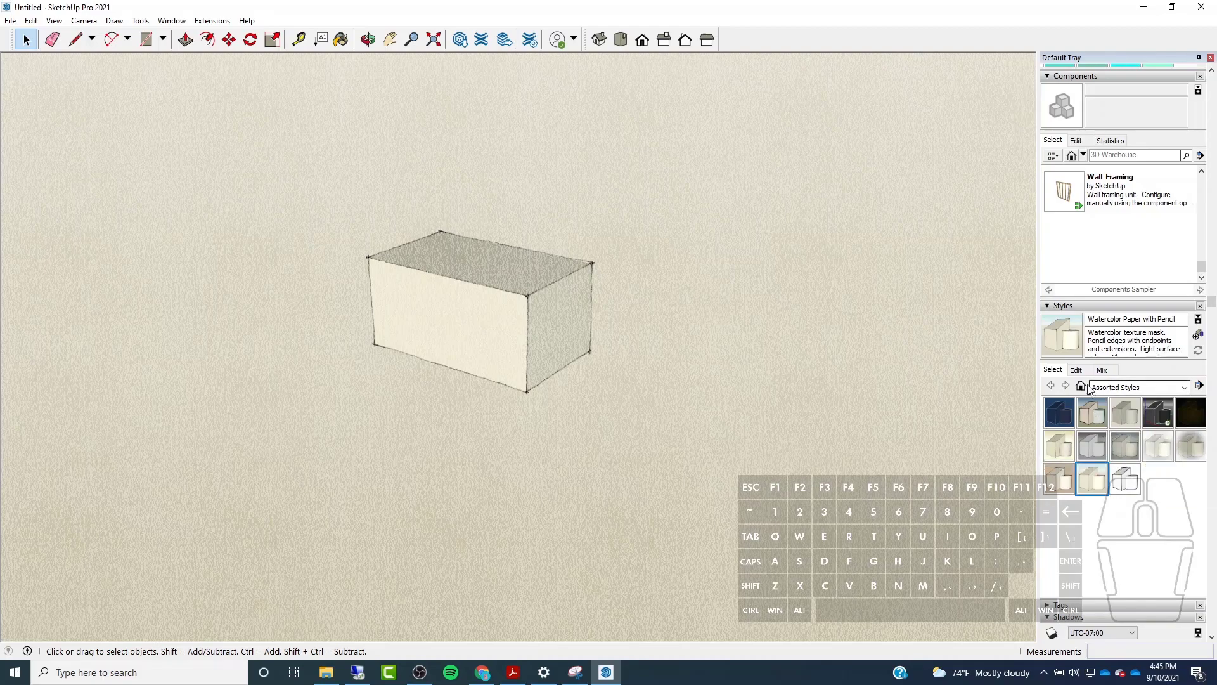
Switch the style collection to Default Styles and apply the Landscape Architecture Style to the model.
click(1124, 389)
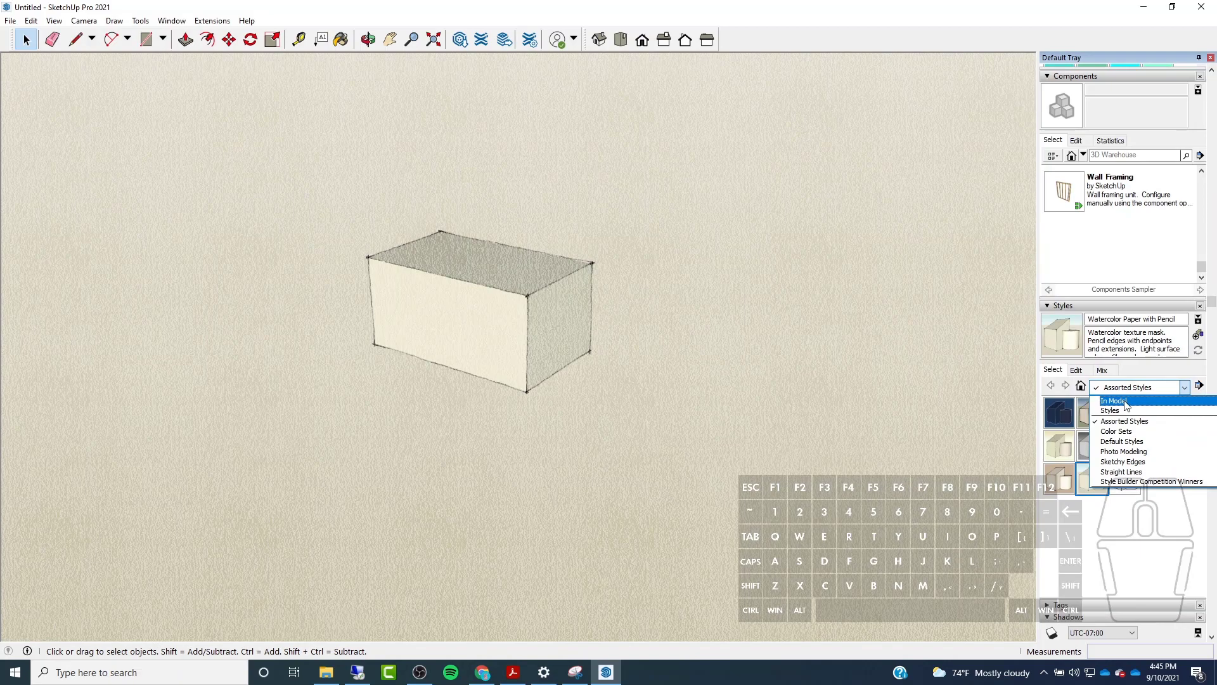
click(1121, 441)
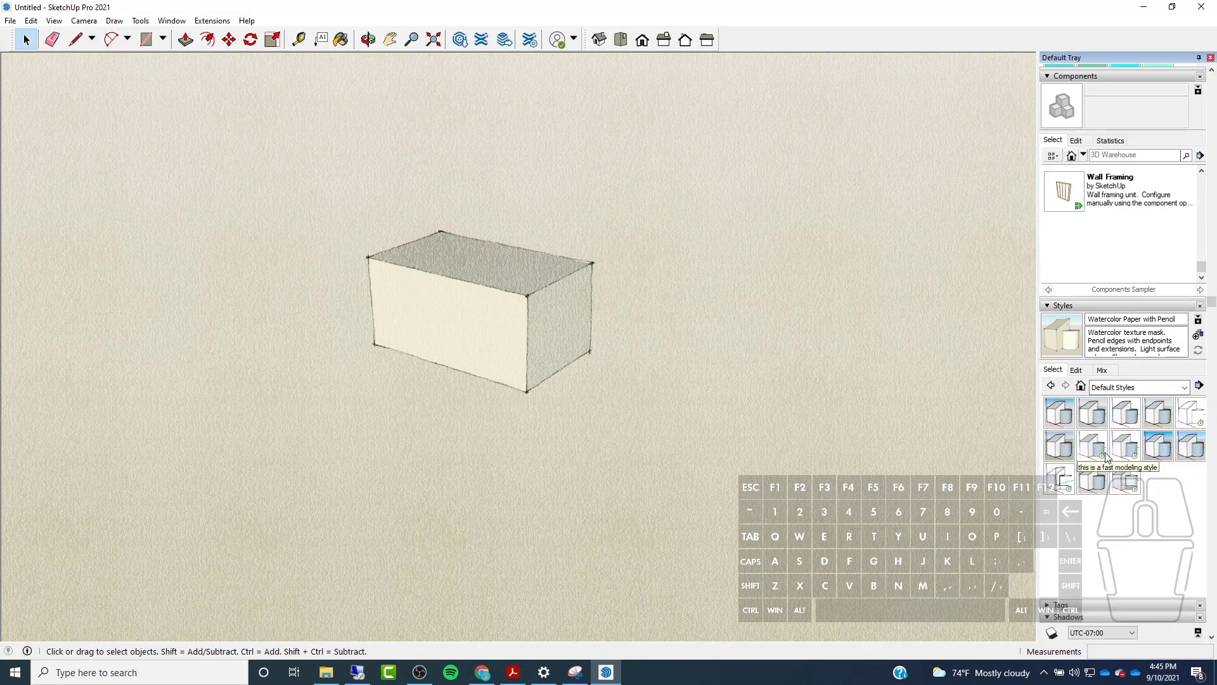
click(1059, 445)
mouse_move(720, 342)
middle_down()
mouse_move(592, 269)
mouse_move(587, 225)
mouse_move(628, 320)
middle_up()
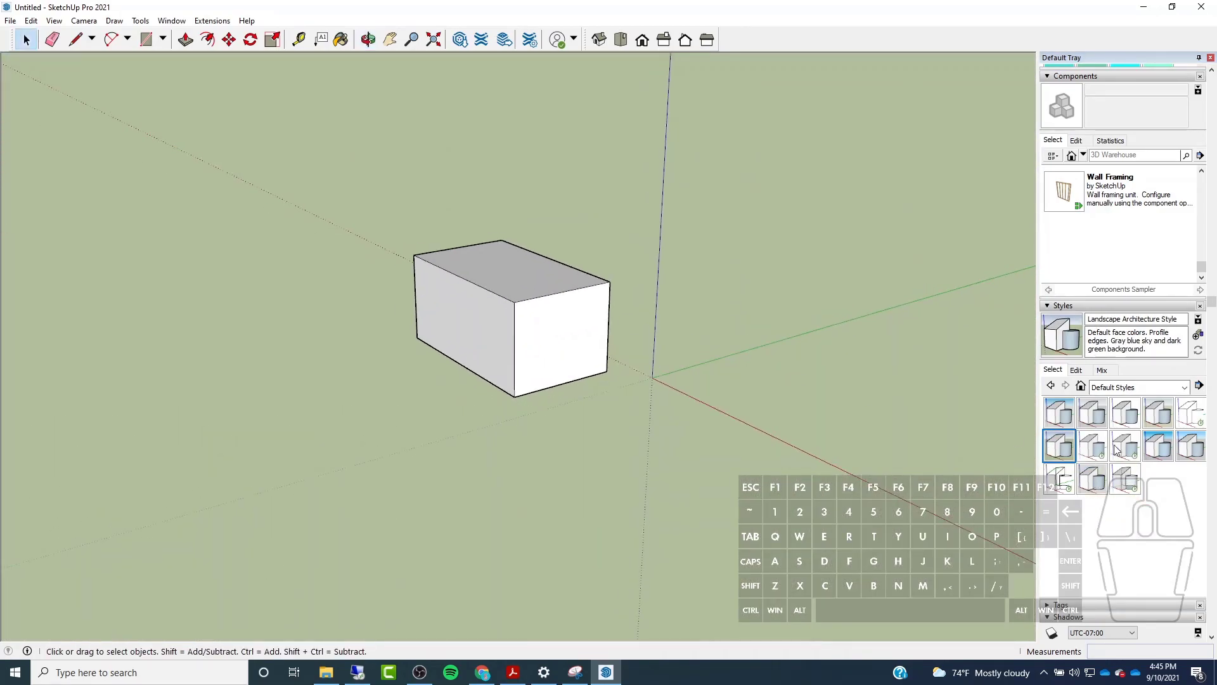
Try the Default Style and the first style of the Default Styles collection on the box.
click(1159, 412)
middle_drag(634, 278, 714, 294)
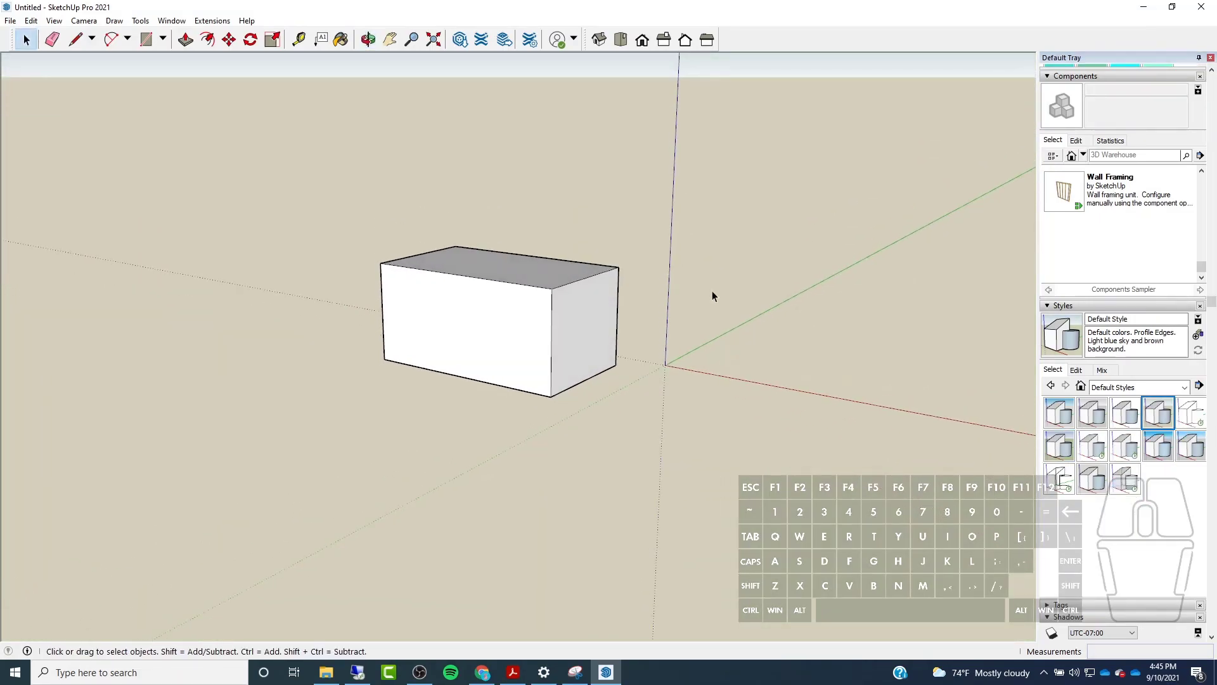
click(1059, 411)
middle_drag(505, 209, 431, 292)
scroll(611, 341, up, 3)
Apply the Construction Documentation Style with its white background and select the entire box.
click(1125, 412)
middle_drag(570, 507, 412, 293)
drag(412, 294, 579, 460)
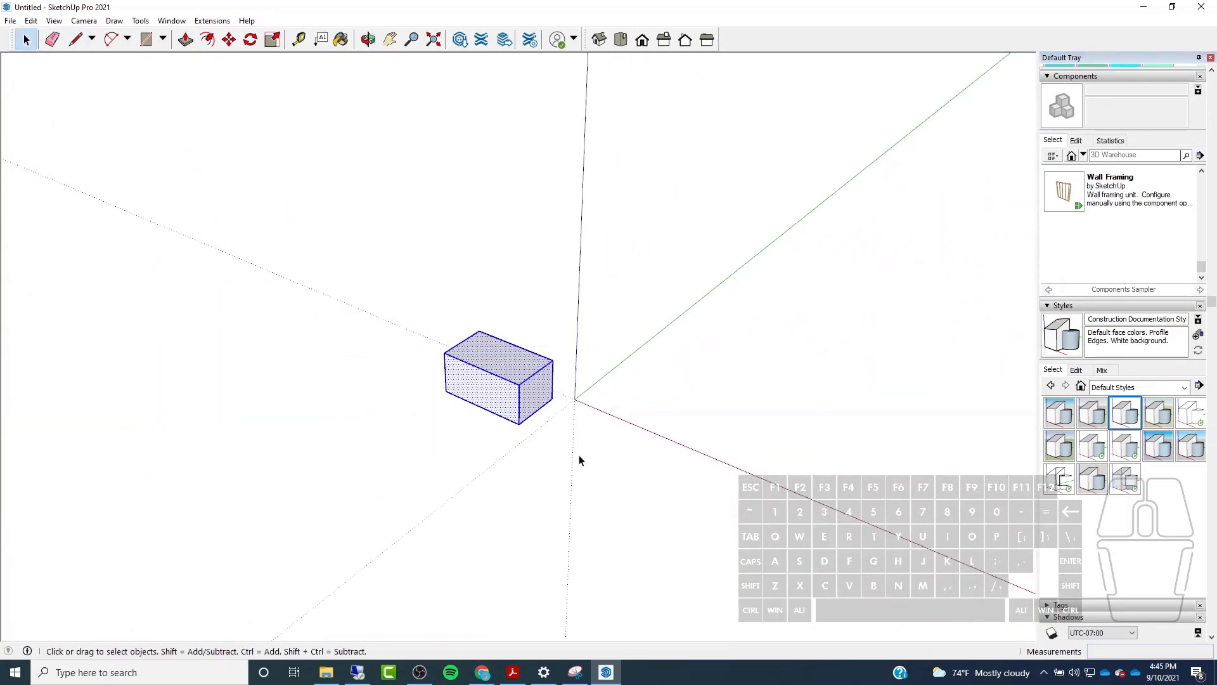
Open the current style's edge settings for editing and turn on Jitter.
click(1076, 371)
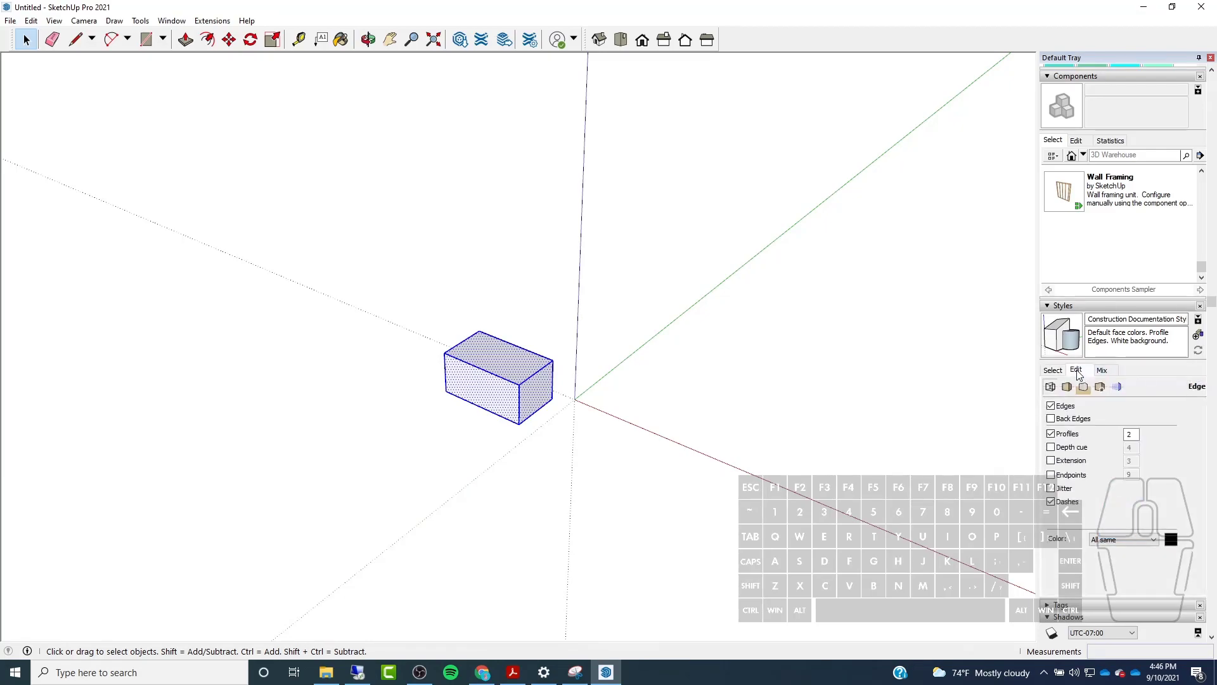
scroll(490, 406, up, 2)
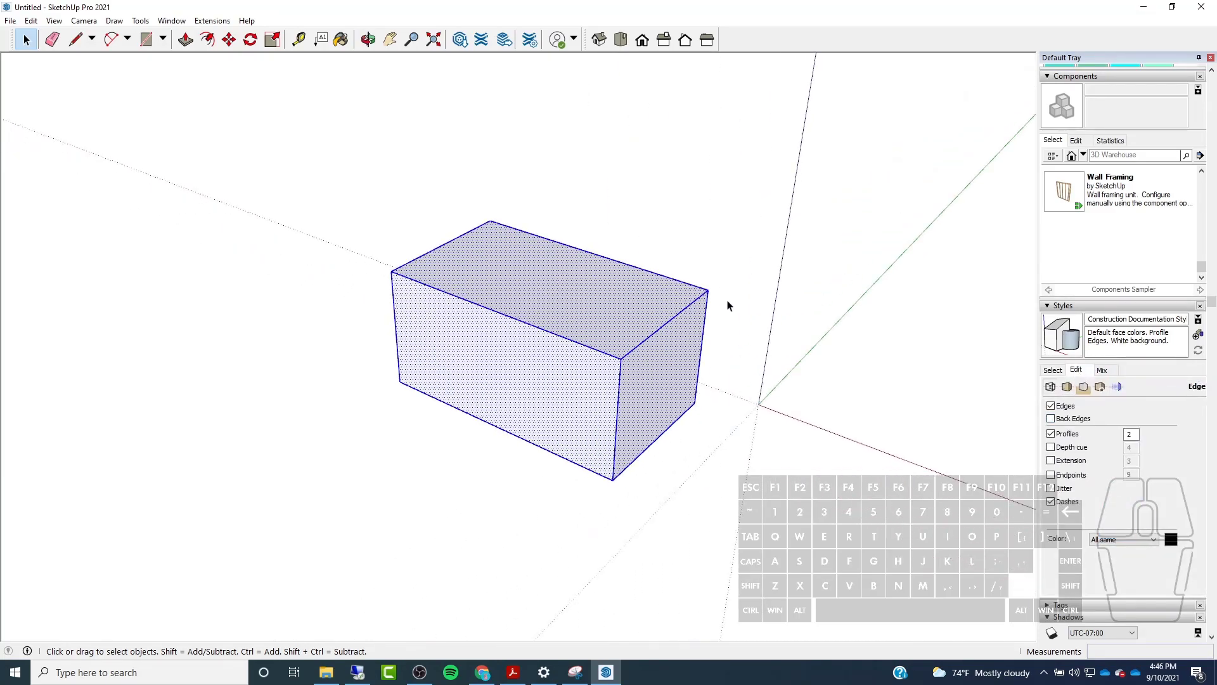
scroll(729, 306, up, 3)
click(1050, 493)
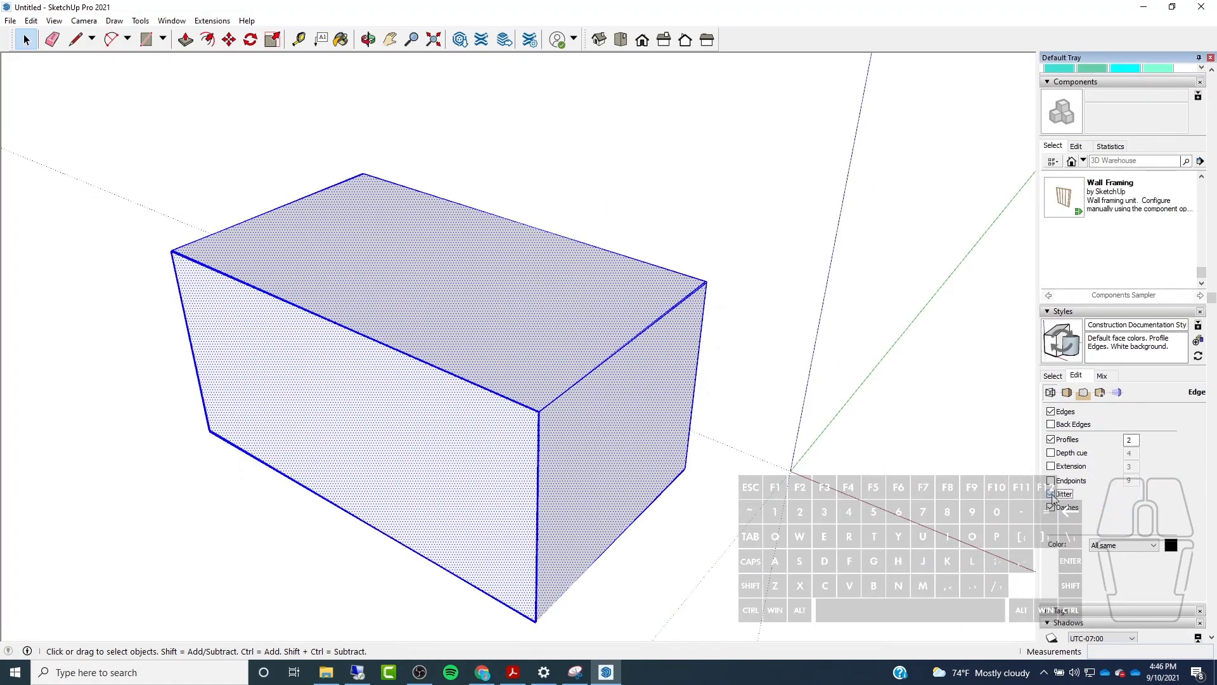
Deselect the box, turn off Jitter, and try the Endpoints and Extension edge effects before turning both off.
click(746, 487)
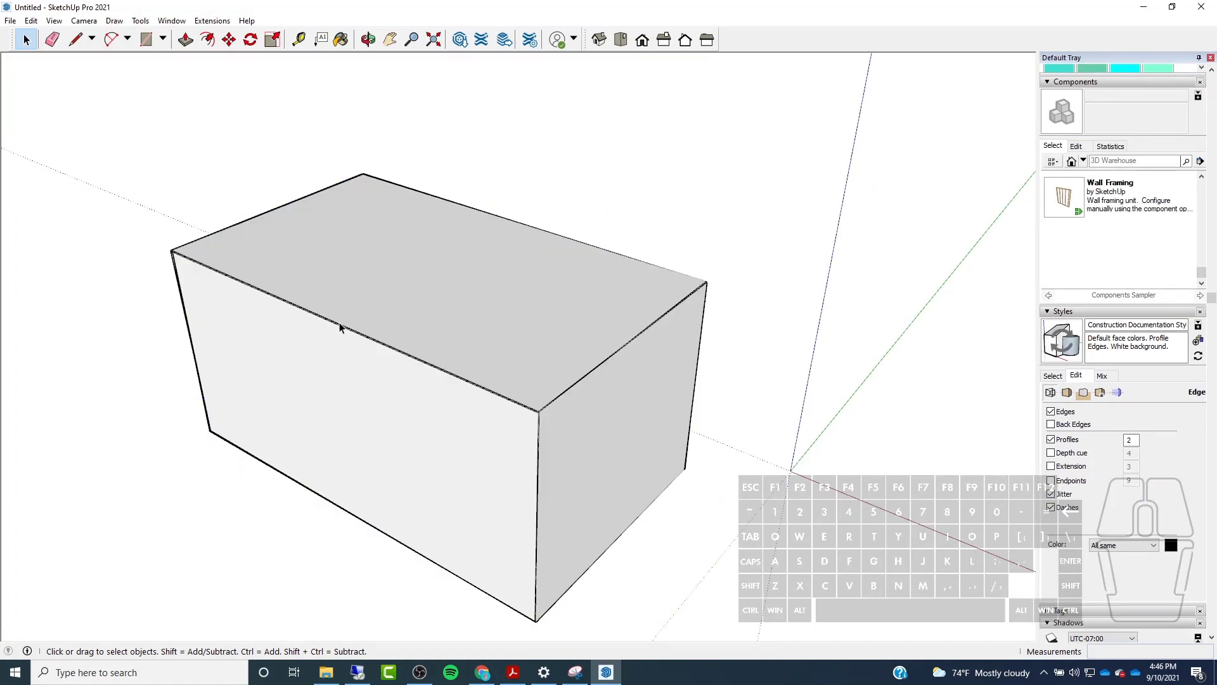
click(1056, 494)
click(1053, 484)
click(1051, 467)
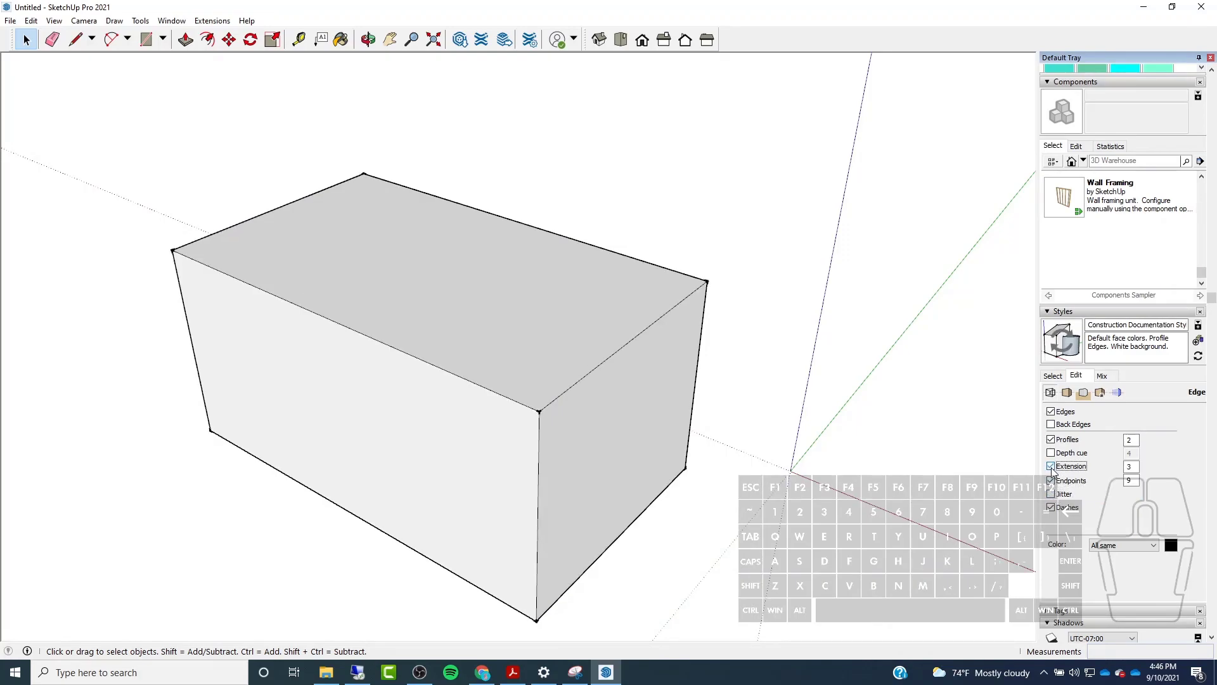
click(1051, 466)
click(1051, 481)
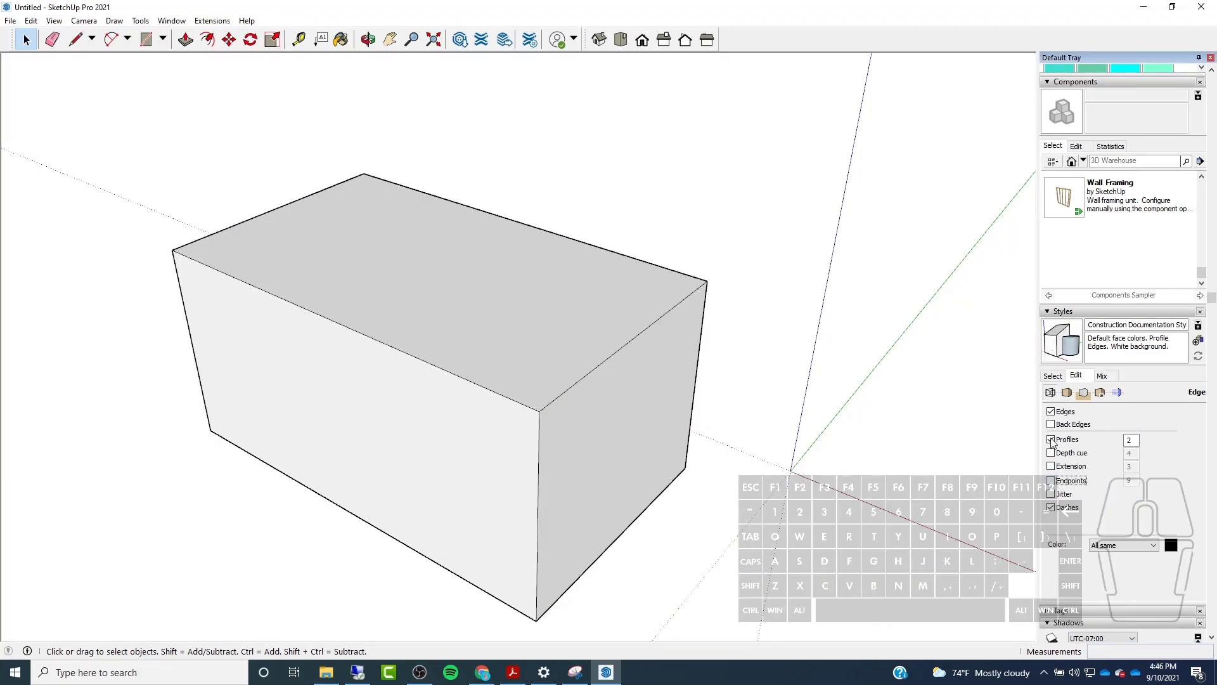
Switch the style's Edges and Profiles display off and back on to compare the box's outlines.
click(1051, 412)
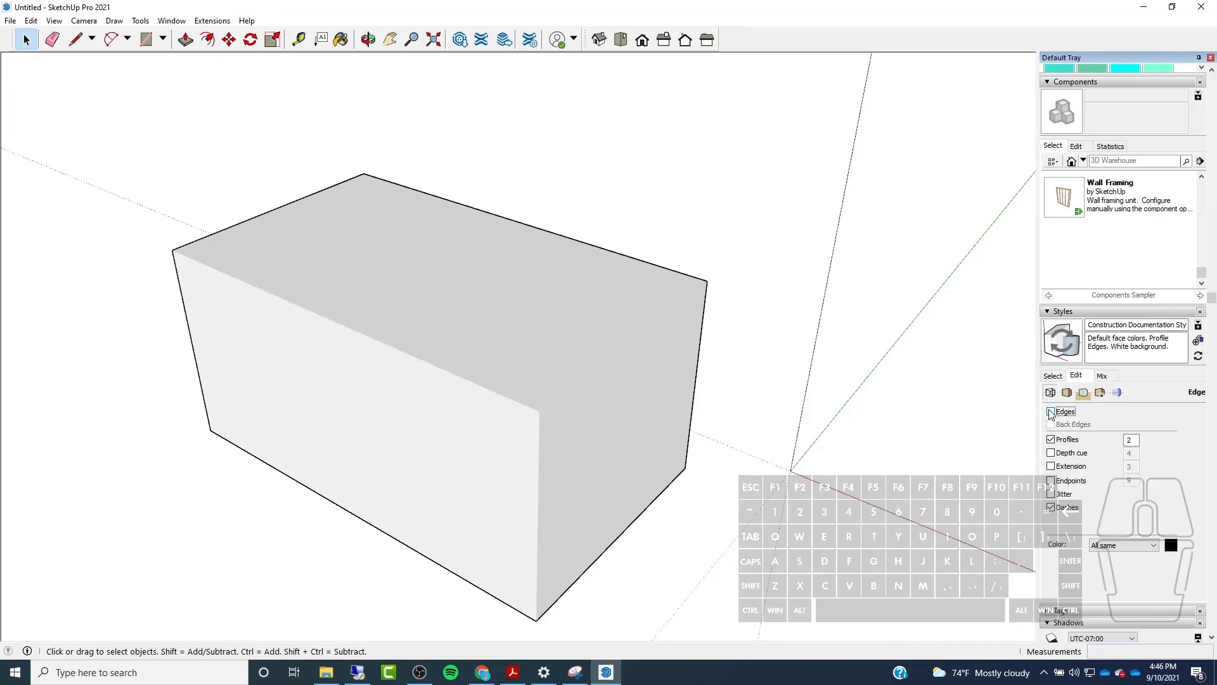
click(1051, 412)
click(1051, 439)
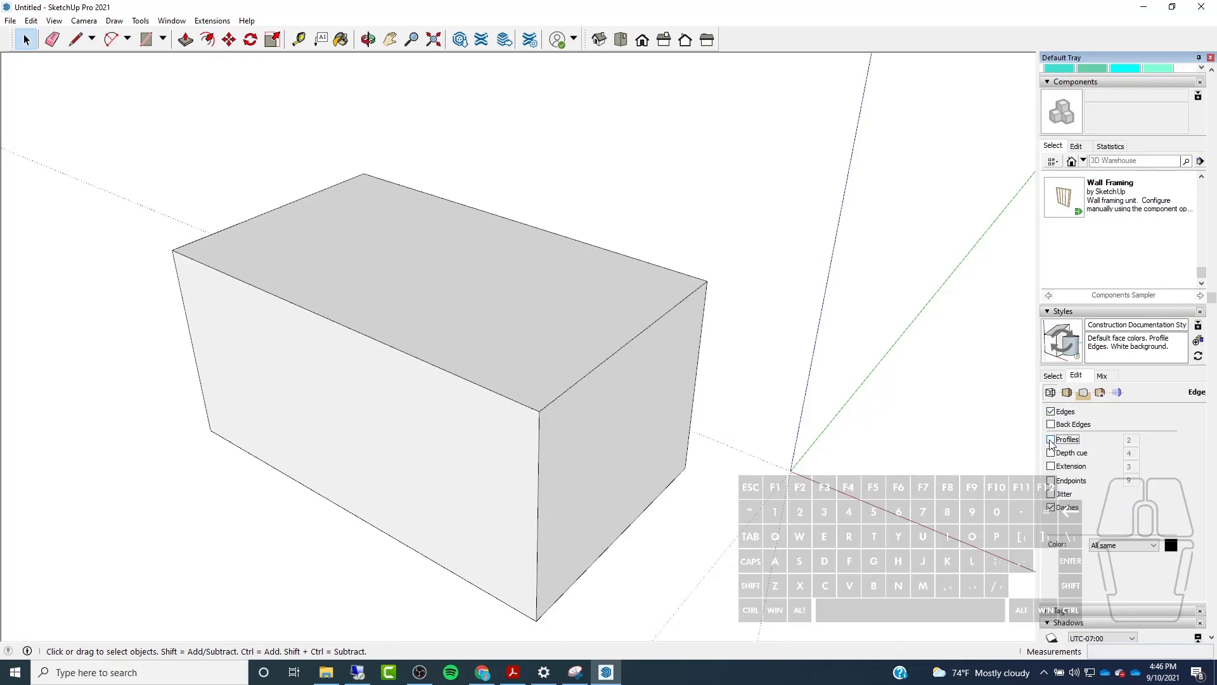
click(1051, 439)
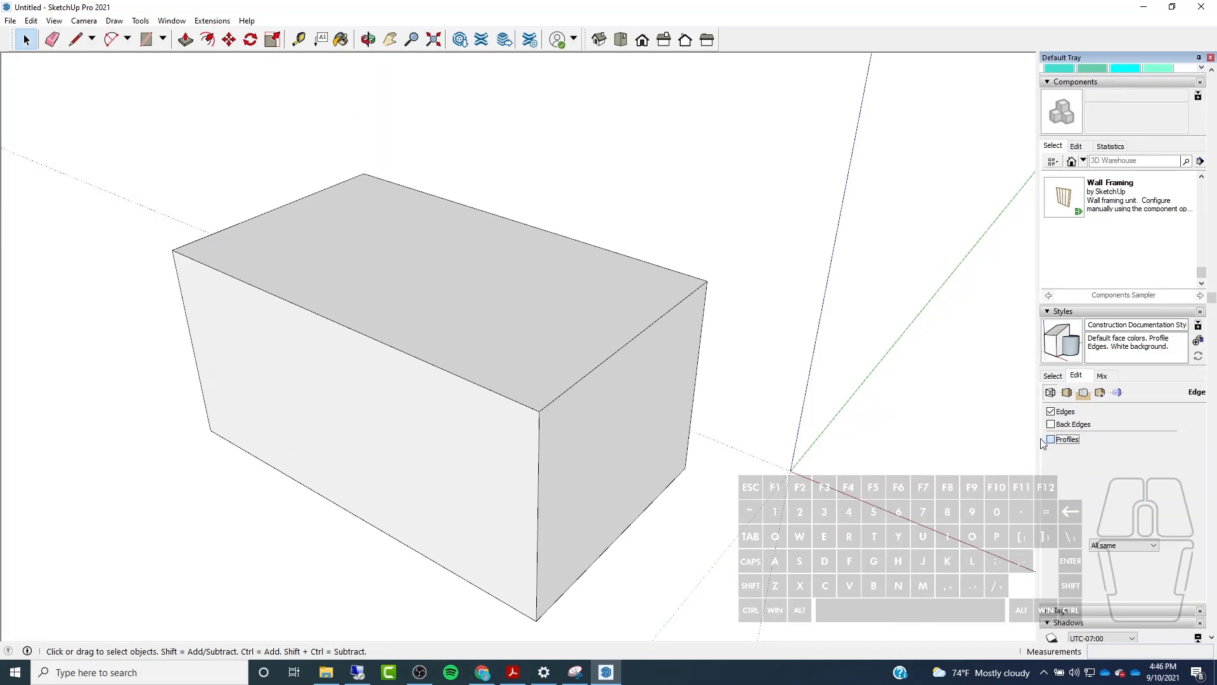
Open the style's face settings, try the hidden line face style, and switch the faces to shaded.
click(1067, 393)
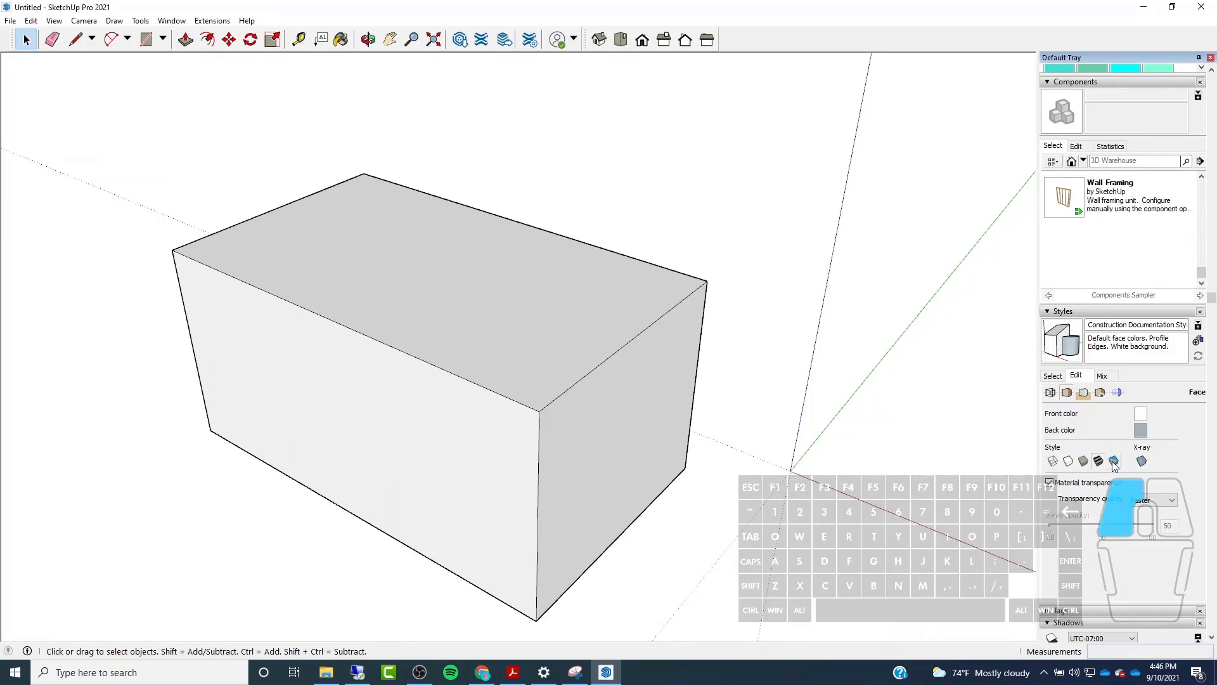
click(1068, 461)
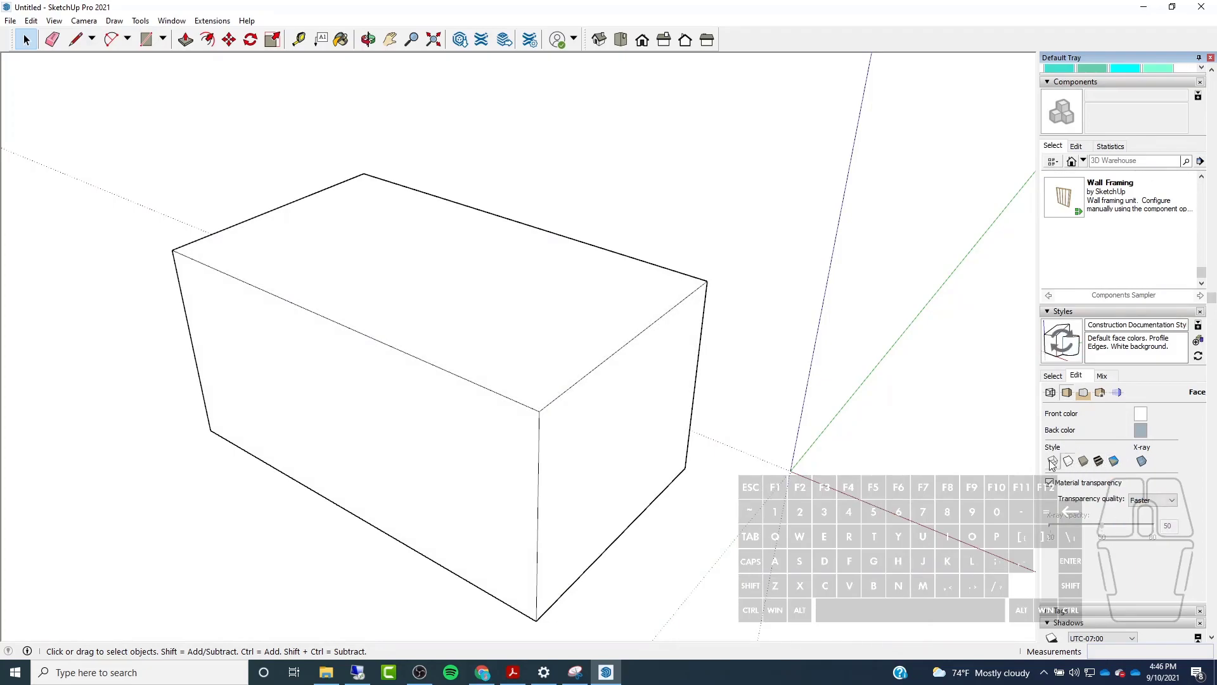
click(1083, 461)
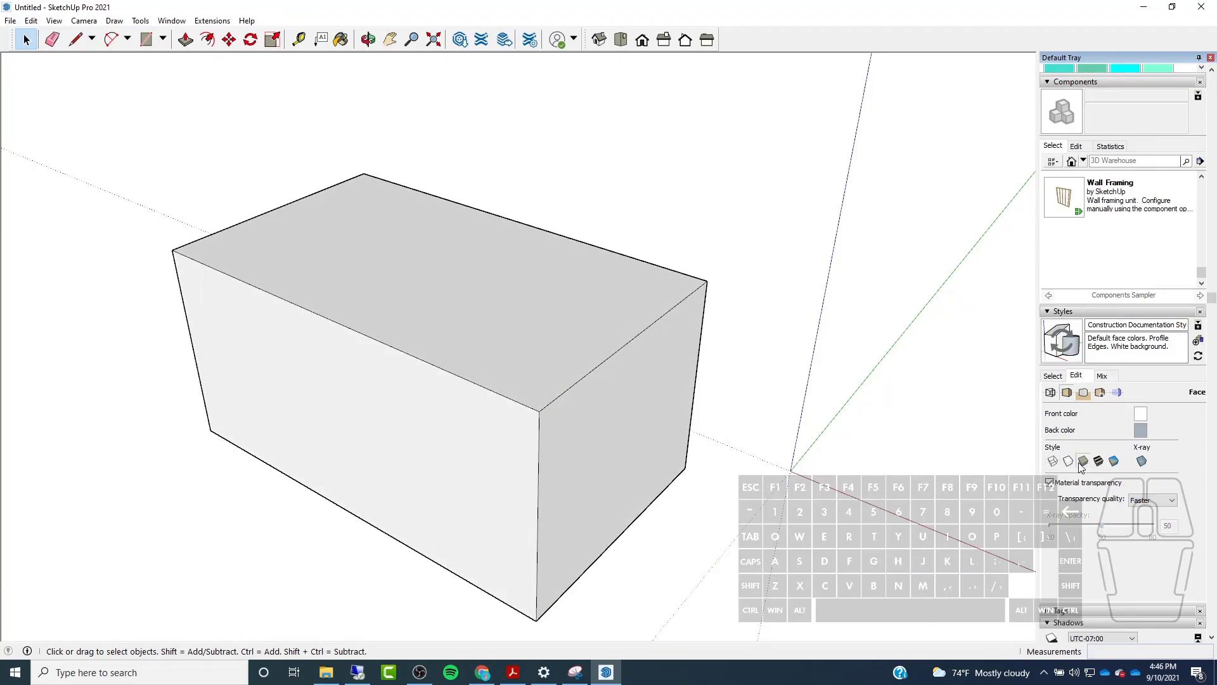
Look through the style's watermark, modeling, face and edge settings, and collapse the style options.
click(1100, 393)
click(1117, 392)
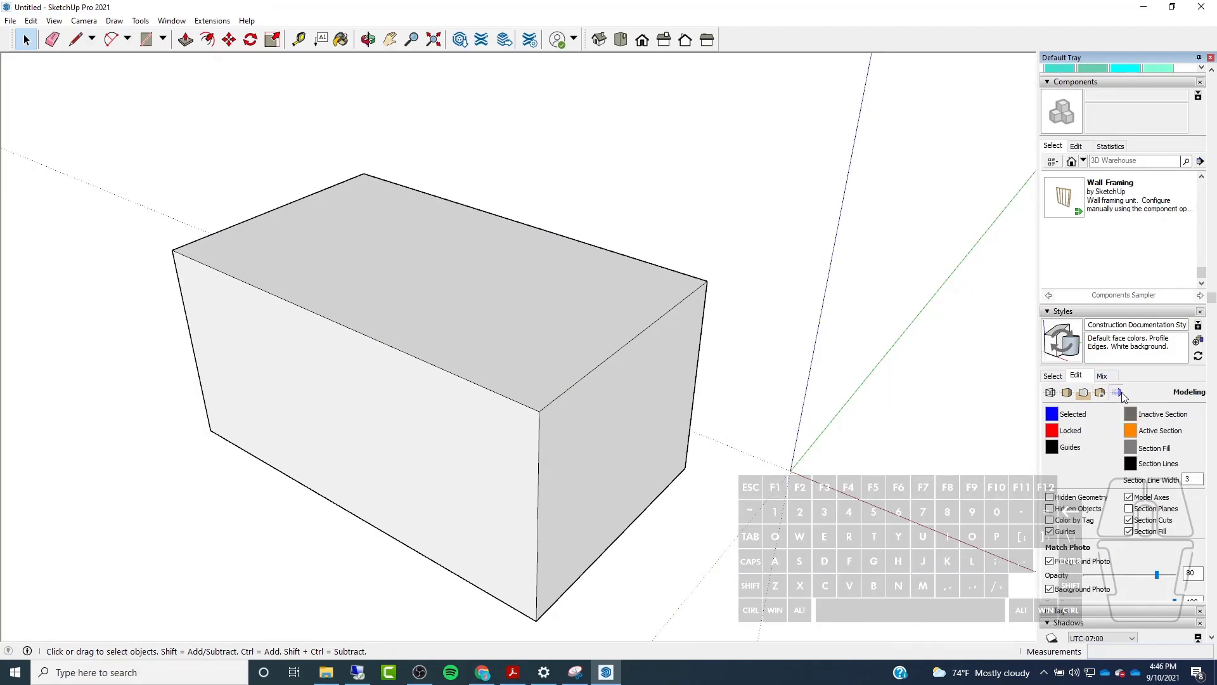
click(1083, 393)
click(1068, 393)
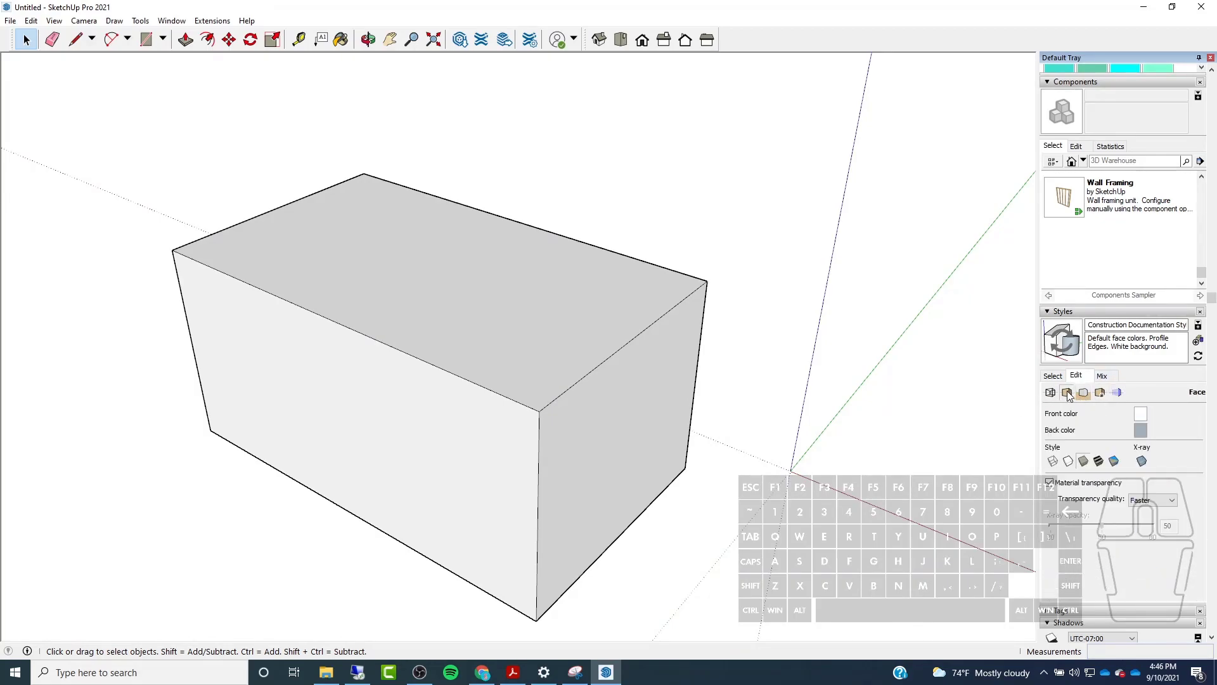
click(1053, 393)
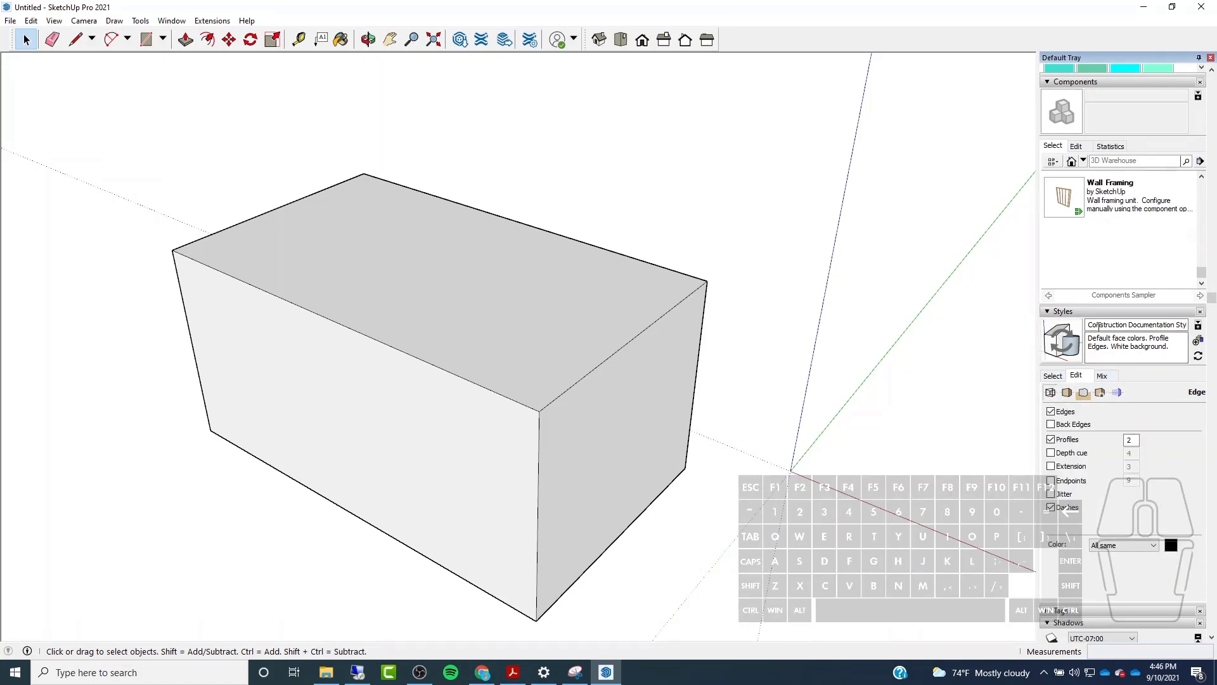
click(1055, 312)
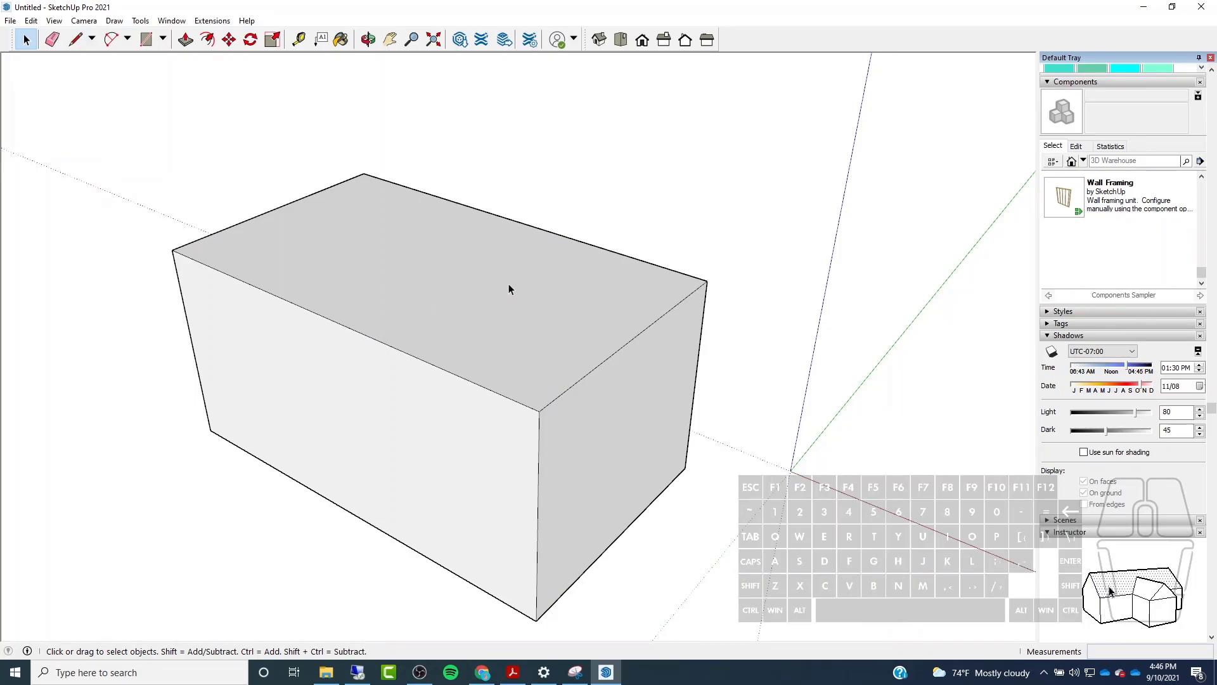
Turn on shadows for the model and view the box's shadow from its short end.
scroll(623, 275, down, 5)
scroll(624, 275, up, 2)
middle_drag(417, 210, 398, 256)
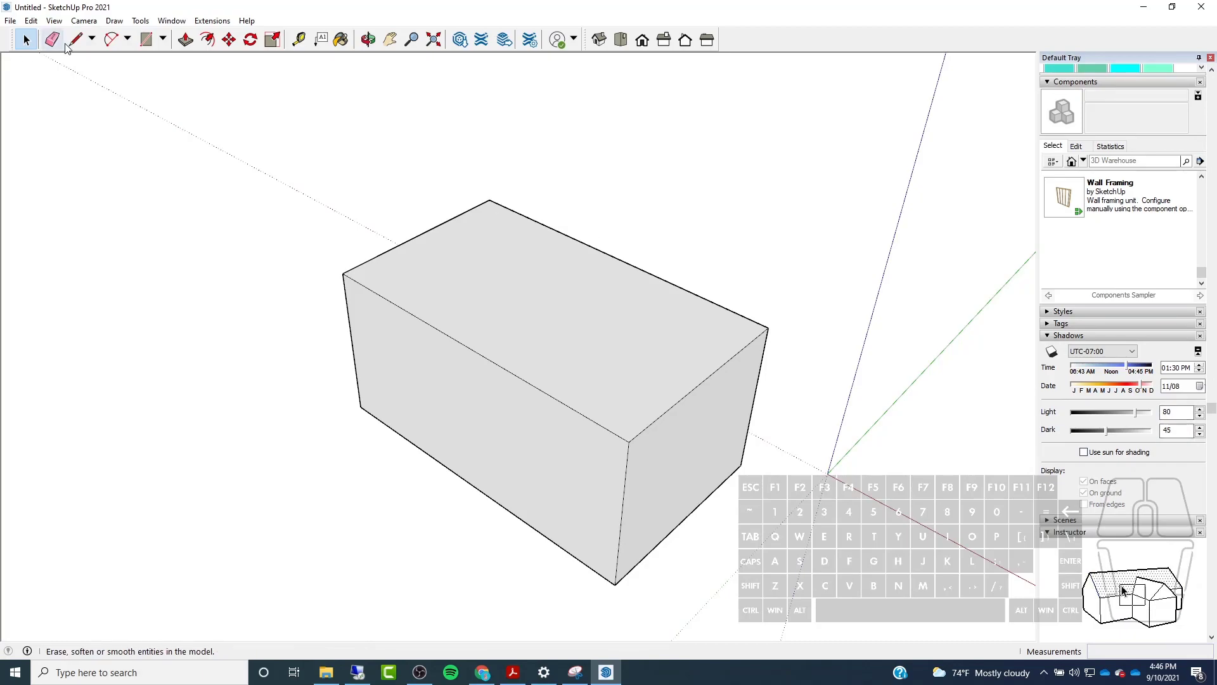
click(54, 21)
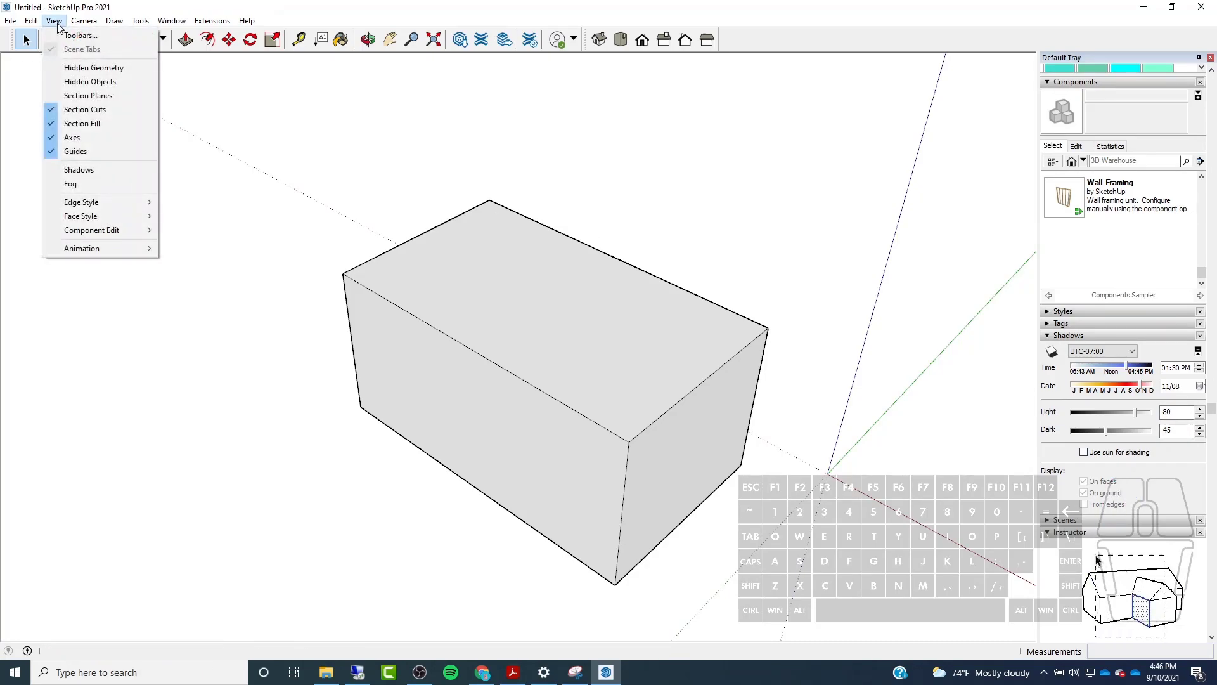
click(78, 170)
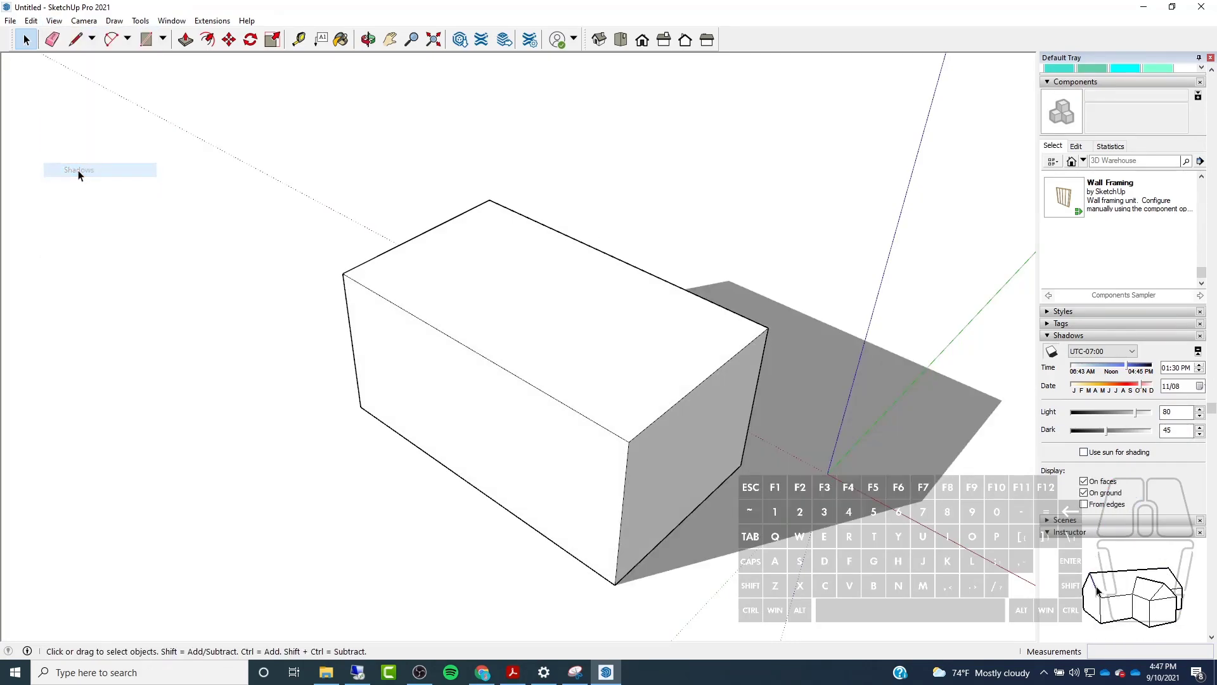
middle_drag(579, 372, 482, 277)
middle_drag(587, 345, 505, 395)
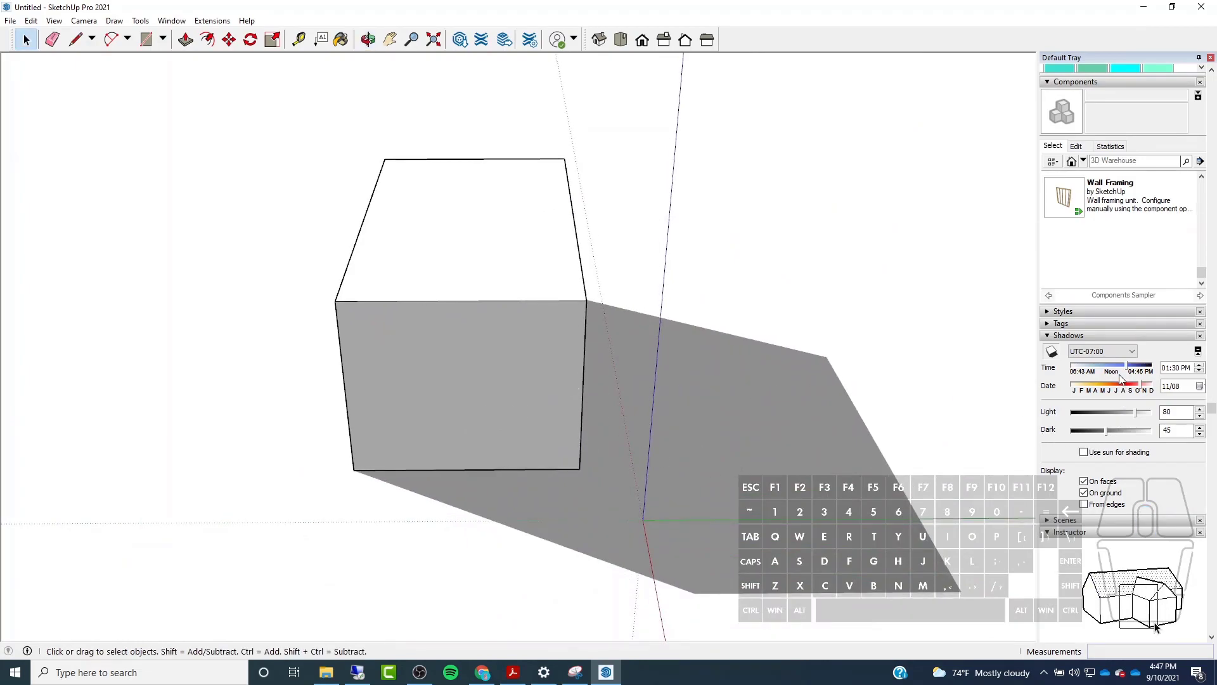
Set the shadow time to 02:05 PM, date to 09/27 and Dark to 84, and try Use sun for shading.
drag(1127, 367, 1100, 391)
middle_drag(728, 353, 438, 401)
mouse_move(1108, 370)
mouse_down()
mouse_move(1135, 367)
mouse_move(1109, 390)
mouse_move(1148, 389)
mouse_move(1108, 391)
mouse_move(1131, 388)
mouse_move(1123, 412)
mouse_move(1135, 412)
mouse_move(1078, 437)
mouse_move(1139, 431)
mouse_up()
mouse_move(370, 367)
middle_down()
mouse_move(558, 393)
mouse_move(872, 339)
mouse_move(693, 329)
middle_up()
click(1085, 454)
click(1082, 453)
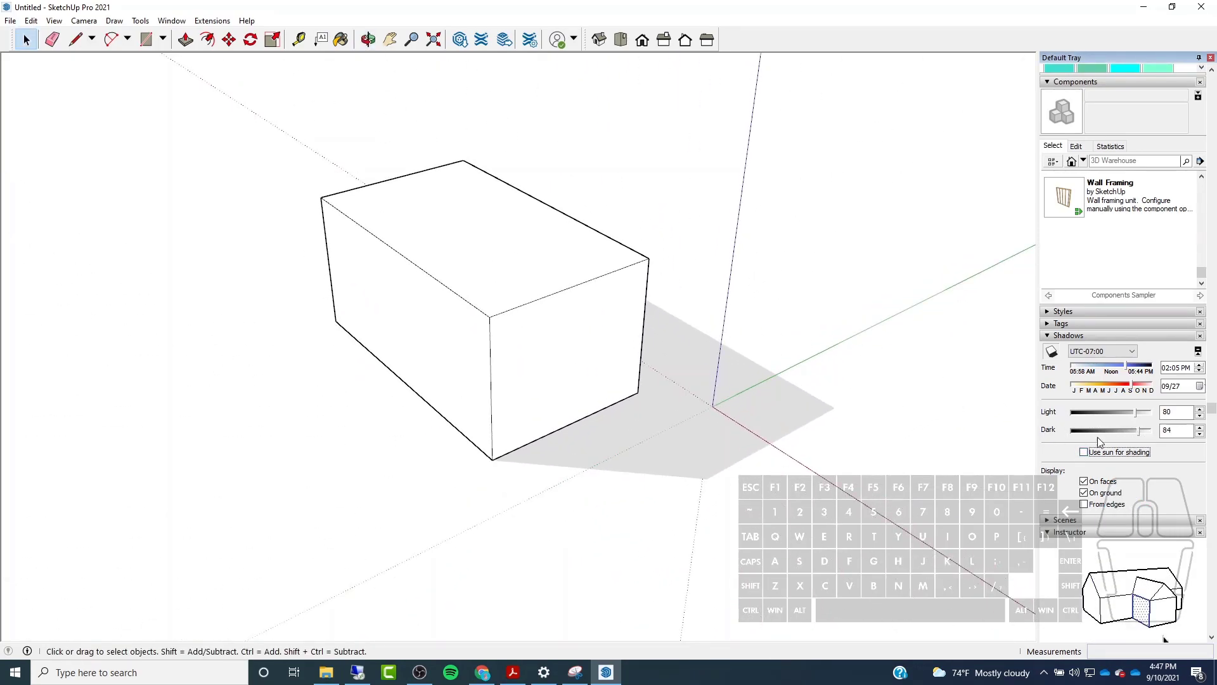
Try the shadow display options On ground, On faces and From edges, keeping only the first two enabled.
scroll(1092, 437, up, 1)
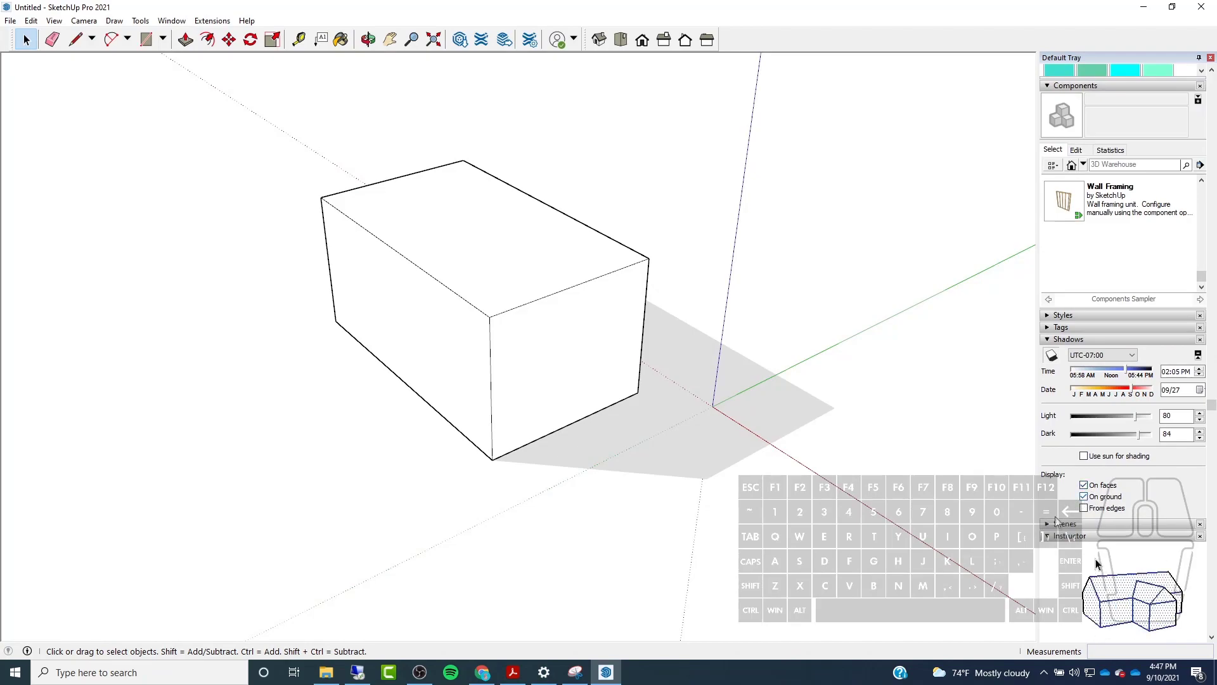
click(1084, 497)
click(1085, 497)
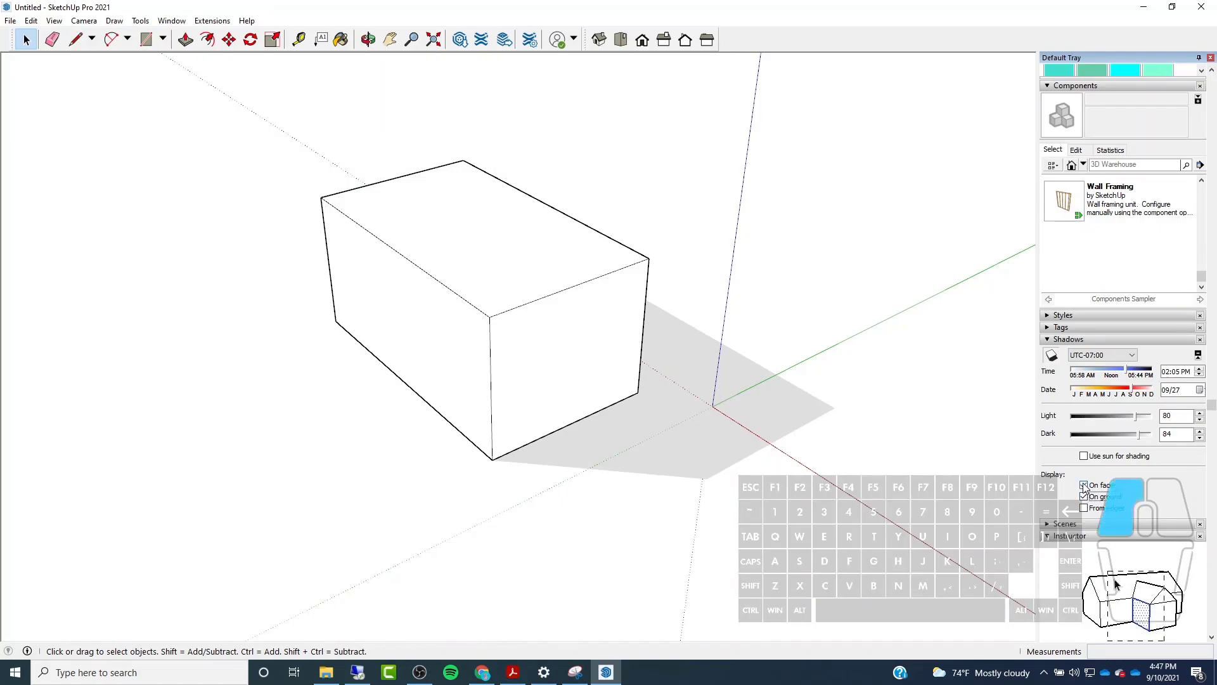
click(1084, 486)
middle_drag(869, 442, 913, 431)
click(1083, 485)
scroll(919, 434, down, 1)
click(1090, 510)
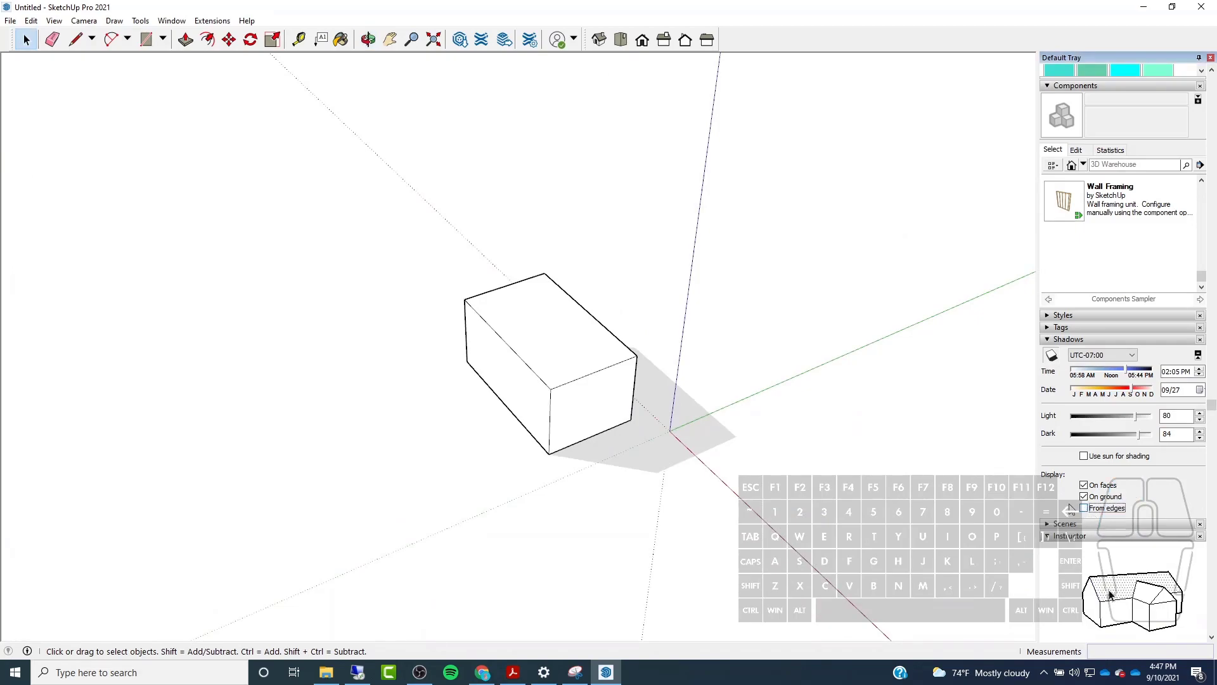
Create a scene from an angled three-quarter view of the box, saving the style changes as a new style.
scroll(1100, 561, down, 3)
scroll(1100, 561, down, 2)
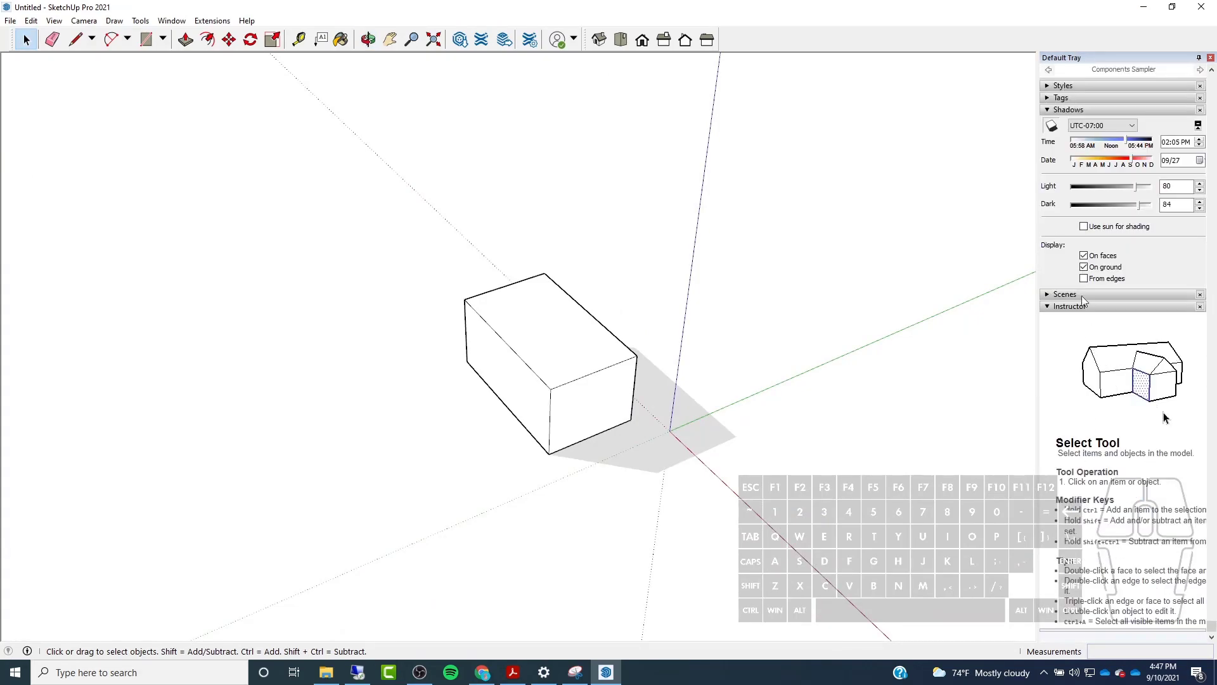
click(1049, 294)
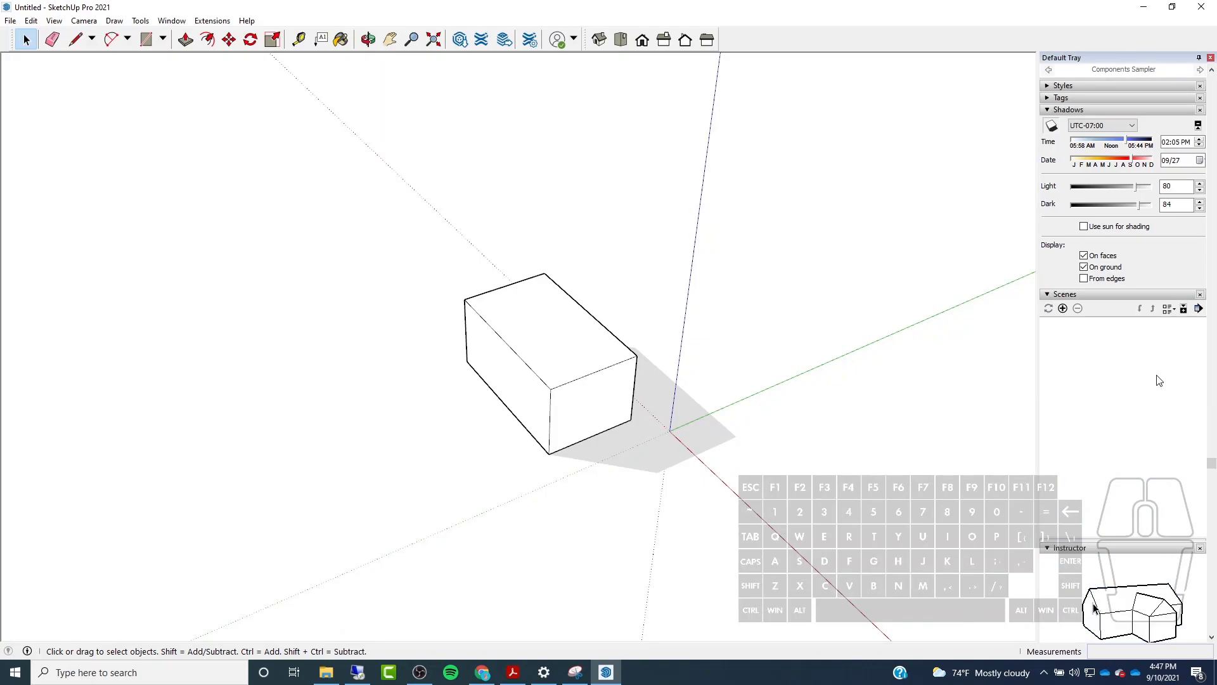
middle_drag(389, 336, 639, 283)
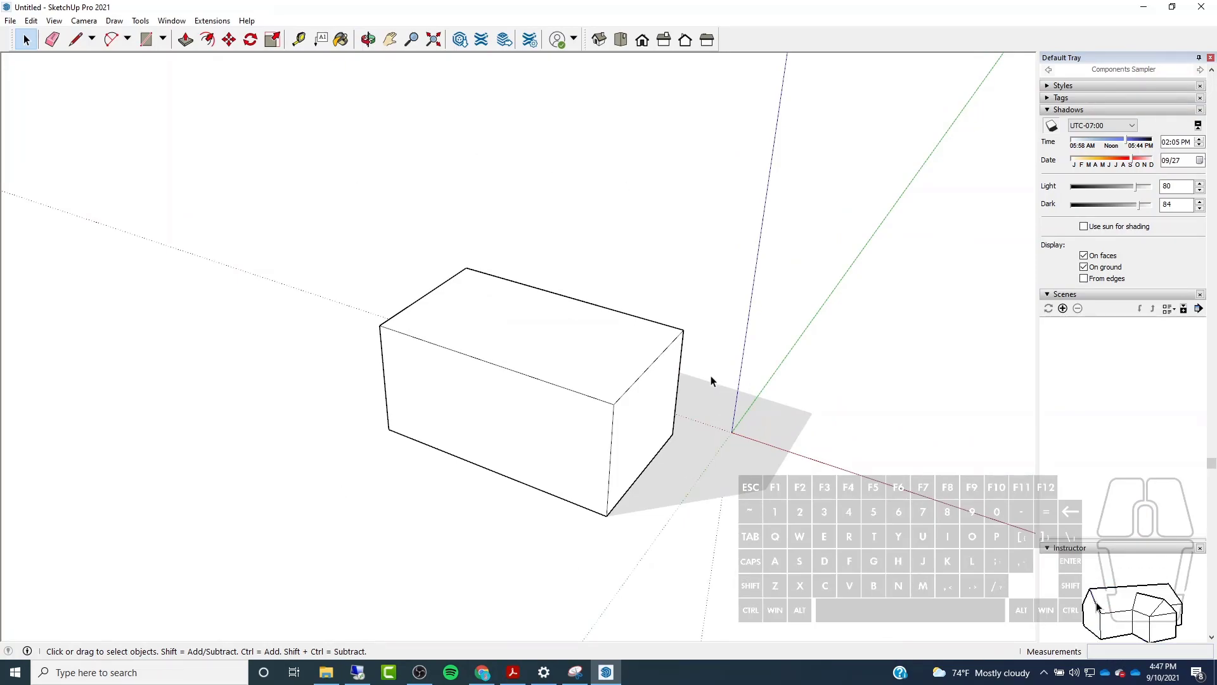
middle_drag(733, 345, 632, 344)
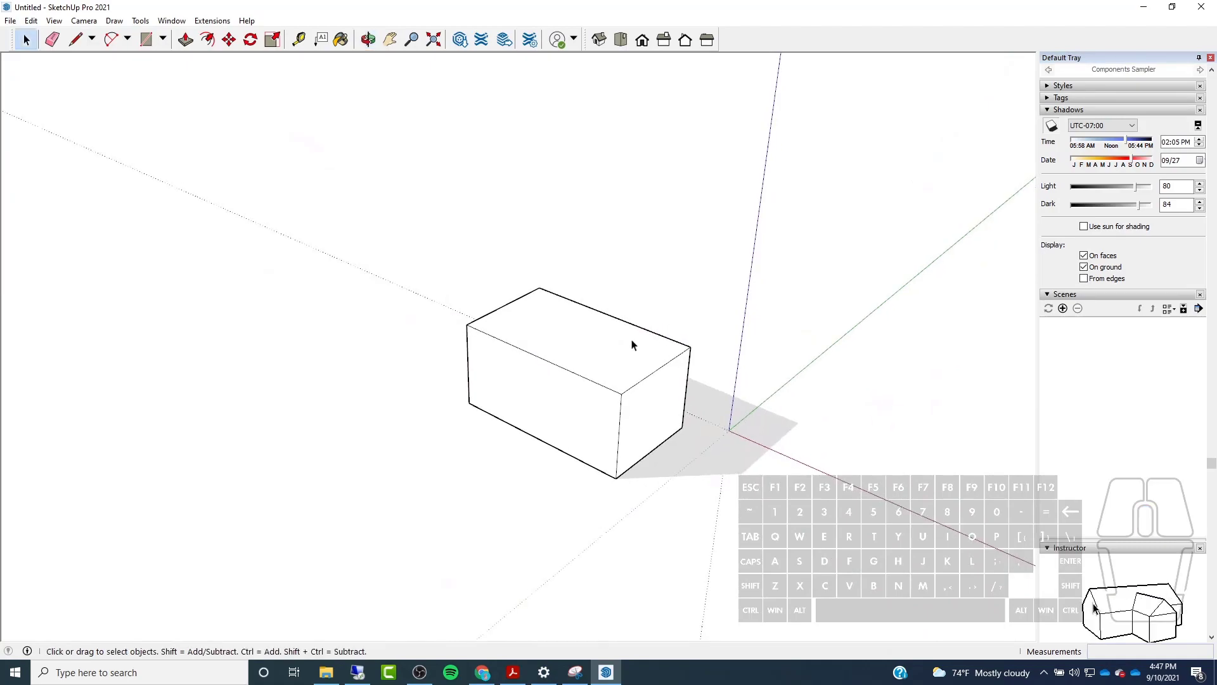
scroll(600, 397, up, 3)
scroll(600, 397, down, 1)
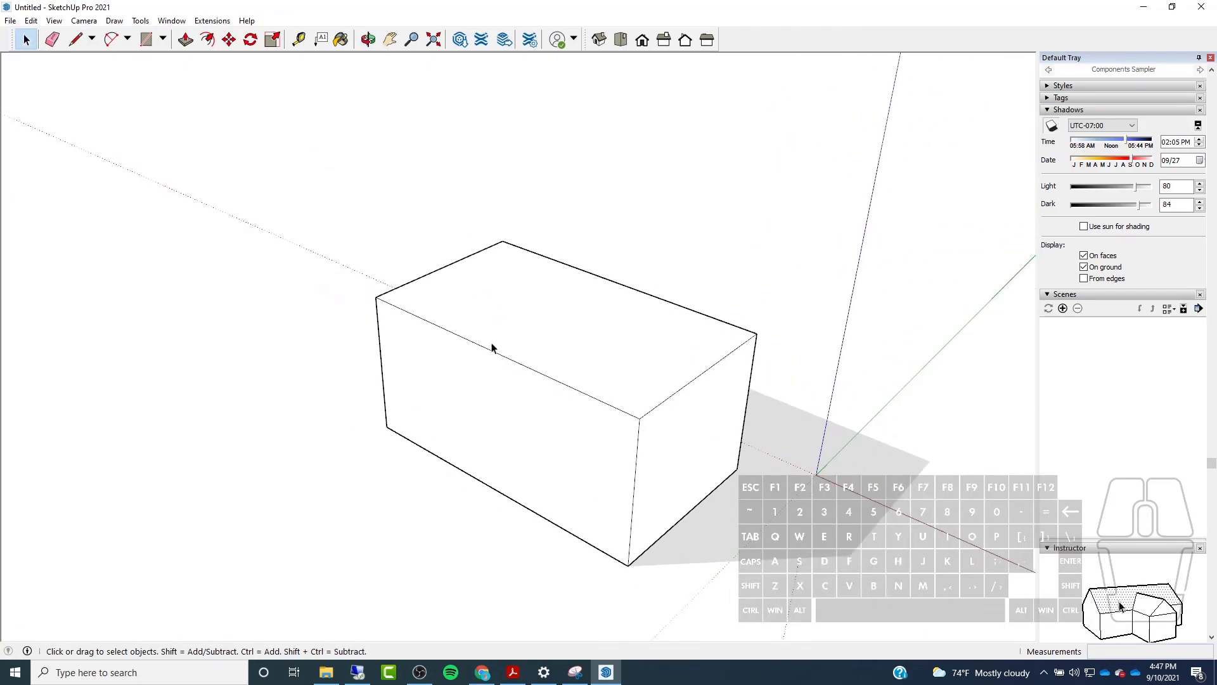
scroll(724, 313, down, 1)
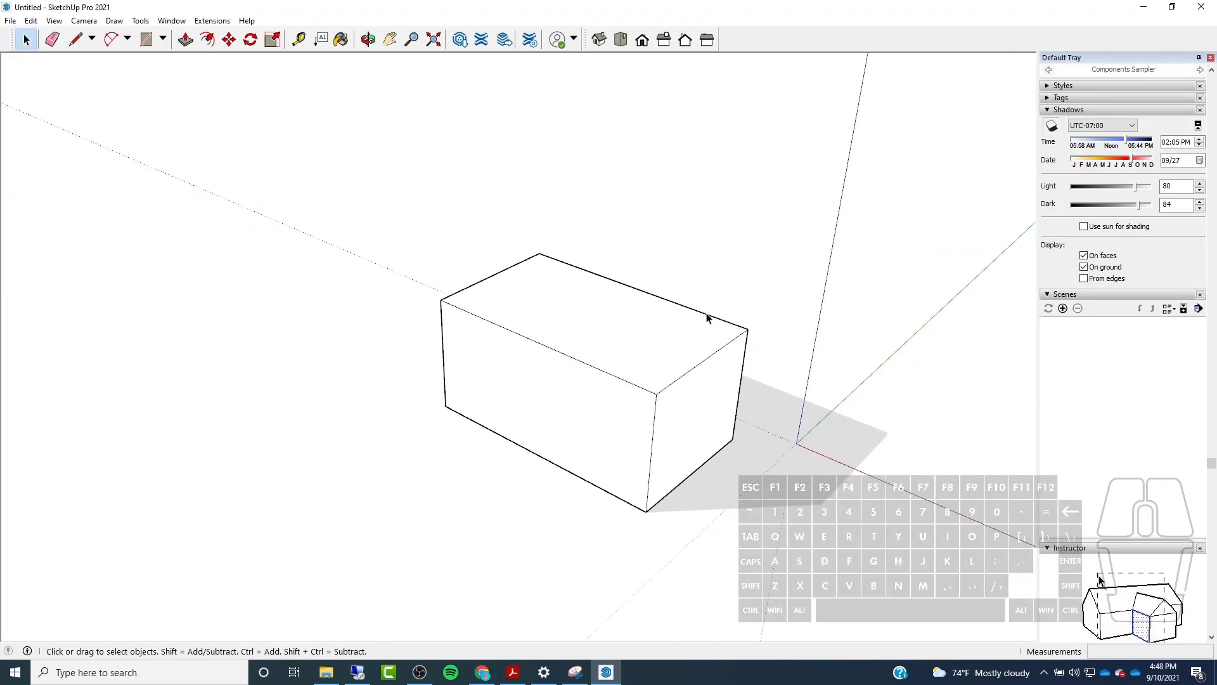
scroll(623, 323, up, 1)
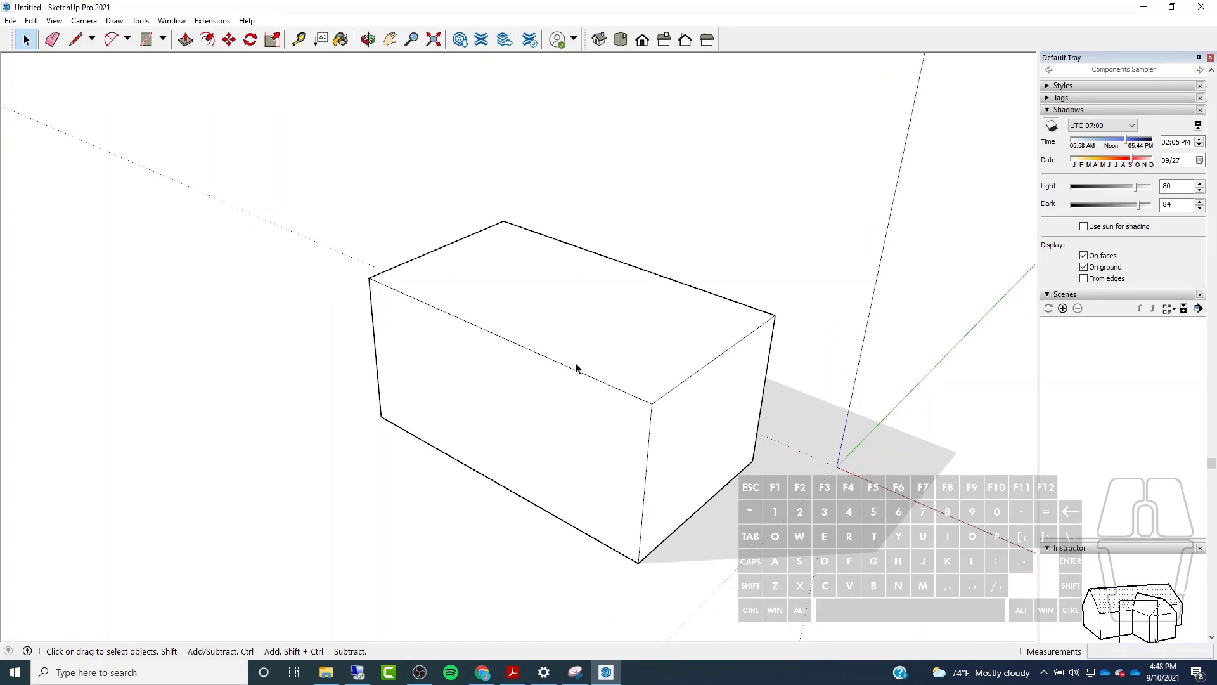
click(1063, 309)
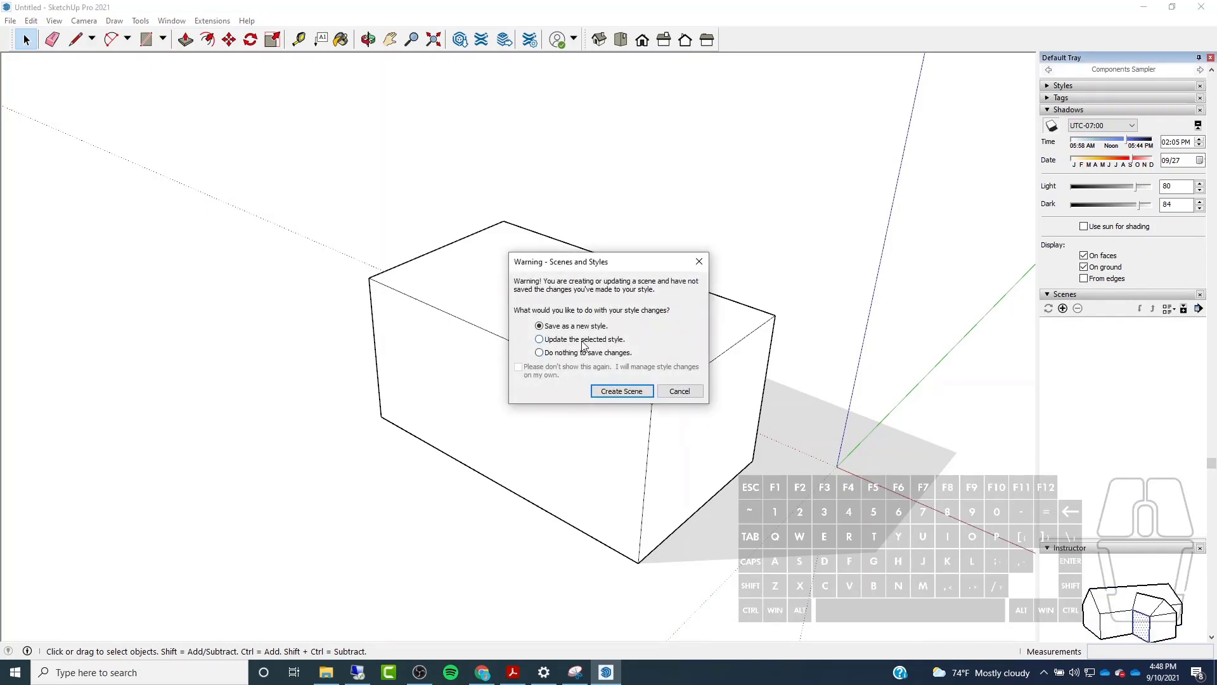
click(613, 392)
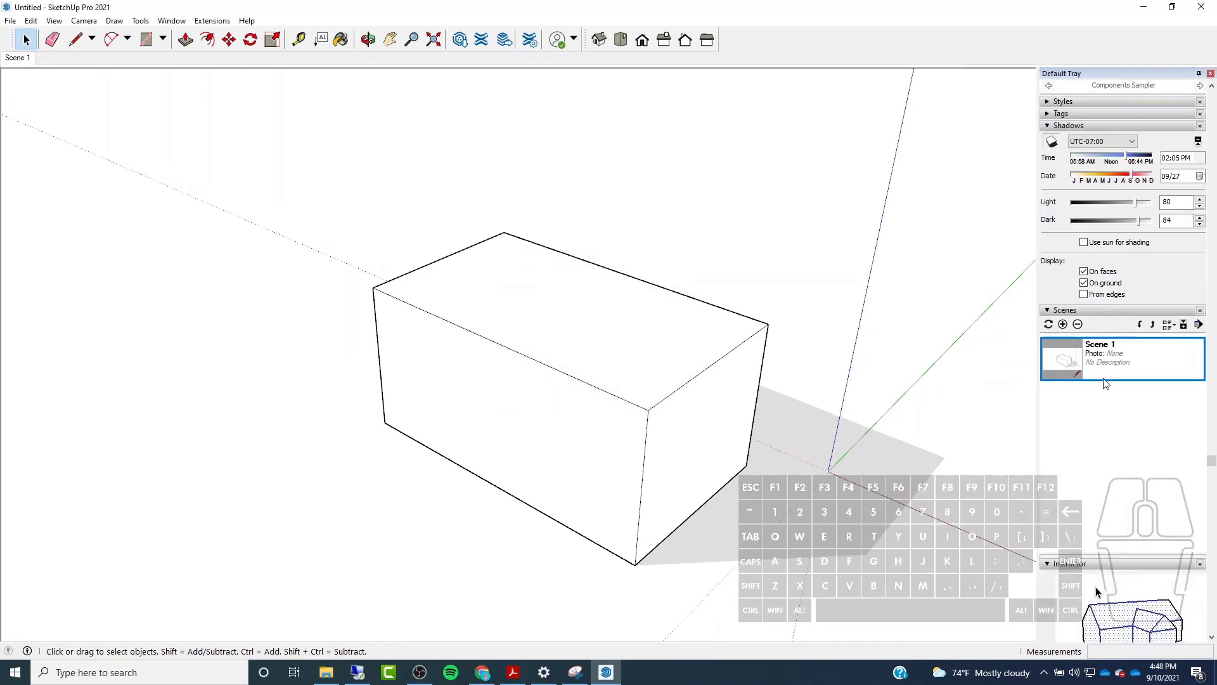
Show the new scene's details and rename the scene as Isometric.
right_click(1098, 350)
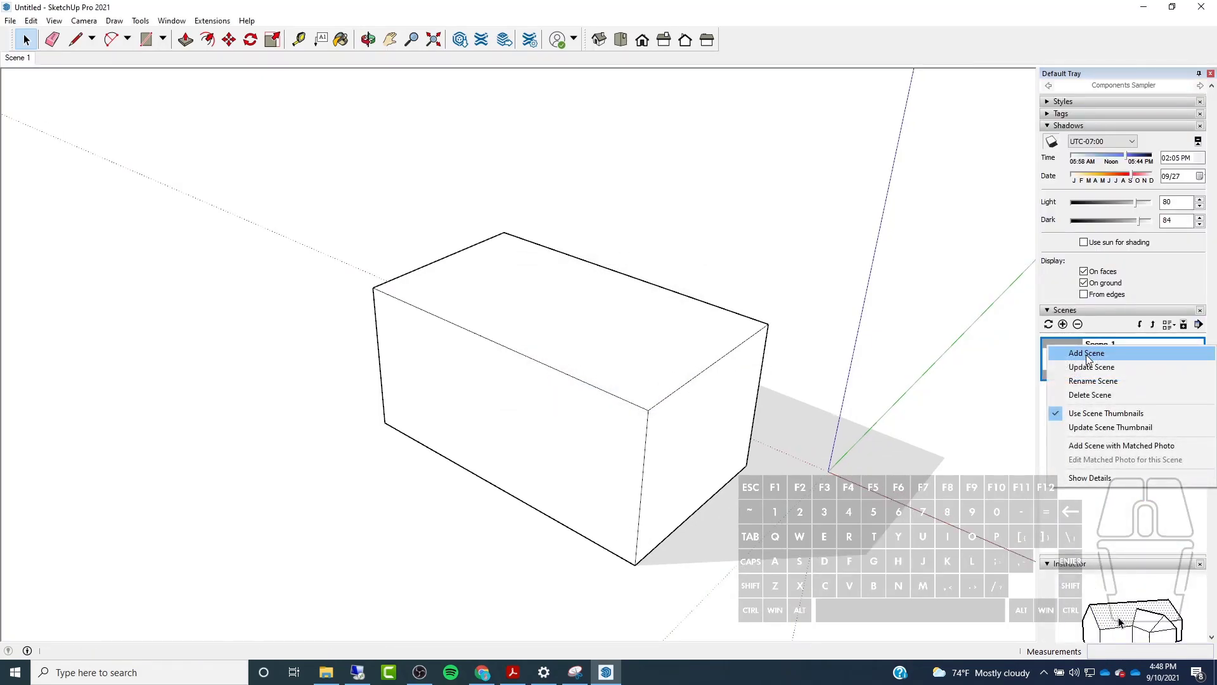
click(1090, 477)
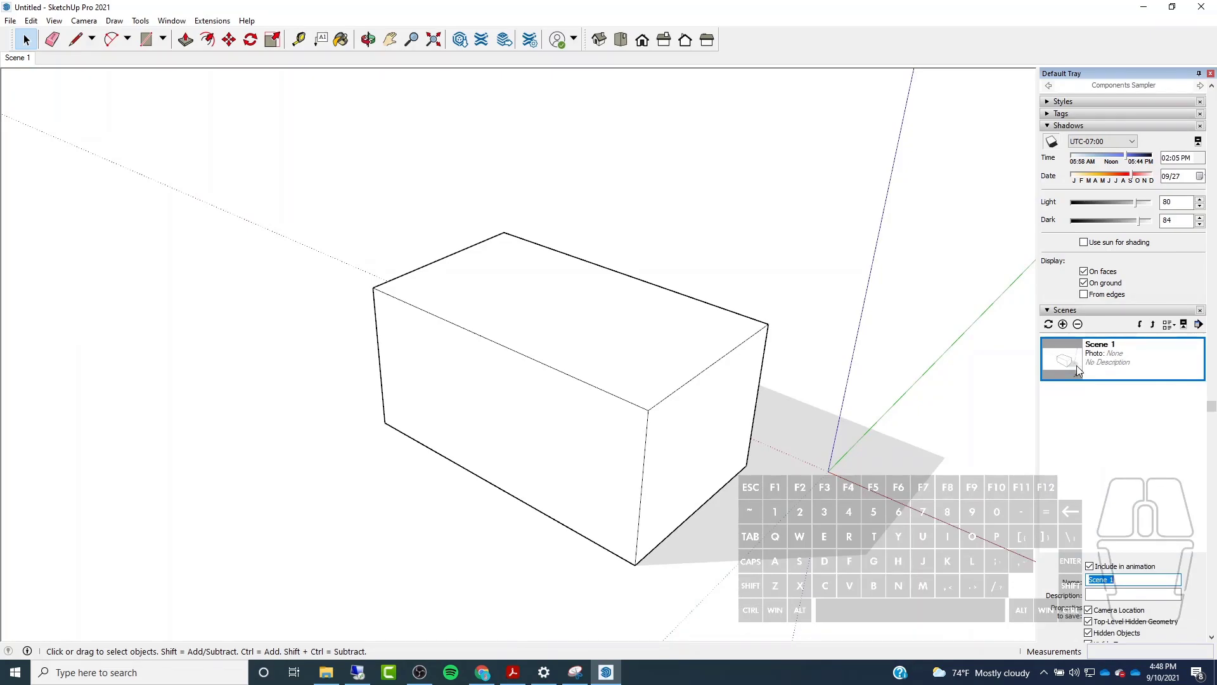
text(Isometric)
key(Return)
Add a second scene that views the box's long side straight on from the front.
scroll(470, 261, up, 1)
scroll(460, 427, down, 5)
middle_drag(460, 426, 655, 272)
scroll(470, 335, up, 1)
scroll(471, 335, up, 1)
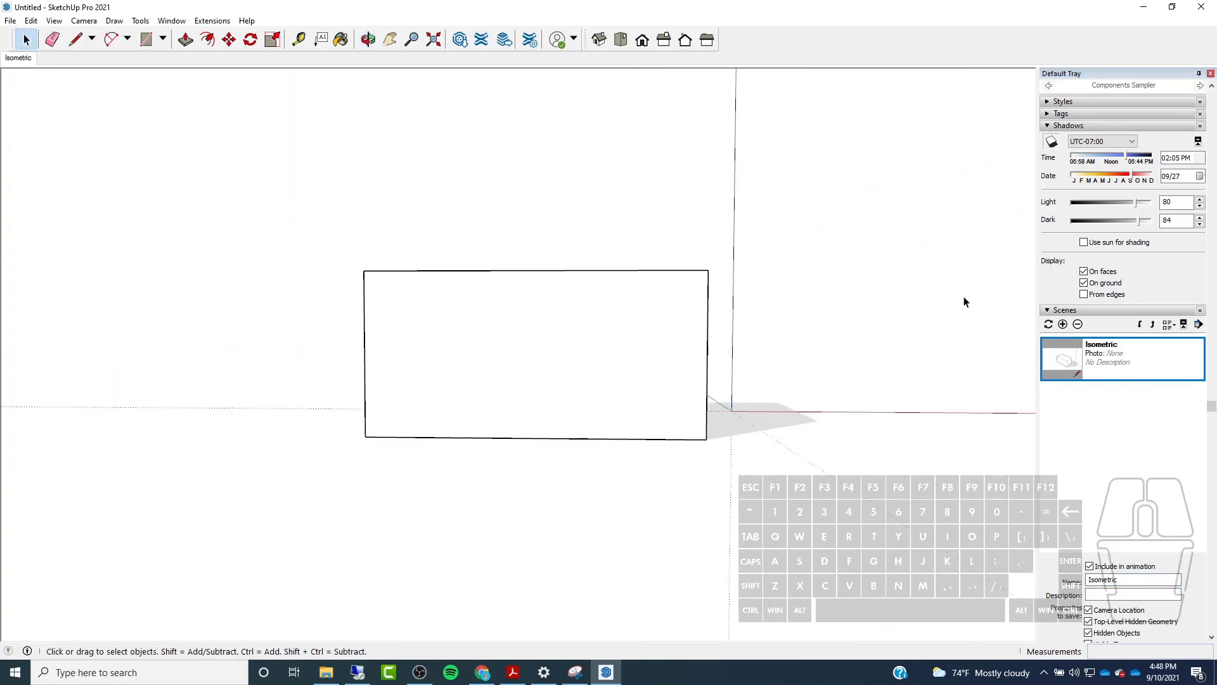
click(1063, 324)
Rename the second scene as Front Elevation.
right_click(1114, 396)
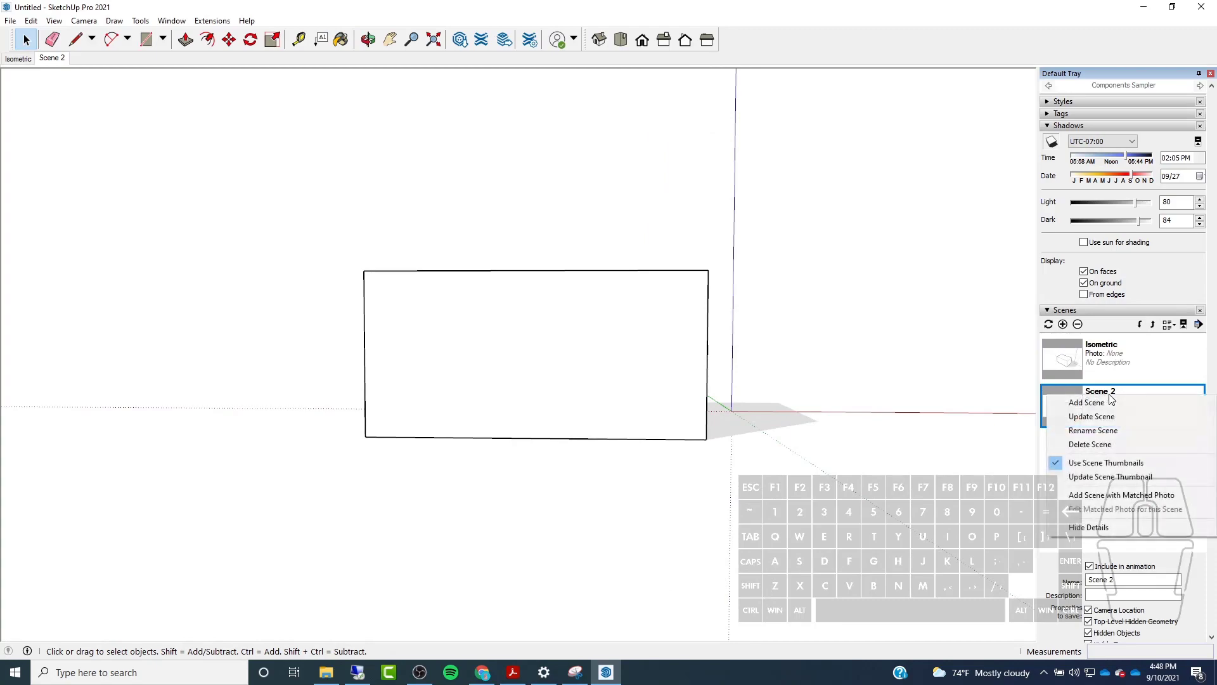
click(1090, 430)
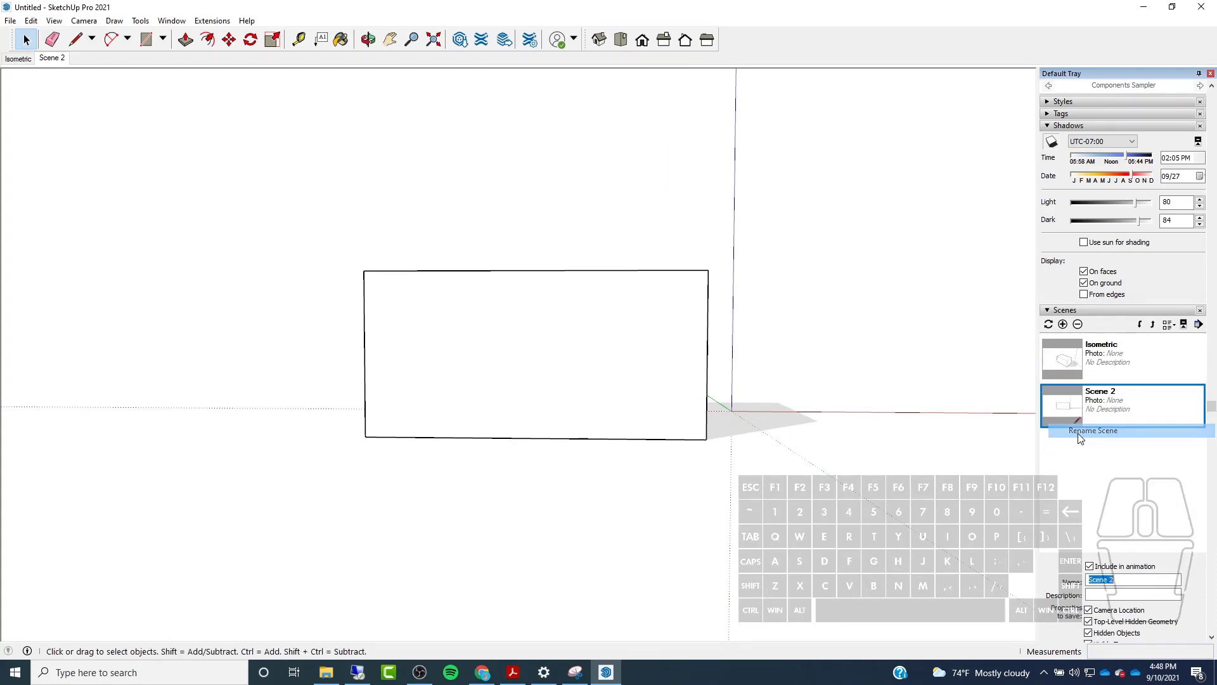
text(Fro)
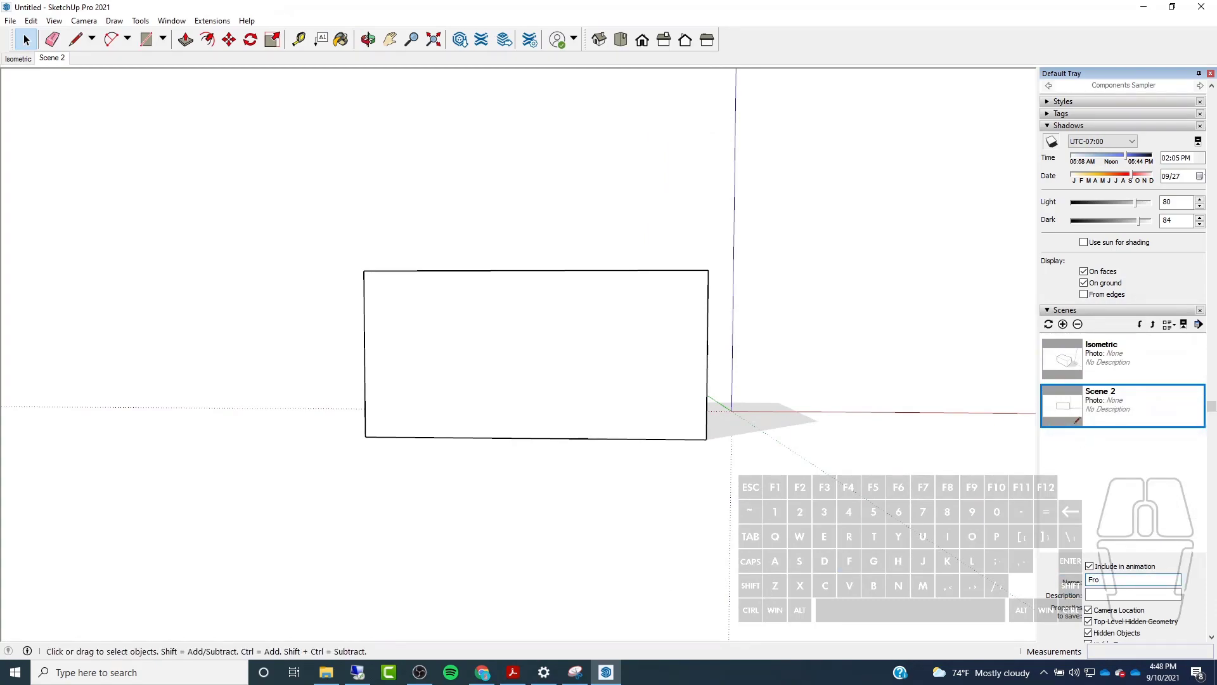
text(nt Elevation)
key(Return)
click(1133, 438)
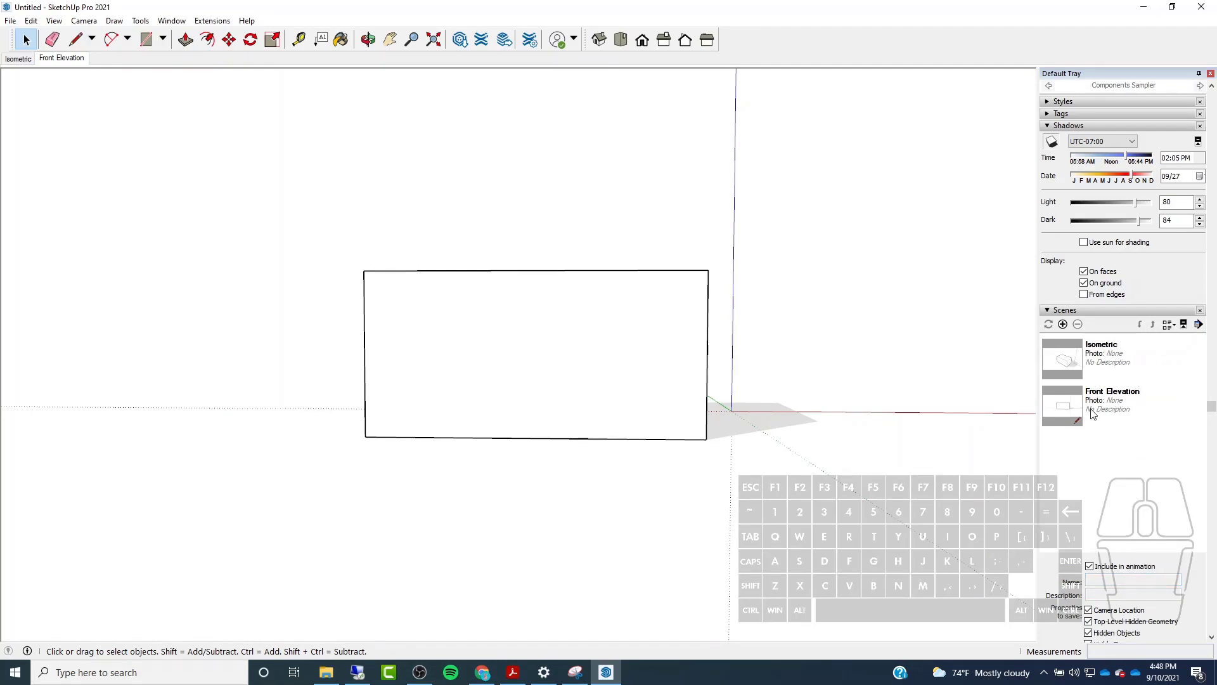
Switch back and forth between the Isometric and Front Elevation scenes and review the properties each scene saves.
click(14, 58)
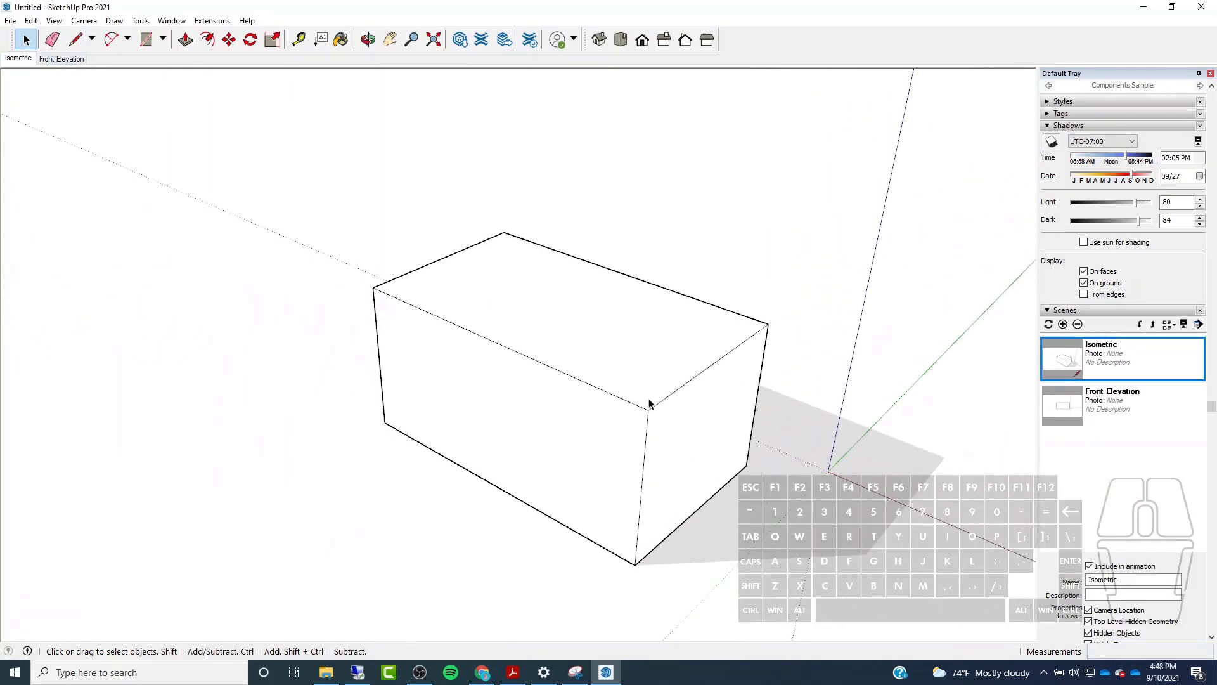
click(70, 58)
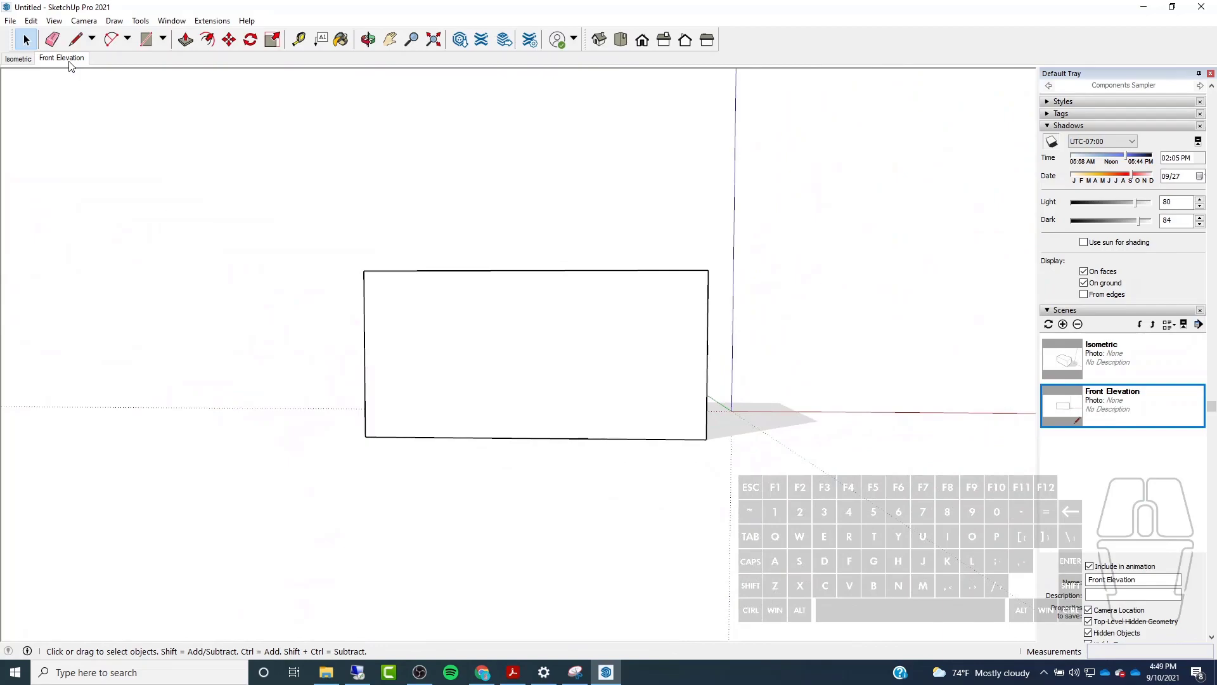
scroll(257, 135, up, 1)
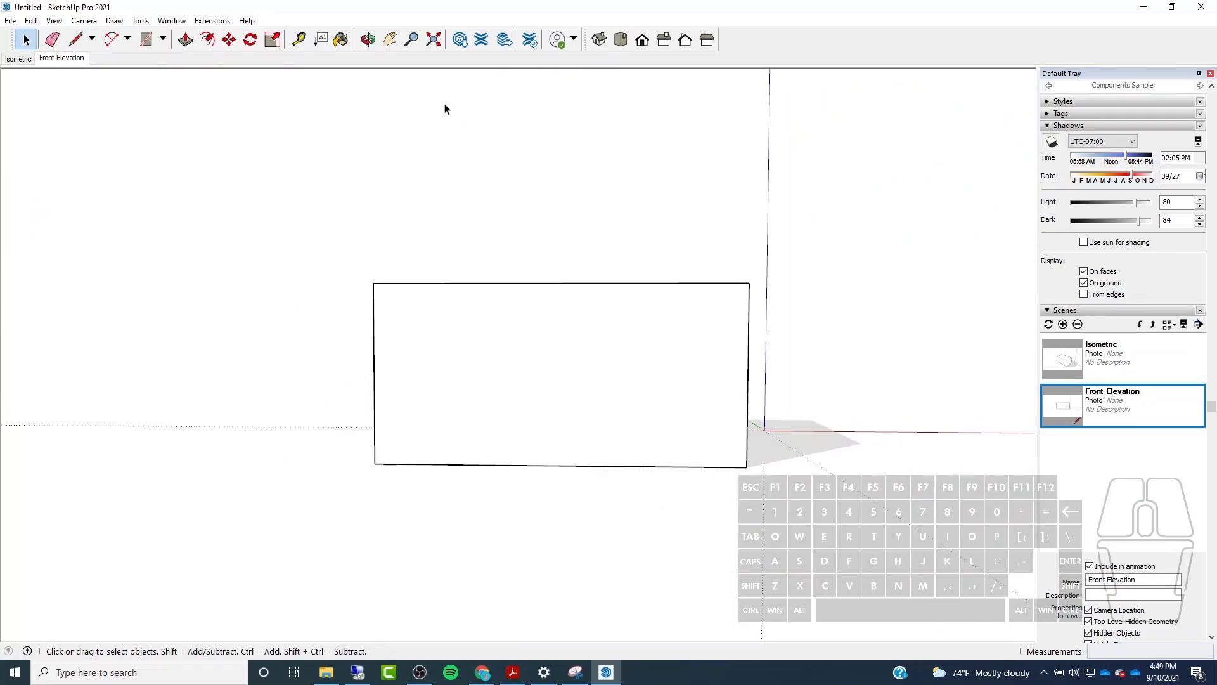
scroll(1155, 515, down, 3)
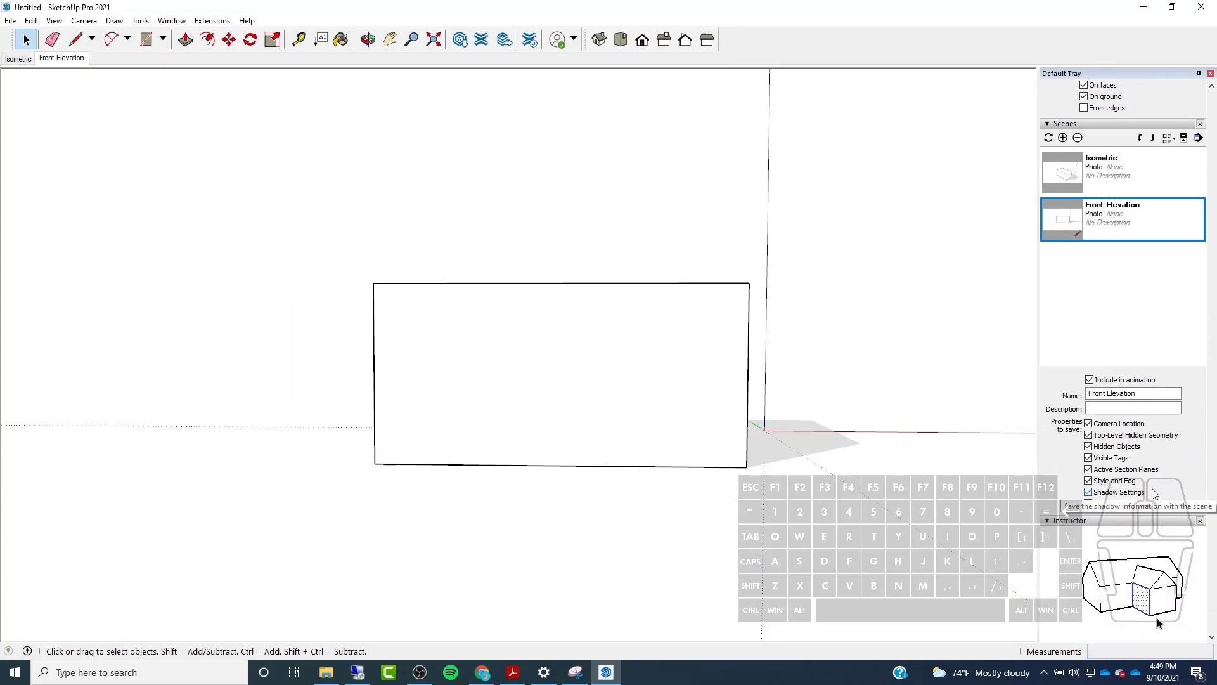
click(19, 59)
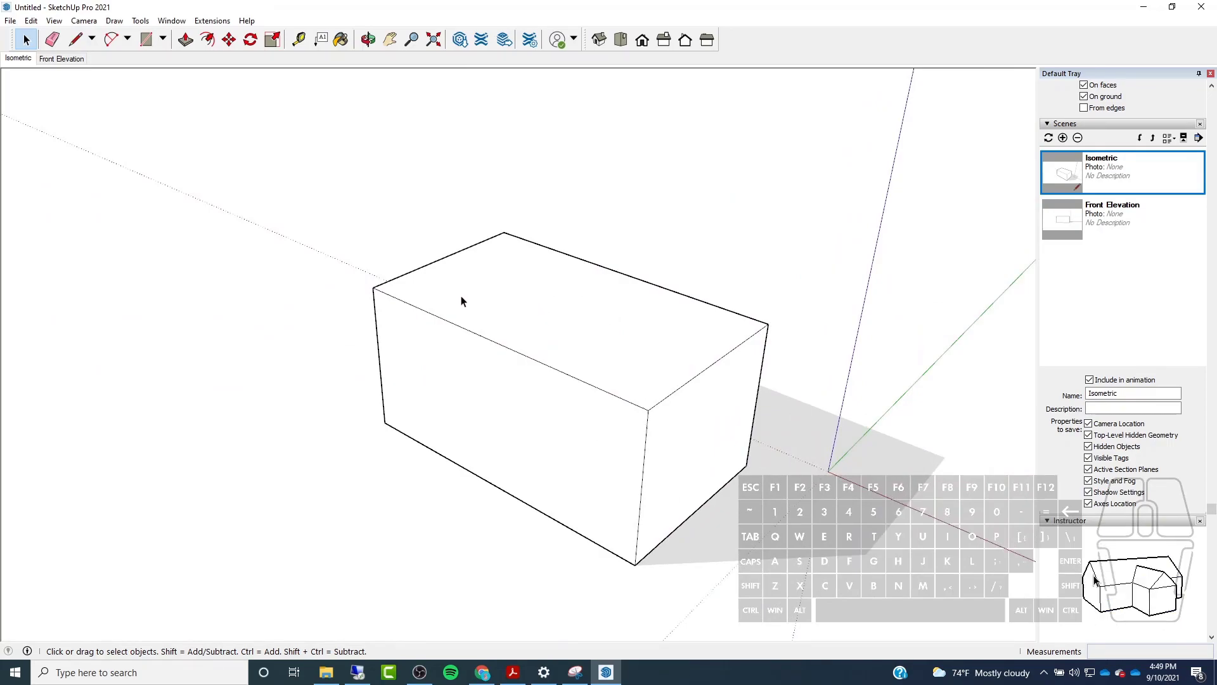
click(61, 59)
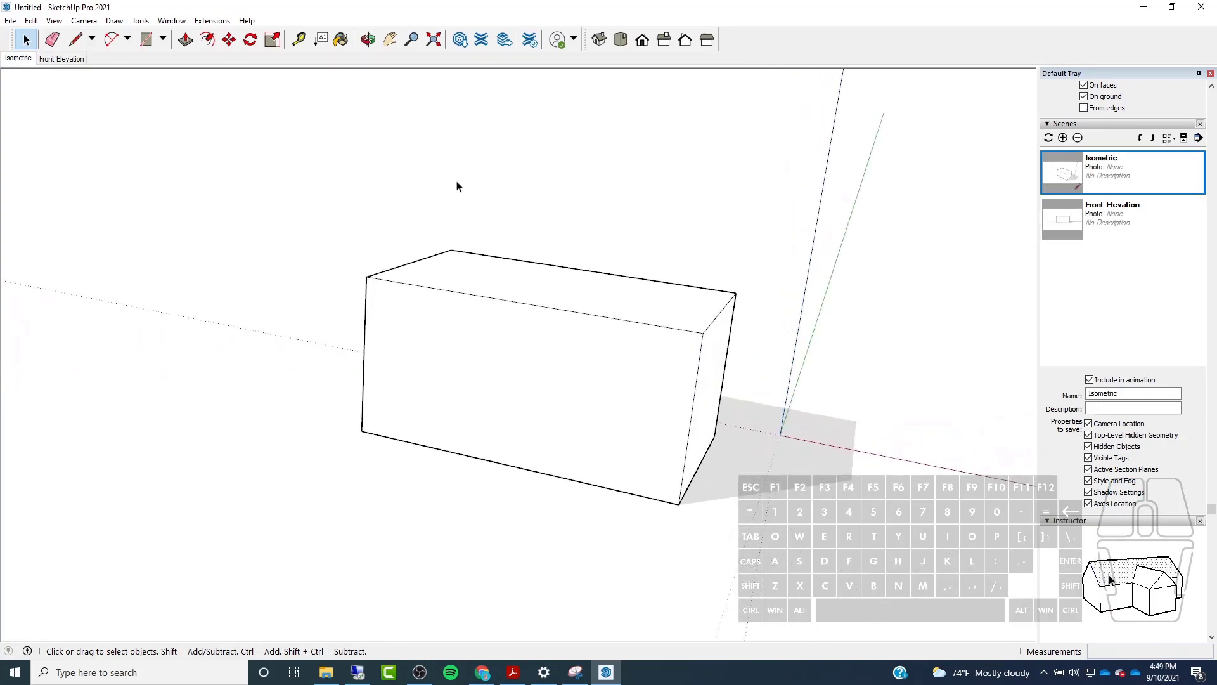
Look through the tray's Materials, Components, Shadows, Scenes and Instructor sections.
scroll(1202, 469, down, 3)
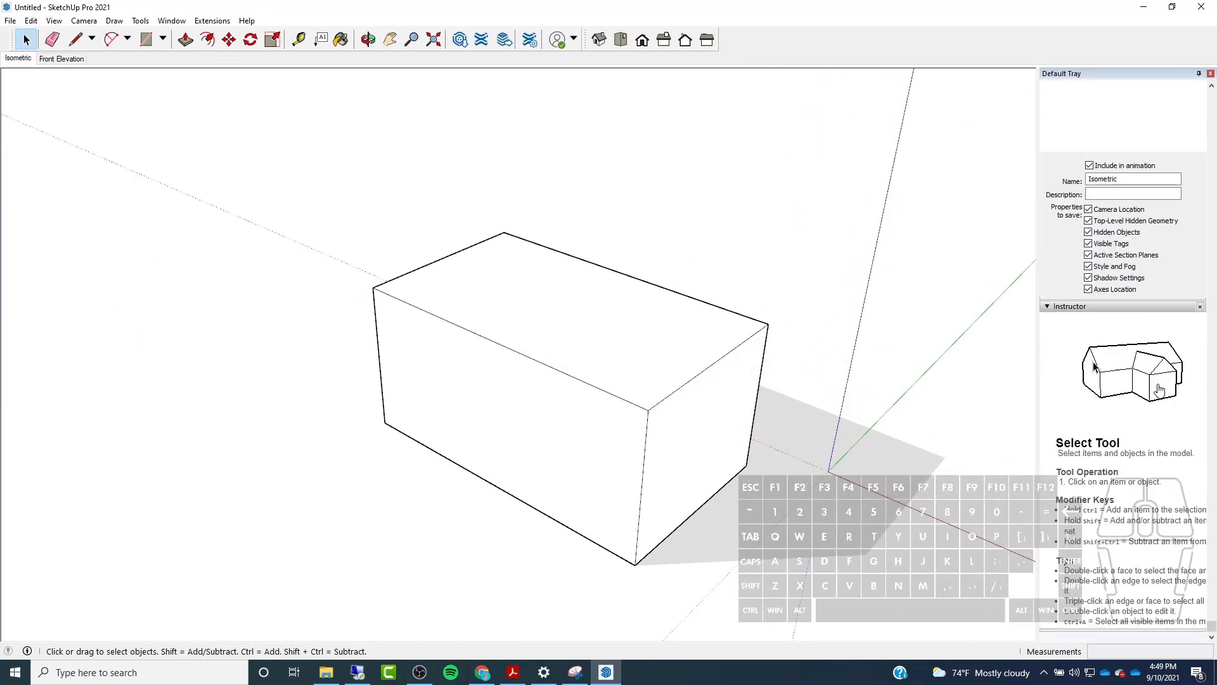
scroll(1160, 338, up, 7)
scroll(1142, 292, down, 5)
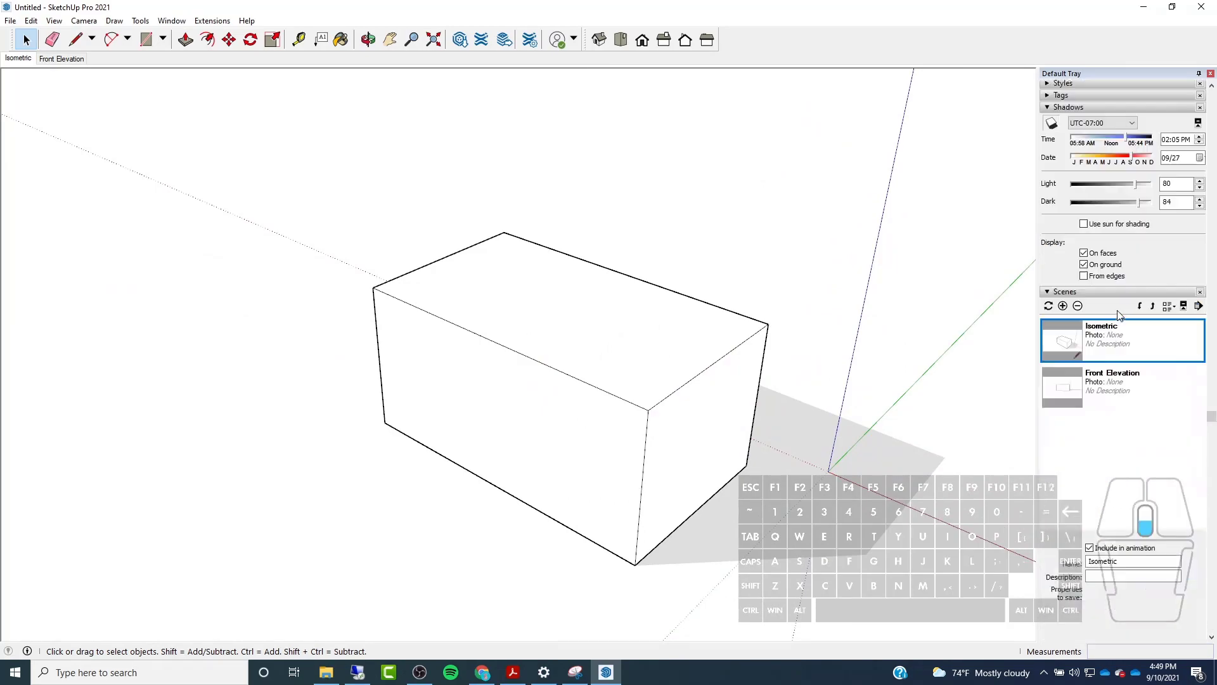
drag(1212, 494, 1210, 157)
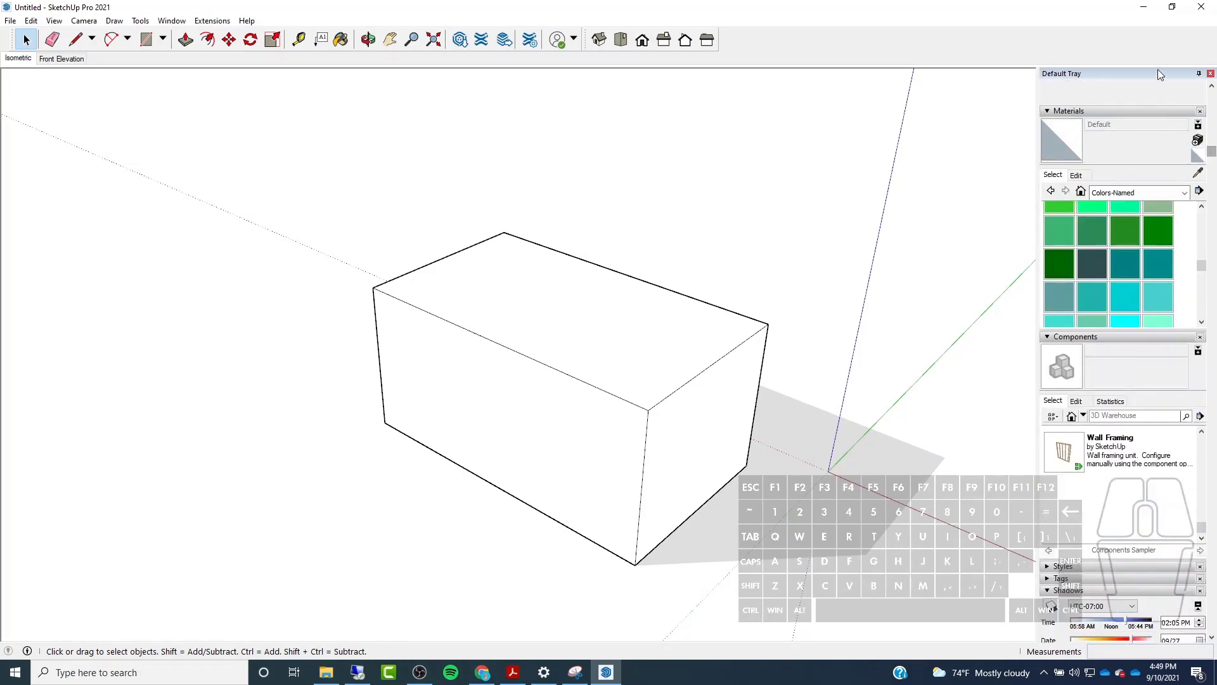
scroll(1129, 318, up, 6)
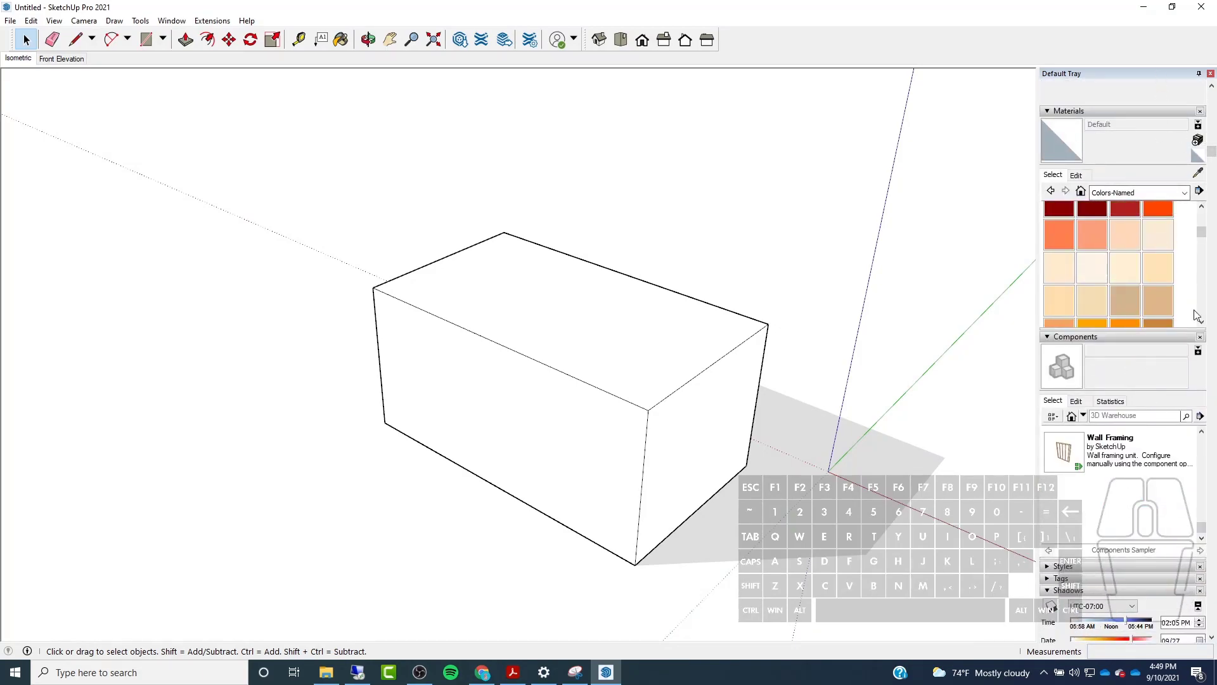
scroll(1208, 371, down, 10)
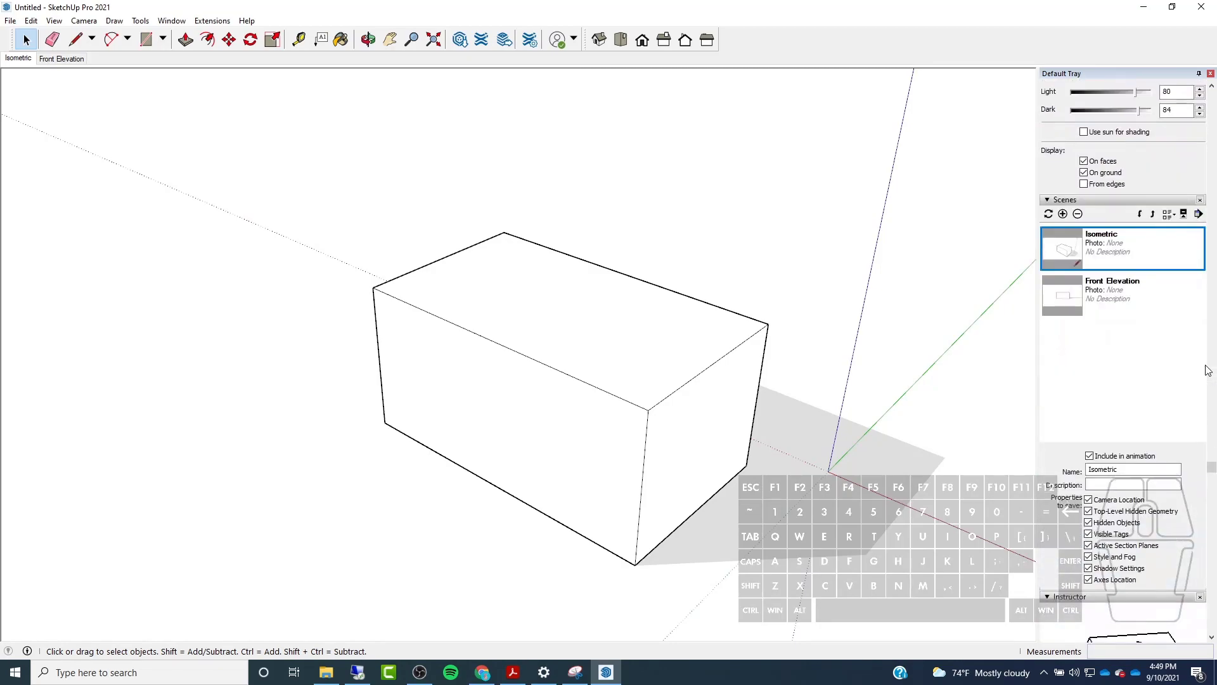
scroll(1207, 371, down, 3)
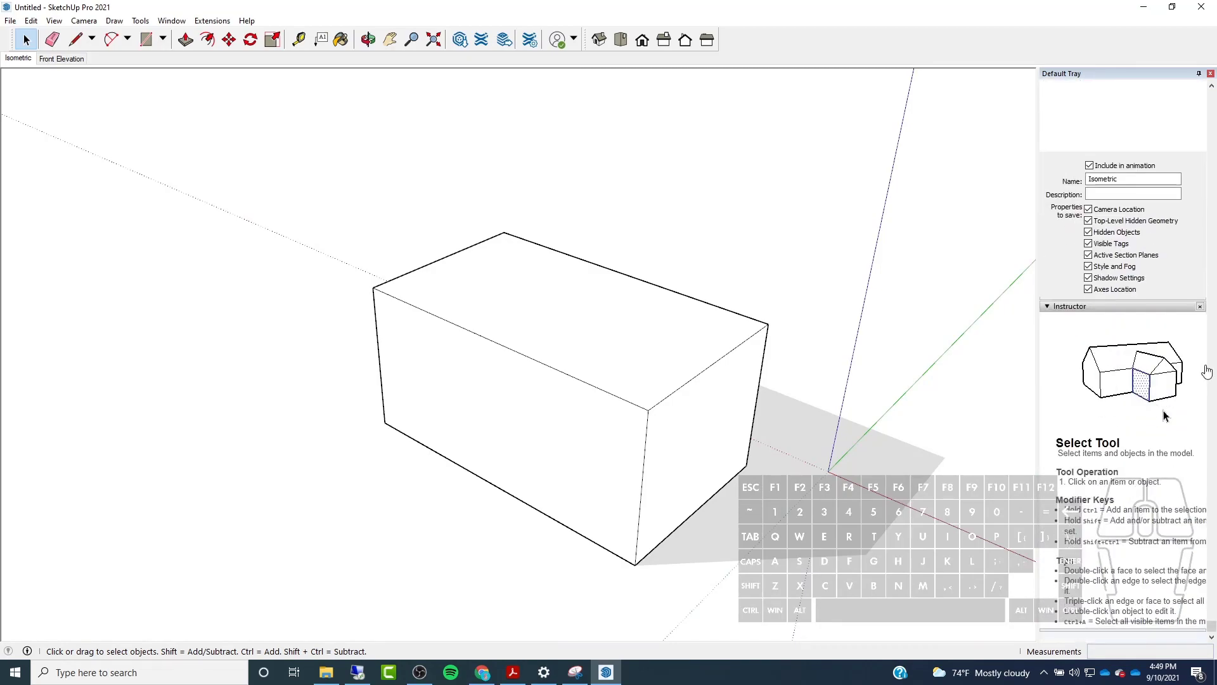
scroll(1207, 371, up, 5)
scroll(1207, 371, up, 8)
scroll(1107, 314, down, 5)
scroll(1151, 483, down, 8)
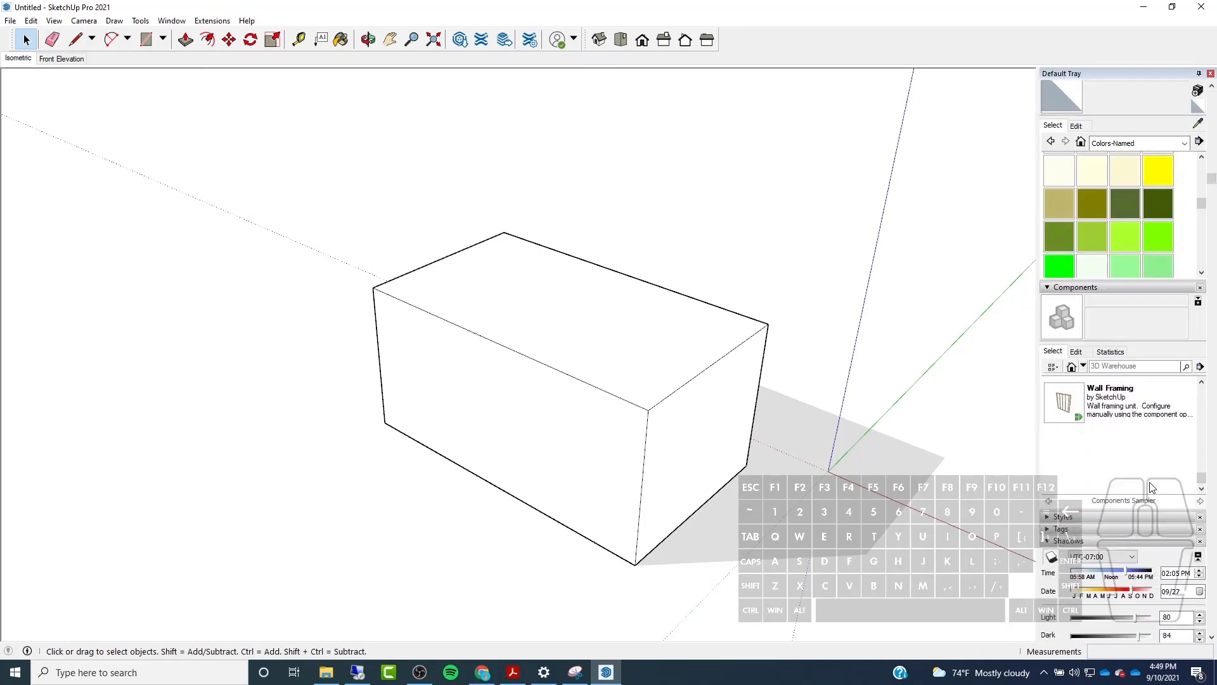
Collapse the Scenes, Shadows and Components sections of the tray.
click(1054, 321)
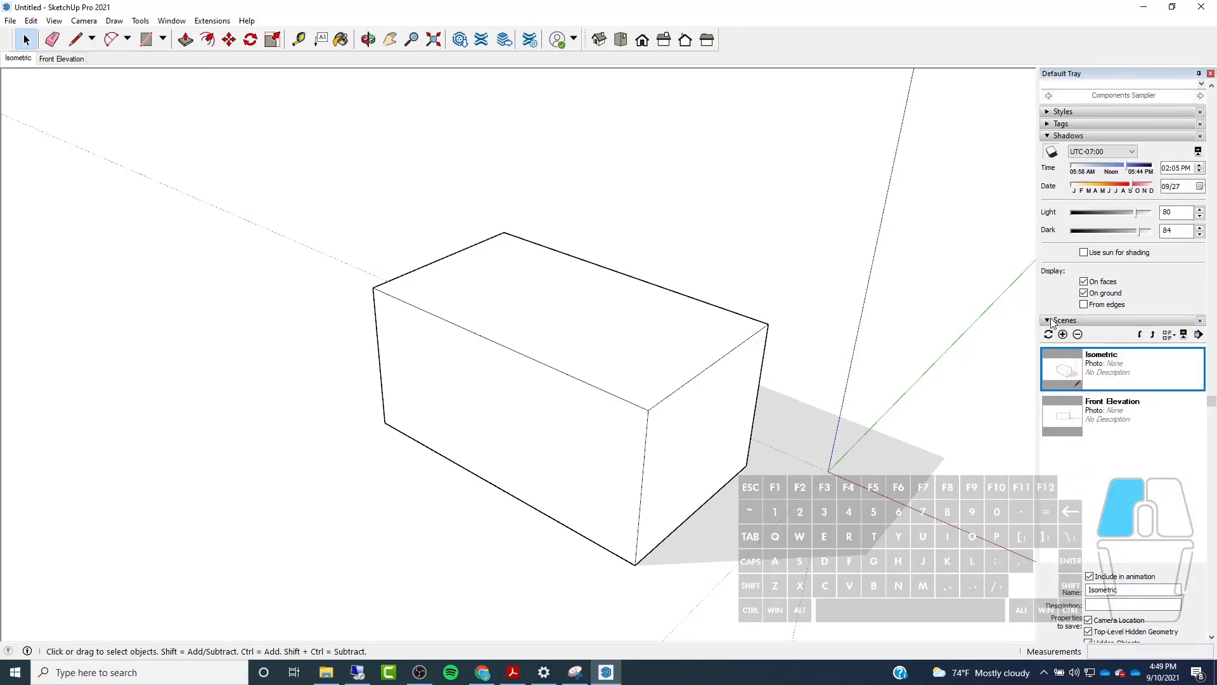
click(1049, 135)
scroll(1068, 269, up, 3)
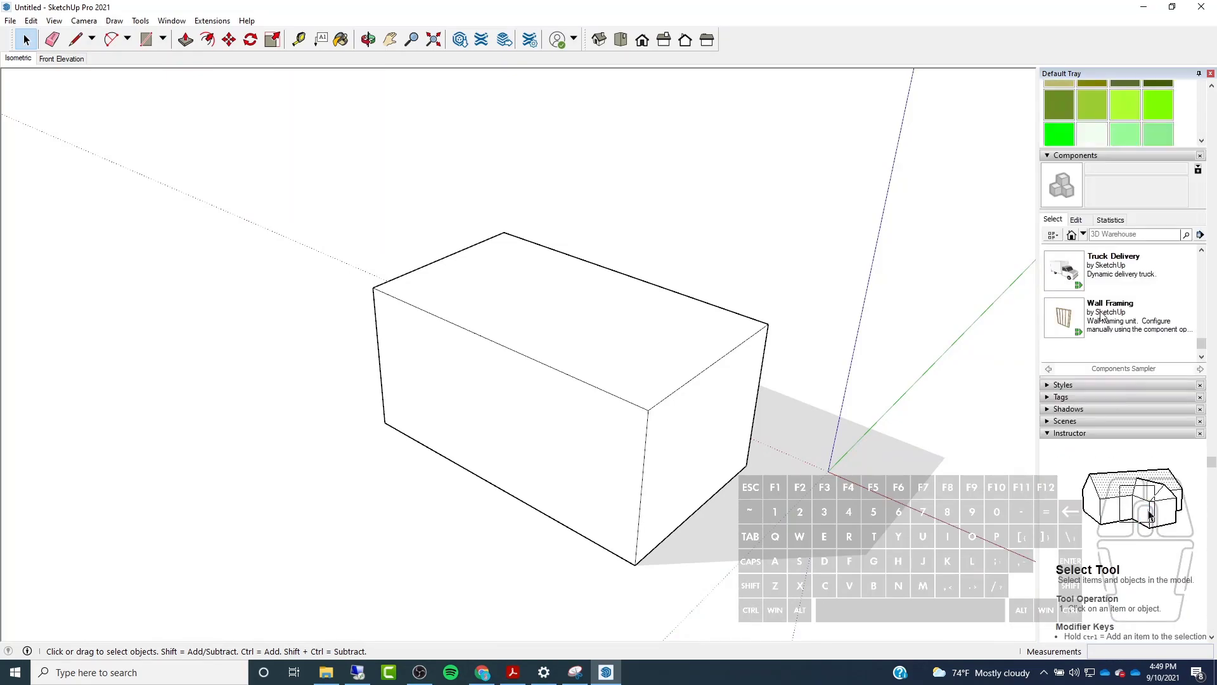
click(1048, 157)
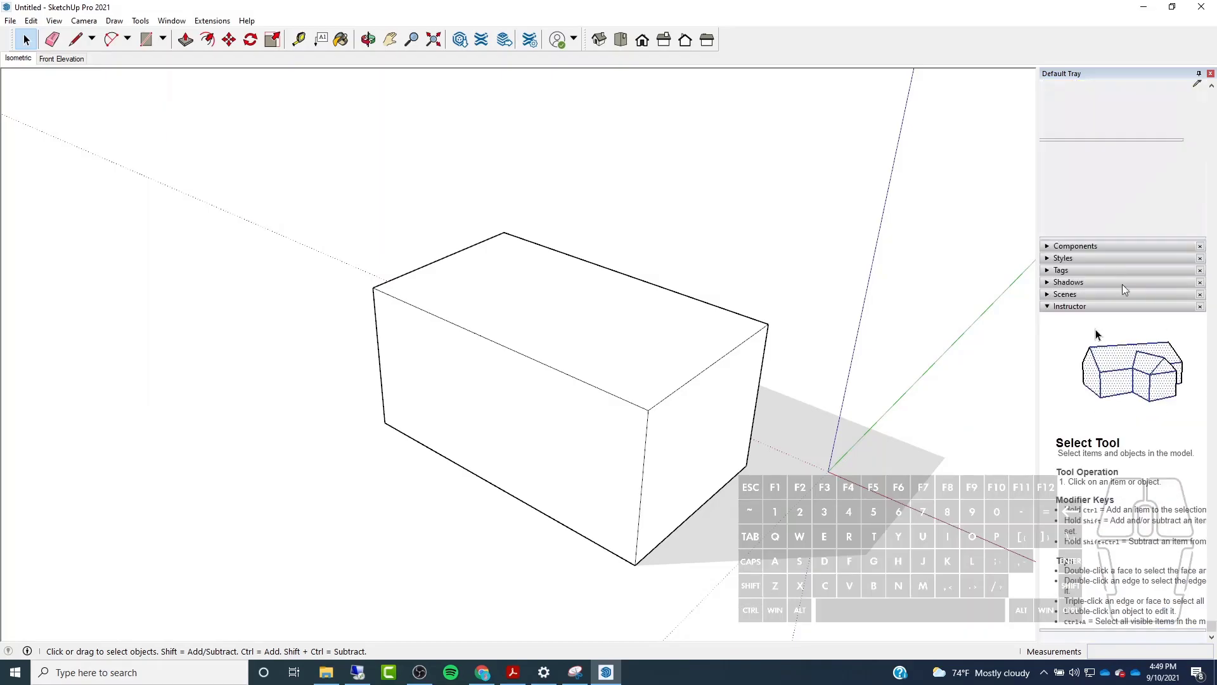
Add the Outliner to the Default Tray through the tray management settings and bring it into view.
scroll(1107, 336, up, 5)
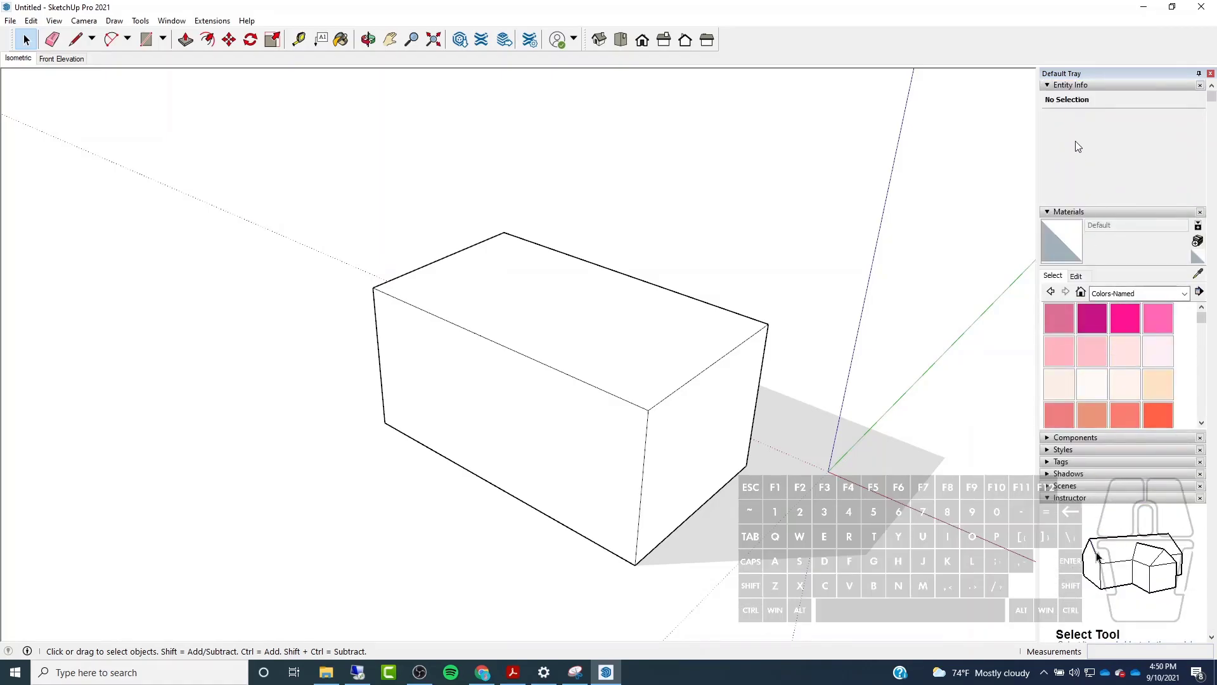
right_click(1112, 76)
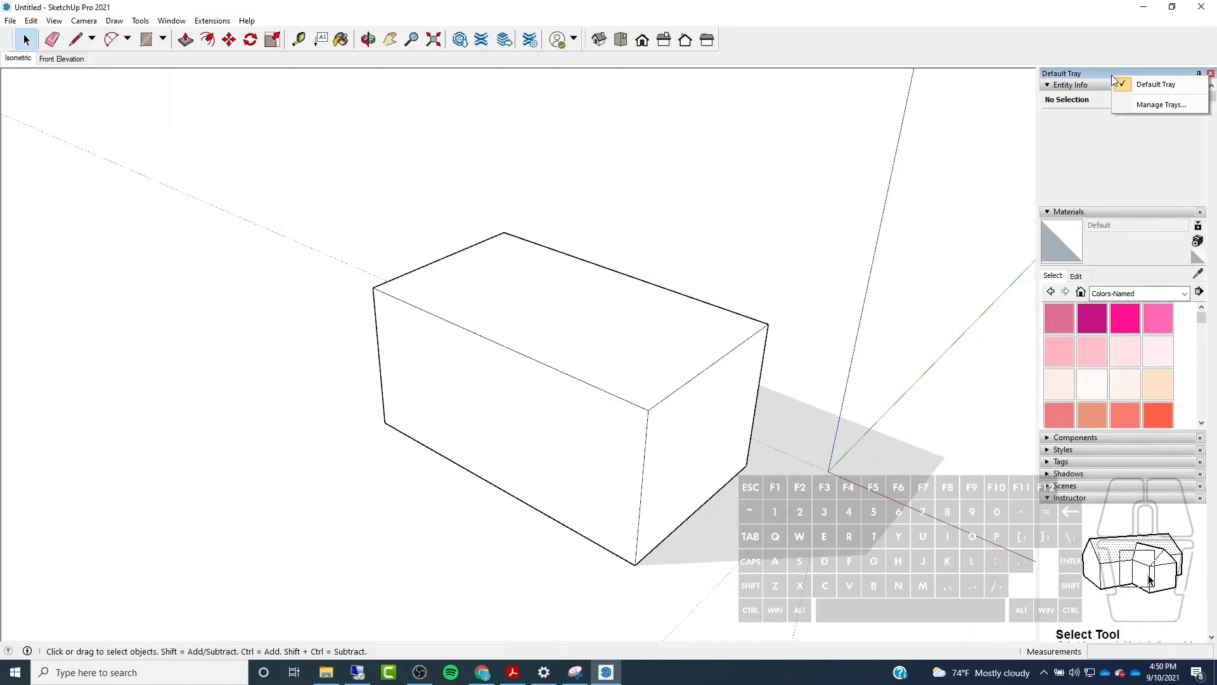
click(1164, 106)
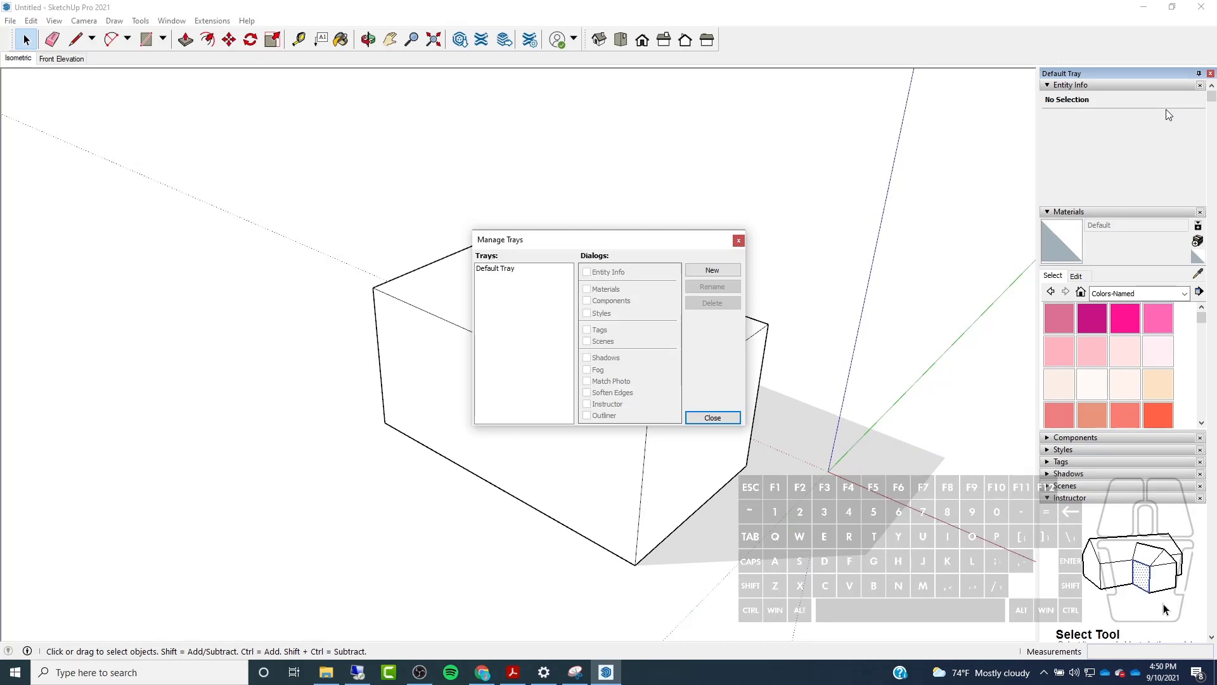
click(513, 272)
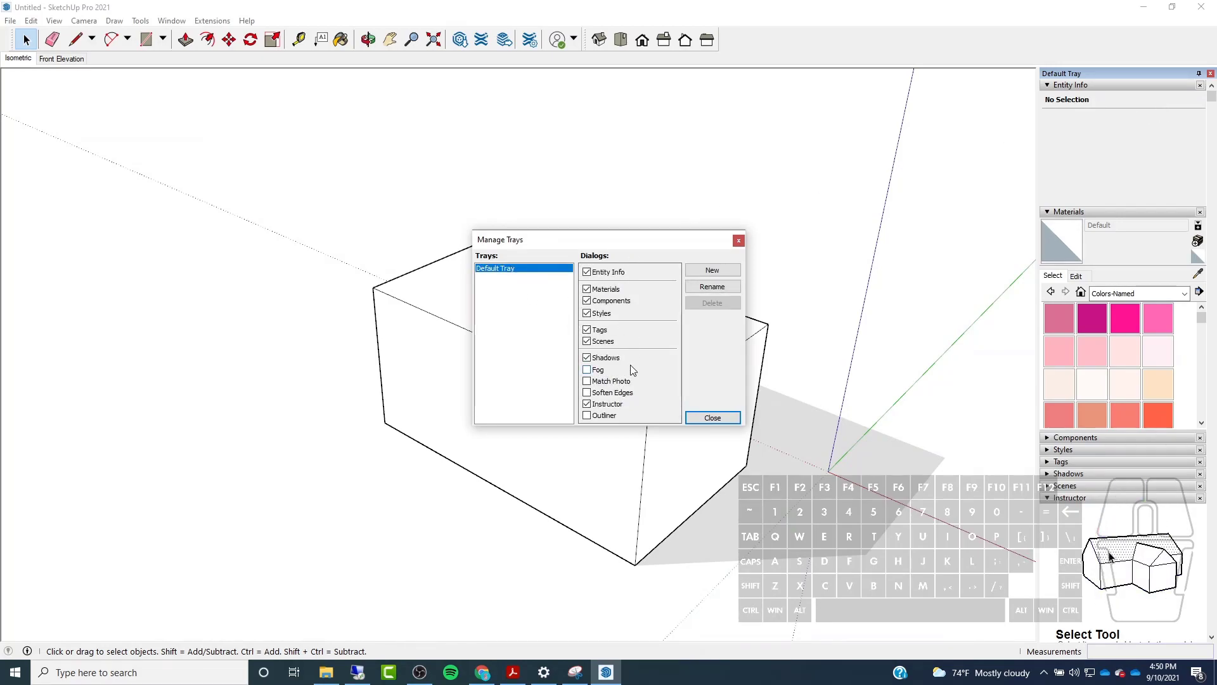
drag(599, 242, 651, 205)
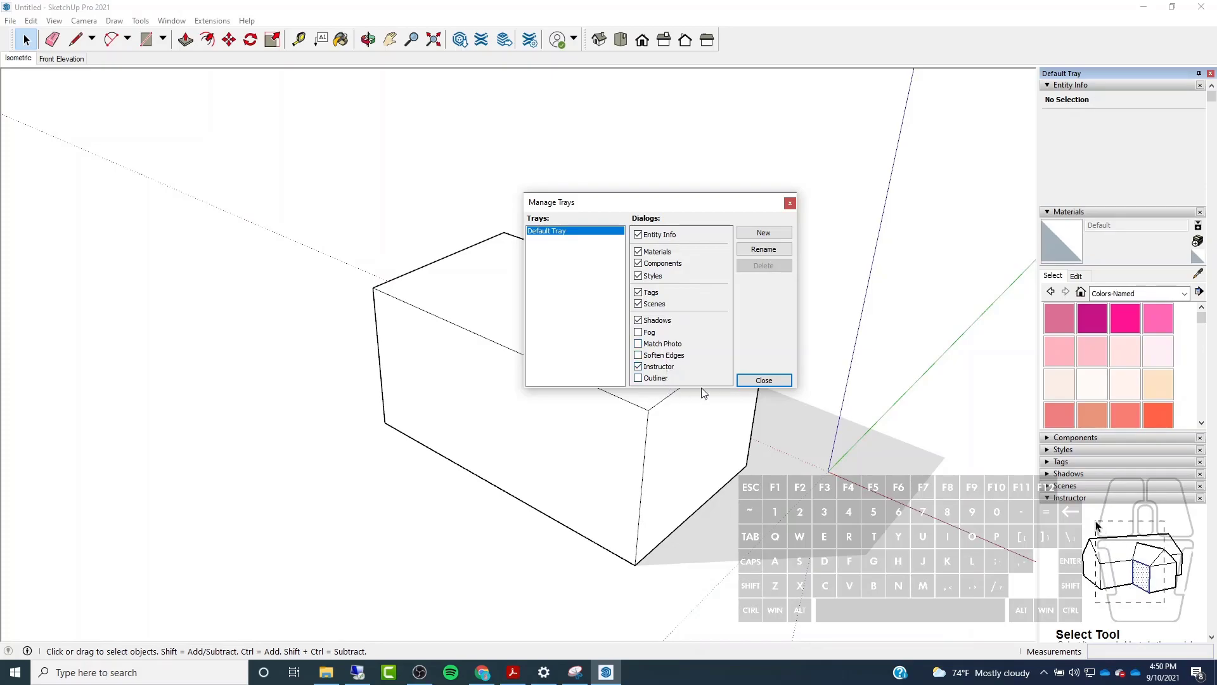
click(638, 378)
click(764, 379)
scroll(1120, 332, down, 3)
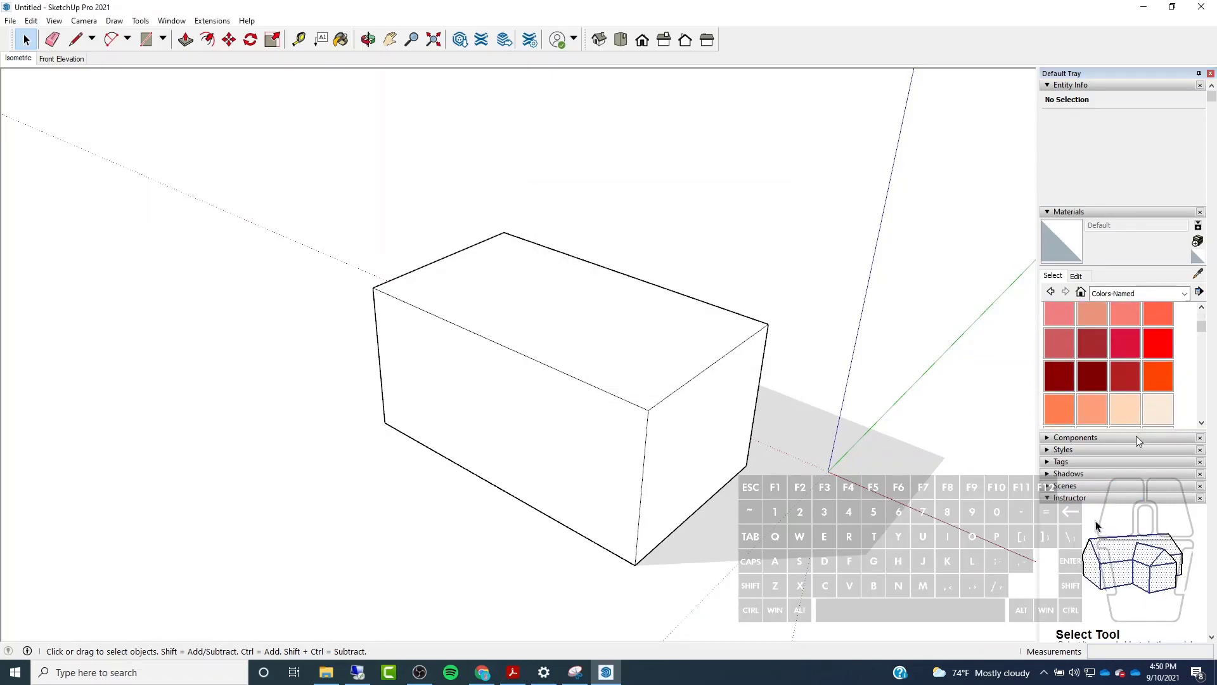
scroll(1149, 469, down, 2)
scroll(1147, 469, down, 5)
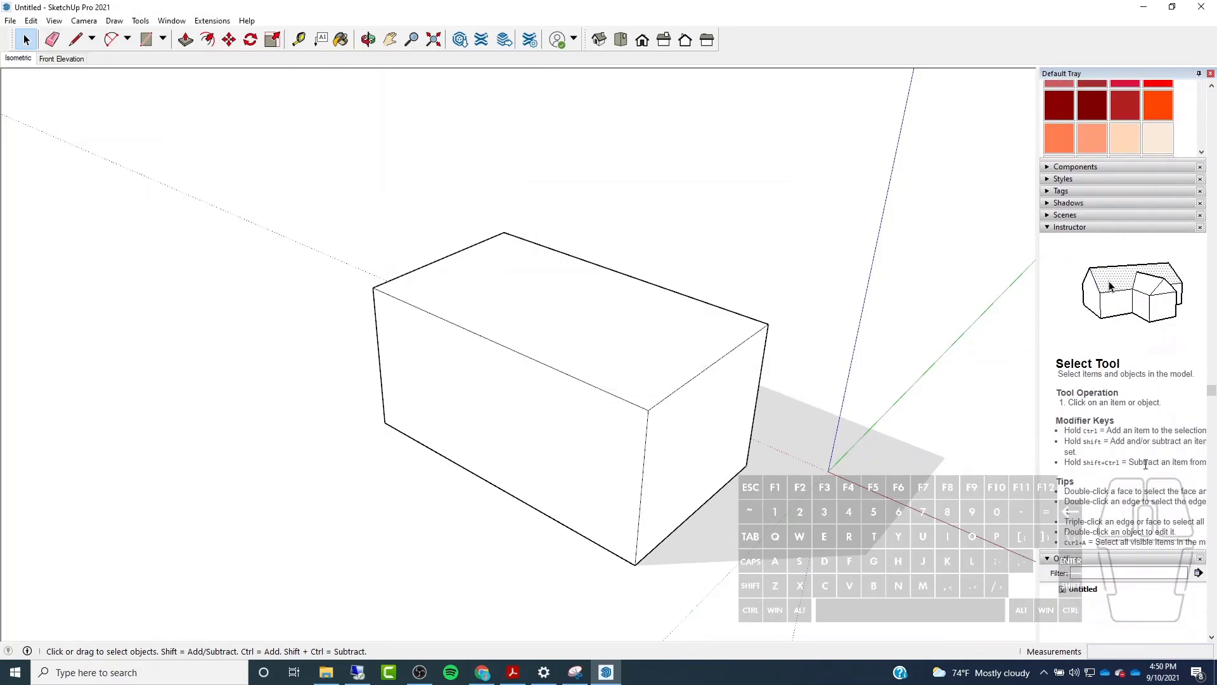
scroll(1147, 469, down, 1)
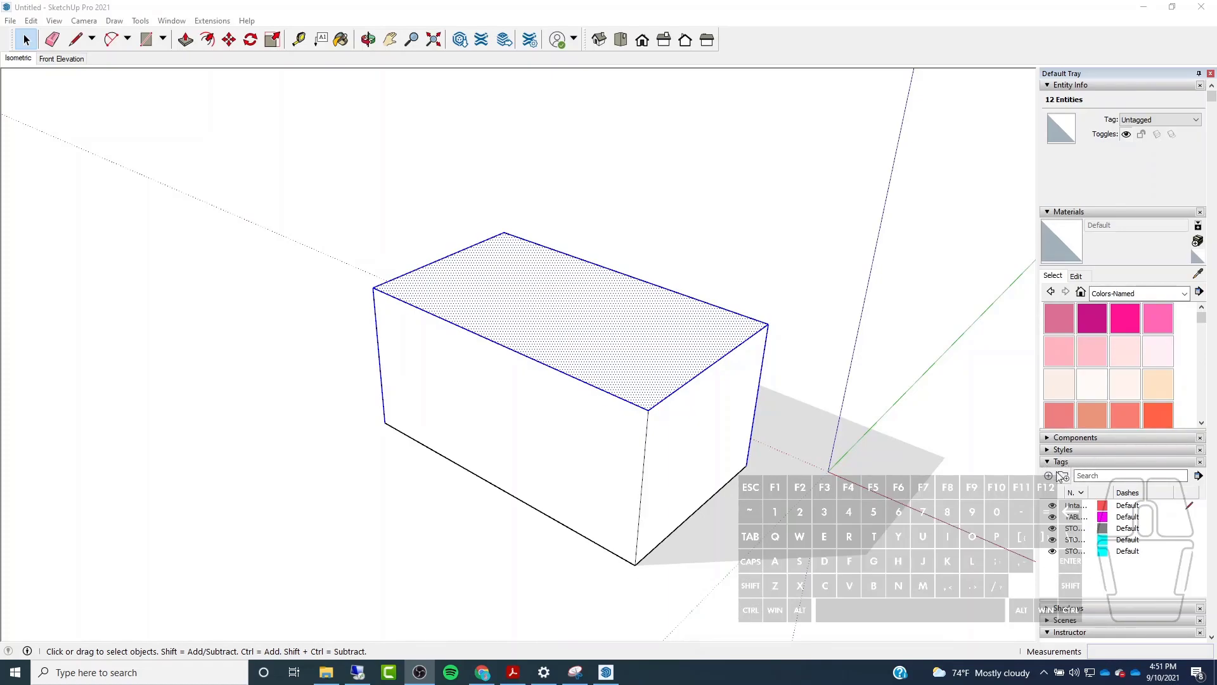
Clear the box selection and widen the Name column of the tag list to show the full tag names.
click(292, 237)
scroll(290, 222, down, 3)
scroll(291, 221, up, 5)
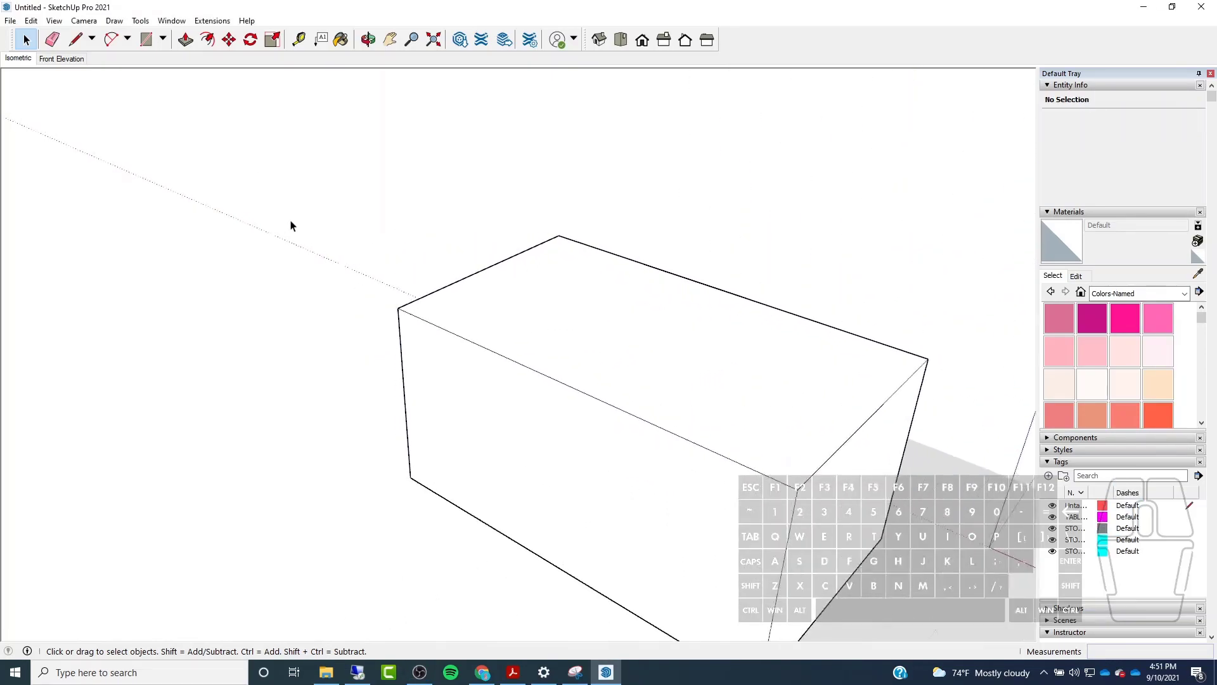
scroll(291, 226, down, 2)
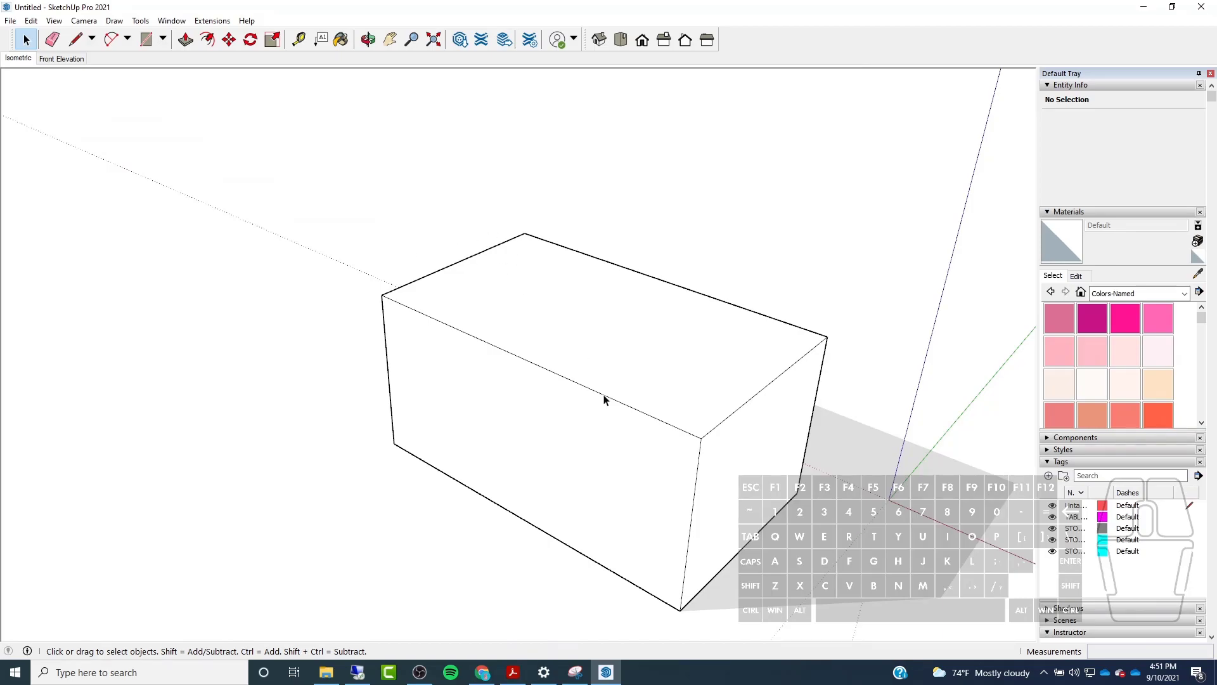
scroll(384, 265, down, 1)
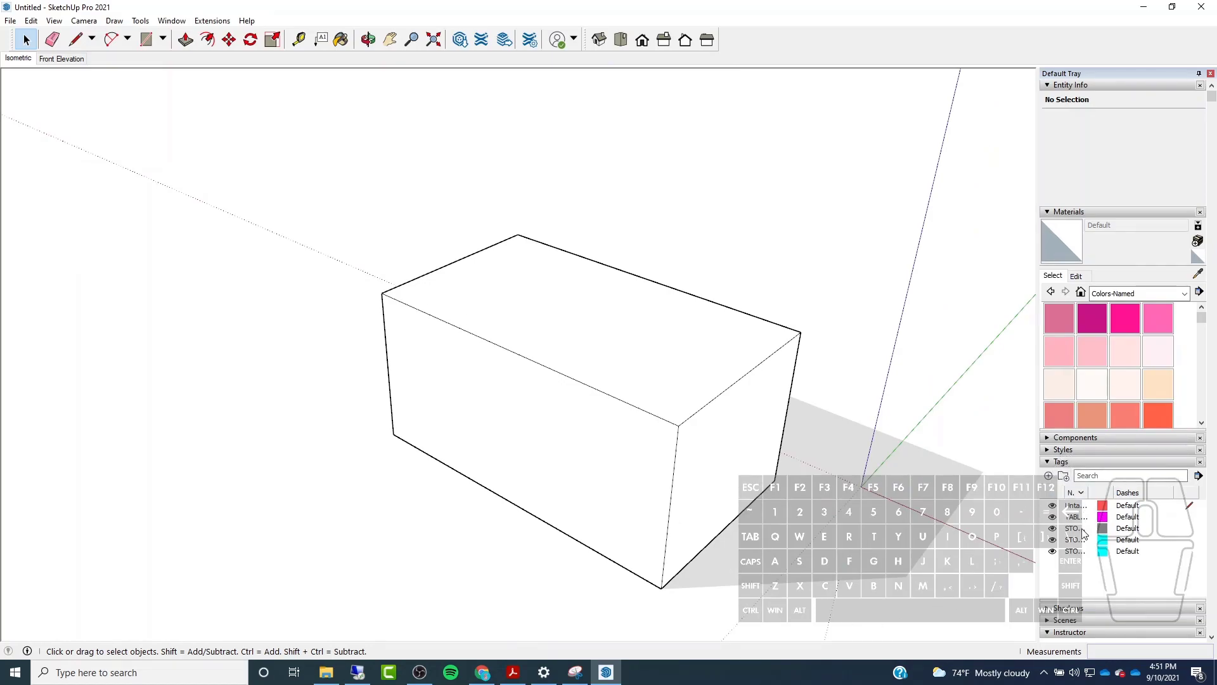
drag(1089, 494, 1121, 494)
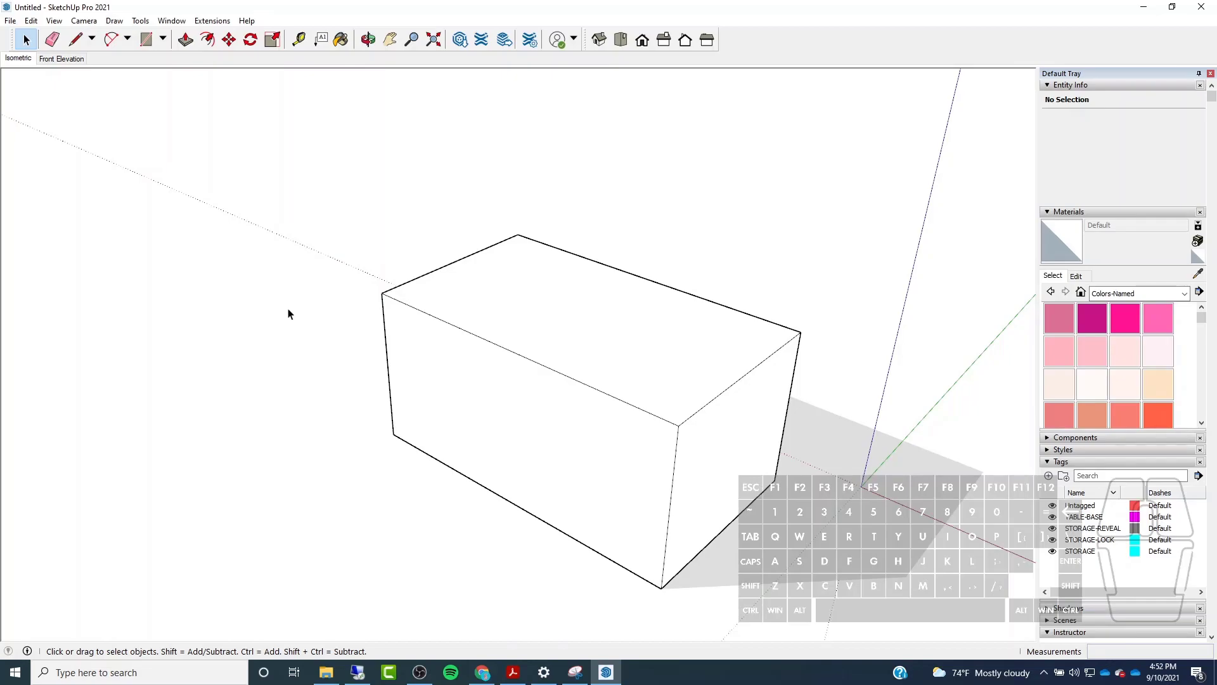
scroll(519, 385, down, 3)
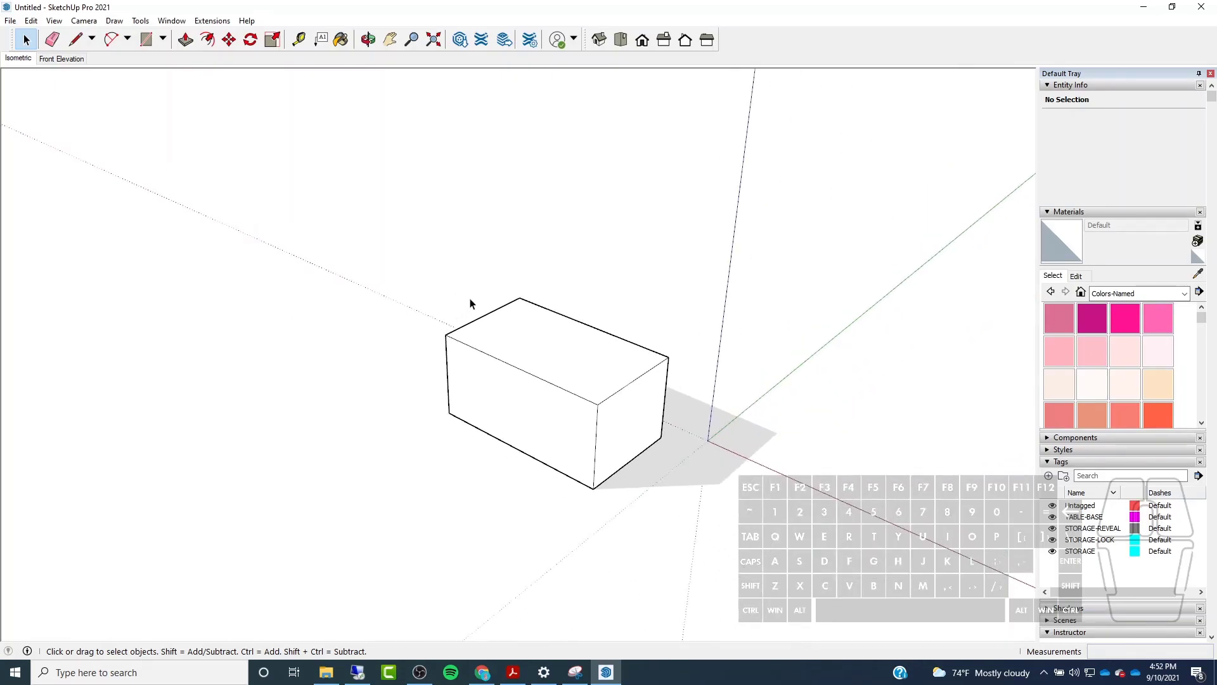
drag(400, 246, 706, 560)
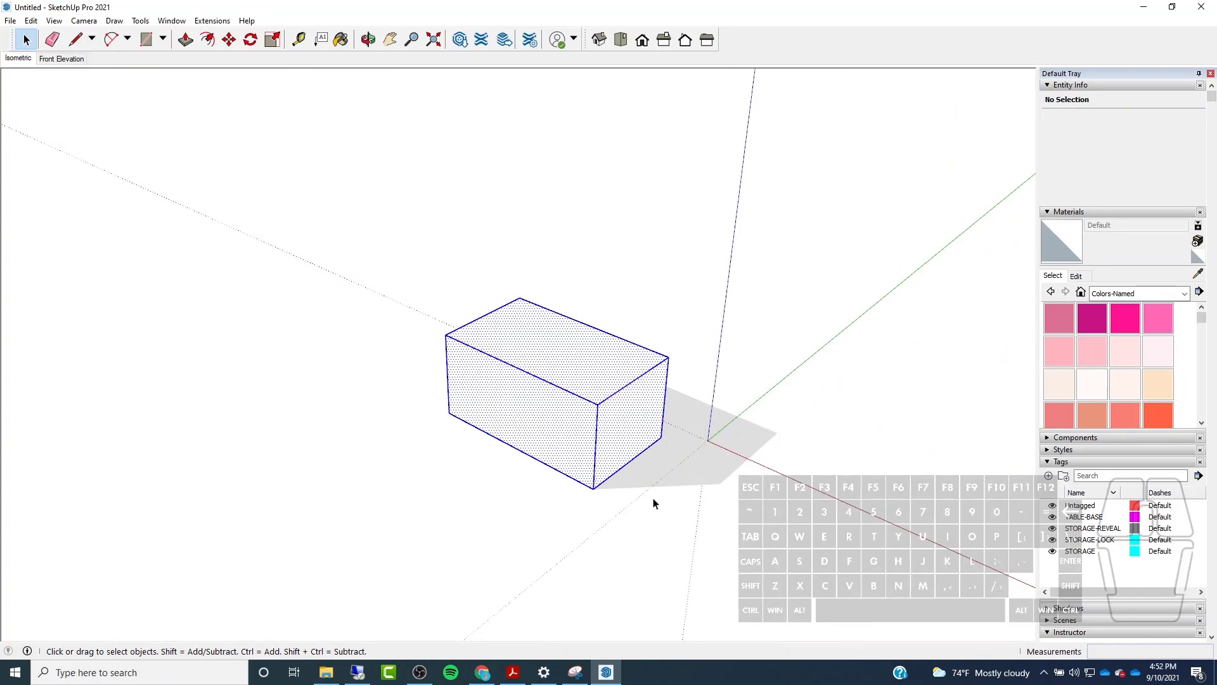
click(229, 39)
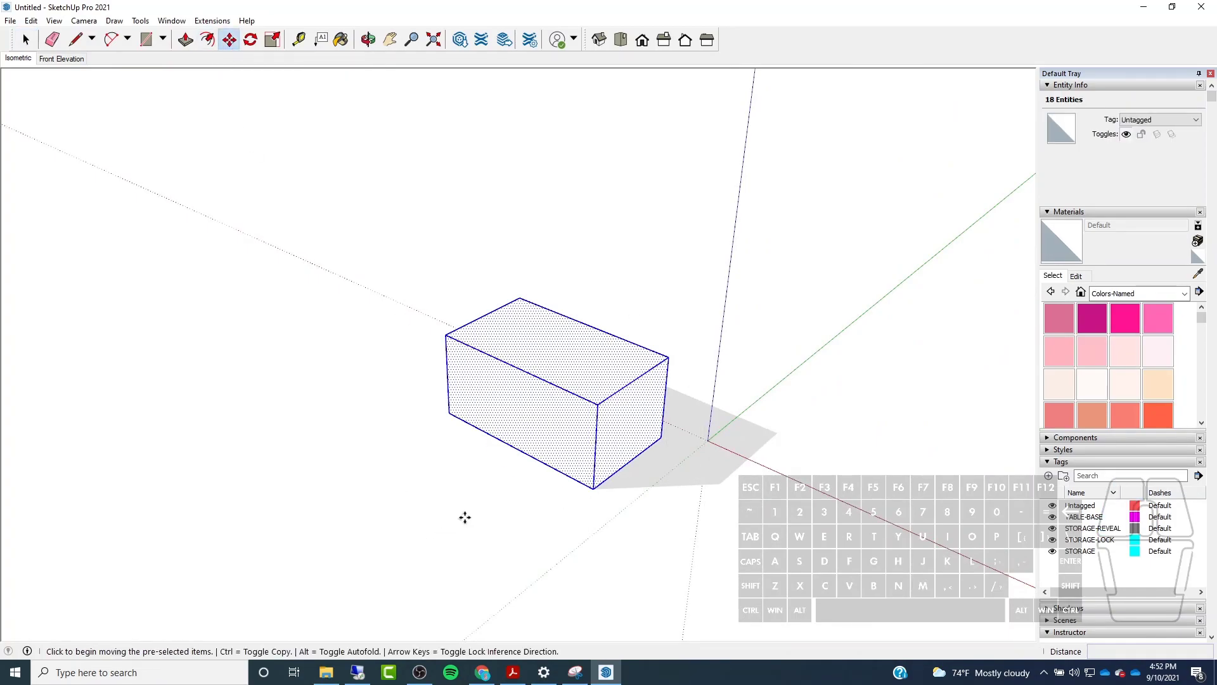
key(ctrl)
click(502, 588)
key(Escape)
key(Escape)
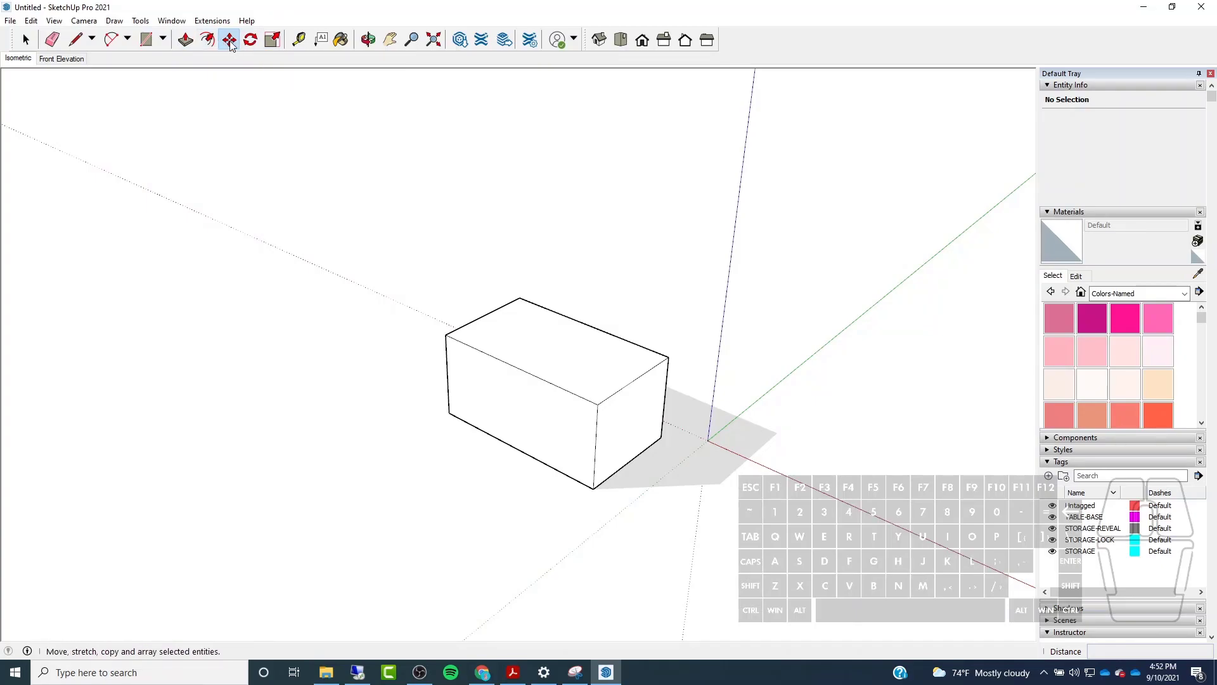
Offset the box's top face inward and push the inner face down to the box's bottom corner to hollow it.
click(205, 40)
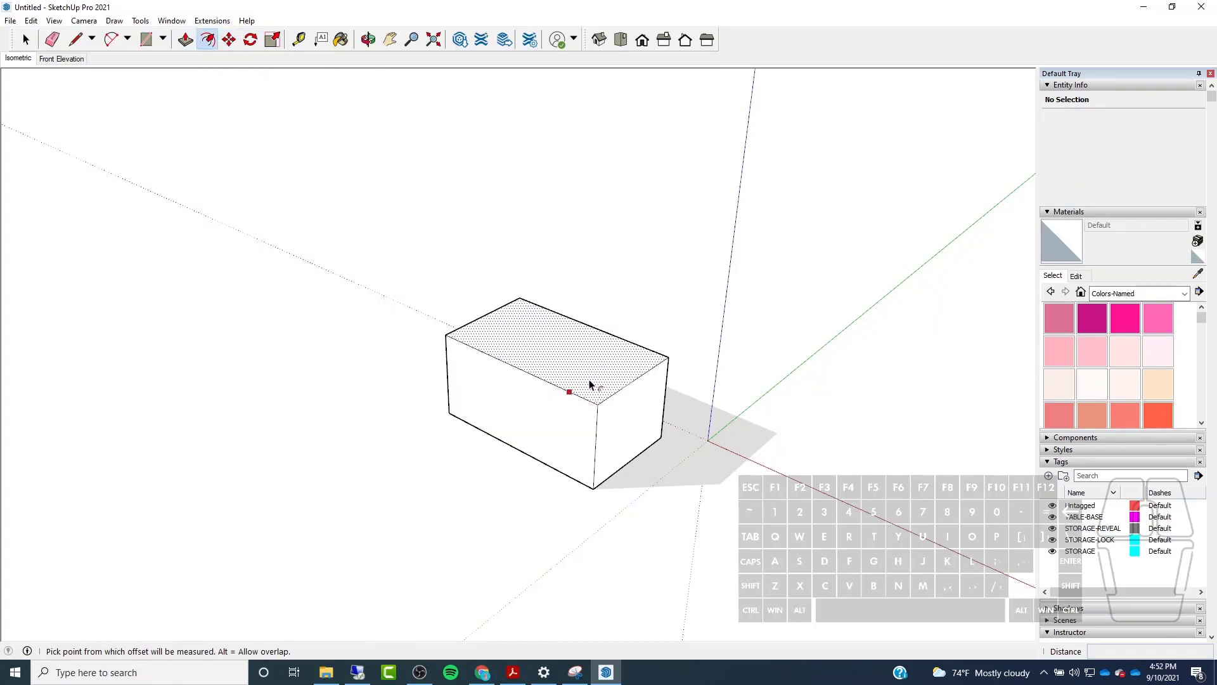
click(565, 389)
click(568, 383)
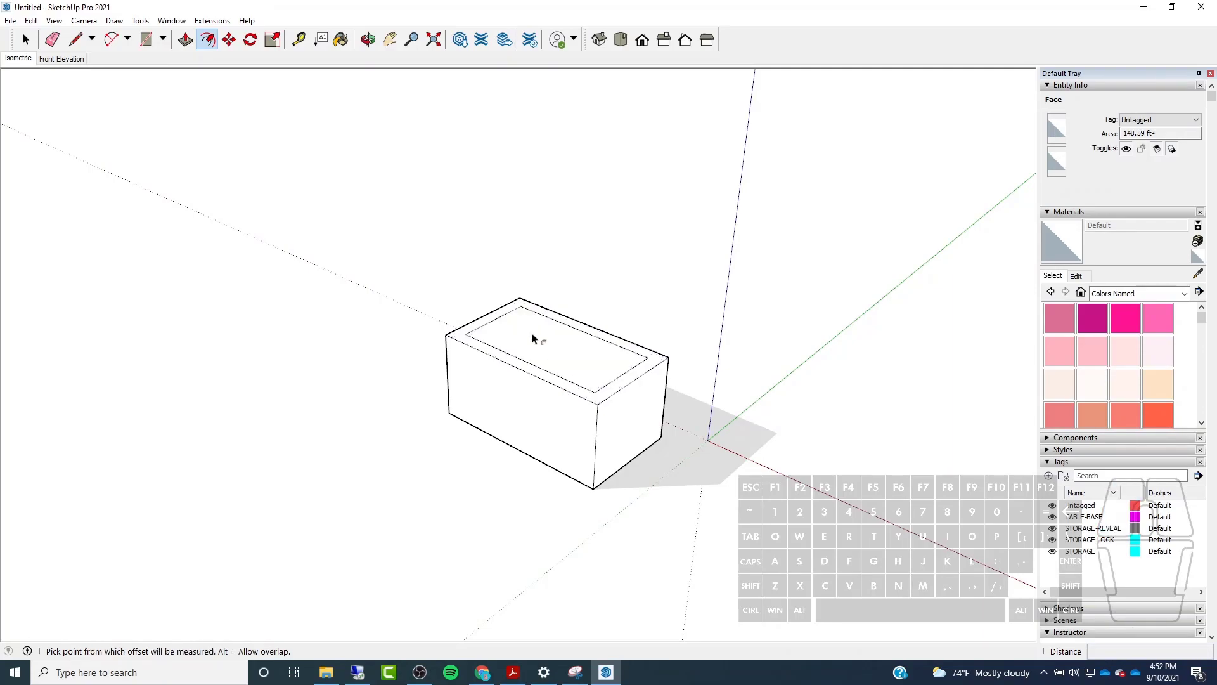
click(185, 39)
click(557, 357)
click(593, 491)
middle_drag(440, 299, 608, 466)
Select the whole hollow box and make it a group.
key(space)
drag(399, 299, 672, 565)
right_click(601, 456)
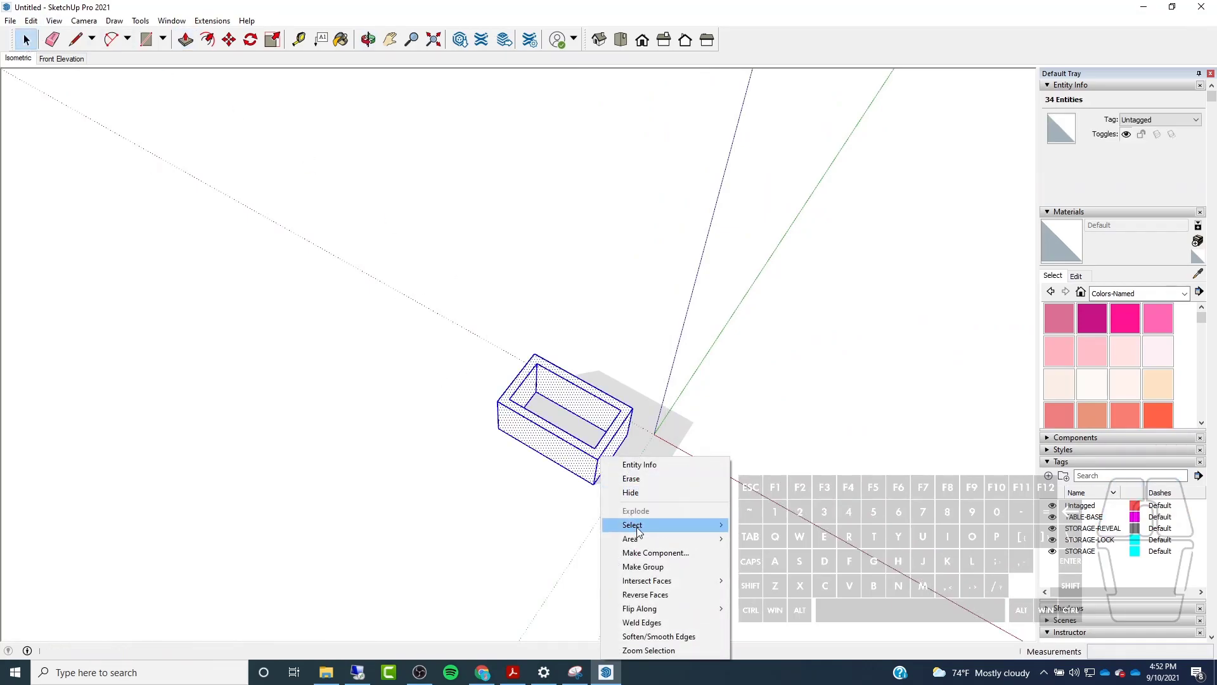
click(642, 566)
scroll(543, 413, up, 3)
middle_drag(544, 413, 649, 302)
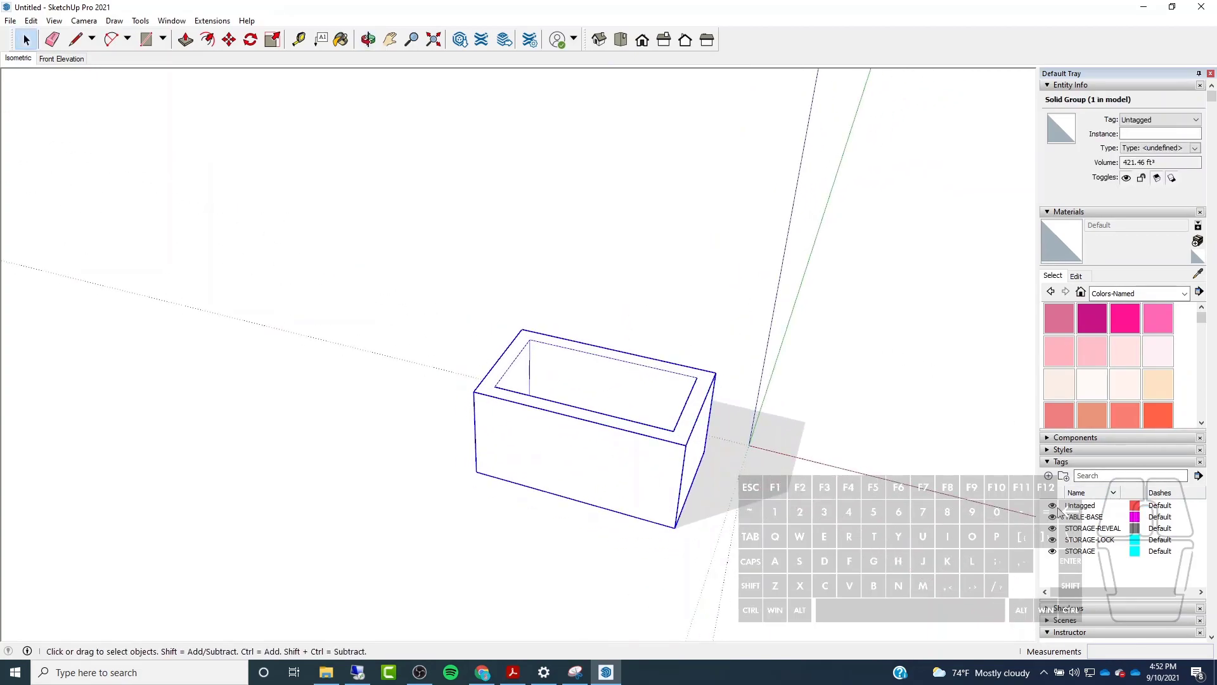
Add a new tag named Walls.
click(1049, 476)
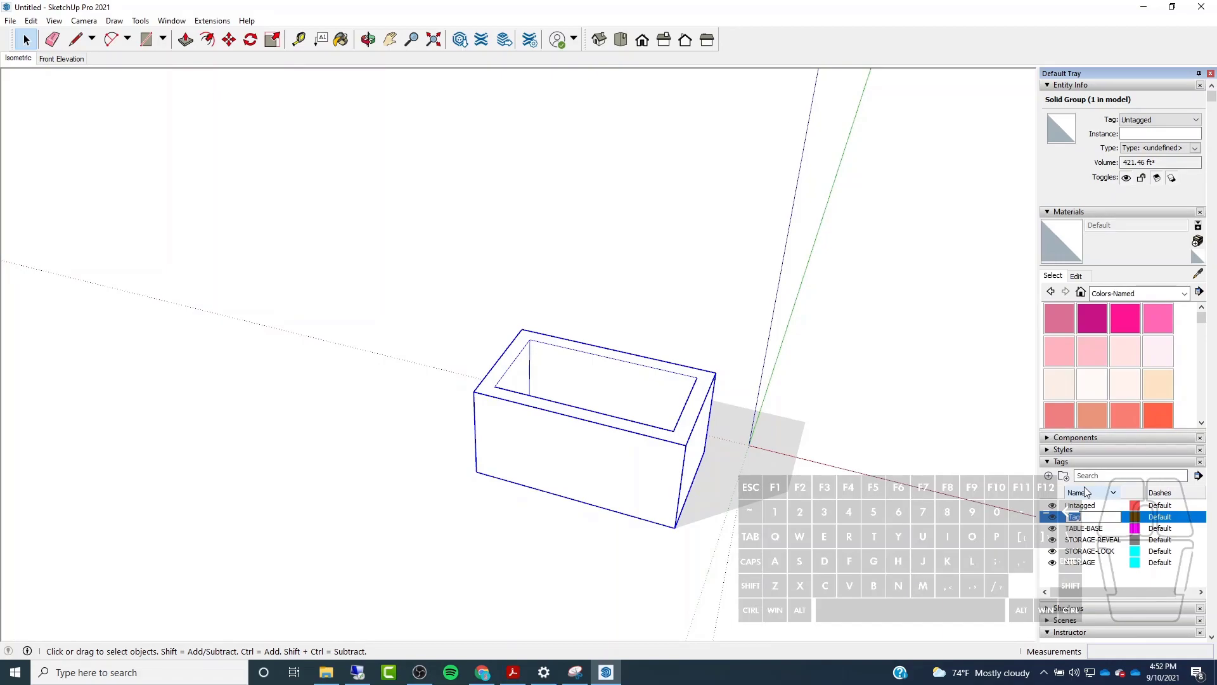
text(T)
key(BackSpace)
text(W)
key(Return)
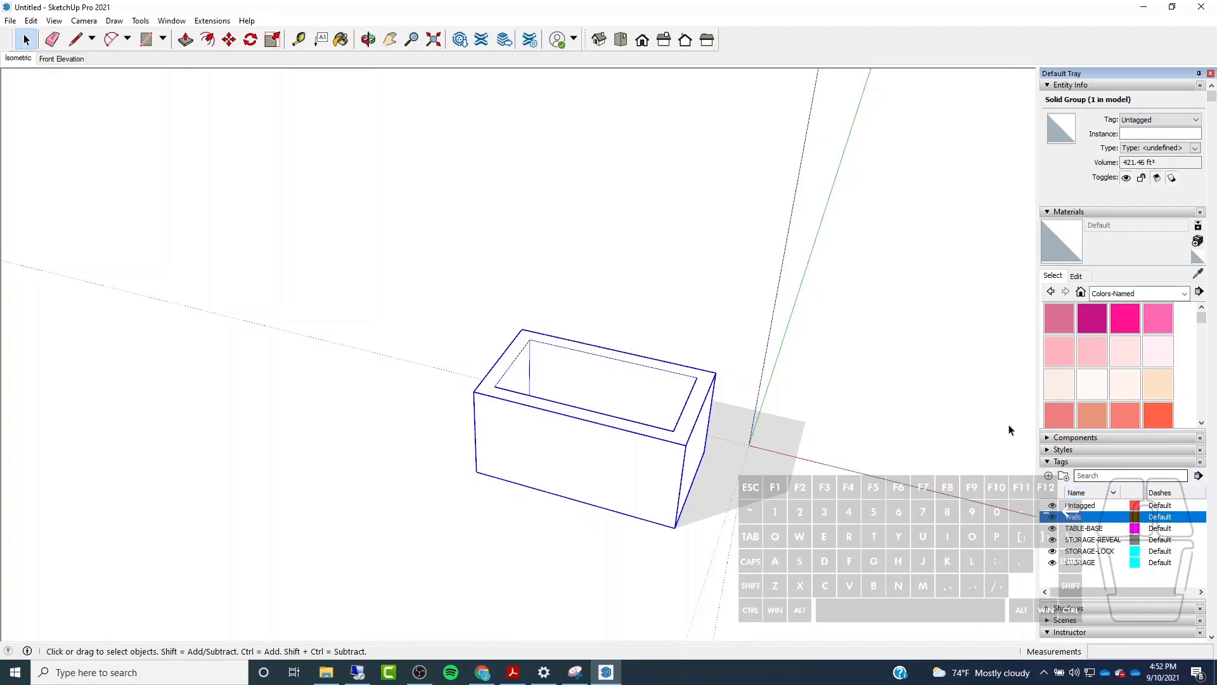
Assign the Walls tag to the hollow box group and clear the selection.
click(1141, 121)
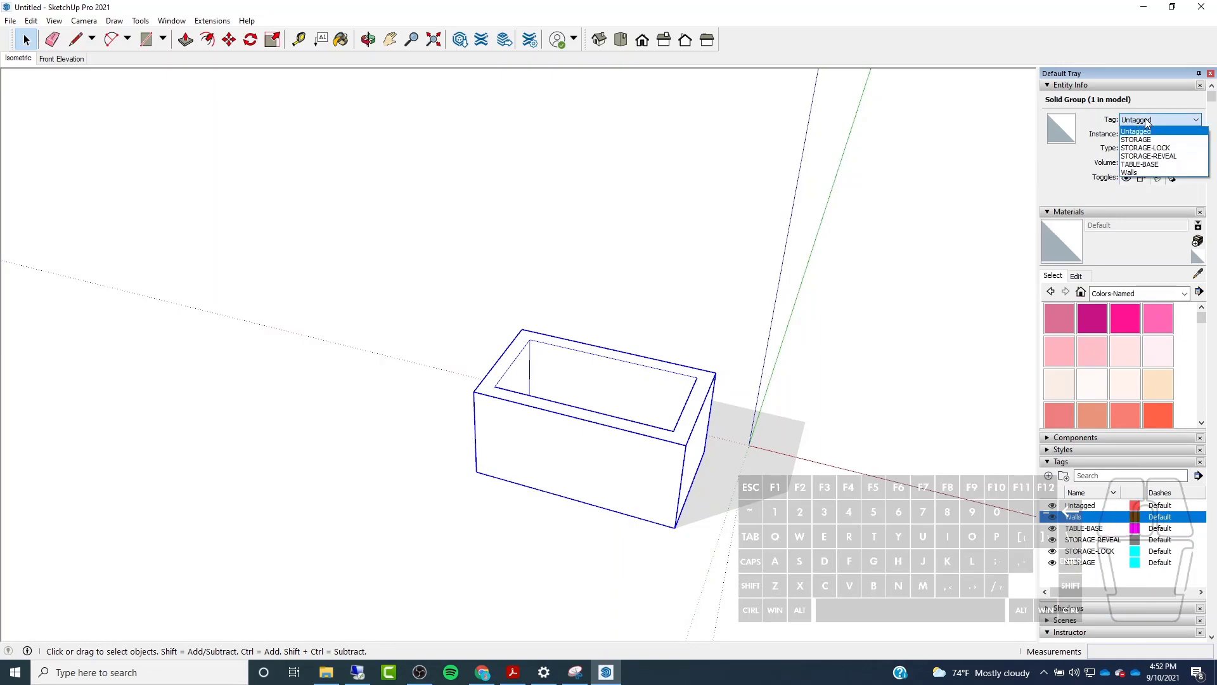
click(1139, 173)
click(727, 323)
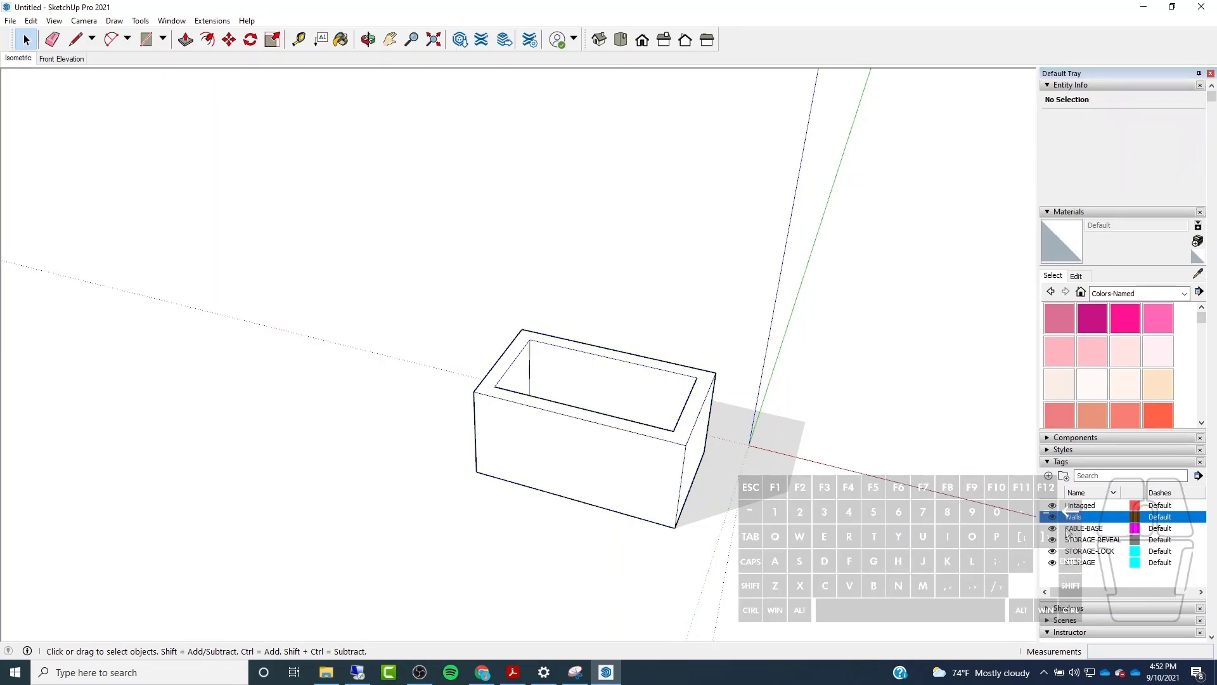
Hide and show the Walls tag twice to check that it controls the hollow box.
click(1053, 517)
click(1052, 516)
click(1053, 517)
click(1053, 516)
Place the woman in the yellow dress and the man in the green jacket from the Components Sampler near the box.
middle_drag(471, 398, 590, 454)
scroll(602, 450, down, 3)
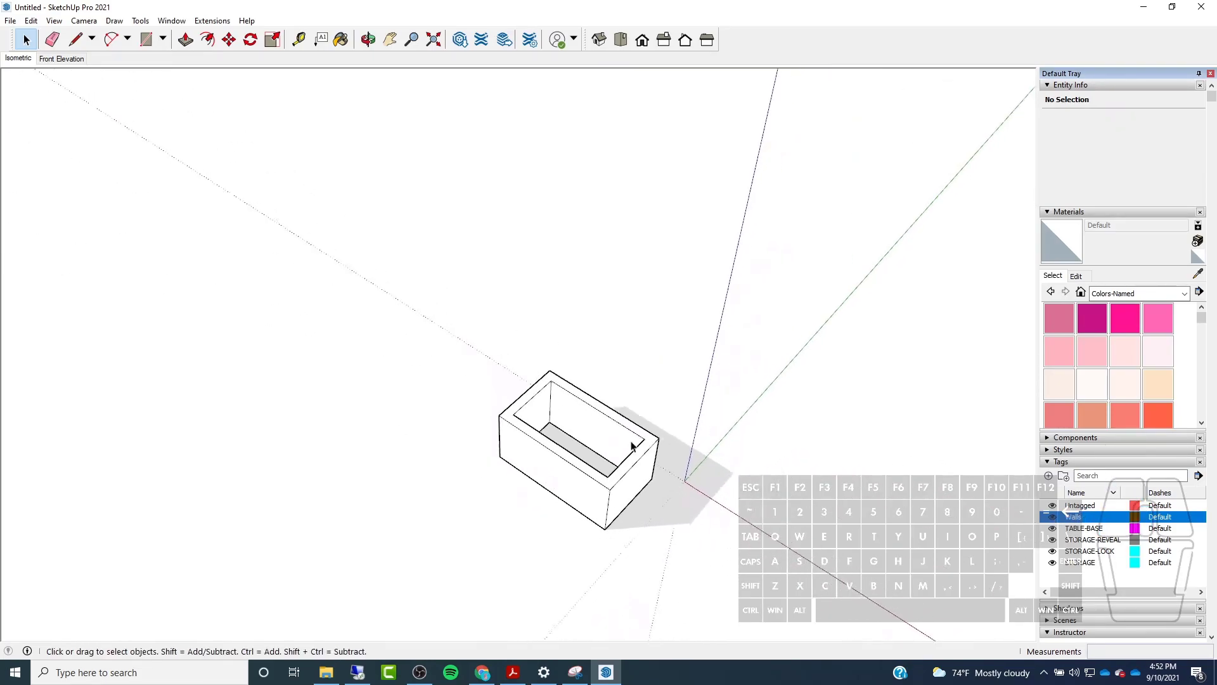
scroll(1208, 383, down, 5)
scroll(1213, 381, up, 5)
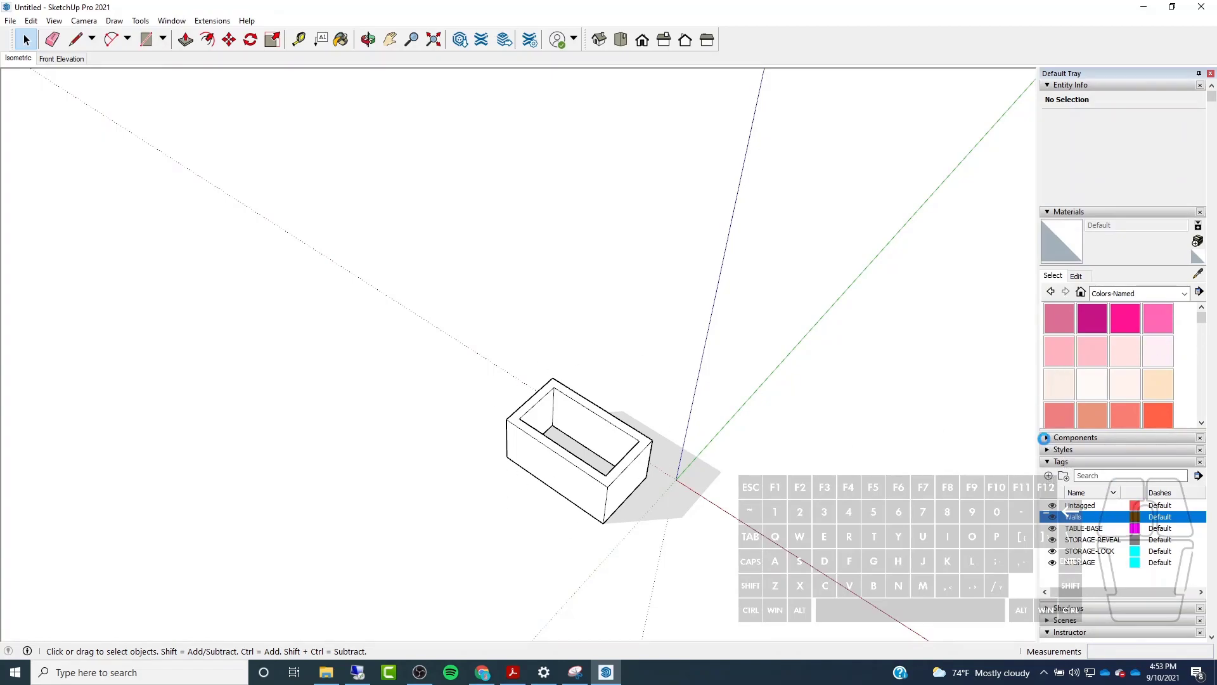
click(1052, 441)
scroll(1130, 549, up, 5)
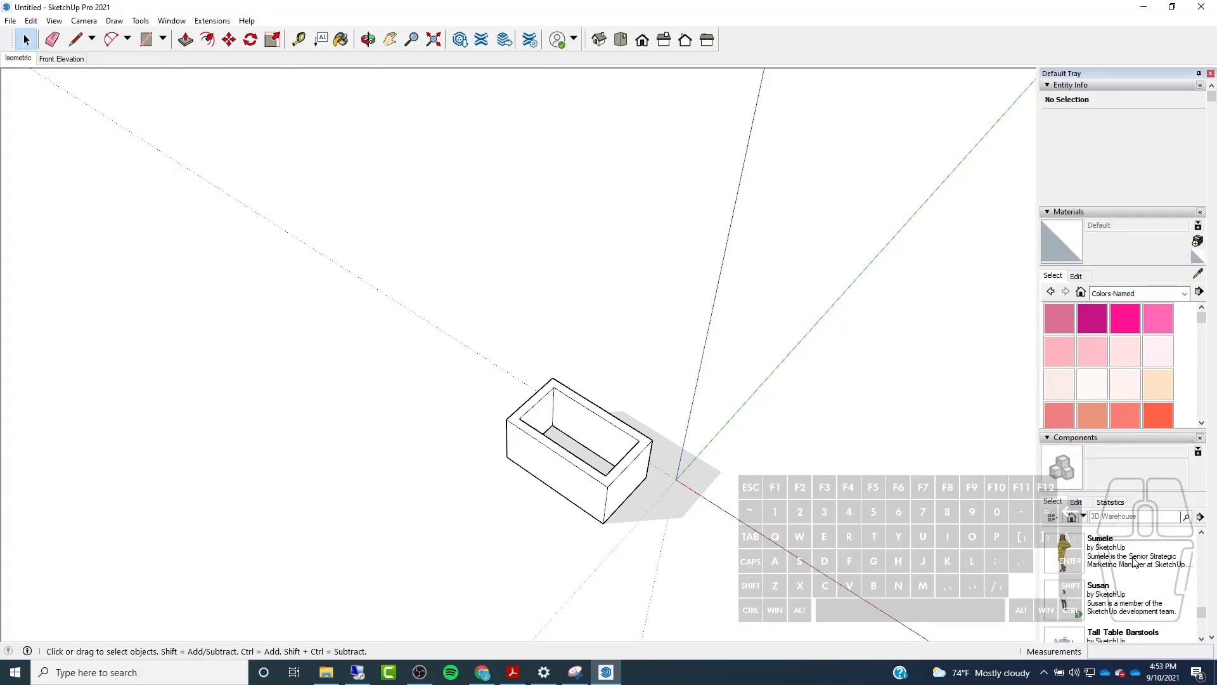
drag(1115, 549, 467, 449)
drag(1122, 550, 527, 497)
click(526, 498)
Move the man in the green jacket in front of the box's long wall and clear the selection.
middle_drag(472, 469, 545, 466)
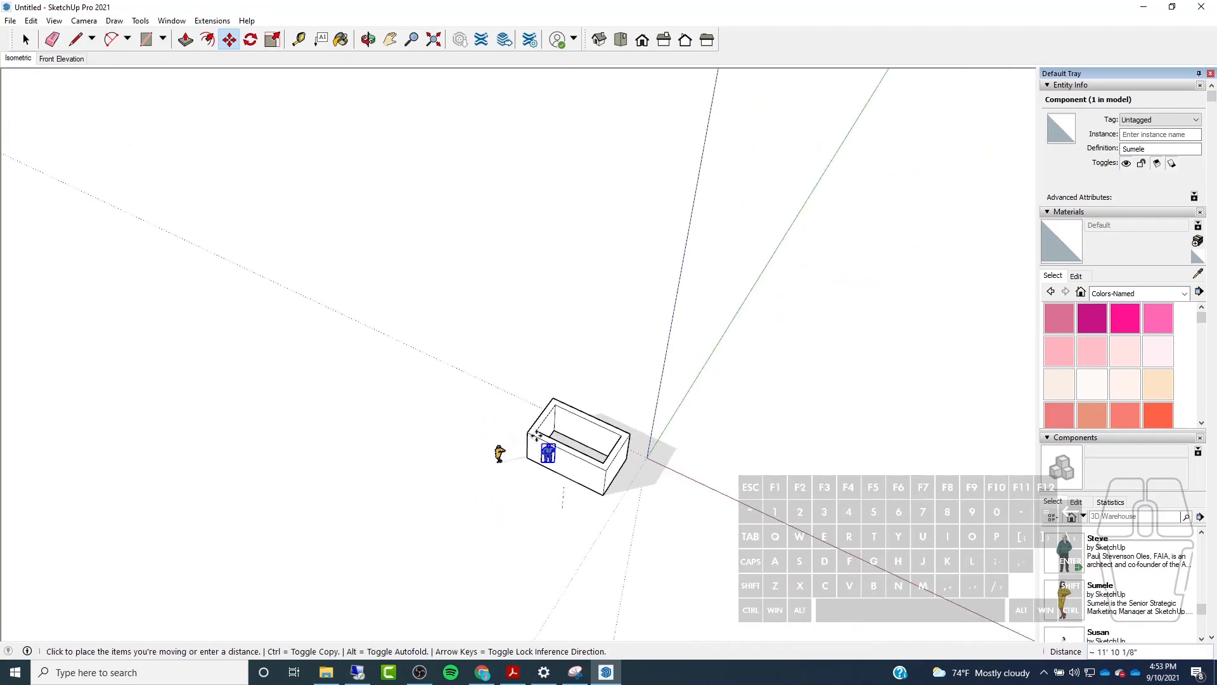
click(562, 507)
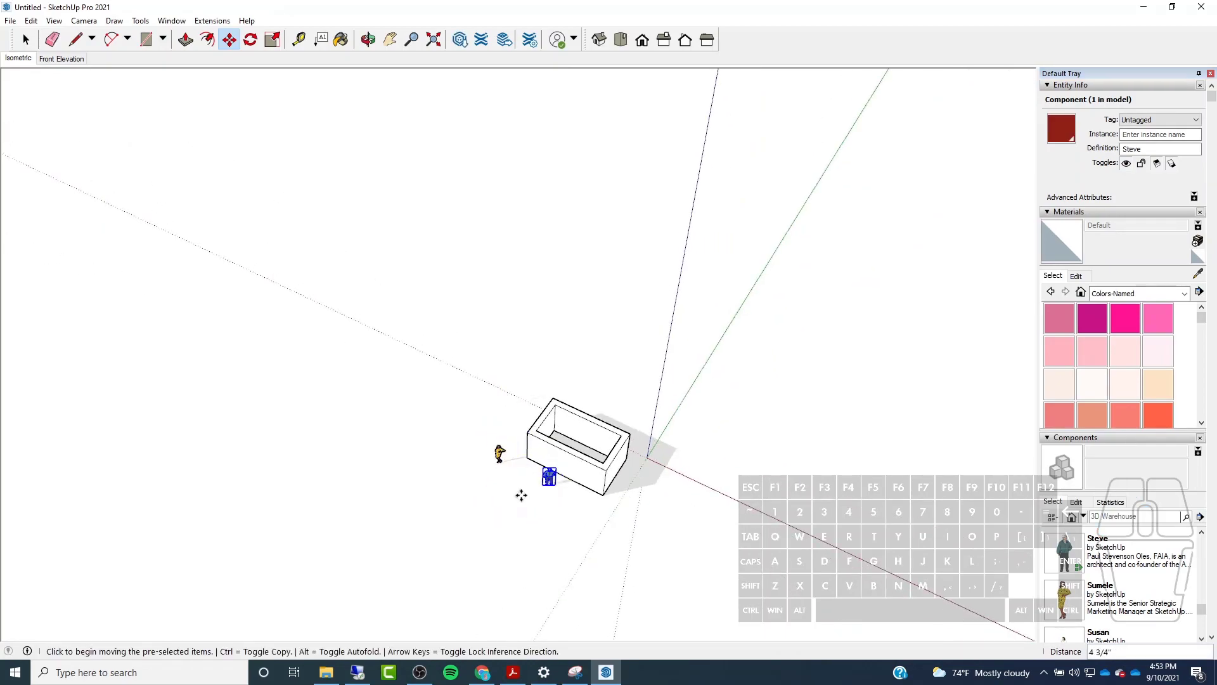
scroll(619, 373, up, 5)
scroll(508, 395, up, 3)
click(26, 40)
click(501, 388)
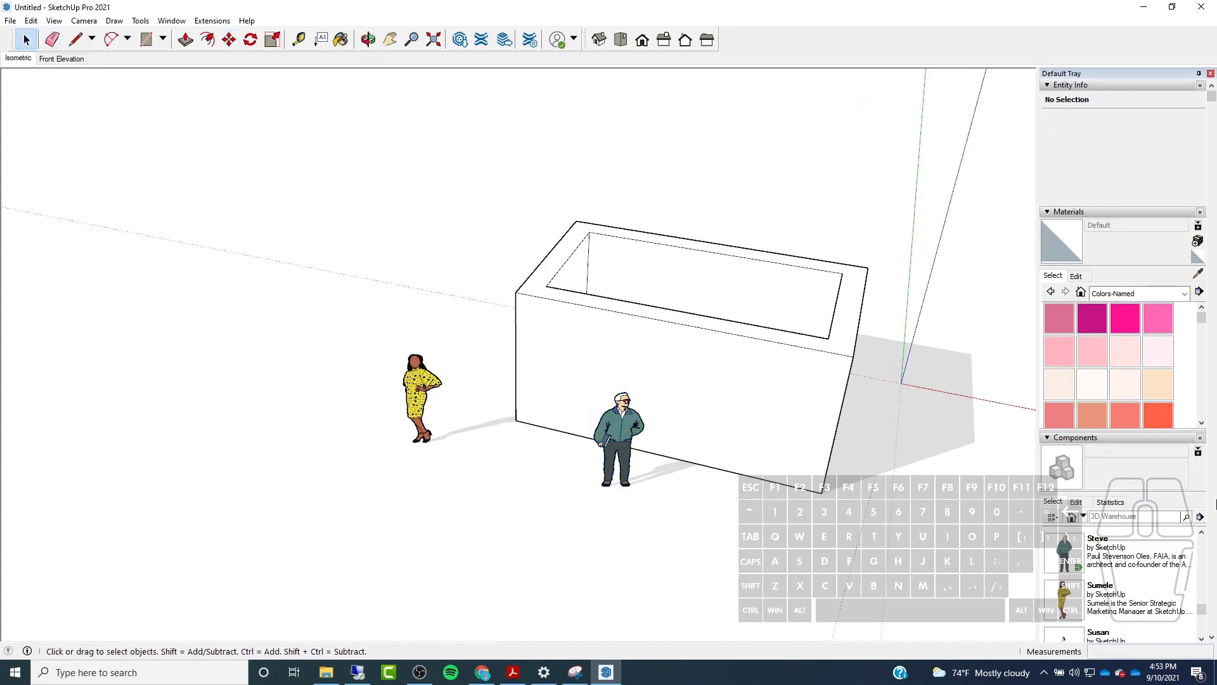
Add a new tag named Entourage.
click(1211, 393)
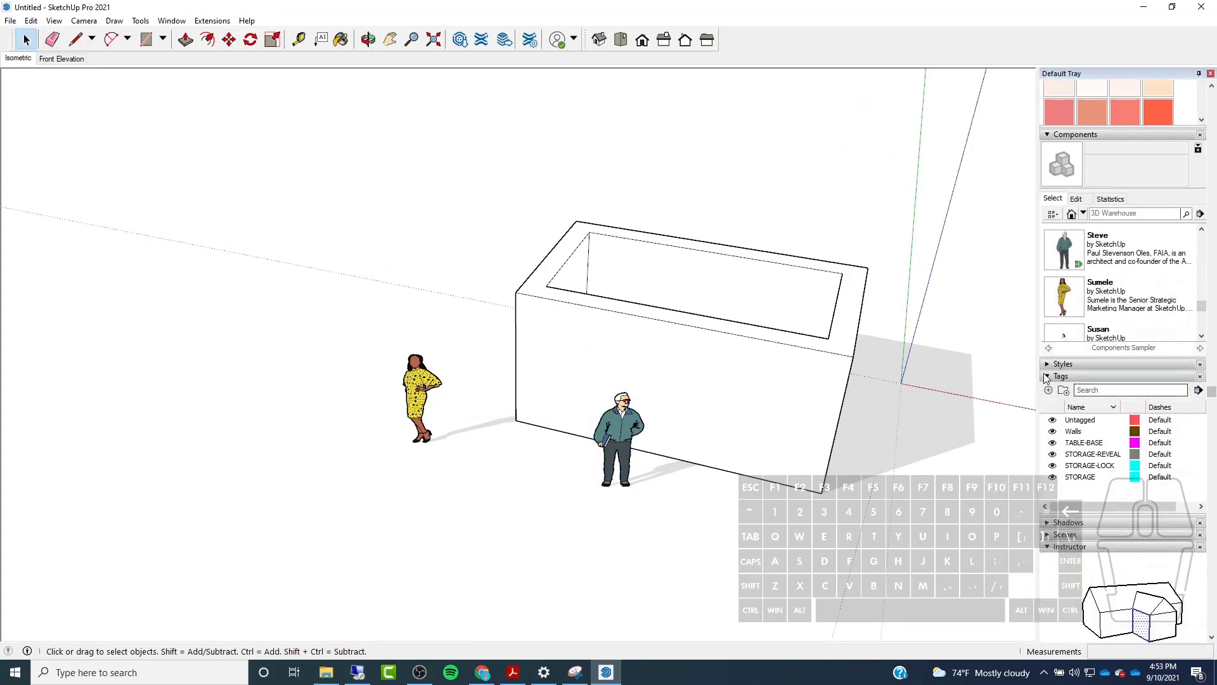
click(1049, 391)
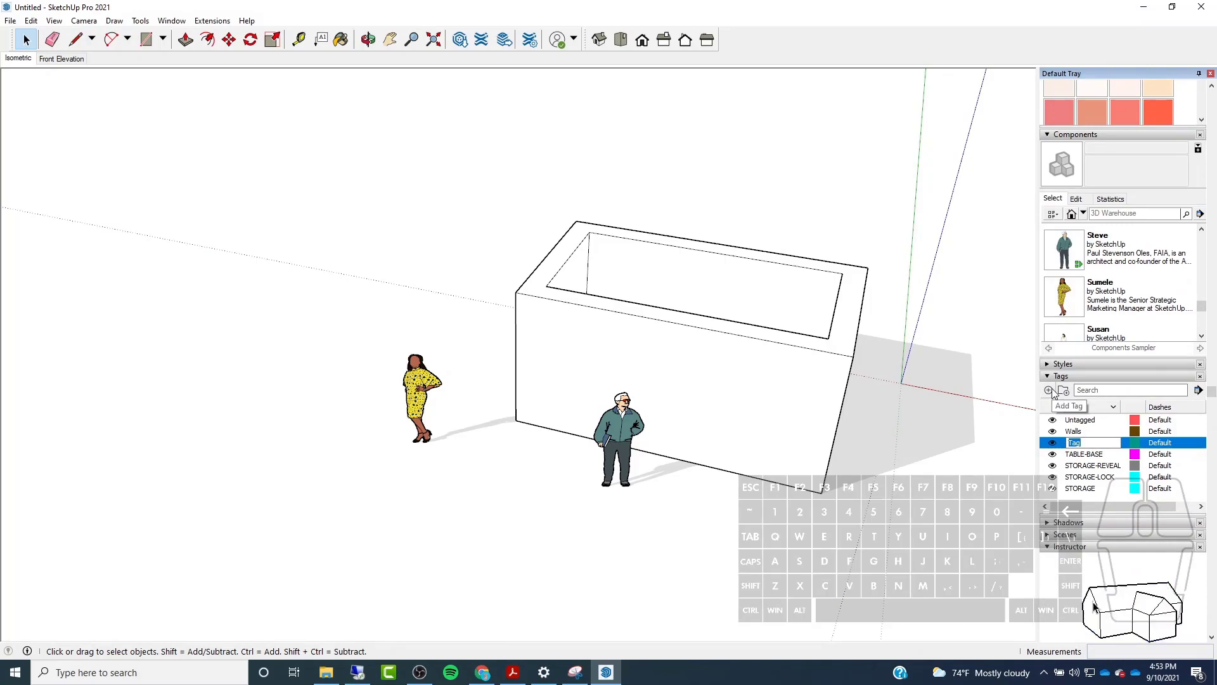
text(En)
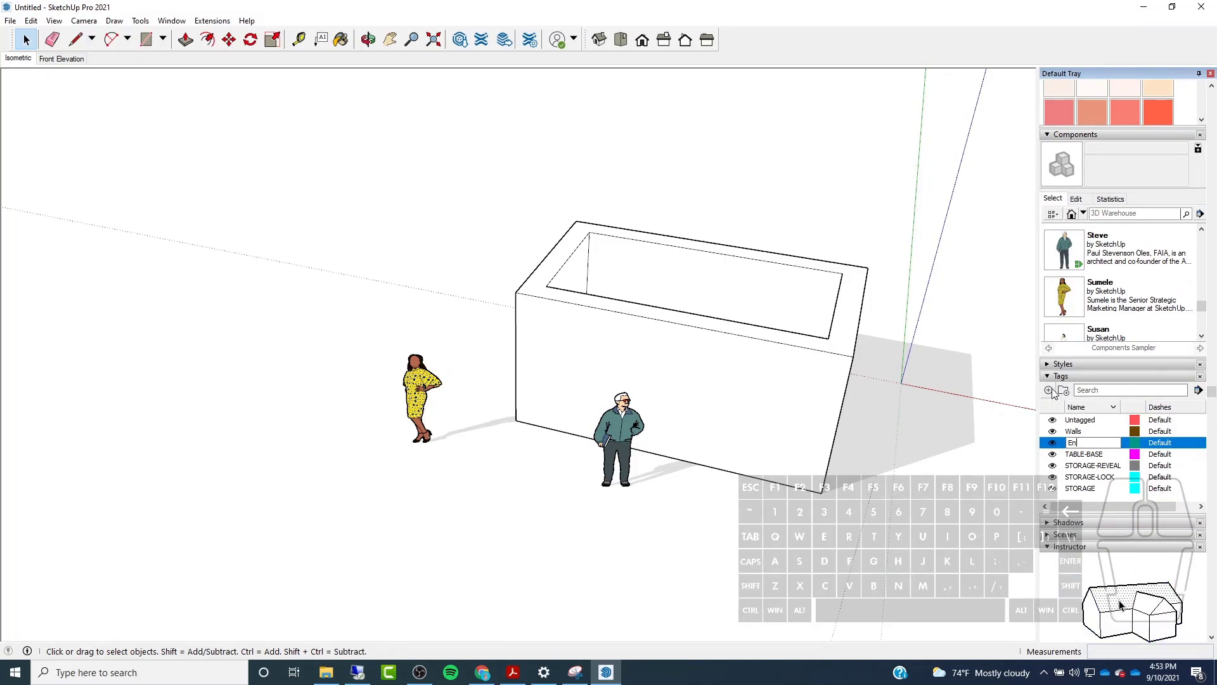
text(tourage)
key(Return)
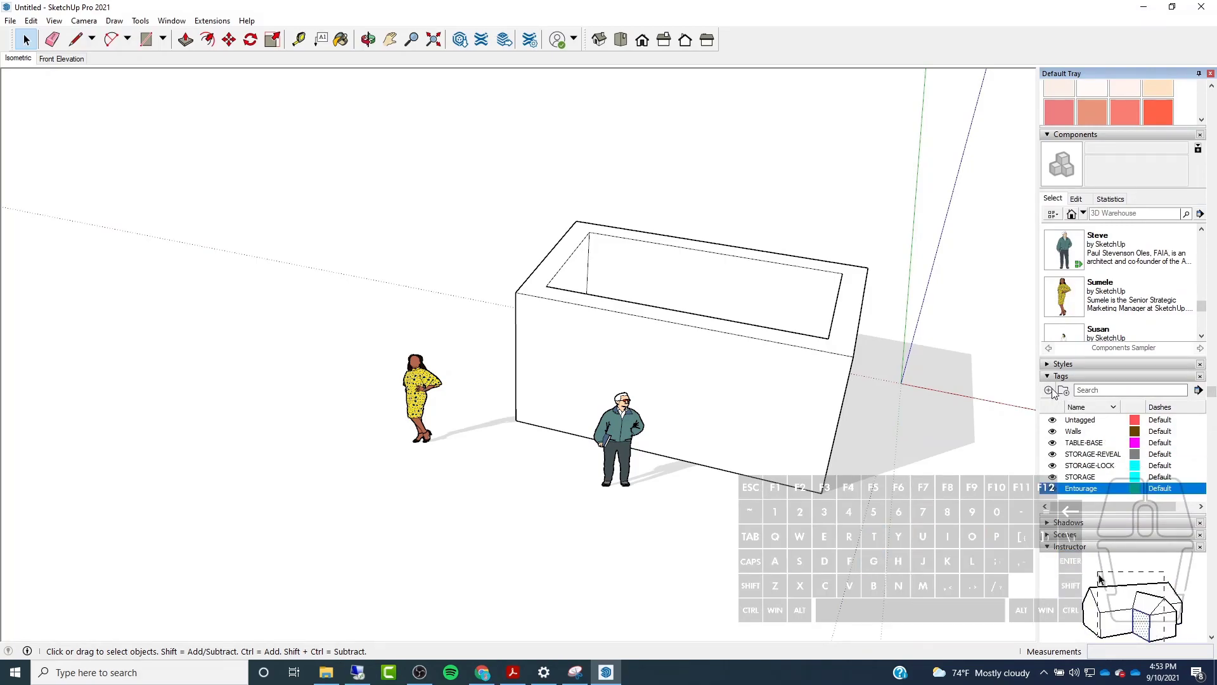
Select both people components and assign them the Entourage tag.
ctrl+click(615, 421)
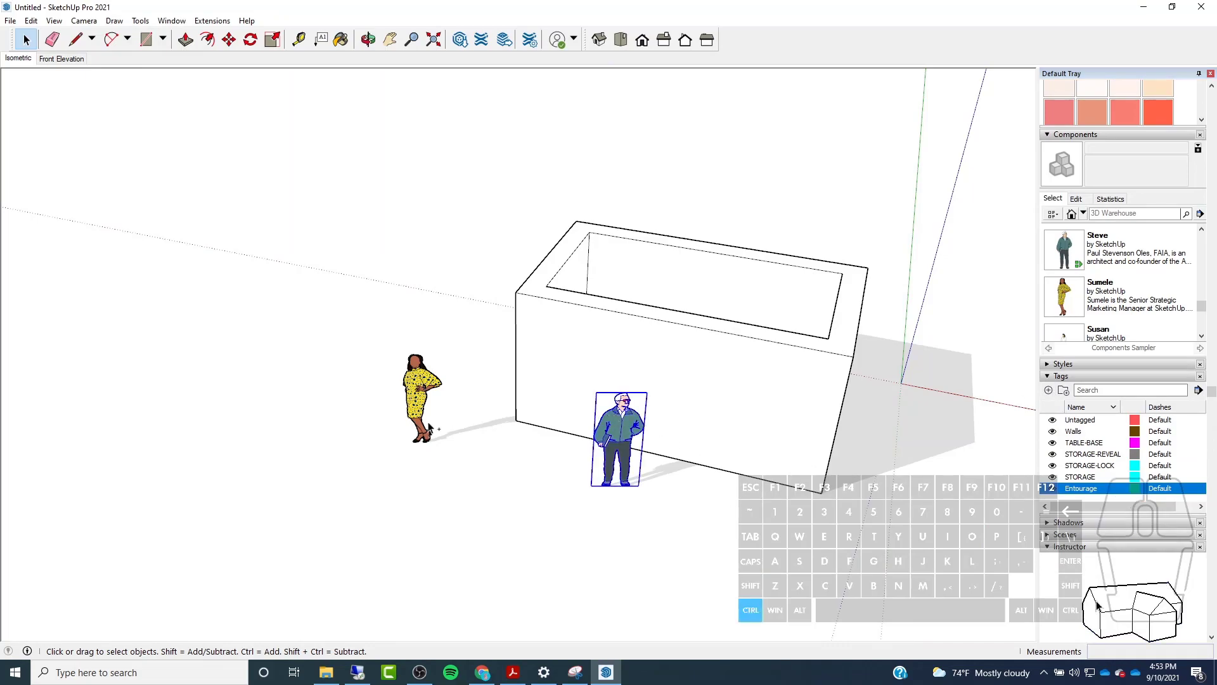
ctrl+click(425, 400)
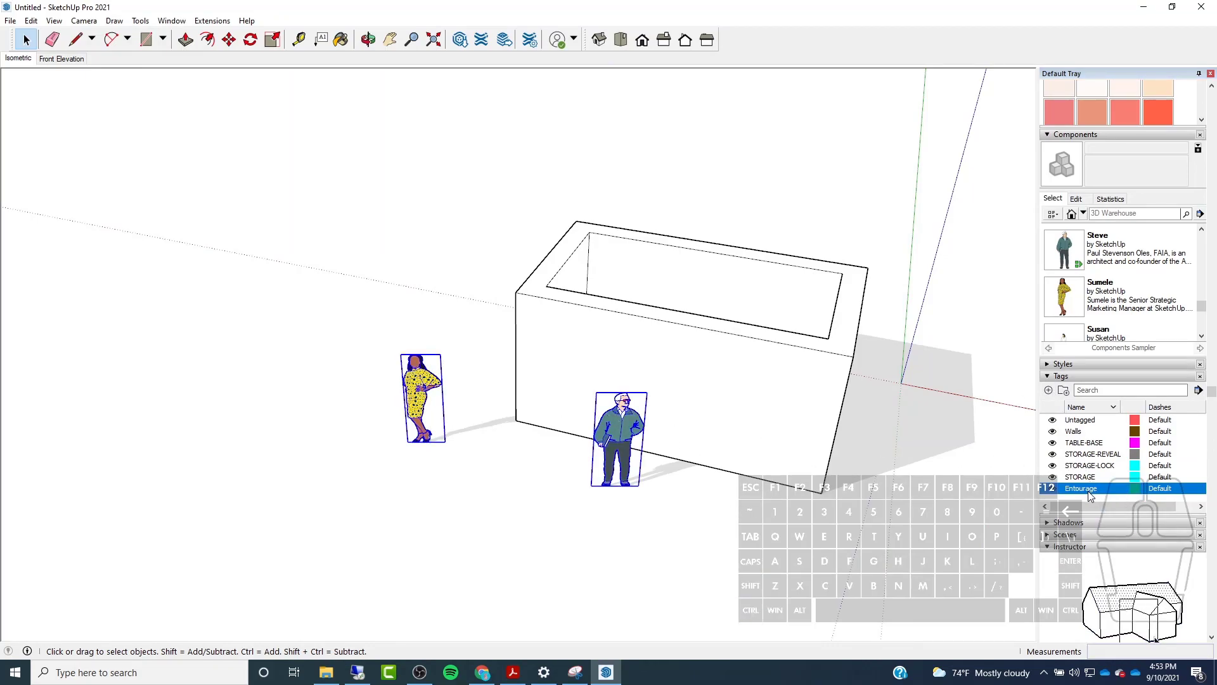
scroll(1089, 495, up, 5)
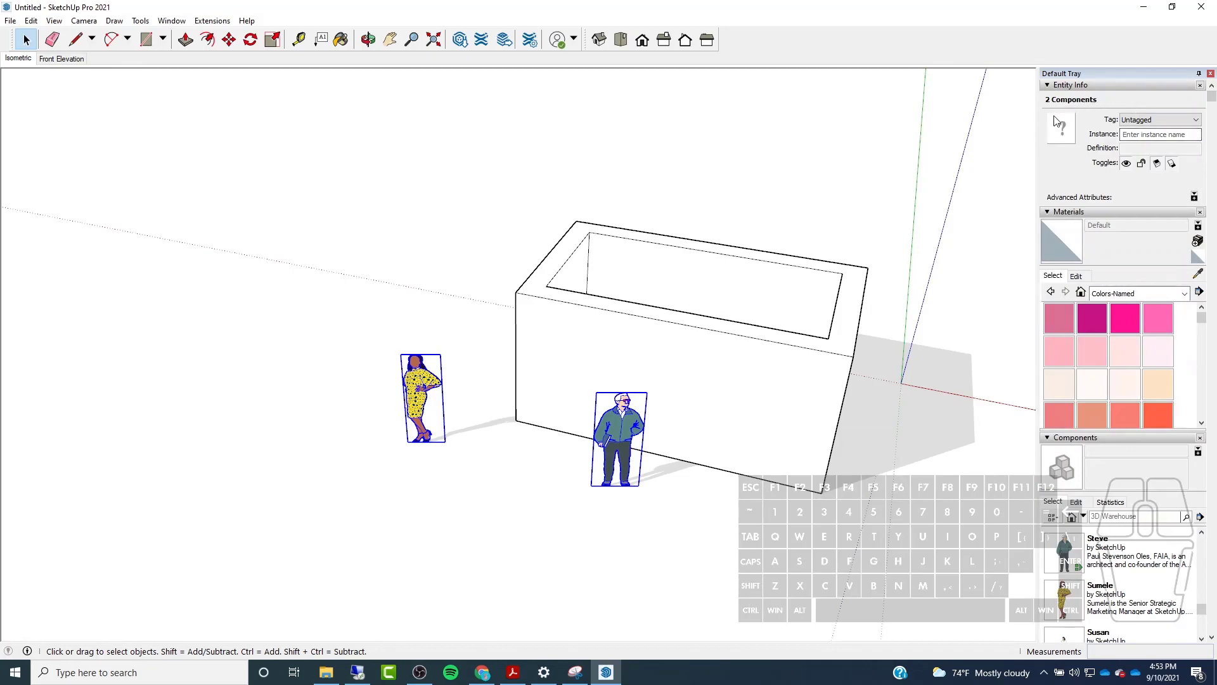
click(1151, 120)
click(1137, 141)
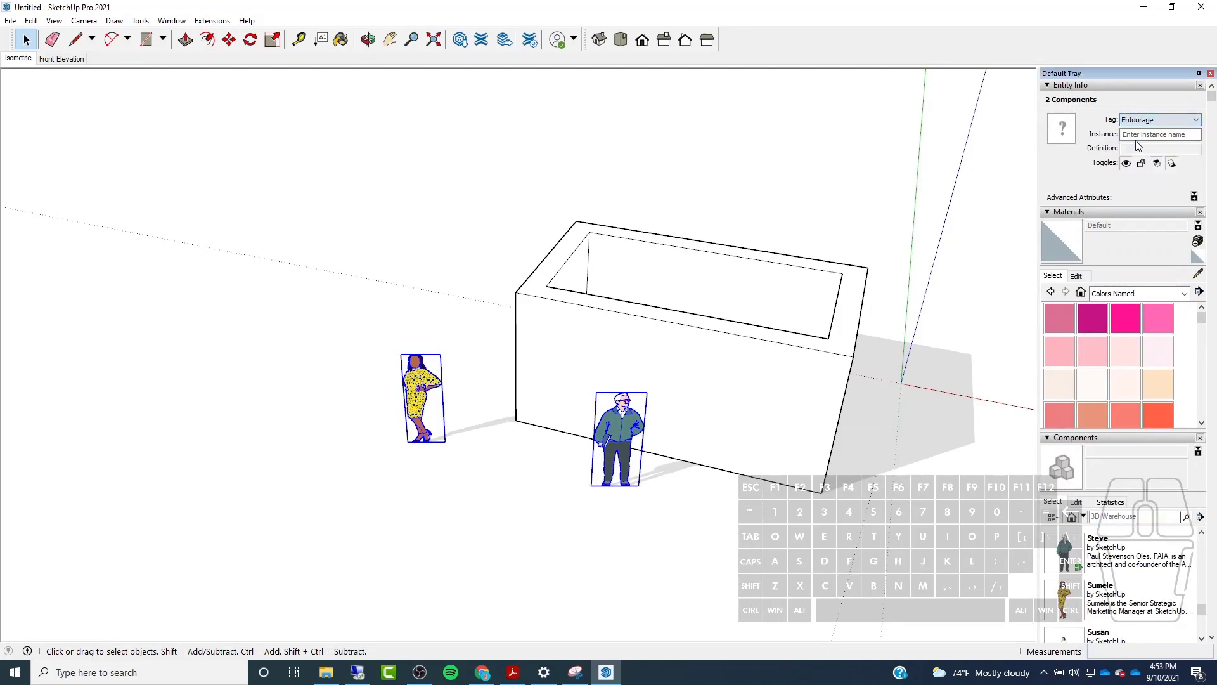
Hide the Entourage tag and show it again to check that it controls the two people.
scroll(1099, 562, down, 5)
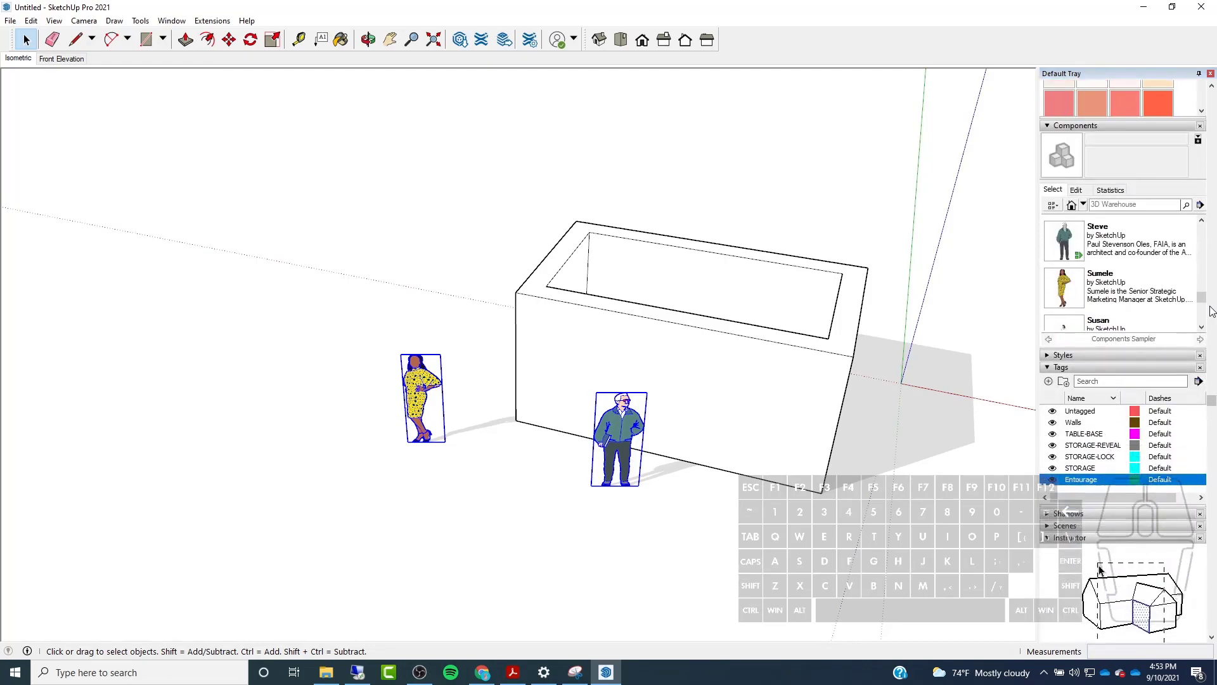
click(1053, 476)
middle_drag(678, 497, 811, 444)
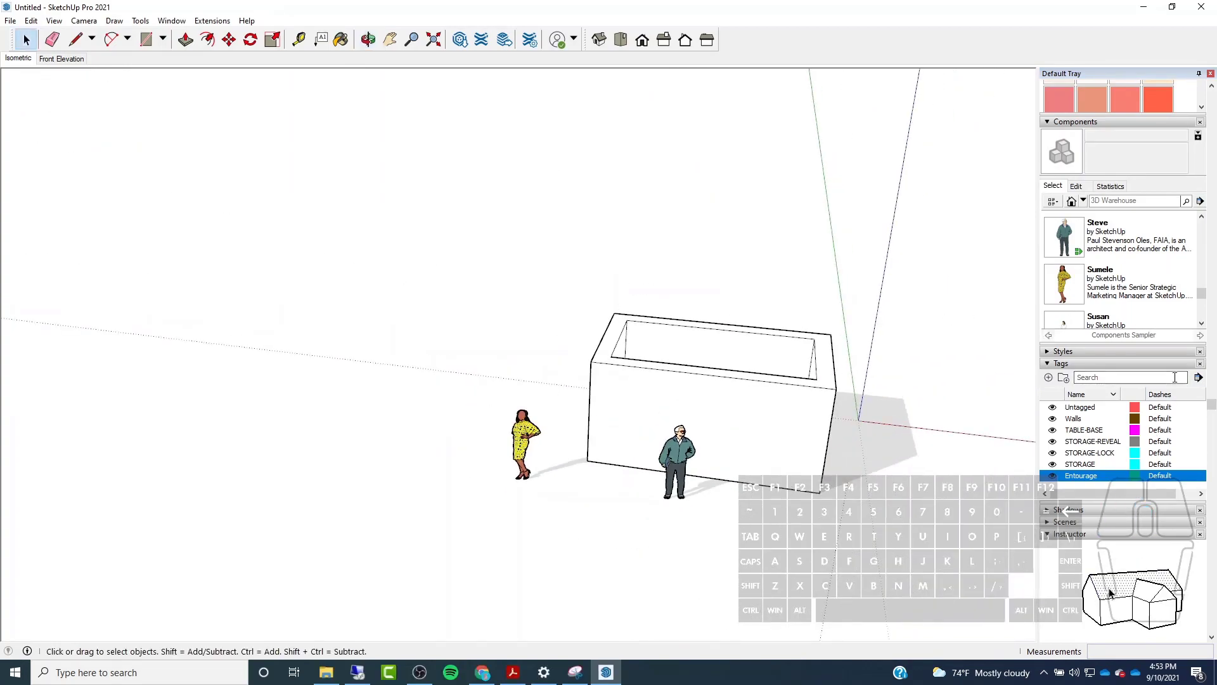
Look at the color settings of the Untagged tag and close them without changing anything.
click(1135, 407)
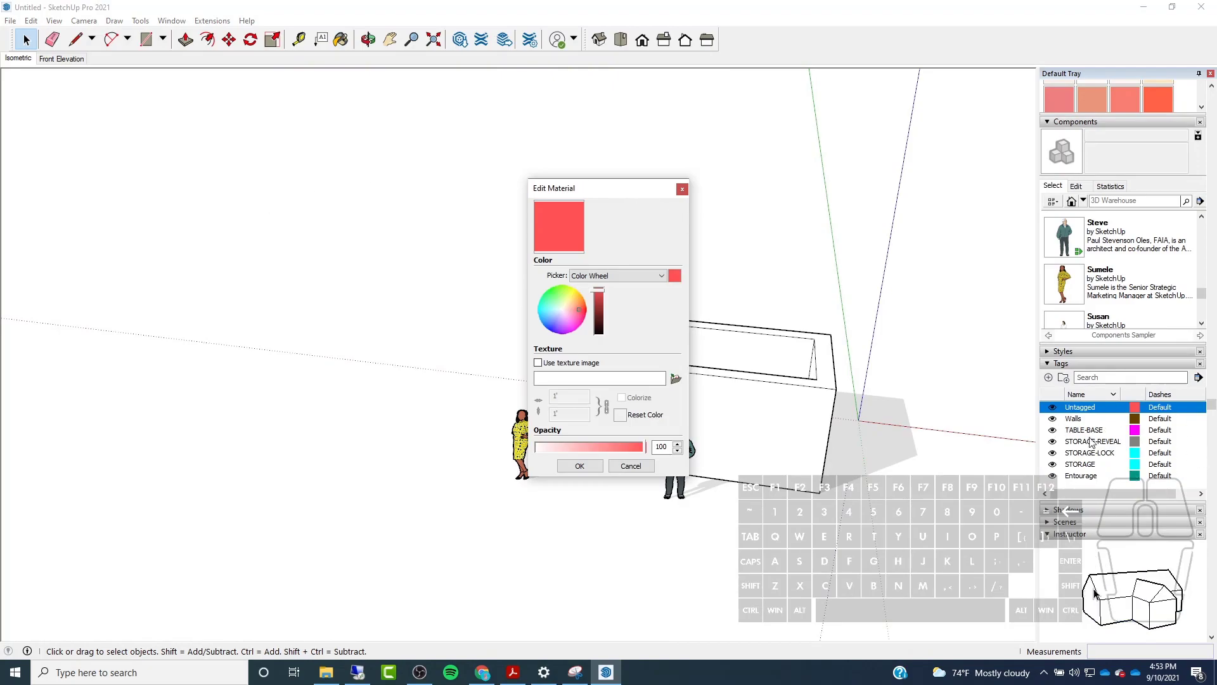
click(683, 189)
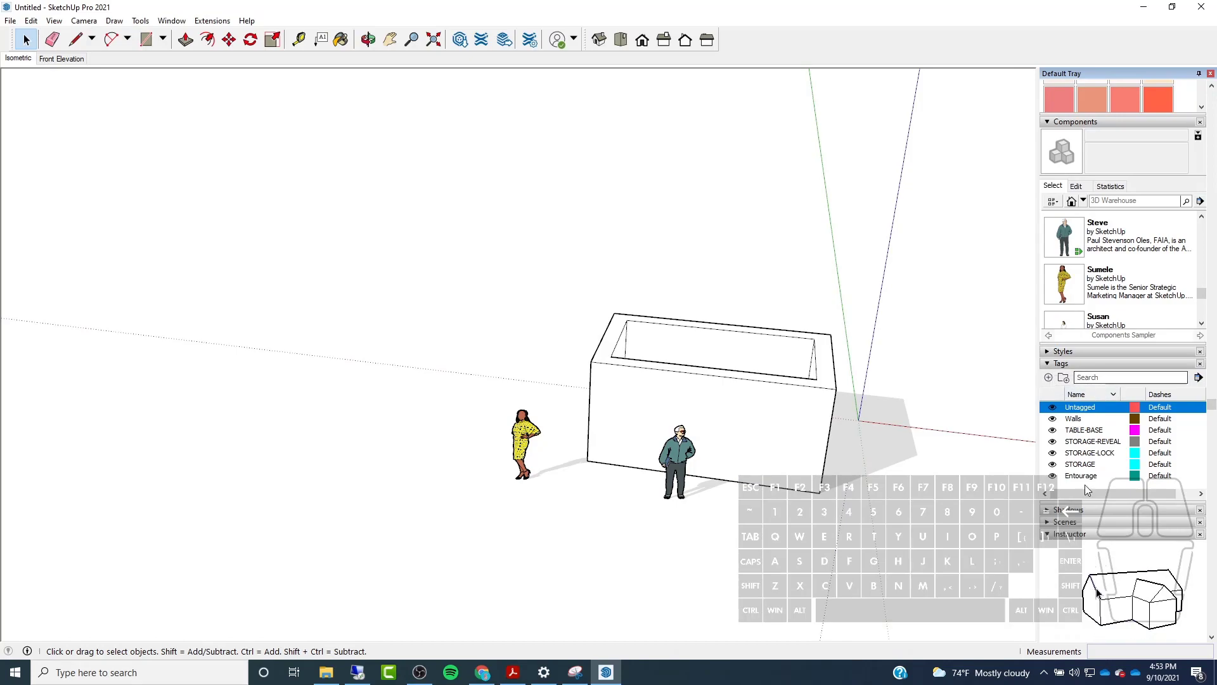
mouse_move(1084, 493)
mouse_down()
mouse_move(1105, 494)
mouse_move(1085, 491)
mouse_up()
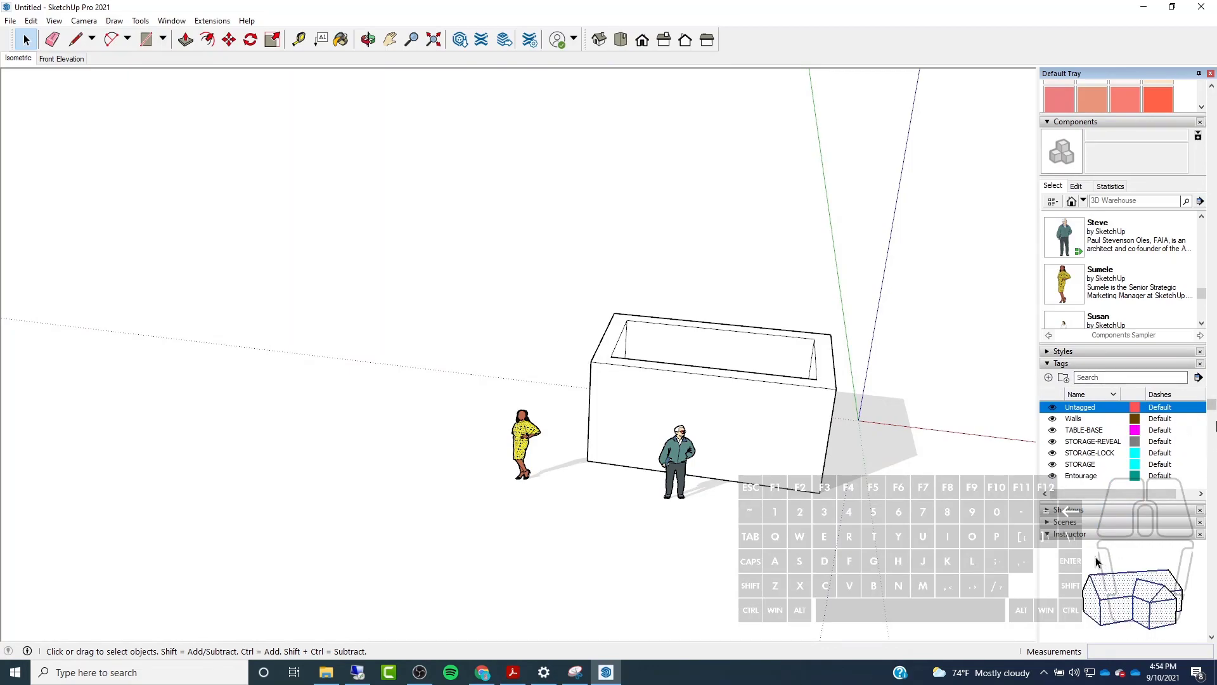
mouse_move(1212, 404)
mouse_down()
mouse_move(1213, 366)
mouse_move(1213, 425)
mouse_up()
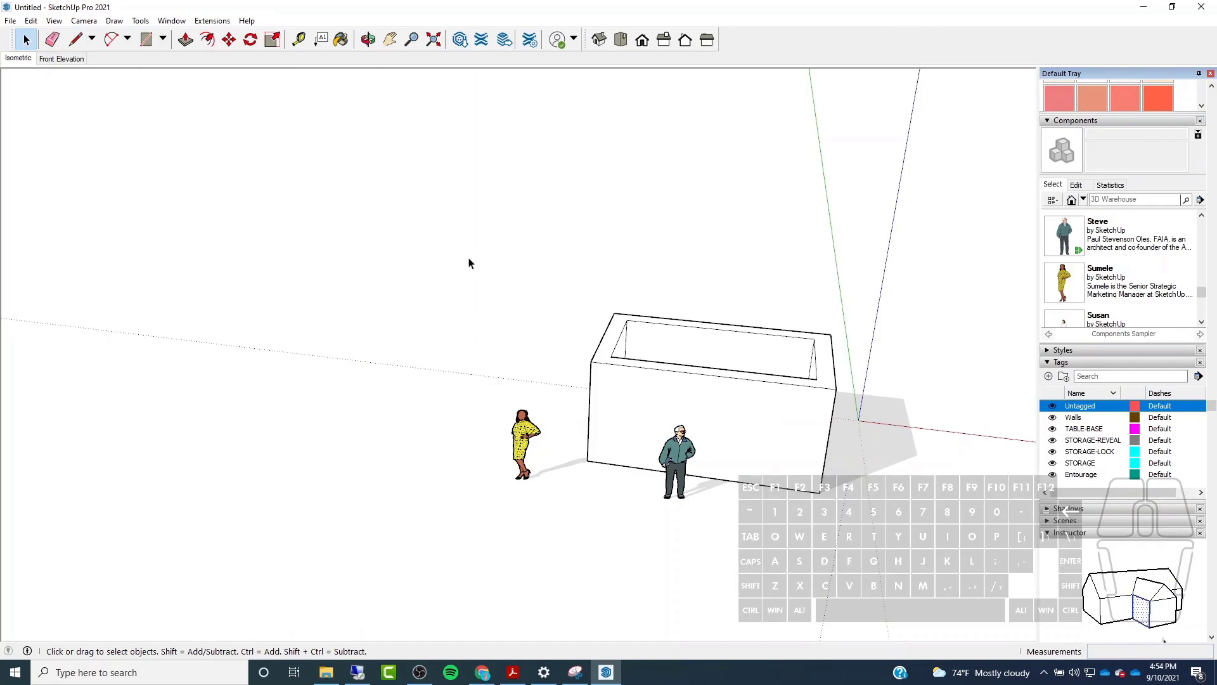
scroll(1112, 396, up, 3)
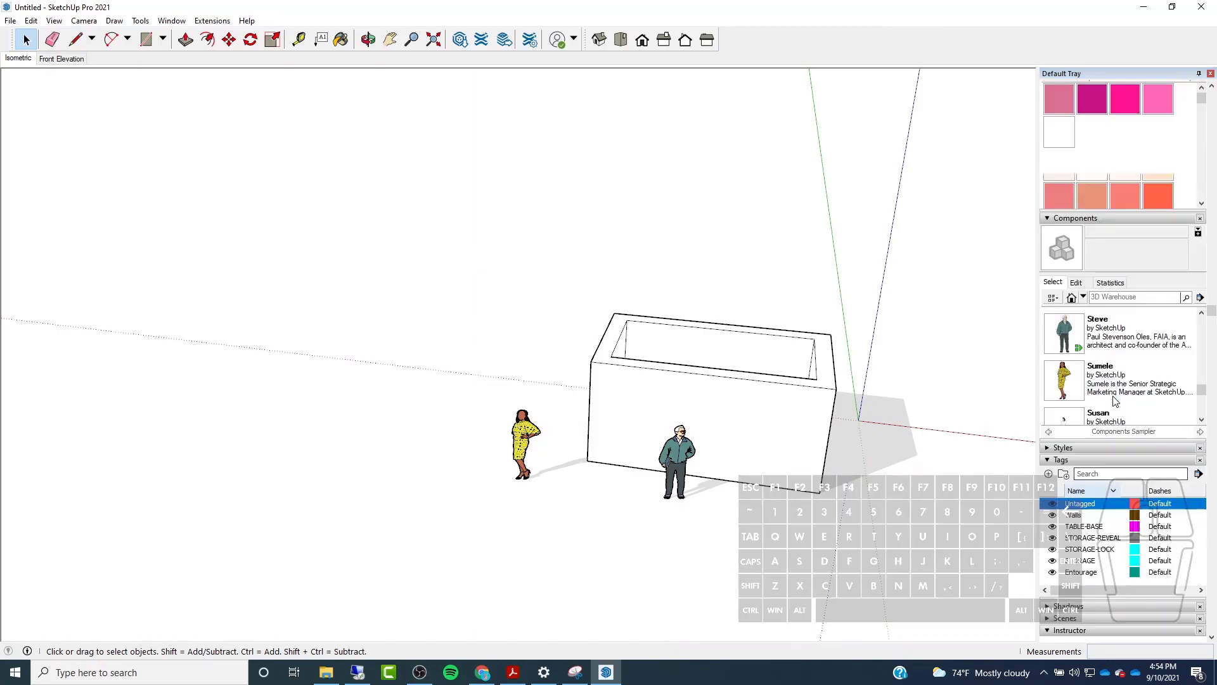
click(945, 178)
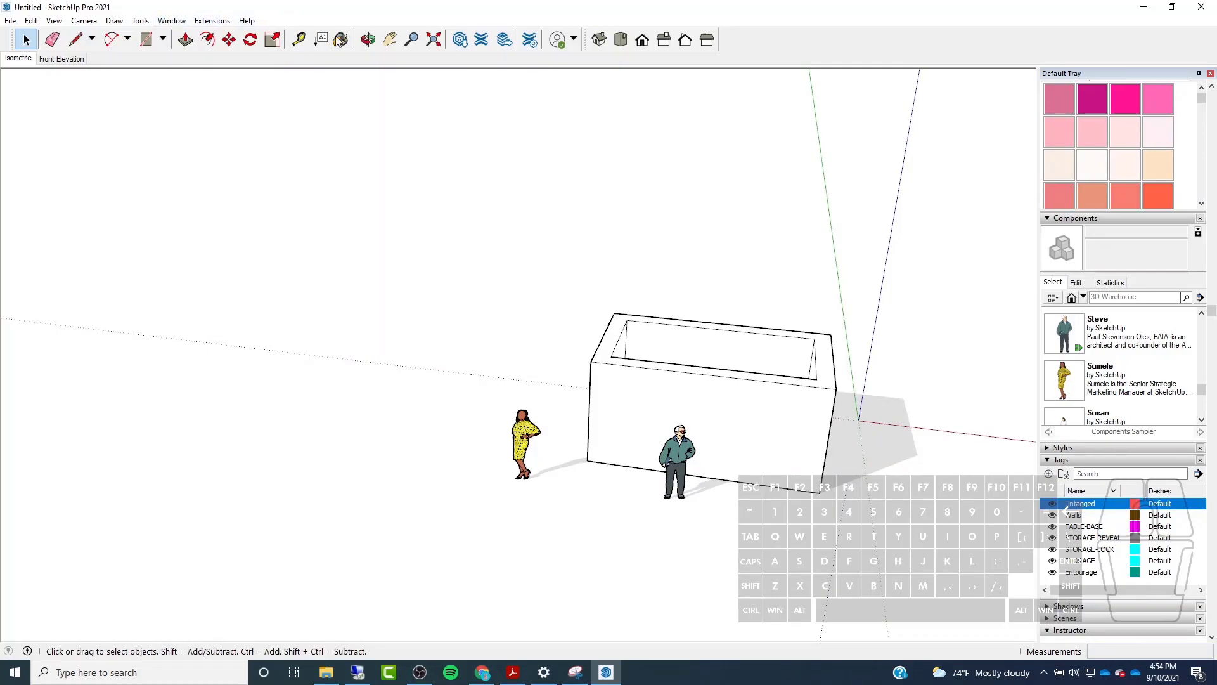
scroll(781, 515, up, 2)
click(212, 20)
click(216, 11)
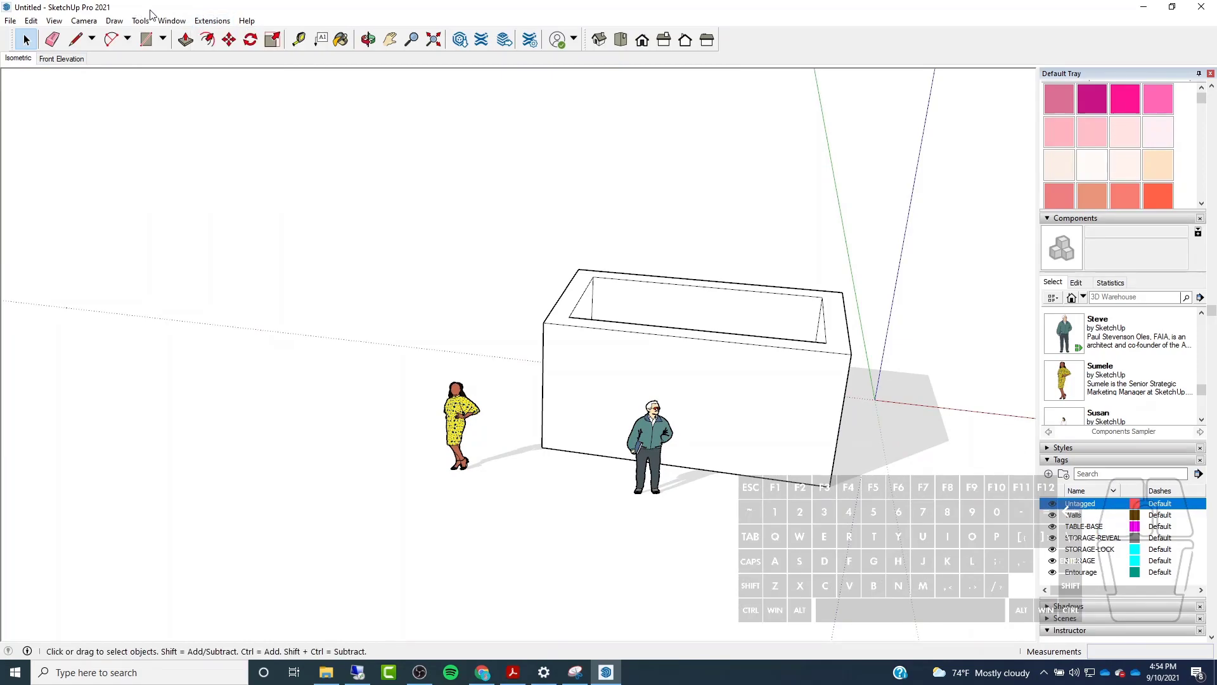
Filter the keyboard shortcut preferences by ray and remove the X shortcut from the X-ray face style.
click(183, 21)
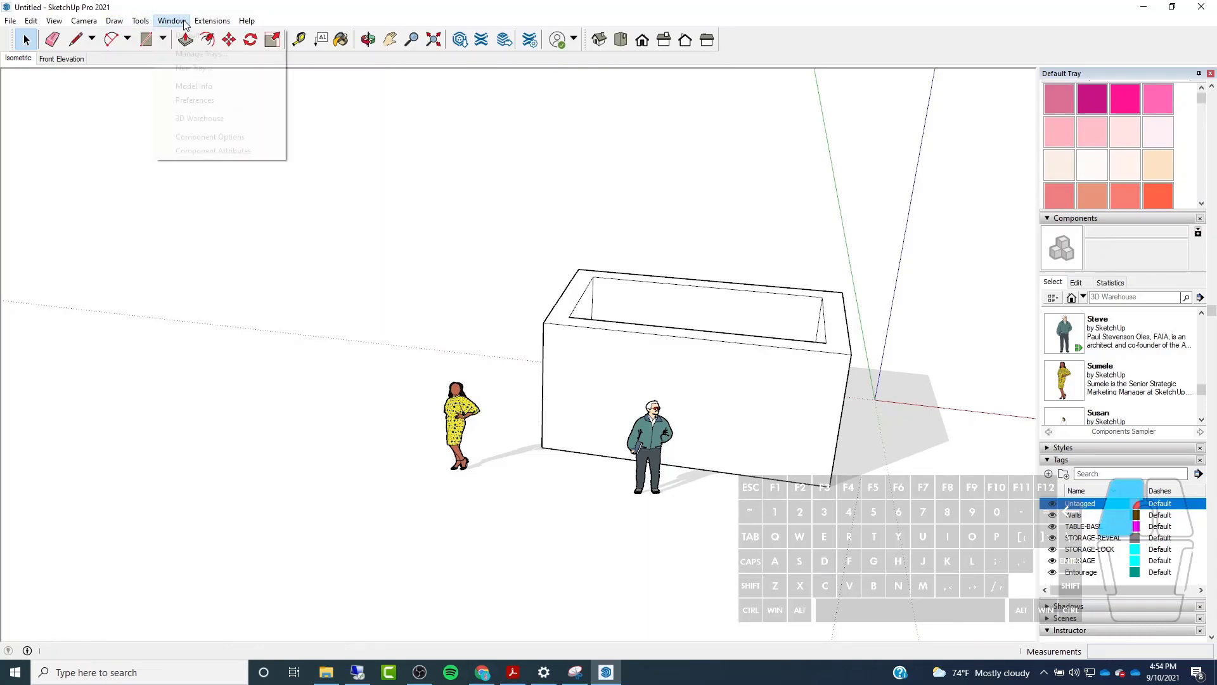
click(211, 101)
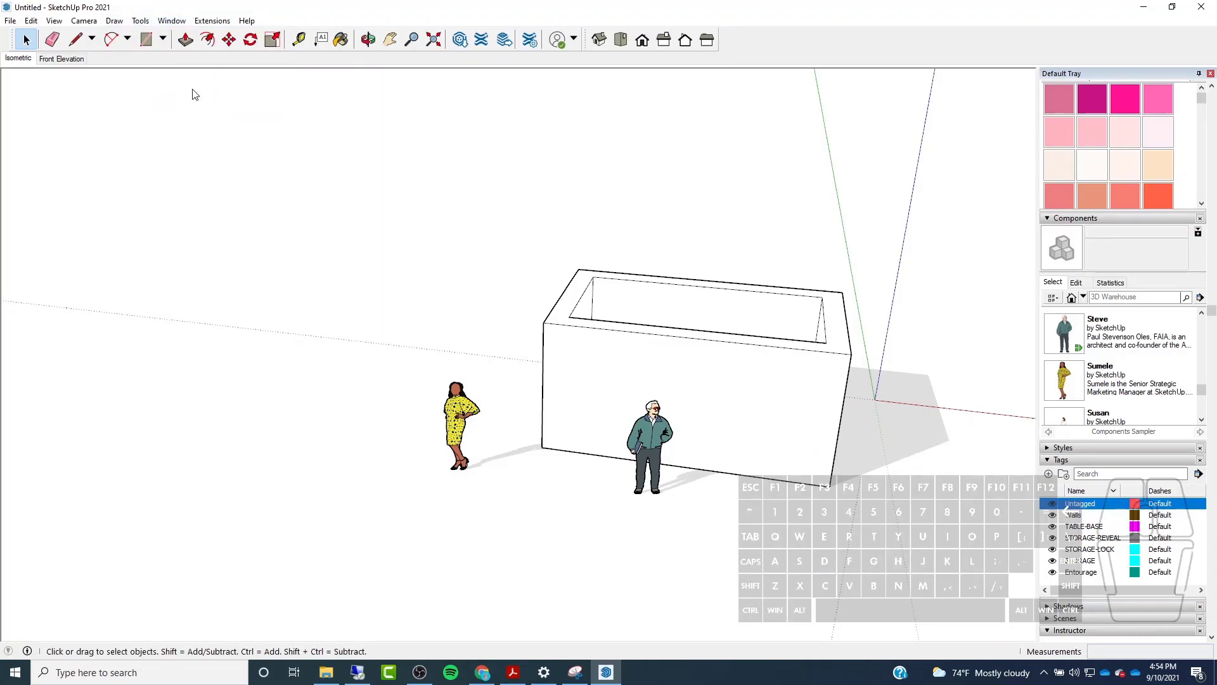
drag(627, 220, 336, 112)
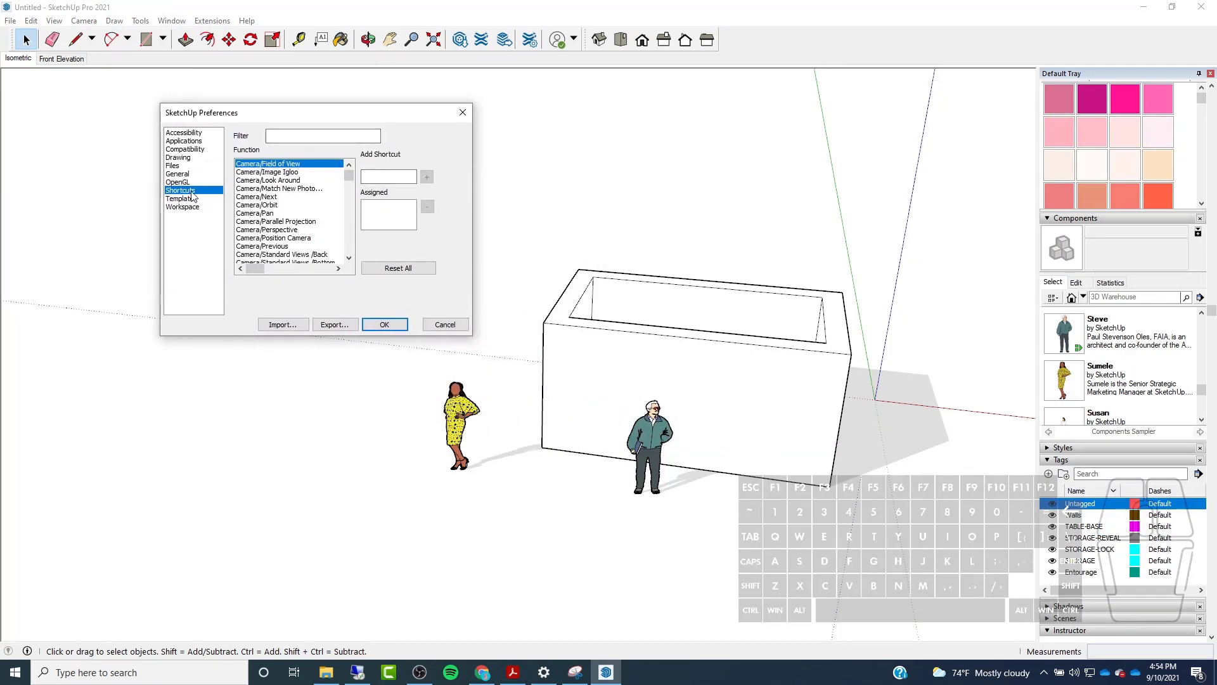
click(319, 138)
text(ray)
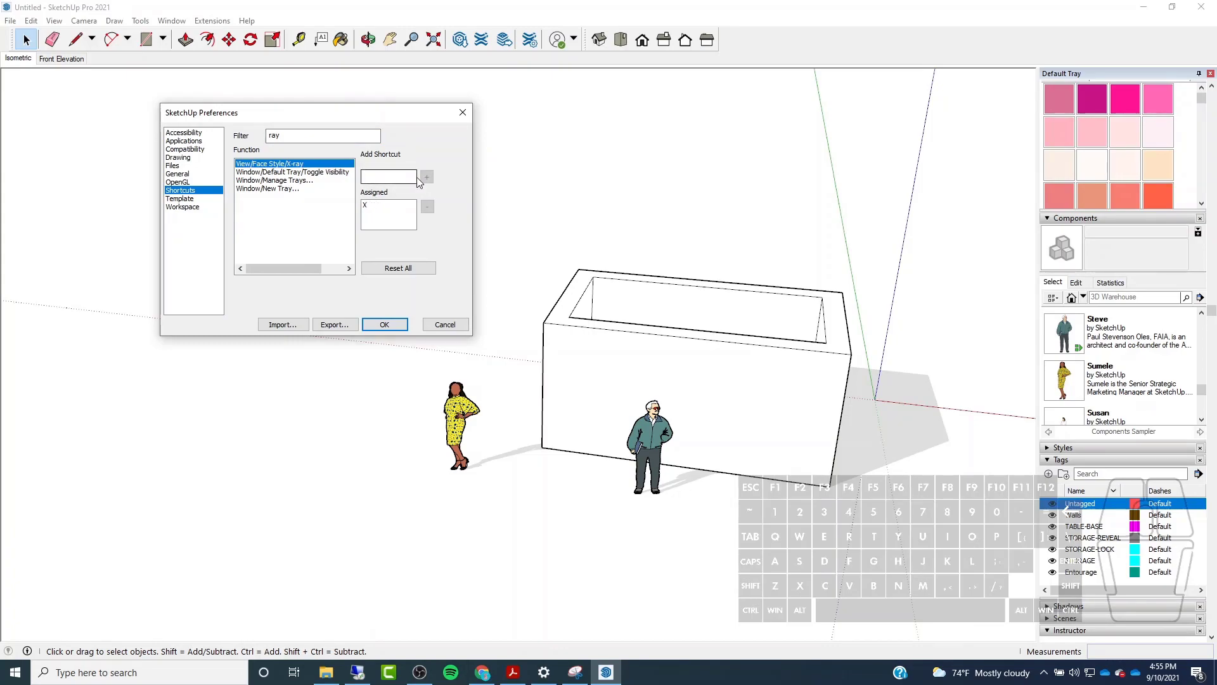
click(390, 177)
click(389, 205)
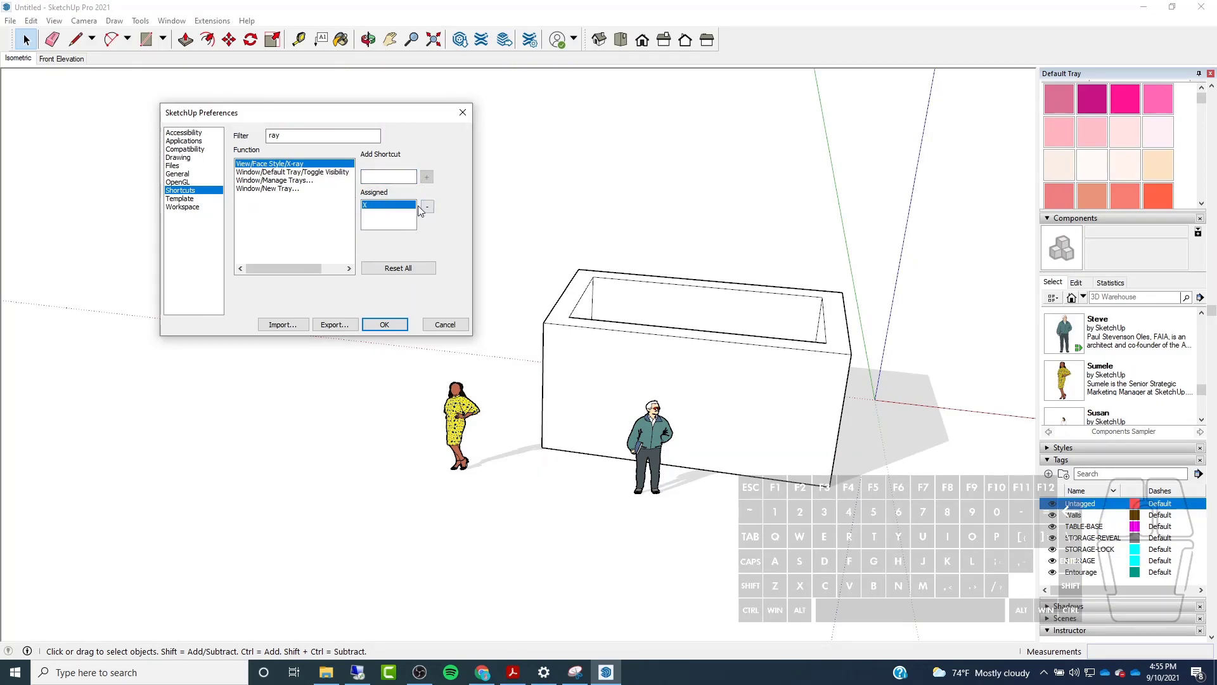
click(427, 207)
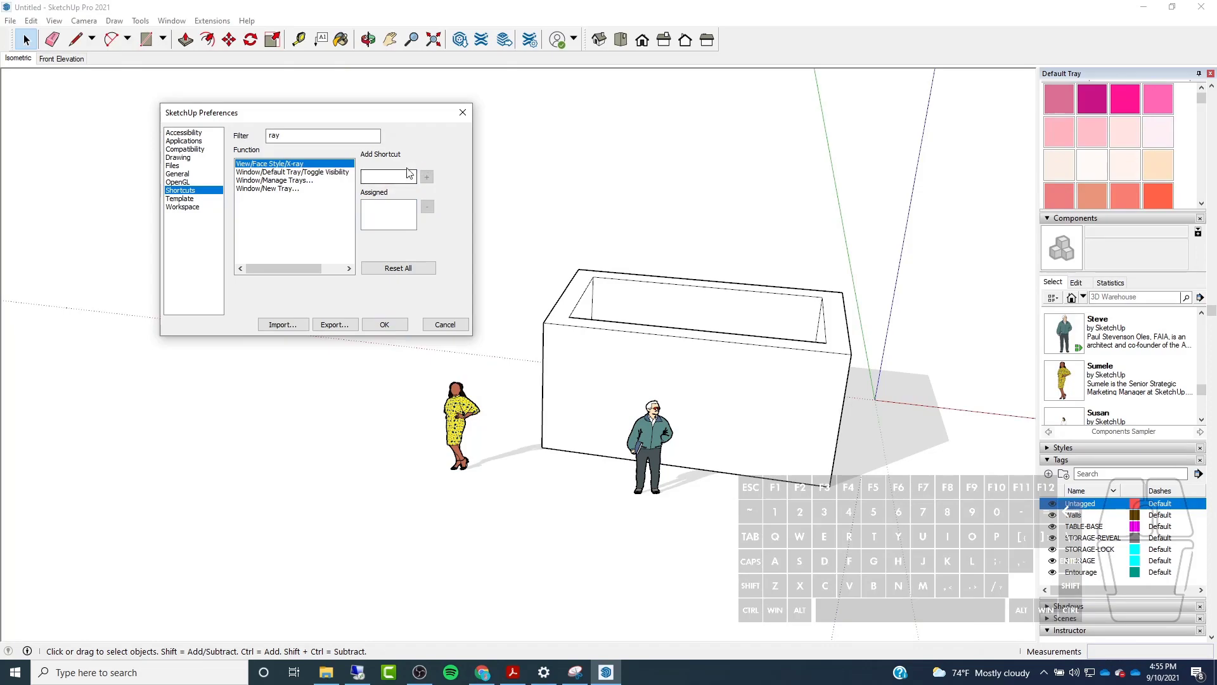
Assign the shortcut X to the Window/New Tray function.
click(427, 180)
click(303, 172)
click(303, 164)
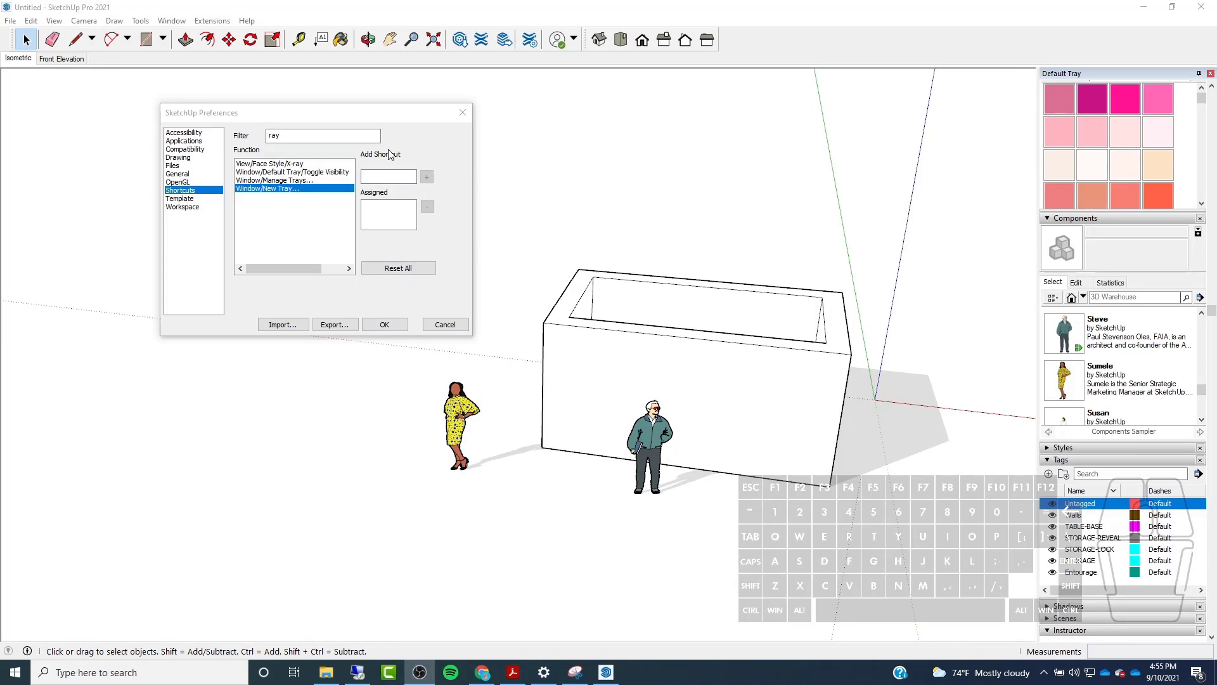
click(388, 177)
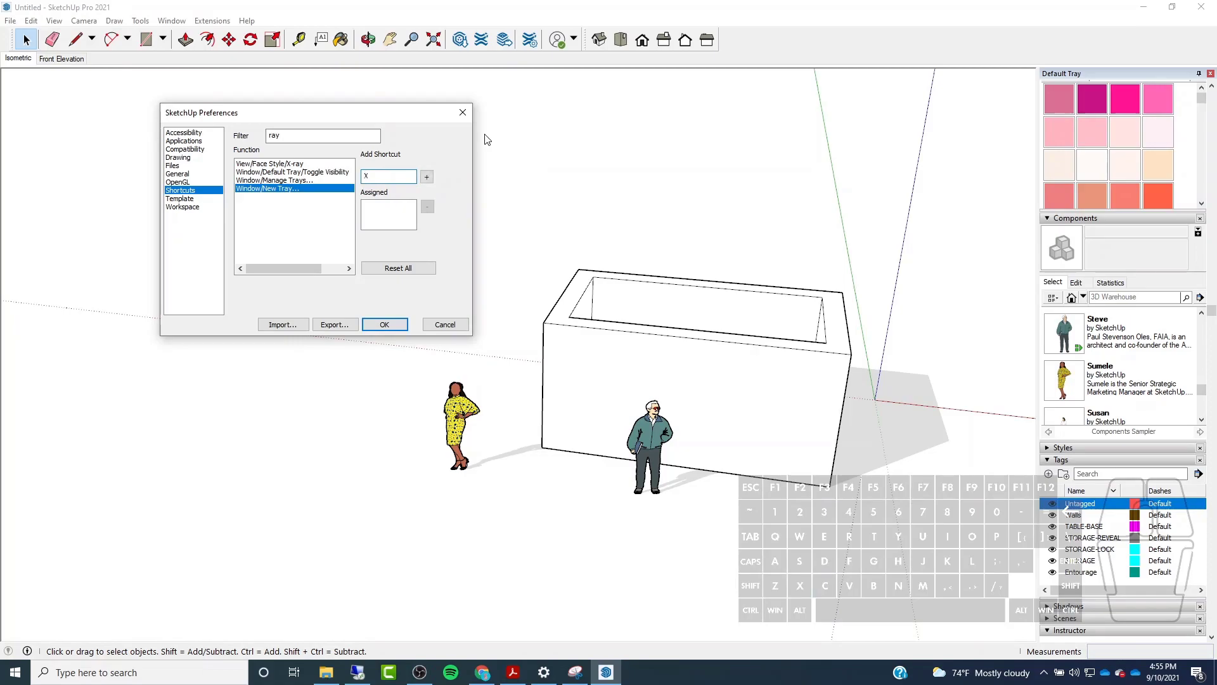
text(X)
click(428, 176)
Filter the shortcut functions by hide and select Hide Rest Of Model to check its assigned key.
click(328, 136)
drag(349, 135, 136, 124)
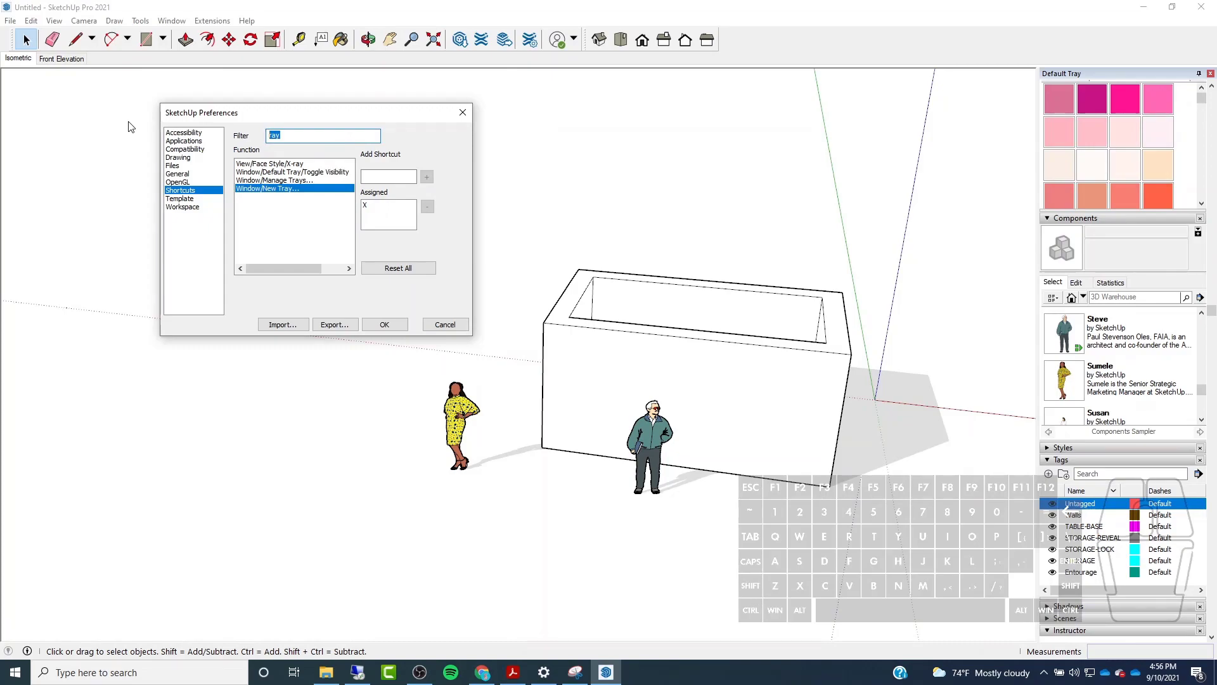
key(BackSpace)
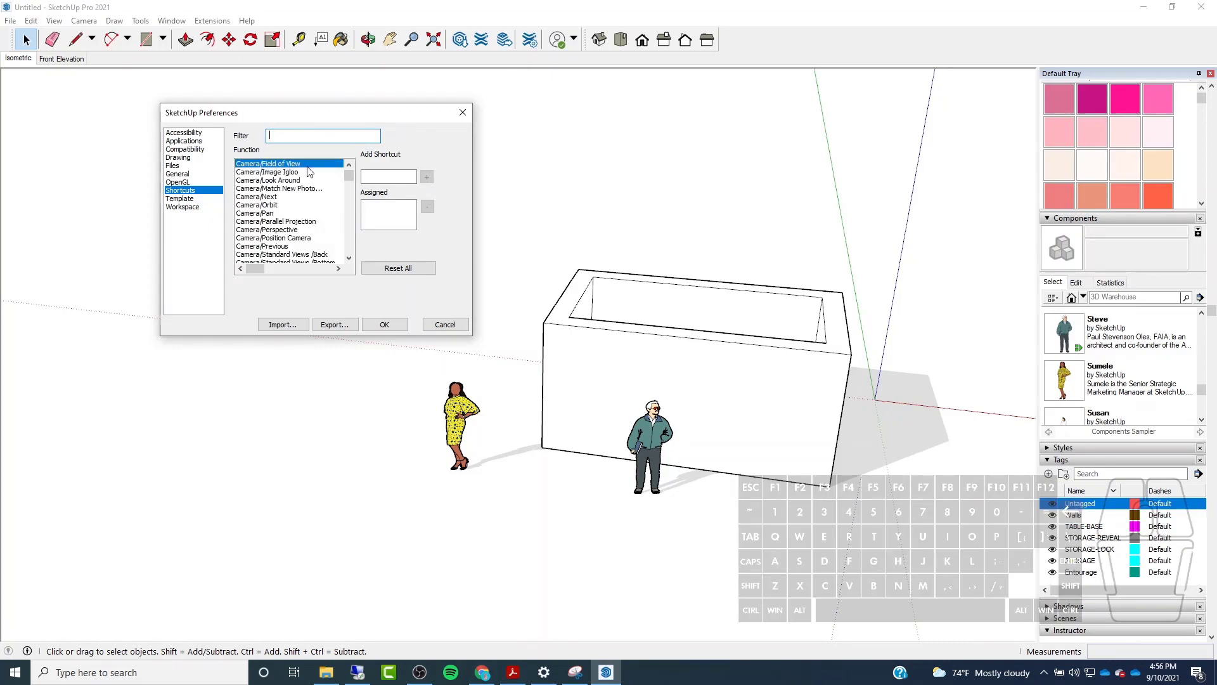
text(hide)
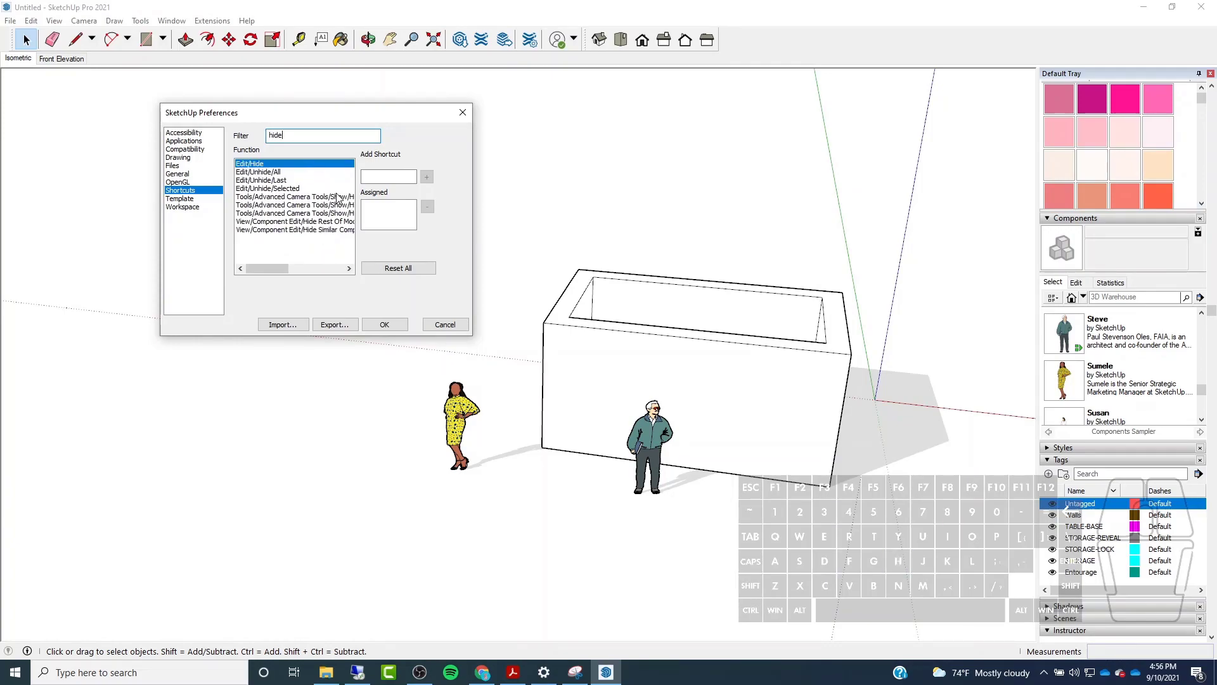
click(296, 190)
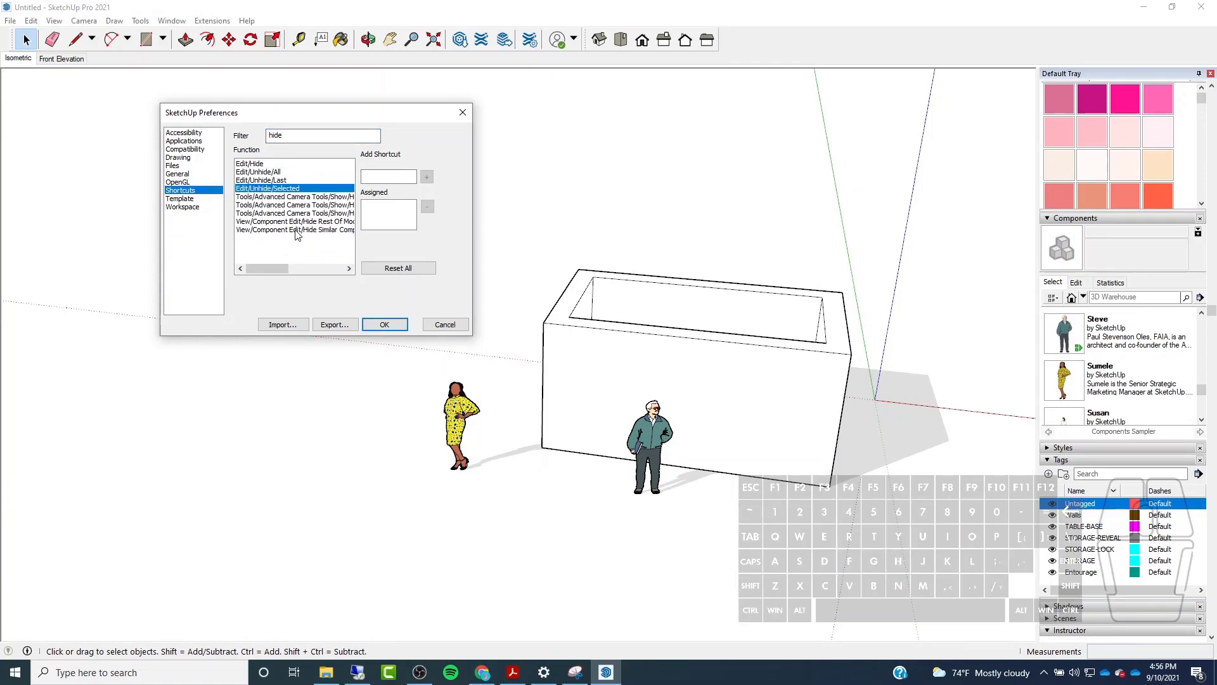
click(320, 222)
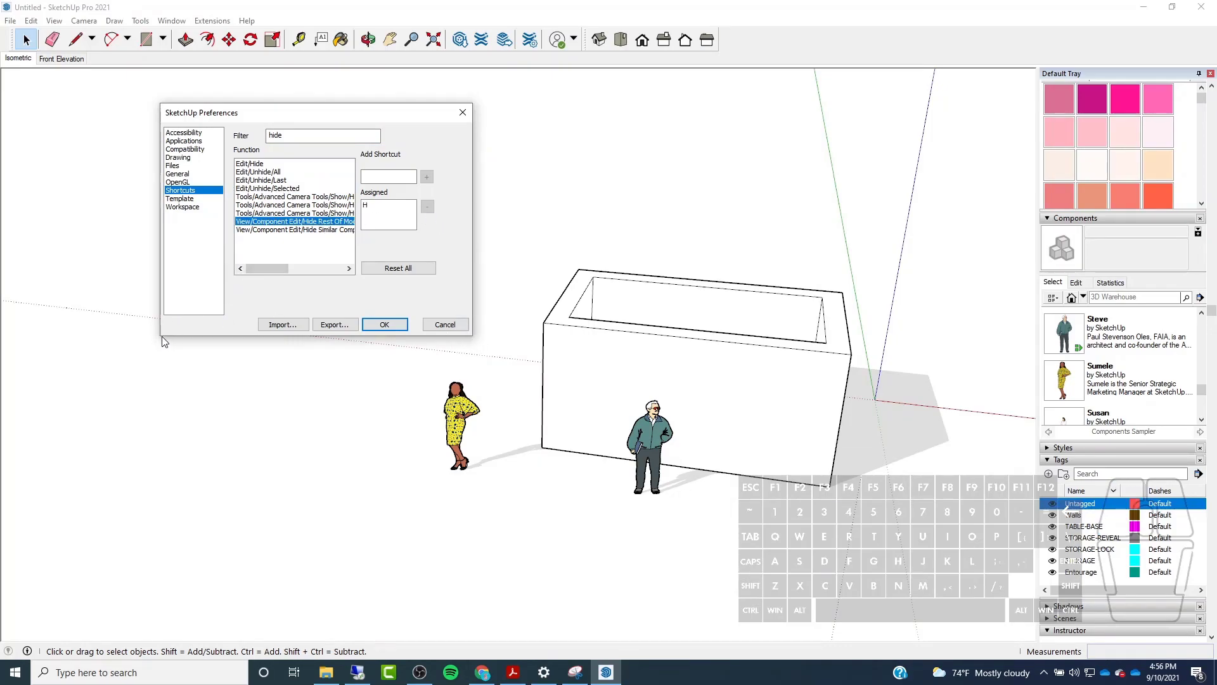
Narrow the shortcut filter to hide re and review the H assignment of Hide Rest Of Model.
drag(191, 118, 153, 117)
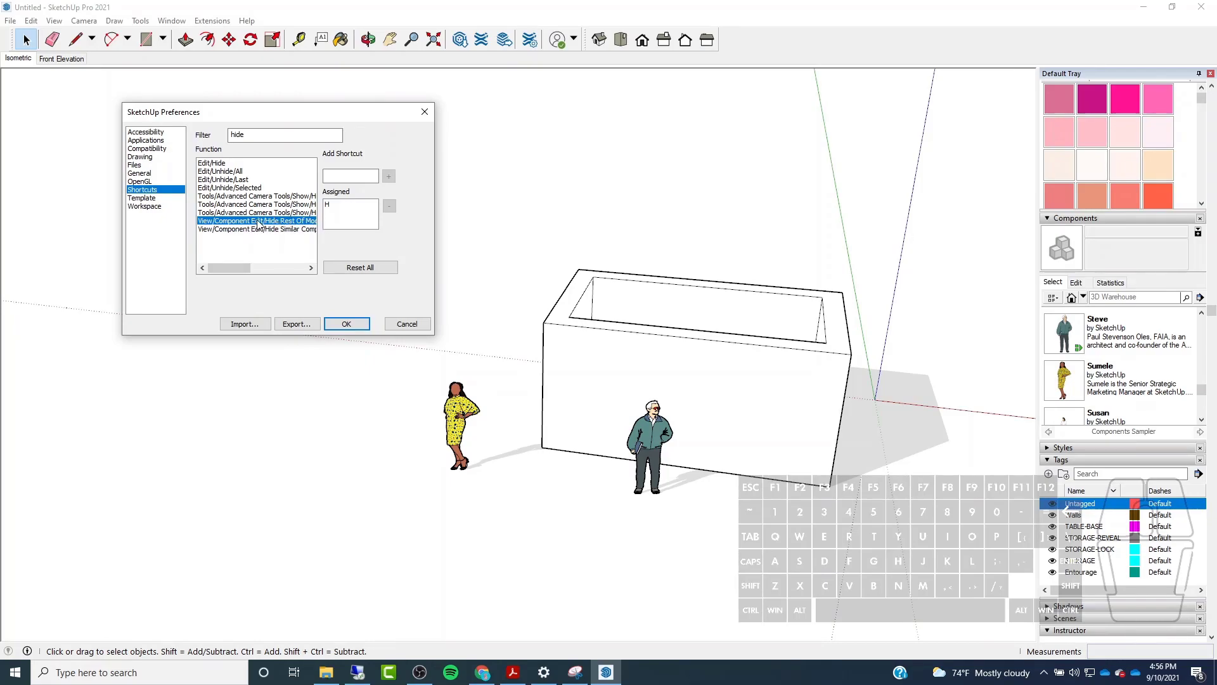
click(260, 135)
text(re)
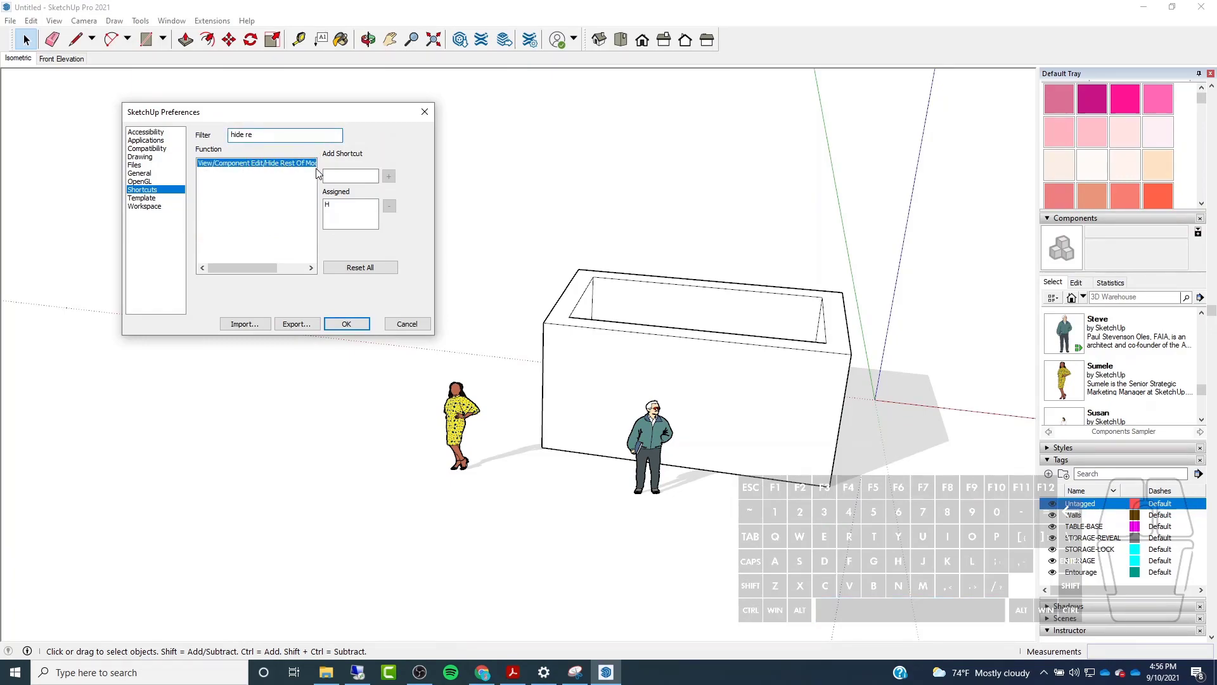
click(346, 205)
click(389, 206)
click(388, 175)
drag(178, 116, 134, 132)
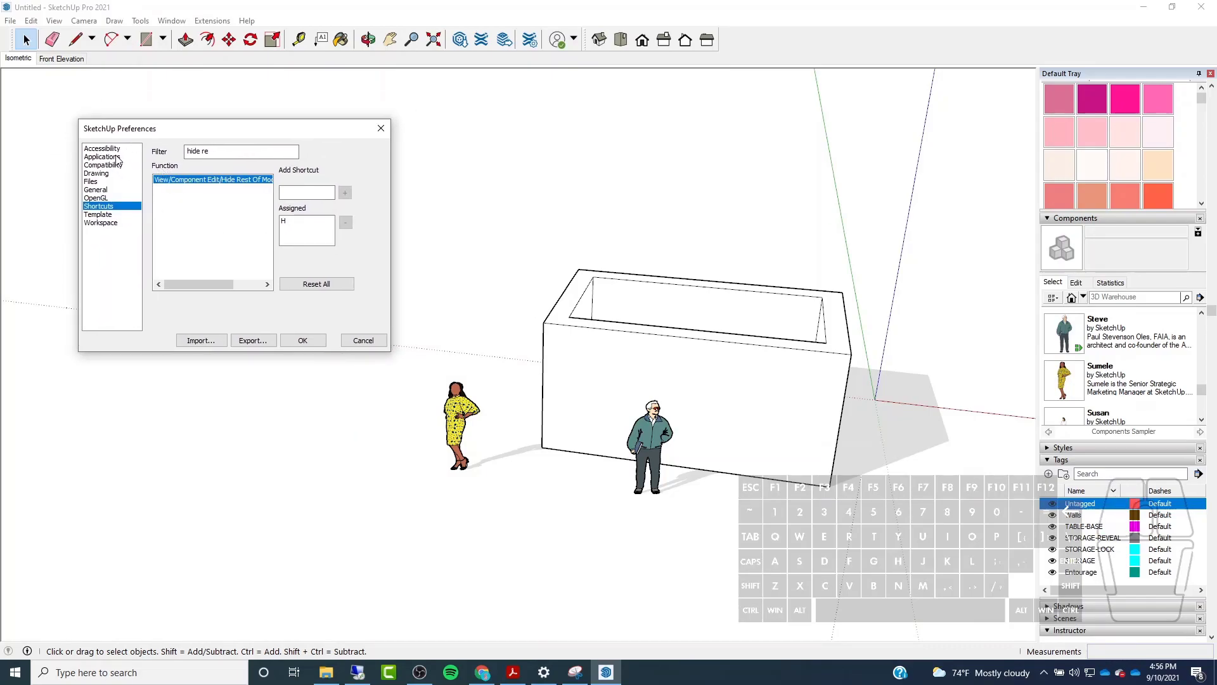
Look through the other preference pages, including Applications, Compatibility, Accessibility, Drawing, General, Template and Workspace, and leave the preferences.
click(117, 157)
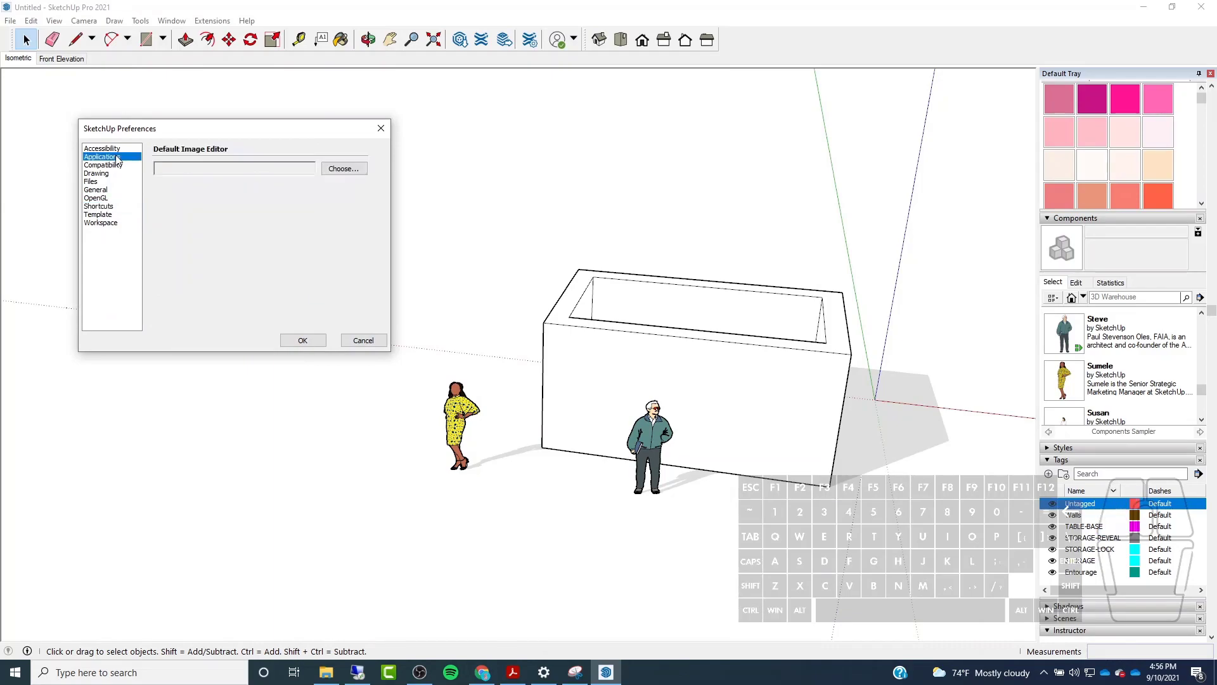
click(117, 166)
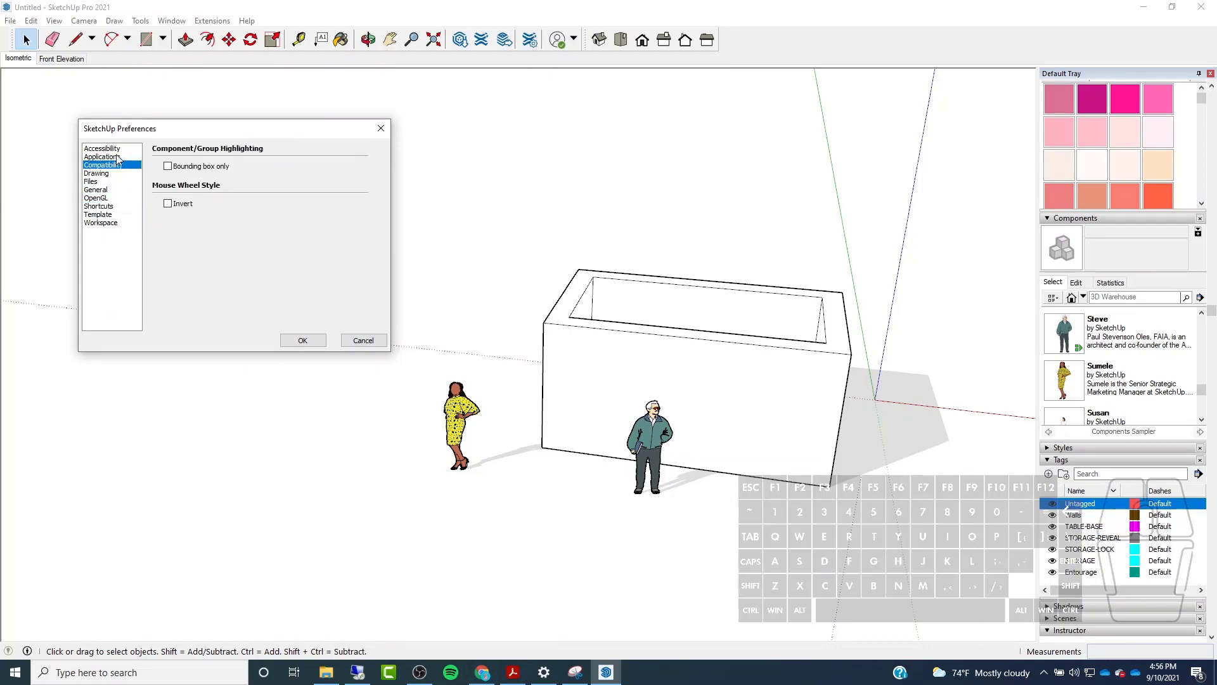
click(118, 150)
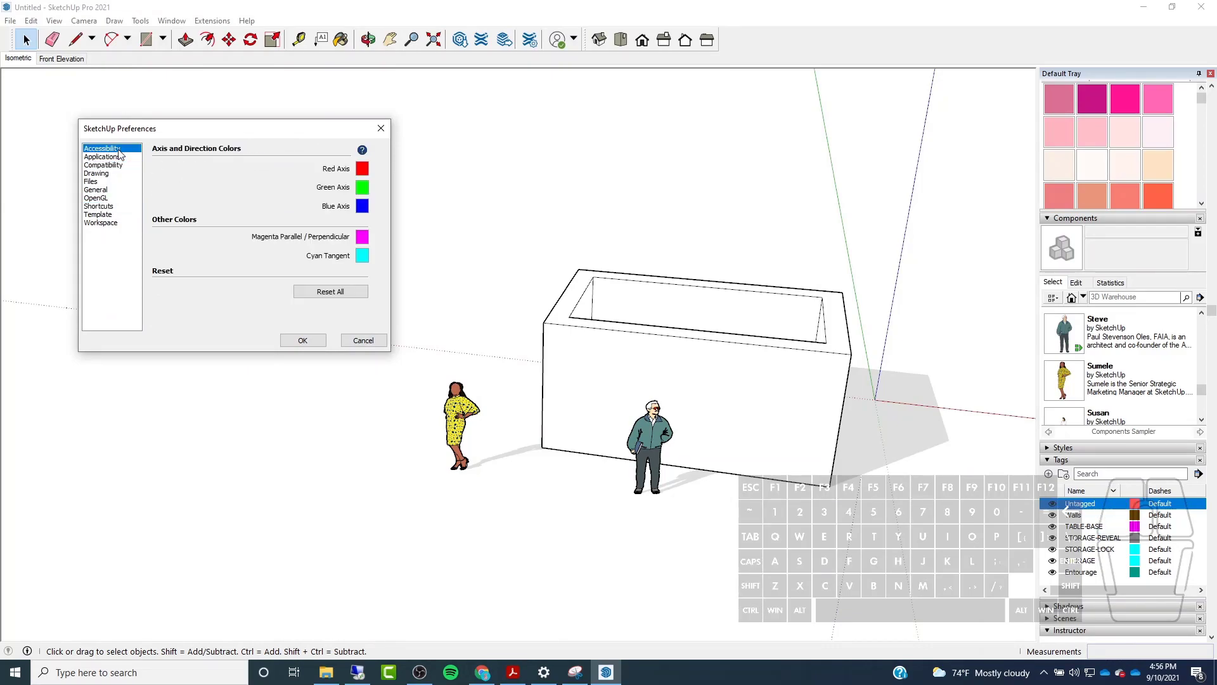
click(90, 181)
click(95, 173)
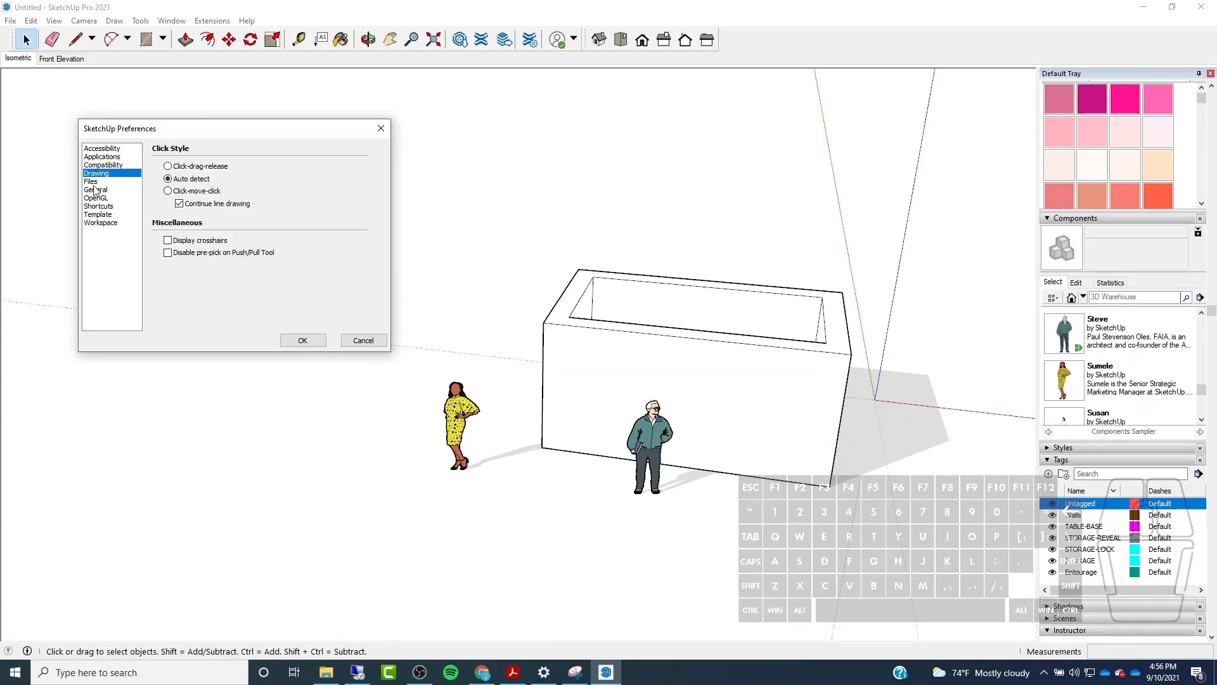
click(95, 190)
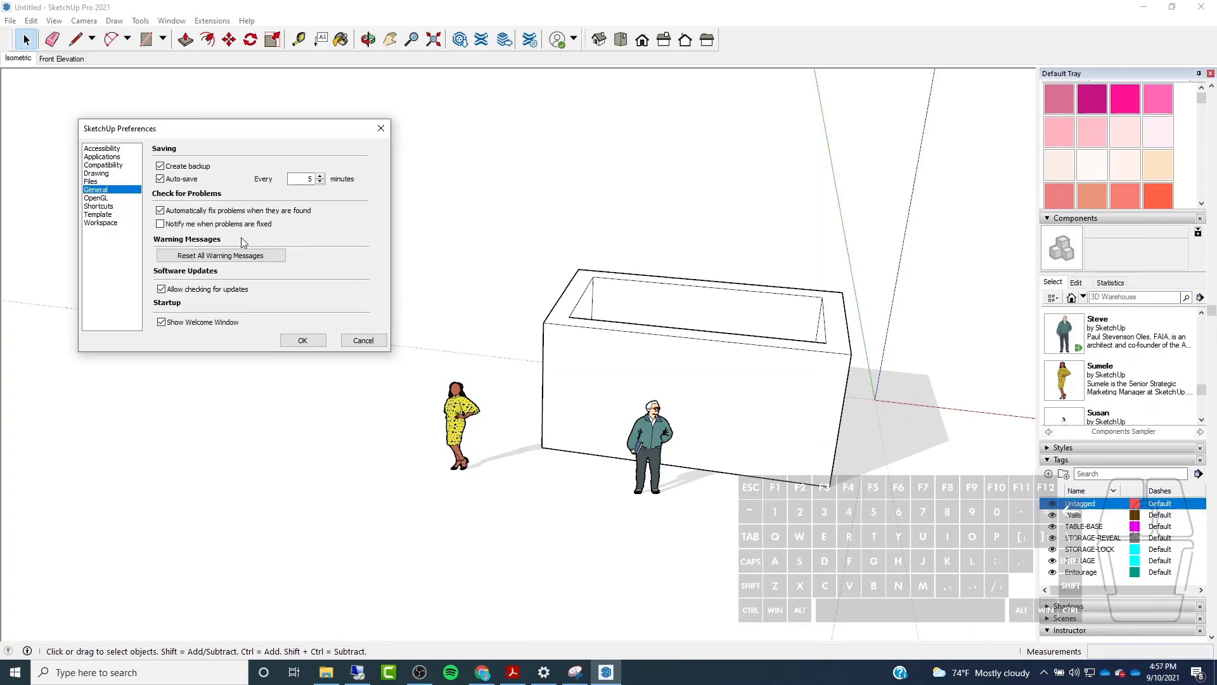
click(97, 198)
click(99, 206)
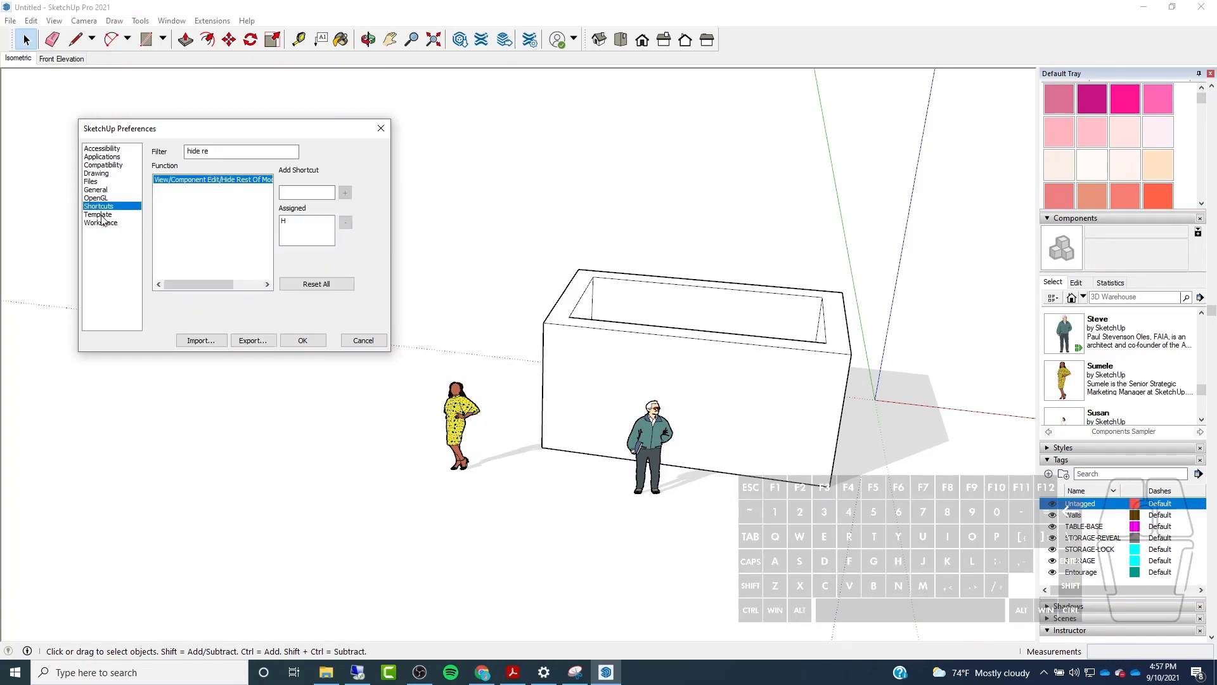
click(98, 215)
click(102, 222)
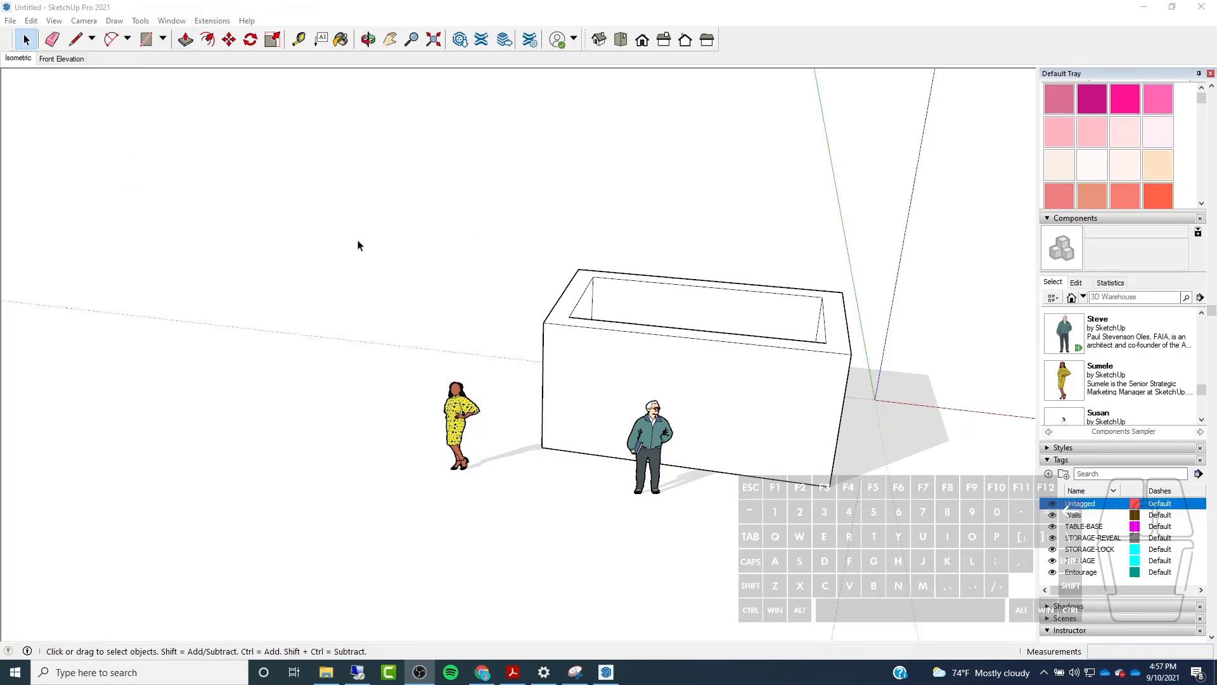
Disable scene transitions in the model's animation settings and close Model Info.
click(55, 20)
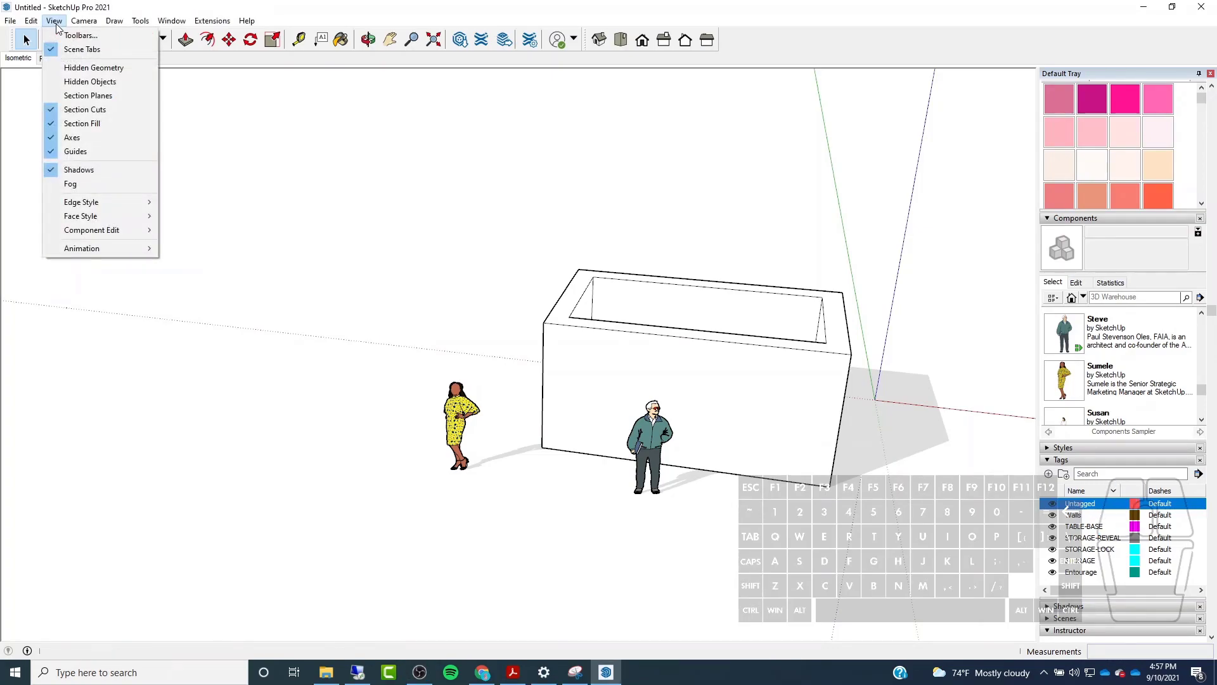
mouse_move(90, 248)
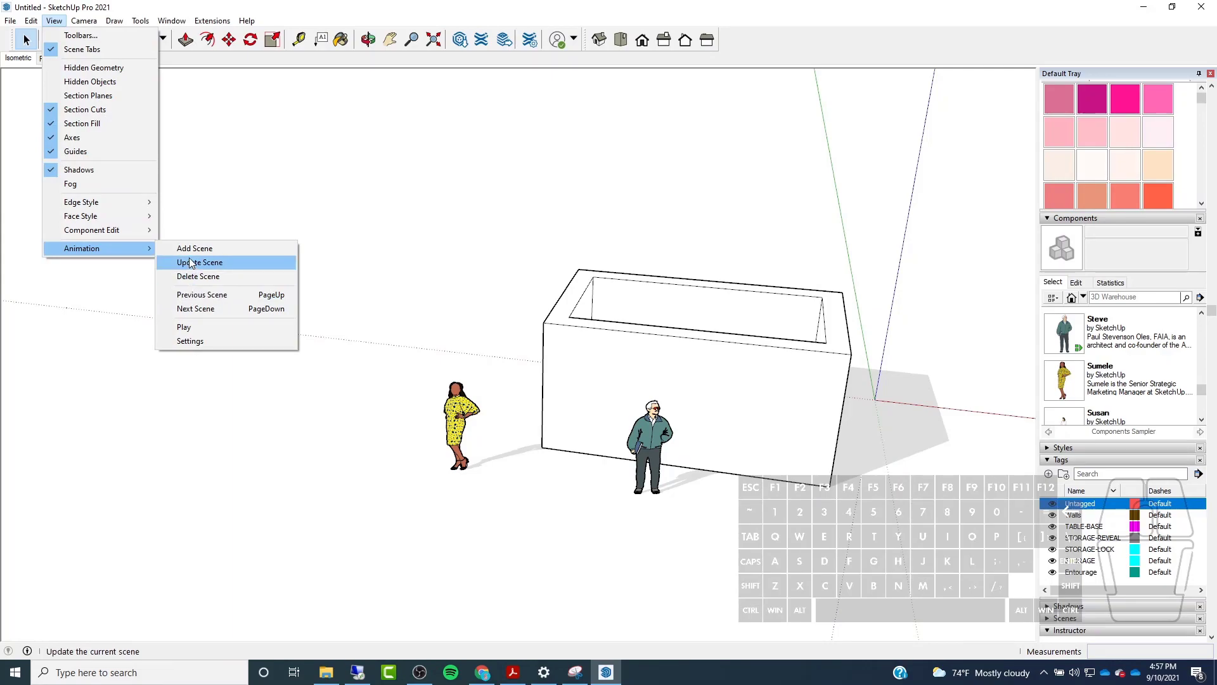
click(210, 340)
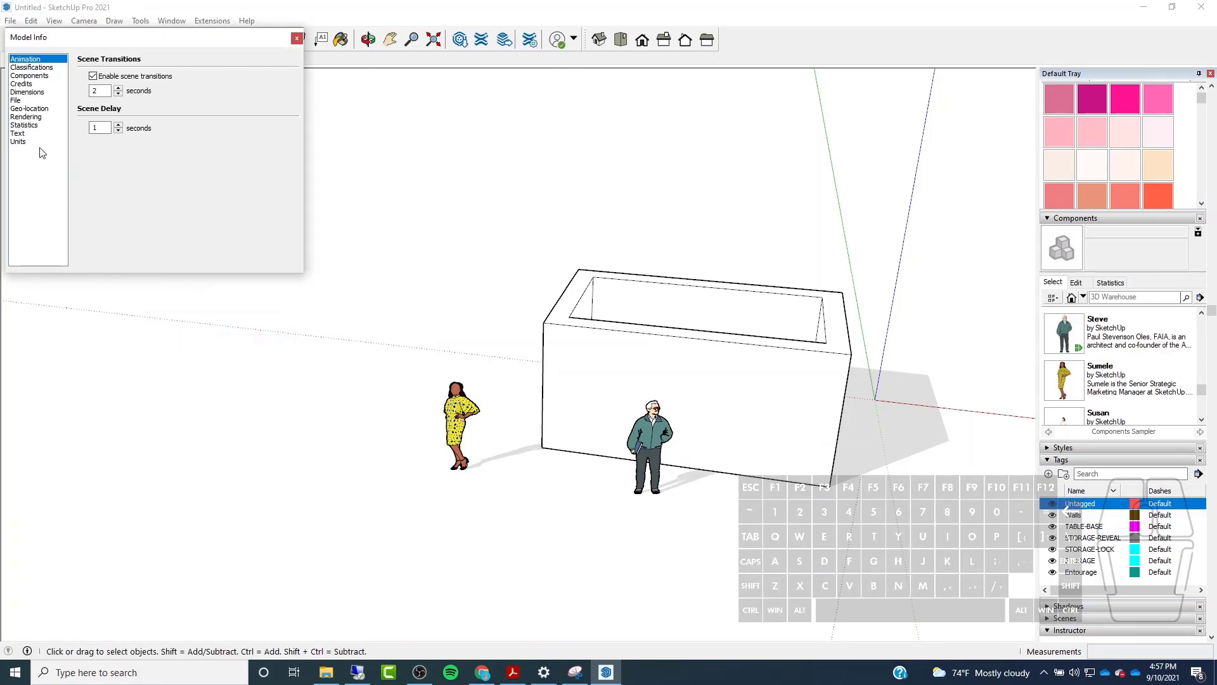
drag(86, 38, 237, 82)
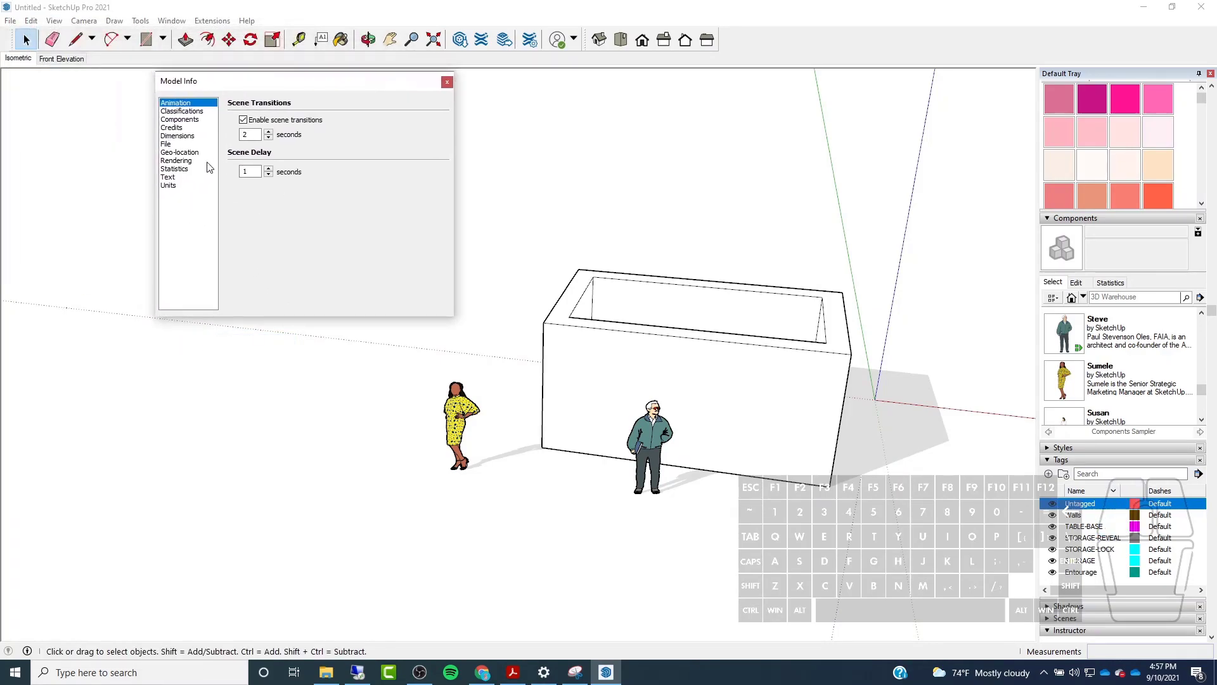
click(243, 120)
click(448, 82)
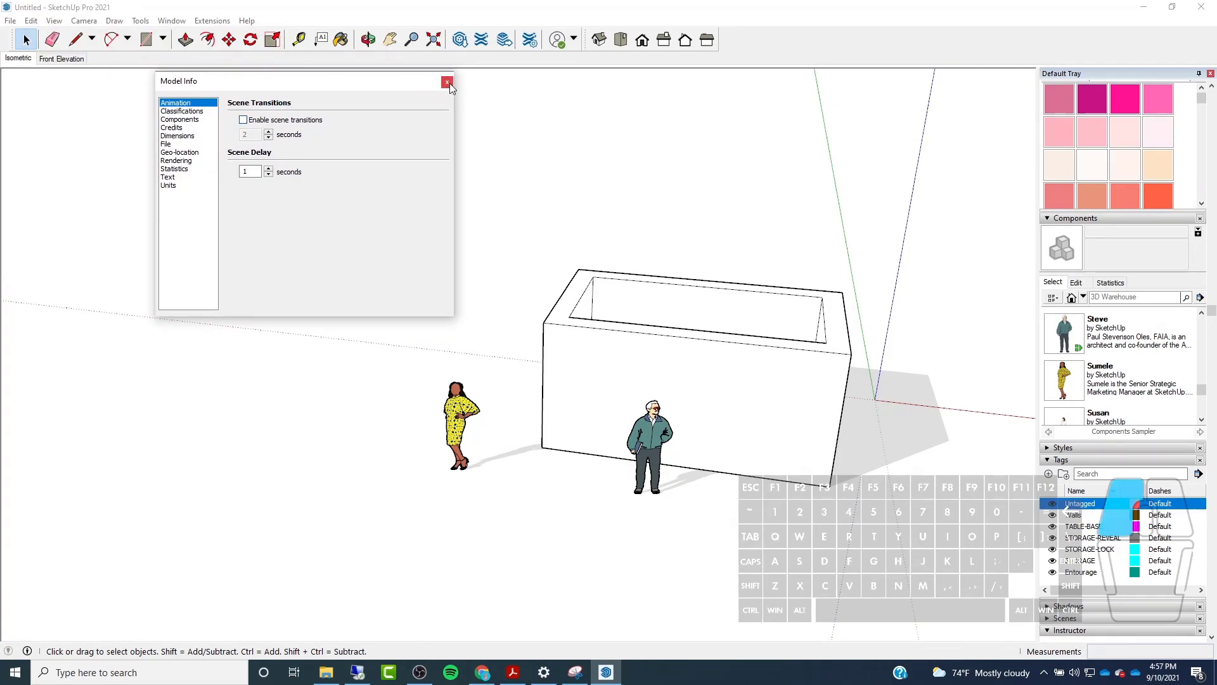
Switch back and forth between the Isometric and Front Elevation scenes to check how they change without transitions.
click(71, 60)
click(35, 60)
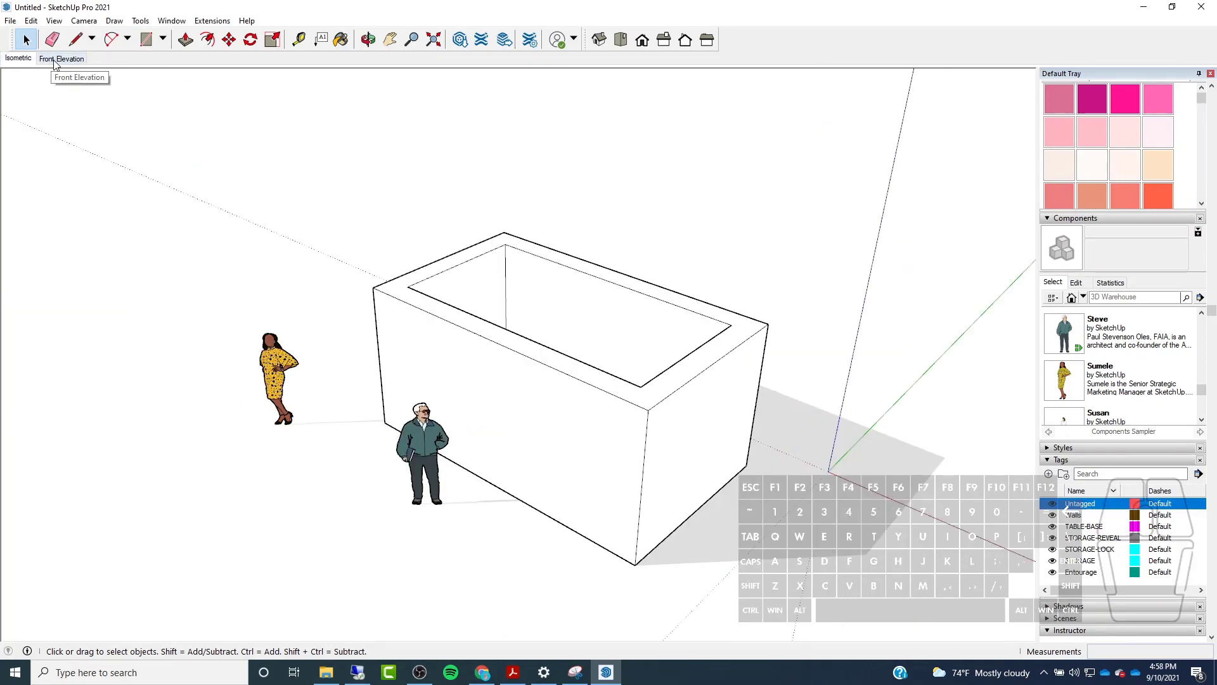
click(42, 59)
click(22, 62)
click(61, 59)
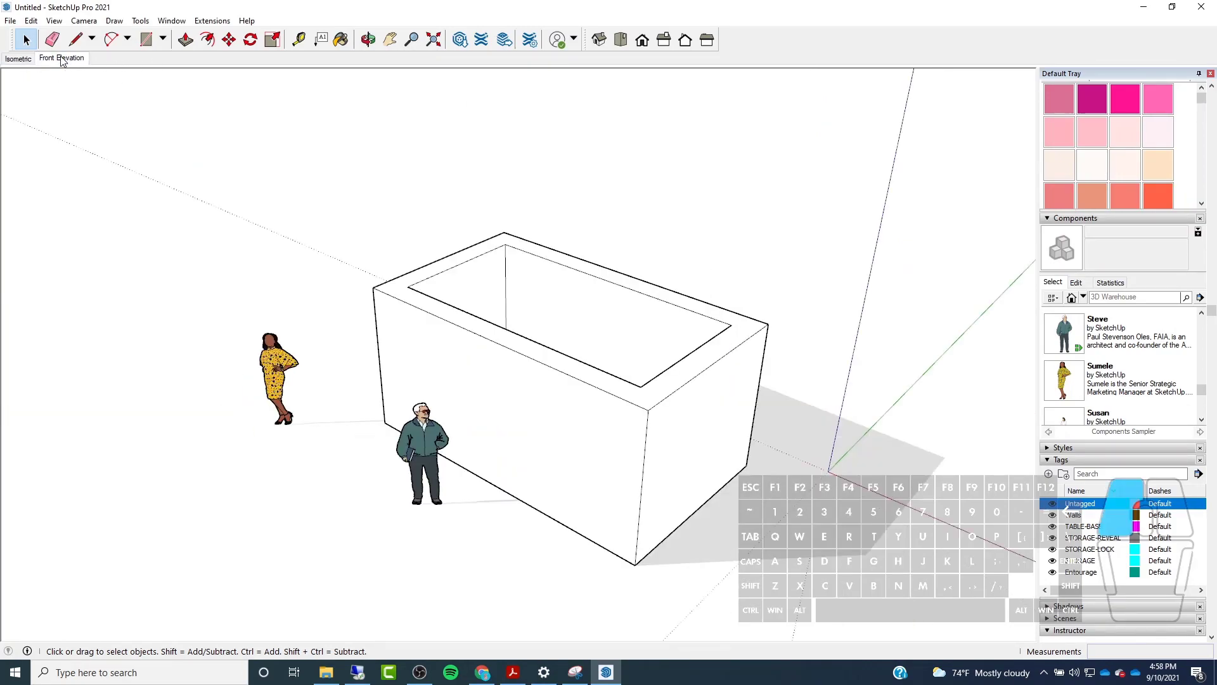
click(24, 61)
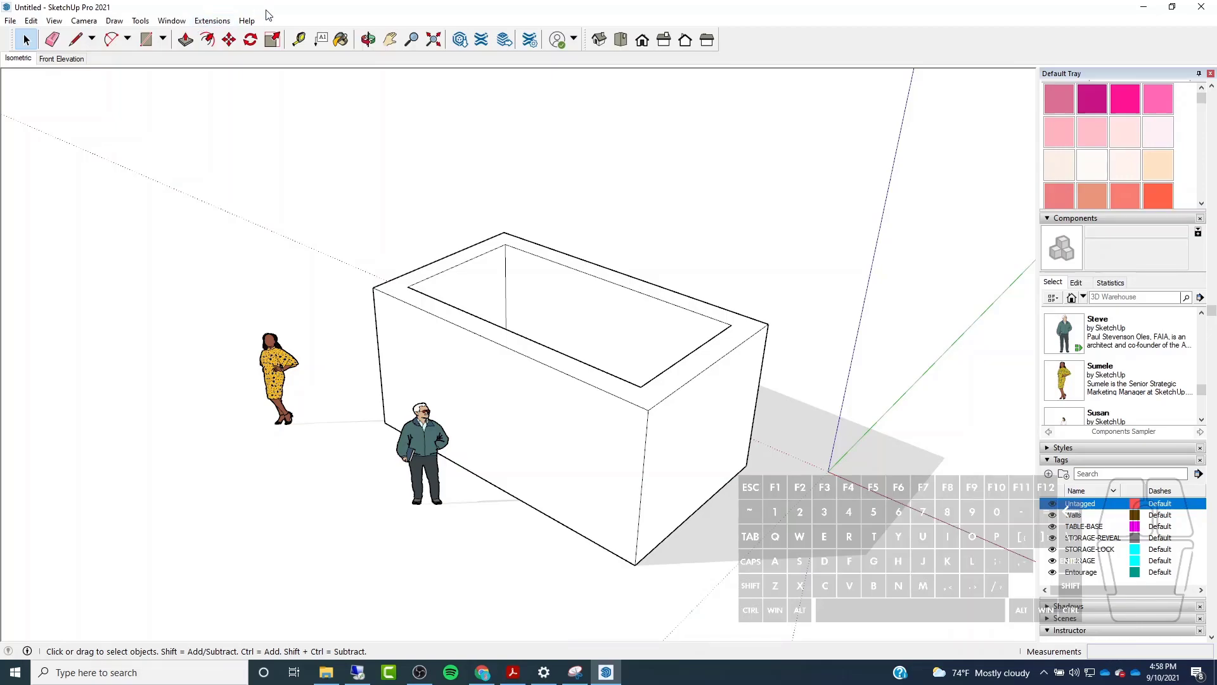
click(212, 21)
click(348, 14)
scroll(772, 483, up, 3)
middle_drag(466, 419, 570, 449)
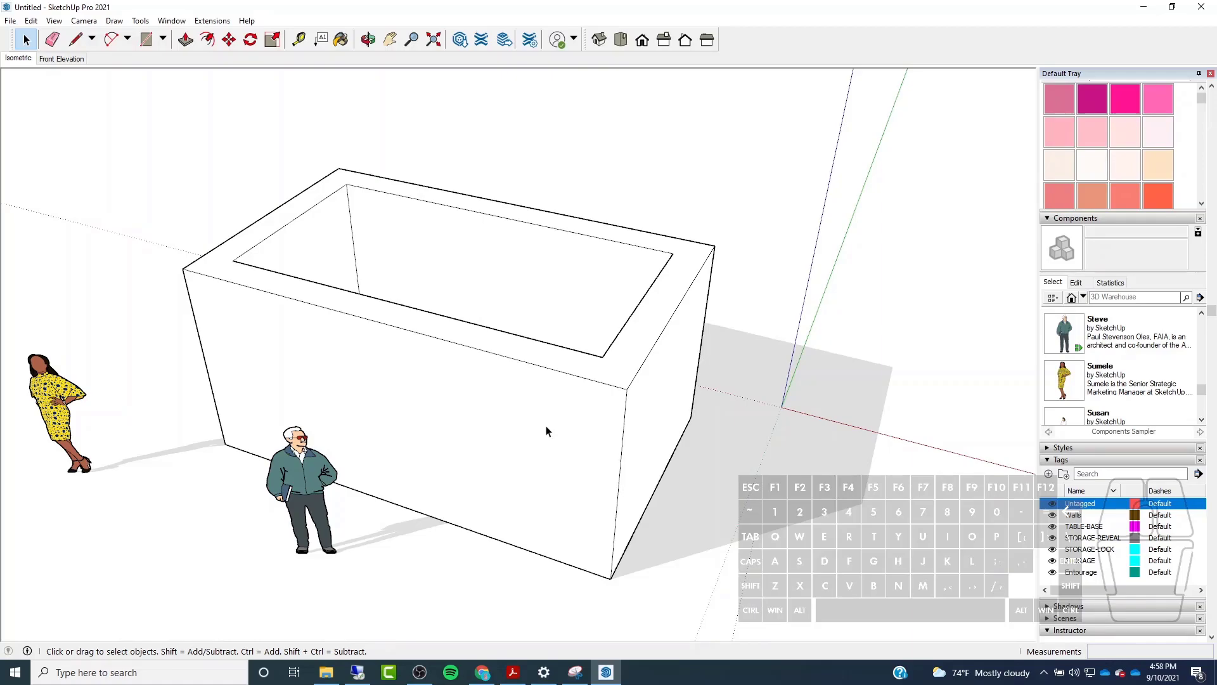
scroll(693, 393, down, 2)
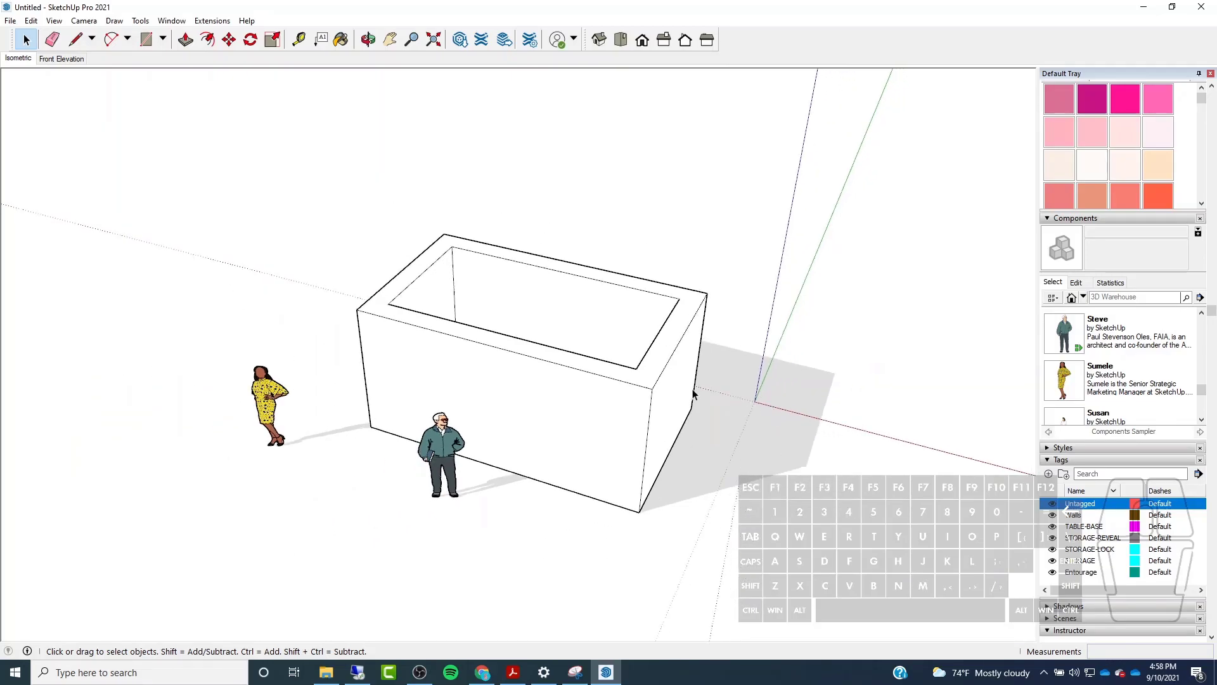